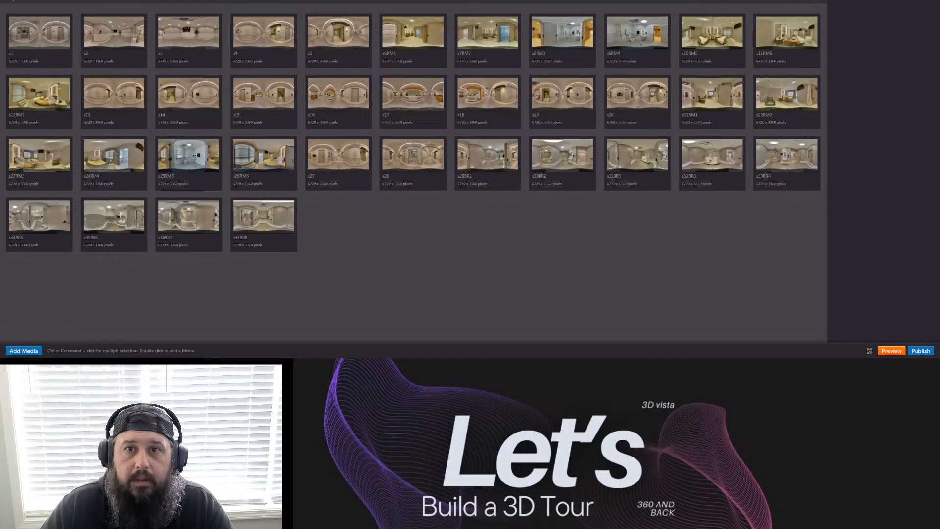
Open the s1 corridor panorama in the hotspot editor and dismiss the quick actions introduction.
{"action": "left_click", "coordinate": [53, 40]}
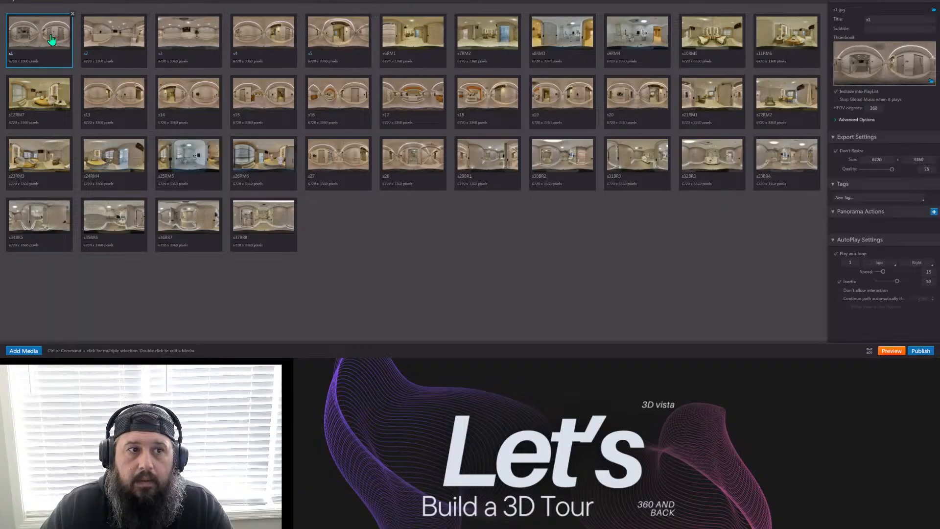
{"action": "left_click", "coordinate": [415, 2]}
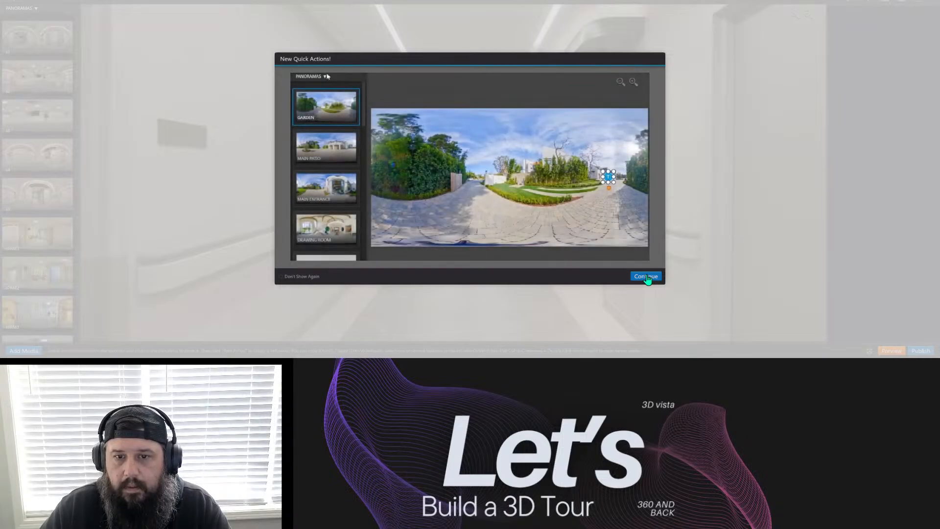
{"action": "left_click", "coordinate": [647, 277]}
Look around panoramas s1, s2 and s3 to examine how the corridor and the room with the TV connect.
{"action": "left_click_drag", "start_coordinate": [464, 219], "coordinate": [435, 189]}
{"action": "left_click_drag", "start_coordinate": [362, 176], "coordinate": [612, 210]}
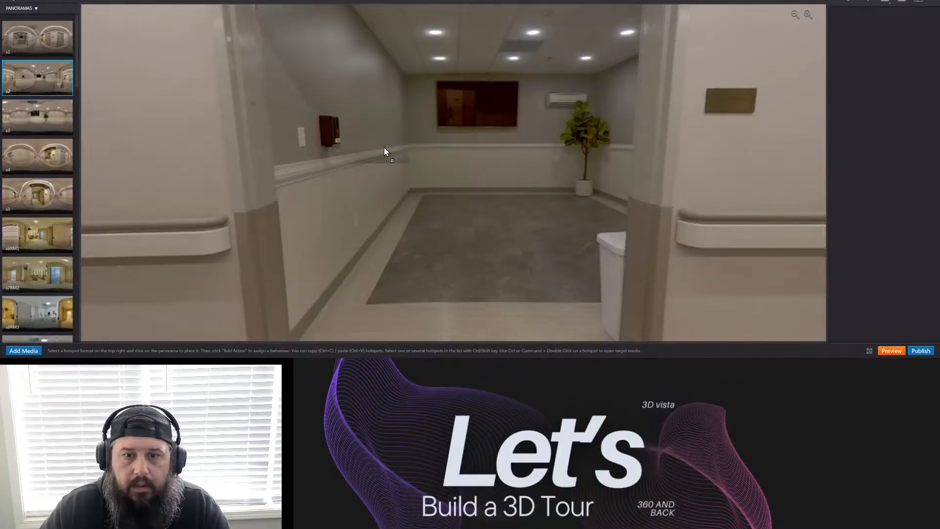
{"action": "left_click", "coordinate": [45, 81]}
{"action": "left_click_drag", "start_coordinate": [497, 172], "coordinate": [10, 93]}
{"action": "left_click_drag", "start_coordinate": [681, 122], "coordinate": [311, 206]}
{"action": "left_click_drag", "start_coordinate": [401, 208], "coordinate": [806, 224]}
{"action": "left_click_drag", "start_coordinate": [362, 189], "coordinate": [215, 152]}
{"action": "left_click_drag", "start_coordinate": [680, 205], "coordinate": [481, 167]}
{"action": "left_click", "coordinate": [37, 37]}
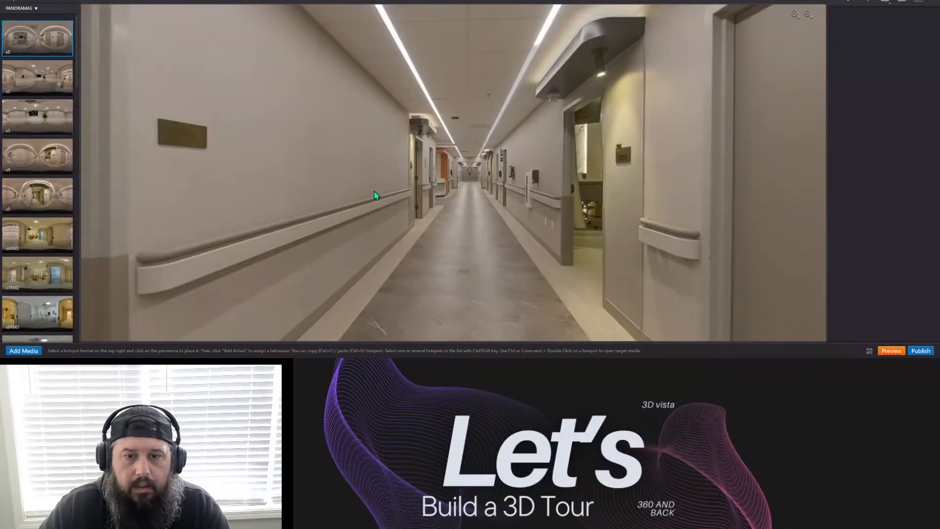
{"action": "left_click_drag", "start_coordinate": [375, 195], "coordinate": [573, 188]}
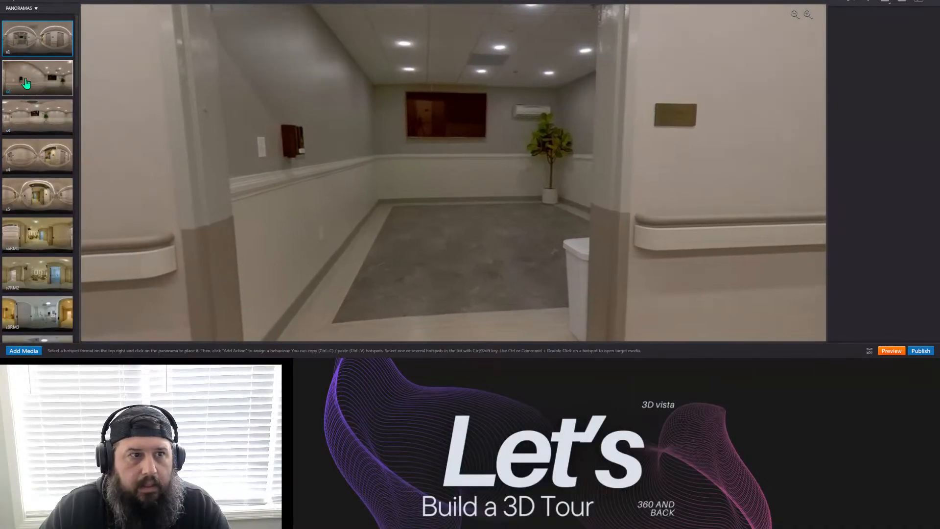
{"action": "left_click", "coordinate": [32, 119]}
{"action": "left_click_drag", "start_coordinate": [393, 199], "coordinate": [685, 196]}
{"action": "left_click_drag", "start_coordinate": [284, 194], "coordinate": [676, 188]}
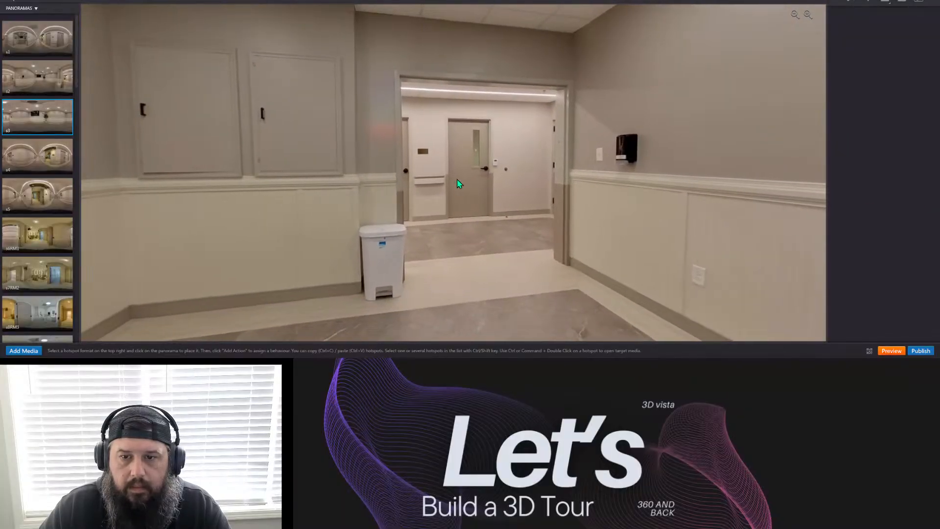
In panorama s1, place a link to panorama s3 inside the doorway of the room with the TV.
{"action": "left_click", "coordinate": [44, 44]}
{"action": "left_click_drag", "start_coordinate": [661, 192], "coordinate": [466, 151]}
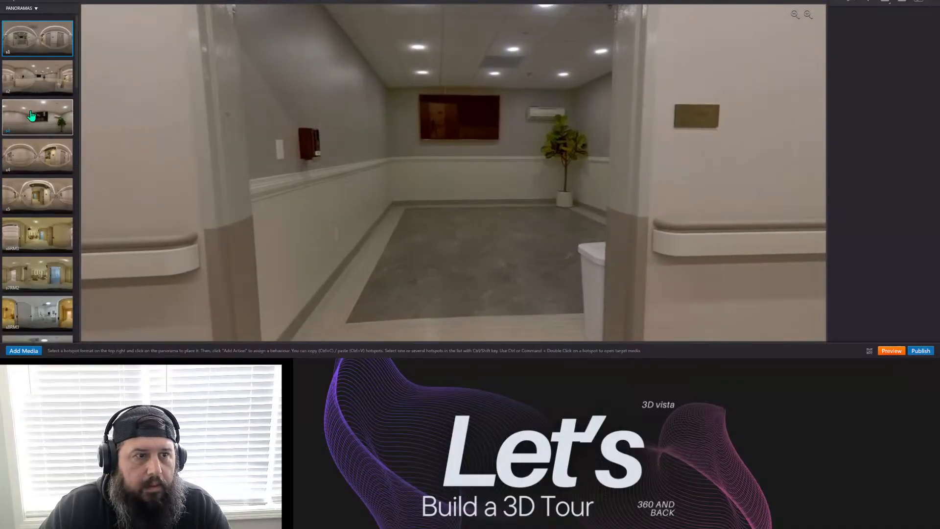
{"action": "left_click", "coordinate": [31, 116]}
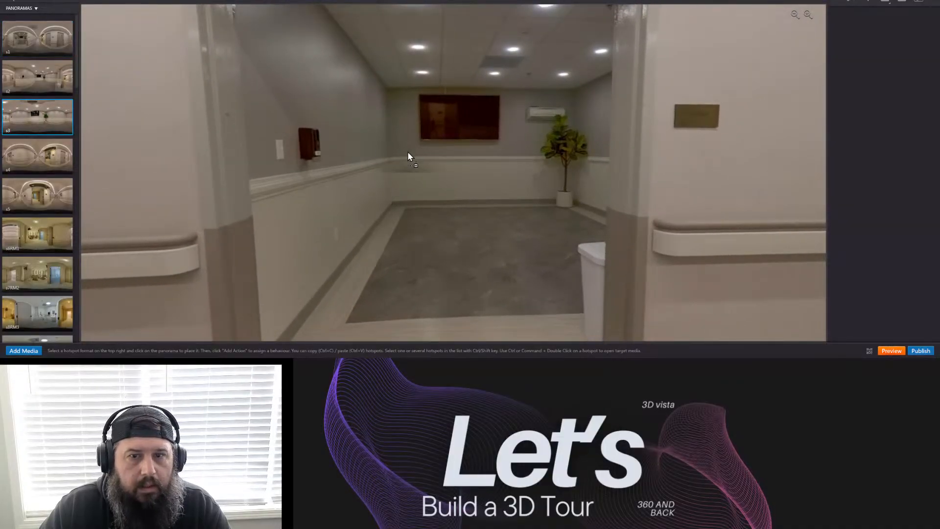
{"action": "left_click_drag", "start_coordinate": [498, 180], "coordinate": [498, 180]}
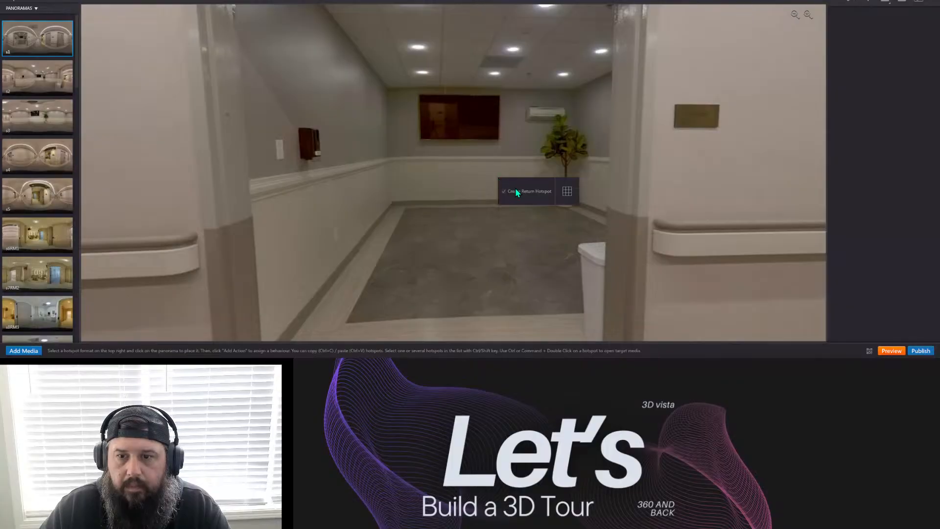
Use the Arrow 02c library icon for the link and add its return hotspot at the open doorway in panorama s3.
{"action": "left_click", "coordinate": [565, 193]}
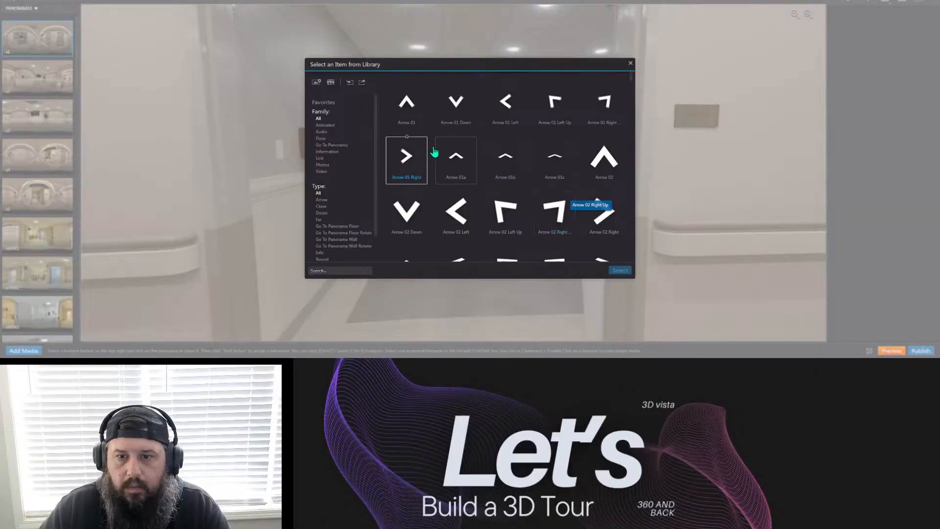
{"action": "scroll", "coordinate": [489, 156], "scroll_direction": "down", "scroll_amount": 3}
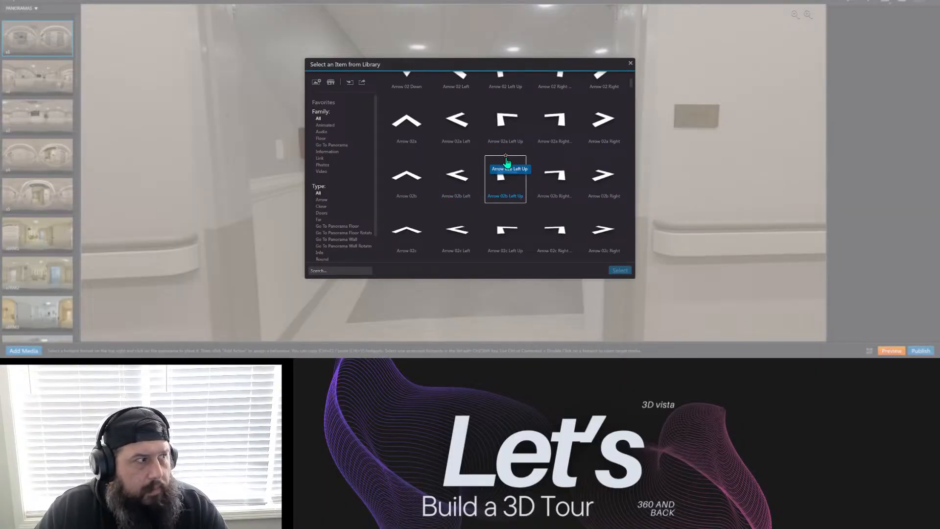
{"action": "scroll", "coordinate": [506, 162], "scroll_direction": "down", "scroll_amount": 3}
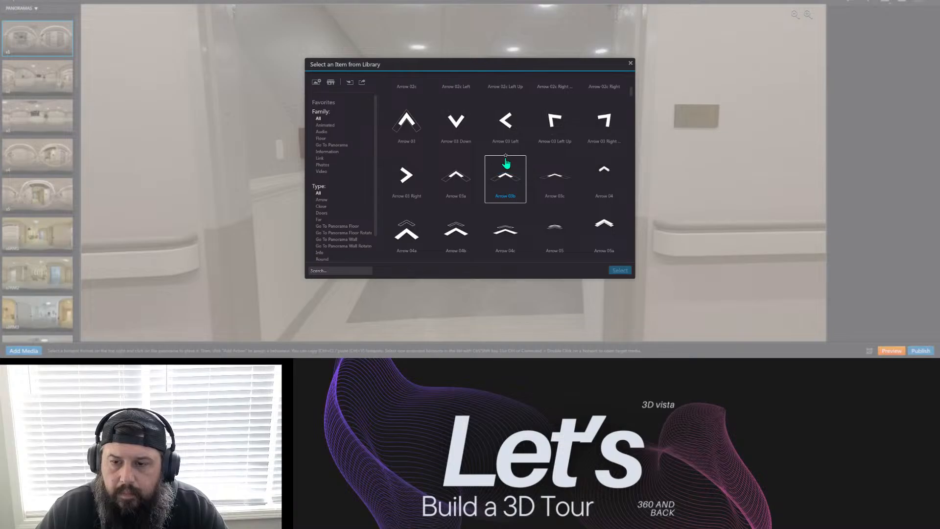
{"action": "scroll", "coordinate": [507, 161], "scroll_direction": "down", "scroll_amount": 6}
{"action": "scroll", "coordinate": [507, 161], "scroll_direction": "down", "scroll_amount": 3}
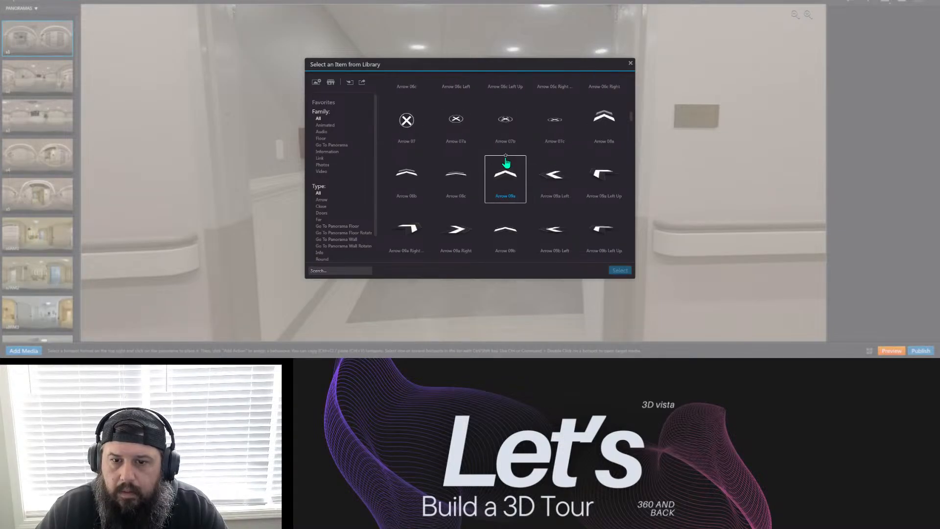
{"action": "scroll", "coordinate": [507, 161], "scroll_direction": "up", "scroll_amount": 3}
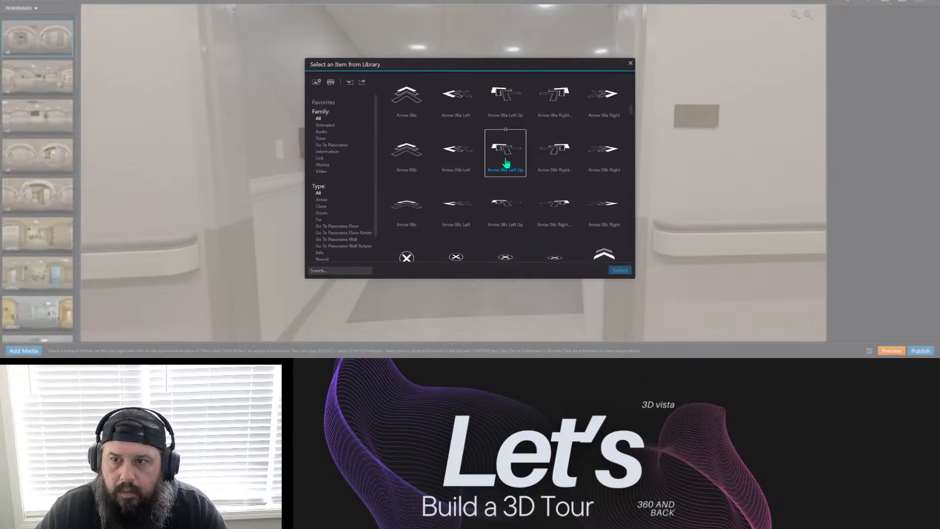
{"action": "scroll", "coordinate": [507, 161], "scroll_direction": "up", "scroll_amount": 3}
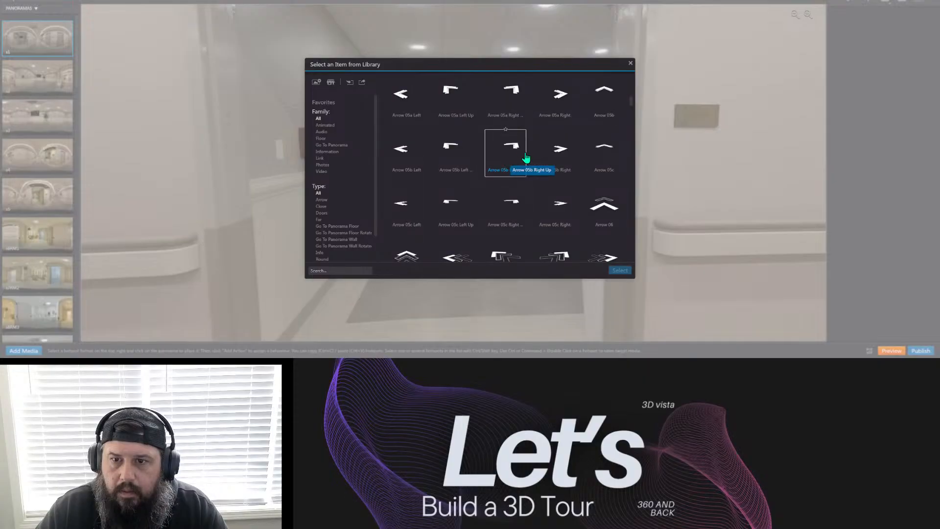
{"action": "scroll", "coordinate": [538, 166], "scroll_direction": "up", "scroll_amount": 3}
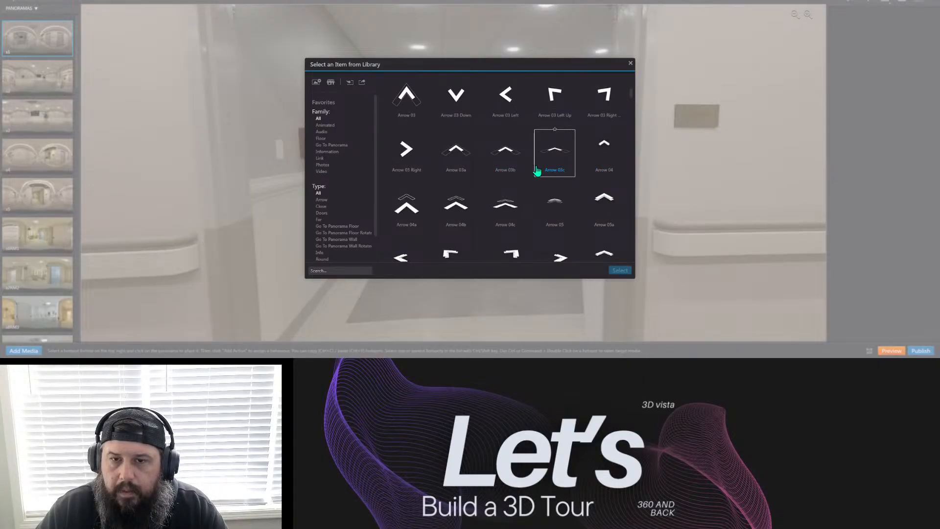
{"action": "scroll", "coordinate": [537, 170], "scroll_direction": "up", "scroll_amount": 3}
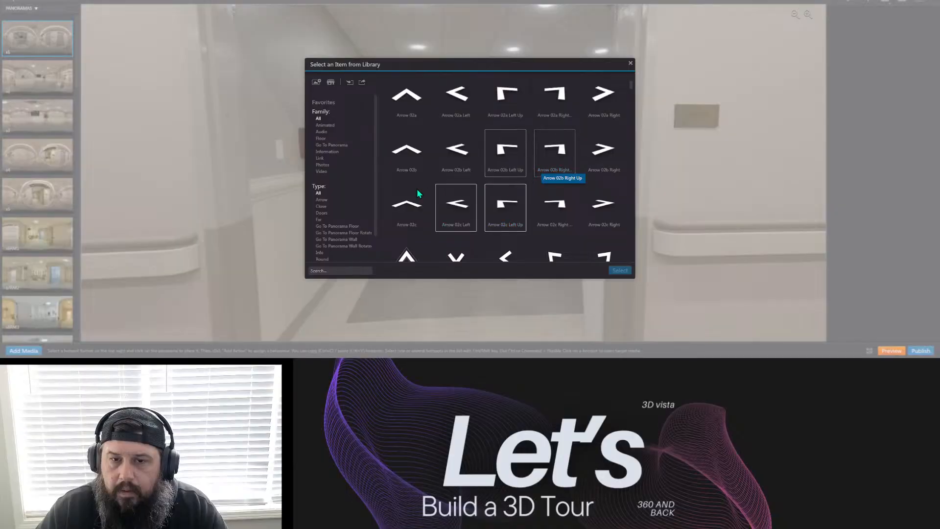
{"action": "left_click", "coordinate": [402, 204]}
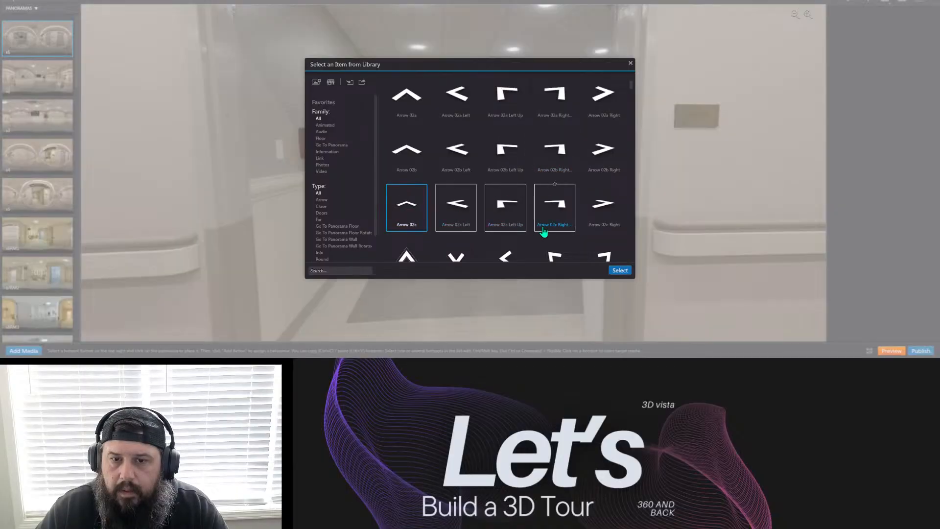
{"action": "left_click", "coordinate": [619, 271]}
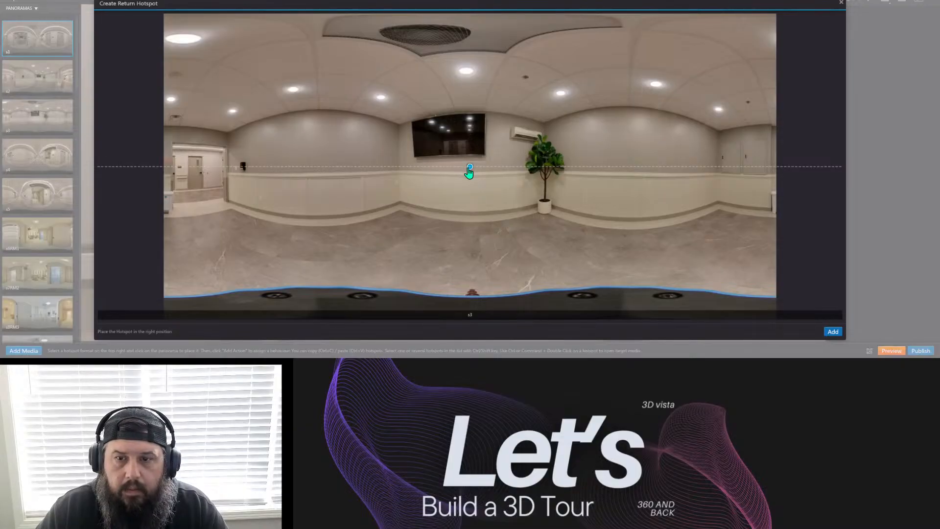
{"action": "mouse_move", "coordinate": [472, 170]}
{"action": "left_mouse_down"}
{"action": "mouse_move", "coordinate": [241, 192]}
{"action": "mouse_move", "coordinate": [192, 189]}
{"action": "mouse_move", "coordinate": [197, 179]}
{"action": "left_mouse_up"}
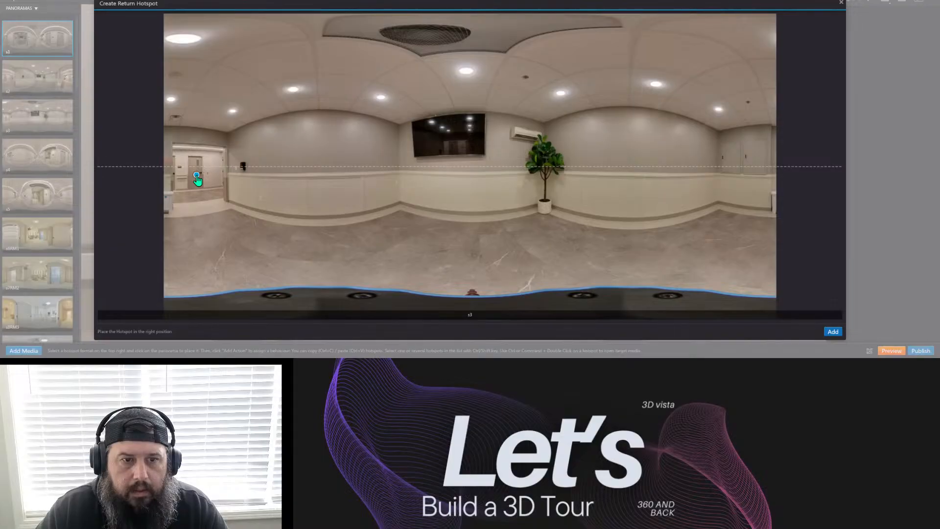
{"action": "left_click", "coordinate": [833, 331]}
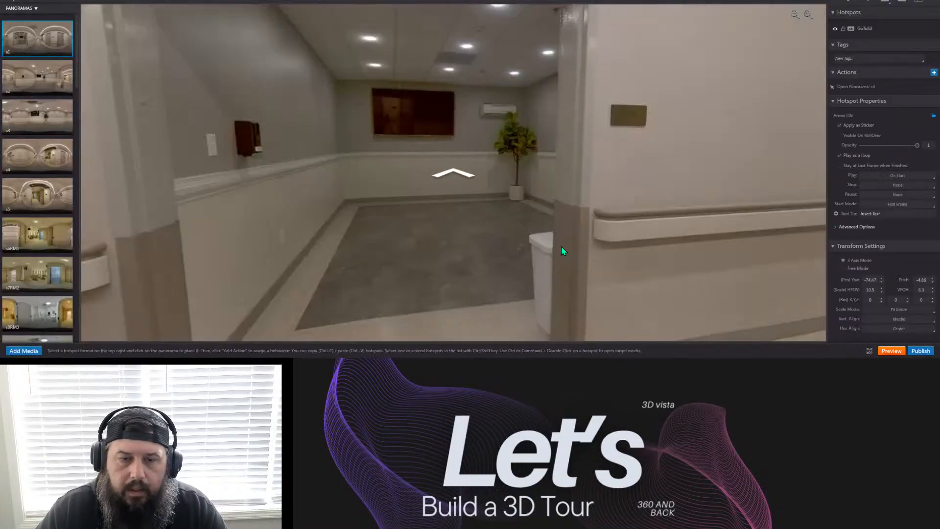
Move the arrow hotspot down onto the room floor at about -18.23 pitch and rotate it about 8.29 degrees around Y.
{"action": "left_click_drag", "start_coordinate": [442, 202], "coordinate": [496, 247]}
{"action": "left_click", "coordinate": [490, 174]}
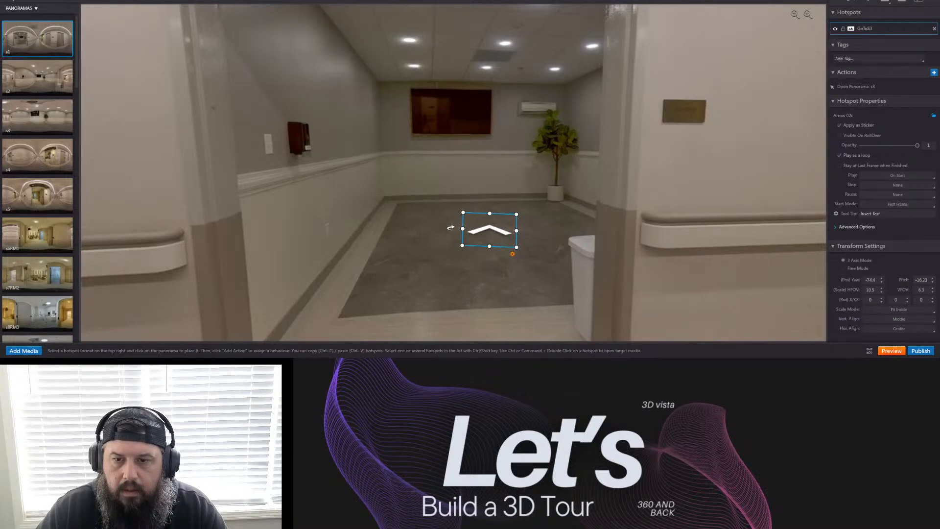
{"action": "left_click_drag", "start_coordinate": [449, 242], "coordinate": [450, 228]}
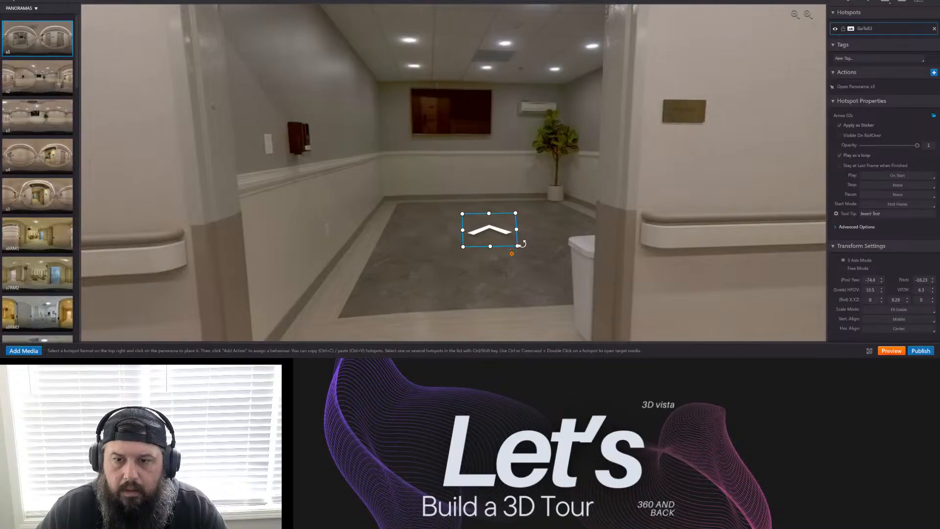
{"action": "left_click", "coordinate": [527, 266]}
{"action": "left_click_drag", "start_coordinate": [536, 280], "coordinate": [419, 320]}
{"action": "left_click_drag", "start_coordinate": [509, 274], "coordinate": [513, 224]}
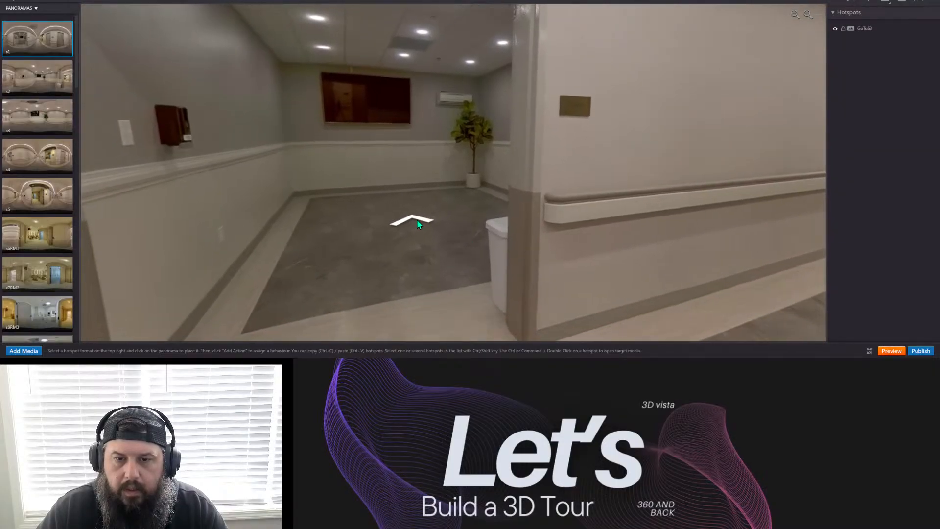
{"action": "left_click_drag", "start_coordinate": [625, 256], "coordinate": [477, 207]}
{"action": "left_click_drag", "start_coordinate": [459, 250], "coordinate": [519, 227]}
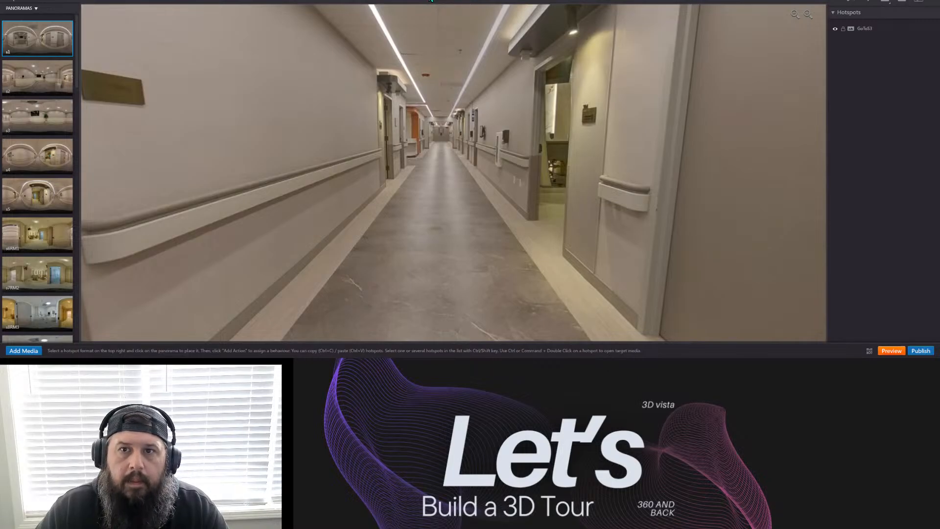
Delete the s2 panorama from the project media.
{"action": "left_click", "coordinate": [371, 2]}
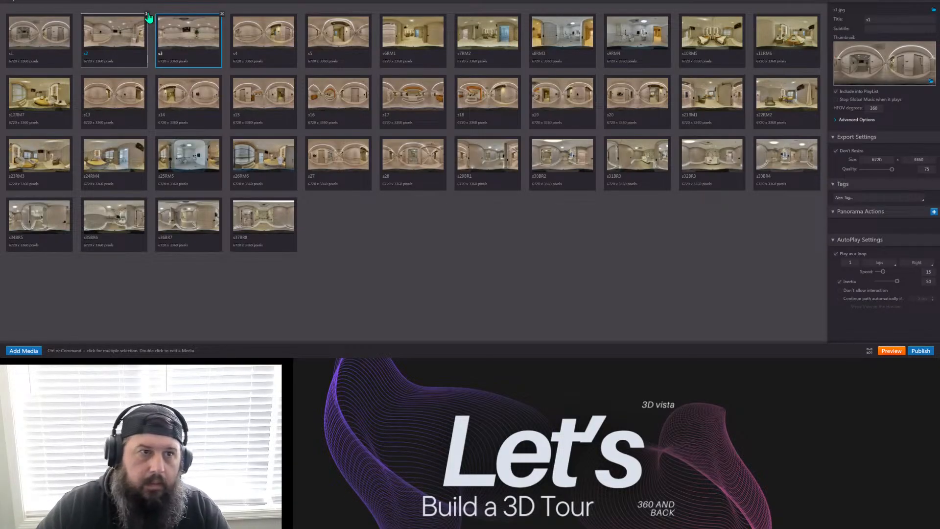
{"action": "left_click", "coordinate": [147, 15]}
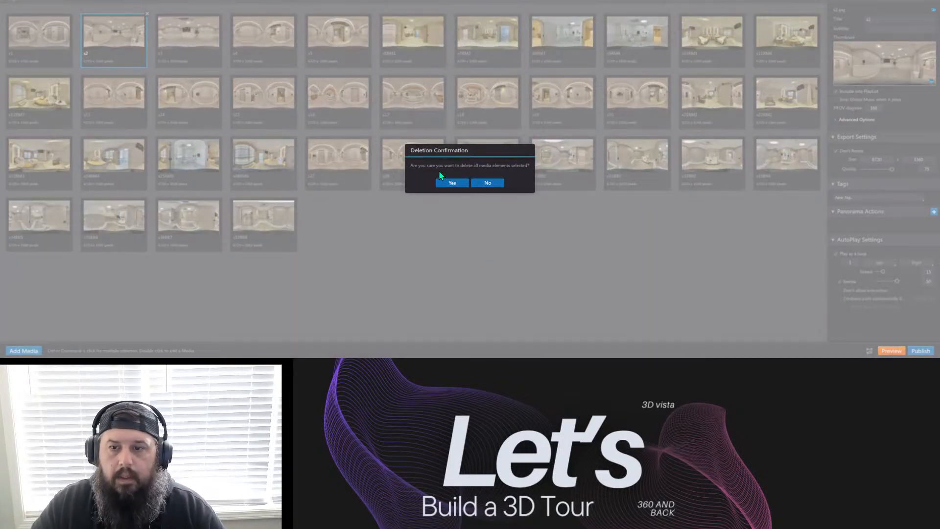
{"action": "left_click", "coordinate": [452, 184]}
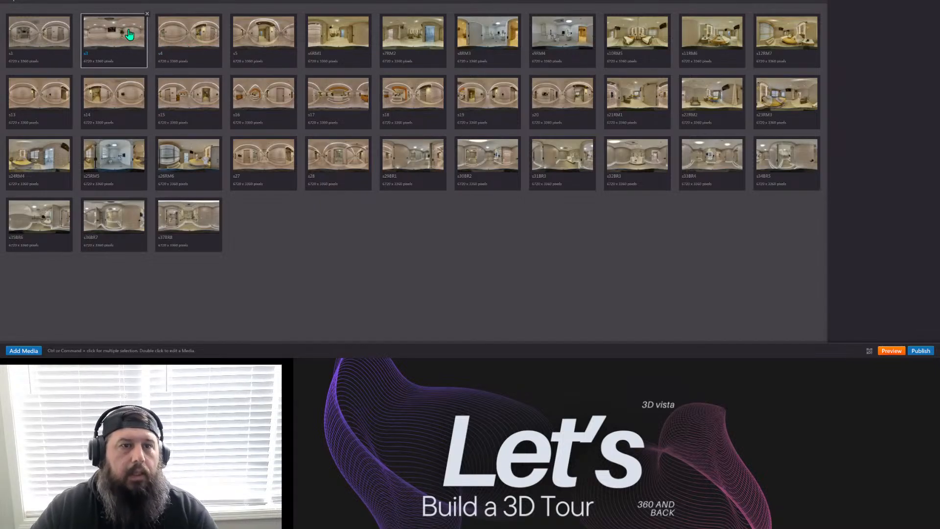
Link panorama s1 to panorama s4 down the corridor with an arrow hotspot and add its return hotspot at the double doors in s4.
{"action": "left_click", "coordinate": [45, 41]}
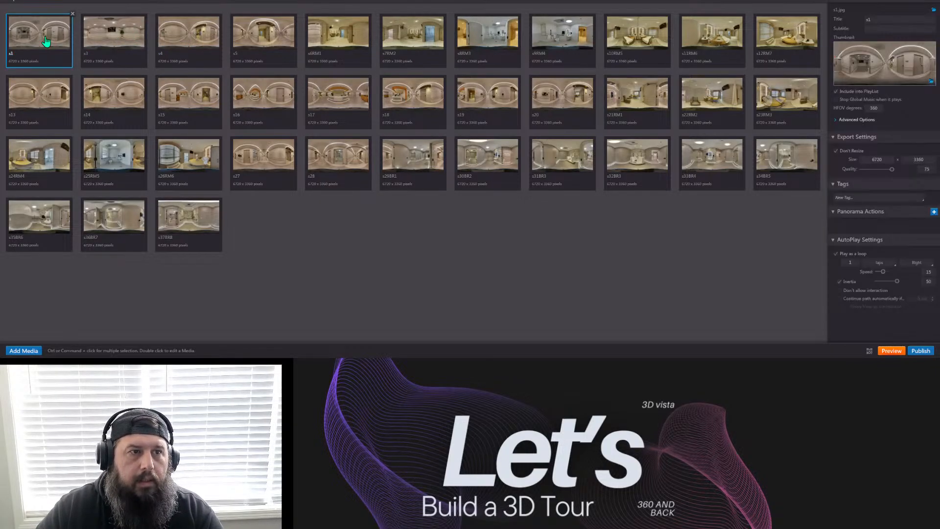
{"action": "left_click", "coordinate": [421, 3]}
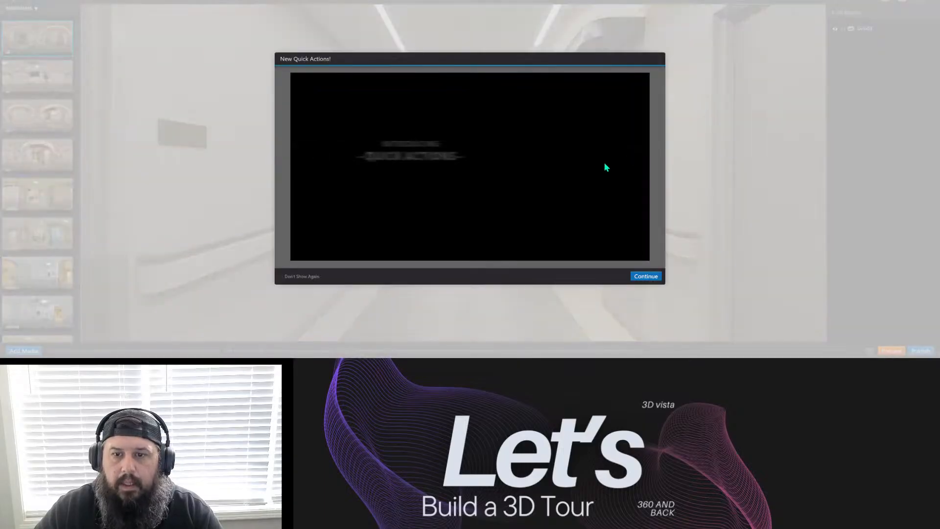
{"action": "left_click", "coordinate": [645, 275]}
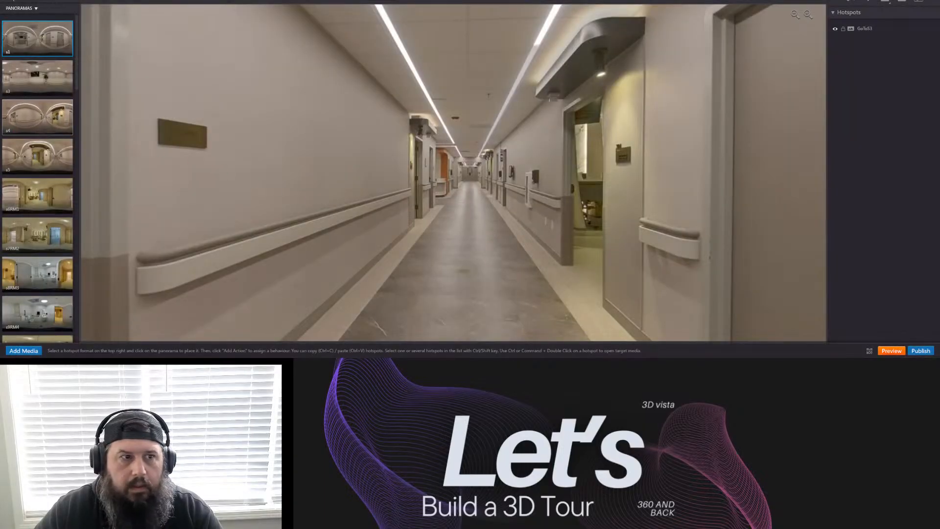
{"action": "left_click", "coordinate": [42, 121]}
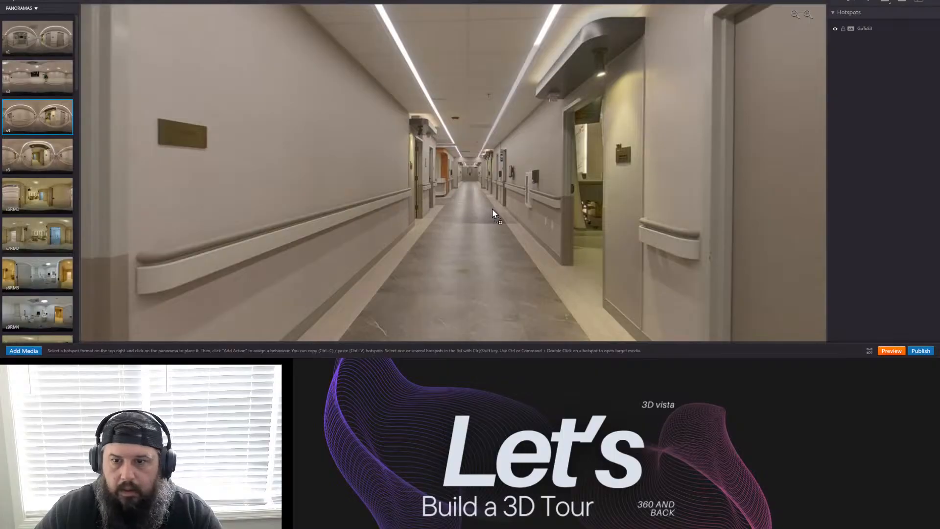
{"action": "left_click", "coordinate": [478, 213]}
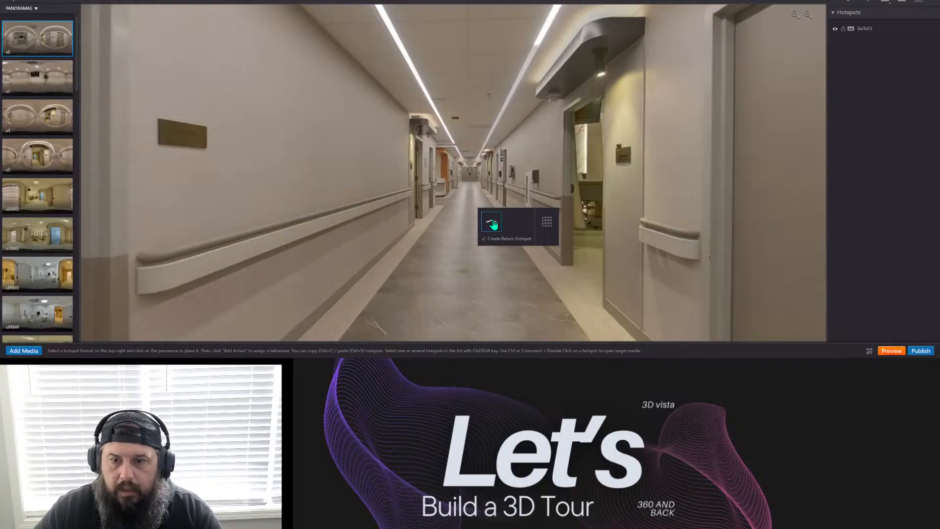
{"action": "left_click", "coordinate": [495, 223]}
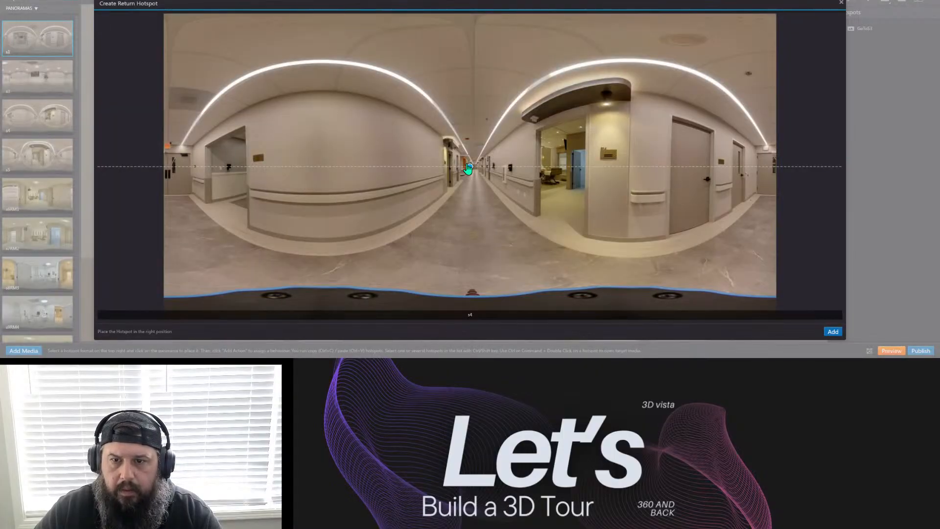
{"action": "left_click_drag", "start_coordinate": [470, 169], "coordinate": [167, 185]}
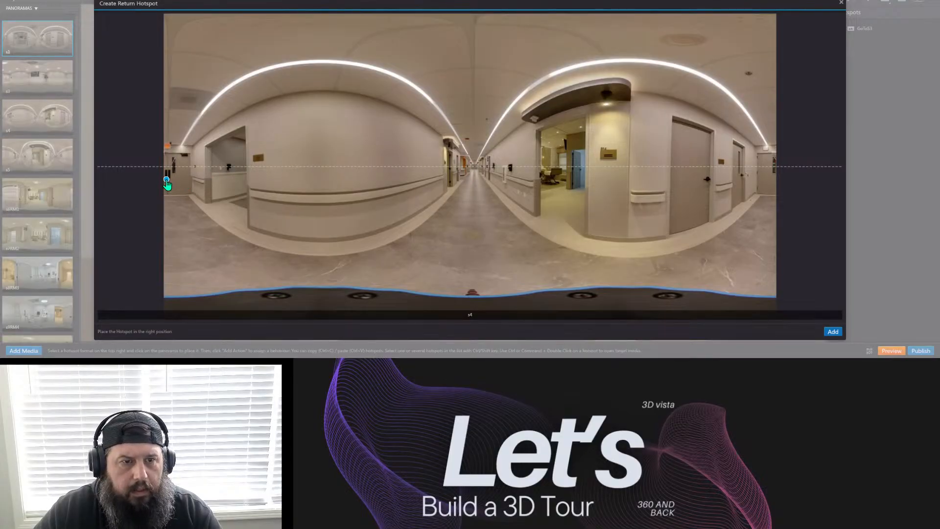
{"action": "left_click", "coordinate": [832, 332]}
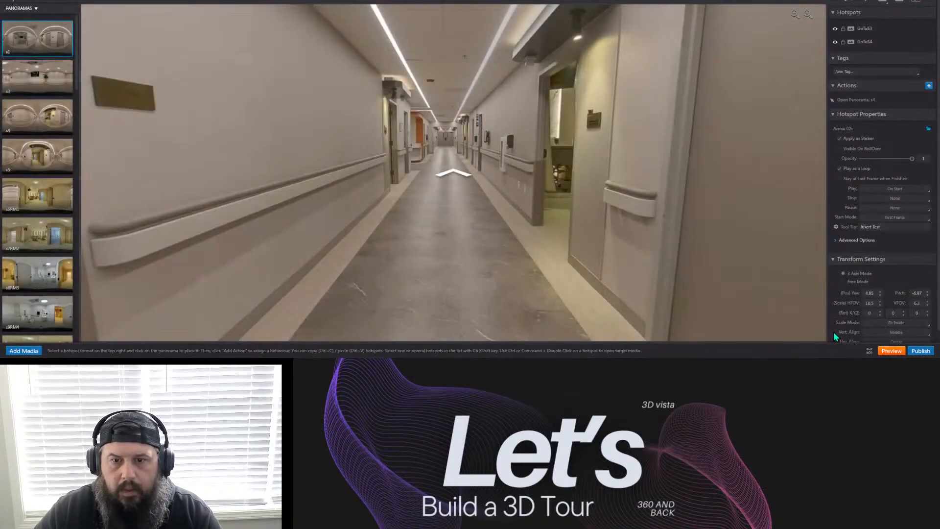
In panorama s1, move the s4 arrow hotspot down onto the corridor floor at about -14.06 pitch and look around the scene.
{"action": "left_click_drag", "start_coordinate": [454, 170], "coordinate": [445, 213]}
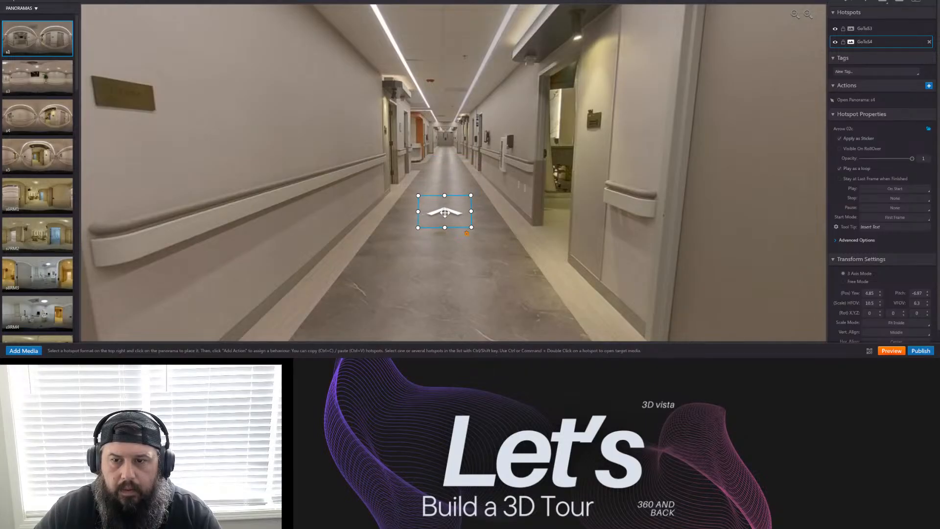
{"action": "left_click", "coordinate": [510, 269]}
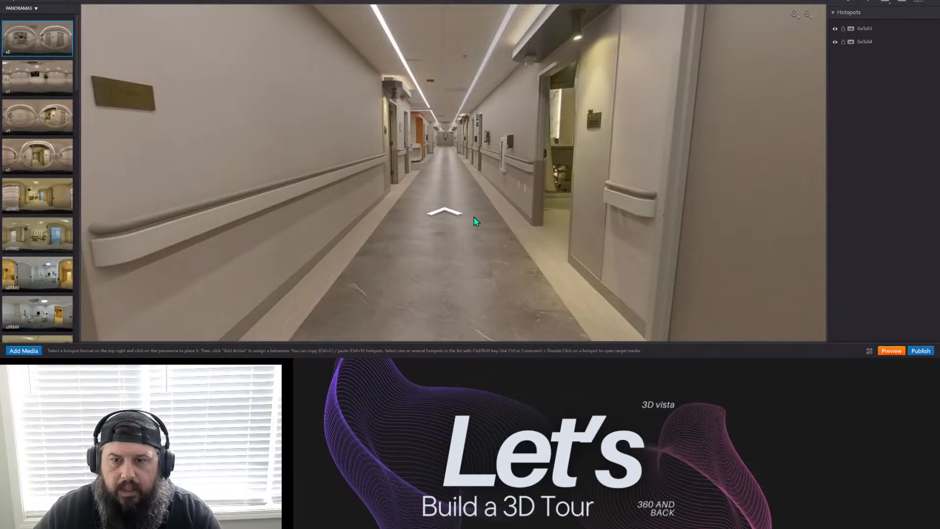
{"action": "left_click_drag", "start_coordinate": [562, 264], "coordinate": [153, 185]}
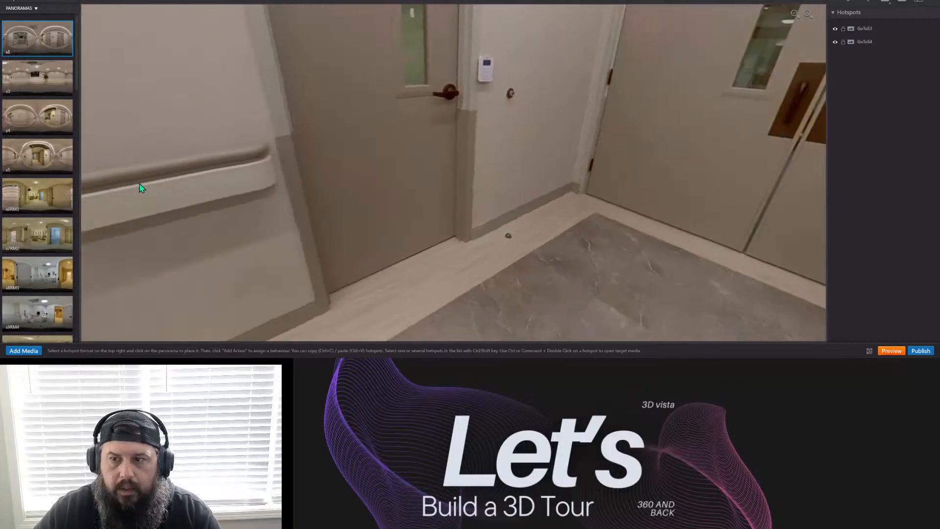
{"action": "left_click_drag", "start_coordinate": [498, 176], "coordinate": [304, 178]}
{"action": "left_click_drag", "start_coordinate": [619, 192], "coordinate": [305, 171]}
{"action": "left_click_drag", "start_coordinate": [551, 248], "coordinate": [294, 303]}
{"action": "left_click_drag", "start_coordinate": [576, 147], "coordinate": [465, 164]}
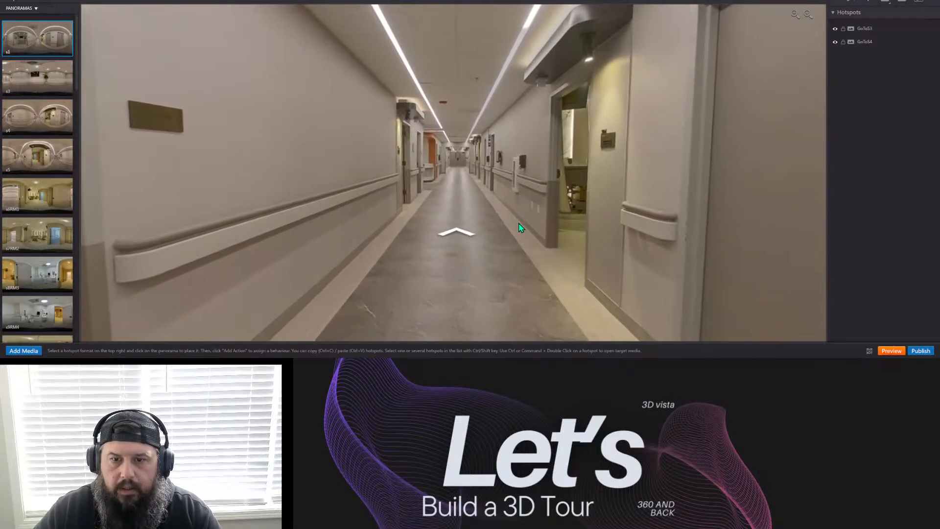
In panorama s4, move the return arrow down onto the floor in front of the double doors at about -24.89 pitch.
{"action": "left_click", "coordinate": [41, 122]}
{"action": "left_click_drag", "start_coordinate": [324, 197], "coordinate": [629, 214]}
{"action": "left_click_drag", "start_coordinate": [461, 169], "coordinate": [453, 196]}
{"action": "left_click", "coordinate": [448, 113]}
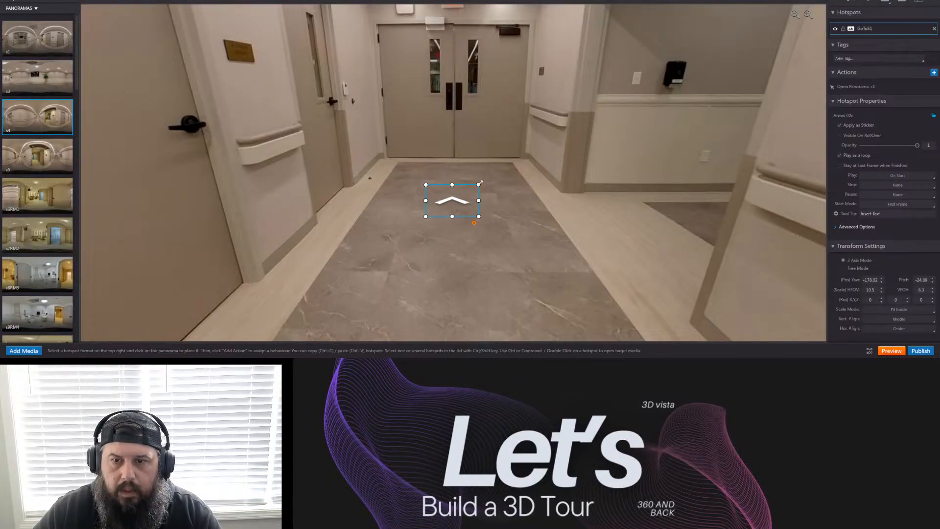
{"action": "left_click", "coordinate": [516, 183]}
{"action": "left_click_drag", "start_coordinate": [516, 184], "coordinate": [516, 225]}
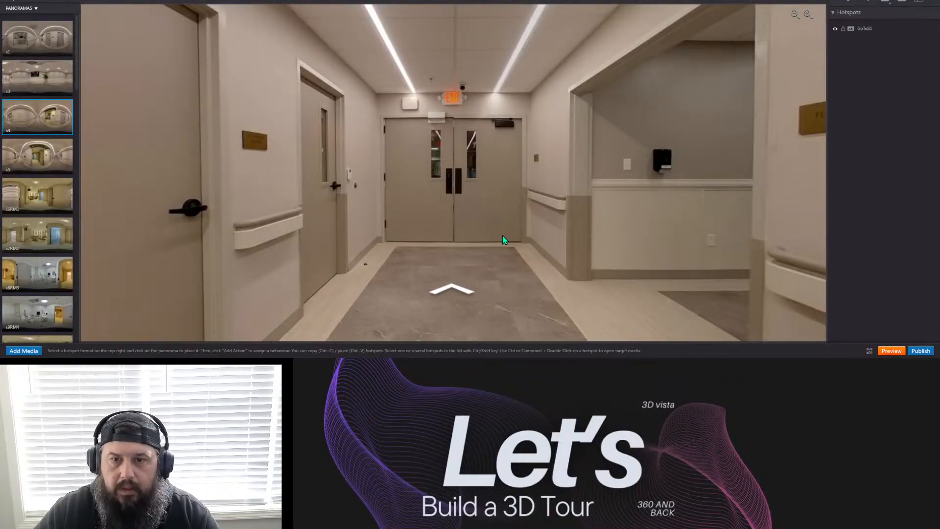
Compare the camera positions of panoramas s4 and s5 around the open room doorway and the corridor's double doors.
{"action": "left_click_drag", "start_coordinate": [544, 230], "coordinate": [515, 211]}
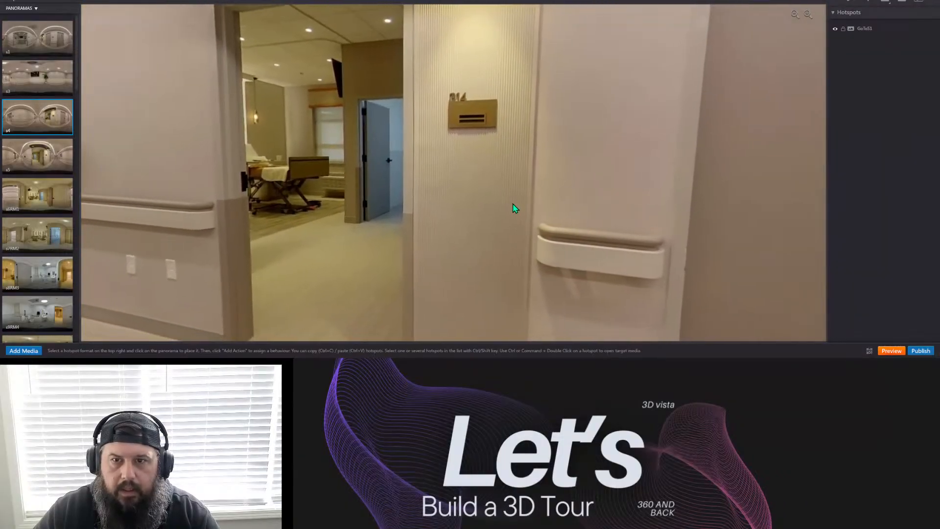
{"action": "scroll", "coordinate": [473, 106], "scroll_direction": "up", "scroll_amount": 3}
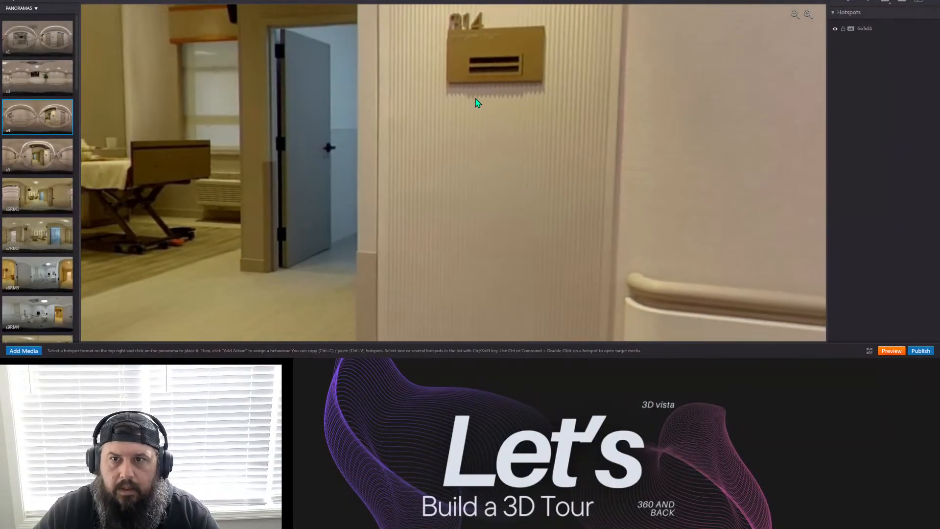
{"action": "scroll", "coordinate": [360, 225], "scroll_direction": "down", "scroll_amount": 8}
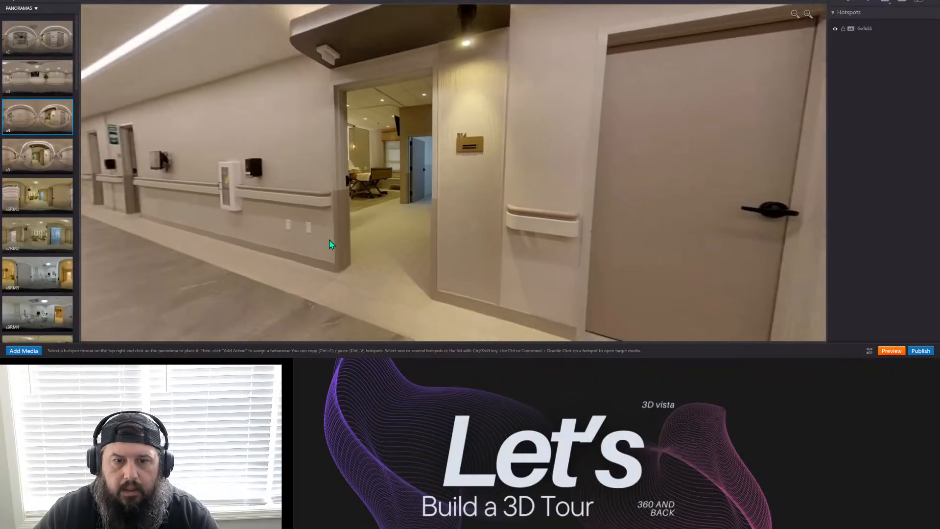
{"action": "left_click_drag", "start_coordinate": [329, 245], "coordinate": [558, 209]}
{"action": "left_click_drag", "start_coordinate": [659, 243], "coordinate": [455, 222]}
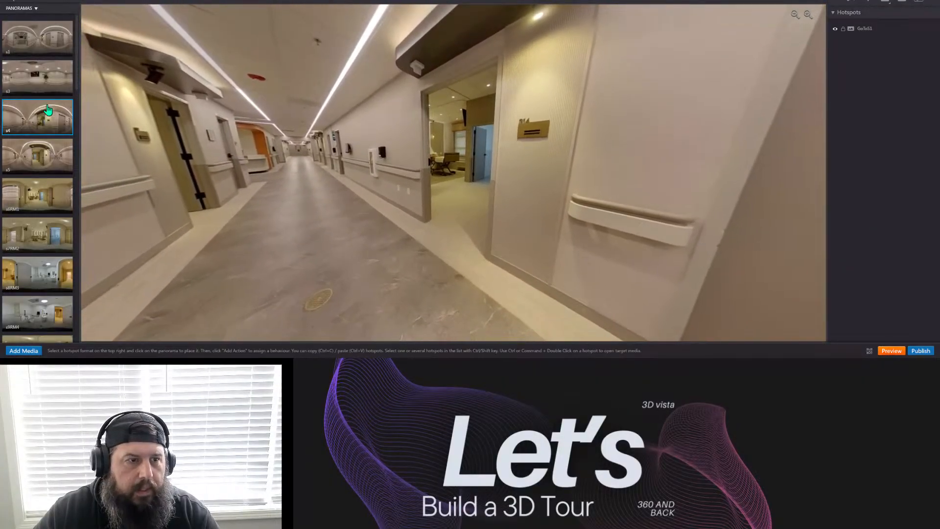
{"action": "left_click", "coordinate": [33, 155]}
{"action": "left_click_drag", "start_coordinate": [621, 196], "coordinate": [382, 172]}
{"action": "left_click_drag", "start_coordinate": [633, 221], "coordinate": [656, 224]}
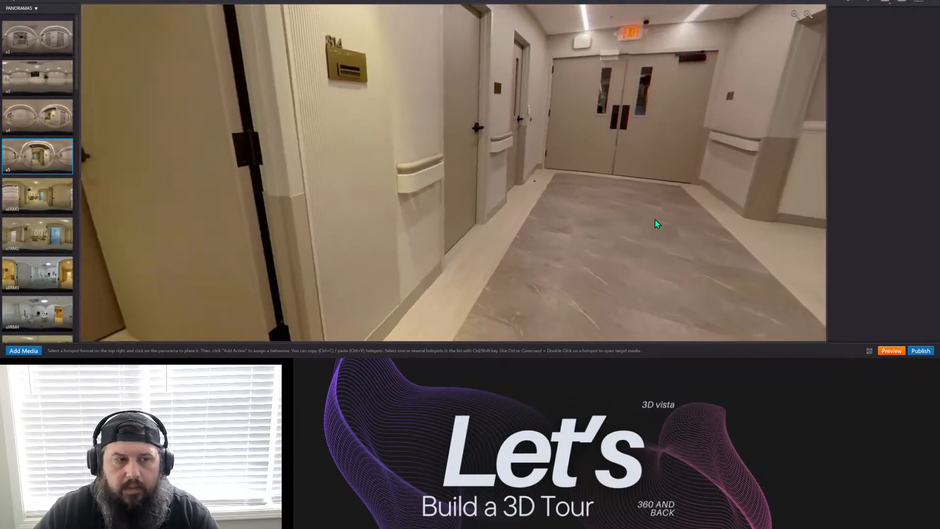
{"action": "left_click_drag", "start_coordinate": [352, 205], "coordinate": [521, 214]}
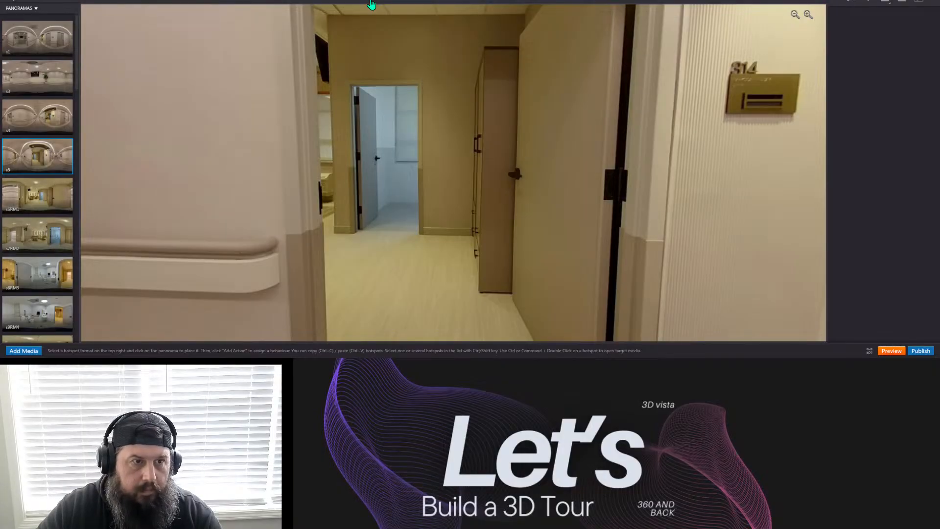
Delete the s4 panorama from the project media.
{"action": "left_click", "coordinate": [371, 1]}
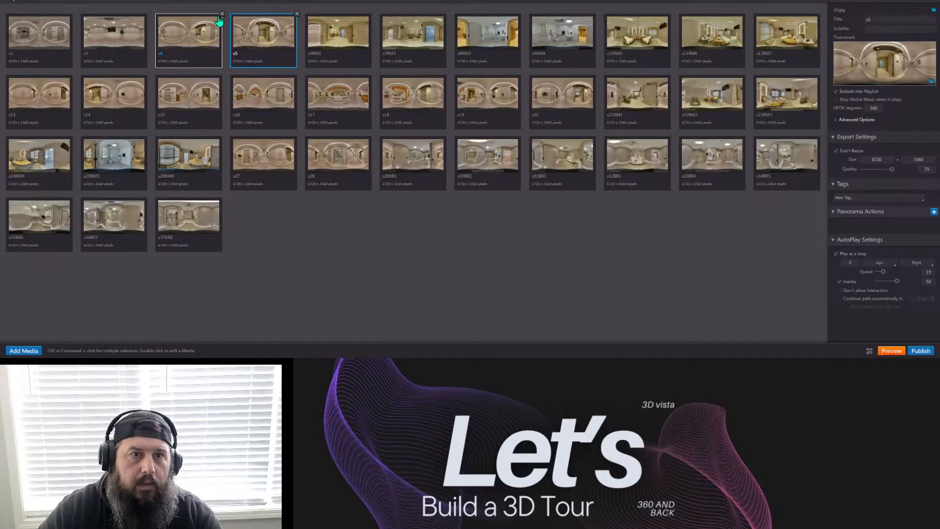
{"action": "left_click", "coordinate": [222, 14]}
{"action": "left_click", "coordinate": [456, 183]}
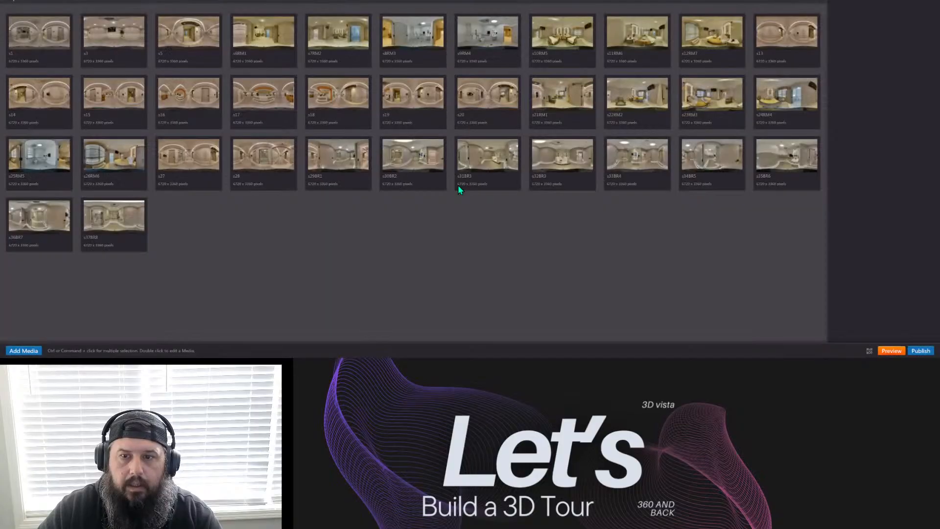
Reopen panorama s1 for hotspot editing and delete its arrow hotspot that led to the s4 panorama.
{"action": "left_click", "coordinate": [29, 48]}
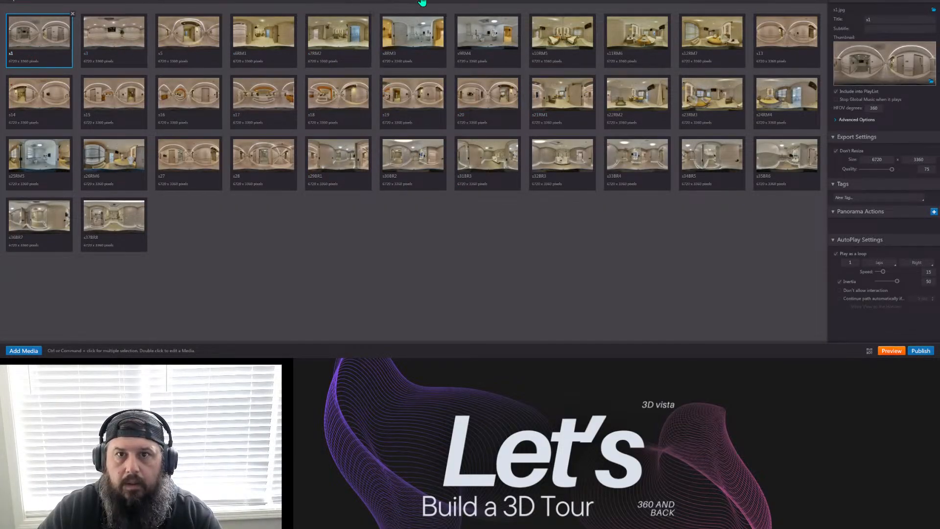
{"action": "left_click", "coordinate": [424, 3]}
{"action": "left_click", "coordinate": [645, 275]}
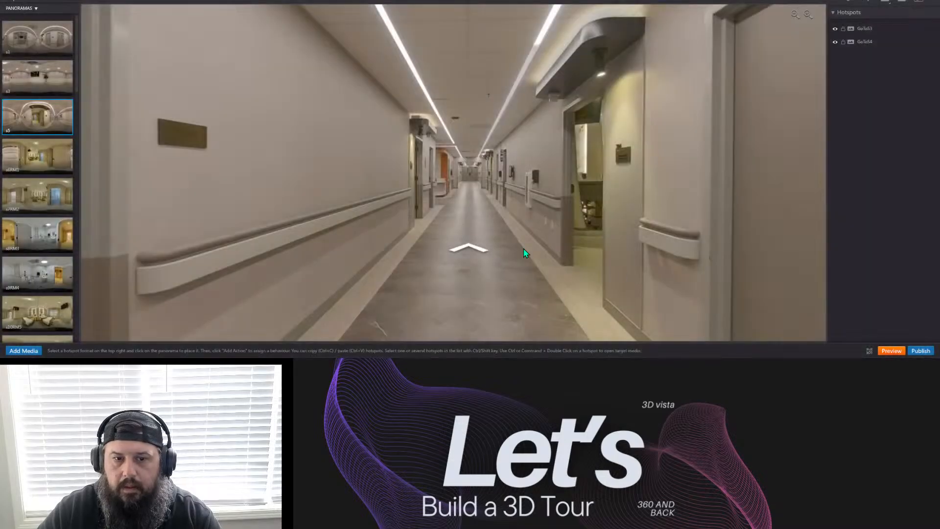
{"action": "mouse_move", "coordinate": [475, 210]}
{"action": "left_mouse_down"}
{"action": "mouse_move", "coordinate": [235, 143]}
{"action": "mouse_move", "coordinate": [348, 126]}
{"action": "mouse_move", "coordinate": [656, 183]}
{"action": "mouse_move", "coordinate": [480, 192]}
{"action": "left_mouse_up"}
{"action": "left_click", "coordinate": [421, 229]}
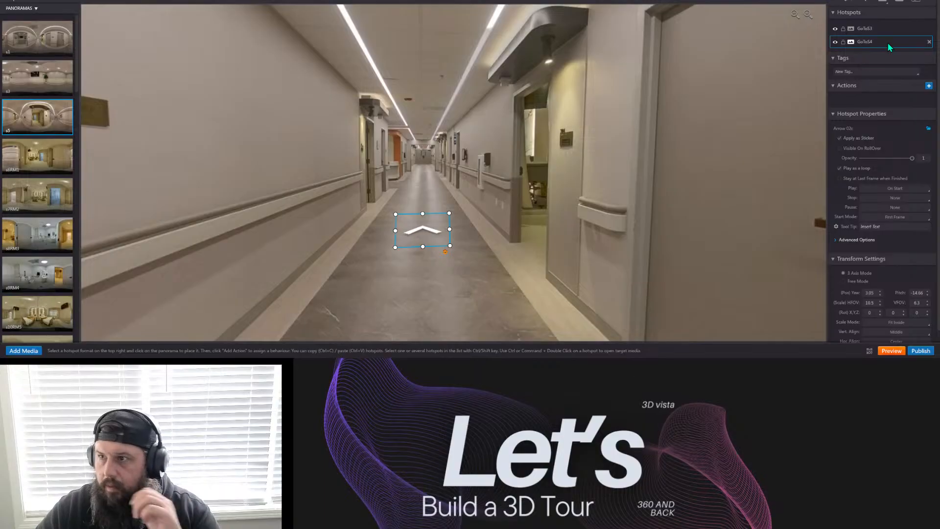
{"action": "left_click", "coordinate": [929, 43]}
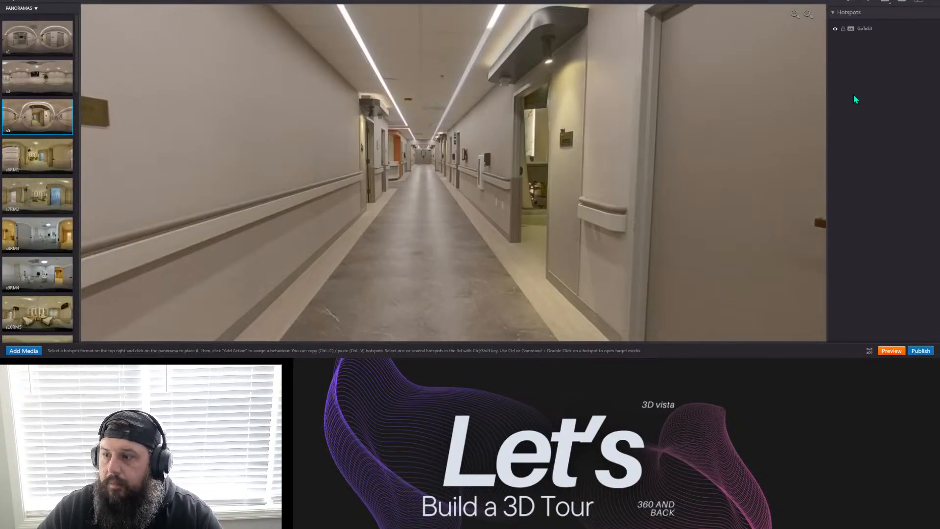
Link panorama s1 to panorama s5 down the corridor with an arrow hotspot and add its return hotspot at the double doors in s5.
{"action": "left_click_drag", "start_coordinate": [37, 121], "coordinate": [423, 189]}
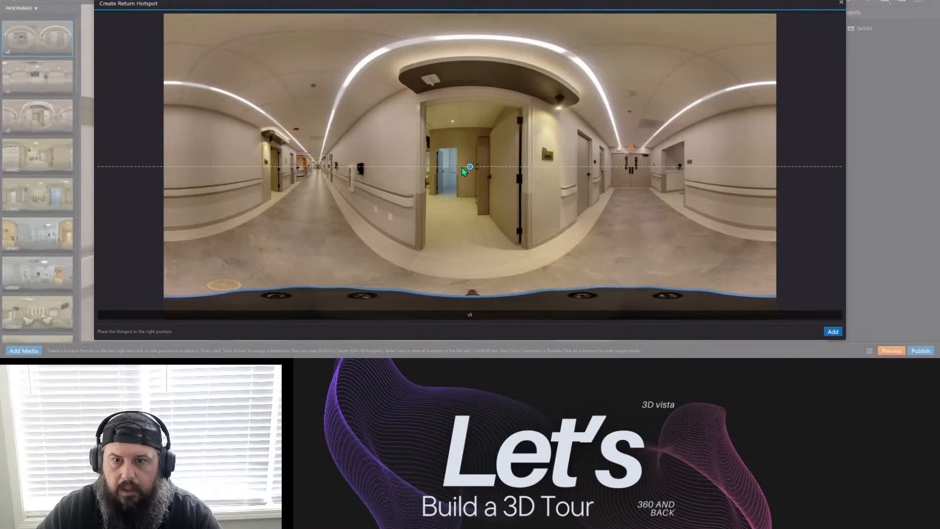
{"action": "mouse_move", "coordinate": [469, 168]}
{"action": "left_mouse_down"}
{"action": "mouse_move", "coordinate": [642, 188]}
{"action": "mouse_move", "coordinate": [634, 175]}
{"action": "left_mouse_up"}
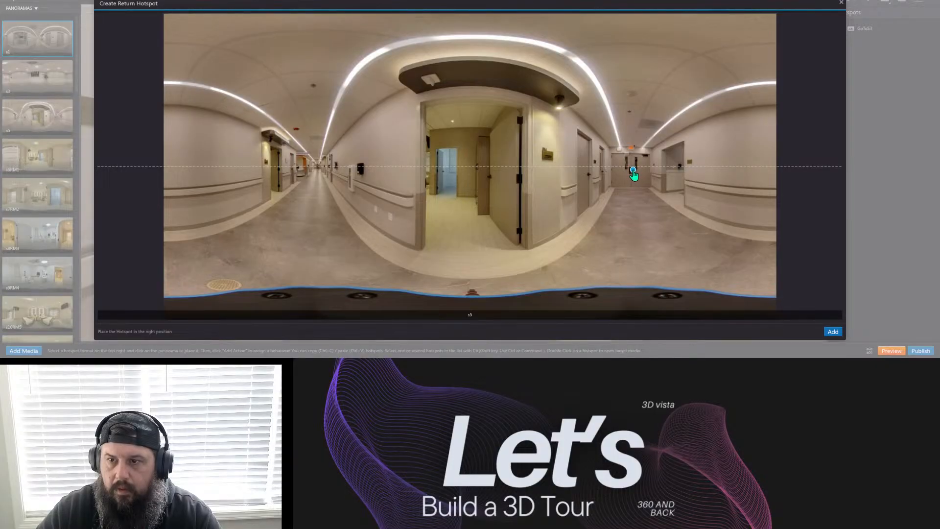
{"action": "left_click", "coordinate": [833, 331]}
{"action": "left_click_drag", "start_coordinate": [506, 204], "coordinate": [850, 205]}
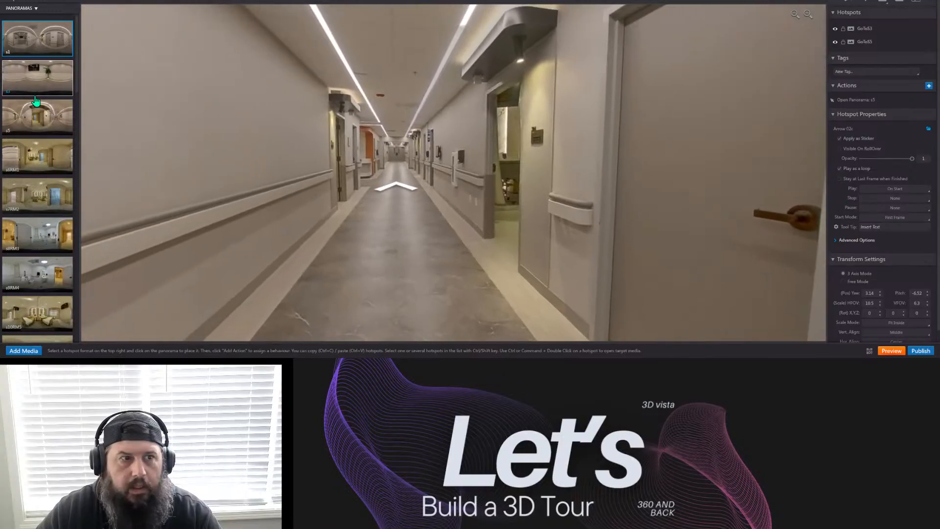
In panorama s5, move the return arrow down onto the corridor floor in front of the double doors and look around the scene.
{"action": "left_click", "coordinate": [23, 122]}
{"action": "left_click_drag", "start_coordinate": [663, 182], "coordinate": [342, 172]}
{"action": "left_click", "coordinate": [454, 142]}
{"action": "left_click_drag", "start_coordinate": [454, 142], "coordinate": [455, 218]}
{"action": "left_click", "coordinate": [470, 269]}
{"action": "left_click_drag", "start_coordinate": [470, 269], "coordinate": [585, 248]}
{"action": "left_click", "coordinate": [504, 294]}
{"action": "left_click_drag", "start_coordinate": [502, 294], "coordinate": [619, 225]}
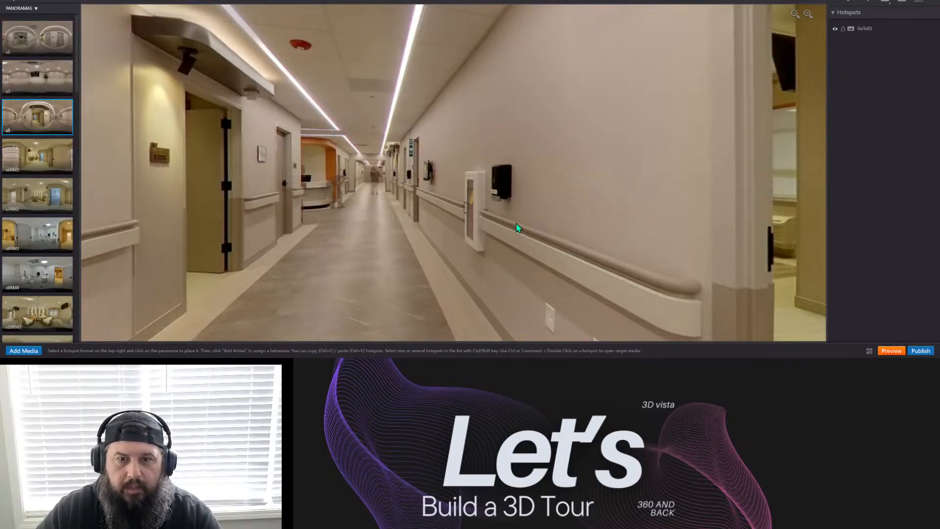
In panorama s5, place a link to panorama s6RM1 inside the open room doorway using the Arrow 02c icon.
{"action": "left_click_drag", "start_coordinate": [573, 227], "coordinate": [474, 210]}
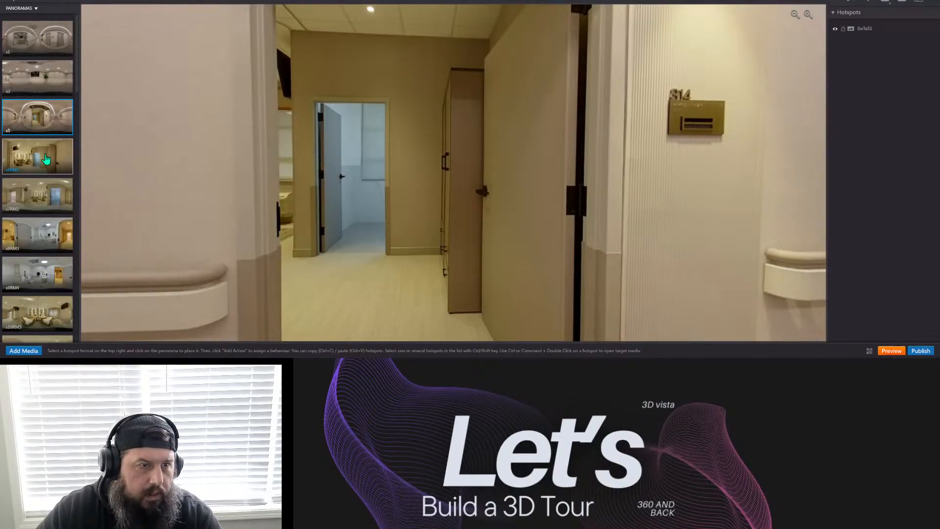
{"action": "left_click_drag", "start_coordinate": [37, 156], "coordinate": [390, 186]}
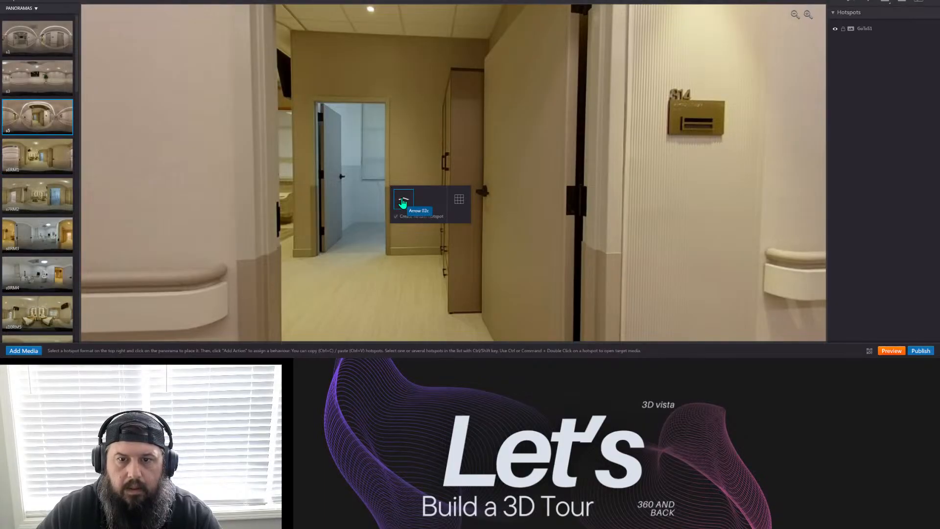
{"action": "left_click", "coordinate": [403, 201]}
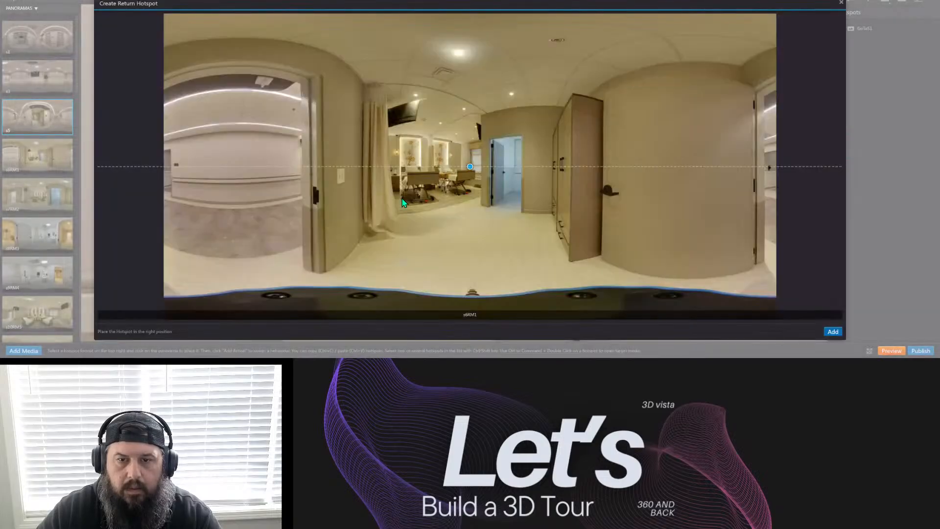
Add the return hotspot on the corridor floor in s6RM1 and move the s5 arrow down onto the room floor at about -22.67 pitch.
{"action": "left_click_drag", "start_coordinate": [469, 172], "coordinate": [225, 212]}
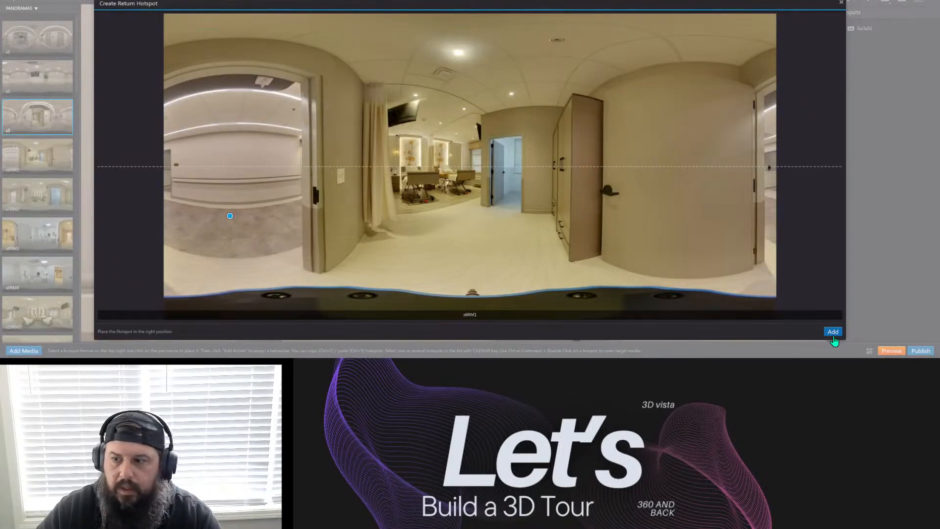
{"action": "left_click", "coordinate": [833, 333]}
{"action": "left_click", "coordinate": [453, 170]}
{"action": "left_click_drag", "start_coordinate": [453, 170], "coordinate": [461, 265]}
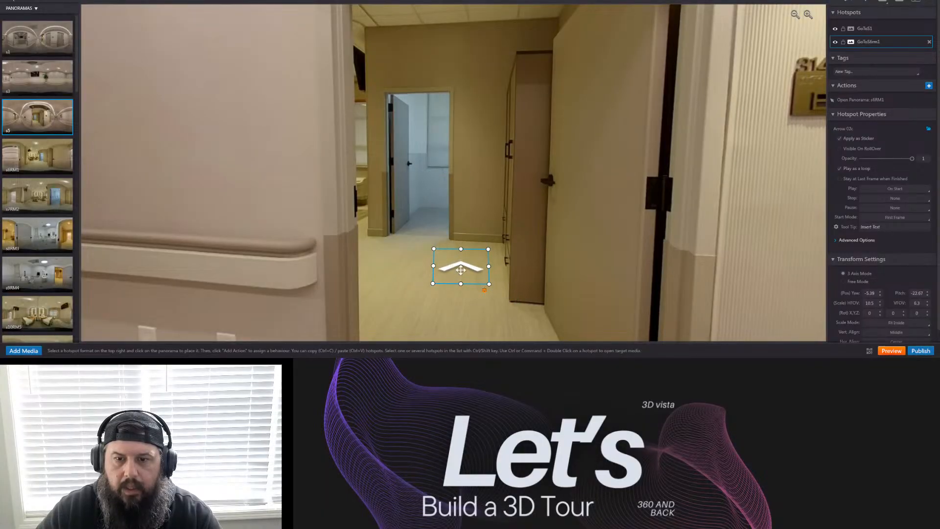
Raise the s5 arrow linking to s6RM1 up into the doorway and replace its icon with the Black open-door icon.
{"action": "left_click_drag", "start_coordinate": [460, 267], "coordinate": [471, 200]}
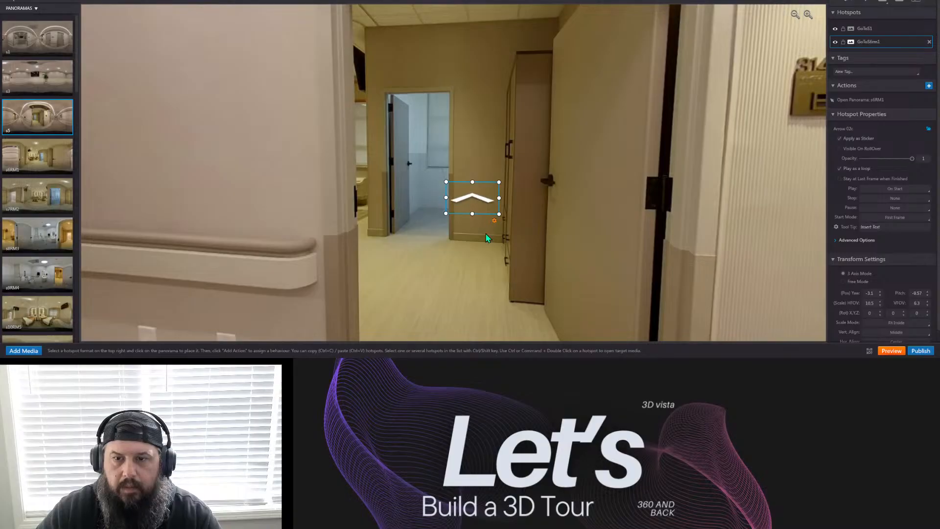
{"action": "mouse_move", "coordinate": [494, 223]}
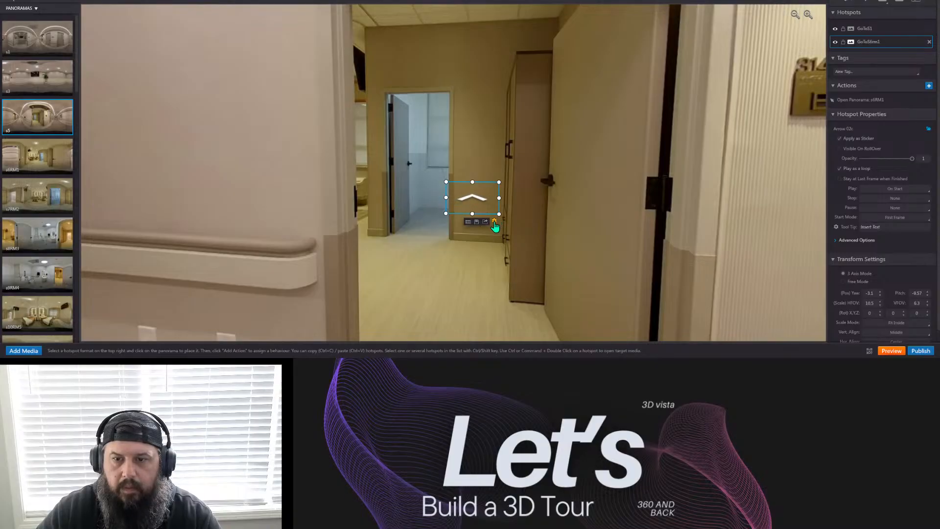
{"action": "left_click", "coordinate": [467, 223]}
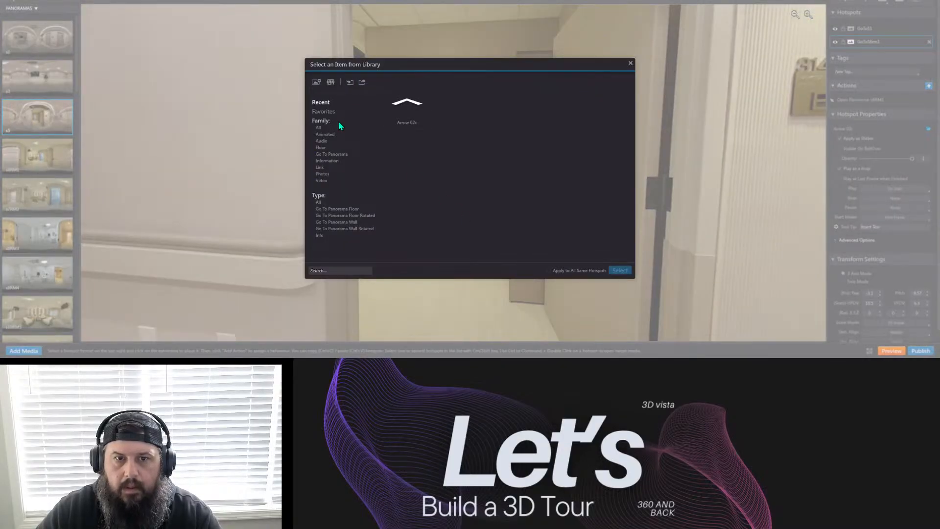
{"action": "left_click", "coordinate": [319, 128]}
{"action": "scroll", "coordinate": [490, 174], "scroll_direction": "down", "scroll_amount": 6}
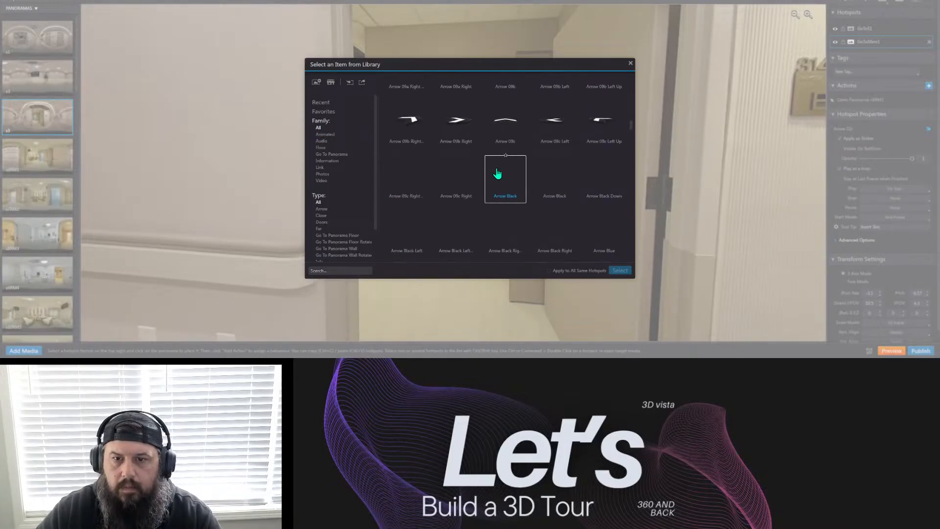
{"action": "scroll", "coordinate": [505, 173], "scroll_direction": "down", "scroll_amount": 3}
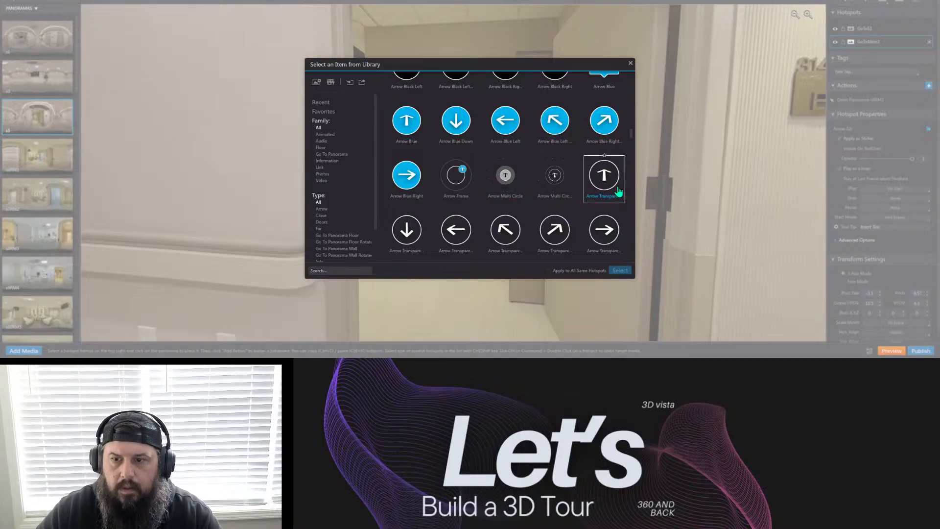
{"action": "scroll", "coordinate": [550, 210], "scroll_direction": "down", "scroll_amount": 3}
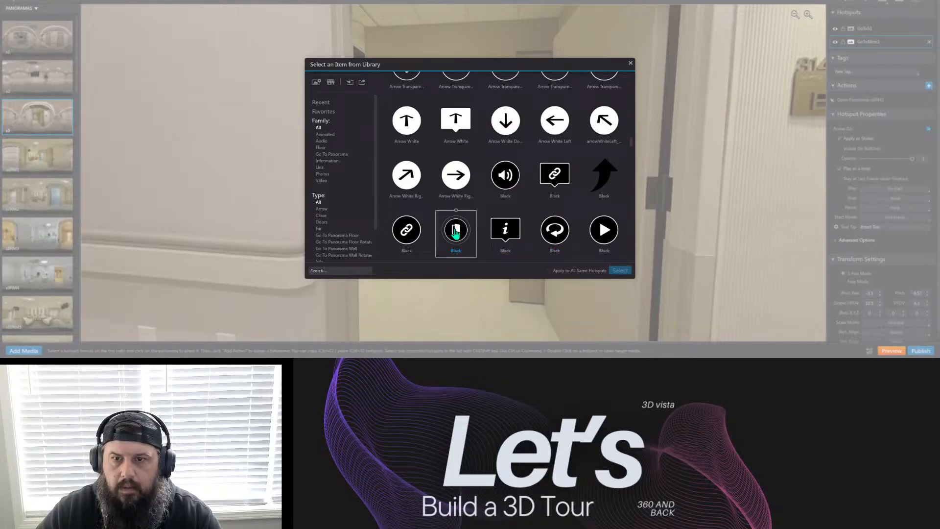
{"action": "left_click", "coordinate": [455, 232]}
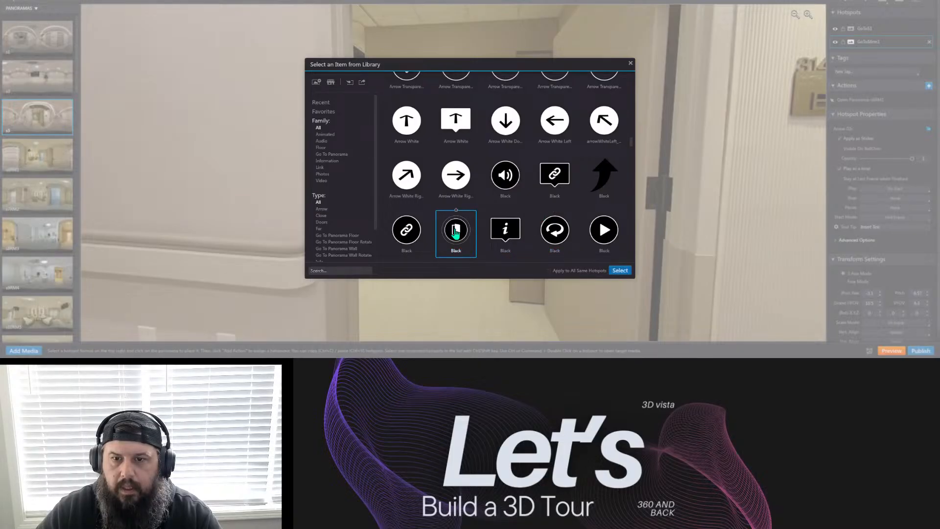
{"action": "left_click", "coordinate": [619, 271]}
Raise the door hotspot in s5 to about eye level inside the open room doorway and check its placement from farther back.
{"action": "left_click_drag", "start_coordinate": [478, 189], "coordinate": [504, 260]}
{"action": "left_click_drag", "start_coordinate": [418, 219], "coordinate": [444, 143]}
{"action": "left_click_drag", "start_coordinate": [567, 178], "coordinate": [581, 199]}
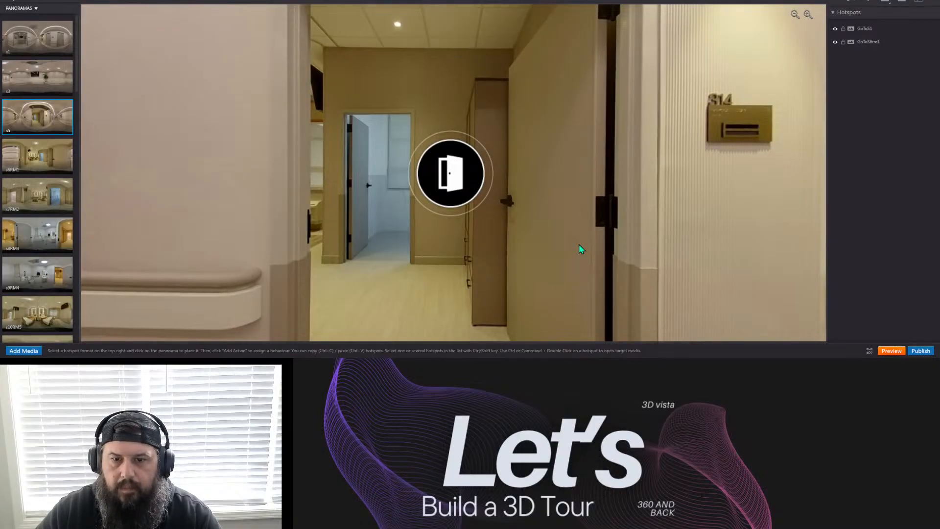
{"action": "scroll", "coordinate": [490, 184], "scroll_direction": "down", "scroll_amount": 5}
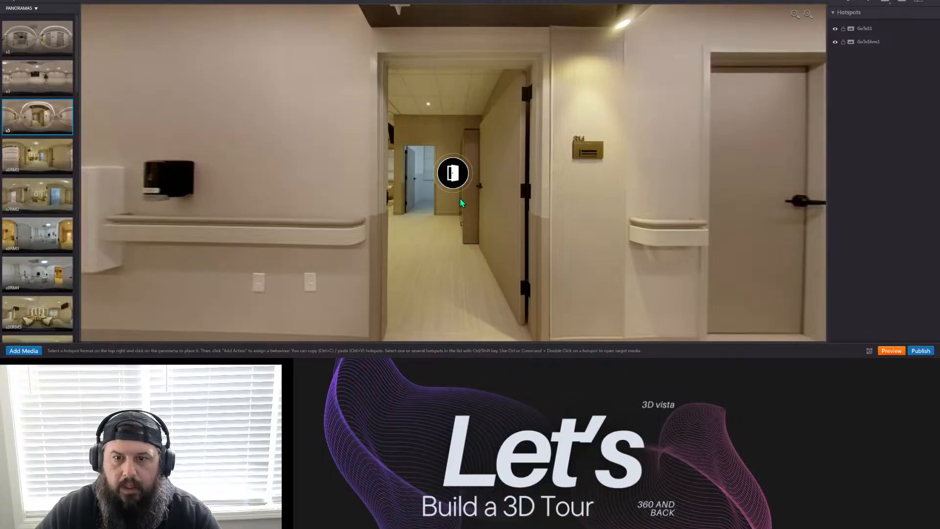
{"action": "mouse_move", "coordinate": [510, 238]}
{"action": "left_mouse_down"}
{"action": "mouse_move", "coordinate": [521, 235]}
{"action": "mouse_move", "coordinate": [503, 236]}
{"action": "left_mouse_up"}
{"action": "left_click_drag", "start_coordinate": [394, 255], "coordinate": [421, 256]}
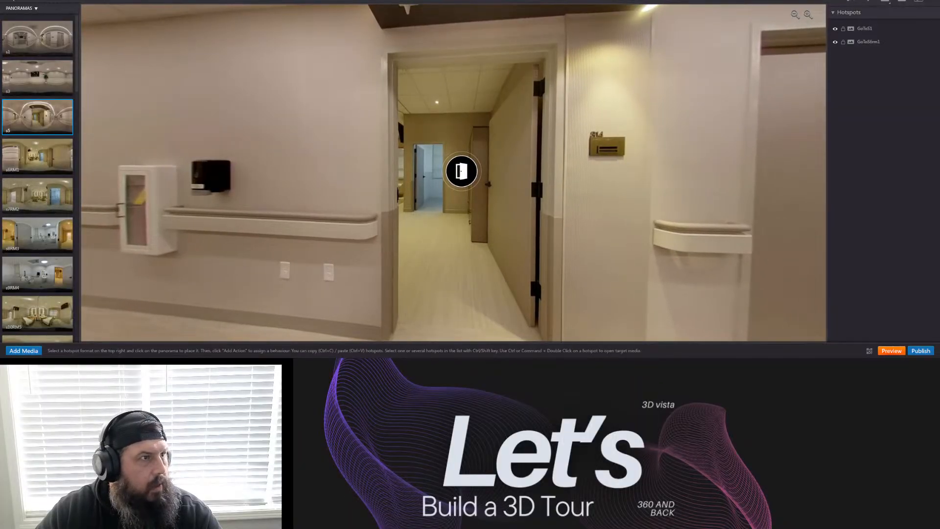
{"action": "left_click_drag", "start_coordinate": [425, 213], "coordinate": [401, 213]}
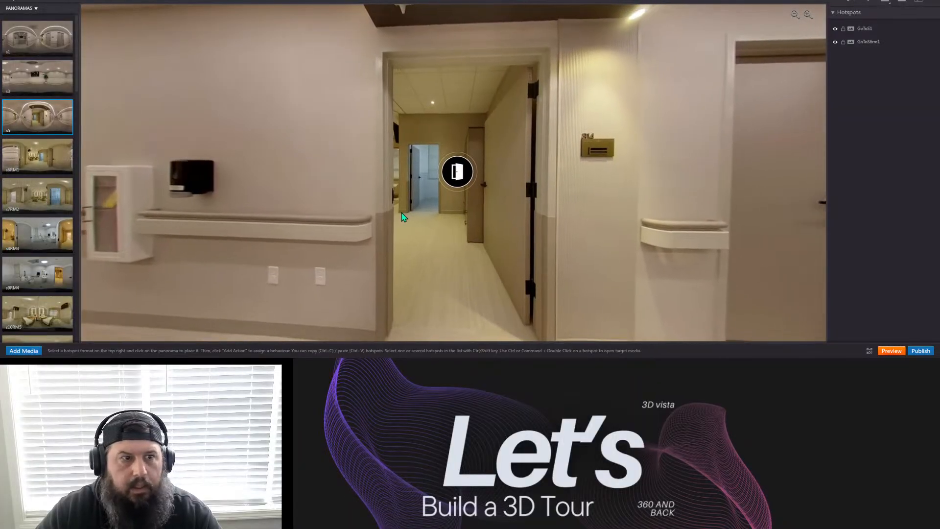
Examine panoramas s6RM1 and s10RM5 and the rest of the panorama list to work out which room views connect.
{"action": "left_click", "coordinate": [51, 153]}
{"action": "left_click_drag", "start_coordinate": [461, 178], "coordinate": [494, 181]}
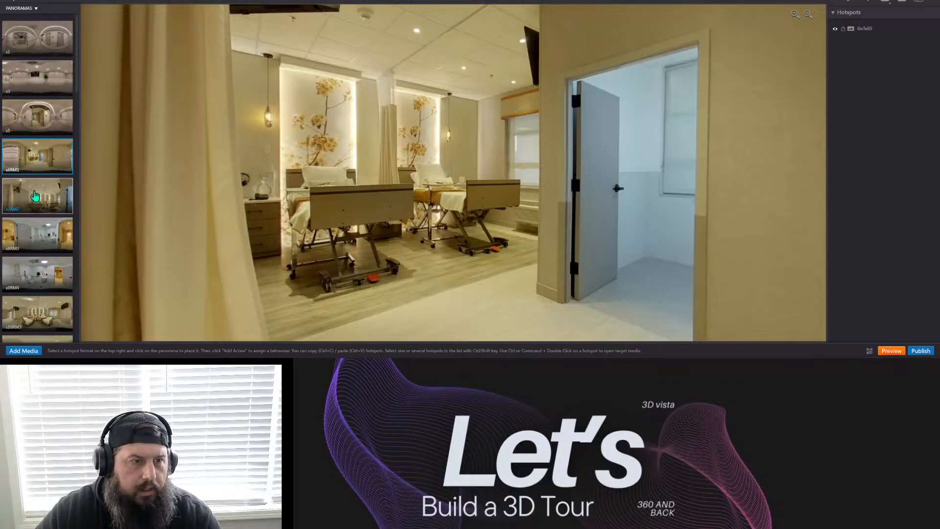
{"action": "left_click", "coordinate": [35, 196]}
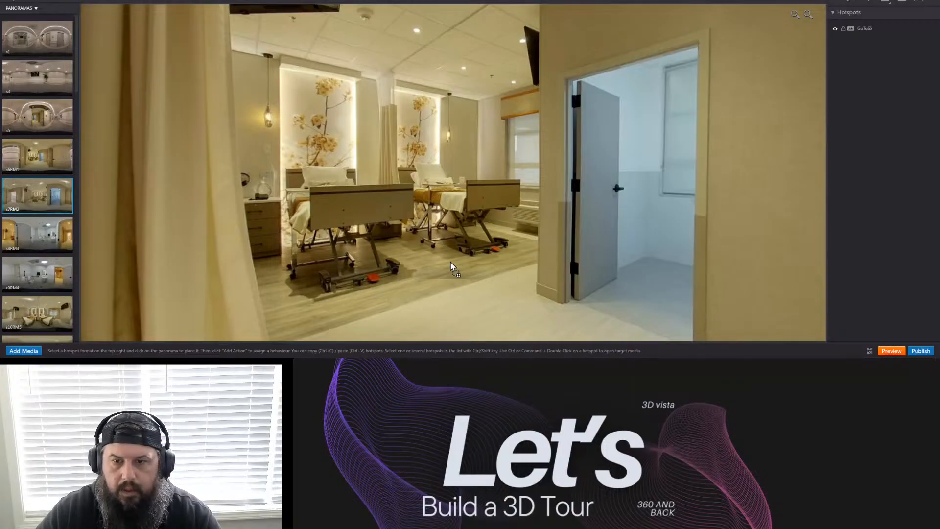
{"action": "left_click_drag", "start_coordinate": [452, 266], "coordinate": [33, 193]}
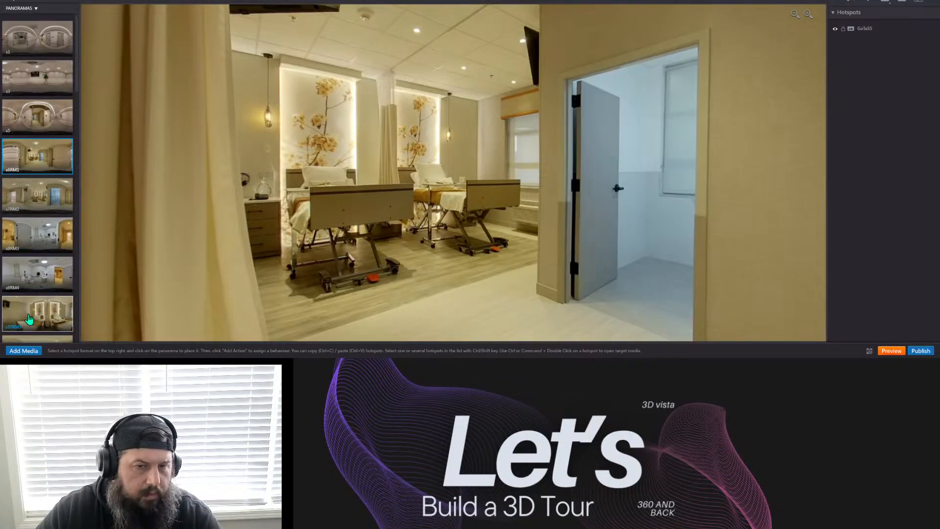
{"action": "left_click", "coordinate": [29, 318]}
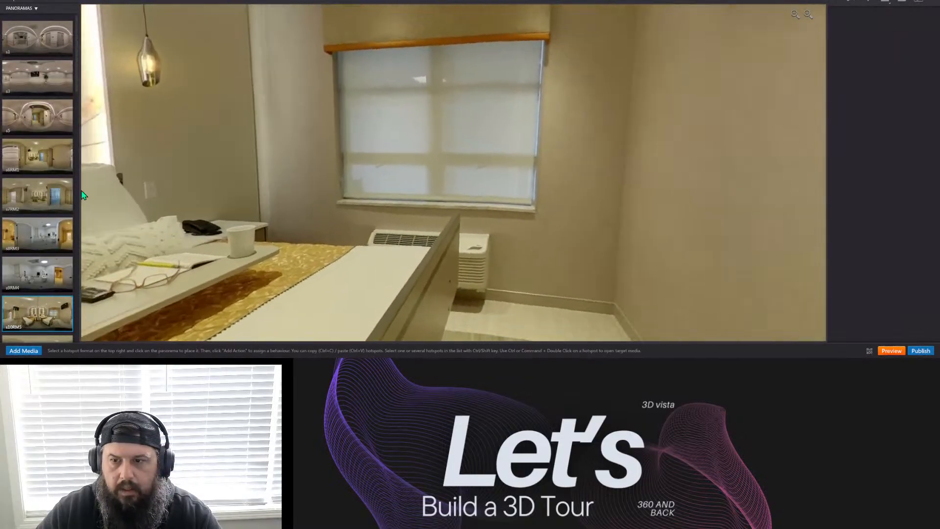
{"action": "left_click_drag", "start_coordinate": [441, 196], "coordinate": [86, 195]}
{"action": "left_click_drag", "start_coordinate": [527, 207], "coordinate": [544, 198]}
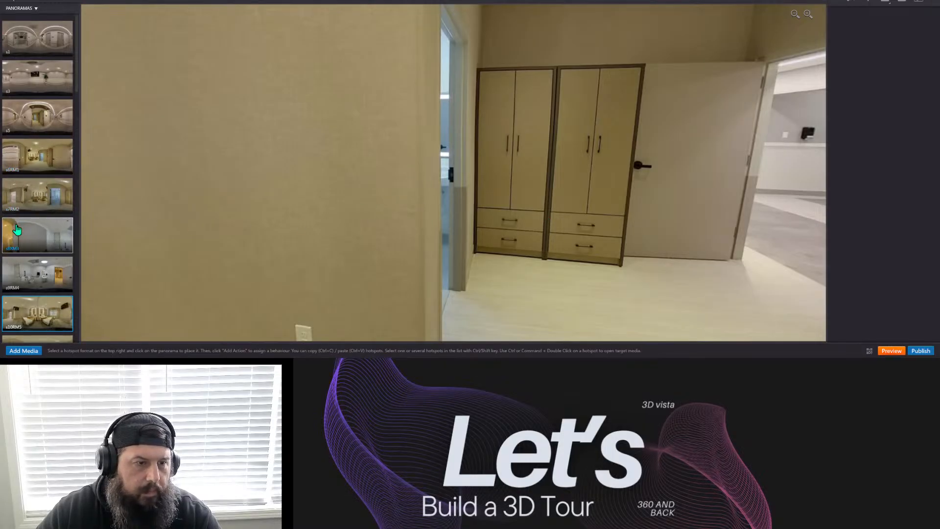
{"action": "left_click", "coordinate": [22, 152]}
{"action": "left_click_drag", "start_coordinate": [235, 194], "coordinate": [484, 238]}
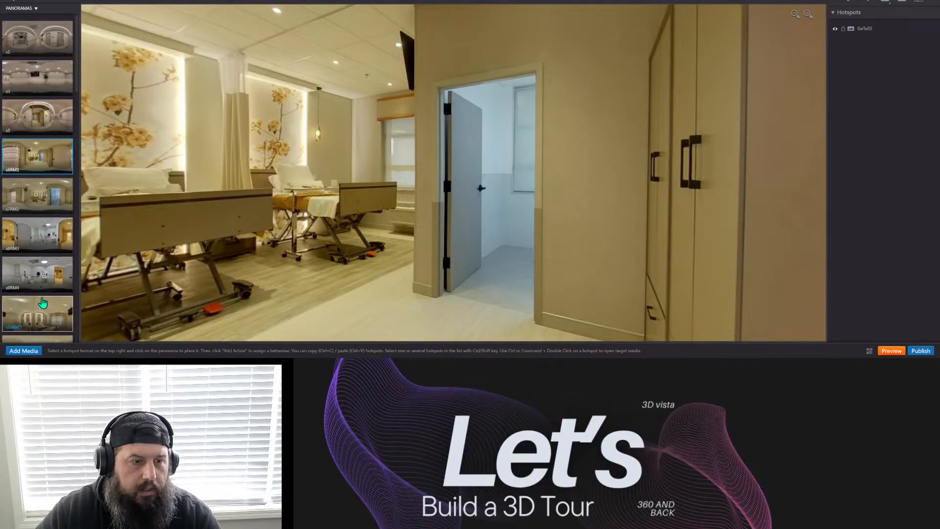
{"action": "scroll", "coordinate": [43, 303], "scroll_direction": "down", "scroll_amount": 3}
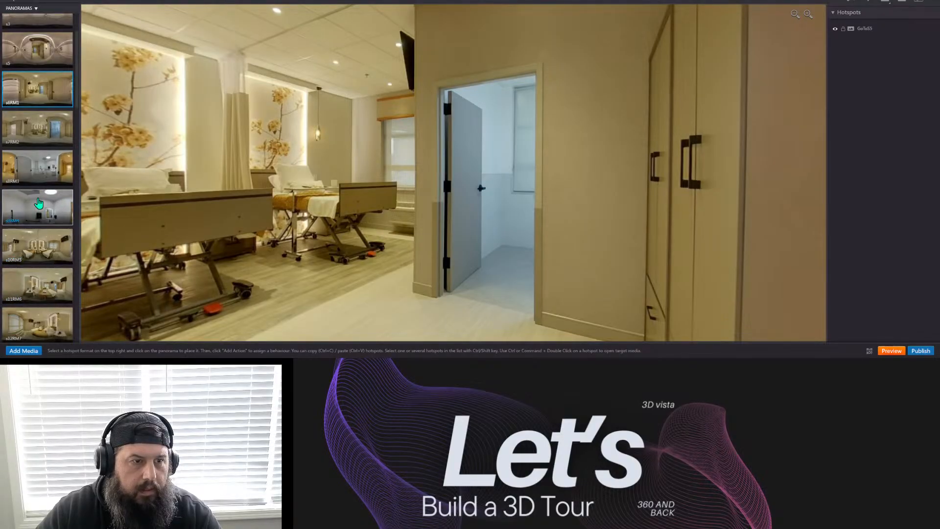
{"action": "scroll", "coordinate": [44, 206], "scroll_direction": "up", "scroll_amount": 3}
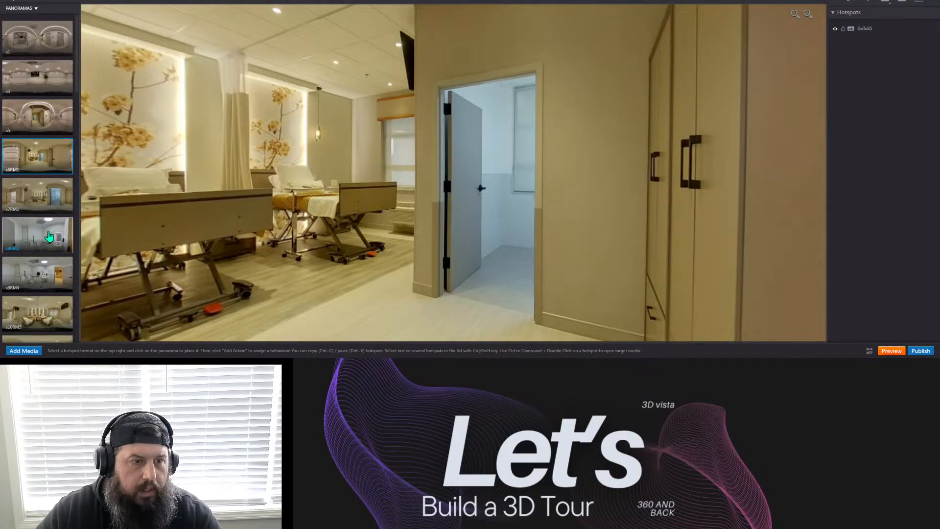
Link s6RM1 to s8RM3 at the bathroom doorway with the Black door icon, placing the return hotspot on the corridor doorway in s8RM3.
{"action": "left_click", "coordinate": [500, 172]}
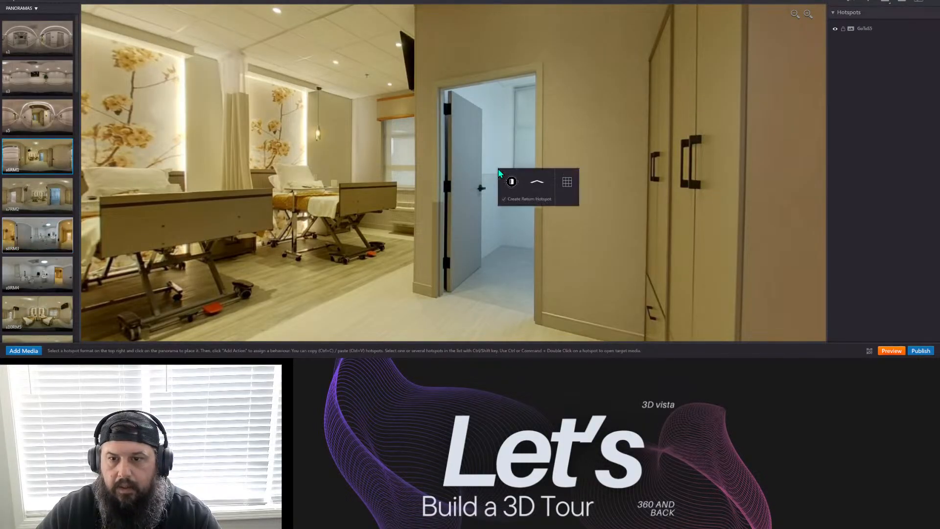
{"action": "left_click", "coordinate": [512, 182]}
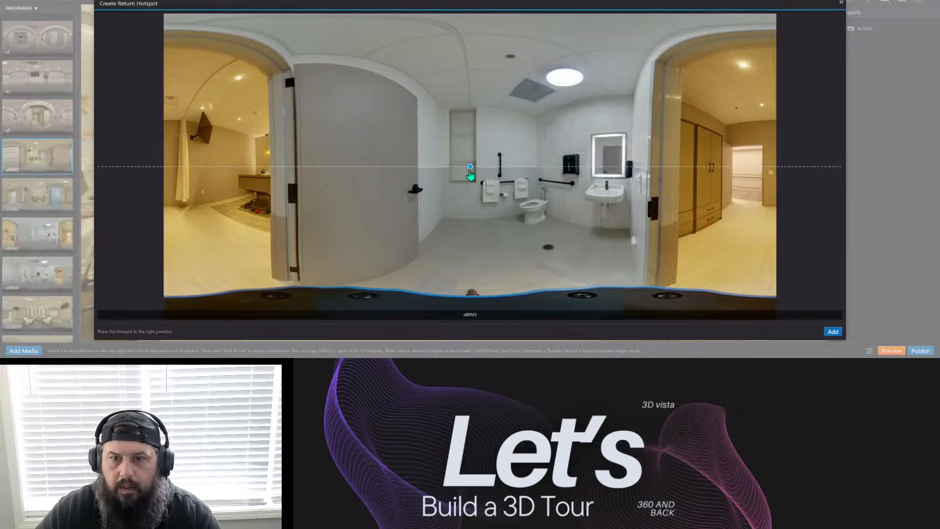
{"action": "mouse_move", "coordinate": [470, 174]}
{"action": "left_mouse_down"}
{"action": "mouse_move", "coordinate": [715, 198]}
{"action": "mouse_move", "coordinate": [748, 178]}
{"action": "left_mouse_up"}
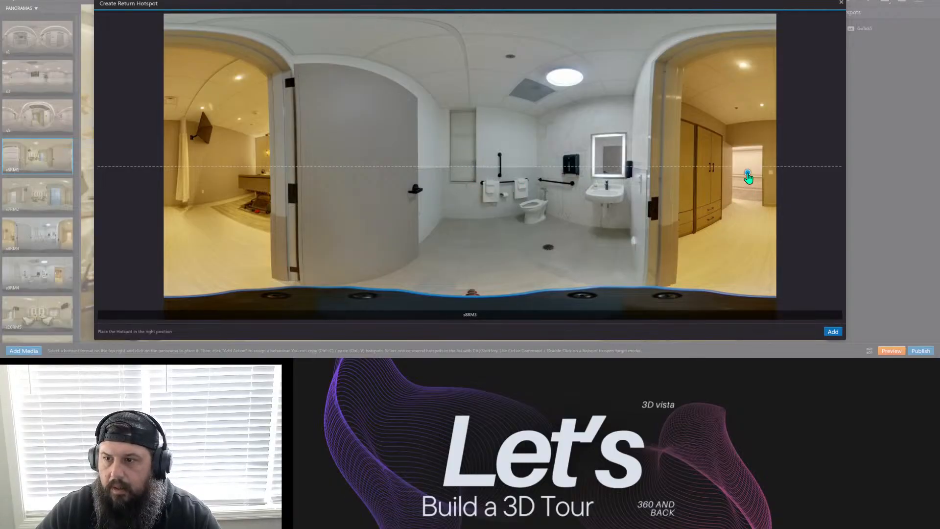
{"action": "left_click", "coordinate": [832, 332]}
Link s6RM1 to s10RM5 with an Arrow 02c hotspot on the floor before the beds, placing its return hotspot on the floor near the room entrance.
{"action": "left_click_drag", "start_coordinate": [400, 244], "coordinate": [531, 237]}
{"action": "scroll", "coordinate": [541, 230], "scroll_direction": "down", "scroll_amount": 5}
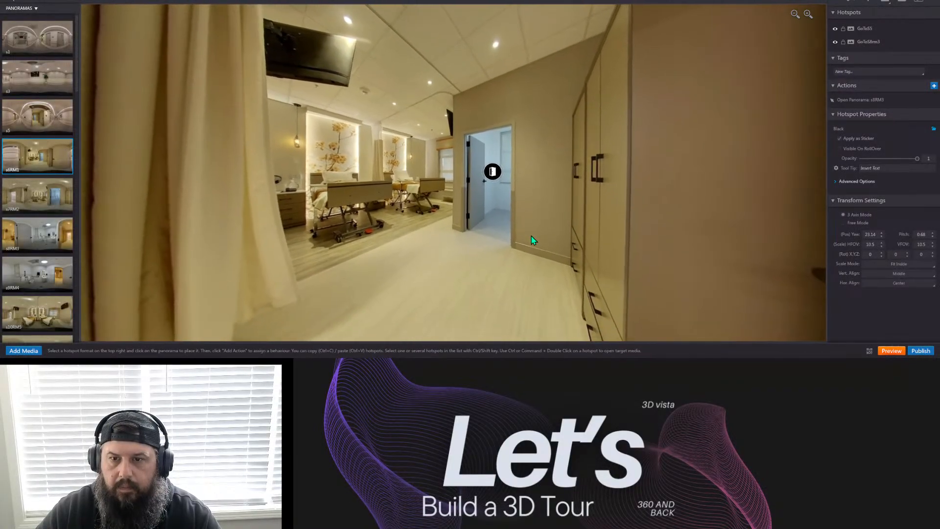
{"action": "scroll", "coordinate": [531, 238], "scroll_direction": "up", "scroll_amount": 4}
{"action": "left_click_drag", "start_coordinate": [475, 223], "coordinate": [494, 216]}
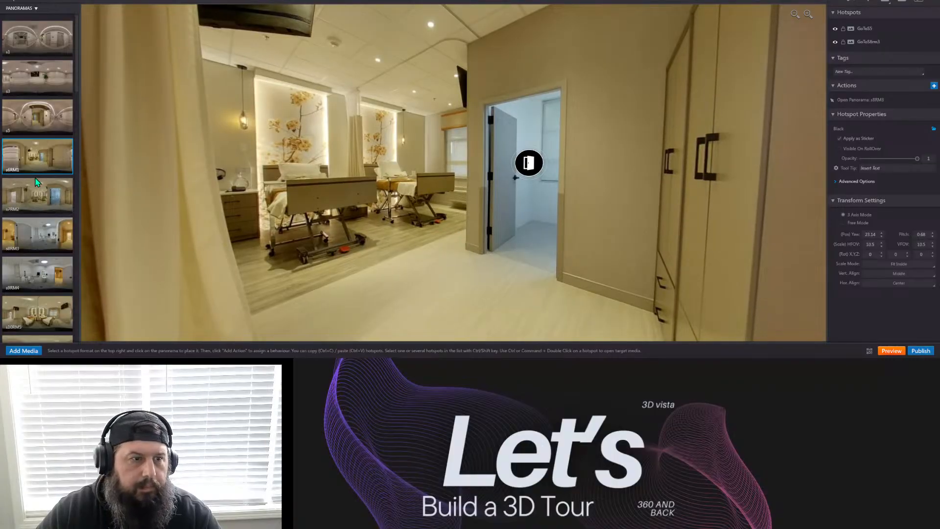
{"action": "left_click_drag", "start_coordinate": [36, 313], "coordinate": [389, 181]}
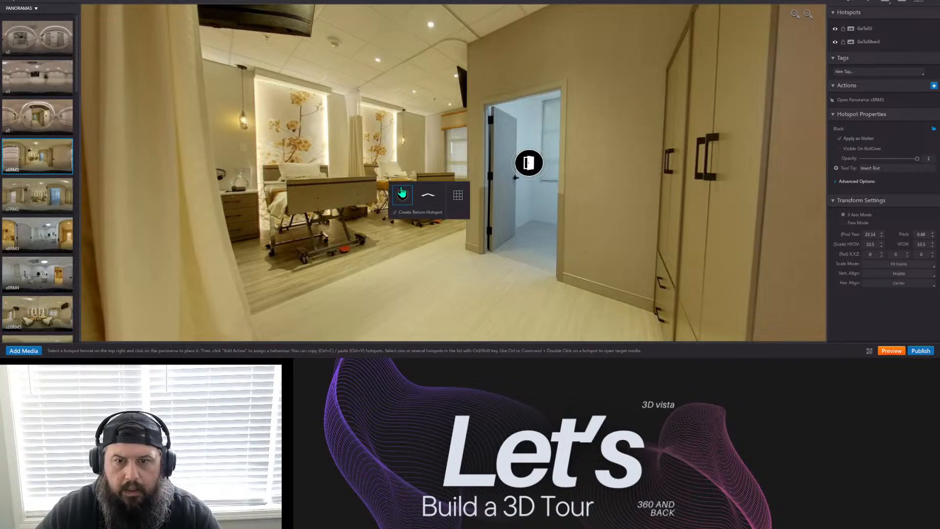
{"action": "left_click", "coordinate": [429, 197]}
{"action": "mouse_move", "coordinate": [469, 168]}
{"action": "left_mouse_down"}
{"action": "mouse_move", "coordinate": [226, 213]}
{"action": "mouse_move", "coordinate": [235, 213]}
{"action": "left_mouse_up"}
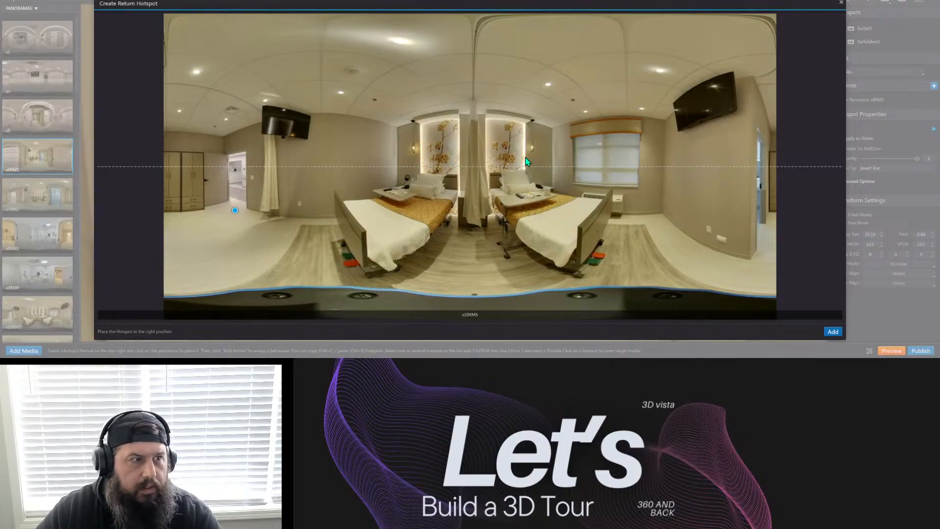
{"action": "left_click", "coordinate": [833, 332]}
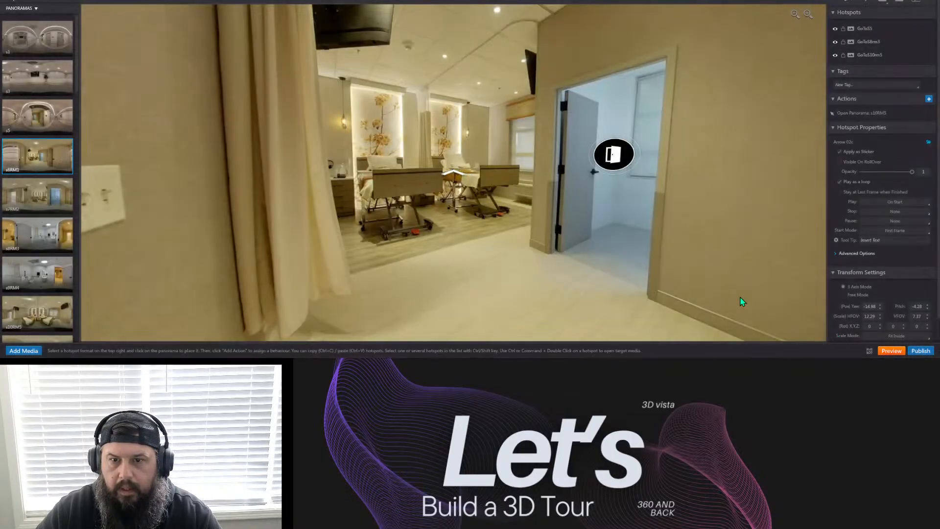
{"action": "left_click_drag", "start_coordinate": [452, 171], "coordinate": [464, 235]}
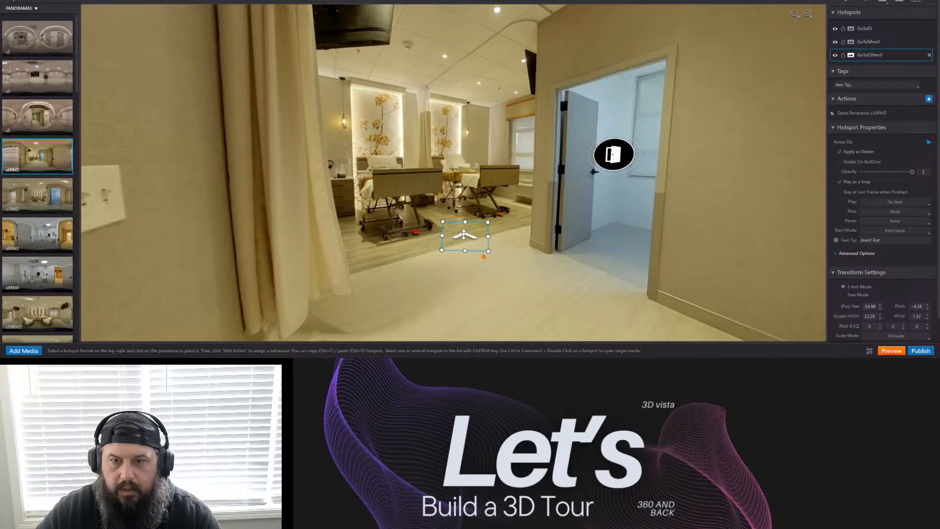
{"action": "left_click", "coordinate": [518, 272]}
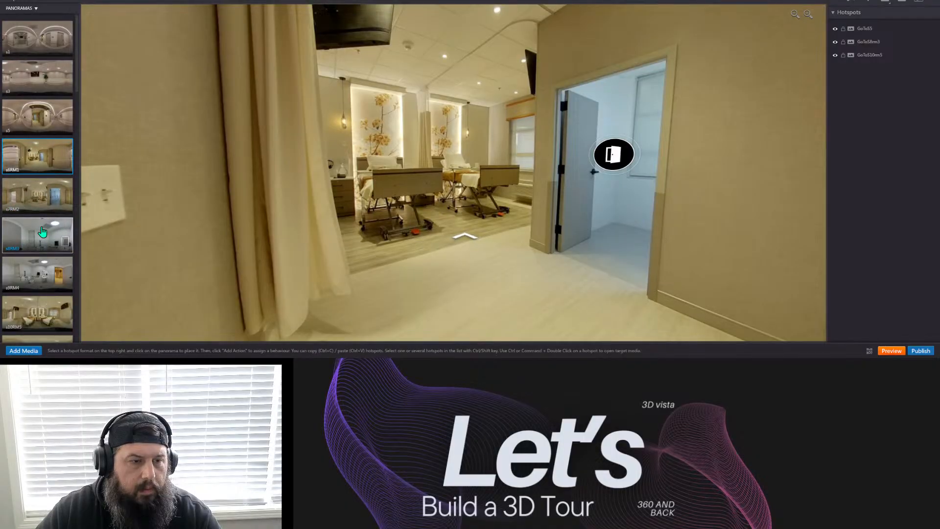
Check the placement of the return hotspots to s6RM1 in panoramas s10RM5 and s8RM3.
{"action": "left_click", "coordinate": [37, 311]}
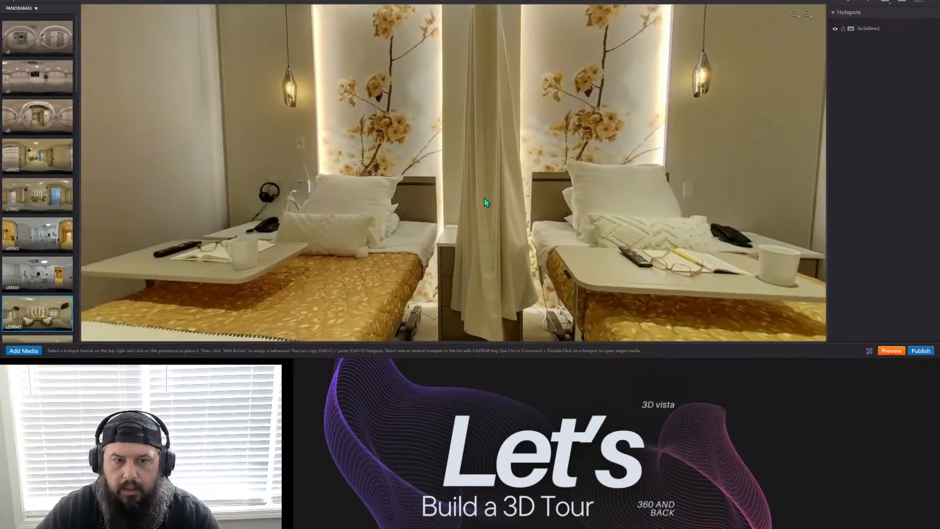
{"action": "left_click_drag", "start_coordinate": [485, 202], "coordinate": [822, 205]}
{"action": "left_click_drag", "start_coordinate": [508, 190], "coordinate": [356, 179]}
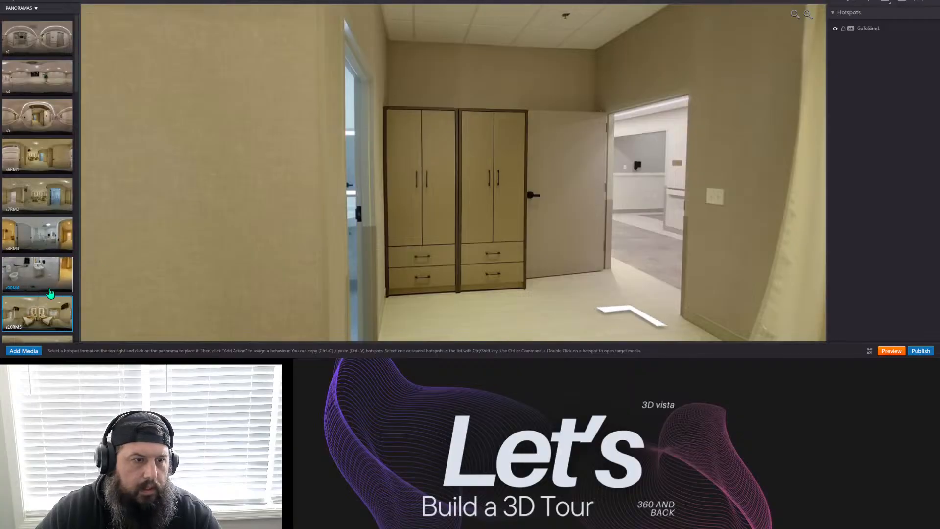
{"action": "left_click", "coordinate": [40, 239]}
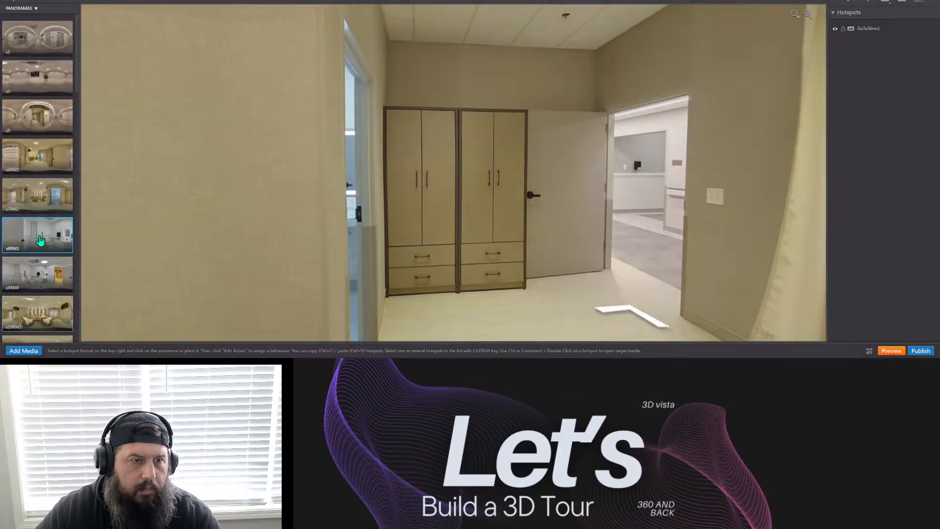
{"action": "left_click_drag", "start_coordinate": [471, 205], "coordinate": [294, 178]}
{"action": "left_click_drag", "start_coordinate": [480, 157], "coordinate": [289, 206]}
{"action": "left_click_drag", "start_coordinate": [612, 186], "coordinate": [526, 228]}
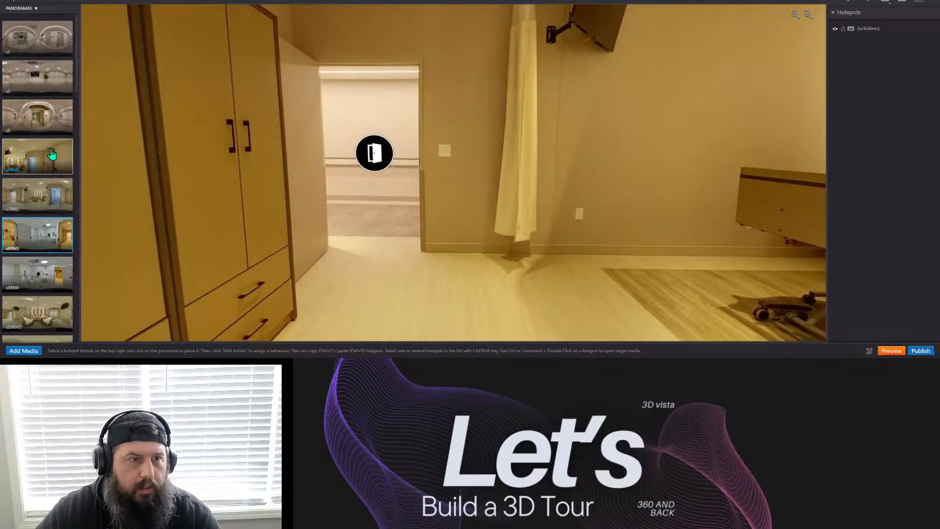
Examine panoramas s7RM2, s9RM4, s6RM1, s10RM5 and s12RM7 to compare their viewpoints and find redundant room views.
{"action": "left_click", "coordinate": [56, 197]}
{"action": "left_click_drag", "start_coordinate": [145, 201], "coordinate": [445, 201]}
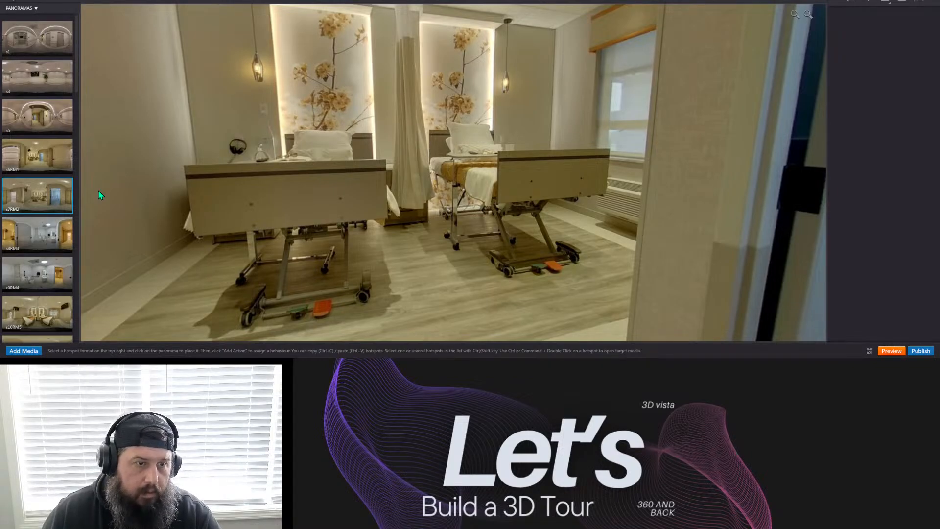
{"action": "left_click", "coordinate": [36, 280]}
{"action": "left_click_drag", "start_coordinate": [455, 231], "coordinate": [288, 182]}
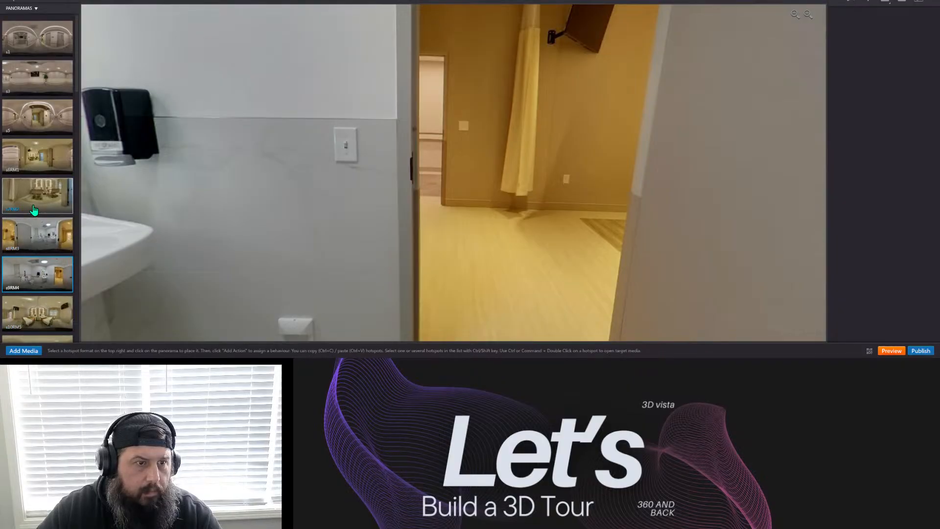
{"action": "left_click", "coordinate": [40, 157]}
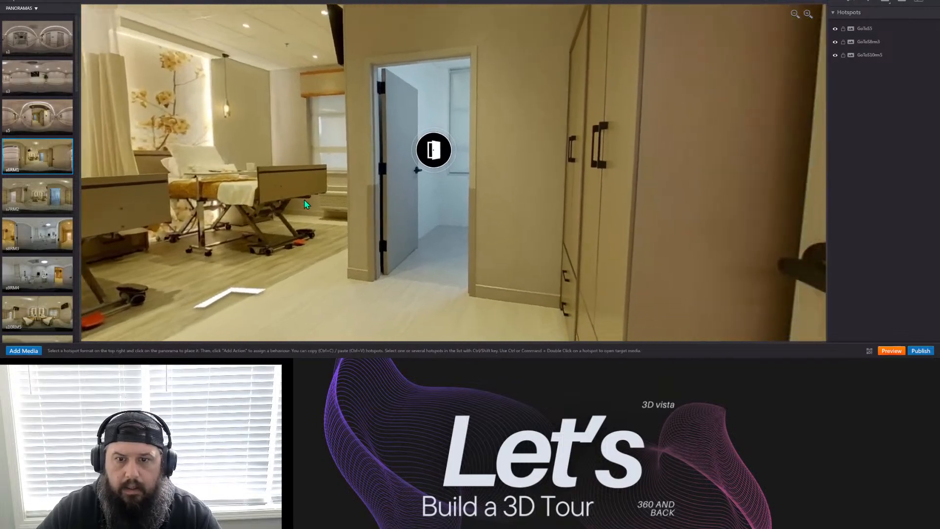
{"action": "left_click_drag", "start_coordinate": [303, 204], "coordinate": [510, 203]}
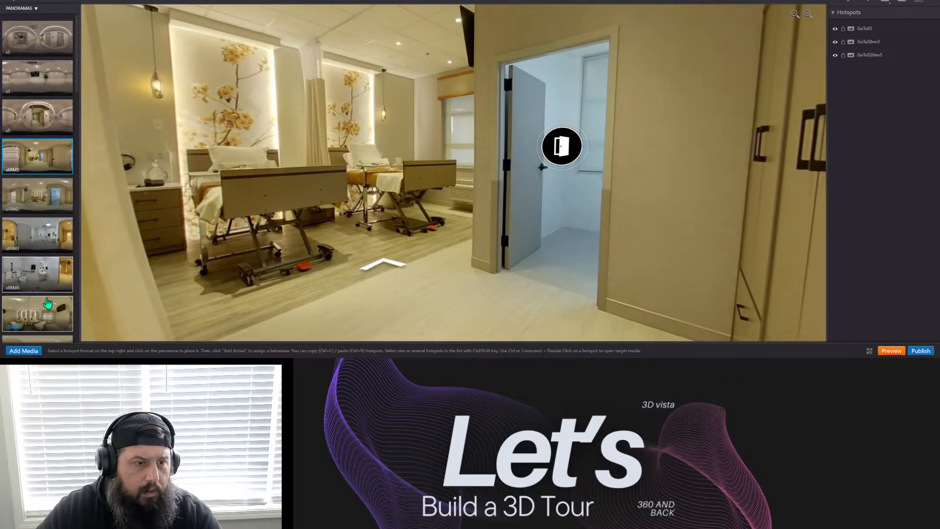
{"action": "left_click", "coordinate": [47, 304]}
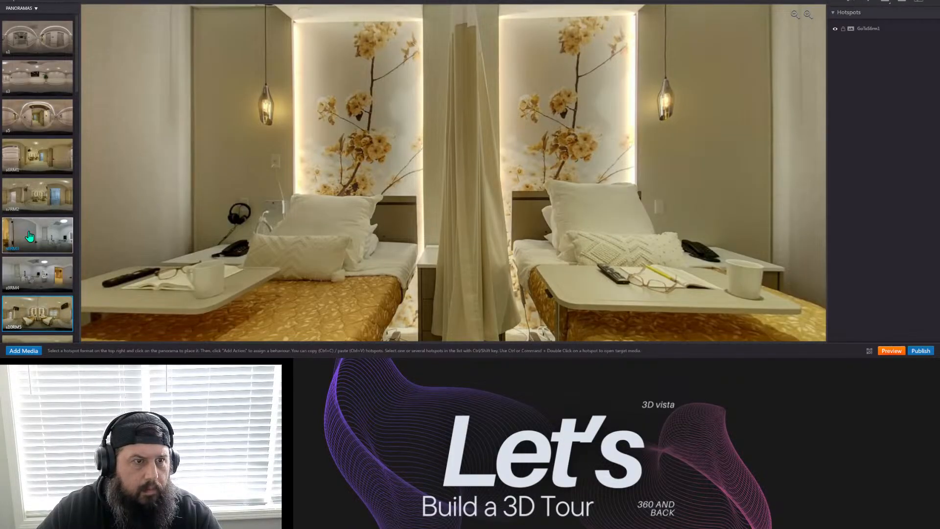
{"action": "left_click_drag", "start_coordinate": [456, 248], "coordinate": [930, 147]}
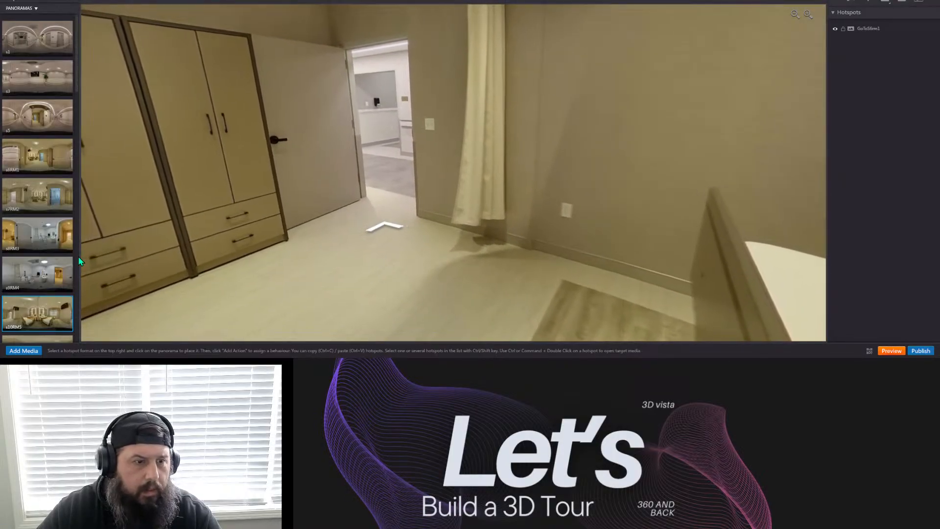
{"action": "scroll", "coordinate": [49, 245], "scroll_direction": "down", "scroll_amount": 3}
{"action": "left_click", "coordinate": [44, 290]}
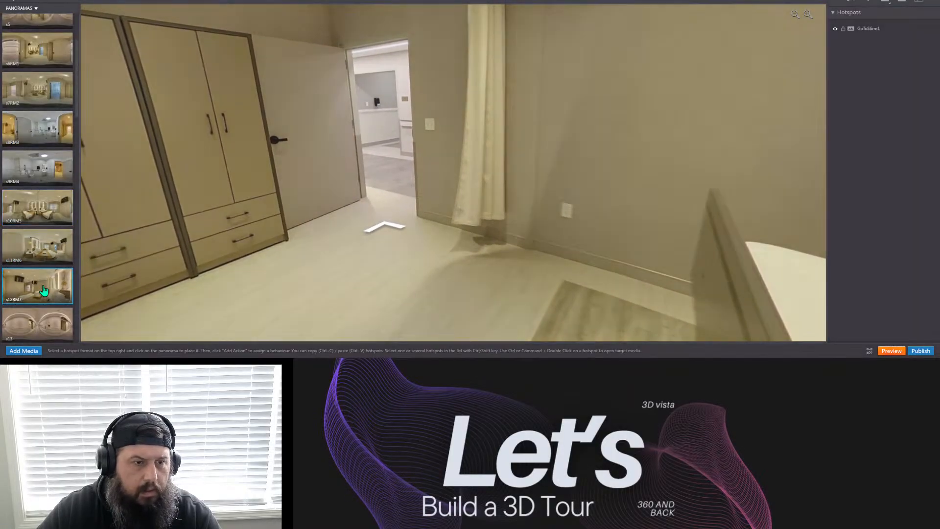
{"action": "left_click_drag", "start_coordinate": [531, 219], "coordinate": [473, 244]}
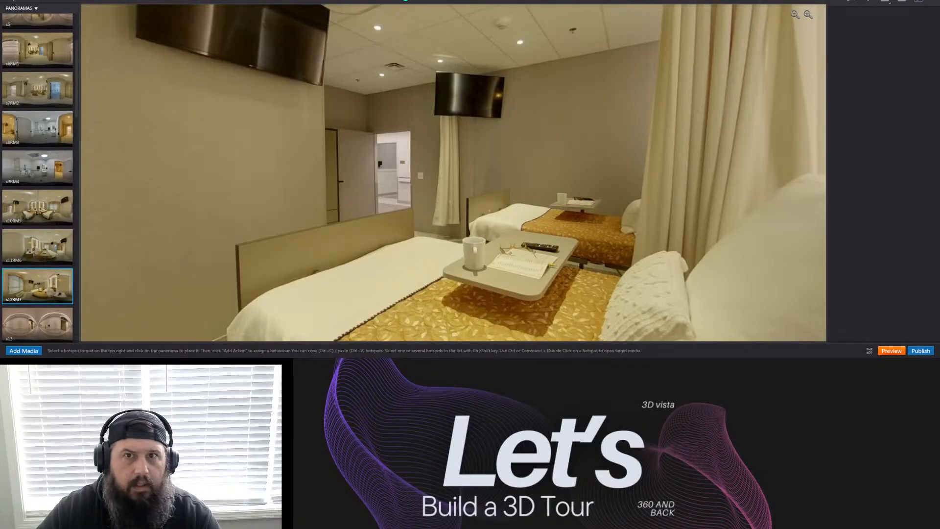
Delete the redundant panoramas s7RM2 and s9RM4 from the tour's media.
{"action": "left_click", "coordinate": [372, 2]}
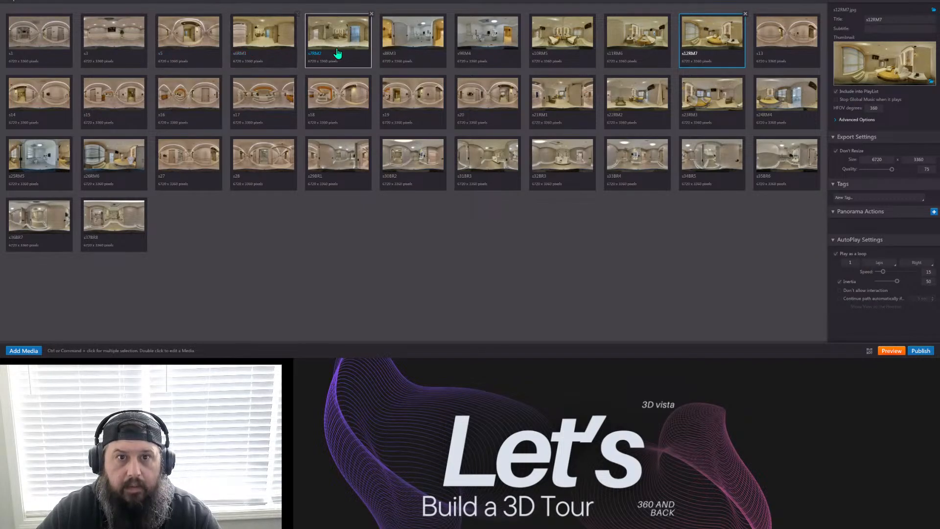
{"action": "left_click", "coordinate": [372, 15]}
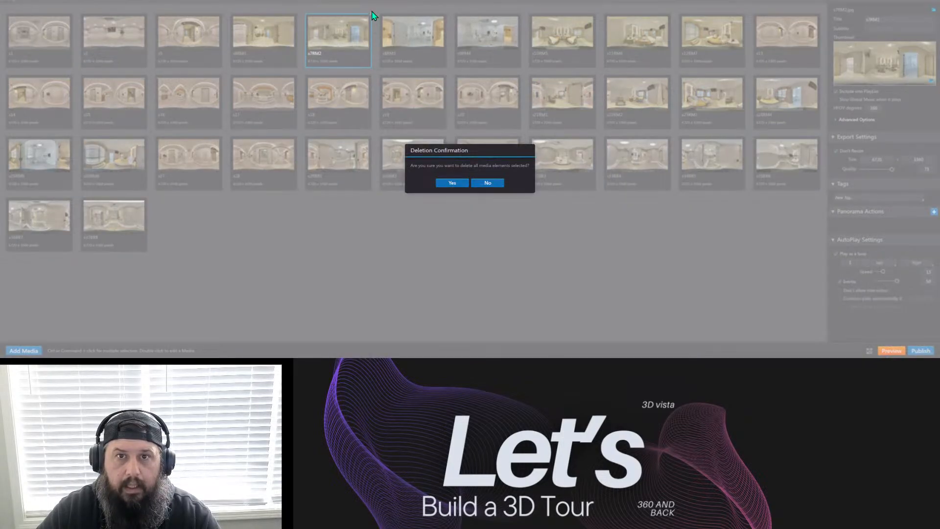
{"action": "left_click", "coordinate": [458, 183]}
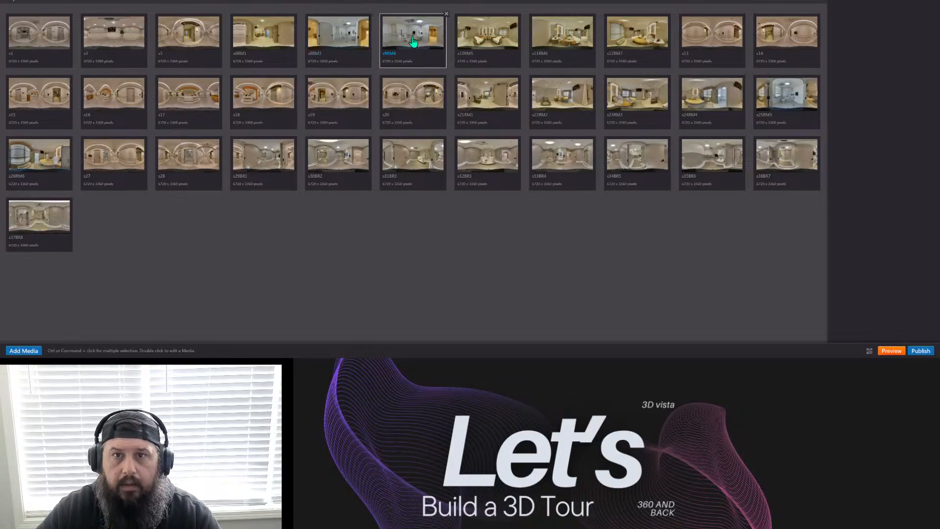
{"action": "left_click", "coordinate": [447, 16]}
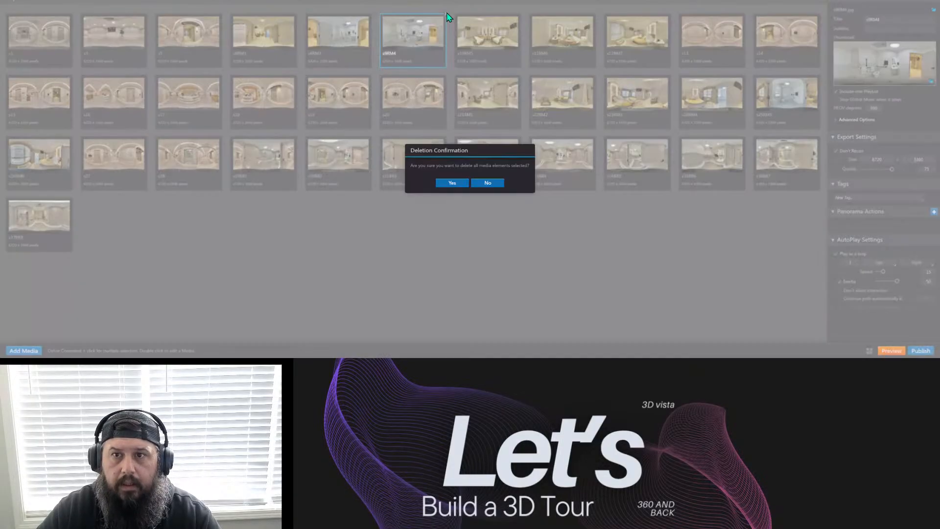
{"action": "left_click", "coordinate": [458, 185]}
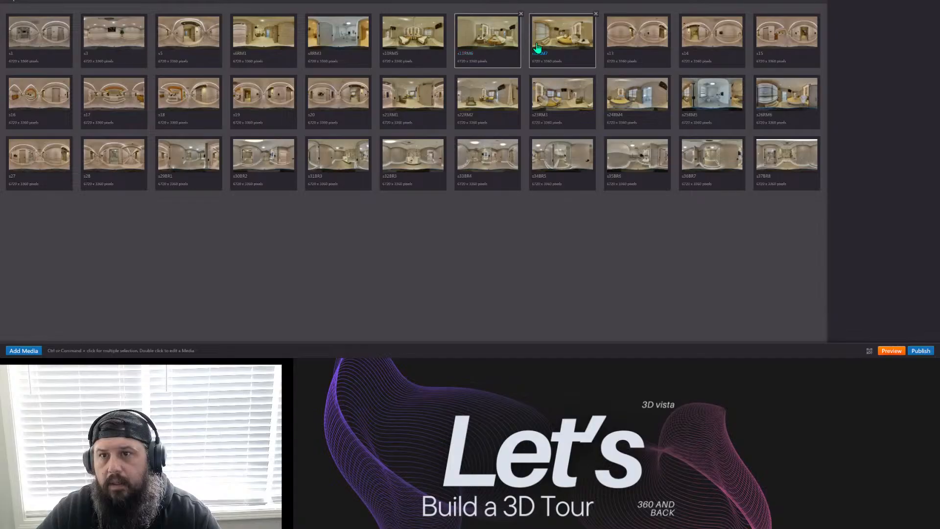
Compare the bedside views of panoramas s12RM7 and s11RM6 in the hotspot editor to decide which one is needed.
{"action": "left_click", "coordinate": [424, 48]}
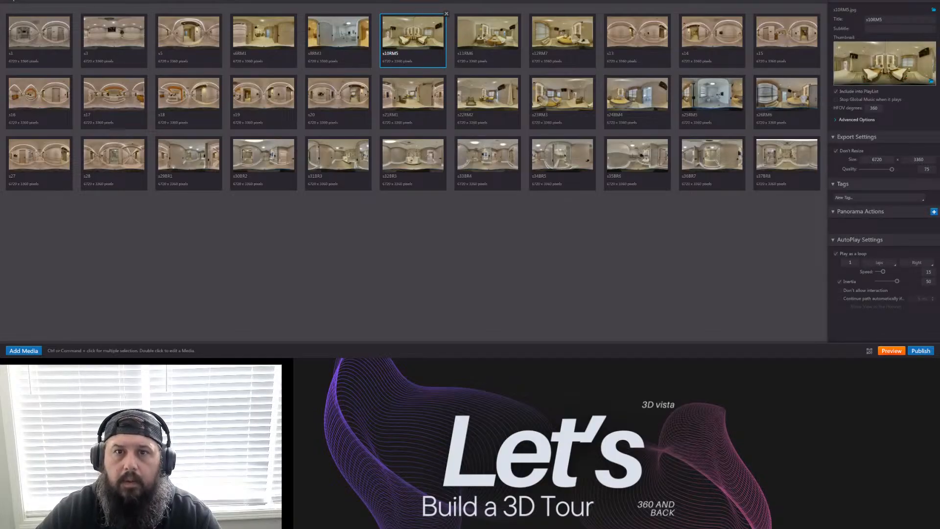
{"action": "left_click", "coordinate": [424, 2]}
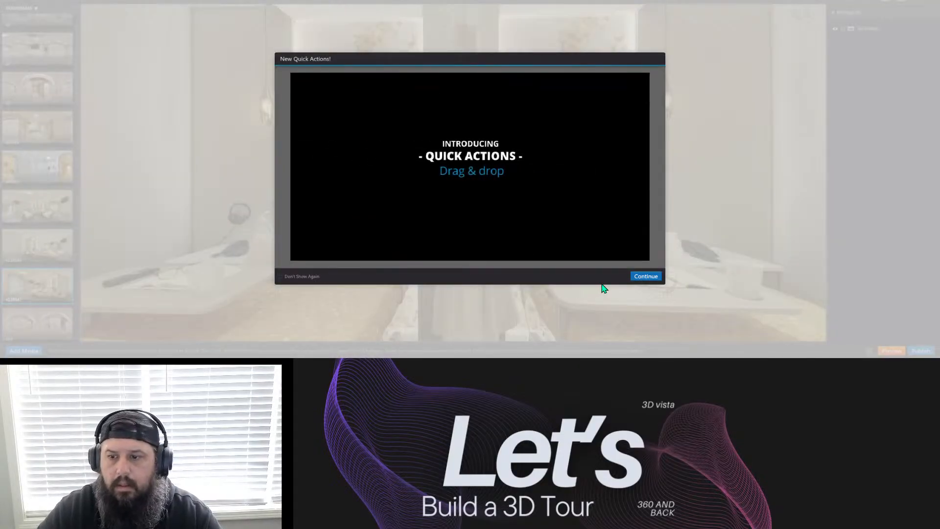
{"action": "left_click", "coordinate": [645, 276]}
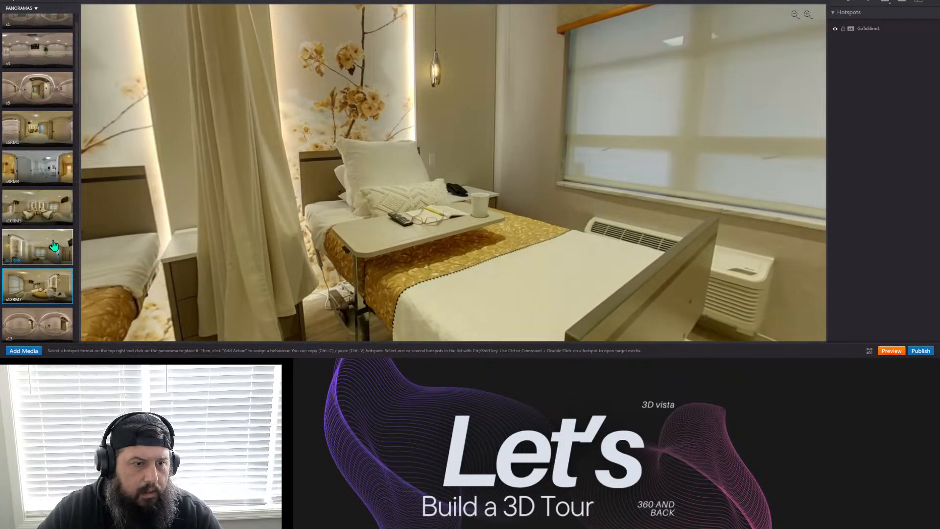
{"action": "left_click_drag", "start_coordinate": [269, 227], "coordinate": [495, 226]}
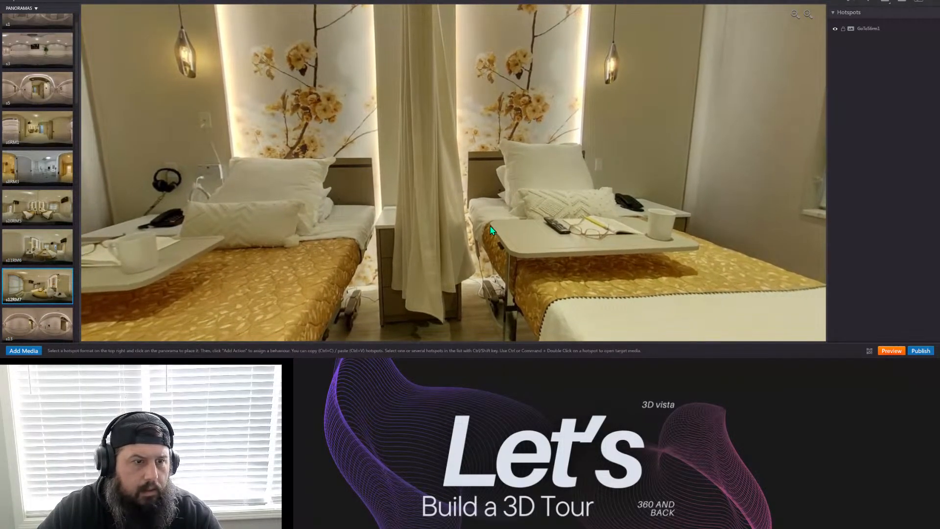
{"action": "left_click", "coordinate": [37, 245]}
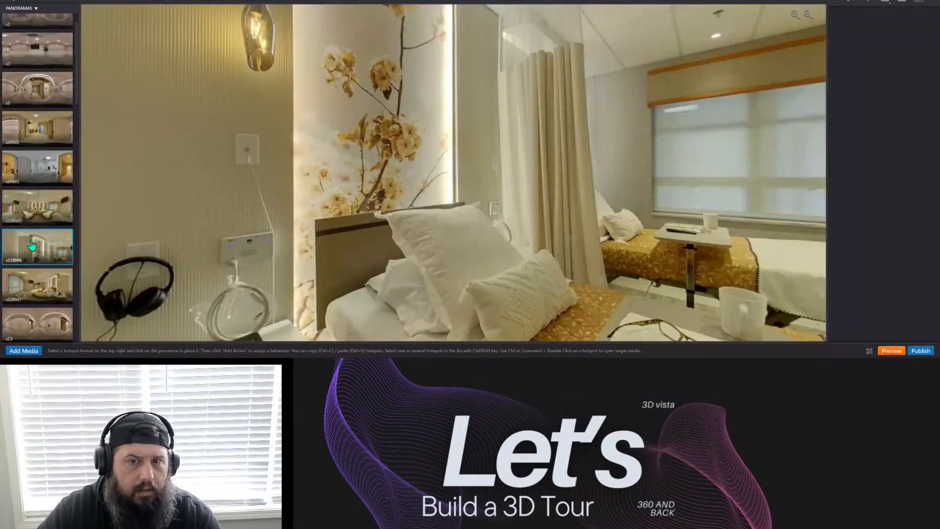
{"action": "left_click_drag", "start_coordinate": [484, 213], "coordinate": [146, 166]}
{"action": "left_click_drag", "start_coordinate": [597, 160], "coordinate": [428, 188]}
{"action": "left_click", "coordinate": [37, 289]}
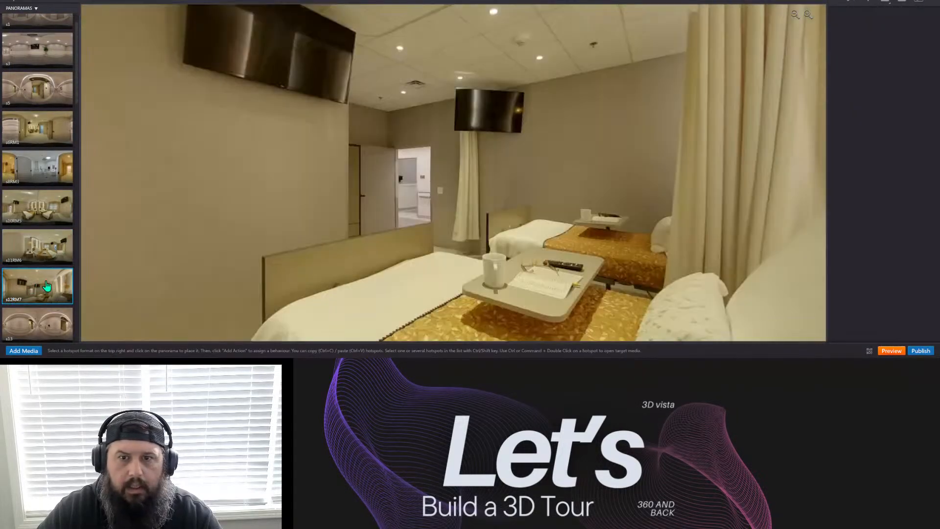
{"action": "left_click_drag", "start_coordinate": [414, 220], "coordinate": [361, 227]}
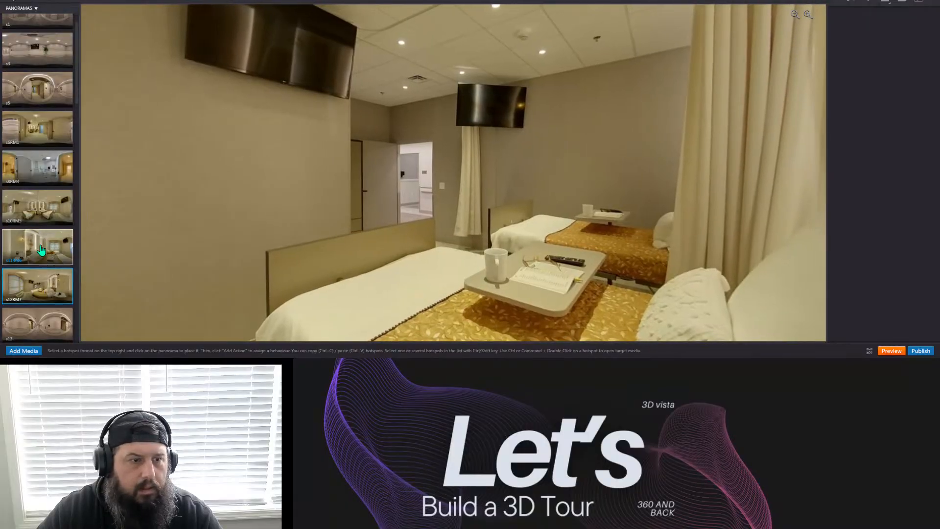
{"action": "left_click", "coordinate": [43, 248]}
{"action": "left_click_drag", "start_coordinate": [562, 206], "coordinate": [353, 174]}
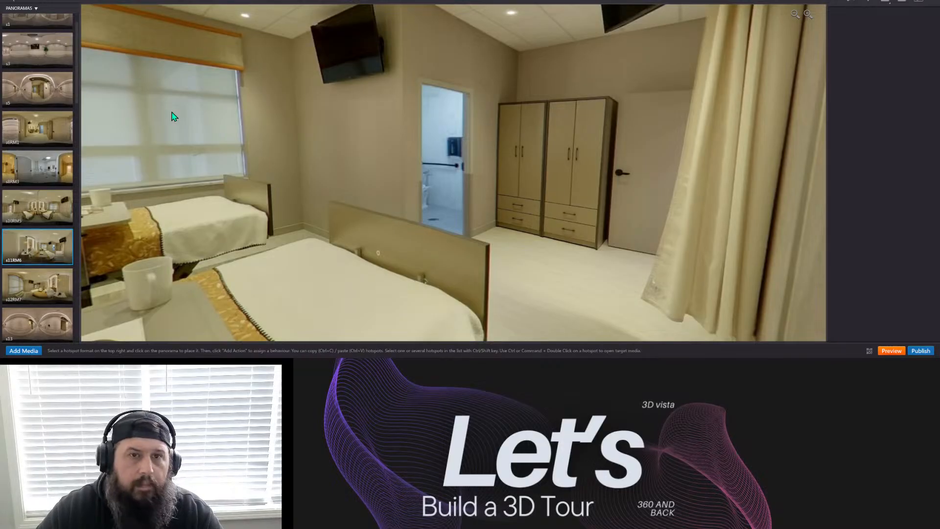
Delete panorama s11RM6 from the tour's media.
{"action": "left_click", "coordinate": [367, 2]}
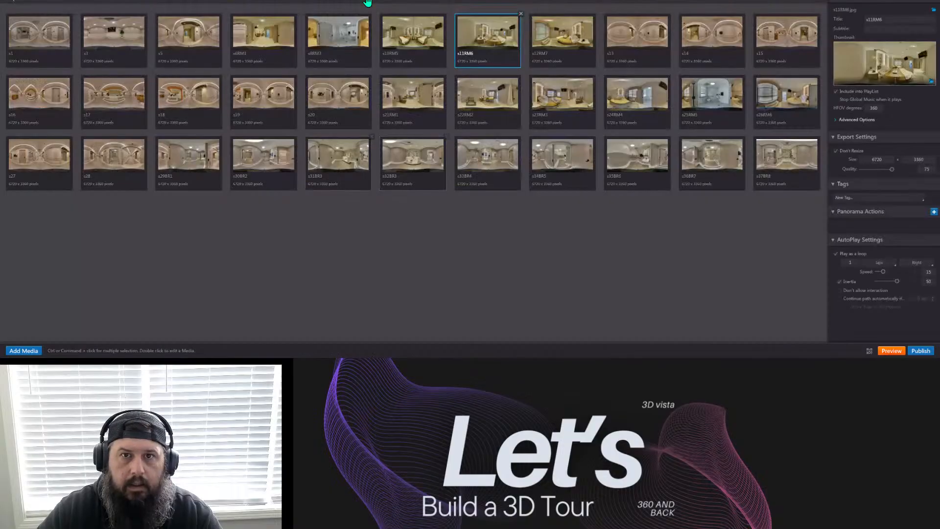
{"action": "left_click", "coordinate": [521, 14]}
{"action": "left_click", "coordinate": [448, 182]}
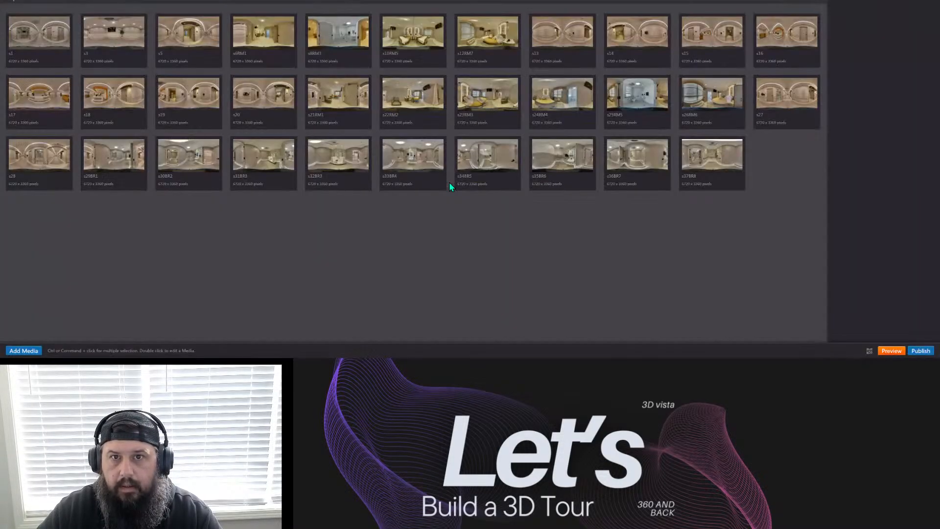
Link s10RM5 to s12RM7 with an Arrow 02c hotspot beside the window above the bed, including a return hotspot.
{"action": "left_click", "coordinate": [488, 42]}
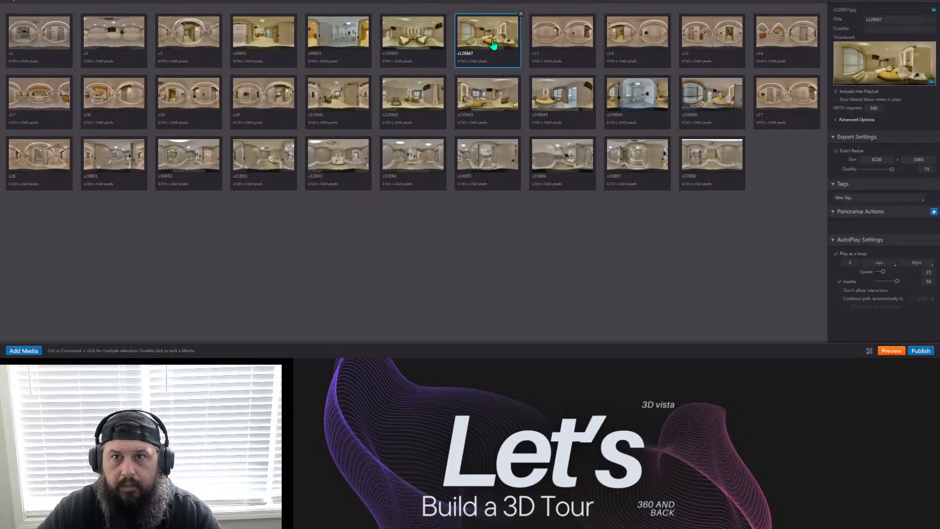
{"action": "left_click", "coordinate": [421, 3]}
{"action": "left_click", "coordinate": [645, 274]}
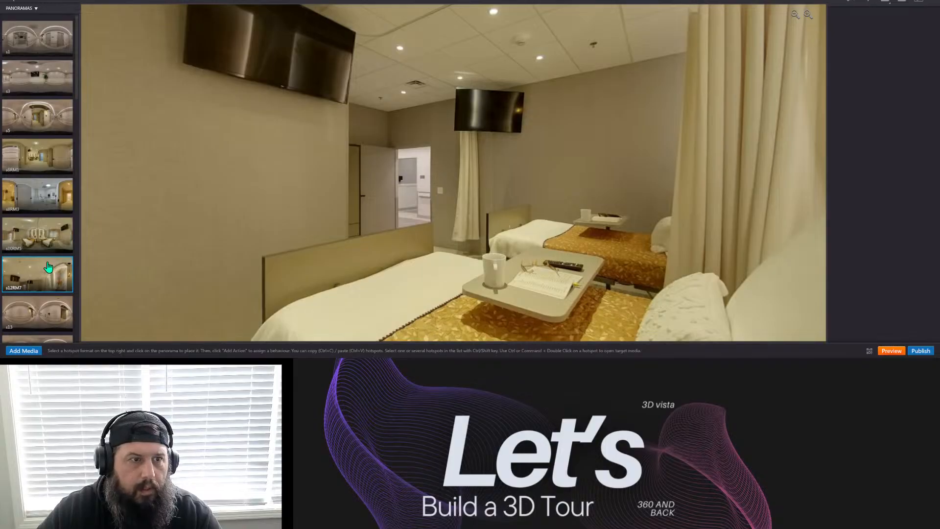
{"action": "left_click", "coordinate": [37, 234]}
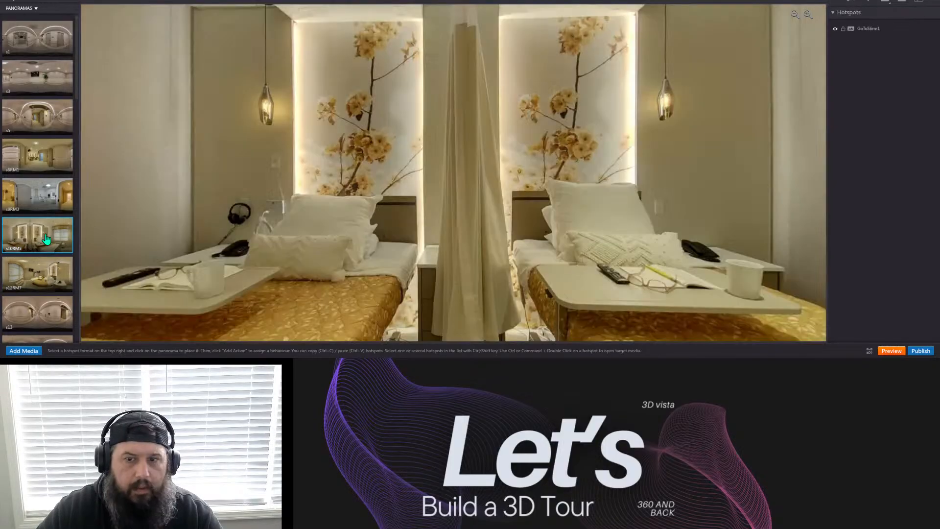
{"action": "left_click_drag", "start_coordinate": [470, 230], "coordinate": [292, 216]}
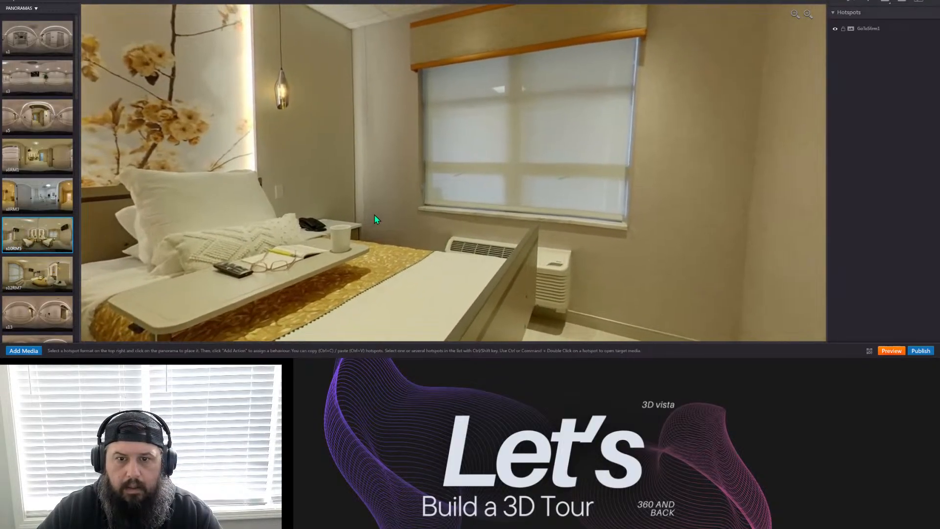
{"action": "left_click_drag", "start_coordinate": [39, 270], "coordinate": [411, 198]}
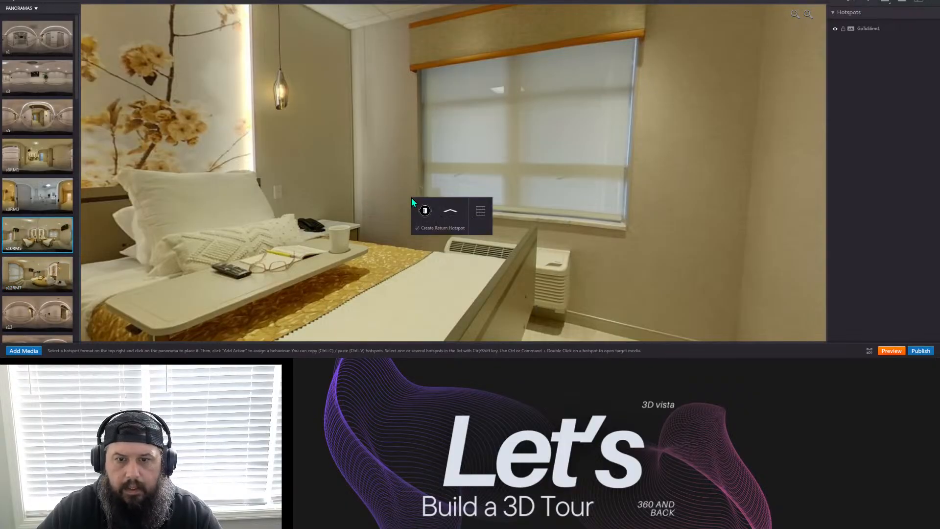
{"action": "left_click", "coordinate": [450, 211]}
{"action": "left_click_drag", "start_coordinate": [470, 173], "coordinate": [464, 184]}
{"action": "left_click", "coordinate": [832, 332]}
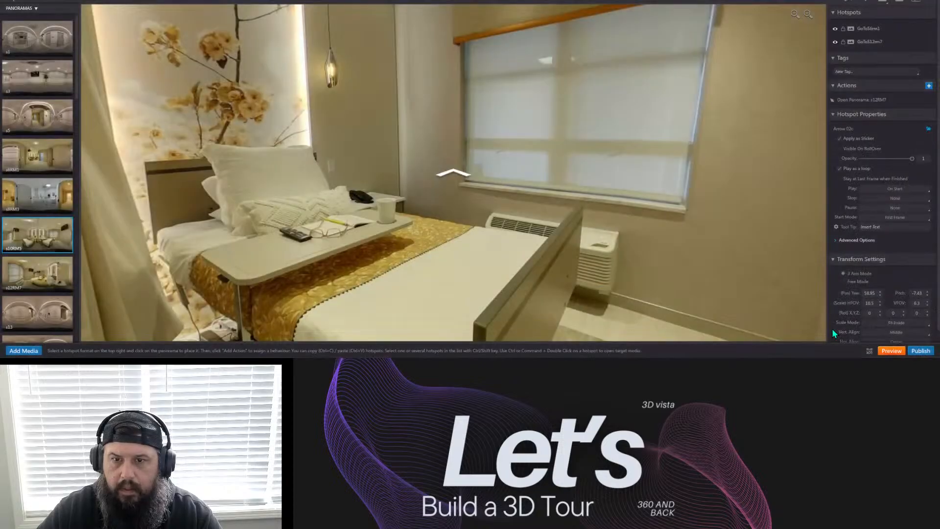
Change the s12RM7 hotspot's icon in s10RM5 to Arrow Multi Circle Transparent and enlarge it to about twice its size.
{"action": "mouse_move", "coordinate": [474, 196]}
{"action": "left_click", "coordinate": [448, 194]}
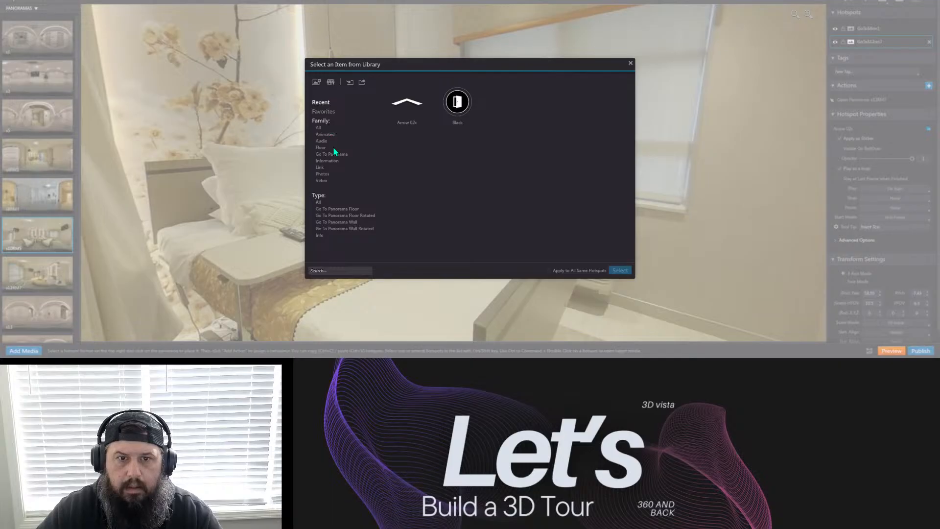
{"action": "left_click", "coordinate": [319, 128]}
{"action": "scroll", "coordinate": [489, 171], "scroll_direction": "down", "scroll_amount": 5}
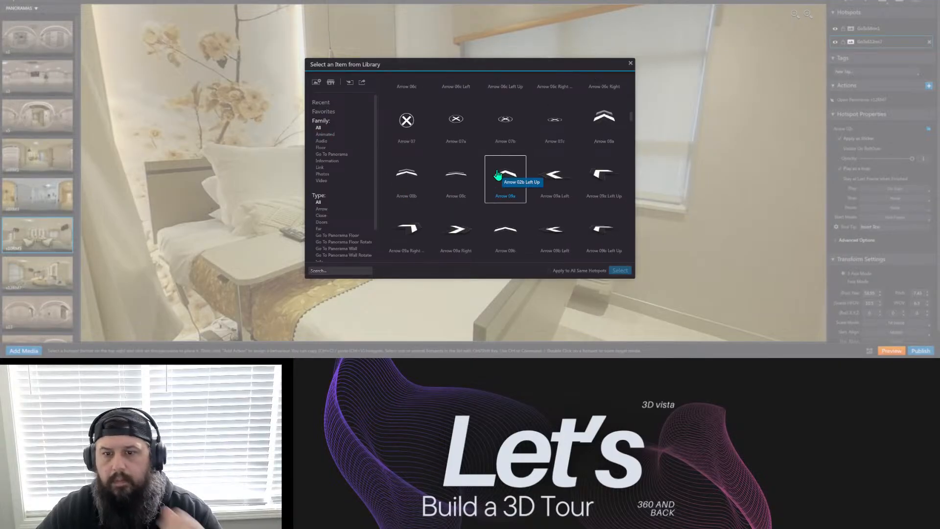
{"action": "scroll", "coordinate": [506, 169], "scroll_direction": "down", "scroll_amount": 5}
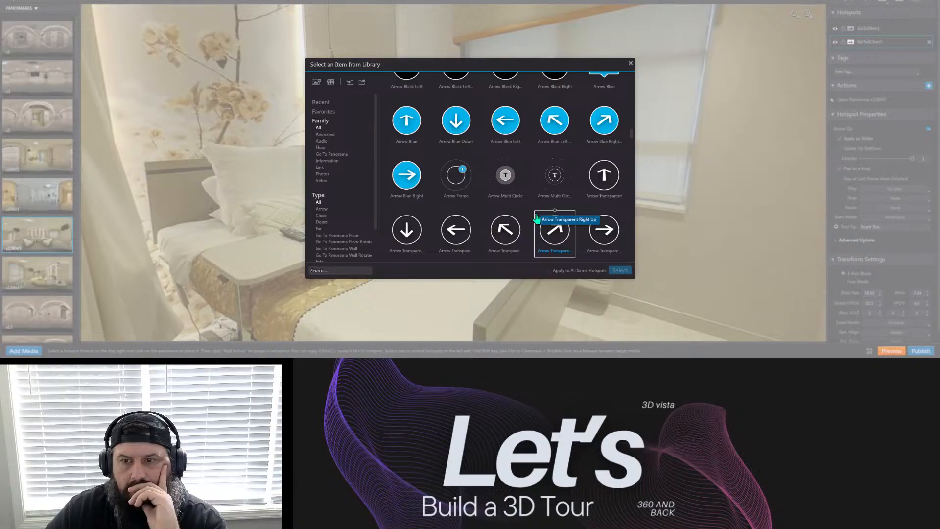
{"action": "left_click", "coordinate": [553, 193]}
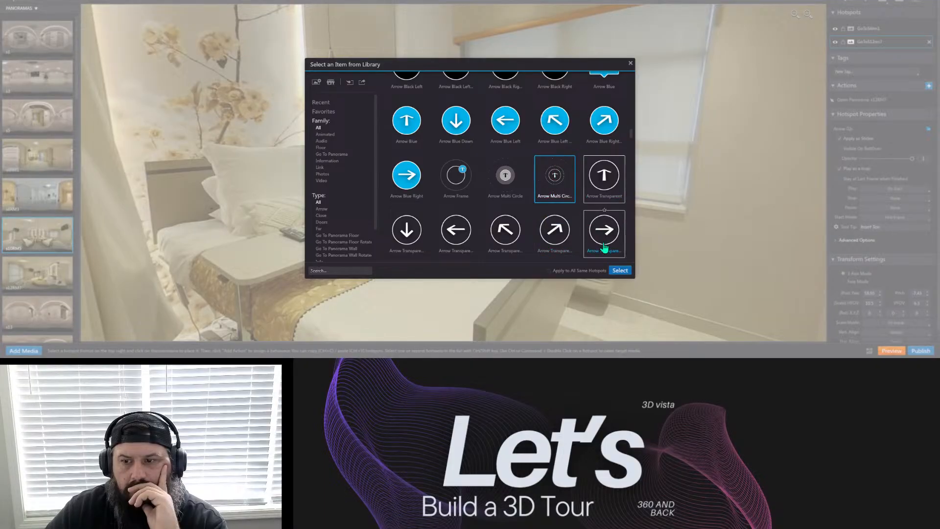
{"action": "left_click", "coordinate": [619, 270]}
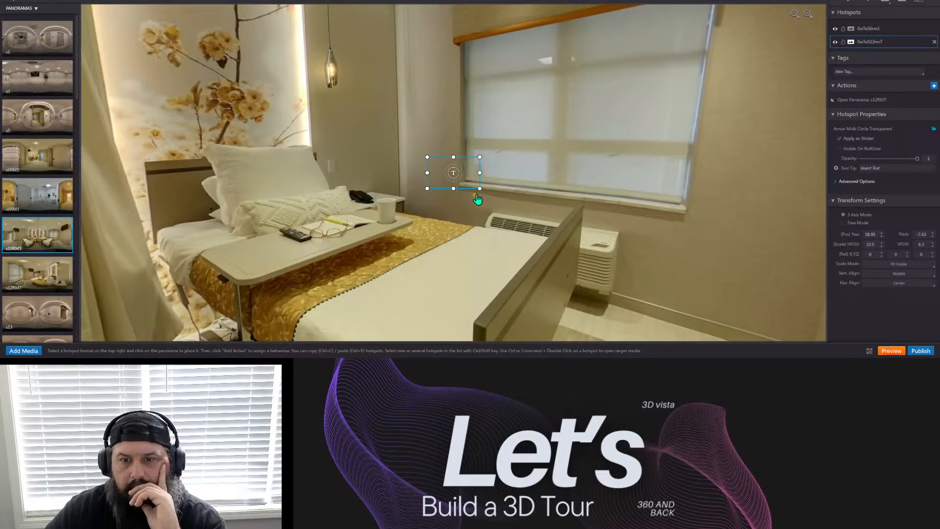
{"action": "left_click_drag", "start_coordinate": [480, 188], "coordinate": [504, 211]}
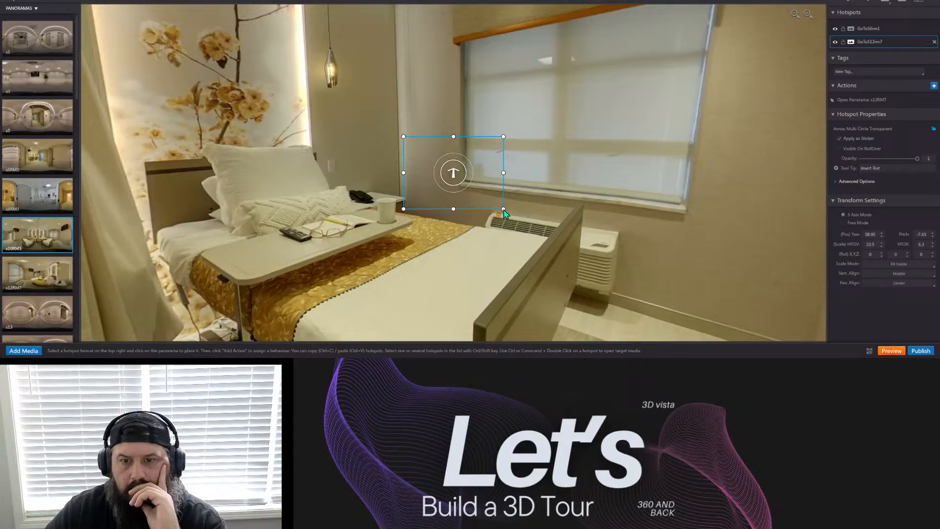
Change the s10RM5 return hotspot's icon in s12RM7 to Arrow Multi Circle Transparent and enlarge it to about twice its size.
{"action": "left_click", "coordinate": [562, 205]}
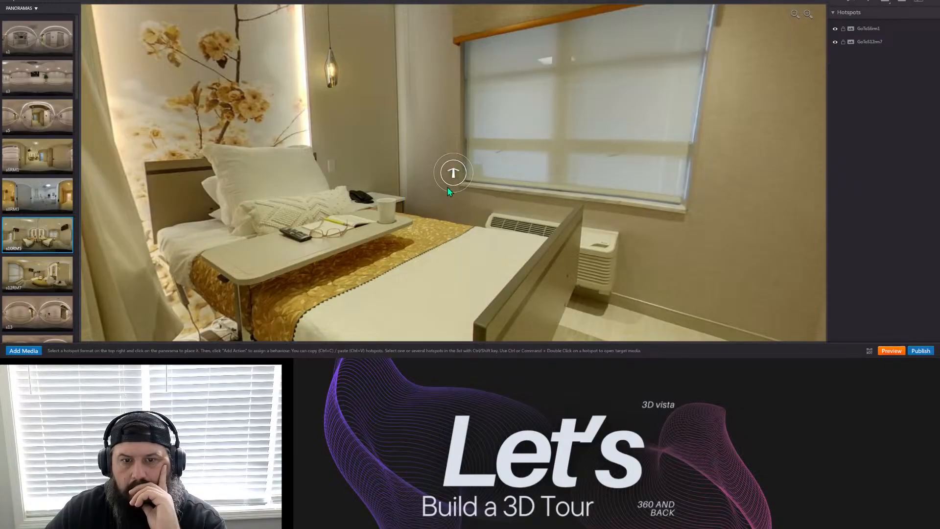
{"action": "left_click", "coordinate": [48, 277]}
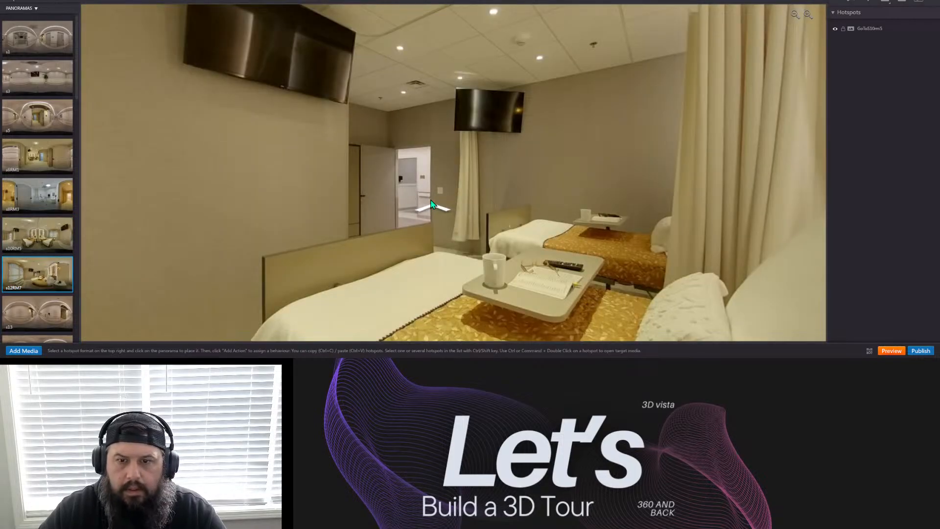
{"action": "left_click", "coordinate": [431, 206]}
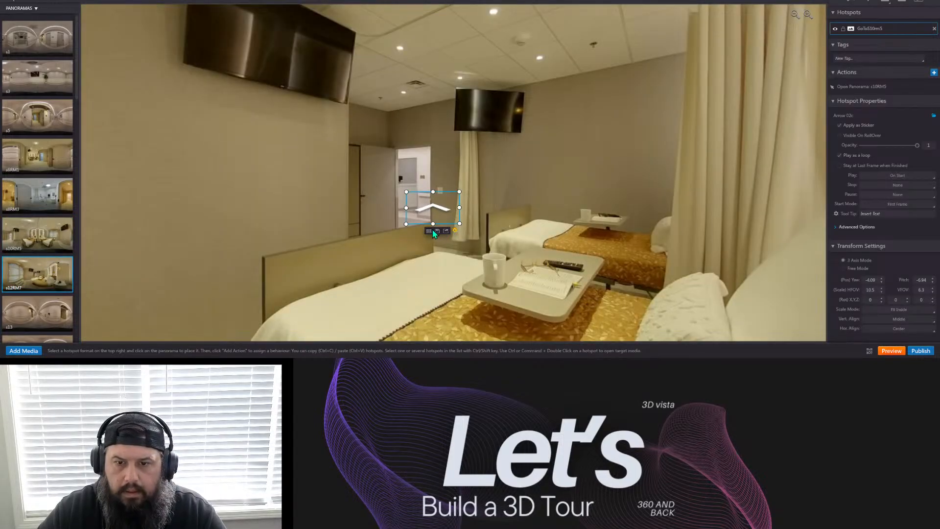
{"action": "left_click", "coordinate": [428, 231]}
{"action": "left_click", "coordinate": [451, 115]}
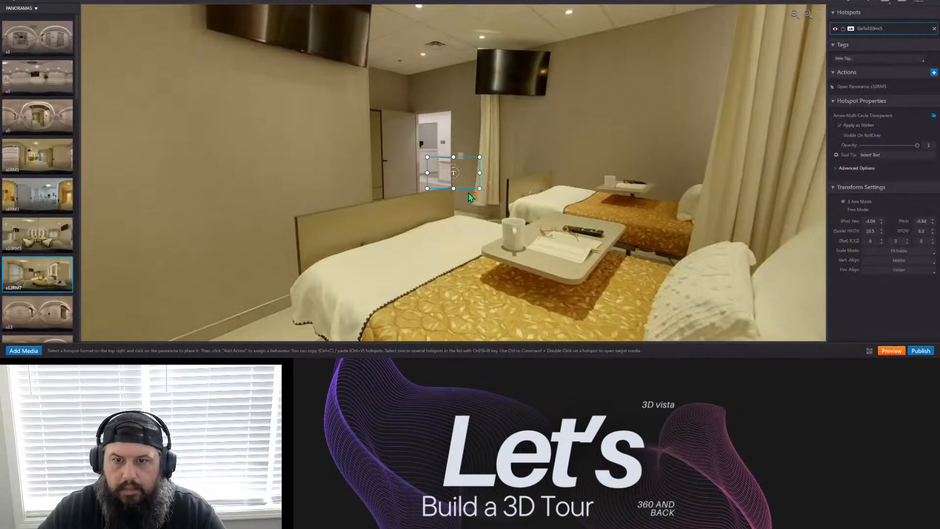
{"action": "left_click_drag", "start_coordinate": [427, 188], "coordinate": [417, 205]}
{"action": "left_click", "coordinate": [463, 242]}
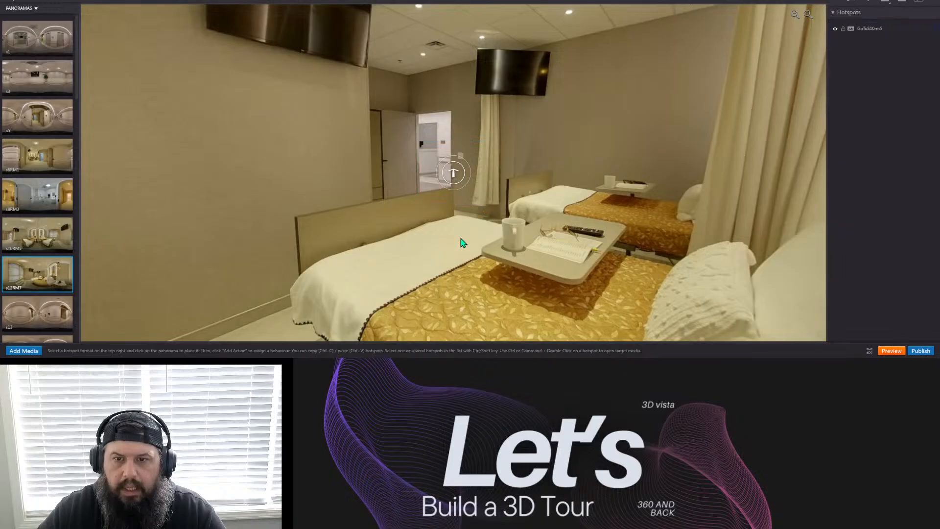
Look around panoramas s10RM5, s8RM3 and s6RM1 to check the icons and placement of their existing hotspots.
{"action": "left_click", "coordinate": [37, 234]}
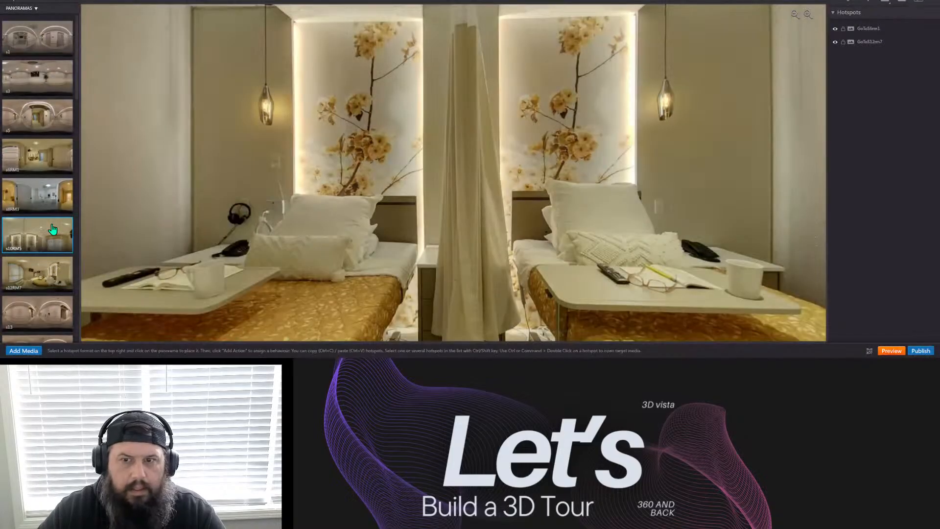
{"action": "left_click_drag", "start_coordinate": [557, 226], "coordinate": [685, 210]}
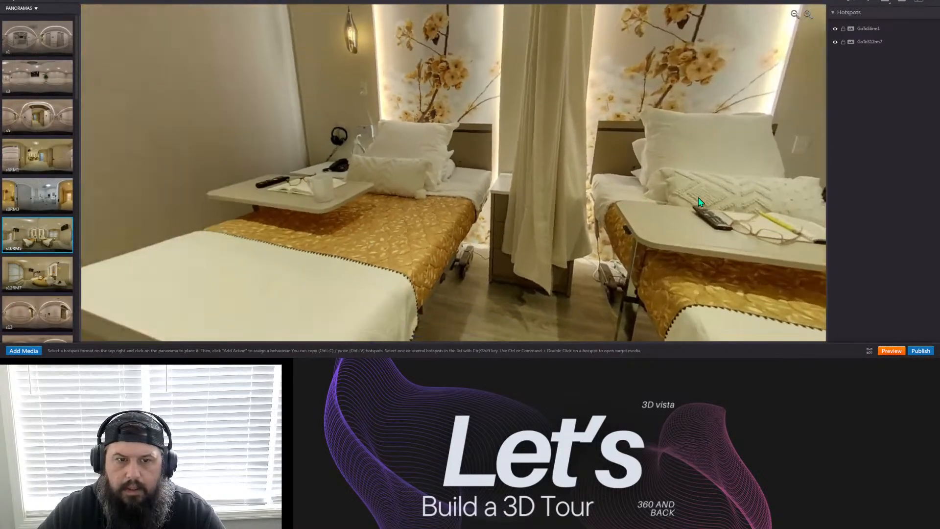
{"action": "left_click_drag", "start_coordinate": [440, 215], "coordinate": [741, 250]}
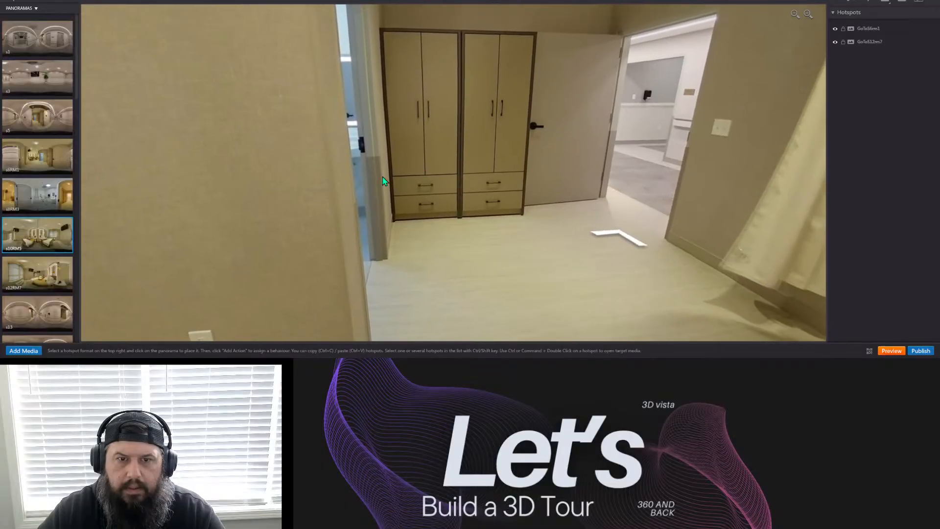
{"action": "left_click", "coordinate": [39, 196]}
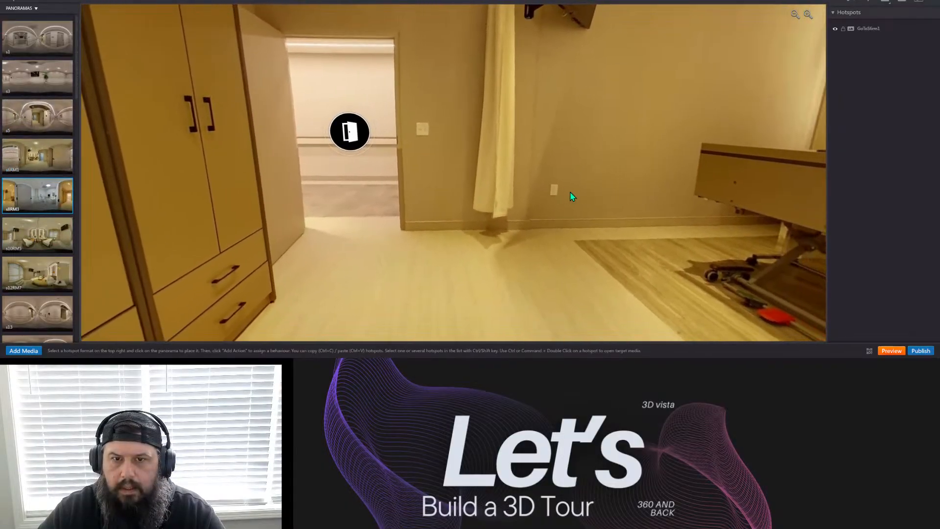
{"action": "left_click_drag", "start_coordinate": [571, 195], "coordinate": [479, 215]}
{"action": "left_click", "coordinate": [34, 168]}
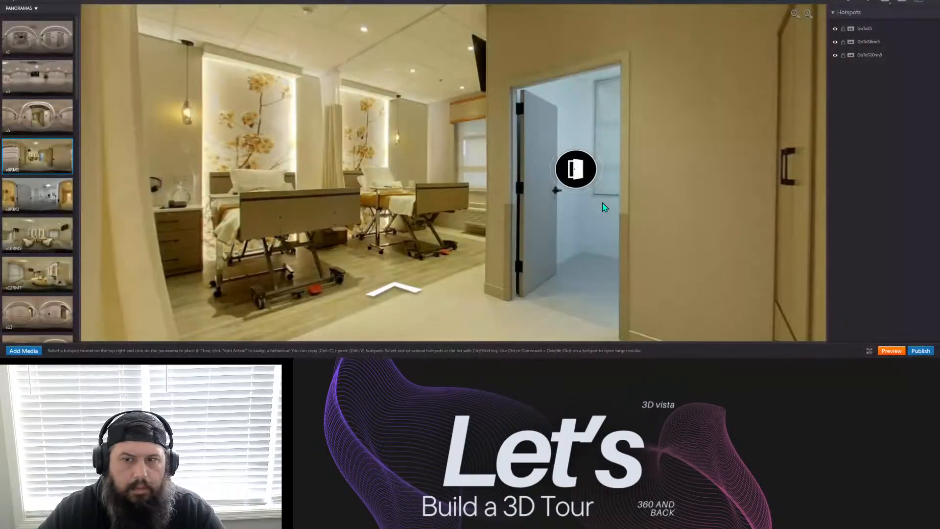
{"action": "left_click_drag", "start_coordinate": [448, 232], "coordinate": [594, 216]}
{"action": "left_click_drag", "start_coordinate": [152, 215], "coordinate": [621, 223]}
{"action": "left_click_drag", "start_coordinate": [429, 236], "coordinate": [533, 271]}
{"action": "left_click_drag", "start_coordinate": [550, 218], "coordinate": [475, 242]}
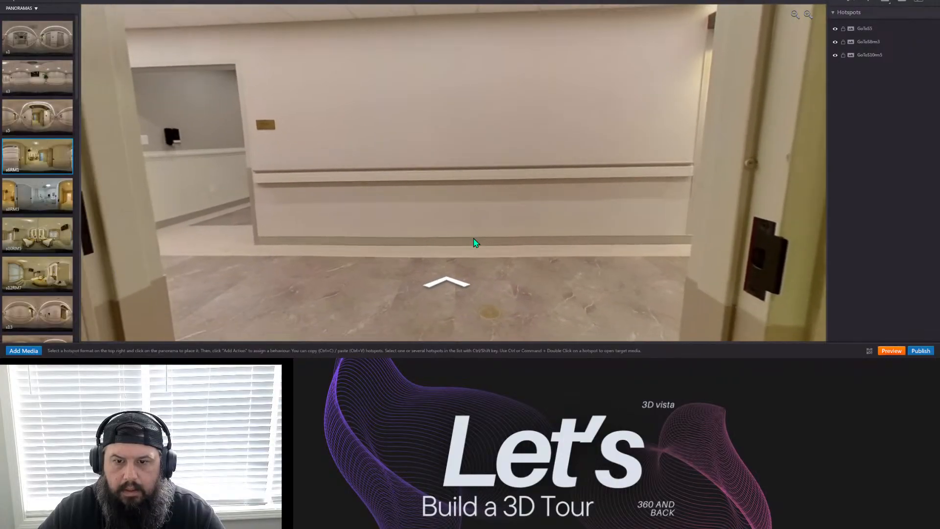
Change the icon of the hotspot leading to s5 in s6RM1 to Arrow Multi Circle Transparent.
{"action": "left_click", "coordinate": [433, 297]}
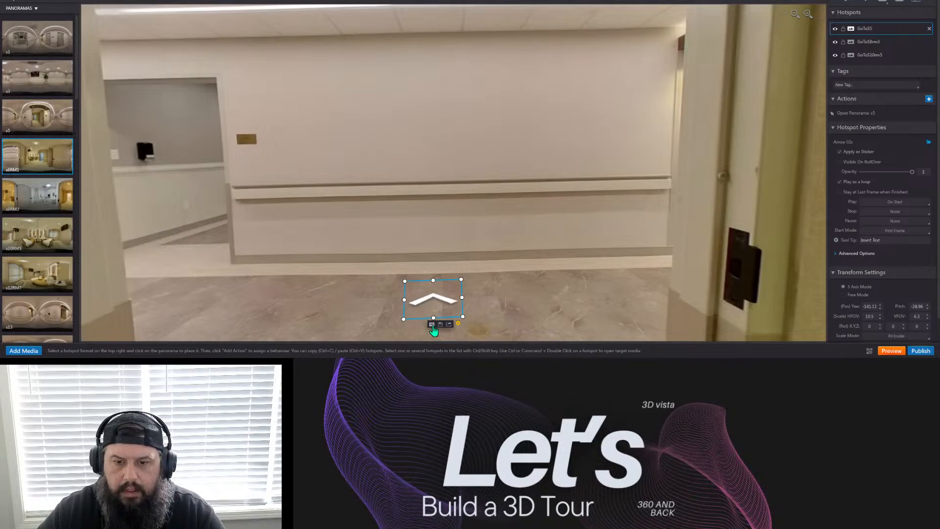
{"action": "left_click", "coordinate": [432, 325]}
{"action": "left_click", "coordinate": [453, 112]}
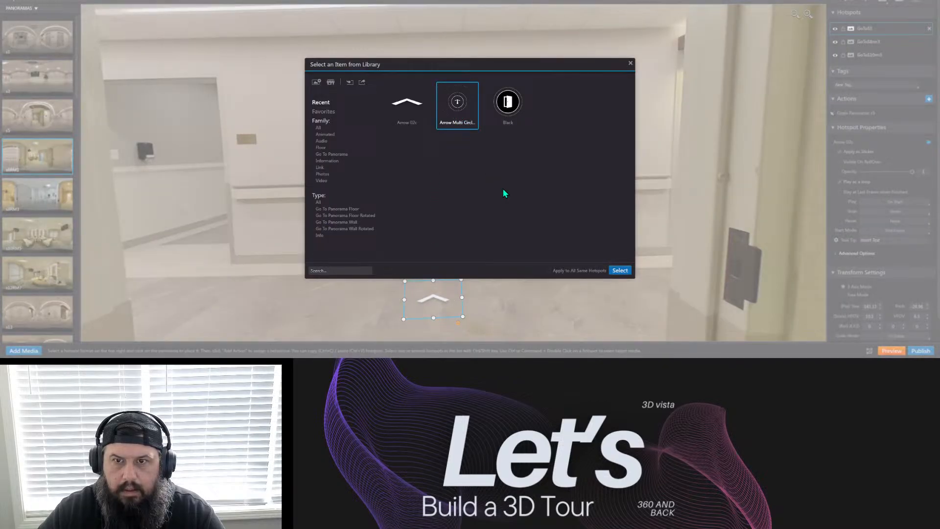
{"action": "left_click", "coordinate": [619, 271]}
Move the s5 hotspot in s6RM1 up onto the corridor wall above the handrail and enlarge it to about four times its size.
{"action": "left_click_drag", "start_coordinate": [465, 170], "coordinate": [451, 68]}
{"action": "left_click_drag", "start_coordinate": [512, 144], "coordinate": [499, 241]}
{"action": "left_click", "coordinate": [434, 227]}
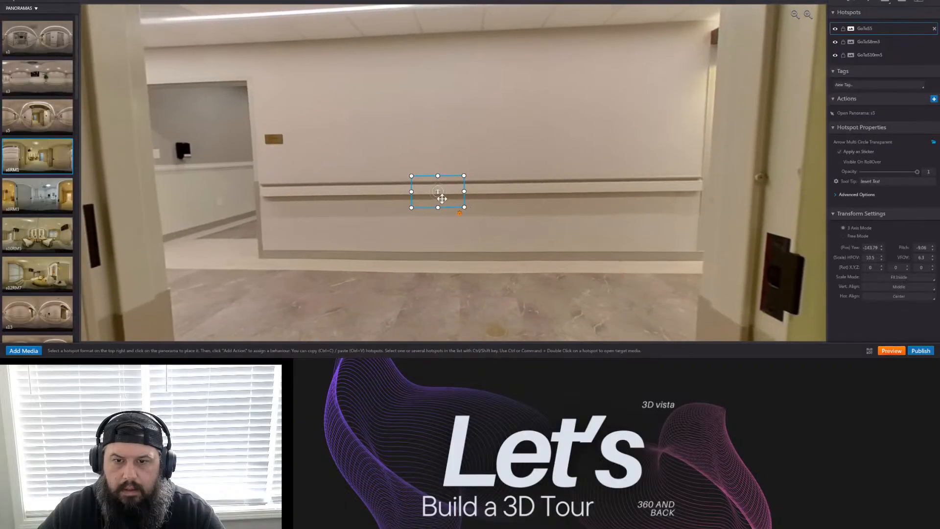
{"action": "left_click_drag", "start_coordinate": [439, 191], "coordinate": [443, 147]}
{"action": "left_click_drag", "start_coordinate": [500, 214], "coordinate": [470, 239]}
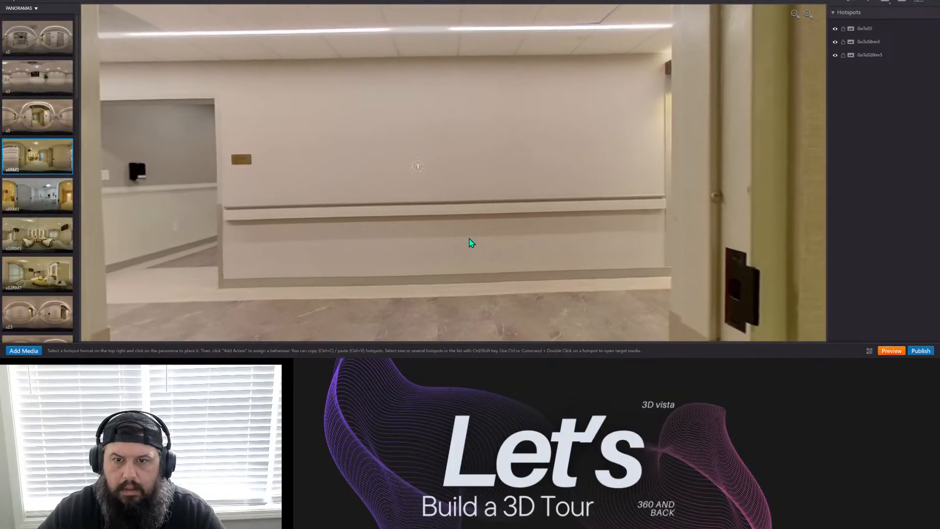
{"action": "left_click", "coordinate": [405, 173]}
{"action": "left_click_drag", "start_coordinate": [438, 189], "coordinate": [443, 262]}
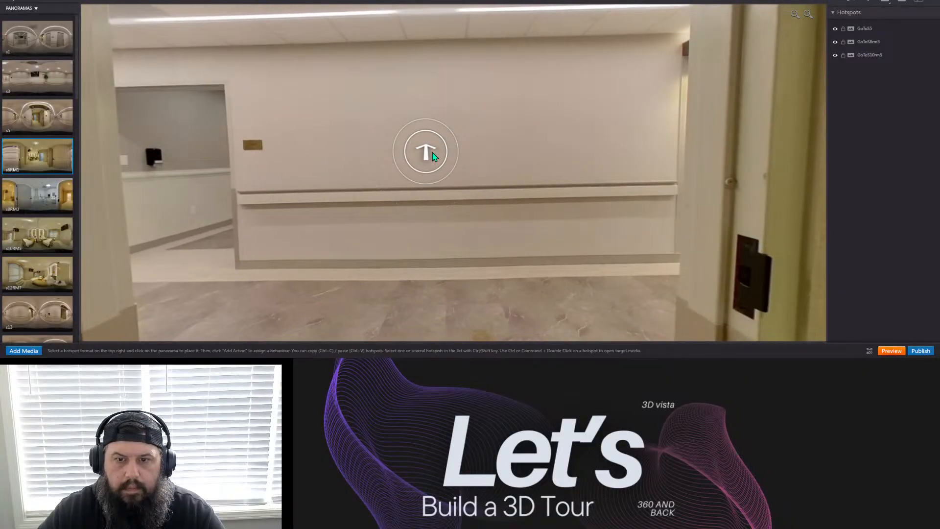
{"action": "left_click", "coordinate": [455, 174]}
{"action": "left_click_drag", "start_coordinate": [494, 209], "coordinate": [473, 235]}
{"action": "left_click", "coordinate": [469, 248]}
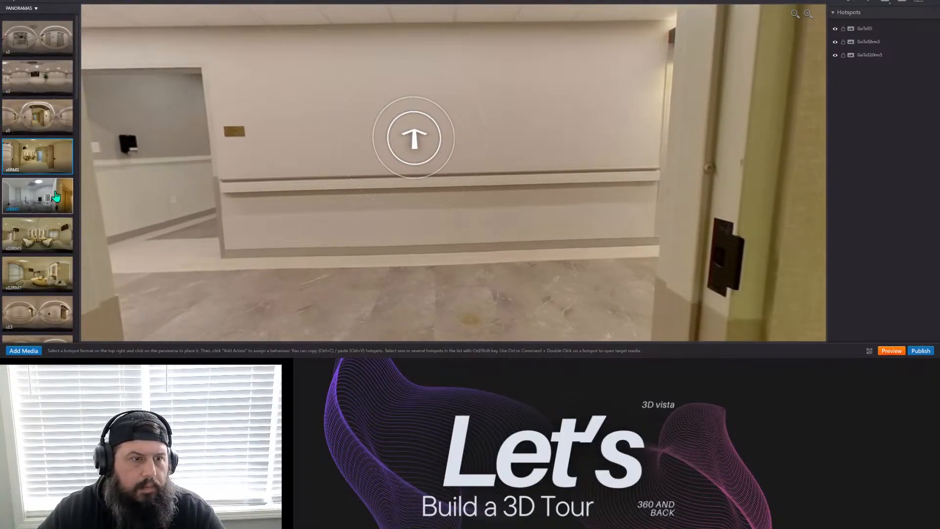
Look around corridor panoramas s13 and s14 and the reception view s16 to see what each one covers.
{"action": "left_click", "coordinate": [50, 315]}
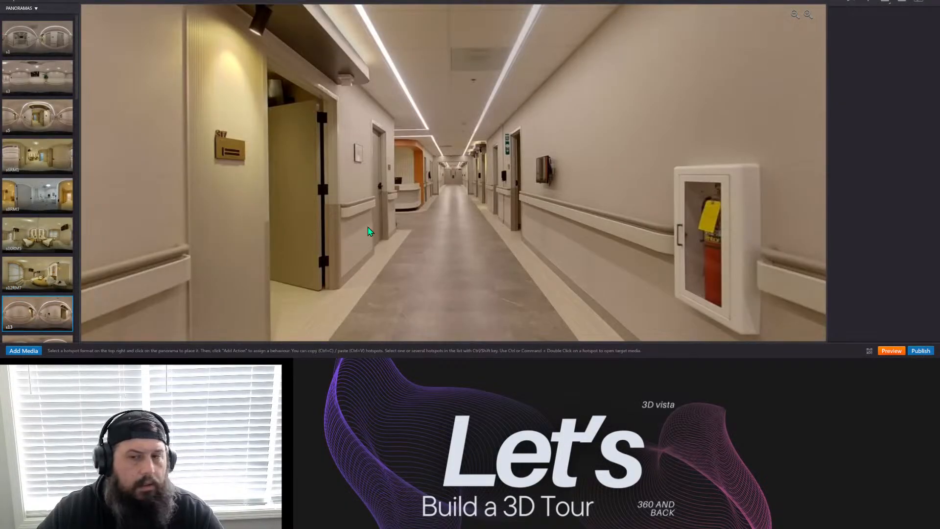
{"action": "left_click_drag", "start_coordinate": [330, 236], "coordinate": [275, 140]}
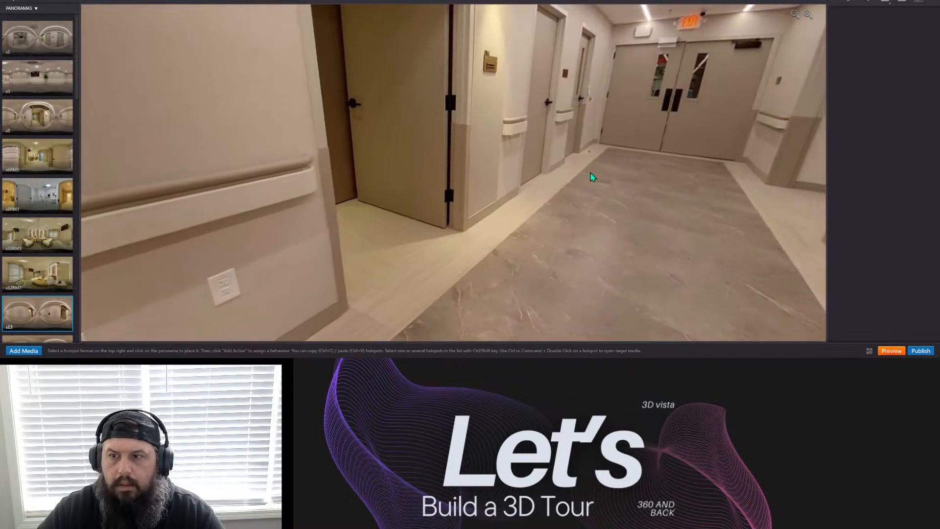
{"action": "left_click_drag", "start_coordinate": [593, 174], "coordinate": [744, 216]}
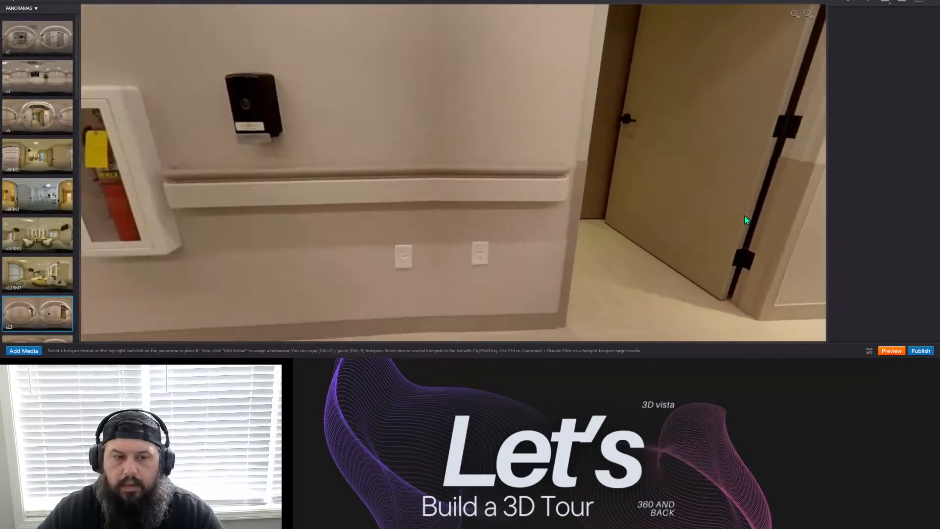
{"action": "left_click_drag", "start_coordinate": [382, 210], "coordinate": [696, 231]}
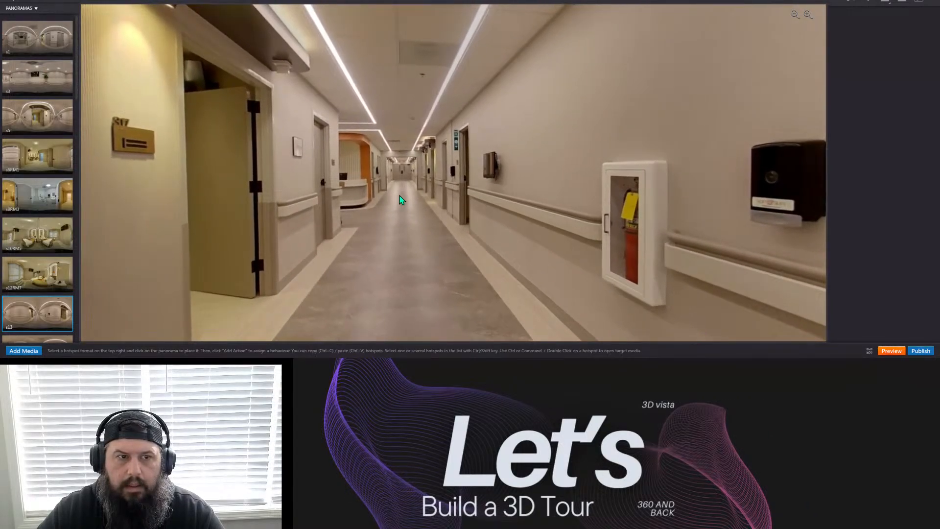
{"action": "scroll", "coordinate": [49, 242], "scroll_direction": "down", "scroll_amount": 2}
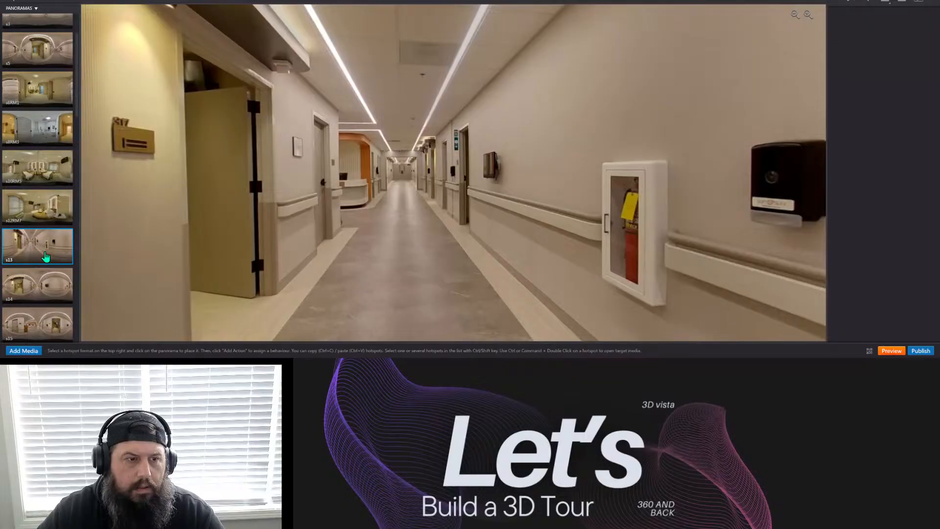
{"action": "left_click", "coordinate": [49, 286]}
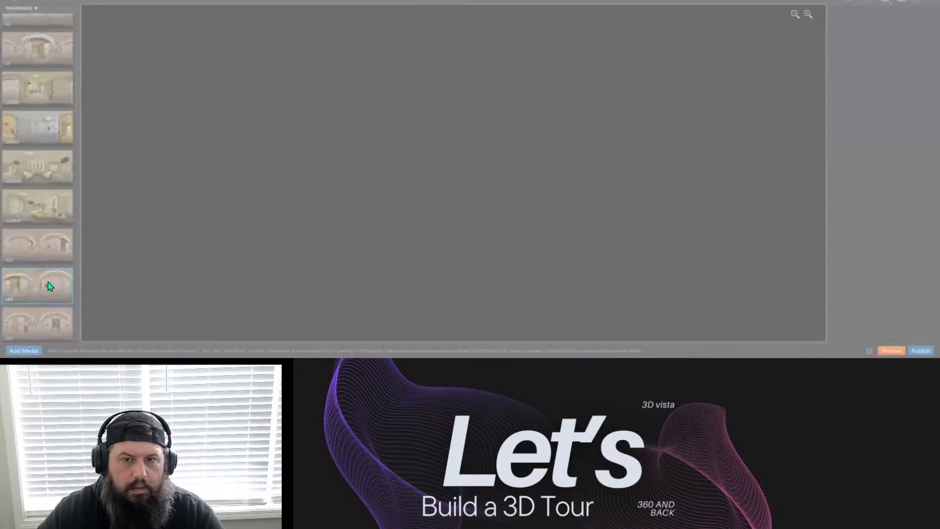
{"action": "left_click_drag", "start_coordinate": [153, 243], "coordinate": [349, 238]}
{"action": "scroll", "coordinate": [35, 225], "scroll_direction": "down", "scroll_amount": 2}
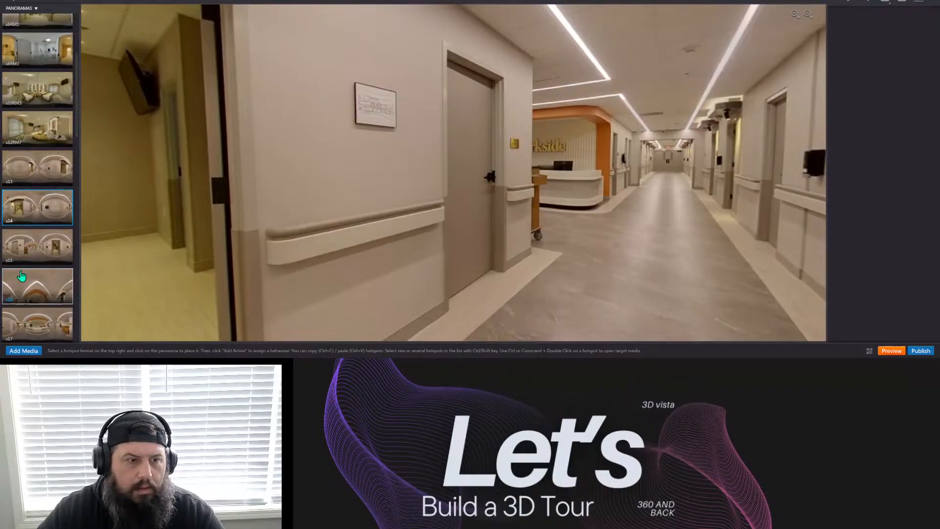
{"action": "left_click", "coordinate": [29, 287]}
{"action": "left_click_drag", "start_coordinate": [281, 208], "coordinate": [650, 190]}
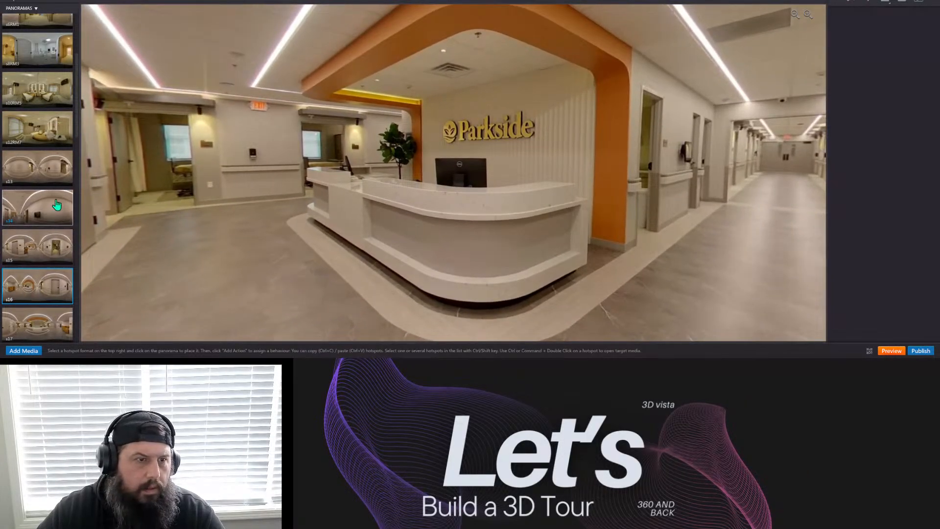
Compare panoramas s13, s14, s15 and s16 in sequence to decide which views along the corridor to the reception desk are redundant.
{"action": "left_click", "coordinate": [57, 172]}
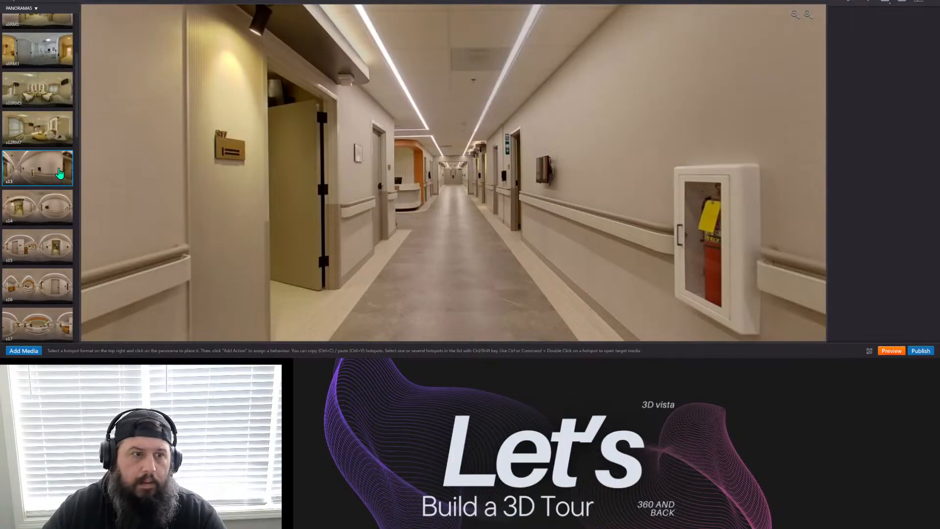
{"action": "left_click", "coordinate": [63, 210]}
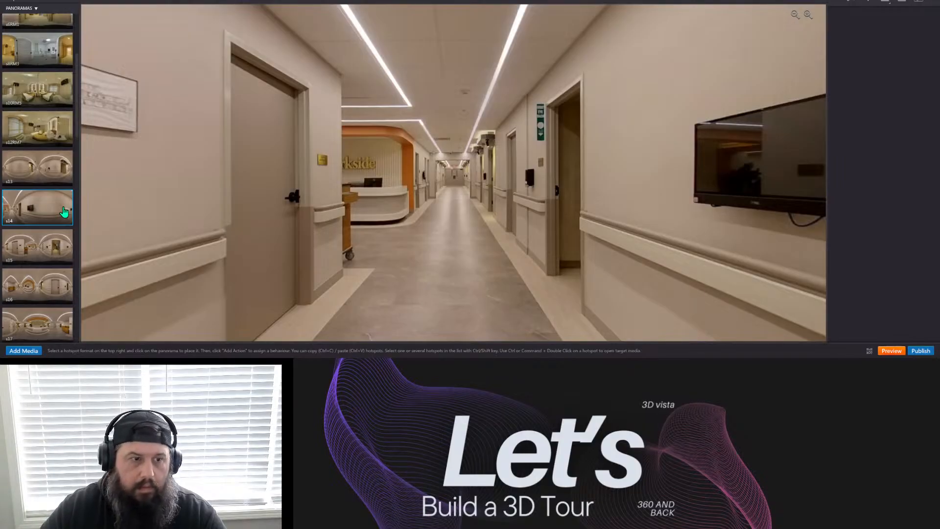
{"action": "left_click", "coordinate": [51, 246]}
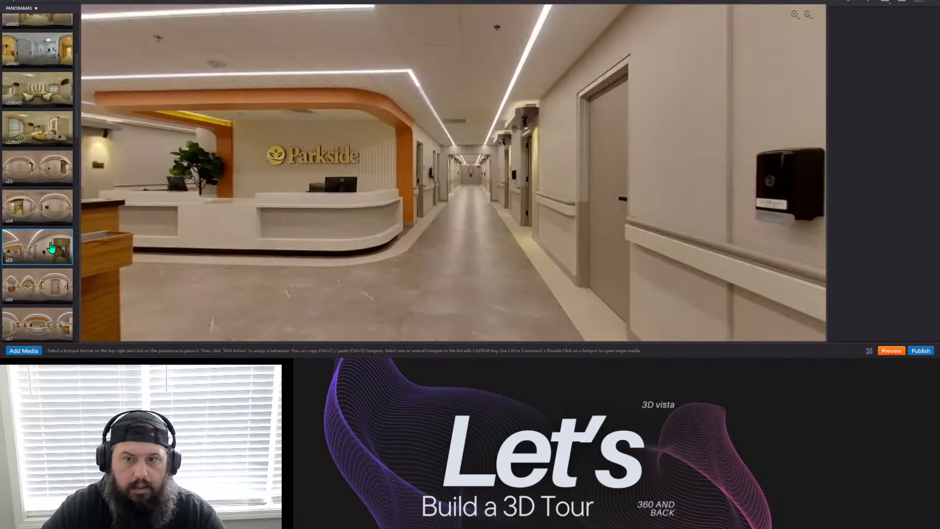
{"action": "left_click_drag", "start_coordinate": [477, 215], "coordinate": [211, 211]}
{"action": "left_click_drag", "start_coordinate": [531, 198], "coordinate": [670, 229]}
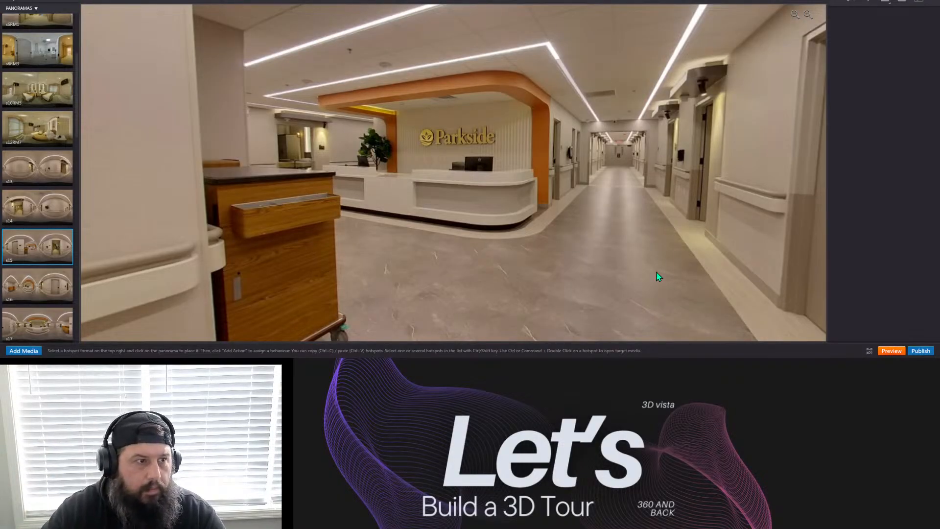
{"action": "left_click", "coordinate": [49, 288]}
{"action": "left_click_drag", "start_coordinate": [437, 215], "coordinate": [622, 224]}
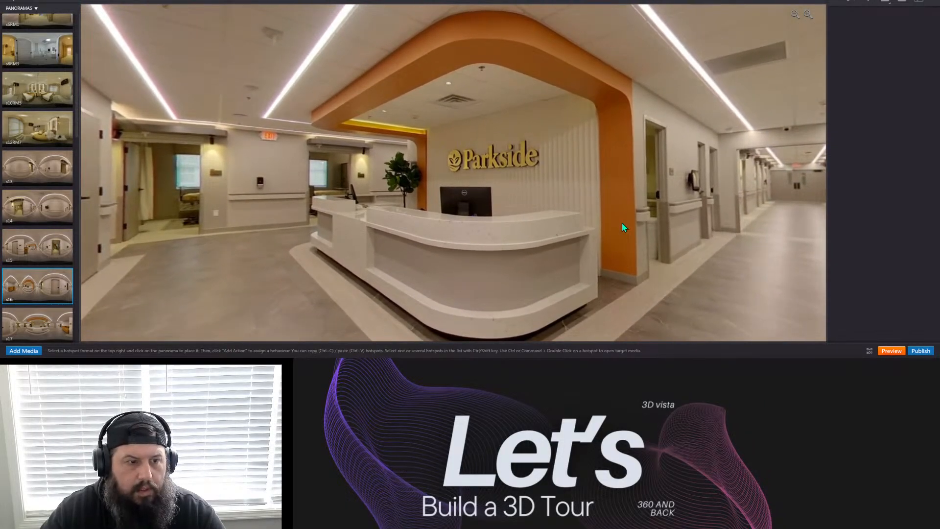
Delete panoramas s13, s14 and s15 from the tour's media.
{"action": "left_click", "coordinate": [374, 3]}
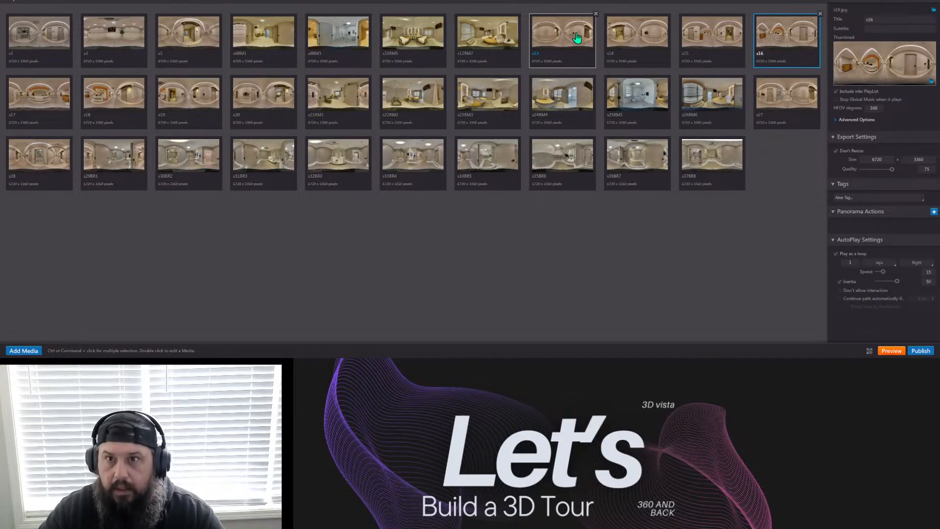
{"action": "left_click", "coordinate": [595, 15]}
{"action": "left_click", "coordinate": [450, 185]}
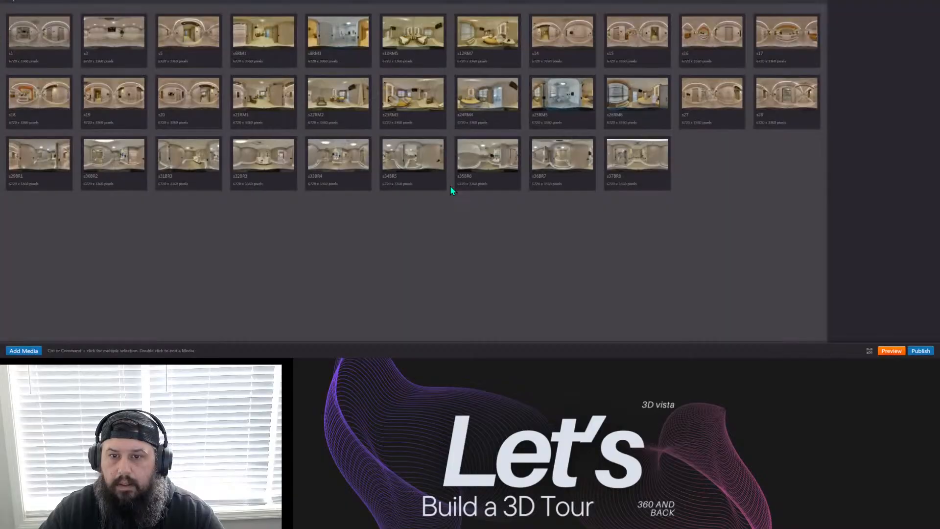
{"action": "left_click", "coordinate": [567, 52]}
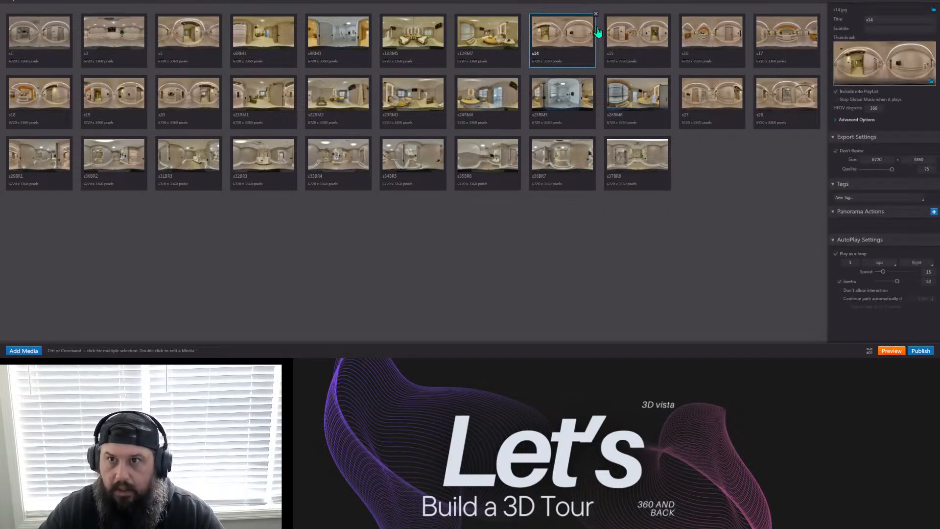
{"action": "left_click", "coordinate": [595, 14]}
{"action": "left_click", "coordinate": [451, 184]}
{"action": "left_click", "coordinate": [564, 53]}
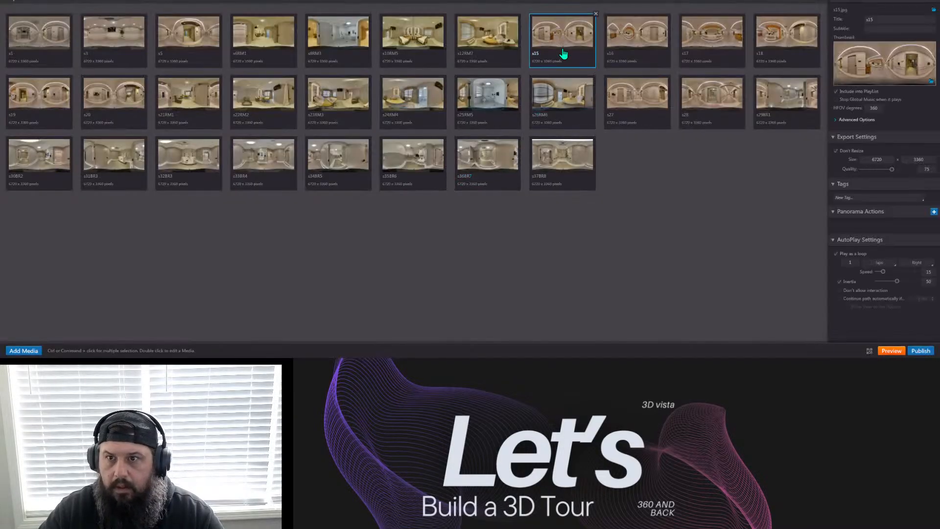
{"action": "left_click", "coordinate": [595, 14]}
{"action": "left_click", "coordinate": [468, 184]}
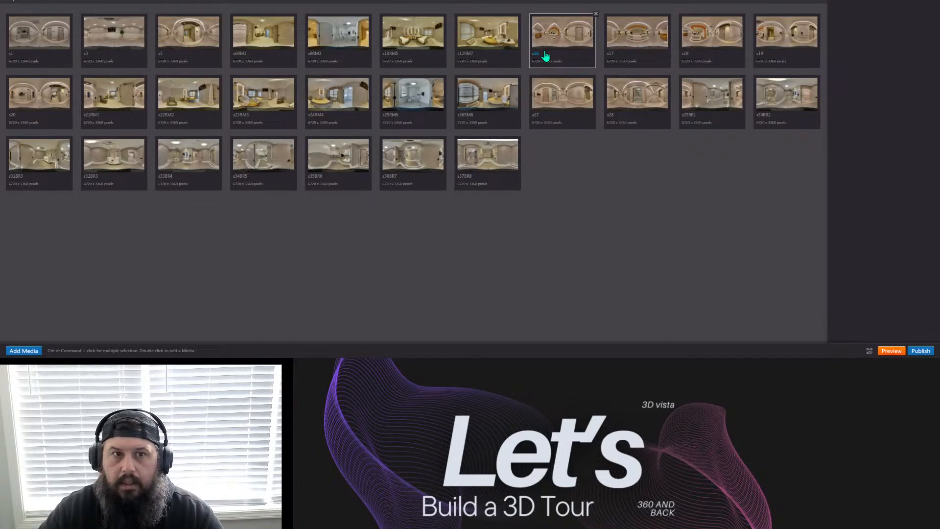
Open panorama s5 for hotspot editing and face down the corridor toward the reception desk.
{"action": "left_click", "coordinate": [192, 51]}
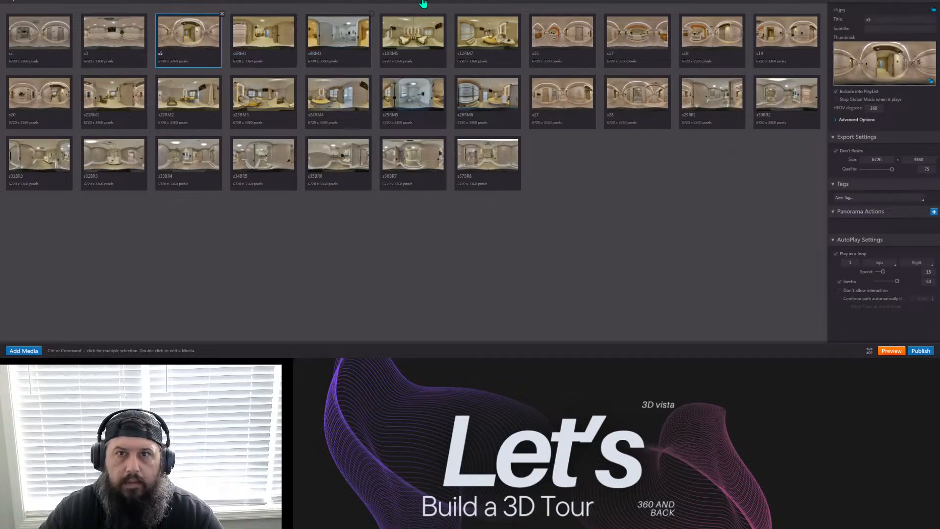
{"action": "double_click", "coordinate": [192, 51]}
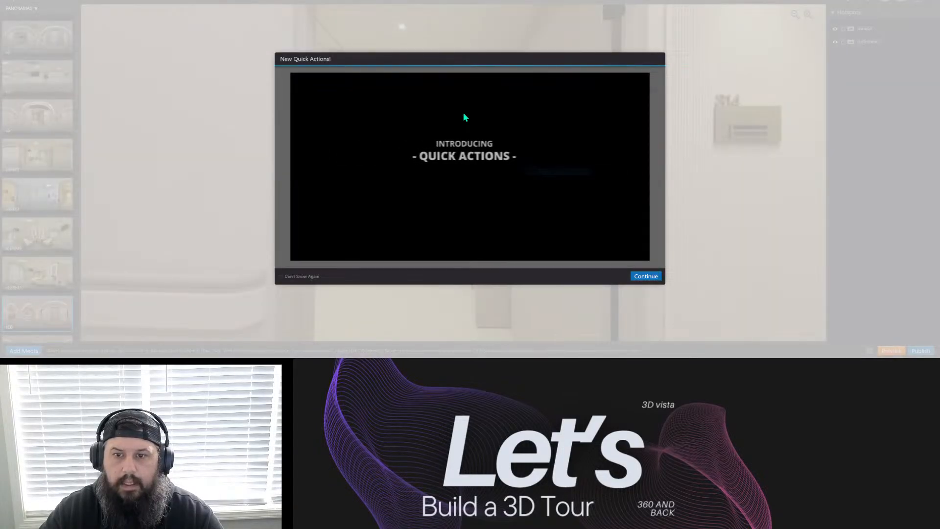
{"action": "left_click", "coordinate": [656, 277]}
{"action": "left_click_drag", "start_coordinate": [253, 239], "coordinate": [614, 244]}
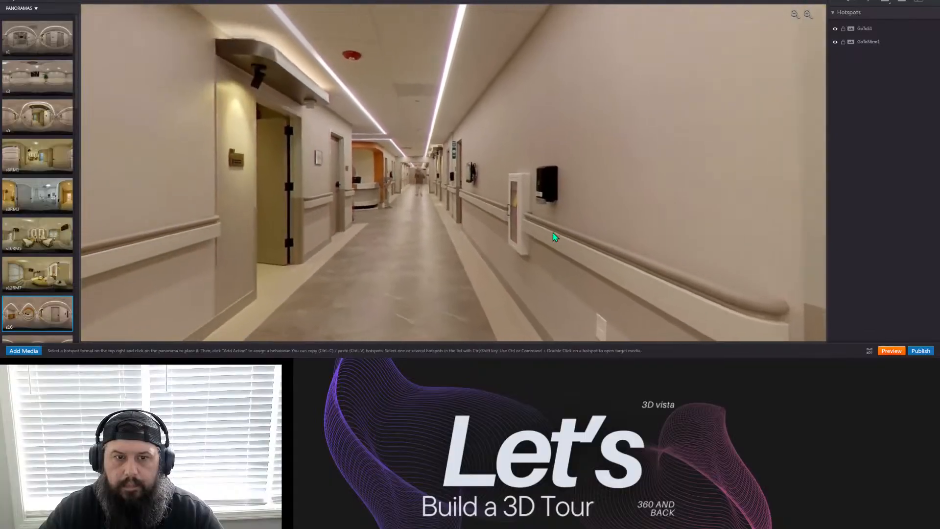
{"action": "left_click_drag", "start_coordinate": [552, 236], "coordinate": [442, 214]}
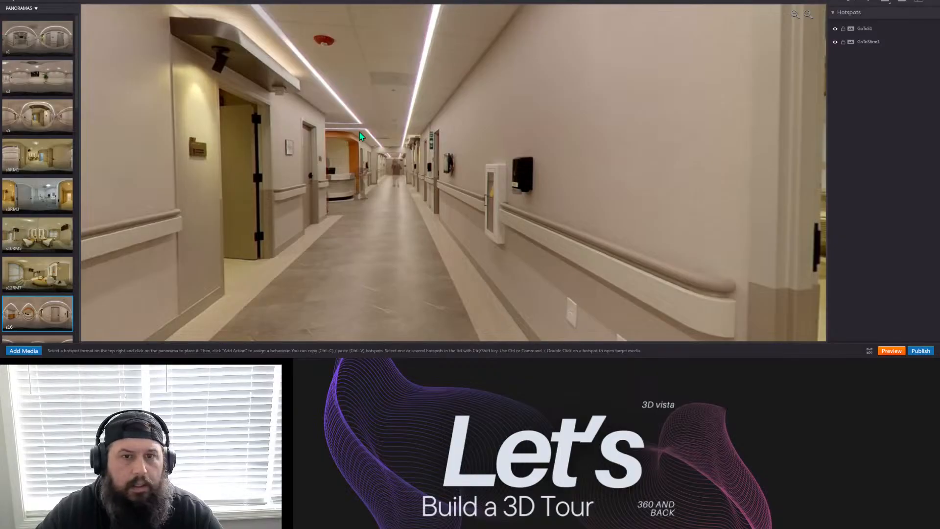
Try linking s5 directly to s17 with a corridor arrow and a return hotspot, and delete the arrow from s5.
{"action": "scroll", "coordinate": [21, 260], "scroll_direction": "down", "scroll_amount": 2}
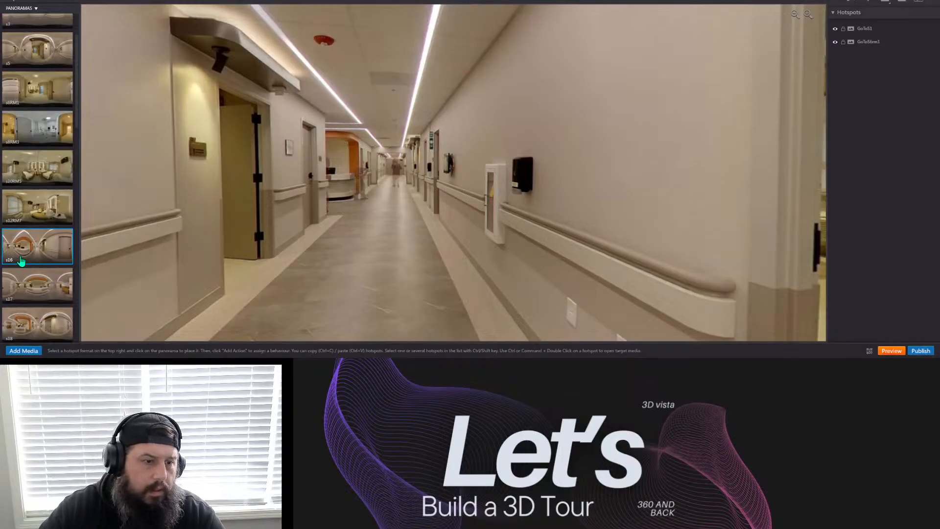
{"action": "left_click", "coordinate": [45, 285]}
{"action": "left_click_drag", "start_coordinate": [46, 285], "coordinate": [386, 166]}
{"action": "left_click", "coordinate": [422, 170]}
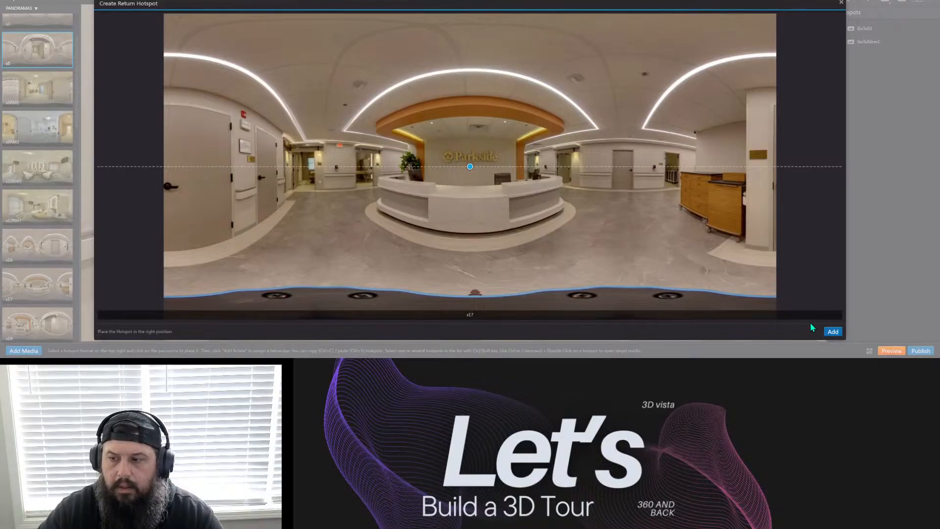
{"action": "left_click_drag", "start_coordinate": [473, 173], "coordinate": [617, 190]}
{"action": "left_click", "coordinate": [832, 333]}
{"action": "left_click", "coordinate": [455, 173]}
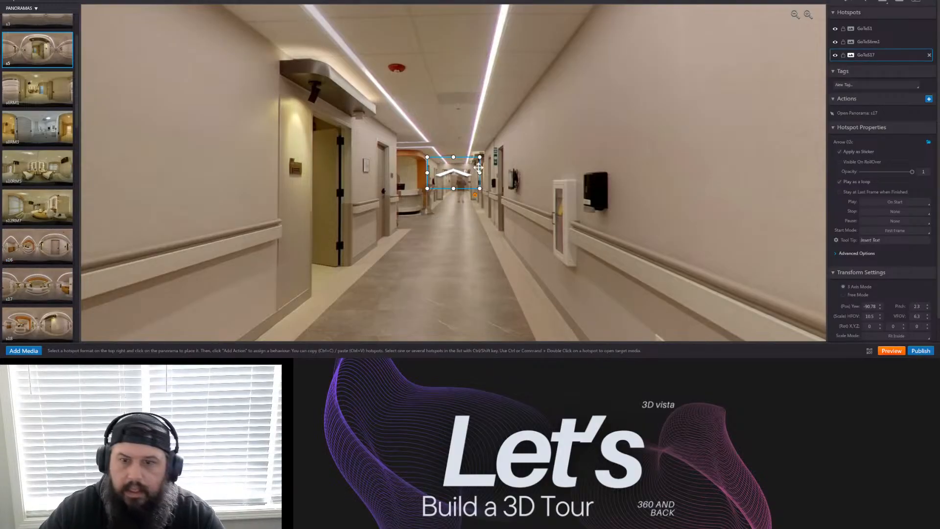
{"action": "left_click", "coordinate": [928, 55]}
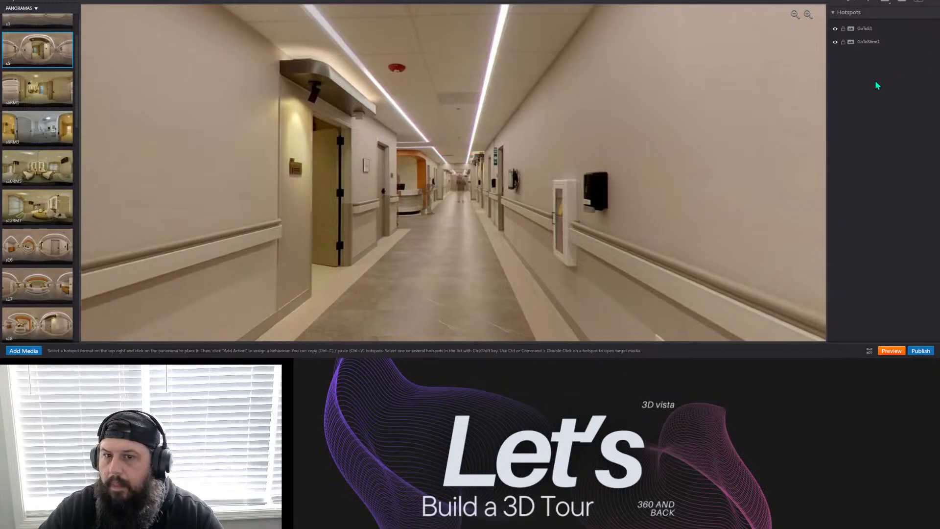
Link s5 to s16 with an arrow on the corridor floor, placing the return hotspot at the far corridor end in s16.
{"action": "left_click_drag", "start_coordinate": [42, 245], "coordinate": [472, 190]}
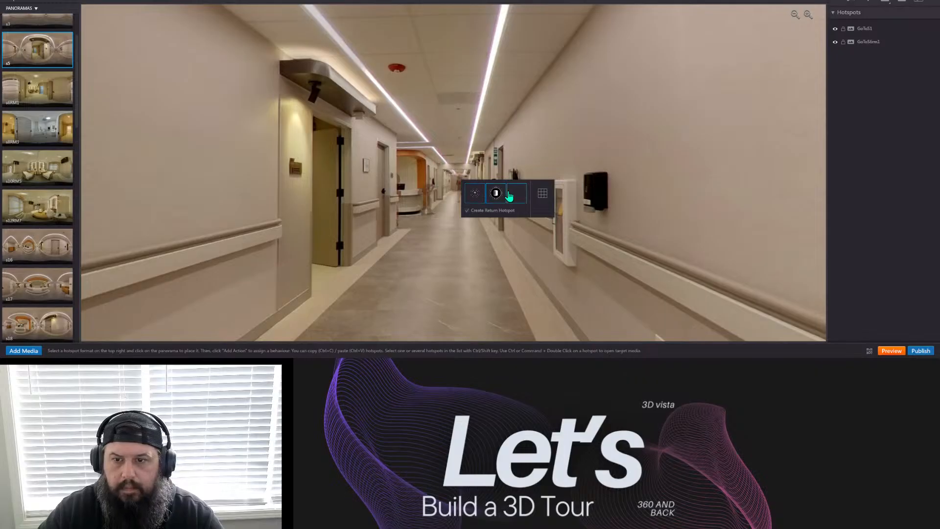
{"action": "left_click", "coordinate": [509, 195]}
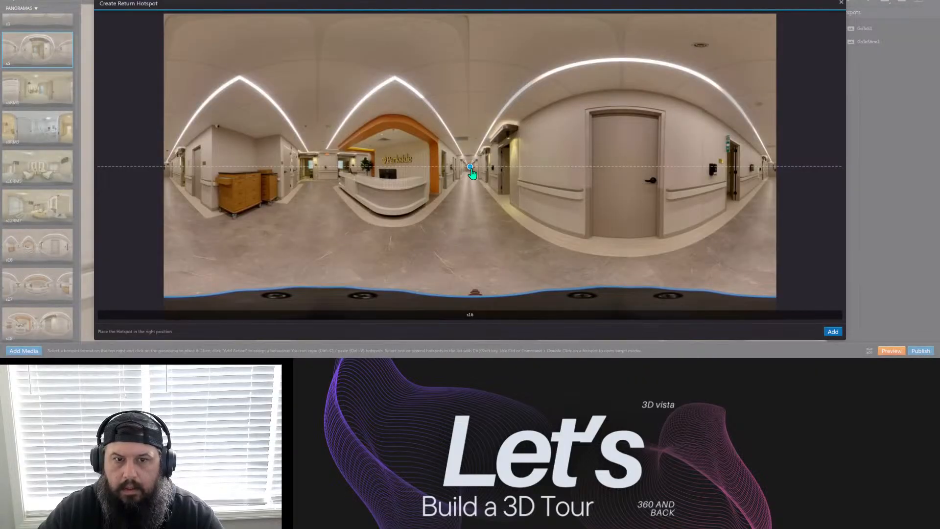
{"action": "left_click_drag", "start_coordinate": [471, 173], "coordinate": [769, 183]}
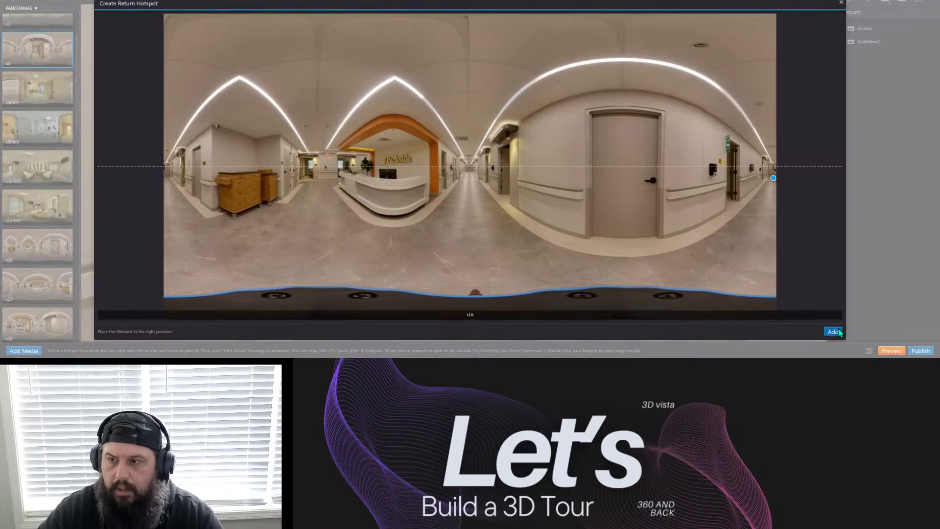
{"action": "left_click", "coordinate": [833, 332]}
{"action": "left_click", "coordinate": [452, 172]}
{"action": "left_click_drag", "start_coordinate": [453, 172], "coordinate": [446, 216]}
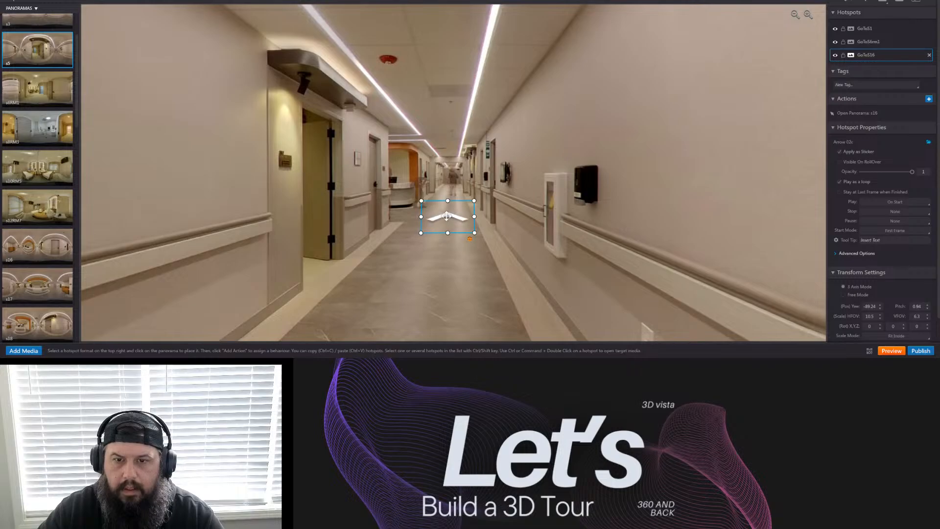
{"action": "left_click", "coordinate": [496, 264]}
{"action": "left_click_drag", "start_coordinate": [625, 273], "coordinate": [585, 261]}
{"action": "left_click_drag", "start_coordinate": [407, 199], "coordinate": [474, 169]}
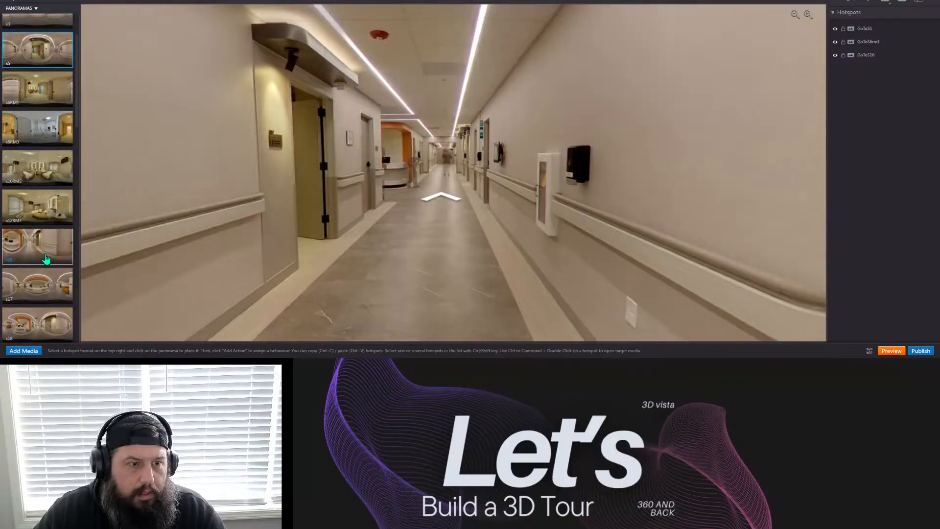
In s16, lower the return arrow to s5 onto the middle of the corridor floor.
{"action": "left_click", "coordinate": [45, 259]}
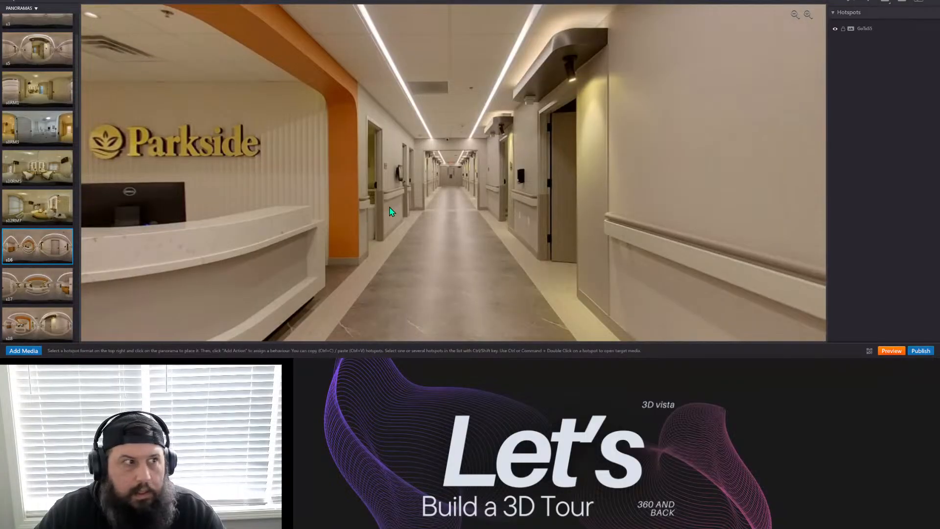
{"action": "left_click_drag", "start_coordinate": [391, 208], "coordinate": [549, 248]}
{"action": "left_click", "coordinate": [468, 200]}
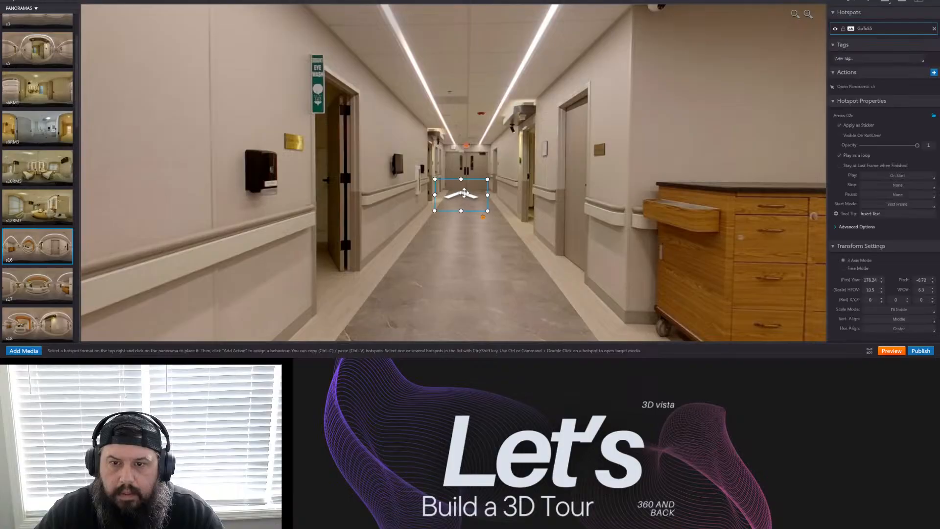
{"action": "left_click_drag", "start_coordinate": [468, 200], "coordinate": [470, 209]}
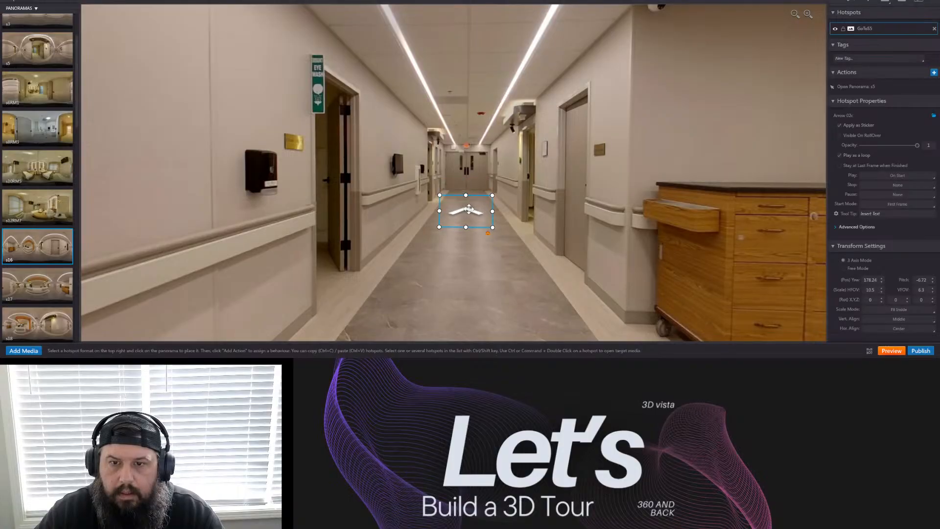
{"action": "left_click", "coordinate": [495, 250]}
Link s16 to s17 with an arrow on the floor beside the reception desk, placing the return hotspot at the closed door in s17.
{"action": "left_click_drag", "start_coordinate": [521, 252], "coordinate": [313, 210]}
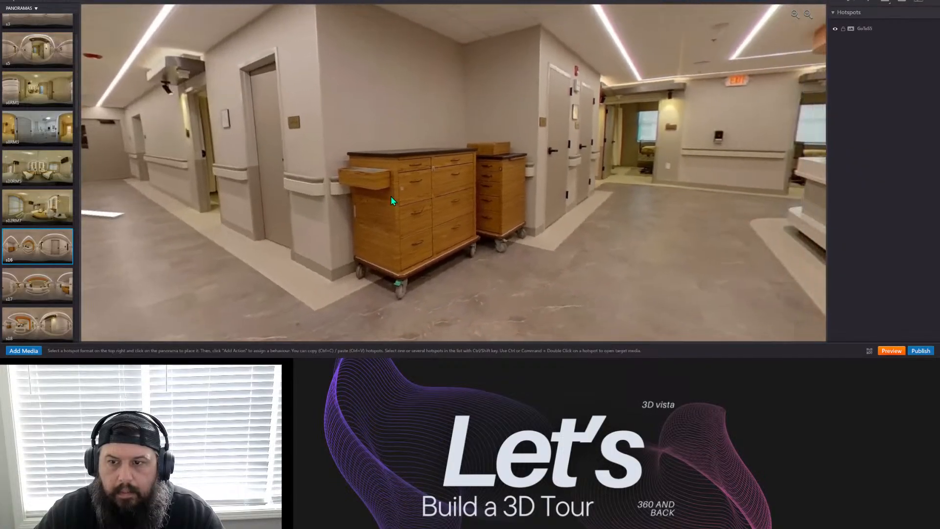
{"action": "left_click_drag", "start_coordinate": [441, 189], "coordinate": [300, 203]}
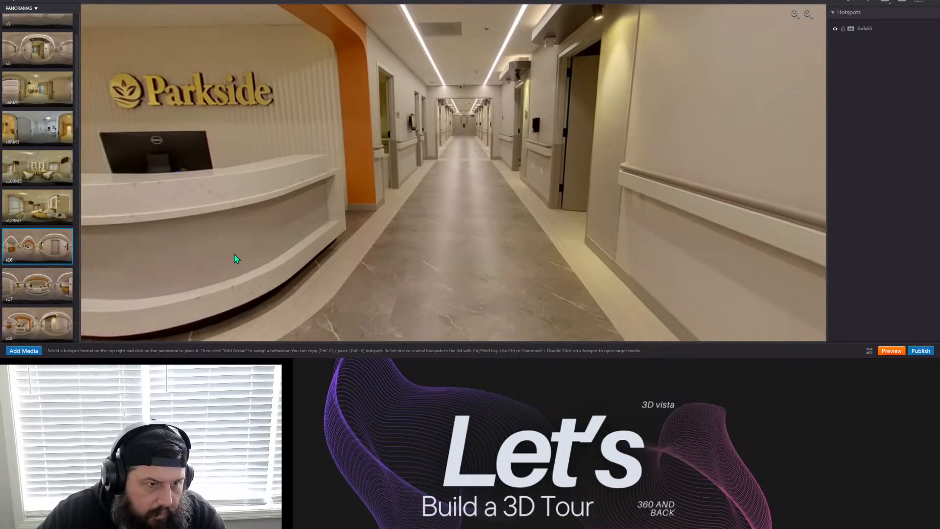
{"action": "left_click_drag", "start_coordinate": [224, 260], "coordinate": [793, 251]}
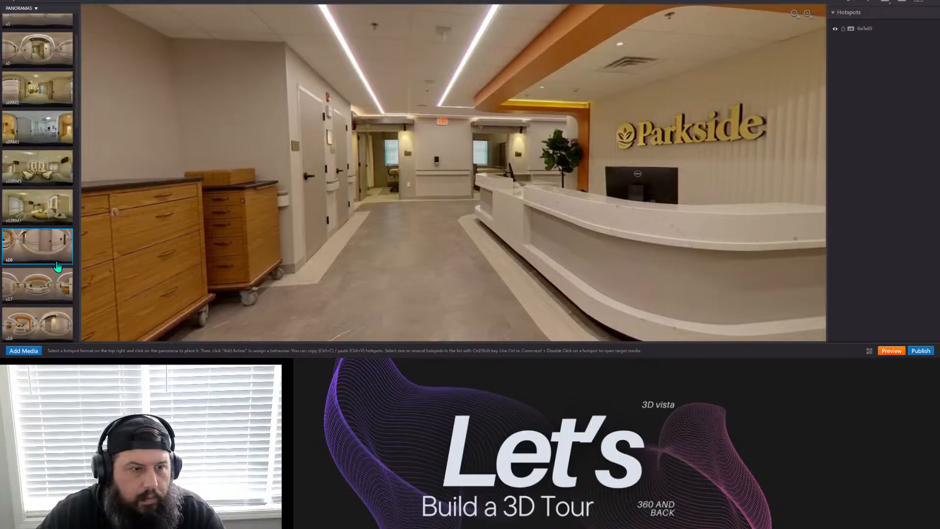
{"action": "left_click_drag", "start_coordinate": [39, 289], "coordinate": [408, 193]}
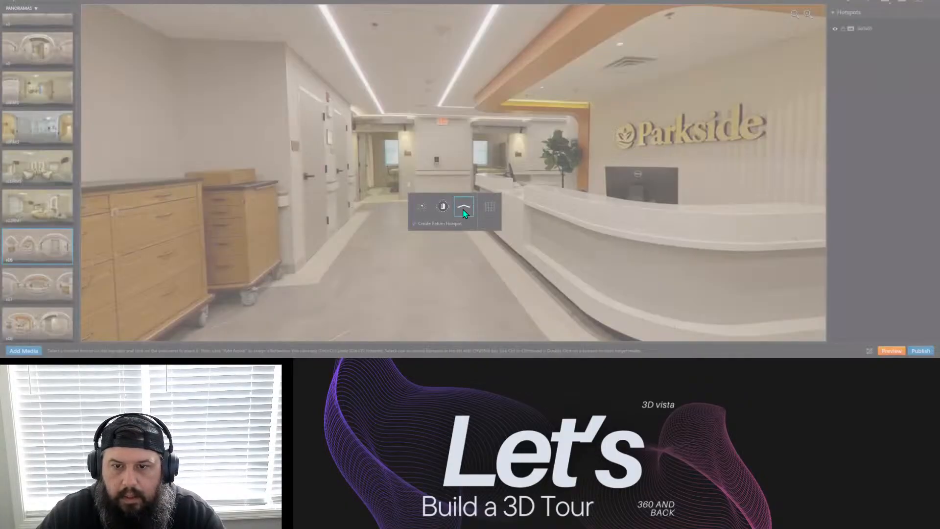
{"action": "left_click", "coordinate": [464, 211]}
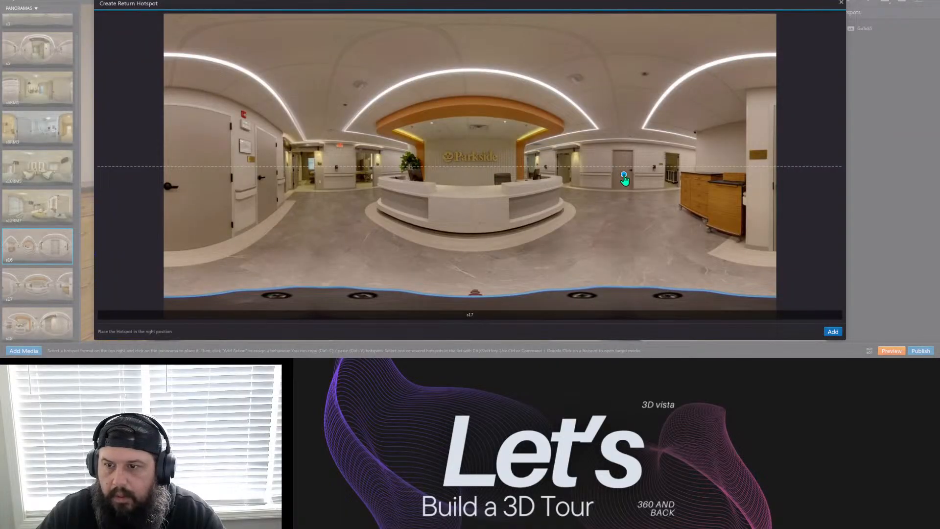
{"action": "left_click", "coordinate": [833, 332]}
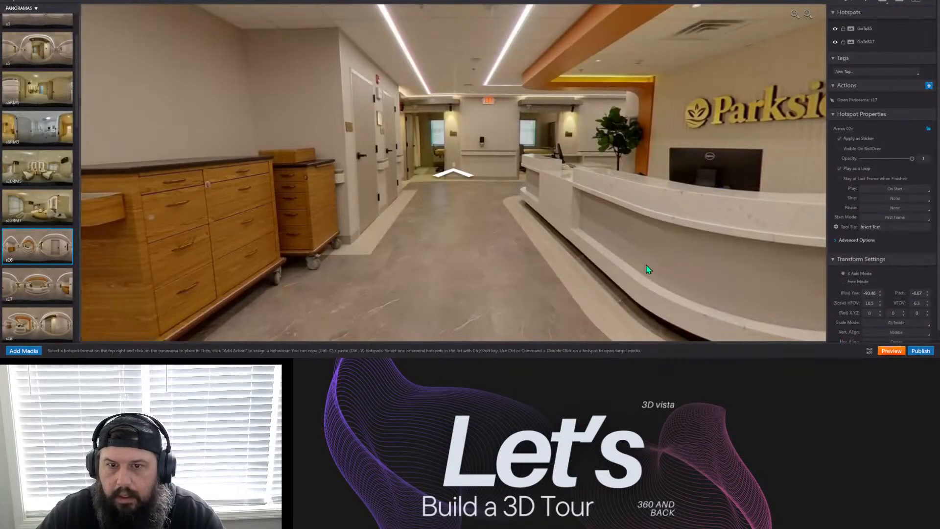
{"action": "left_click_drag", "start_coordinate": [443, 168], "coordinate": [455, 210]}
{"action": "left_click", "coordinate": [528, 263]}
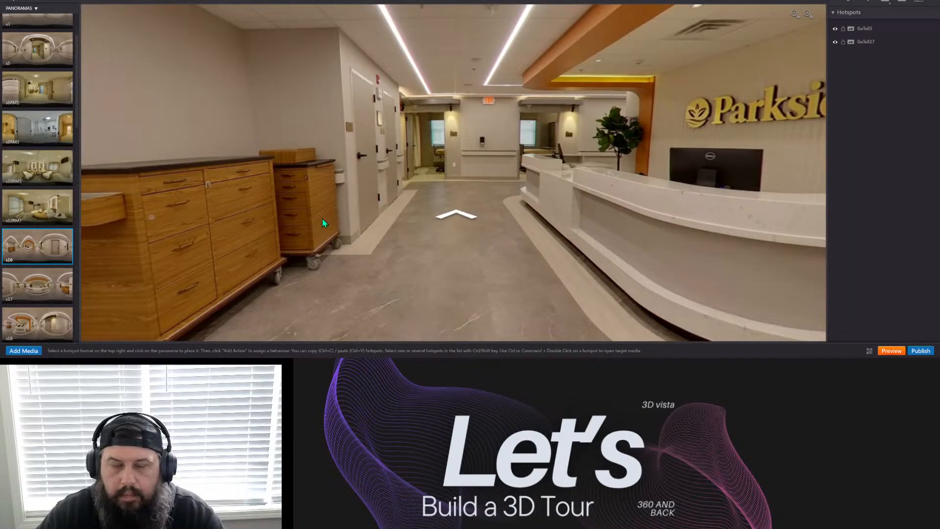
In s17, delete the leftover s5 arrow and lower the s16 return arrow onto the floor in front of the closed door.
{"action": "left_click", "coordinate": [47, 288]}
{"action": "left_click_drag", "start_coordinate": [430, 216], "coordinate": [277, 157]}
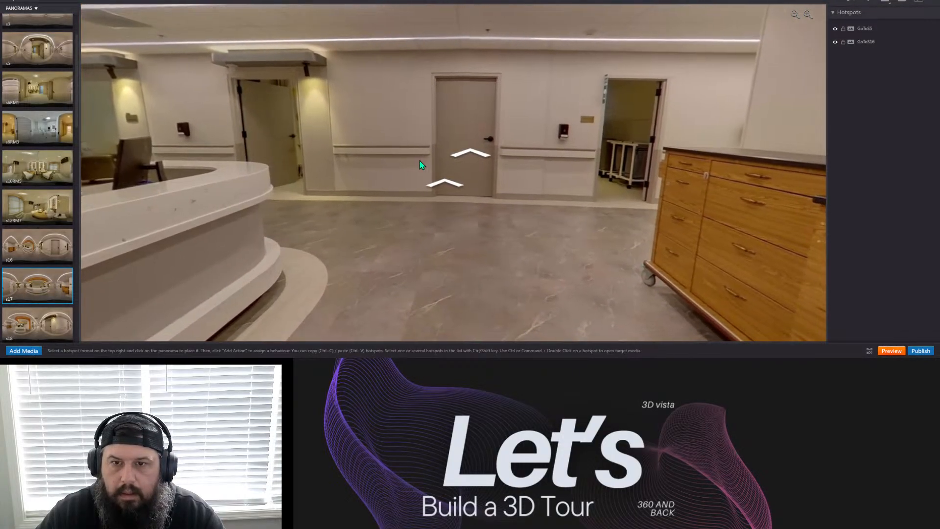
{"action": "left_click", "coordinate": [473, 155]}
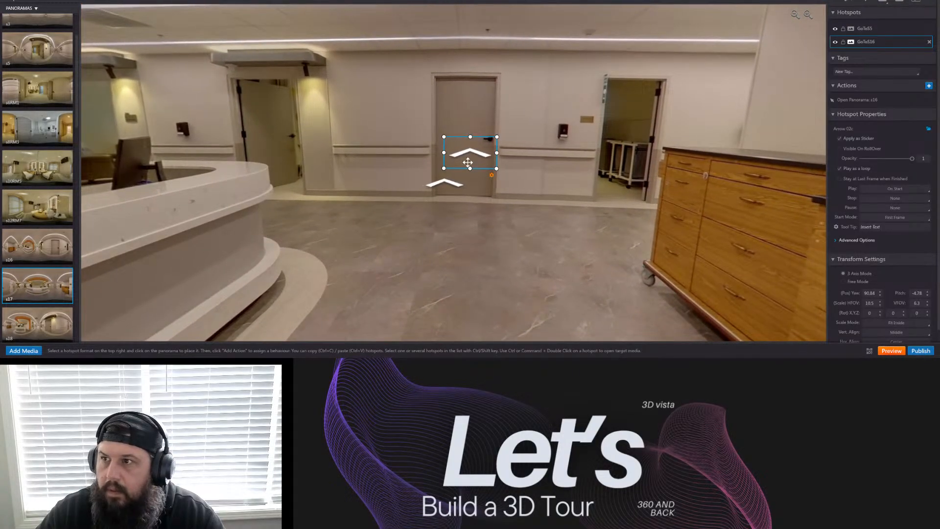
{"action": "left_click", "coordinate": [451, 184]}
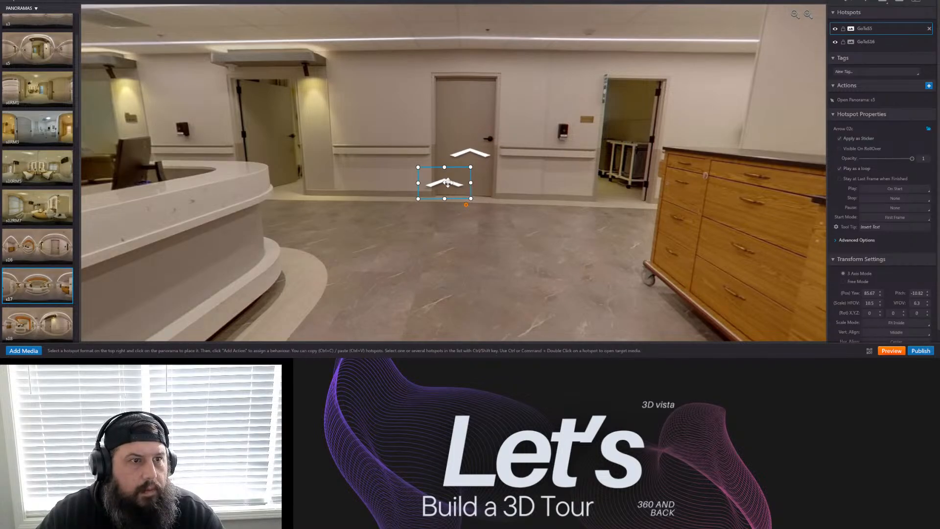
{"action": "left_click", "coordinate": [929, 30]}
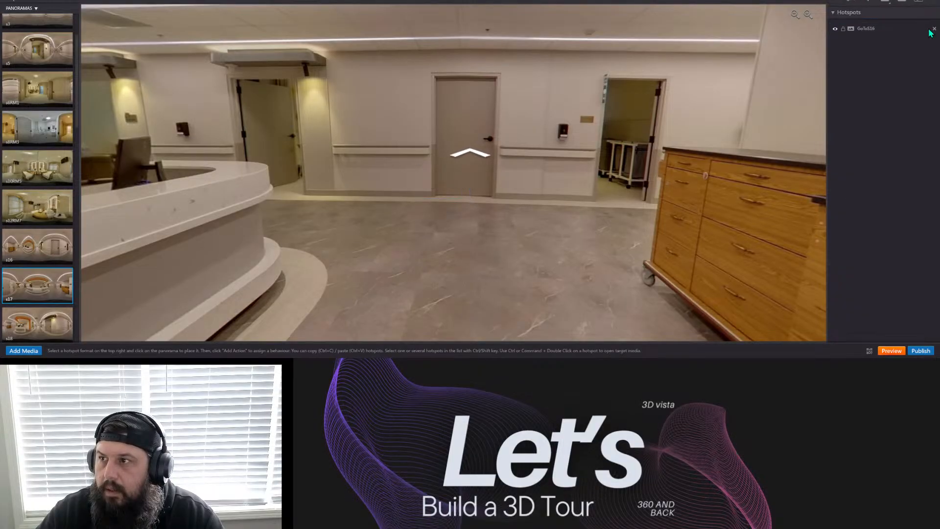
{"action": "left_click_drag", "start_coordinate": [481, 159], "coordinate": [465, 215]}
{"action": "left_click", "coordinate": [510, 238]}
{"action": "left_click_drag", "start_coordinate": [544, 241], "coordinate": [592, 241]}
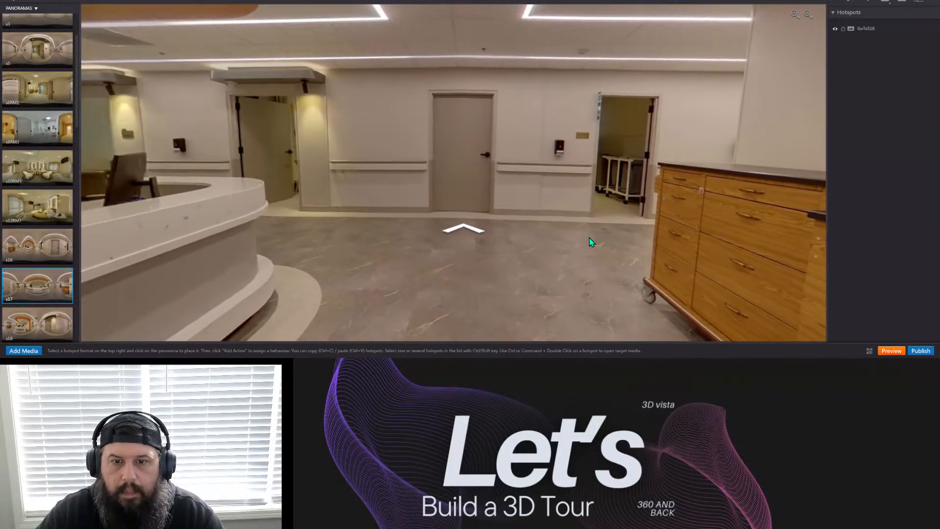
Look around the reception desk in s17 and corridor panoramas s18, s19 and s20 to see what each one covers.
{"action": "left_click_drag", "start_coordinate": [315, 184], "coordinate": [556, 213]}
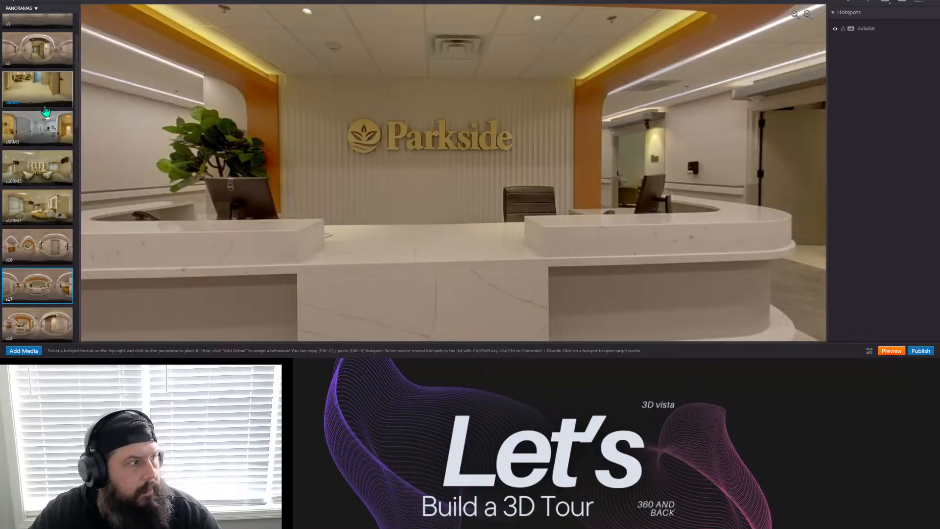
{"action": "scroll", "coordinate": [43, 235], "scroll_direction": "down", "scroll_amount": 2}
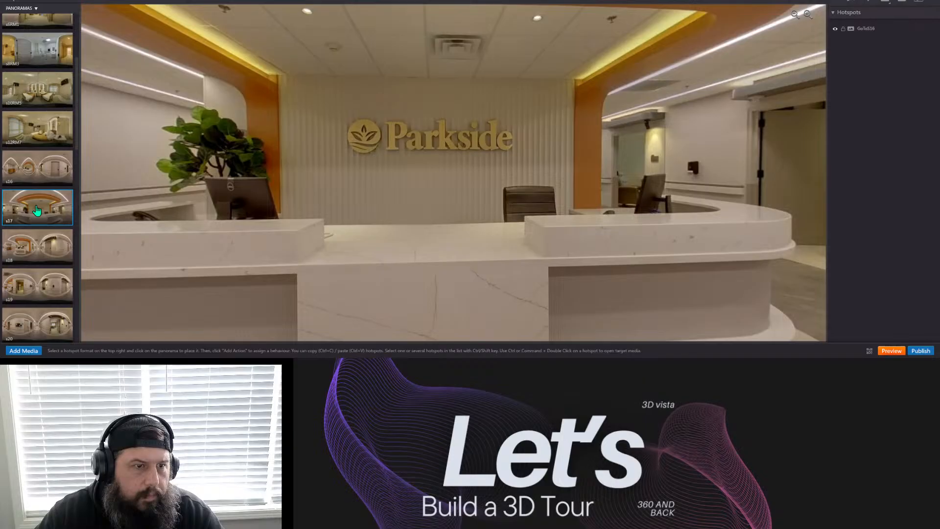
{"action": "left_click", "coordinate": [37, 254]}
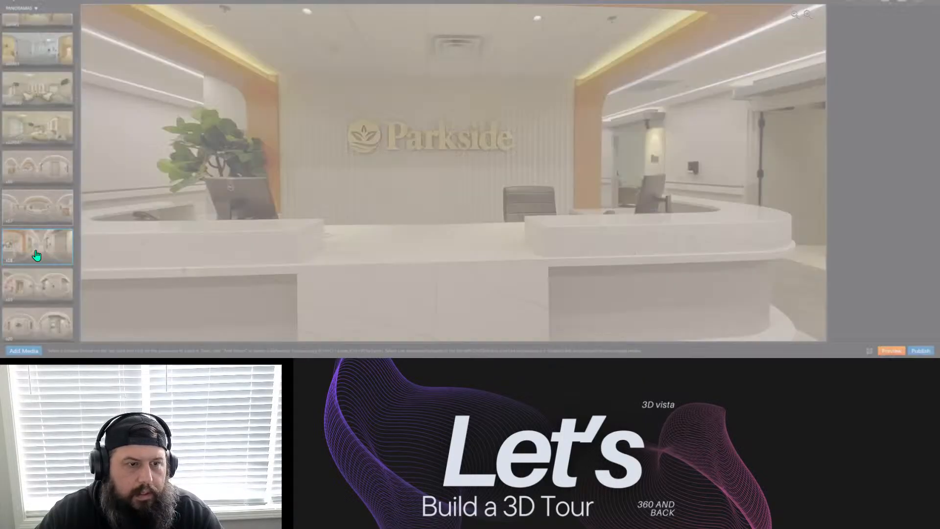
{"action": "left_click_drag", "start_coordinate": [184, 256], "coordinate": [179, 154]}
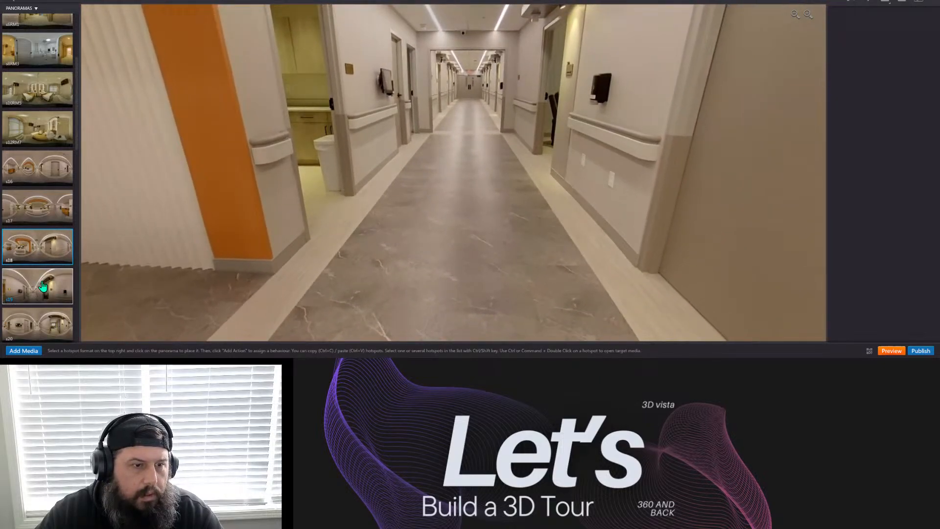
{"action": "left_click", "coordinate": [43, 286]}
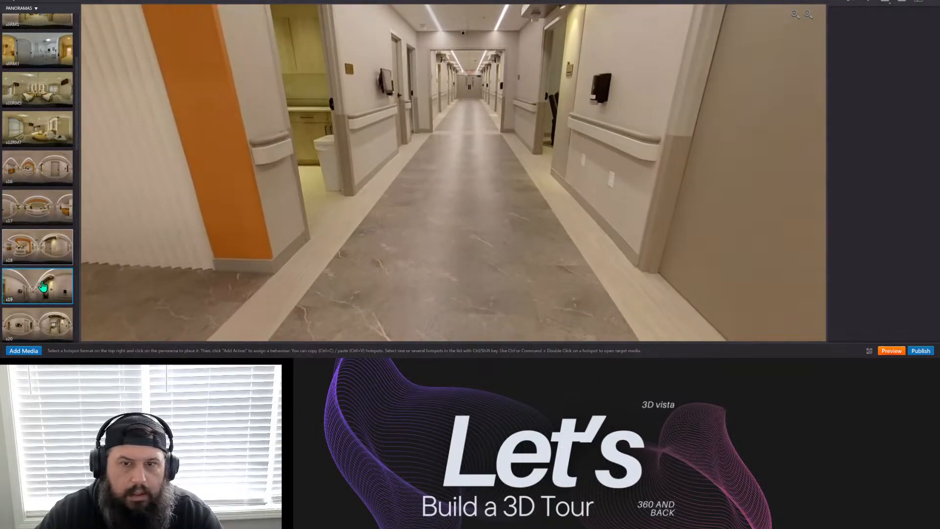
{"action": "left_click_drag", "start_coordinate": [377, 223], "coordinate": [157, 191]}
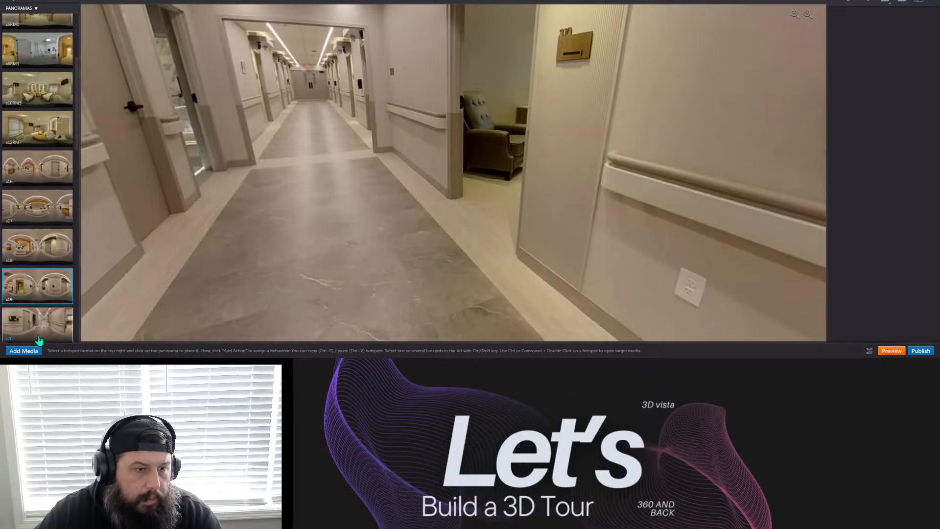
{"action": "scroll", "coordinate": [27, 263], "scroll_direction": "down", "scroll_amount": 1}
{"action": "left_click", "coordinate": [29, 284]}
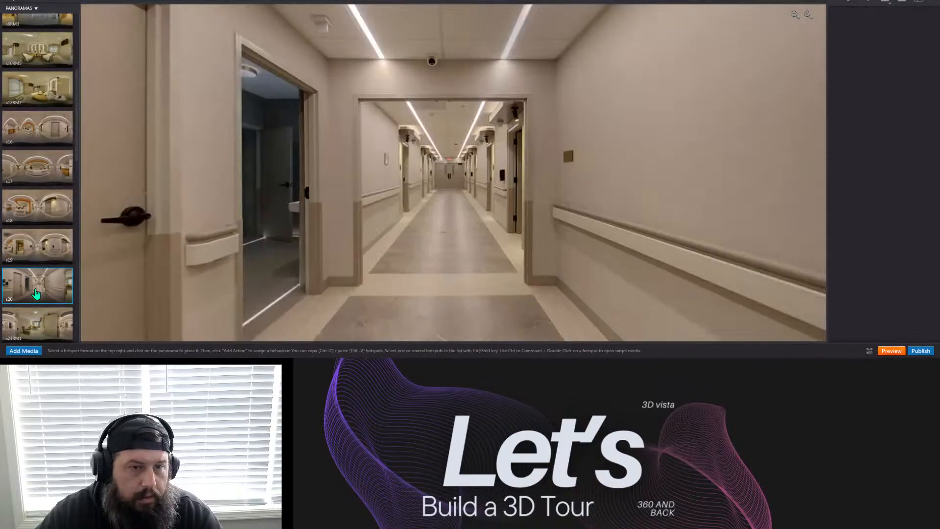
Look around corridor panorama s20 and its patient room doorway, comparing it with the room view in s21RM1.
{"action": "left_click_drag", "start_coordinate": [508, 208], "coordinate": [433, 192]}
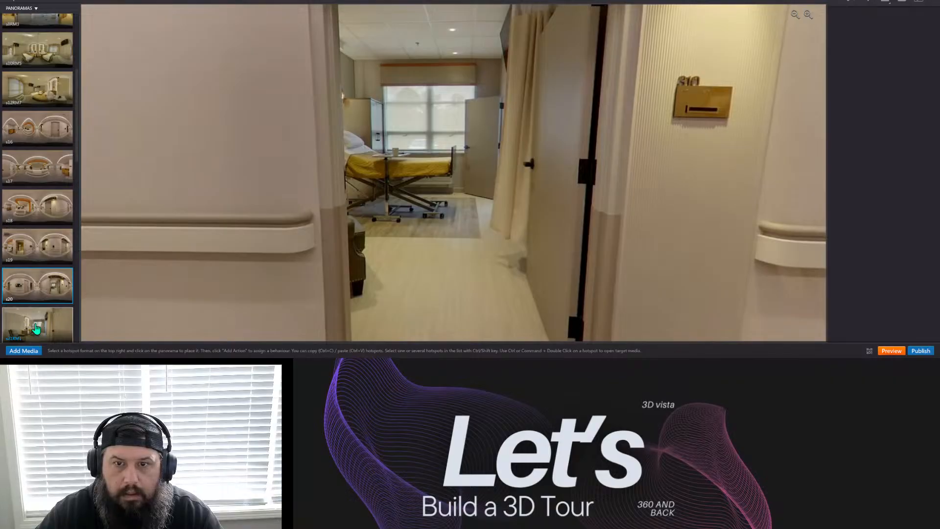
{"action": "left_click", "coordinate": [36, 326]}
{"action": "left_click", "coordinate": [37, 285]}
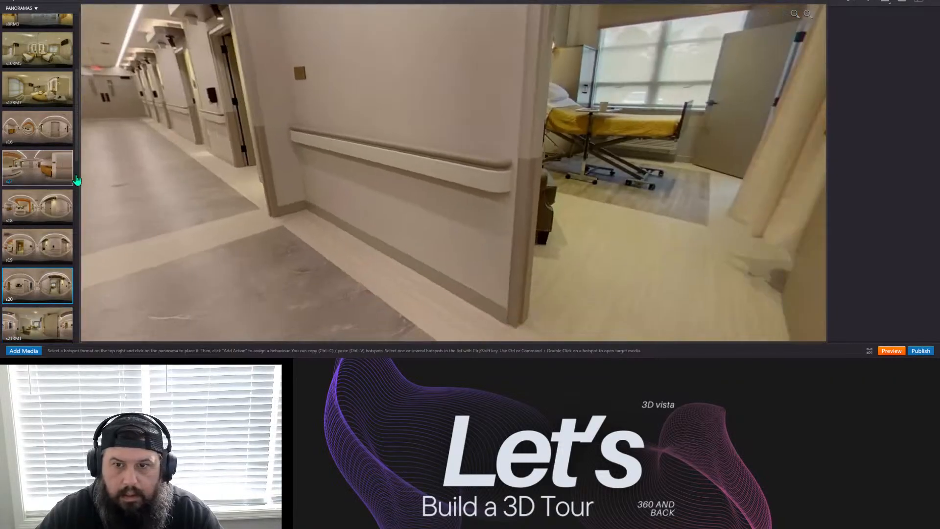
{"action": "left_click_drag", "start_coordinate": [548, 188], "coordinate": [203, 172]}
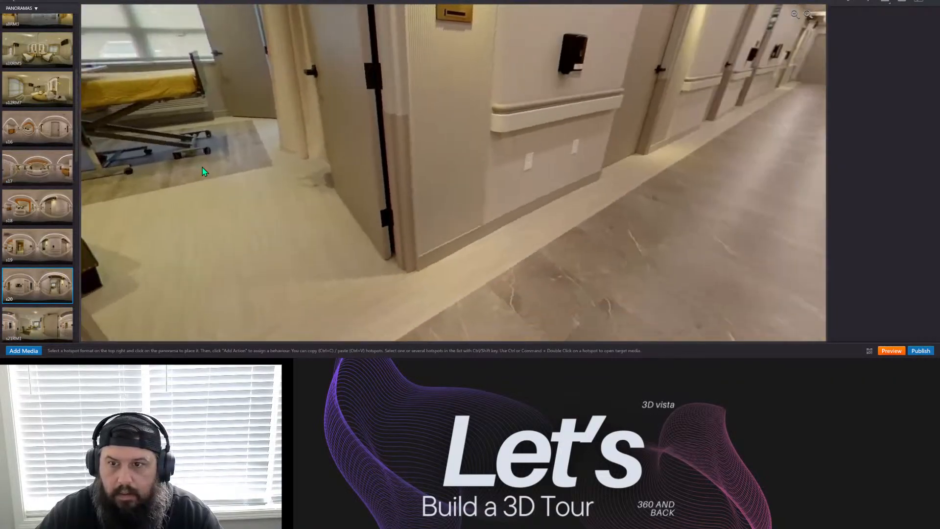
{"action": "left_click_drag", "start_coordinate": [563, 156], "coordinate": [304, 193]}
{"action": "left_click_drag", "start_coordinate": [470, 213], "coordinate": [294, 245]}
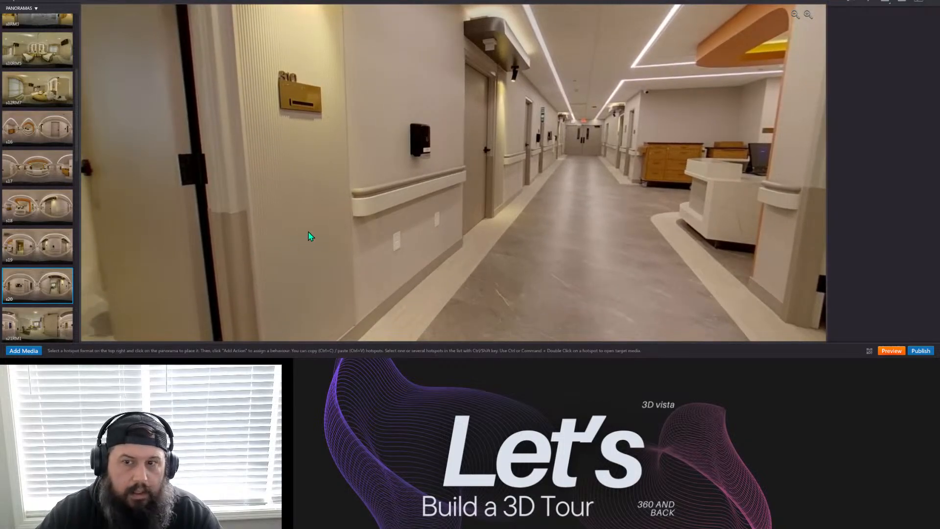
{"action": "left_click_drag", "start_coordinate": [443, 196], "coordinate": [287, 206]}
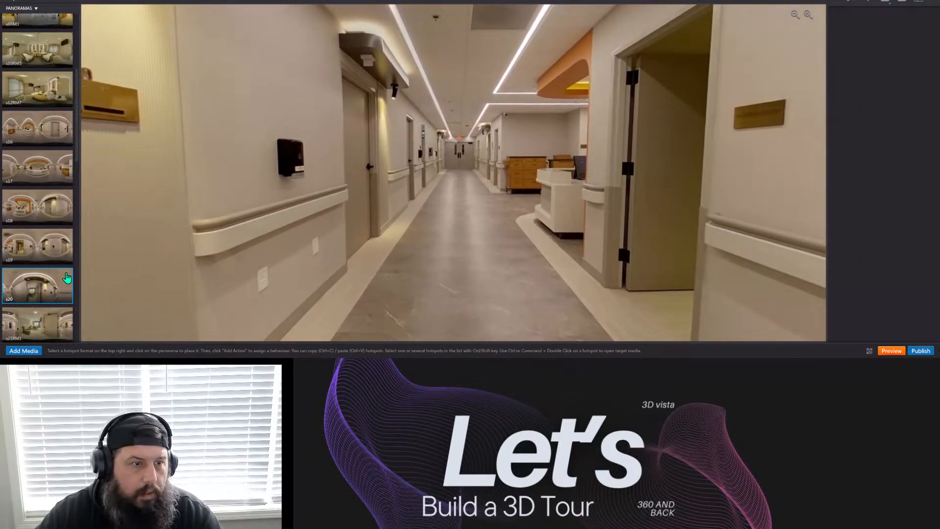
Delete the redundant corridor panoramas s18 and s19 from the project media.
{"action": "left_click", "coordinate": [372, 3]}
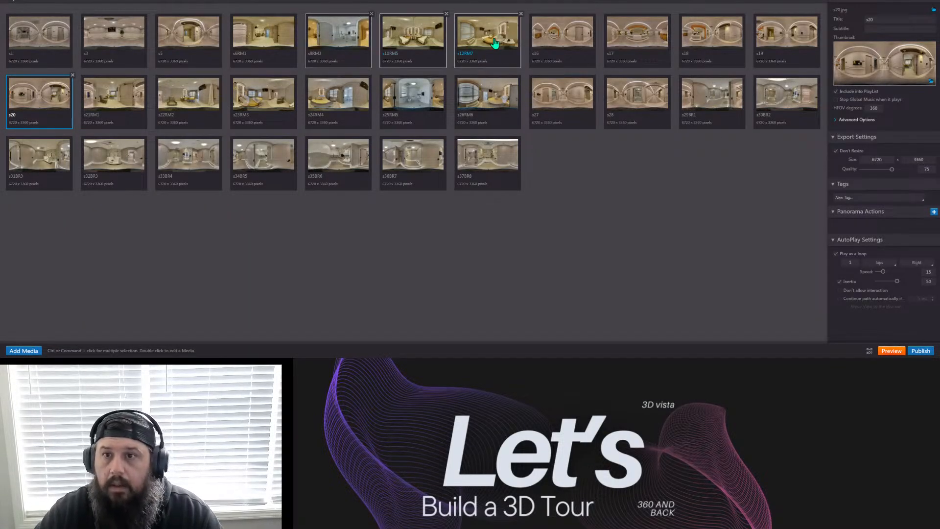
{"action": "left_click", "coordinate": [745, 14]}
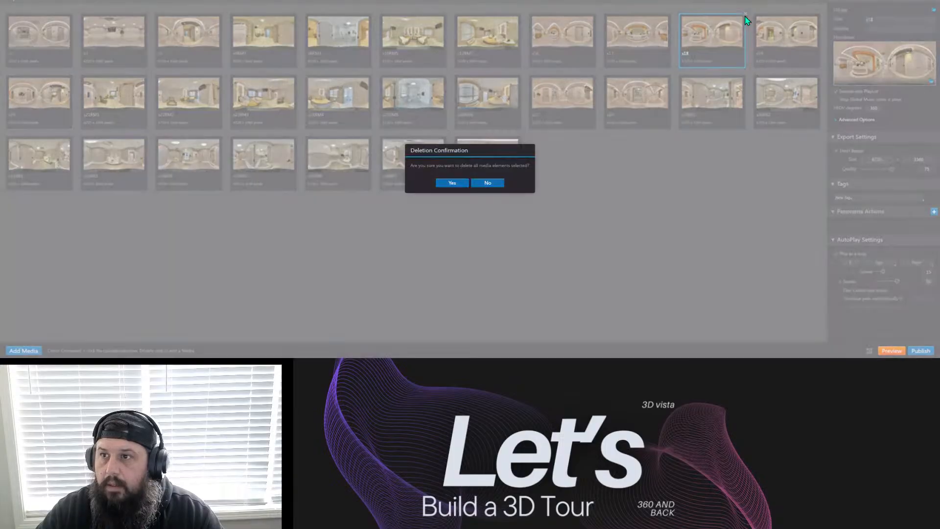
{"action": "left_click", "coordinate": [463, 182]}
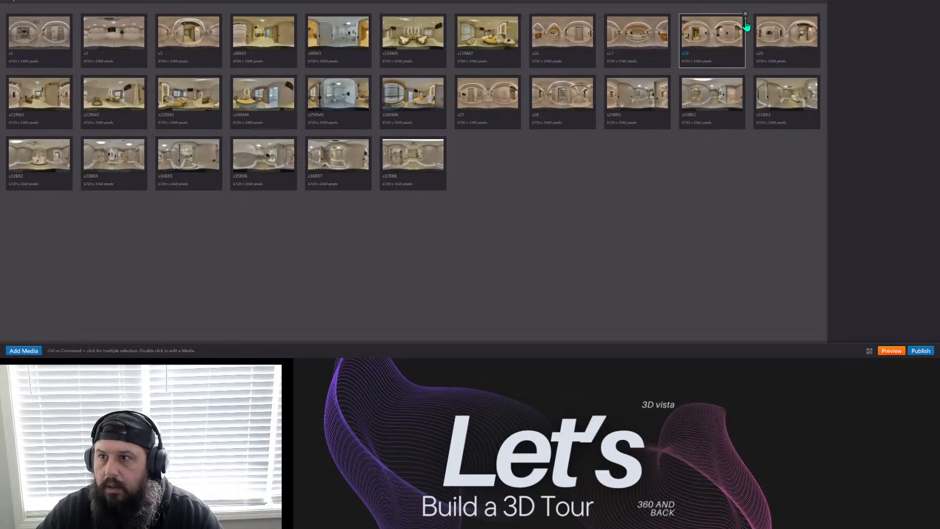
{"action": "left_click", "coordinate": [745, 15]}
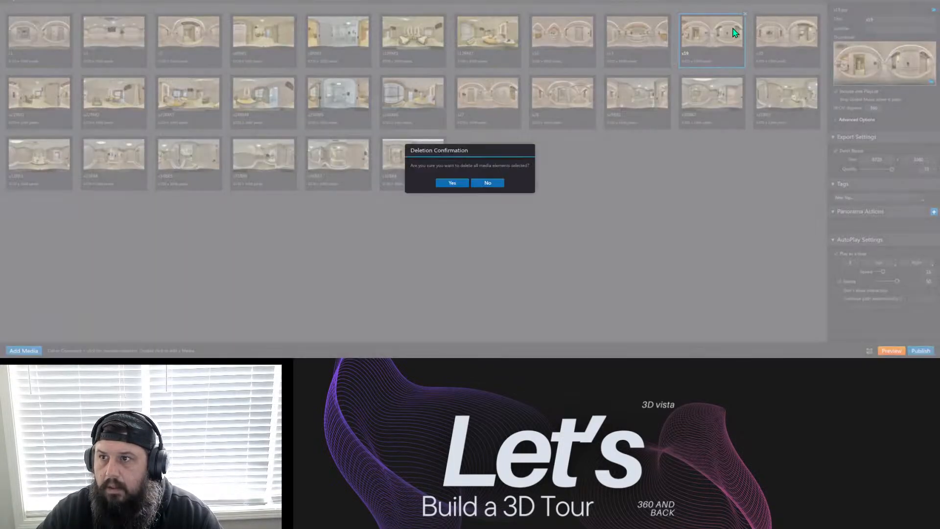
{"action": "left_click", "coordinate": [450, 182]}
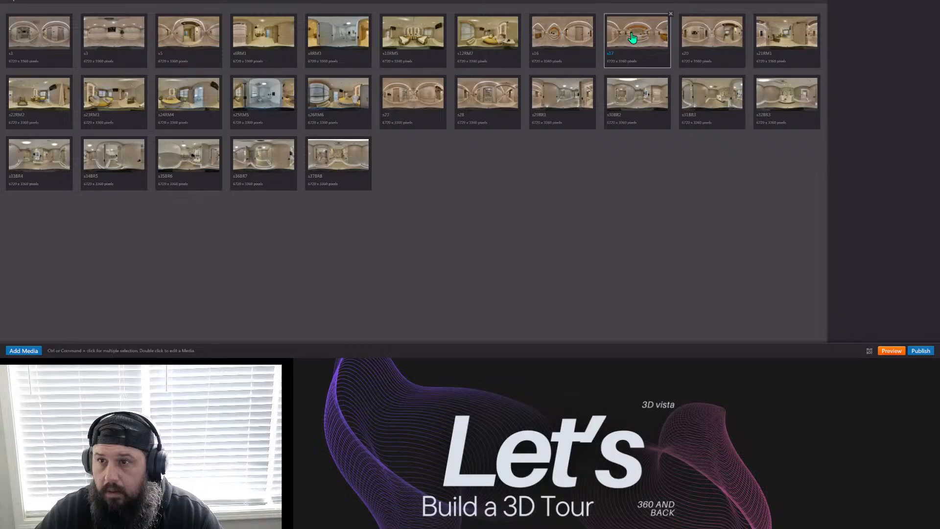
Link s16 to s20 with an arrow down the corridor past the reception desk, placing the return hotspot in s20's corridor toward the desk.
{"action": "left_click", "coordinate": [561, 37]}
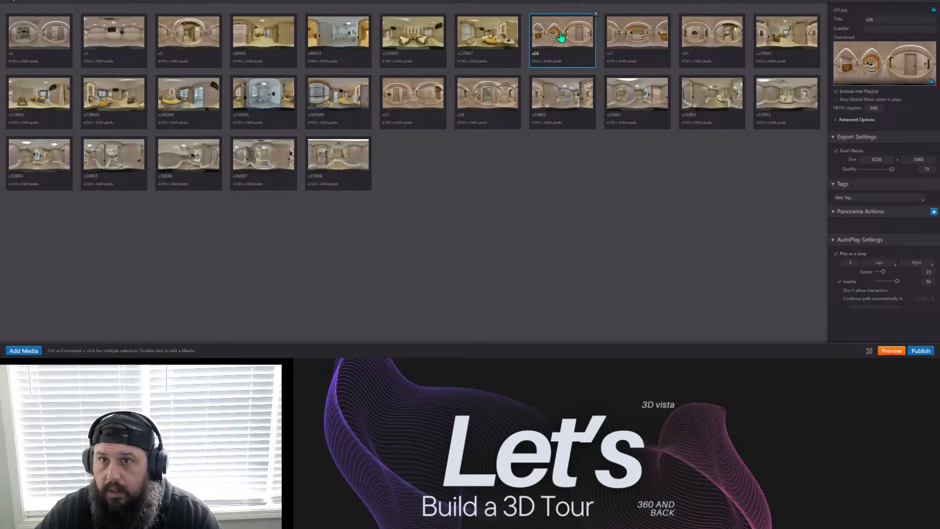
{"action": "left_click", "coordinate": [416, 2]}
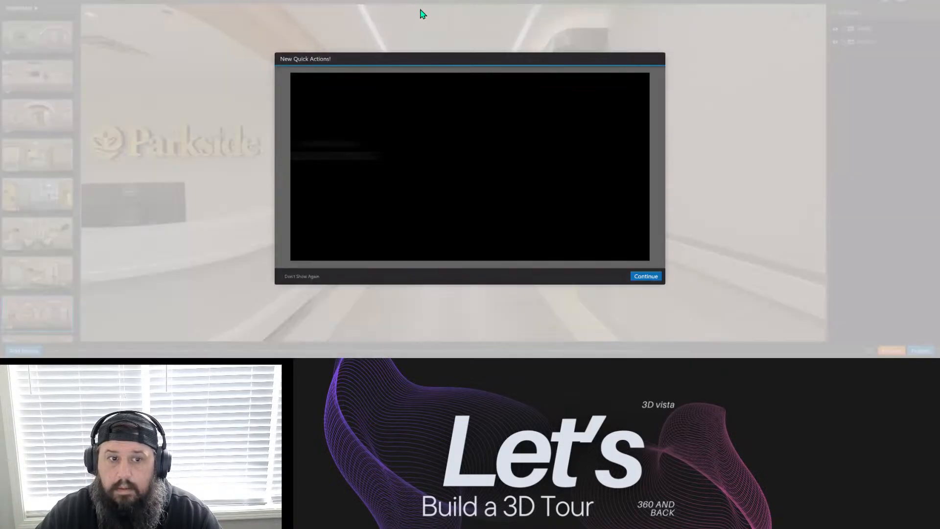
{"action": "left_click", "coordinate": [645, 277]}
{"action": "left_click_drag", "start_coordinate": [218, 277], "coordinate": [392, 254]}
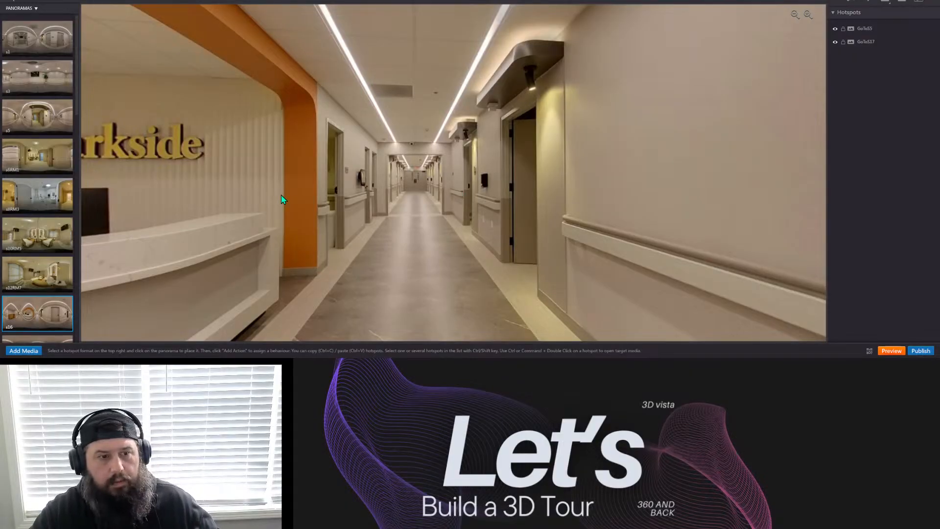
{"action": "scroll", "coordinate": [39, 274], "scroll_direction": "down", "scroll_amount": 2}
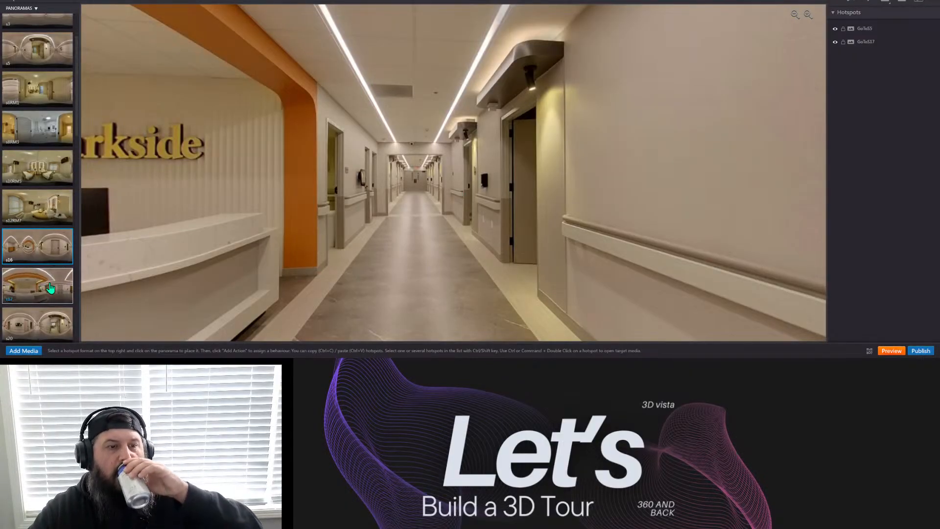
{"action": "scroll", "coordinate": [49, 284], "scroll_direction": "down", "scroll_amount": 2}
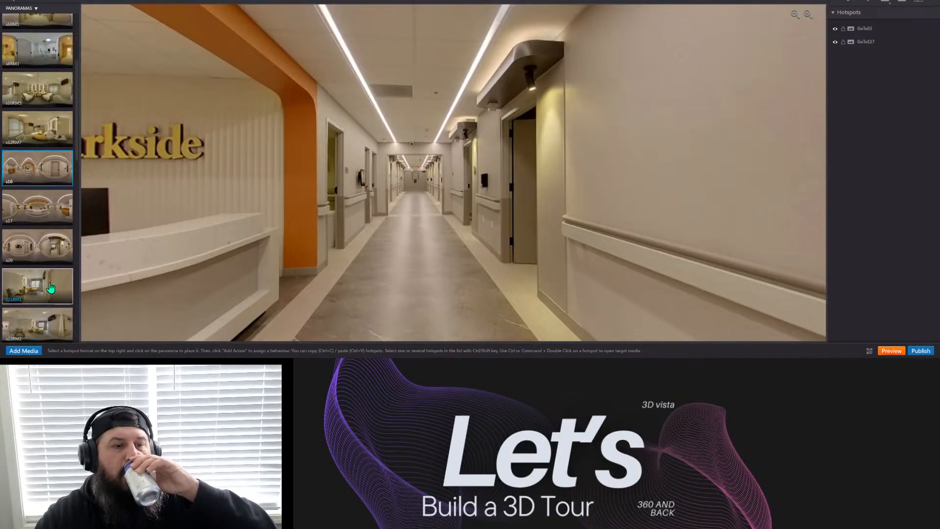
{"action": "left_click", "coordinate": [47, 252]}
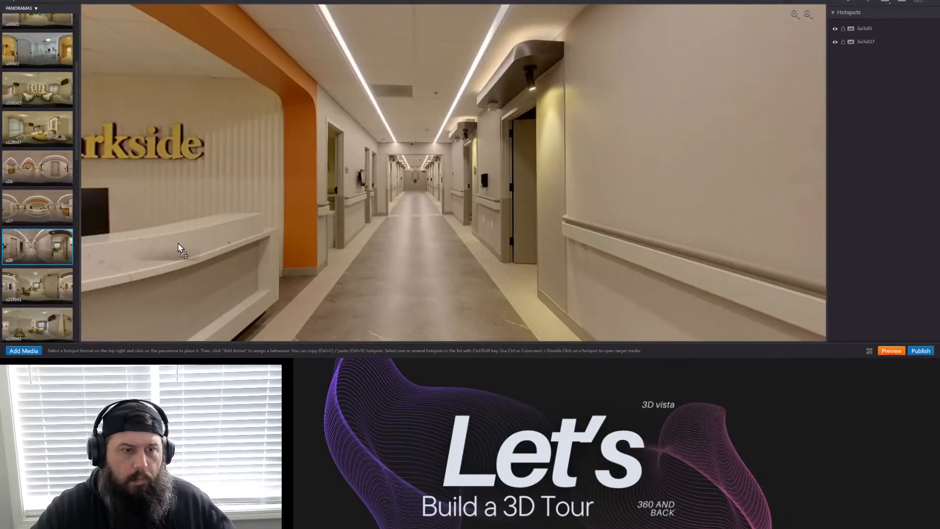
{"action": "left_click", "coordinate": [425, 188]}
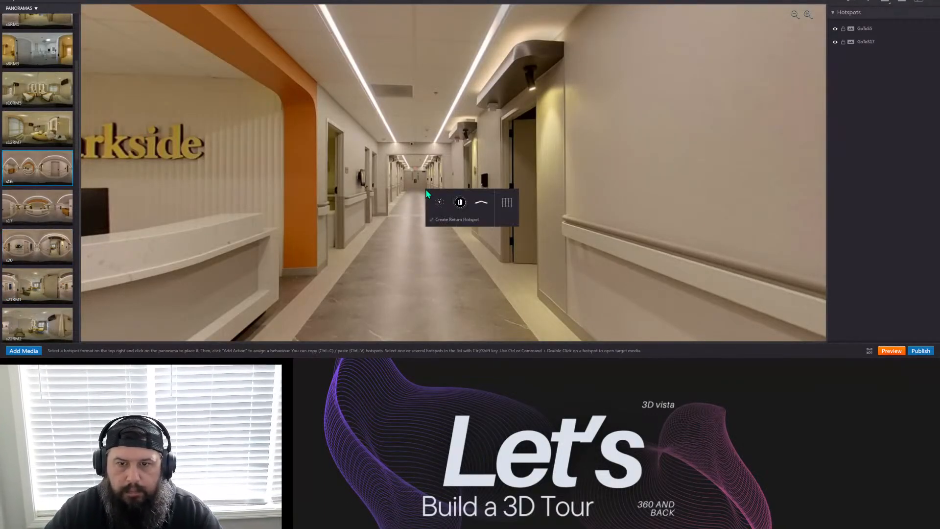
{"action": "left_click", "coordinate": [481, 205]}
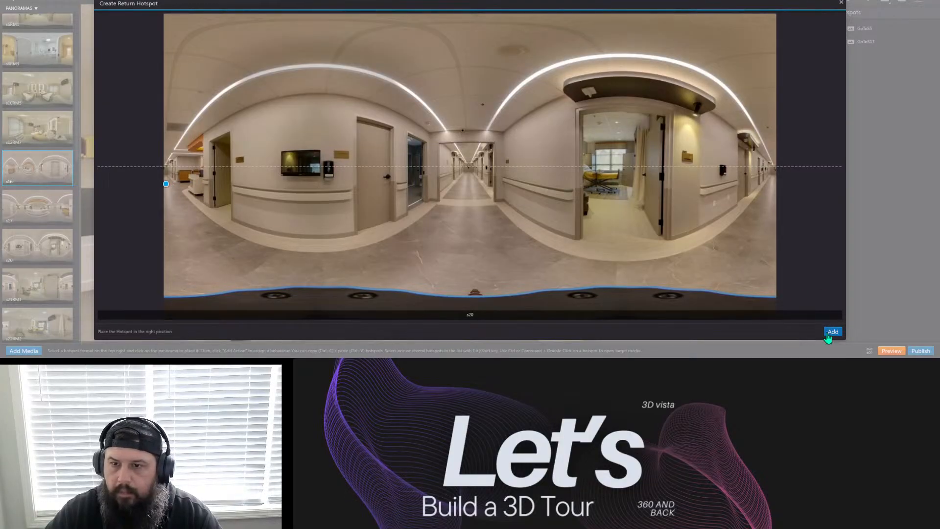
{"action": "left_click", "coordinate": [830, 332]}
In s16, lower the s20 arrow onto the middle of the corridor floor and check the arrows around the reception desk.
{"action": "left_click_drag", "start_coordinate": [451, 173], "coordinate": [446, 210]}
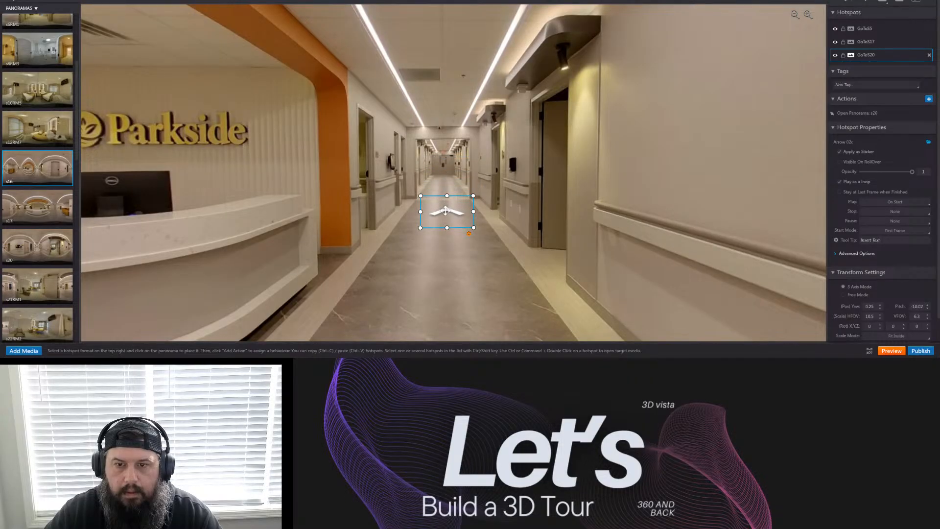
{"action": "left_click", "coordinate": [473, 271]}
{"action": "left_click_drag", "start_coordinate": [471, 269], "coordinate": [734, 252]}
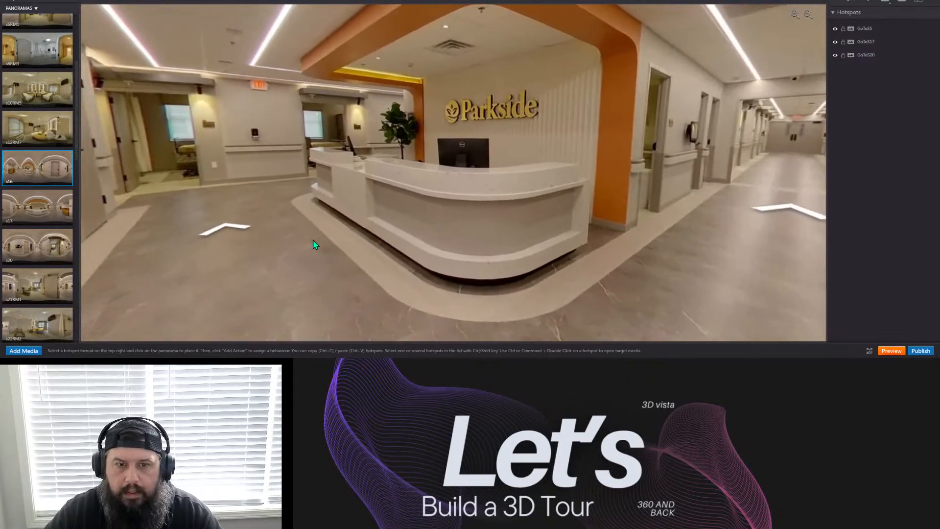
{"action": "left_click_drag", "start_coordinate": [311, 244], "coordinate": [564, 260]}
{"action": "left_click_drag", "start_coordinate": [322, 201], "coordinate": [528, 173]}
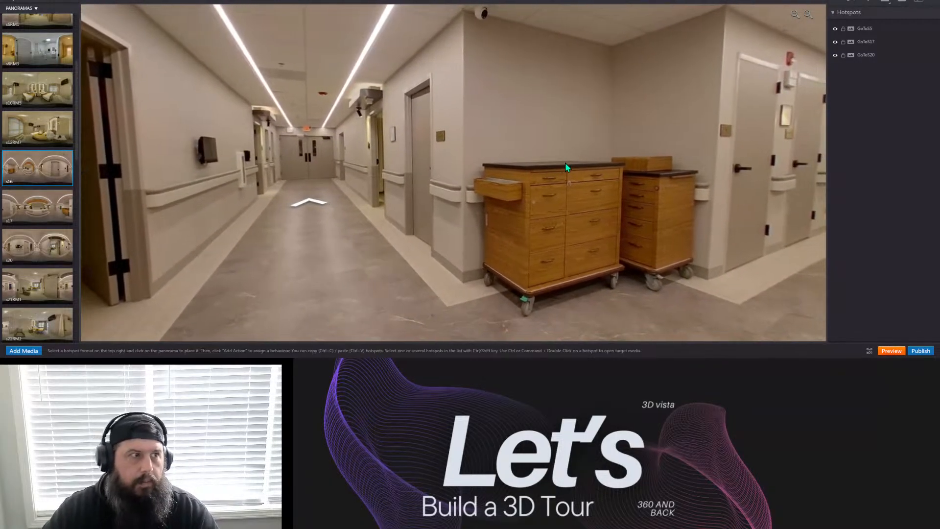
{"action": "left_click_drag", "start_coordinate": [665, 195], "coordinate": [375, 132]}
{"action": "left_click_drag", "start_coordinate": [360, 168], "coordinate": [374, 175]}
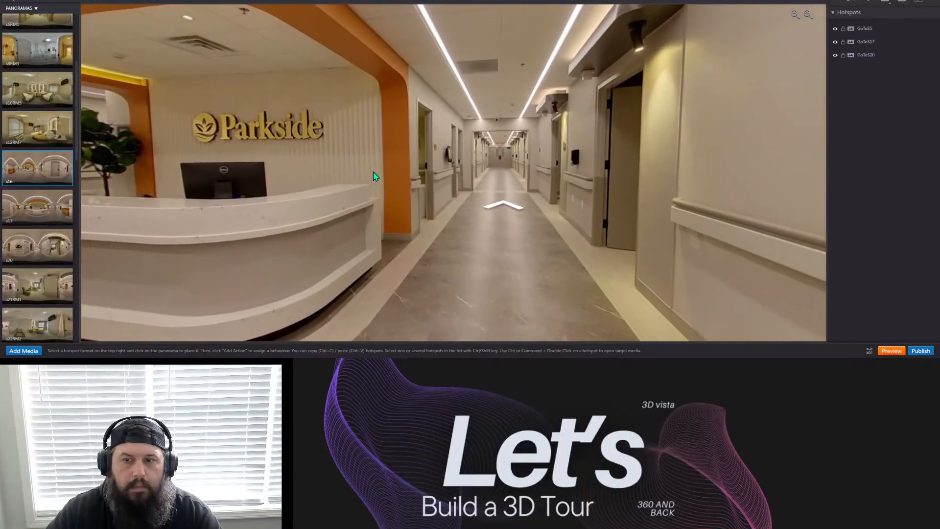
In s20, set the s16 return arrow on the corridor floor beside the reception desk.
{"action": "left_click", "coordinate": [50, 253]}
{"action": "left_click_drag", "start_coordinate": [614, 214], "coordinate": [506, 203]}
{"action": "left_click", "coordinate": [470, 184]}
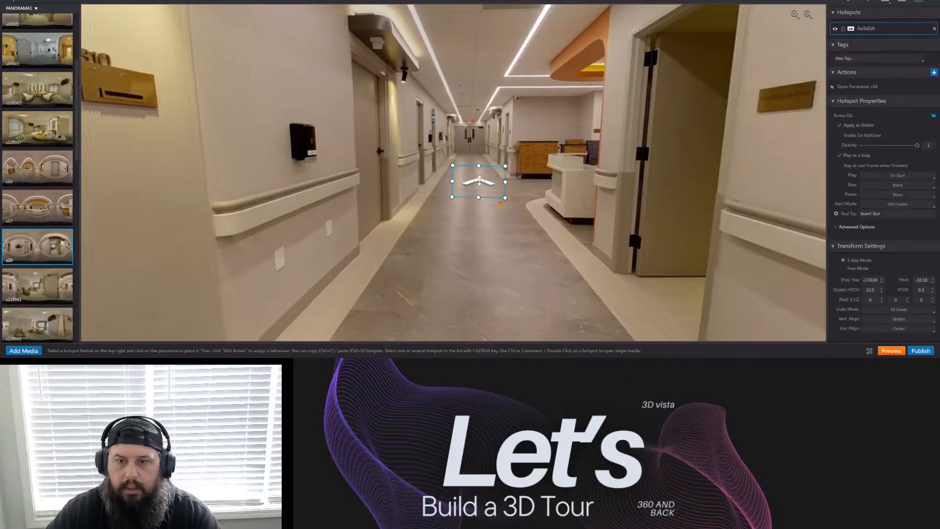
{"action": "left_click", "coordinate": [463, 252]}
Link s20 to s21RM1 with a door hotspot in the patient room doorway, placing the return hotspot in the corridor outside the room in s21RM1.
{"action": "left_click_drag", "start_coordinate": [464, 252], "coordinate": [640, 257]}
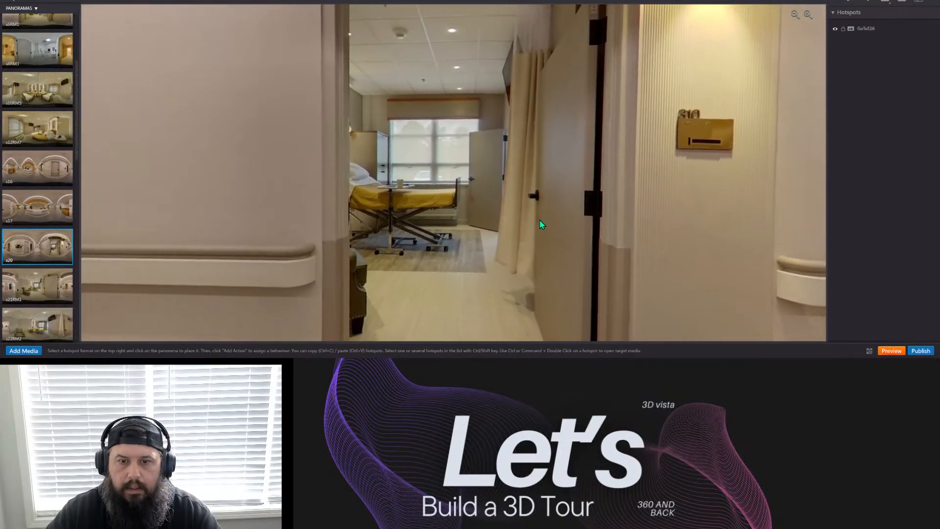
{"action": "left_click_drag", "start_coordinate": [539, 219], "coordinate": [491, 228]}
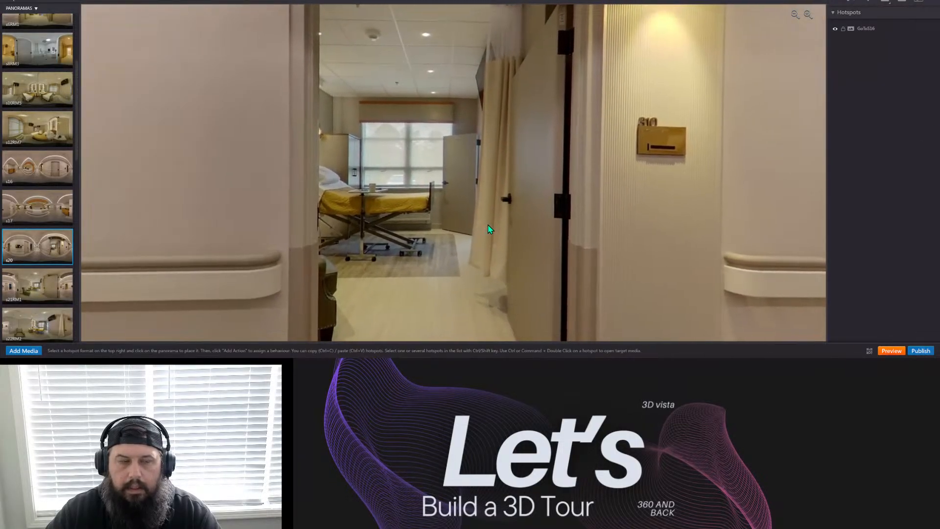
{"action": "left_click", "coordinate": [28, 304]}
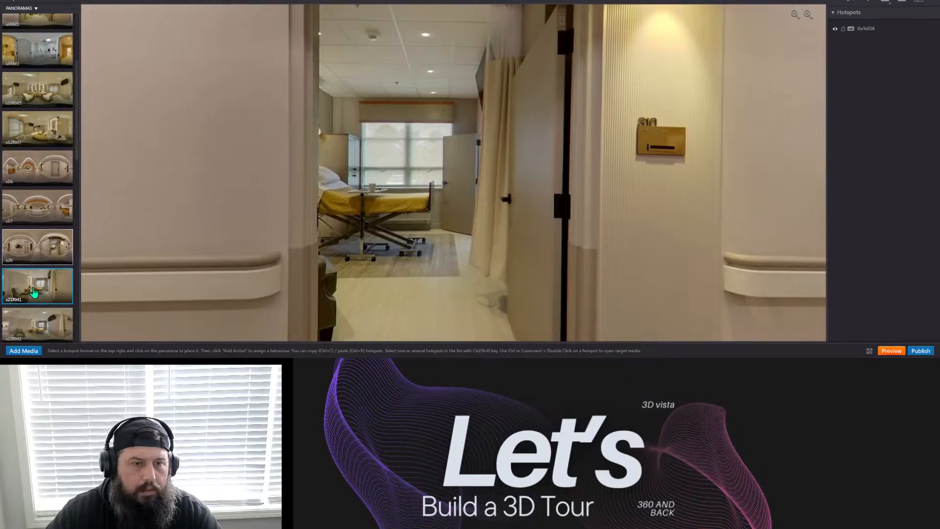
{"action": "left_click", "coordinate": [434, 174]}
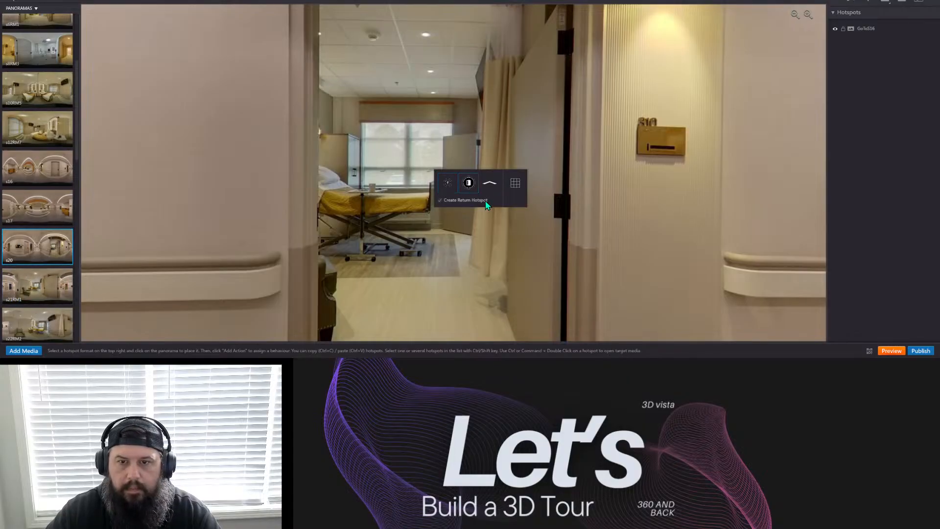
{"action": "left_click", "coordinate": [463, 184]}
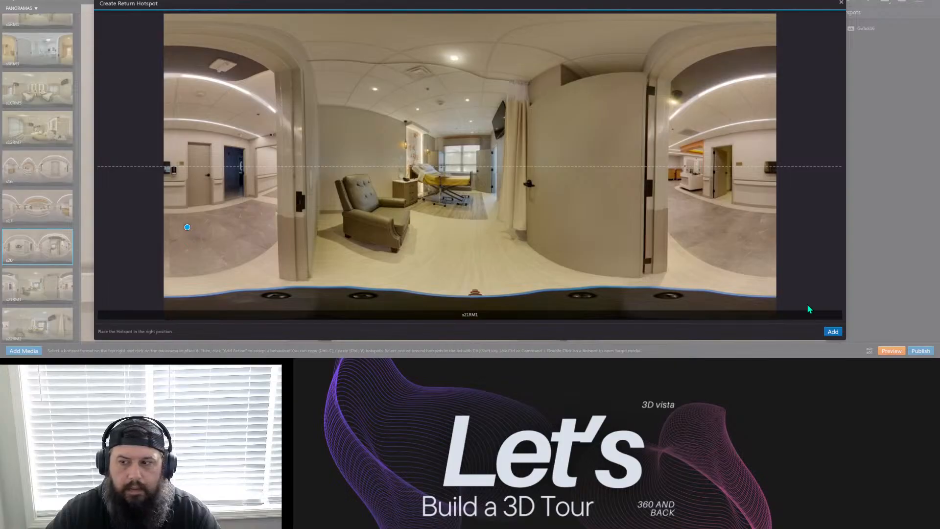
{"action": "left_click", "coordinate": [833, 332]}
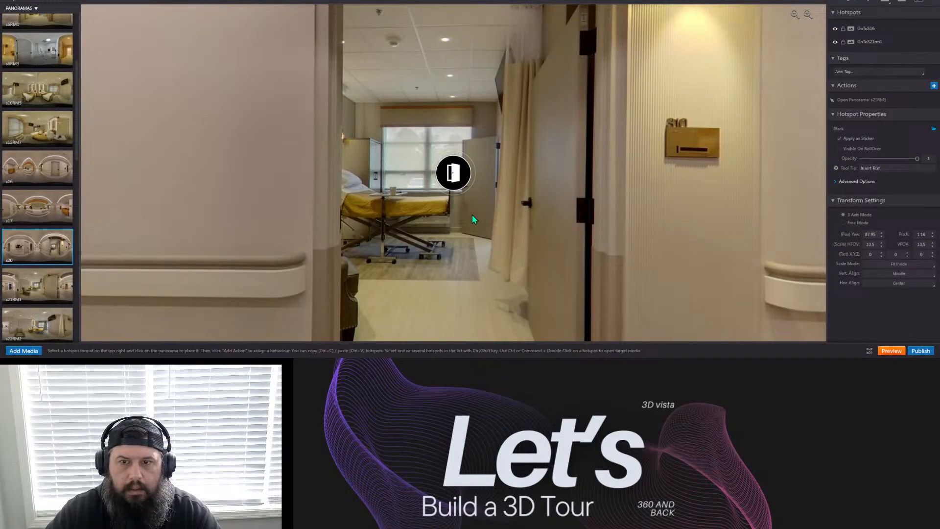
In s21RM1, move the s20 return door hotspot up from the floor to the far side of the corridor opposite the doorway.
{"action": "left_click_drag", "start_coordinate": [457, 279], "coordinate": [338, 256]}
{"action": "left_click_drag", "start_coordinate": [206, 259], "coordinate": [264, 259]}
{"action": "left_click", "coordinate": [16, 292]}
{"action": "left_click_drag", "start_coordinate": [151, 288], "coordinate": [863, 255]}
{"action": "left_click_drag", "start_coordinate": [235, 259], "coordinate": [541, 266]}
{"action": "left_click", "coordinate": [465, 193]}
{"action": "mouse_move", "coordinate": [485, 261]}
{"action": "left_mouse_down"}
{"action": "mouse_move", "coordinate": [465, 193]}
{"action": "mouse_move", "coordinate": [478, 272]}
{"action": "left_mouse_up"}
{"action": "scroll", "coordinate": [462, 260], "scroll_direction": "down", "scroll_amount": 5}
{"action": "left_click_drag", "start_coordinate": [463, 223], "coordinate": [439, 147]}
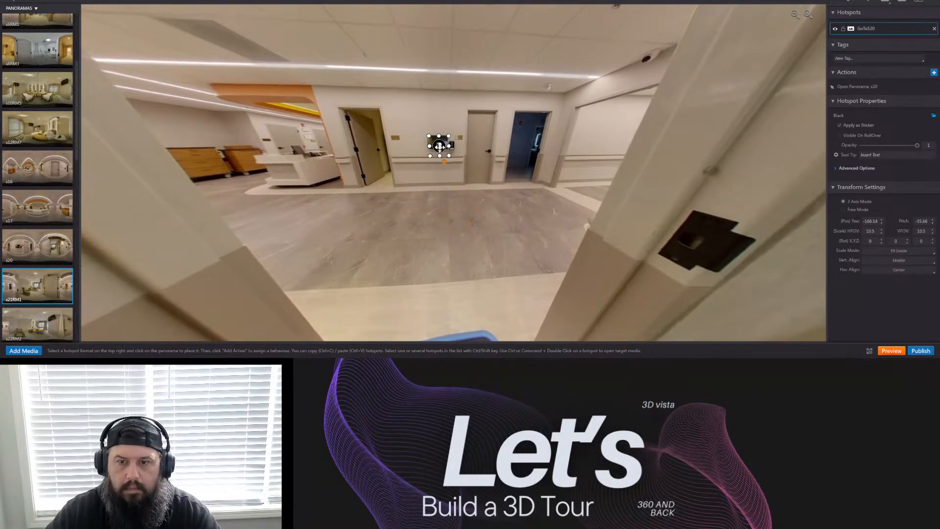
{"action": "left_click_drag", "start_coordinate": [479, 192], "coordinate": [497, 253]}
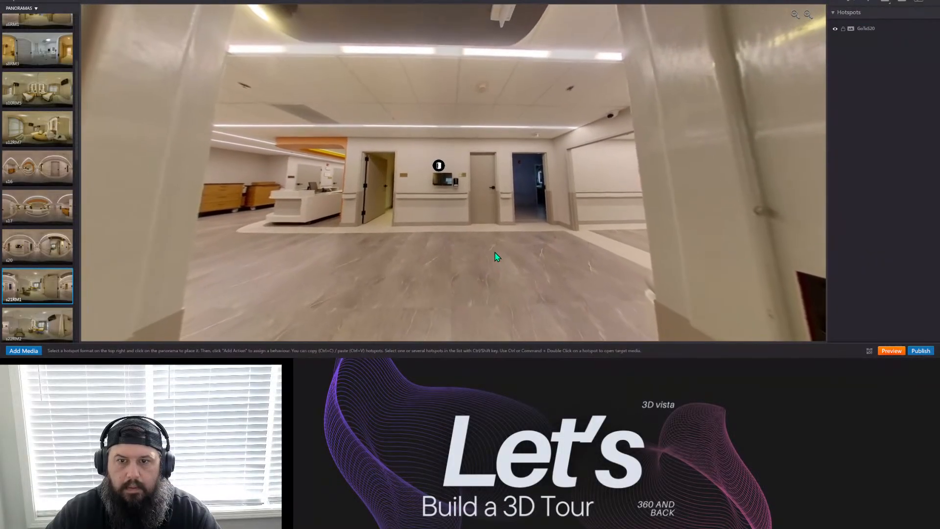
{"action": "scroll", "coordinate": [441, 206], "scroll_direction": "up", "scroll_amount": 4}
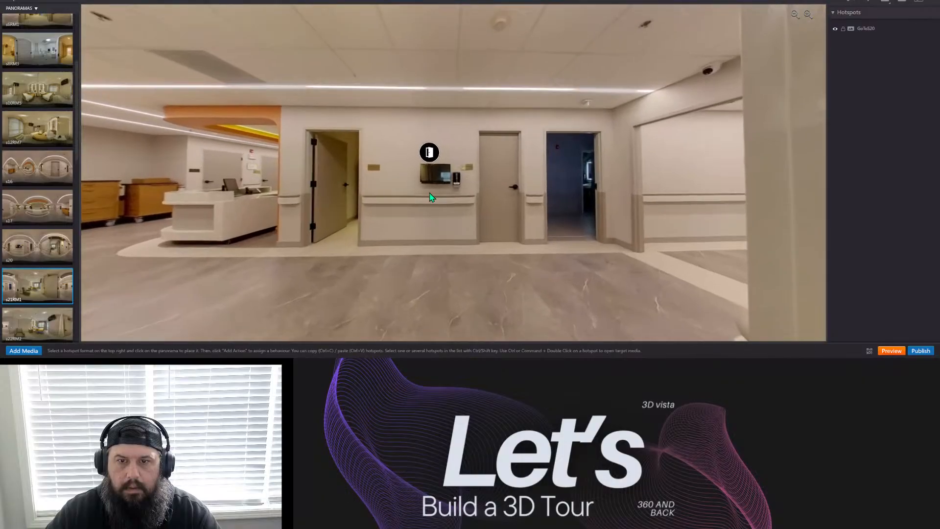
{"action": "left_click_drag", "start_coordinate": [432, 159], "coordinate": [503, 232]}
{"action": "left_click", "coordinate": [497, 263]}
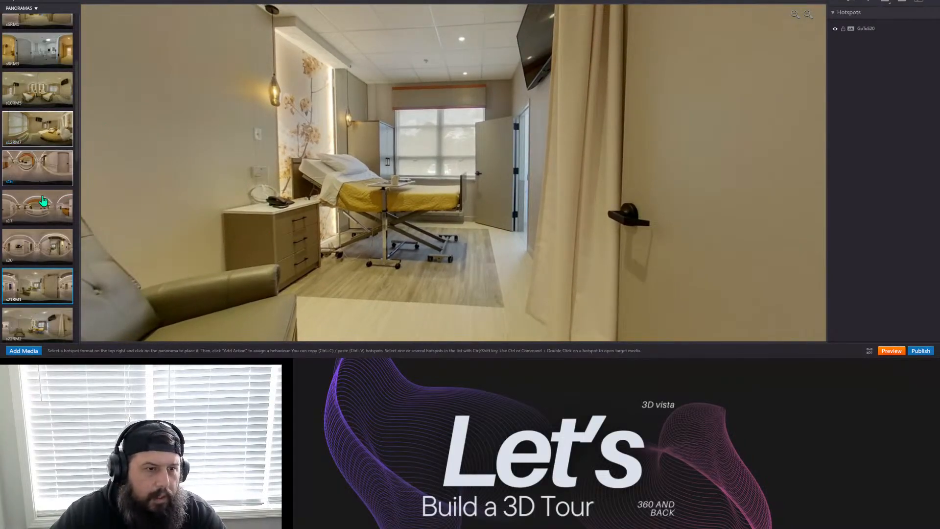
Look around s22RM2 and s23RM3 to compare the patient room panoramas from different positions.
{"action": "scroll", "coordinate": [47, 277], "scroll_direction": "down", "scroll_amount": 1}
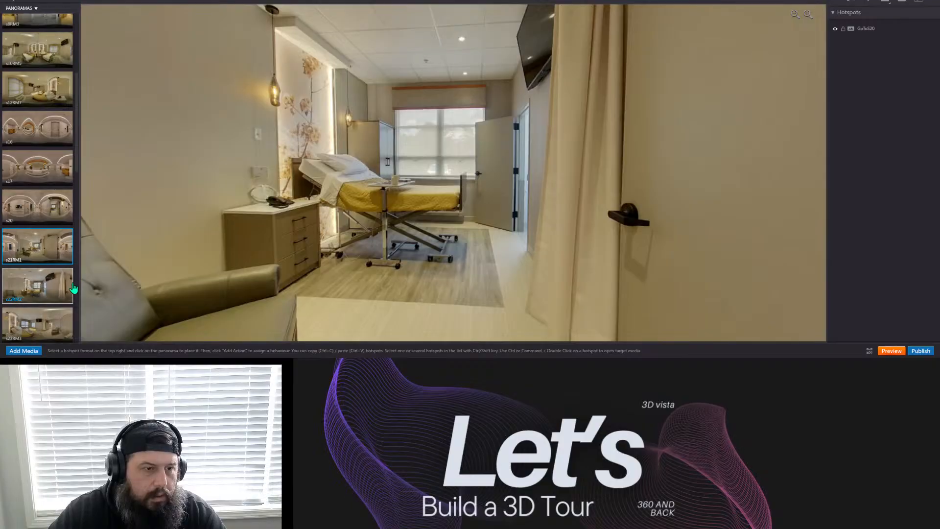
{"action": "left_click", "coordinate": [41, 292]}
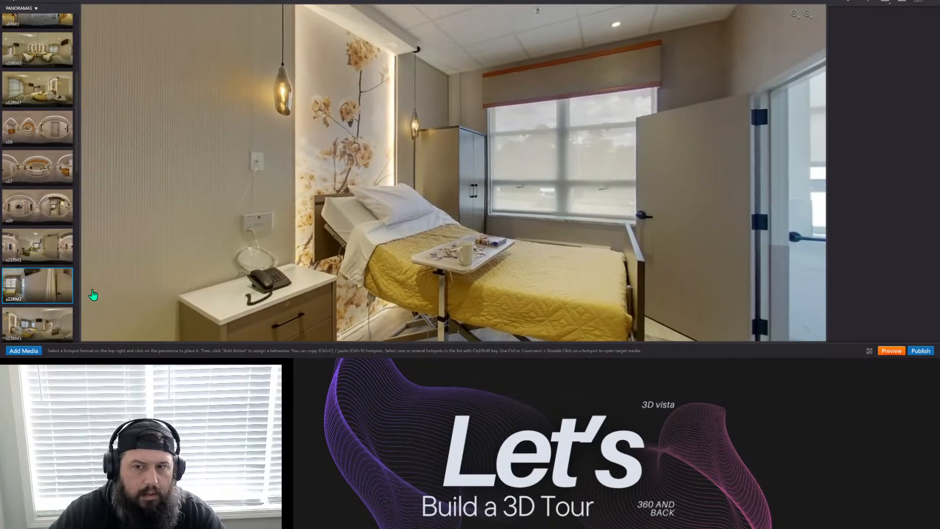
{"action": "left_click_drag", "start_coordinate": [744, 243], "coordinate": [539, 203]}
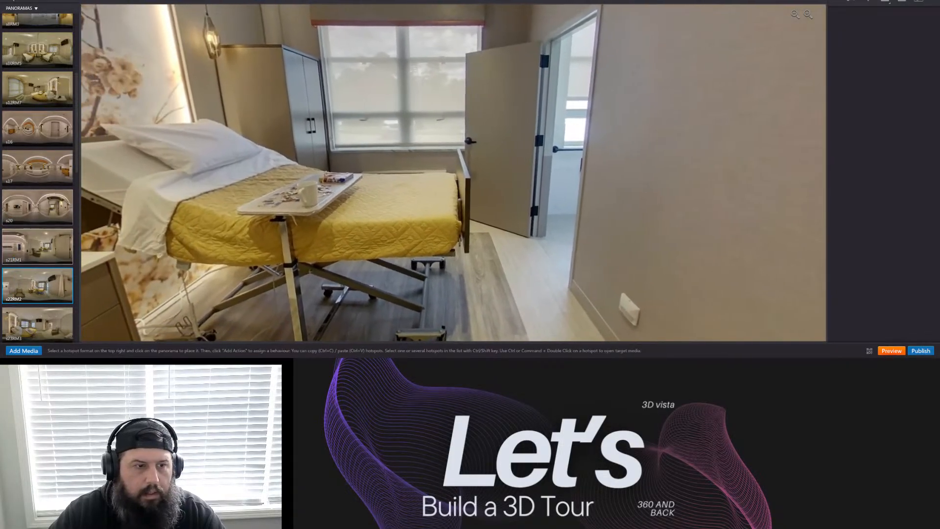
{"action": "left_click", "coordinate": [37, 323]}
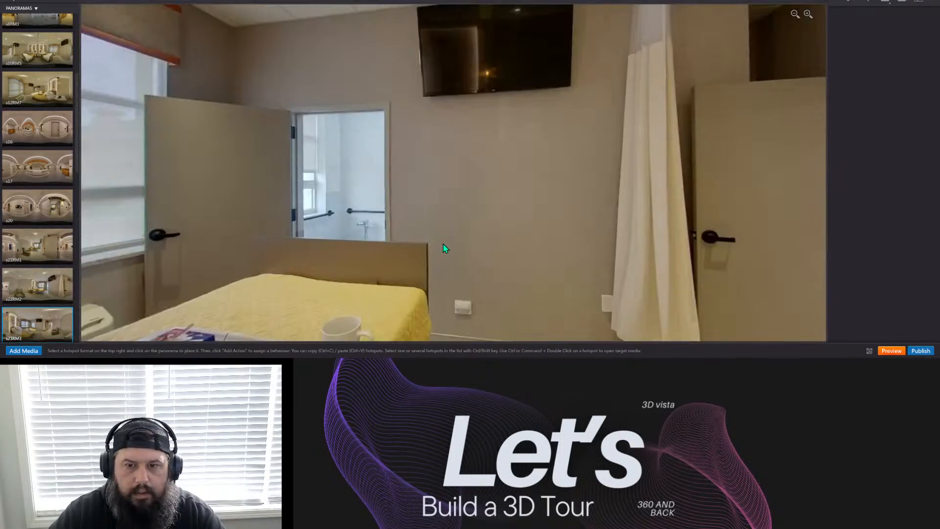
{"action": "left_click_drag", "start_coordinate": [444, 248], "coordinate": [410, 162]}
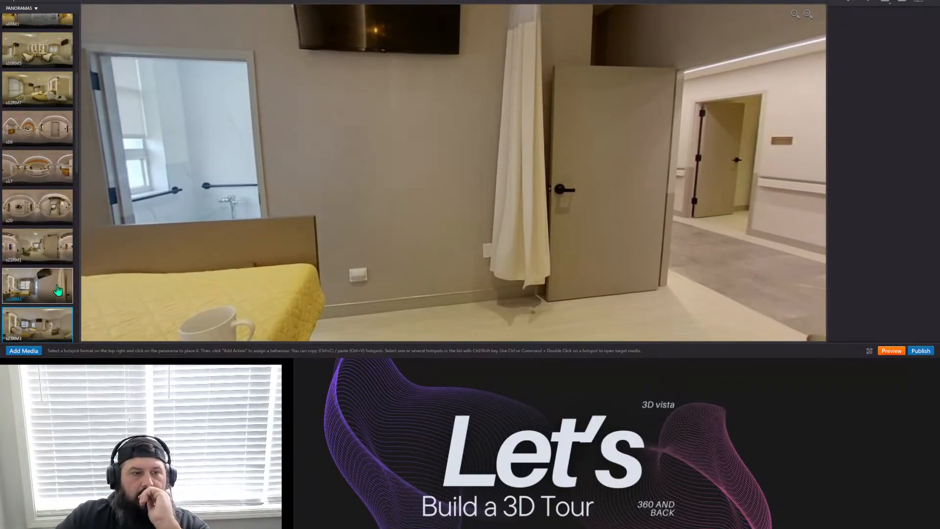
{"action": "left_click", "coordinate": [38, 289]}
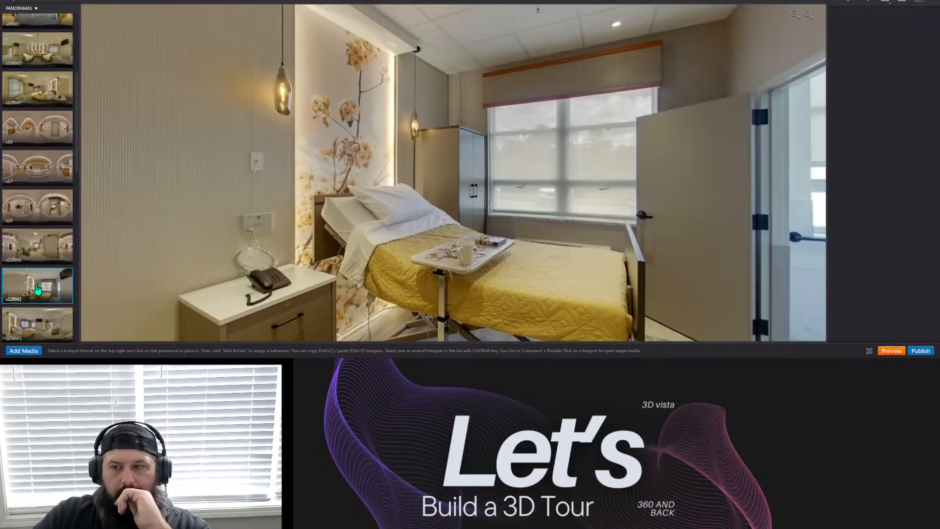
{"action": "left_click_drag", "start_coordinate": [673, 262], "coordinate": [500, 177]}
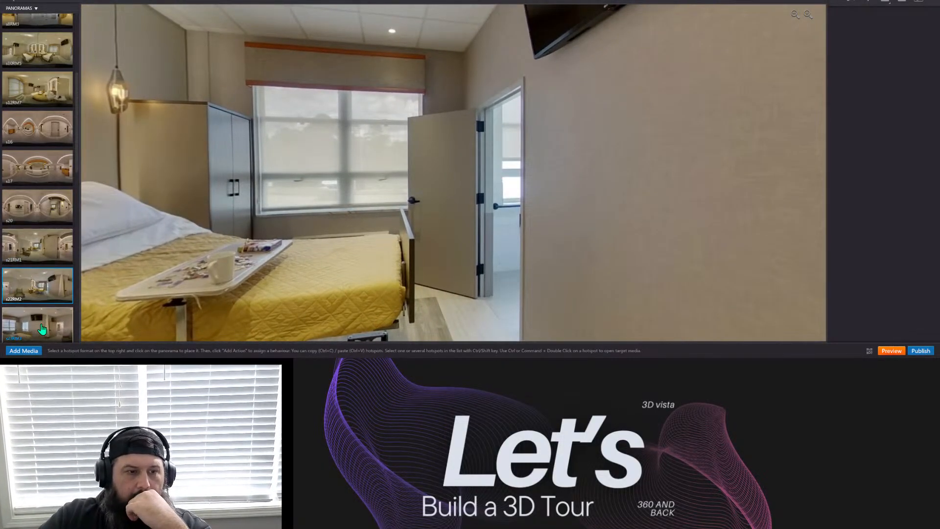
{"action": "scroll", "coordinate": [46, 304], "scroll_direction": "down", "scroll_amount": 2}
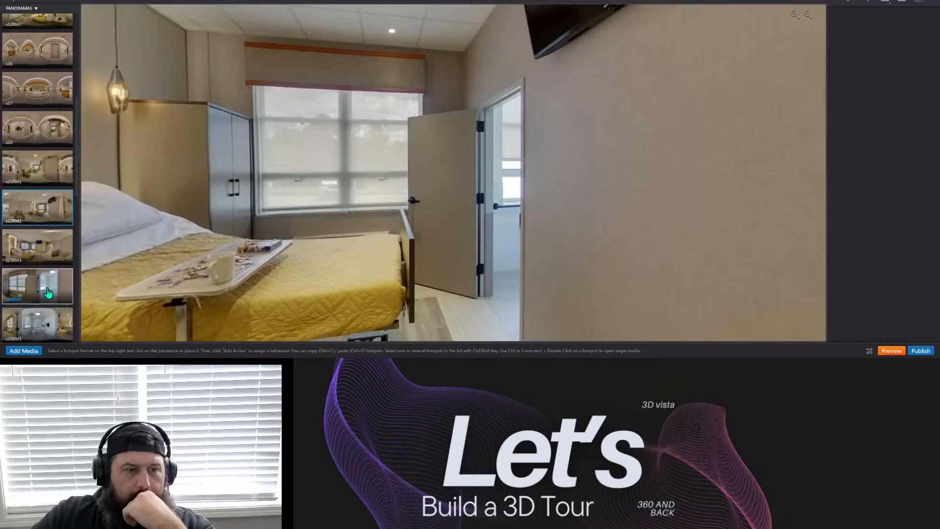
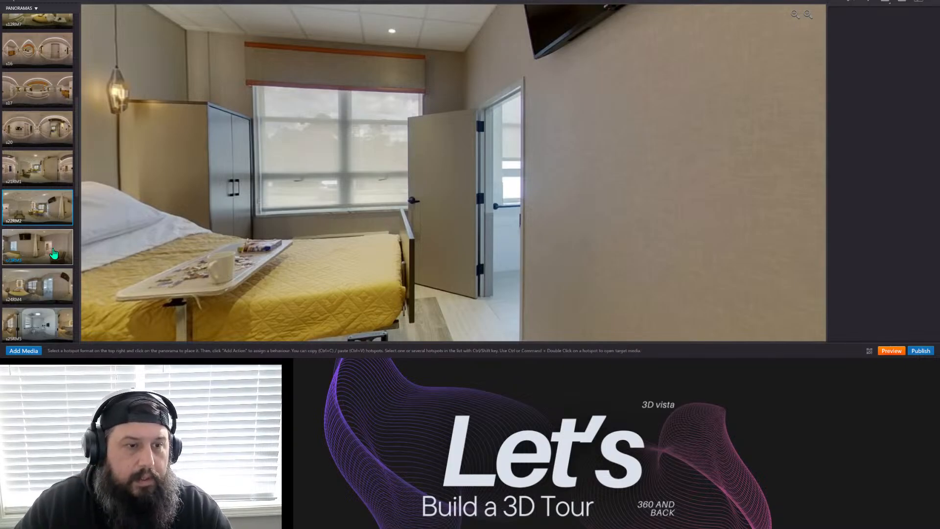
Link s21RM1 to s22RM2 with an arrow hotspot in front of the bed, placing the return hotspot near the room doorway in s22RM2.
{"action": "left_click", "coordinate": [40, 174]}
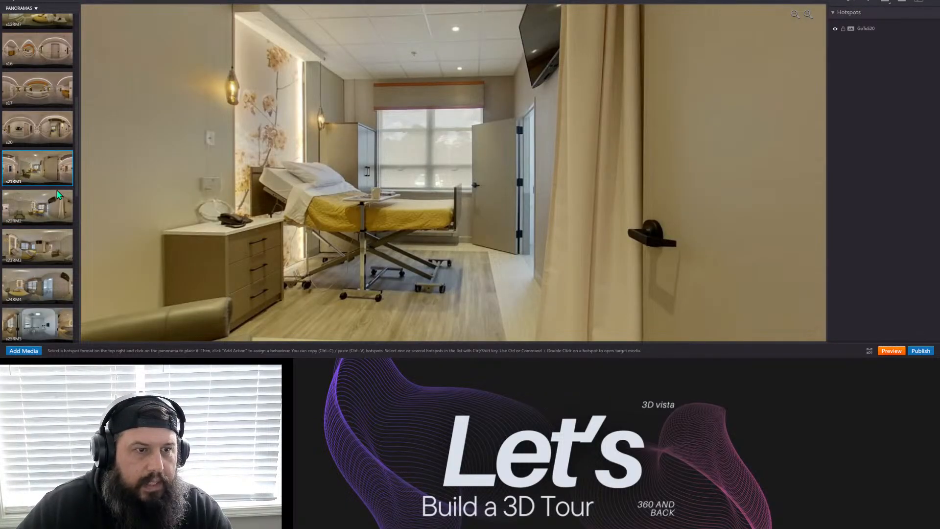
{"action": "left_click_drag", "start_coordinate": [57, 194], "coordinate": [420, 195]}
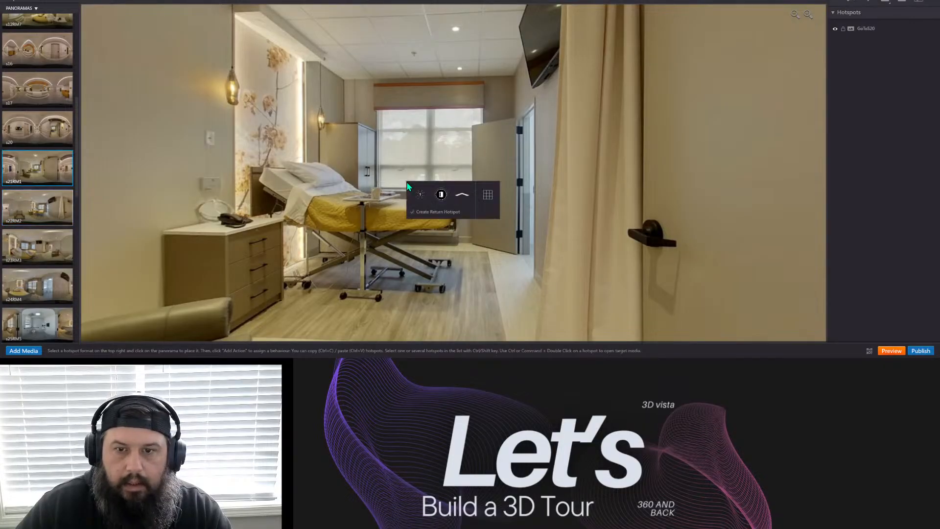
{"action": "left_click", "coordinate": [454, 196]}
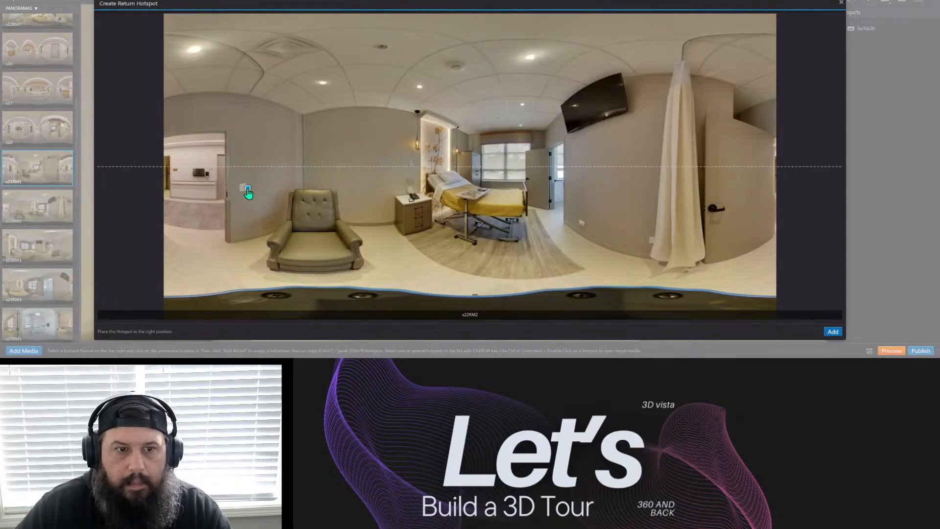
{"action": "left_click", "coordinate": [833, 331]}
{"action": "left_click_drag", "start_coordinate": [474, 240], "coordinate": [430, 233]}
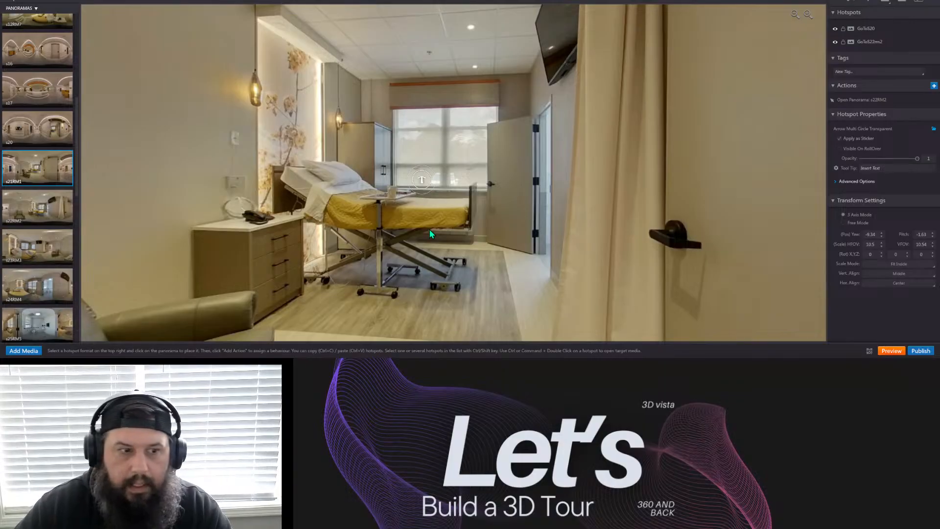
In s22RM2, raise the s21RM1 return arrow slightly on the corridor wall seen through the doorway.
{"action": "left_click", "coordinate": [48, 215]}
{"action": "left_click_drag", "start_coordinate": [517, 209], "coordinate": [69, 165]}
{"action": "left_click_drag", "start_coordinate": [179, 167], "coordinate": [289, 168]}
{"action": "left_click", "coordinate": [450, 185]}
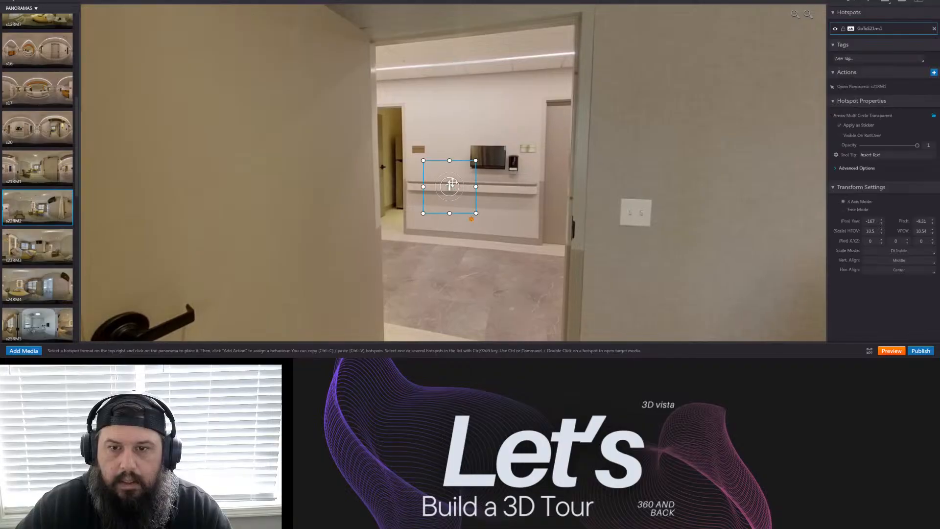
{"action": "left_click_drag", "start_coordinate": [451, 185], "coordinate": [451, 181]}
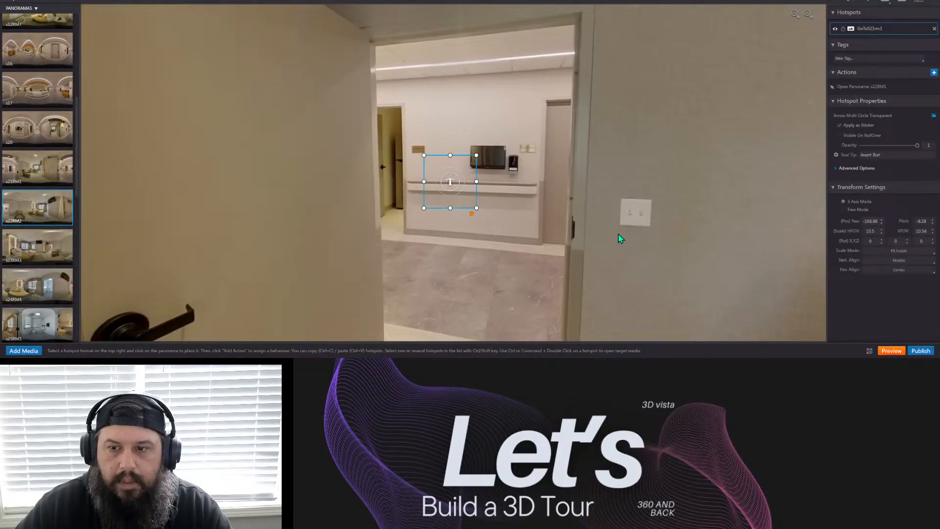
Examine the armchair and doorway areas in s22RM2 and s21RM1 against the room entrance seen from s20.
{"action": "left_click_drag", "start_coordinate": [615, 237], "coordinate": [461, 110]}
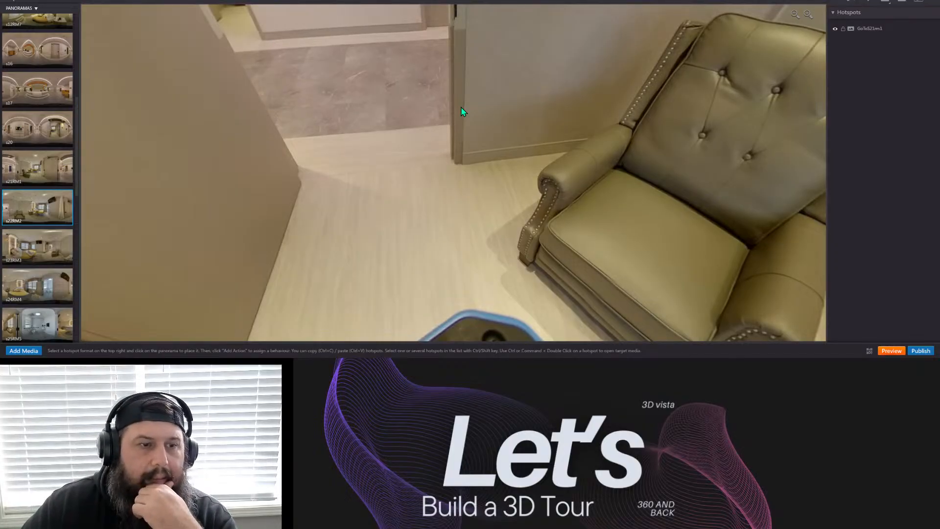
{"action": "left_click_drag", "start_coordinate": [462, 109], "coordinate": [210, 231]}
{"action": "left_click_drag", "start_coordinate": [602, 208], "coordinate": [344, 201]}
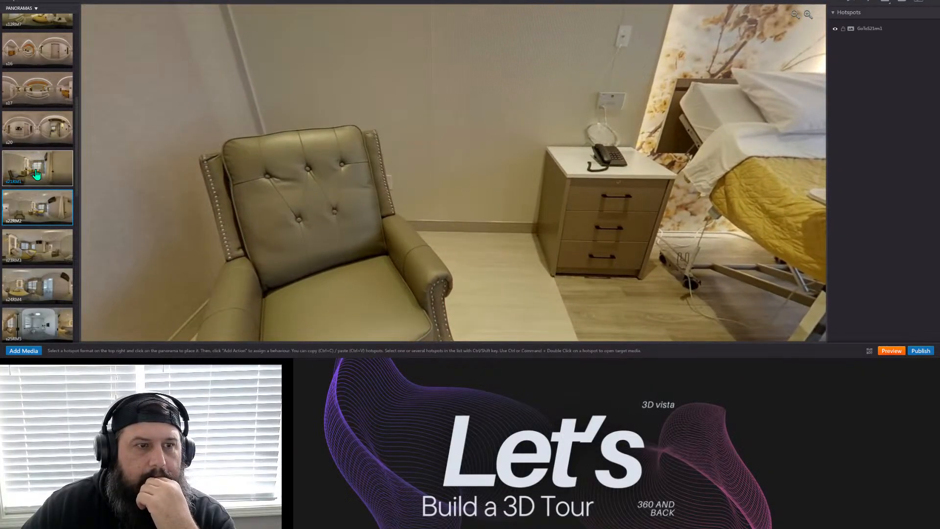
{"action": "left_click", "coordinate": [37, 174]}
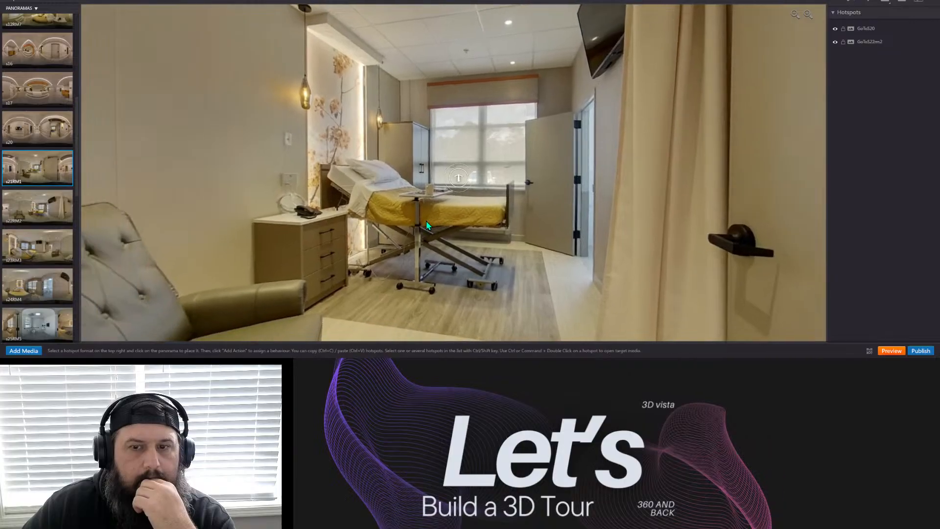
{"action": "left_click_drag", "start_coordinate": [425, 221], "coordinate": [482, 110]}
{"action": "left_click_drag", "start_coordinate": [237, 203], "coordinate": [624, 190]}
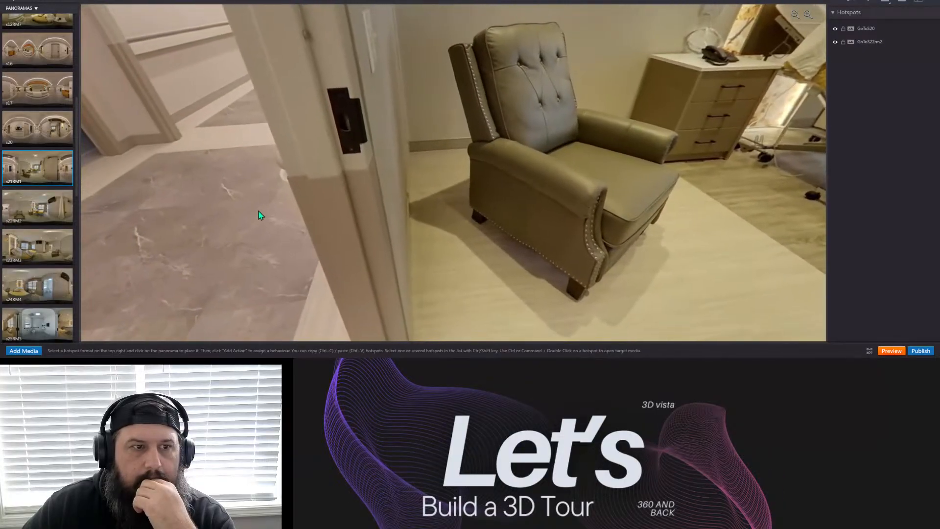
{"action": "left_click", "coordinate": [57, 133]}
{"action": "left_click_drag", "start_coordinate": [344, 194], "coordinate": [483, 233]}
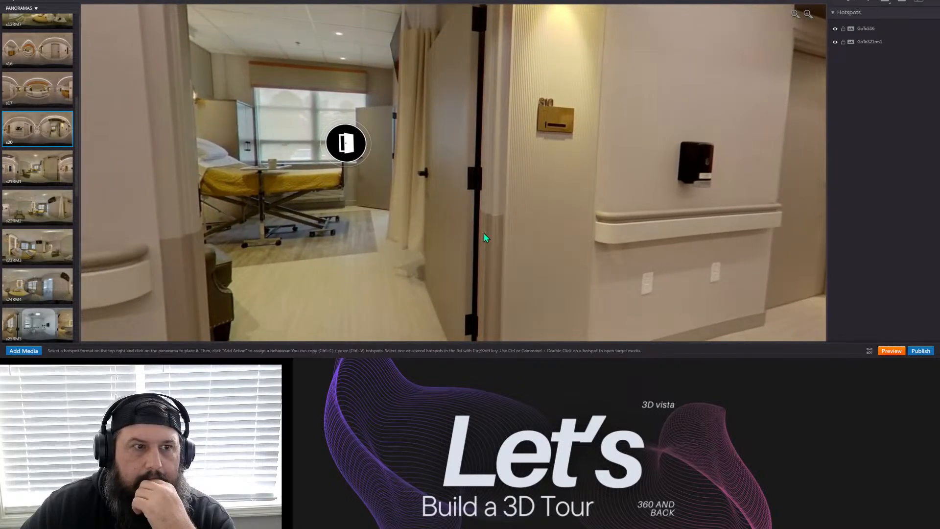
Compare the bed and armchair view in s21RM1 with the doorway view in s22RM2 for overlapping coverage.
{"action": "left_click", "coordinate": [18, 171]}
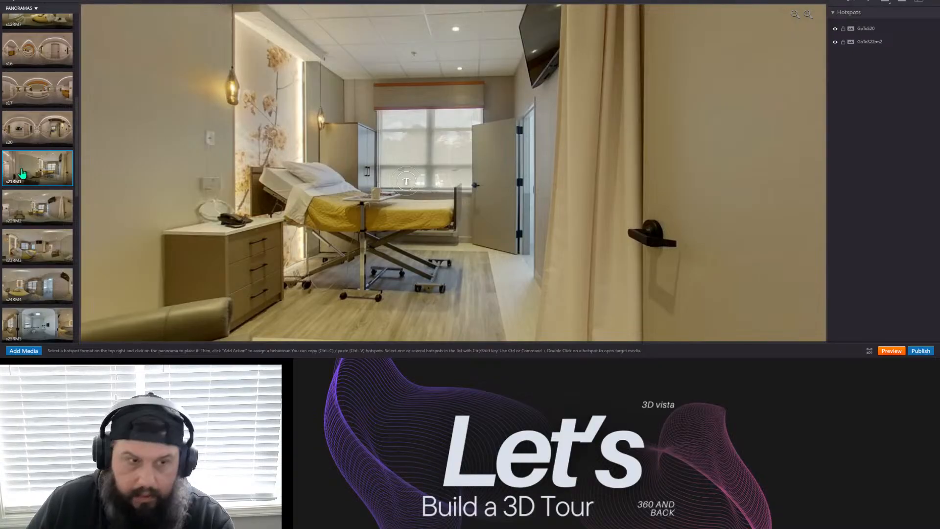
{"action": "left_click", "coordinate": [47, 209]}
{"action": "left_click_drag", "start_coordinate": [485, 239], "coordinate": [93, 201]}
{"action": "left_click_drag", "start_coordinate": [505, 251], "coordinate": [254, 206]}
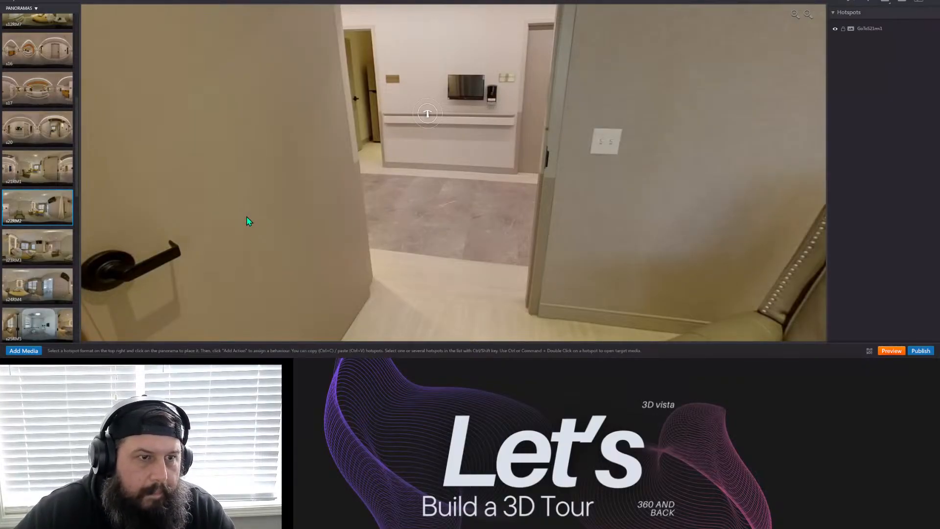
{"action": "left_click", "coordinate": [44, 168]}
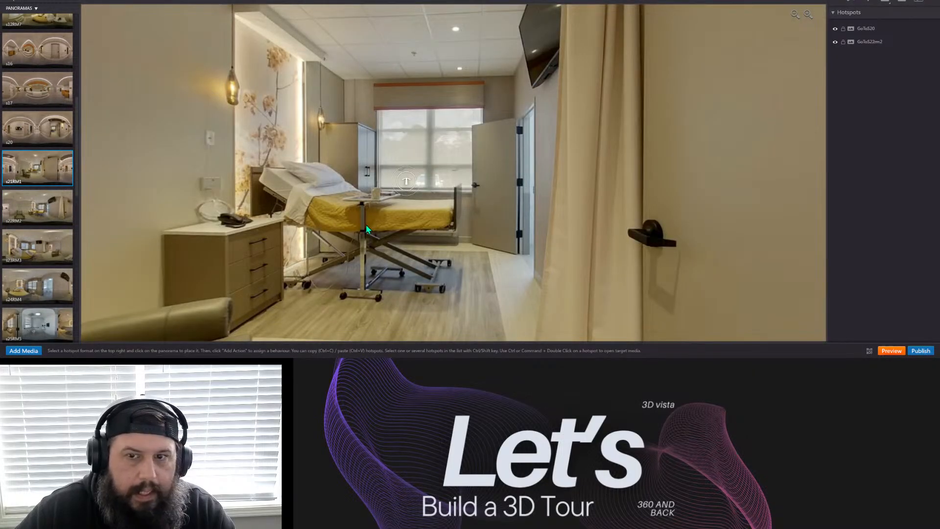
{"action": "left_click_drag", "start_coordinate": [366, 224], "coordinate": [545, 229]}
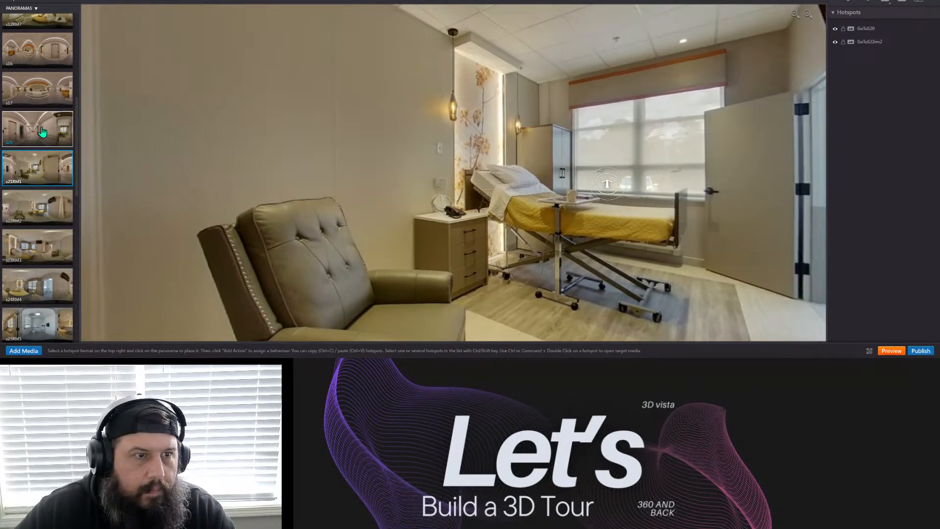
{"action": "left_click_drag", "start_coordinate": [551, 225], "coordinate": [404, 217]}
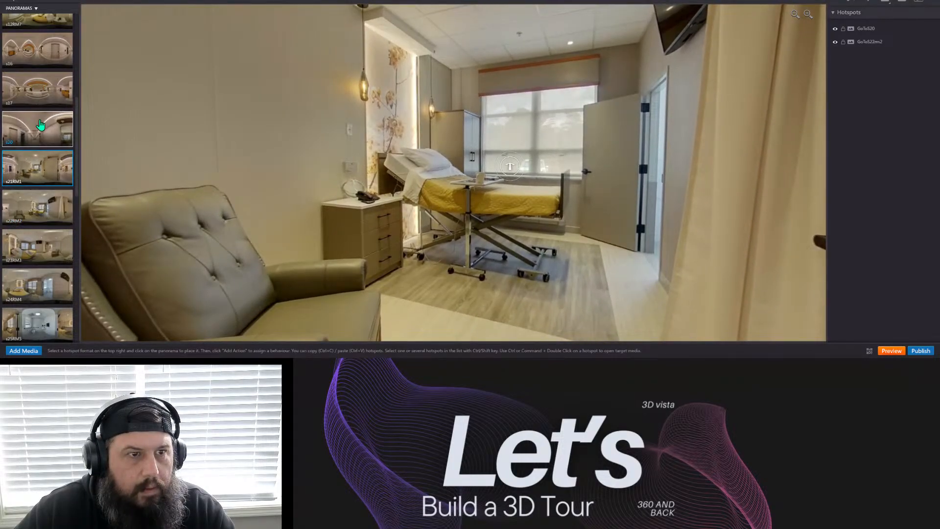
In s20, delete the door hotspot that leads to s21RM1.
{"action": "left_click", "coordinate": [39, 133]}
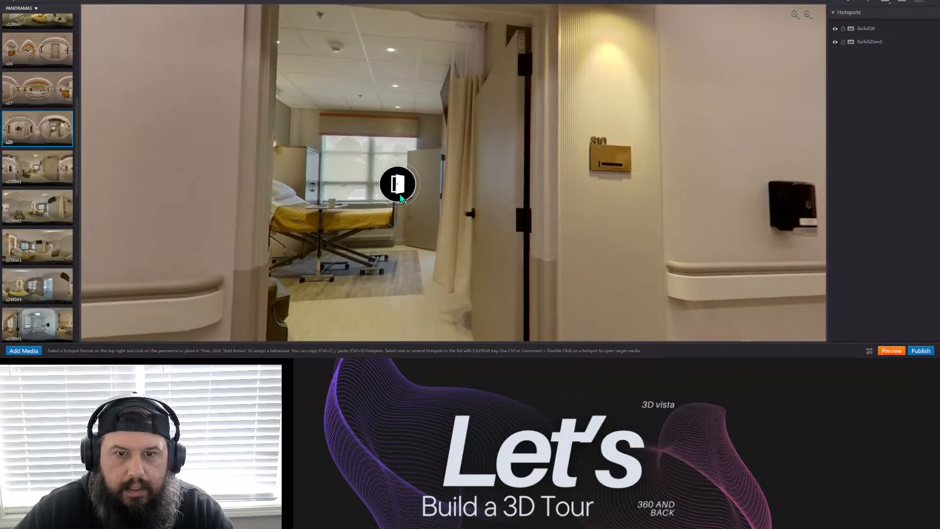
{"action": "left_click", "coordinate": [397, 186]}
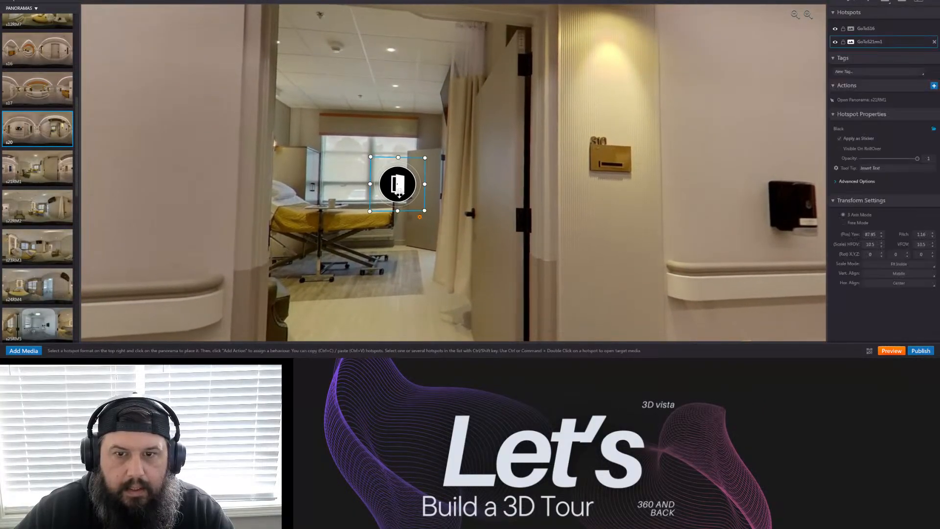
{"action": "left_click", "coordinate": [933, 42]}
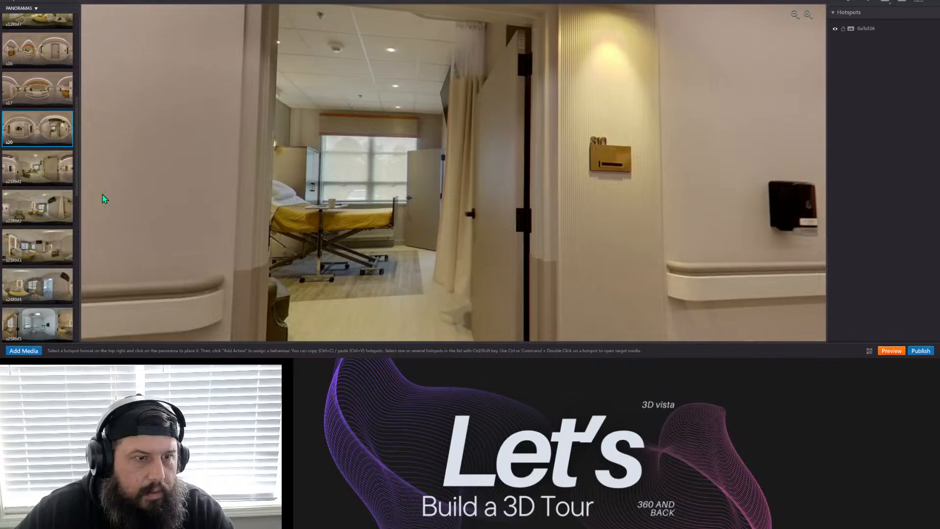
Link s20 to s22RM2 with a door hotspot in the patient room doorway, placing the return hotspot in the corridor opening in s22RM2.
{"action": "left_click_drag", "start_coordinate": [38, 206], "coordinate": [387, 203]}
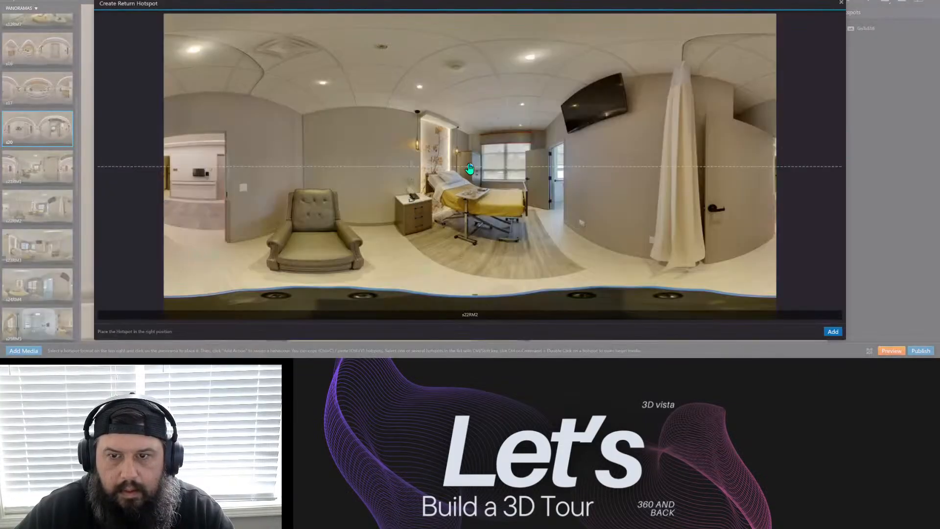
{"action": "mouse_move", "coordinate": [469, 169]}
{"action": "left_mouse_down"}
{"action": "mouse_move", "coordinate": [193, 167]}
{"action": "mouse_move", "coordinate": [193, 182]}
{"action": "mouse_move", "coordinate": [189, 169]}
{"action": "left_mouse_up"}
{"action": "left_click", "coordinate": [833, 331]}
{"action": "left_click_drag", "start_coordinate": [423, 233], "coordinate": [539, 212]}
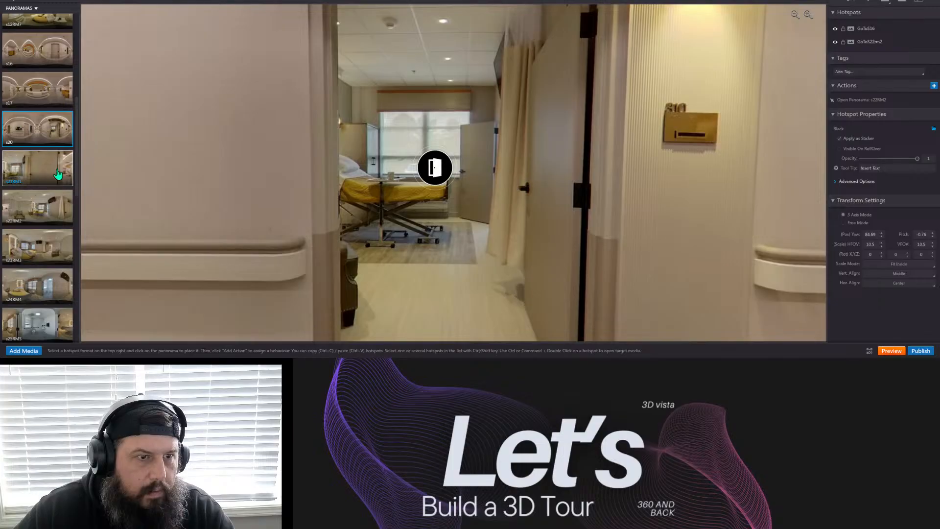
In s22RM2, delete the arrow hotspot that leads back to s21RM1.
{"action": "left_click", "coordinate": [57, 210]}
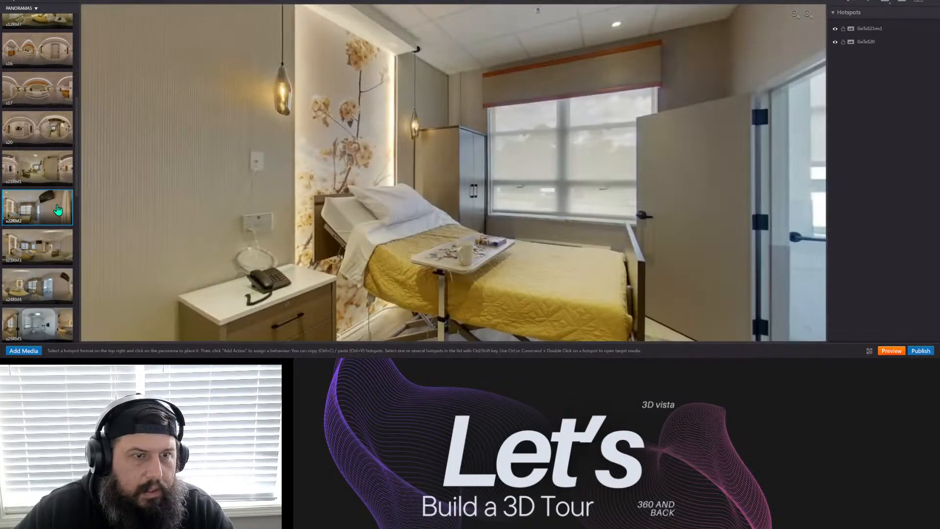
{"action": "left_click_drag", "start_coordinate": [257, 162], "coordinate": [510, 186]}
{"action": "left_click", "coordinate": [442, 154]}
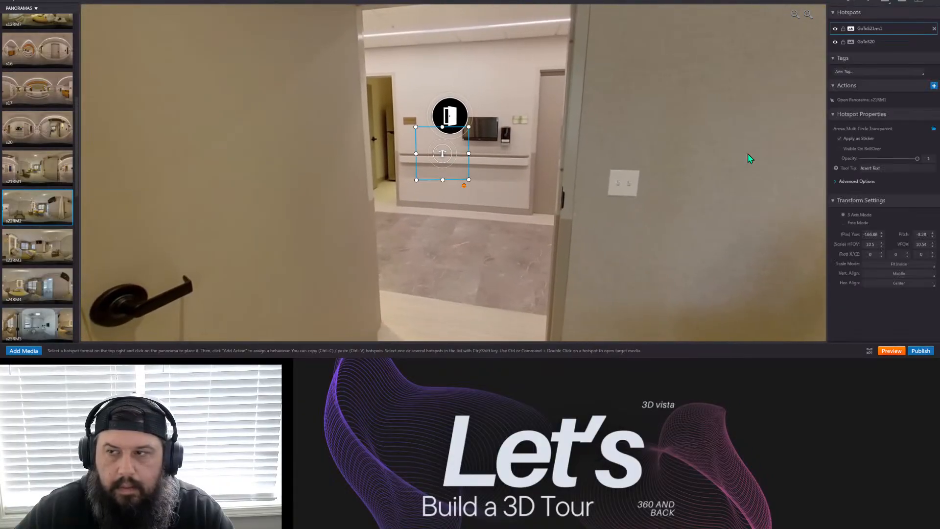
{"action": "left_click", "coordinate": [934, 30]}
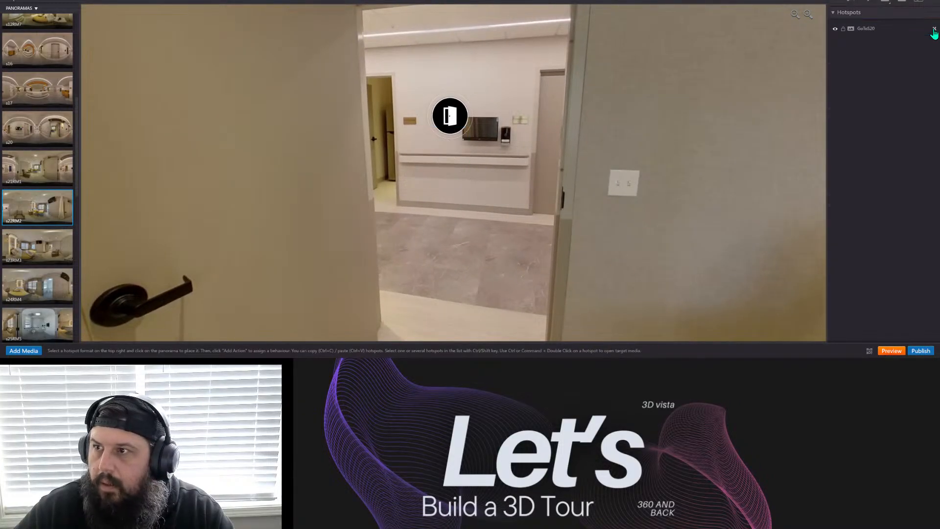
Enlarge the s20 return door hotspot in the s22RM2 doorway to about 15.7 horizontal by 14.8 vertical FOV.
{"action": "left_click", "coordinate": [460, 110]}
{"action": "left_click_drag", "start_coordinate": [453, 112], "coordinate": [453, 114]}
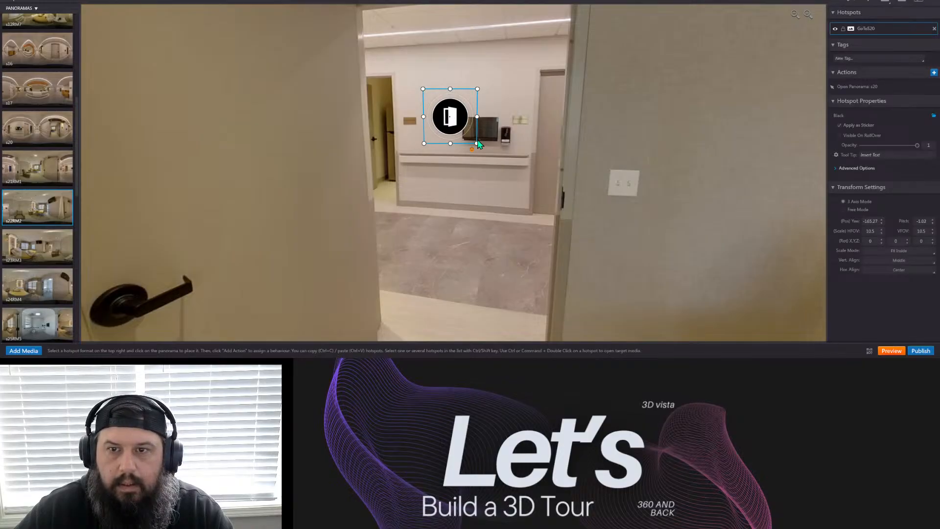
{"action": "left_click_drag", "start_coordinate": [476, 144], "coordinate": [488, 153]}
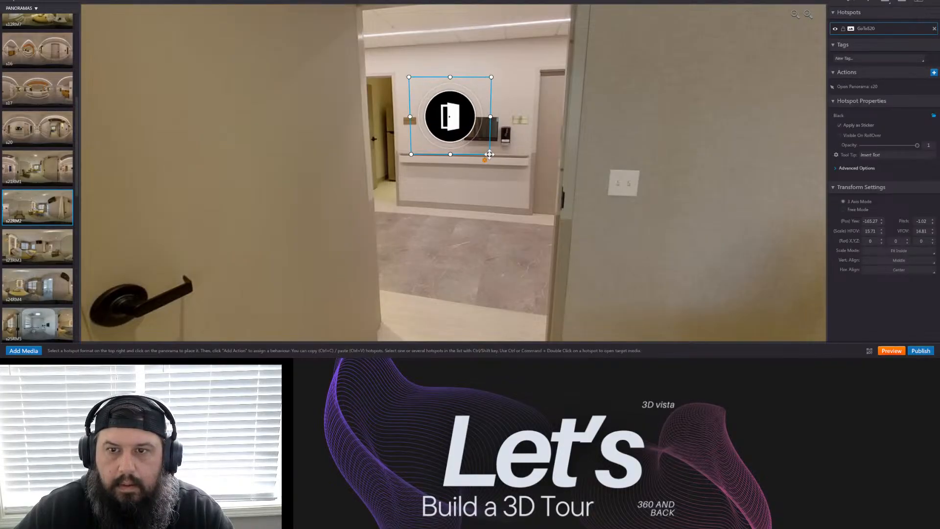
Look around s22RM2 toward its bathroom doorway, and inspect the s25RM5 bathroom panorama and its view back into the patient room.
{"action": "left_click", "coordinate": [586, 170]}
{"action": "left_click_drag", "start_coordinate": [586, 170], "coordinate": [296, 146]}
{"action": "left_click_drag", "start_coordinate": [744, 156], "coordinate": [313, 84]}
{"action": "left_click_drag", "start_coordinate": [457, 128], "coordinate": [415, 163]}
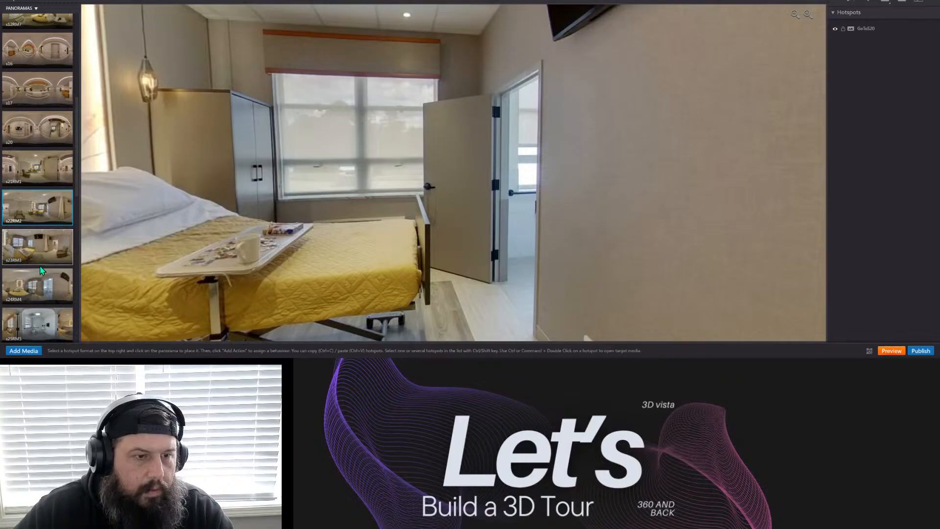
{"action": "scroll", "coordinate": [44, 271], "scroll_direction": "down", "scroll_amount": 1}
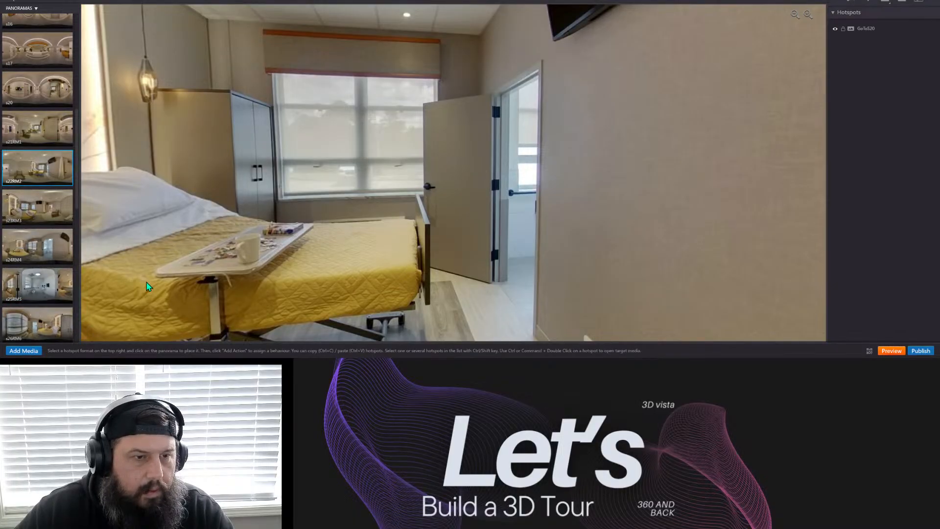
{"action": "left_click", "coordinate": [20, 284]}
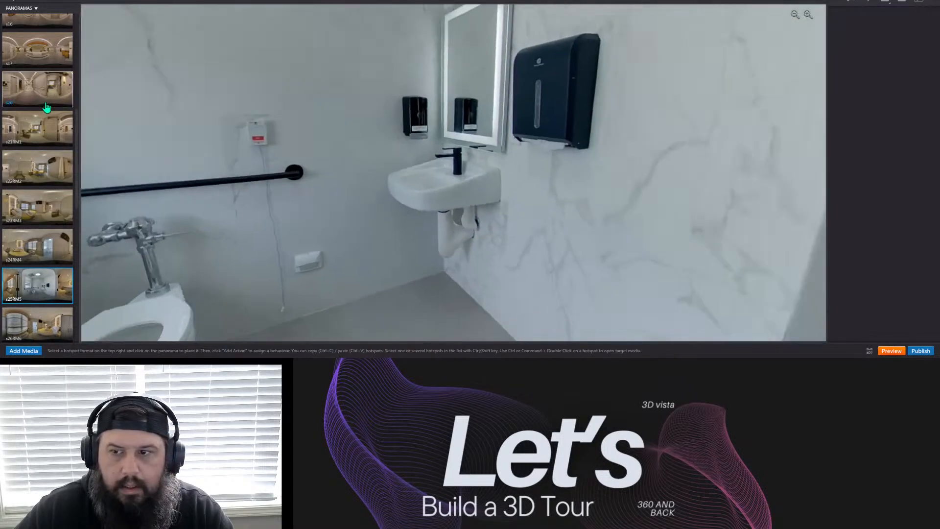
{"action": "left_click_drag", "start_coordinate": [392, 162], "coordinate": [128, 155]}
{"action": "left_click_drag", "start_coordinate": [563, 147], "coordinate": [376, 222]}
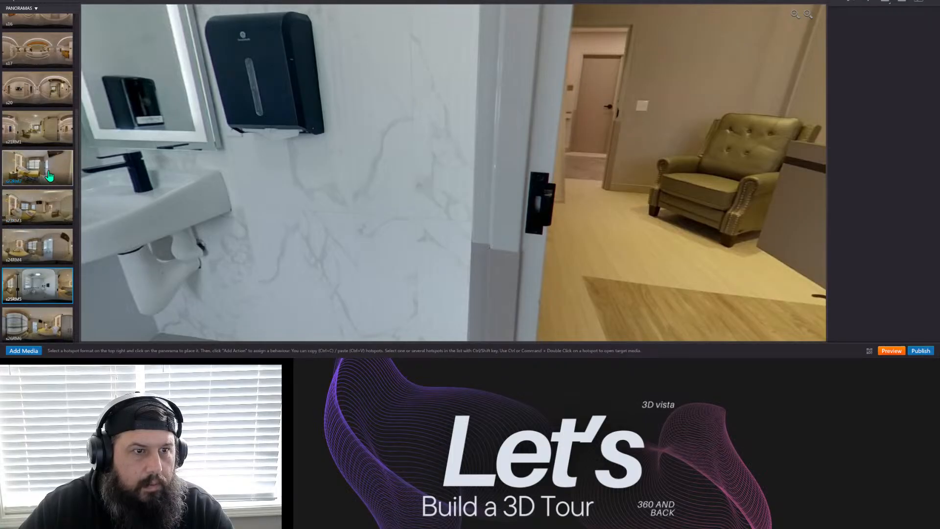
Link s22RM2 to s25RM5 with a door hotspot in the bathroom doorway, placing the return hotspot in s25RM5's opening to the patient room.
{"action": "left_click", "coordinate": [49, 175]}
{"action": "left_click_drag", "start_coordinate": [642, 213], "coordinate": [740, 169]}
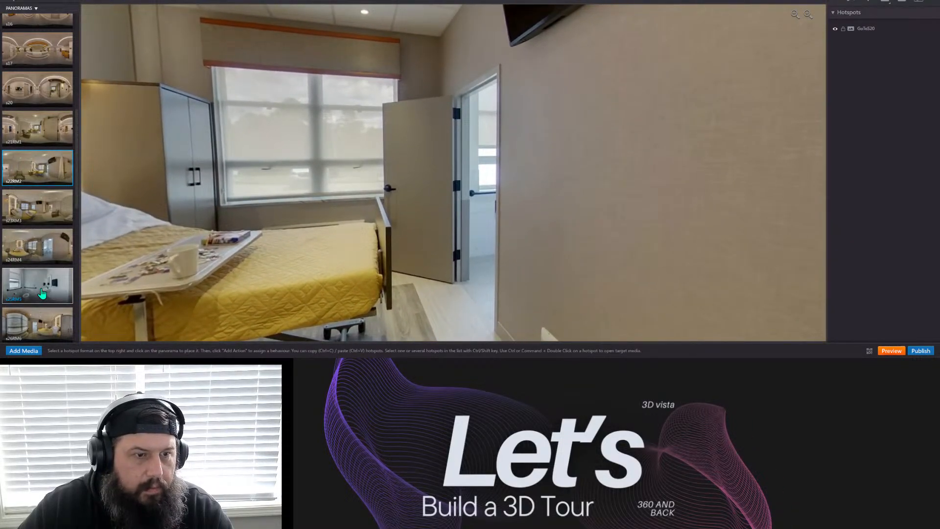
{"action": "left_click_drag", "start_coordinate": [42, 293], "coordinate": [485, 165]}
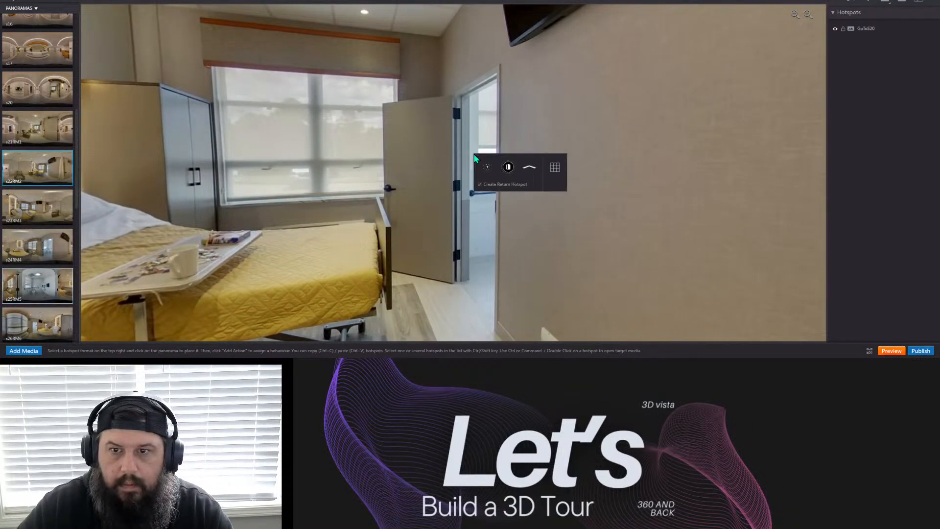
{"action": "left_click", "coordinate": [498, 168]}
{"action": "left_click_drag", "start_coordinate": [469, 169], "coordinate": [674, 182]}
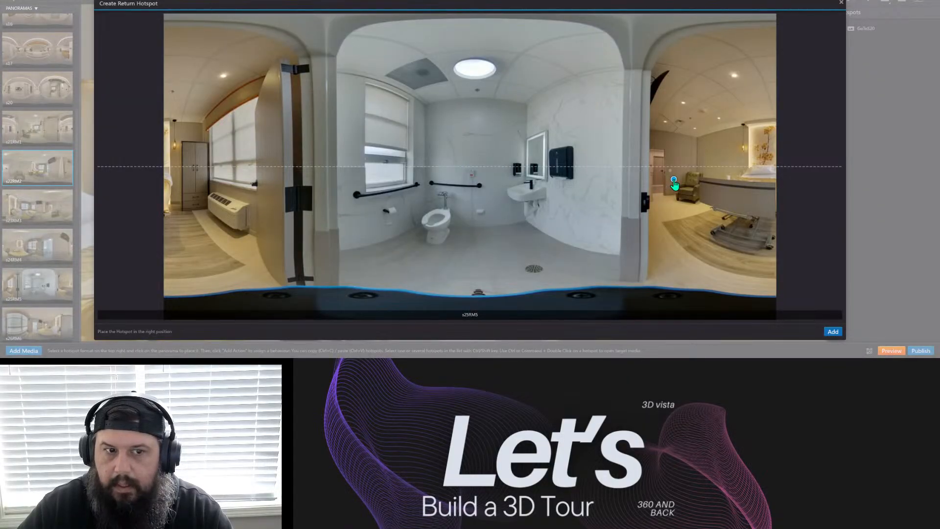
Add the return hotspot in panorama s25RM5 and move the s22RM2 door hotspot onto the open bathroom door.
{"action": "left_click", "coordinate": [833, 332]}
{"action": "left_click_drag", "start_coordinate": [474, 196], "coordinate": [412, 191]}
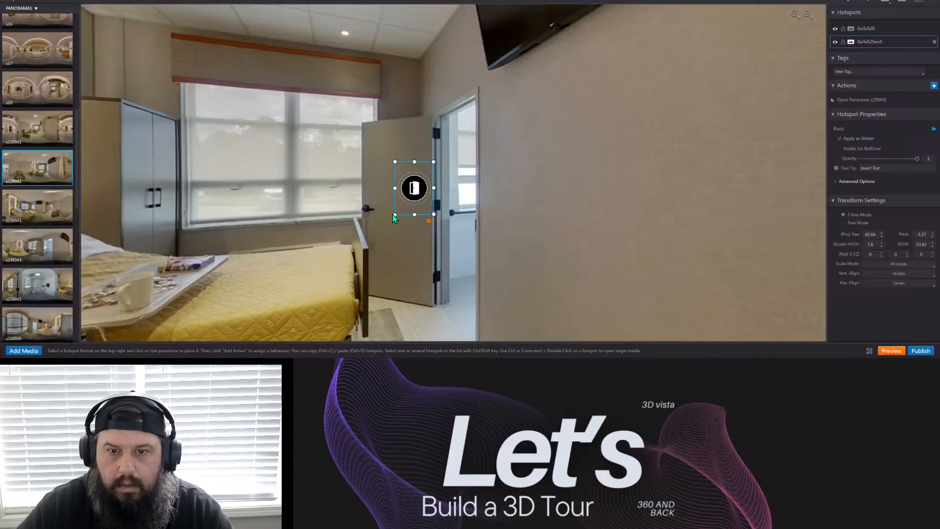
{"action": "left_click", "coordinate": [415, 233]}
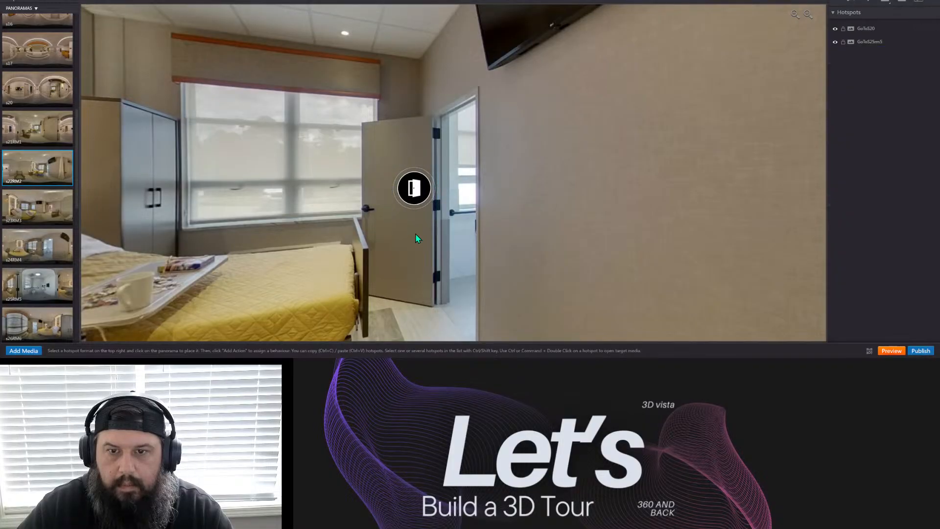
{"action": "left_click_drag", "start_coordinate": [464, 238], "coordinate": [493, 240]}
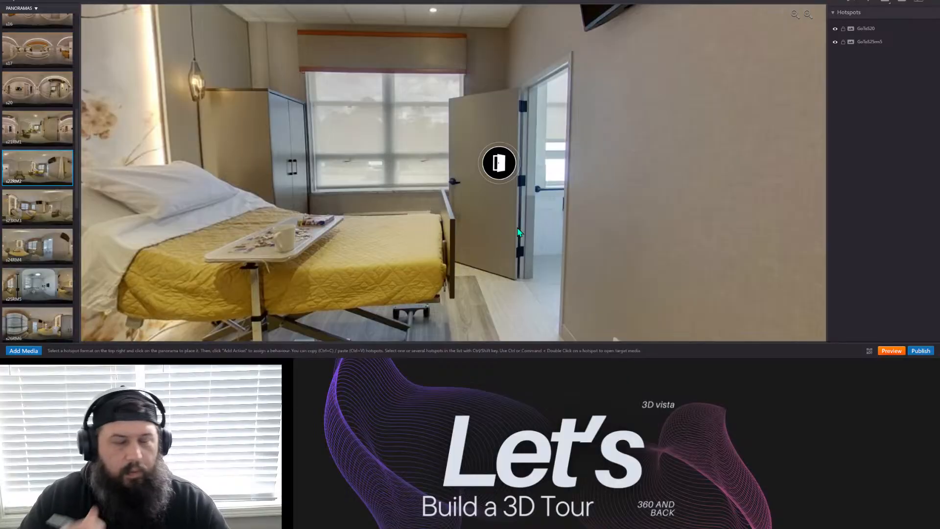
{"action": "left_click_drag", "start_coordinate": [394, 264], "coordinate": [656, 294]}
{"action": "left_click_drag", "start_coordinate": [274, 237], "coordinate": [724, 221]}
{"action": "left_click_drag", "start_coordinate": [636, 224], "coordinate": [137, 260]}
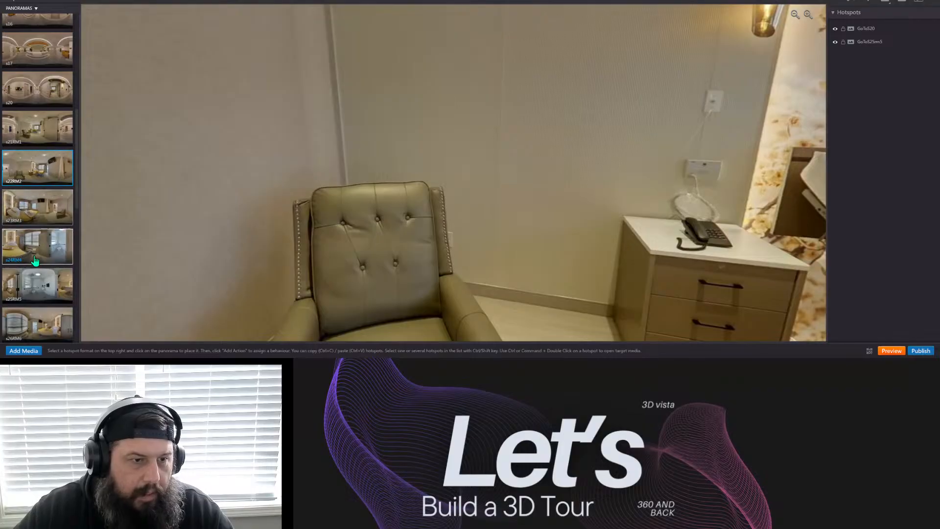
In panorama s25RM5, change the return hotspot's icon to Arrow Multi Circle Transparent and move it slightly up beside the armchair.
{"action": "left_click", "coordinate": [35, 281]}
{"action": "left_click_drag", "start_coordinate": [461, 251], "coordinate": [169, 171]}
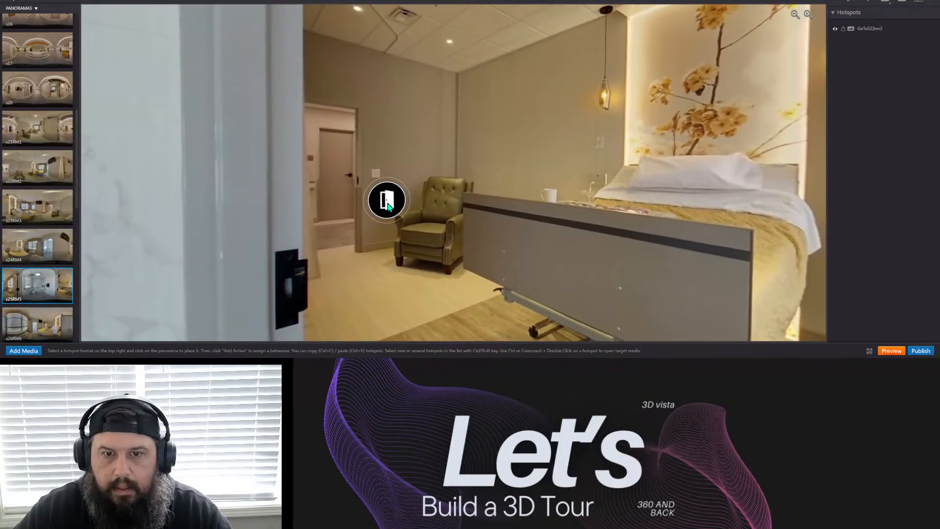
{"action": "left_click", "coordinate": [385, 201]}
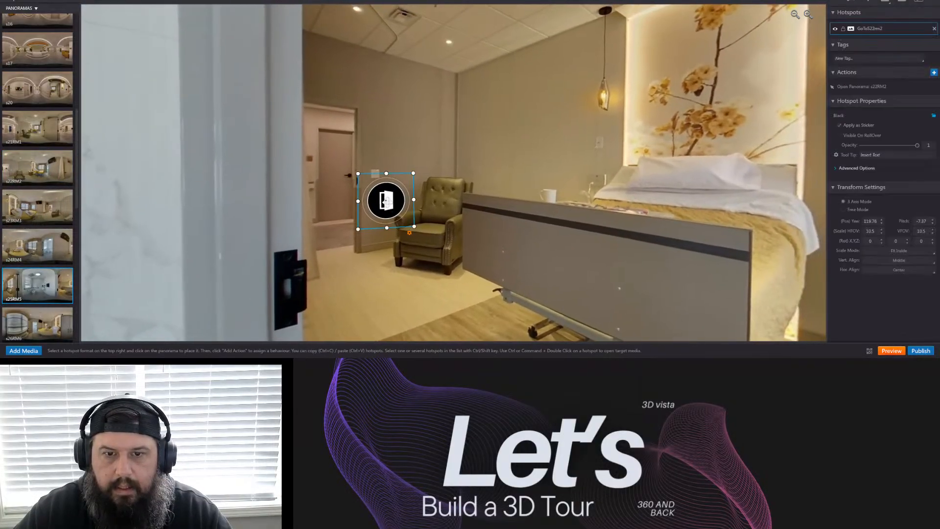
{"action": "mouse_move", "coordinate": [409, 235]}
{"action": "left_click", "coordinate": [384, 234]}
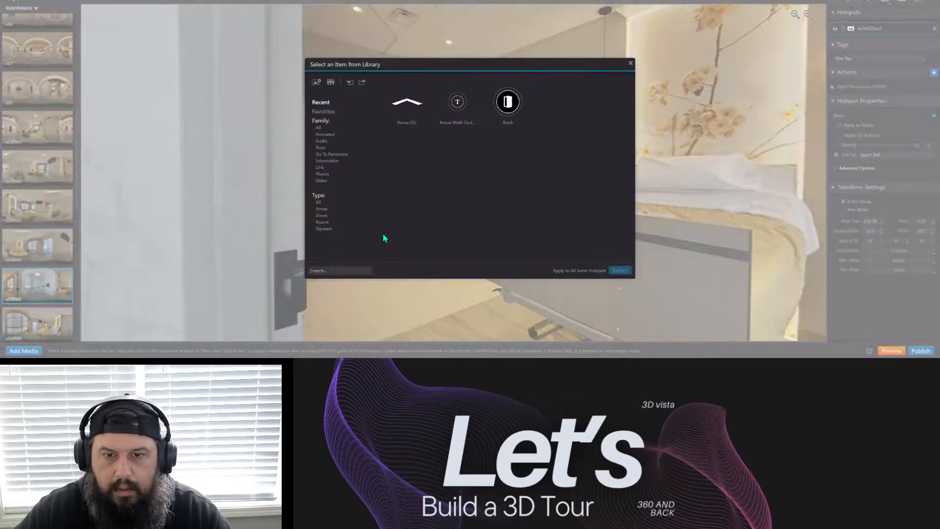
{"action": "left_click", "coordinate": [460, 116]}
{"action": "left_click", "coordinate": [620, 272]}
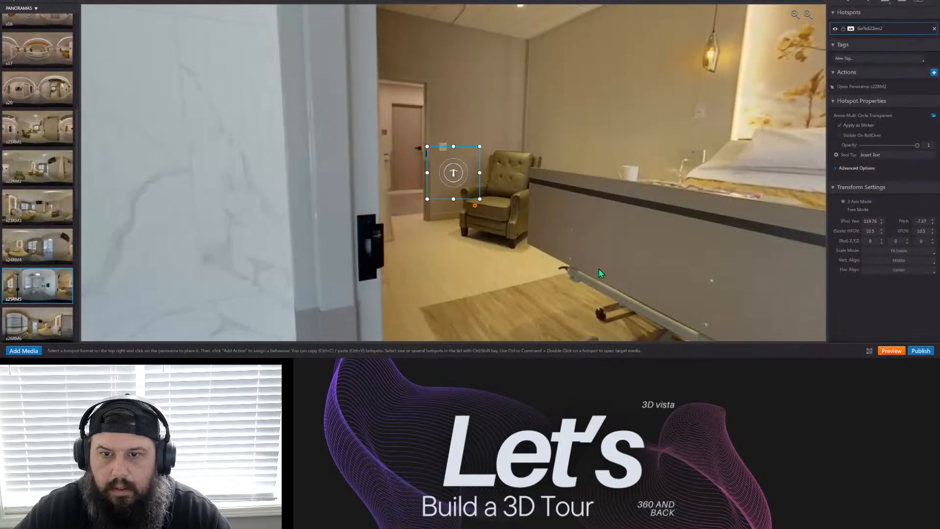
{"action": "left_click_drag", "start_coordinate": [464, 181], "coordinate": [469, 160]}
{"action": "left_click", "coordinate": [510, 224]}
{"action": "left_click_drag", "start_coordinate": [596, 251], "coordinate": [454, 241]}
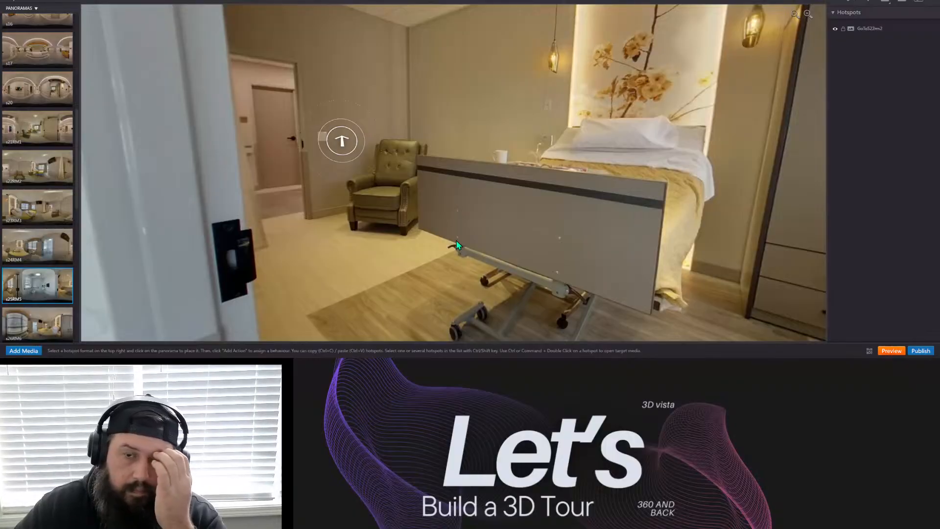
Check panorama s23RM3, then delete panoramas s21RM1 and s23RM3 from the tour's media.
{"action": "left_click", "coordinate": [53, 212]}
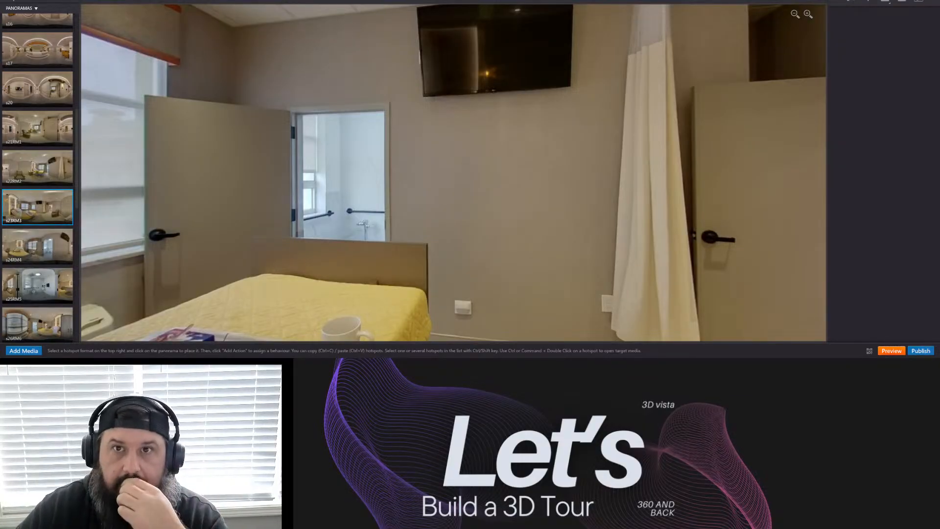
{"action": "left_click", "coordinate": [371, 1]}
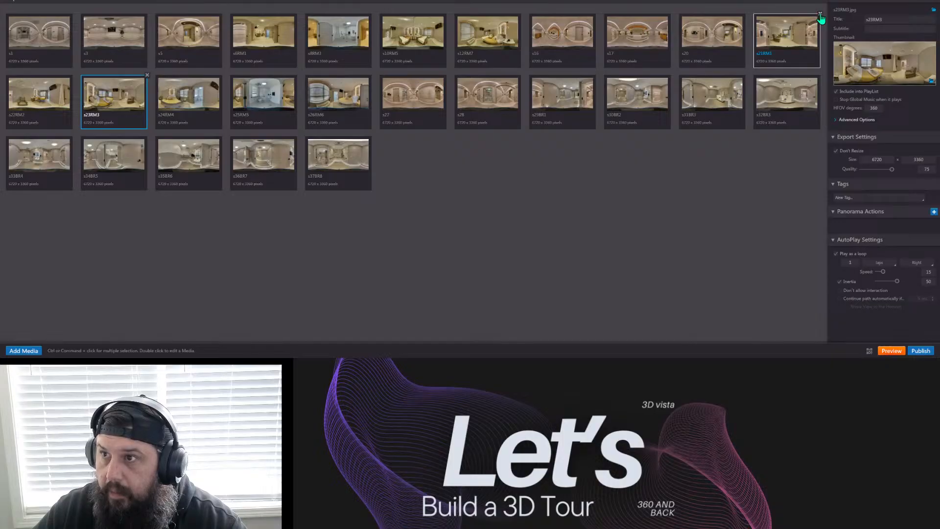
{"action": "left_click", "coordinate": [820, 14]}
{"action": "left_click", "coordinate": [454, 184]}
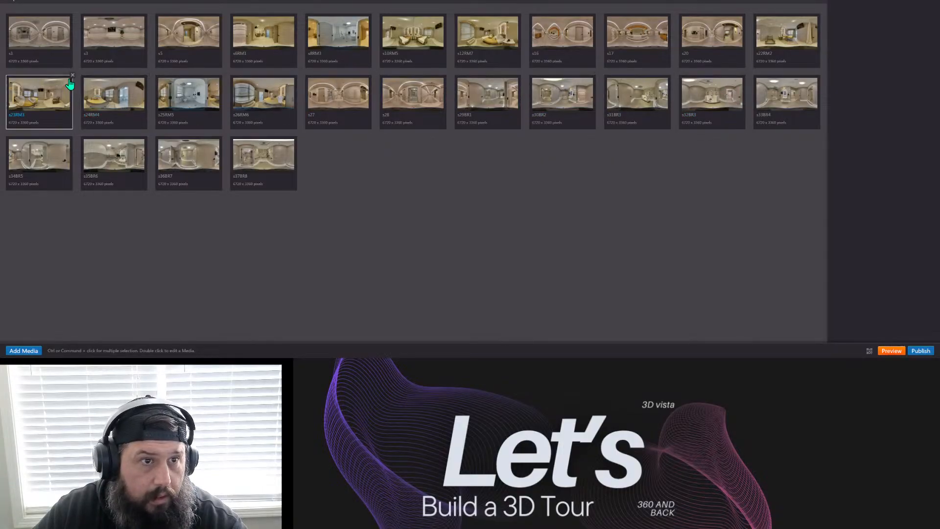
{"action": "left_click", "coordinate": [72, 76]}
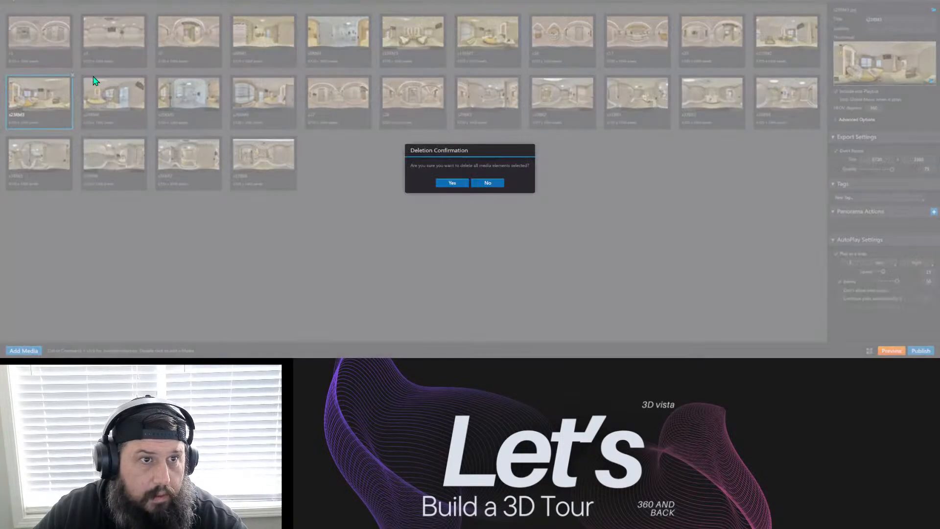
{"action": "left_click", "coordinate": [444, 184]}
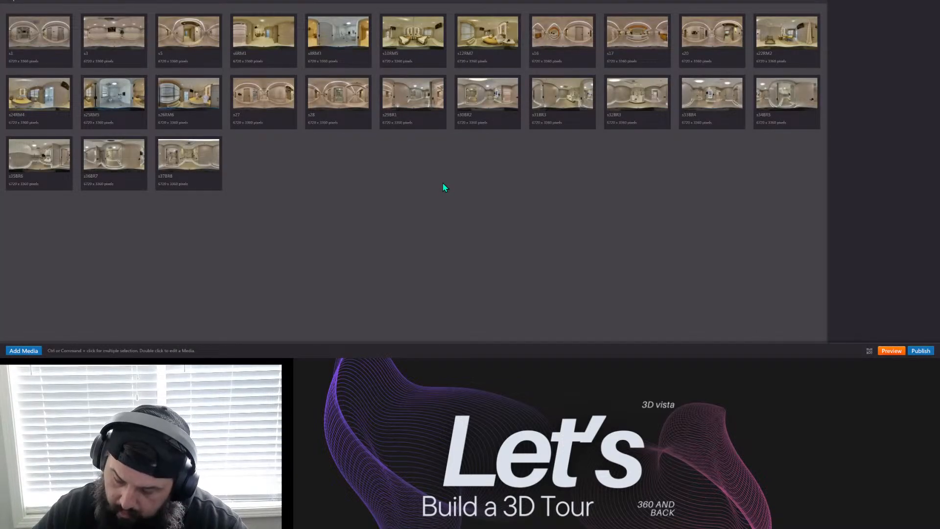
Delete panoramas s24RM4 and s26RM6 from the tour's media.
{"action": "left_click", "coordinate": [69, 80]}
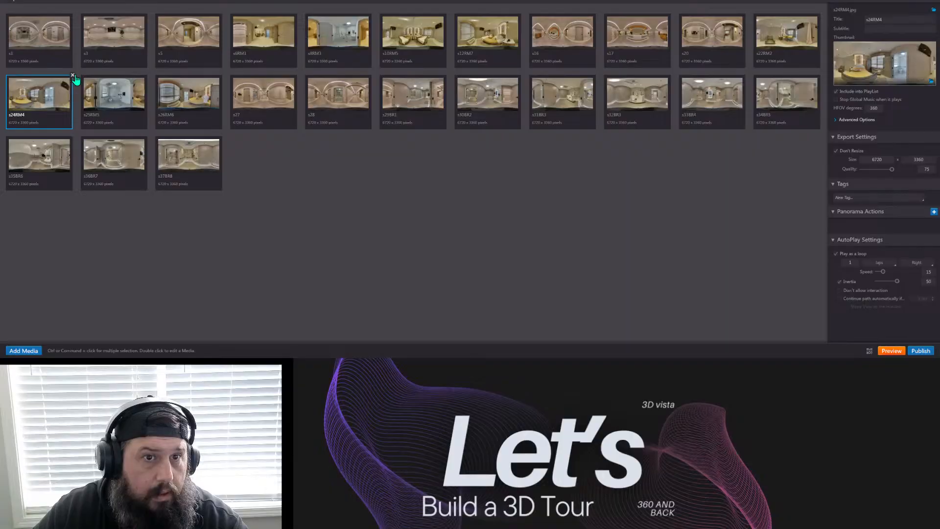
{"action": "left_click", "coordinate": [72, 77]}
{"action": "left_click", "coordinate": [443, 184]}
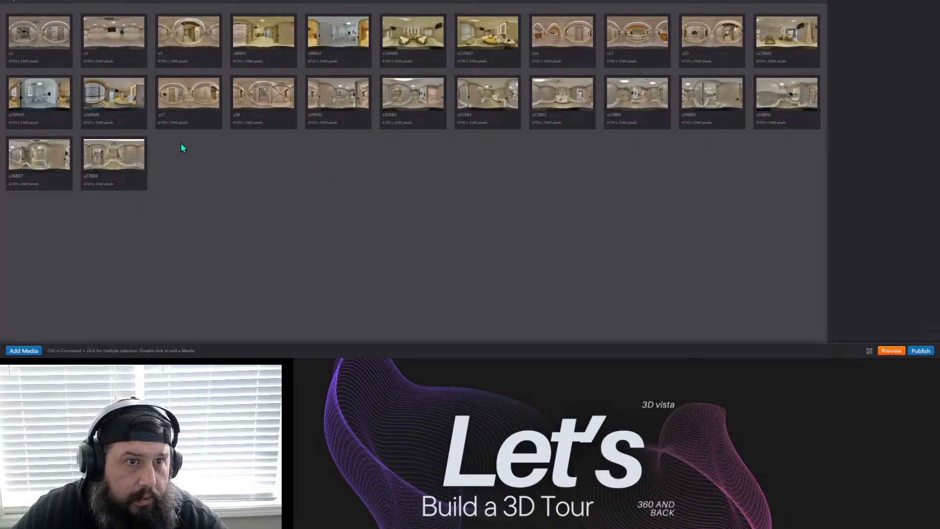
{"action": "mouse_move", "coordinate": [145, 78]}
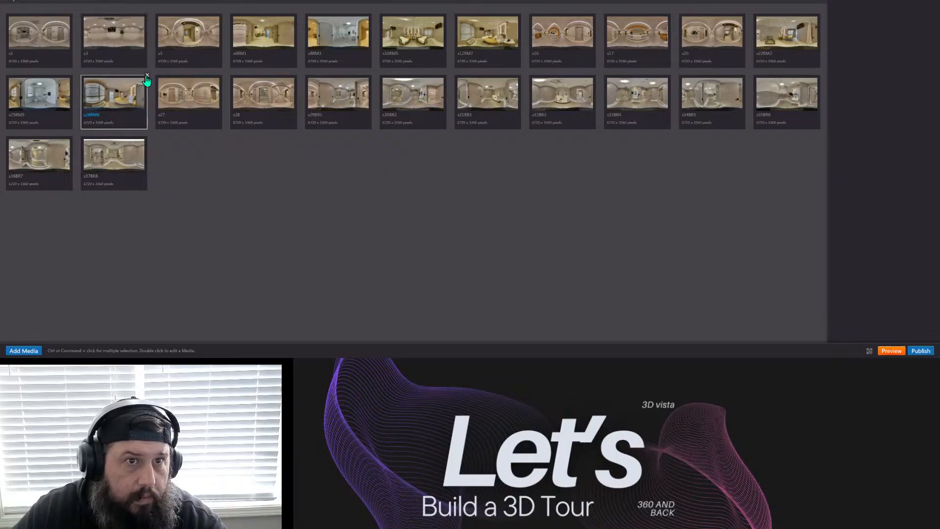
{"action": "left_click", "coordinate": [147, 76]}
{"action": "left_click", "coordinate": [443, 183]}
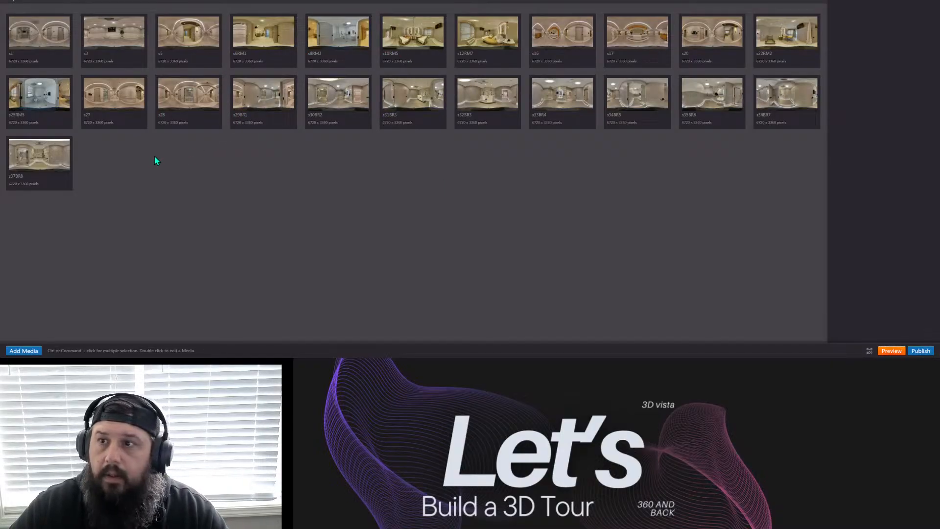
Open panorama s27 for hotspot editing and examine the corridor and its doorways in all directions.
{"action": "left_click", "coordinate": [109, 100]}
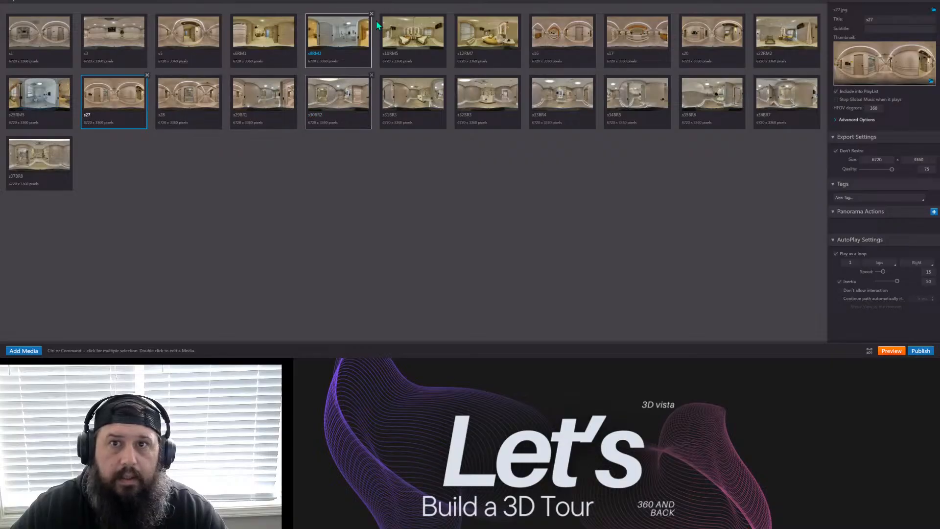
{"action": "left_click", "coordinate": [426, 3]}
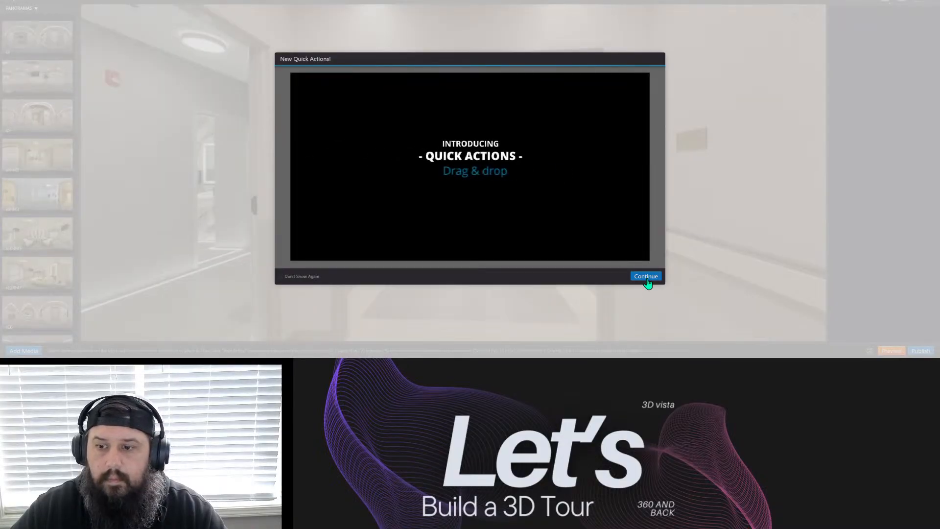
{"action": "left_click", "coordinate": [646, 276]}
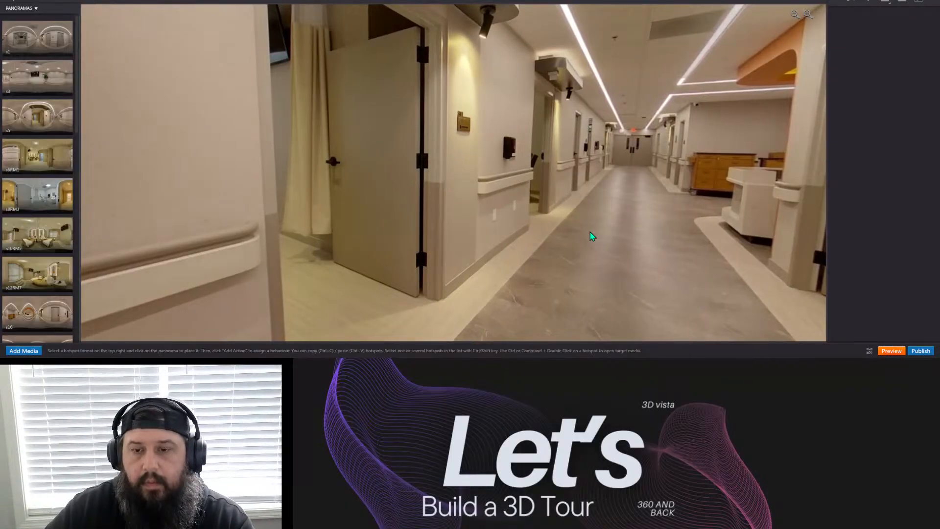
{"action": "left_click_drag", "start_coordinate": [591, 232], "coordinate": [392, 214]}
{"action": "scroll", "coordinate": [300, 103], "scroll_direction": "up", "scroll_amount": 4}
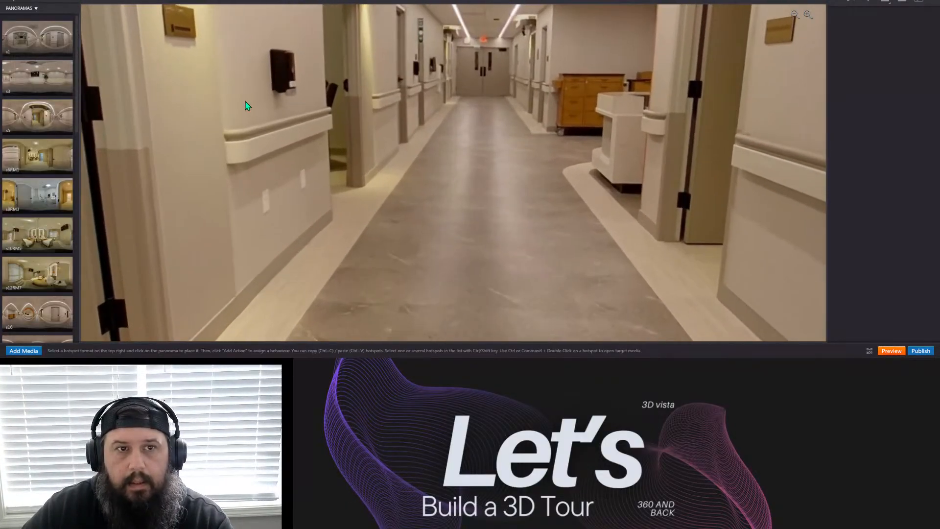
{"action": "scroll", "coordinate": [247, 105], "scroll_direction": "down", "scroll_amount": 4}
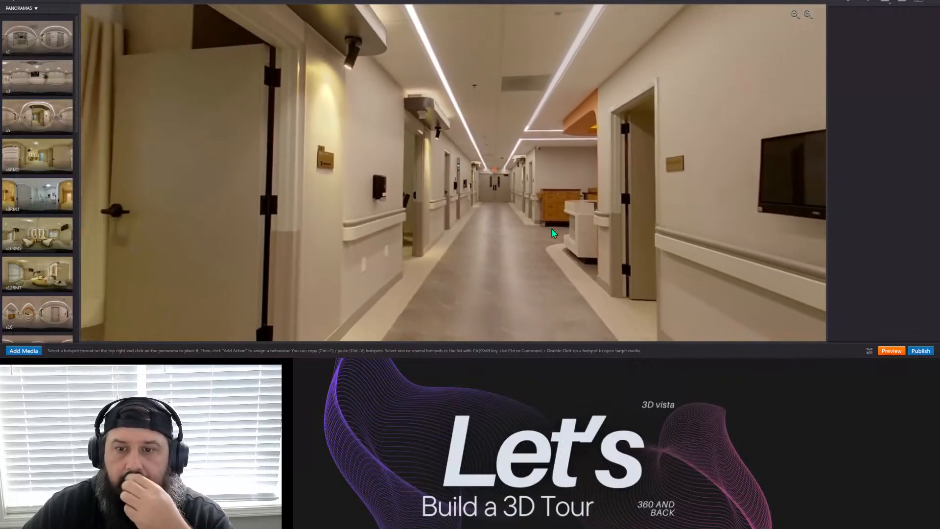
{"action": "scroll", "coordinate": [551, 228], "scroll_direction": "down", "scroll_amount": 4}
{"action": "left_click_drag", "start_coordinate": [610, 233], "coordinate": [323, 183]}
{"action": "left_click_drag", "start_coordinate": [506, 190], "coordinate": [359, 206]}
{"action": "left_click_drag", "start_coordinate": [470, 147], "coordinate": [428, 173]}
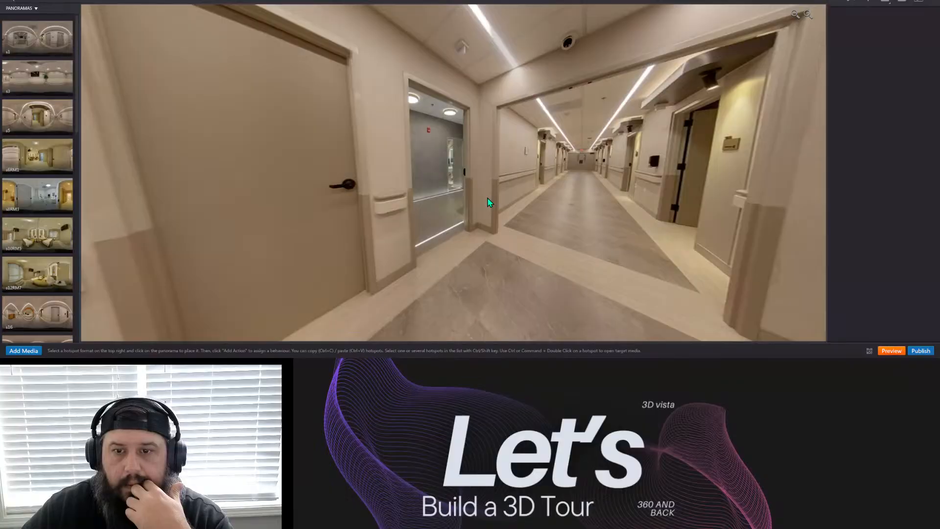
{"action": "left_click_drag", "start_coordinate": [486, 198], "coordinate": [440, 201]}
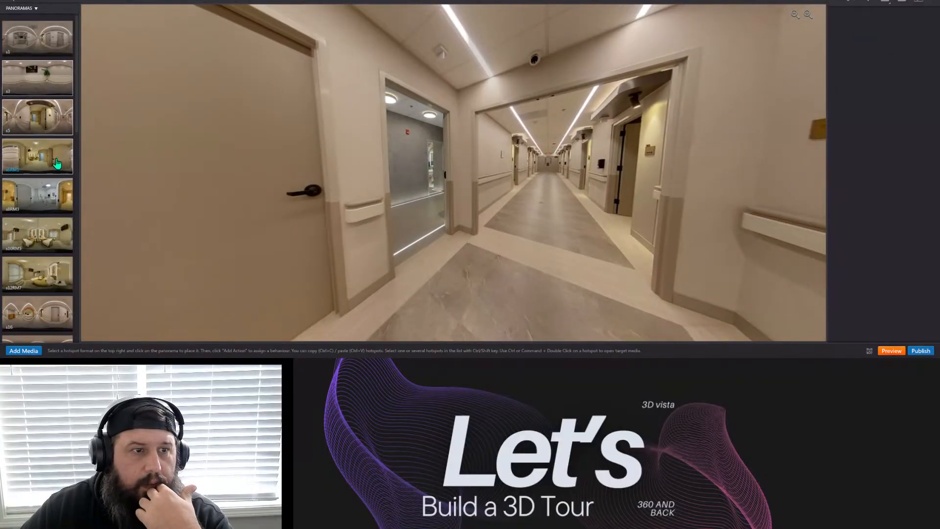
Examine panoramas s28, s29BR1 and s30BR2 for how the corridor leads through the bathroom doorways.
{"action": "scroll", "coordinate": [54, 200], "scroll_direction": "down", "scroll_amount": 5}
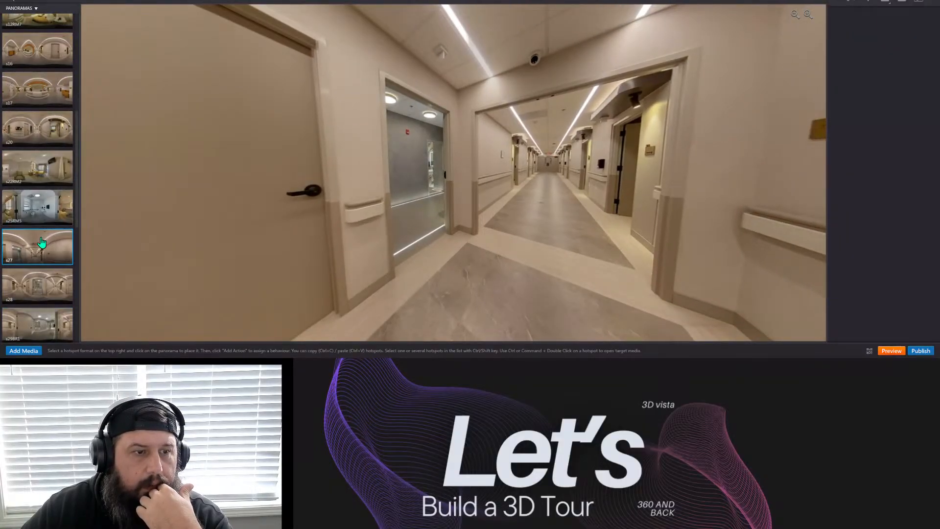
{"action": "scroll", "coordinate": [49, 230], "scroll_direction": "down", "scroll_amount": 4}
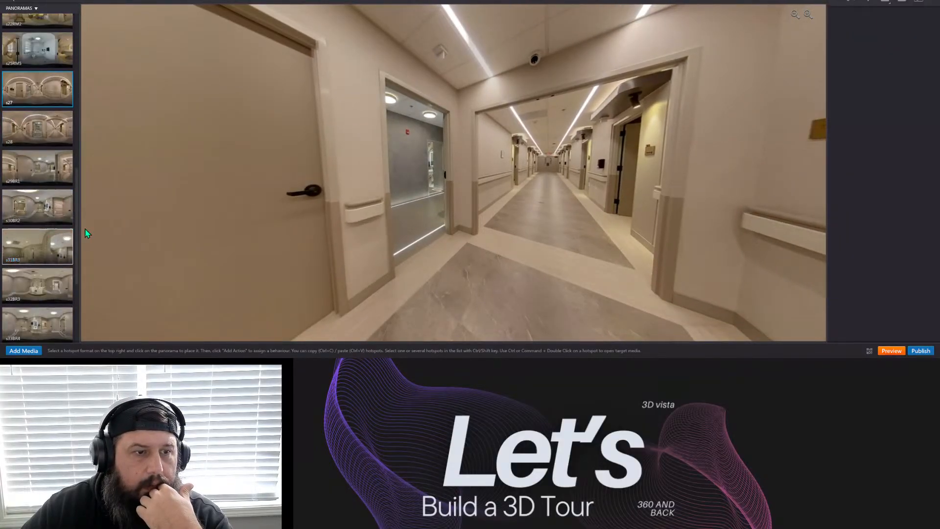
{"action": "left_click", "coordinate": [44, 133]}
{"action": "left_click_drag", "start_coordinate": [189, 216], "coordinate": [484, 200]}
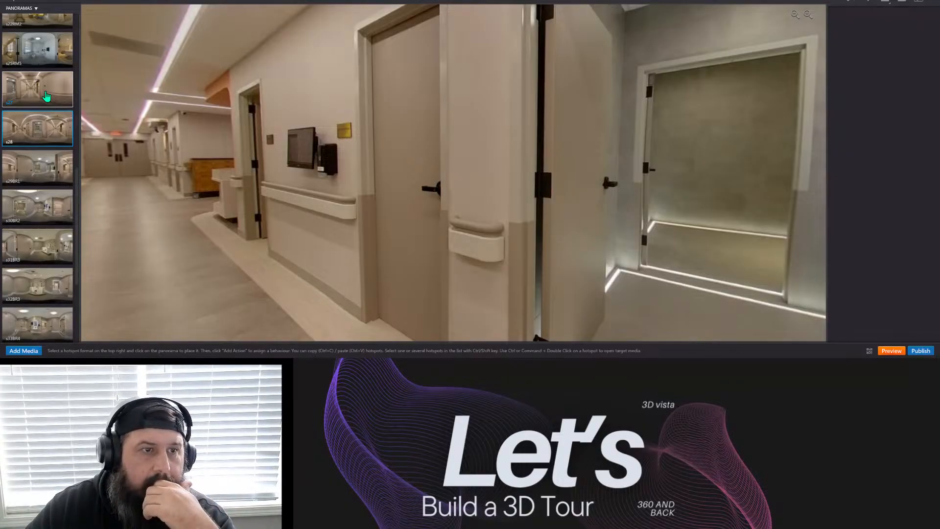
{"action": "left_click_drag", "start_coordinate": [630, 198], "coordinate": [343, 198]}
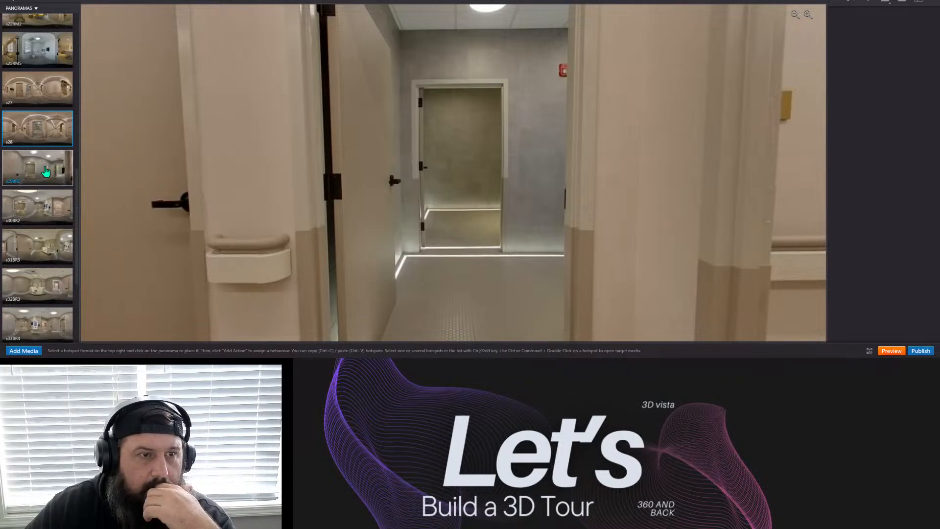
{"action": "left_click", "coordinate": [45, 171]}
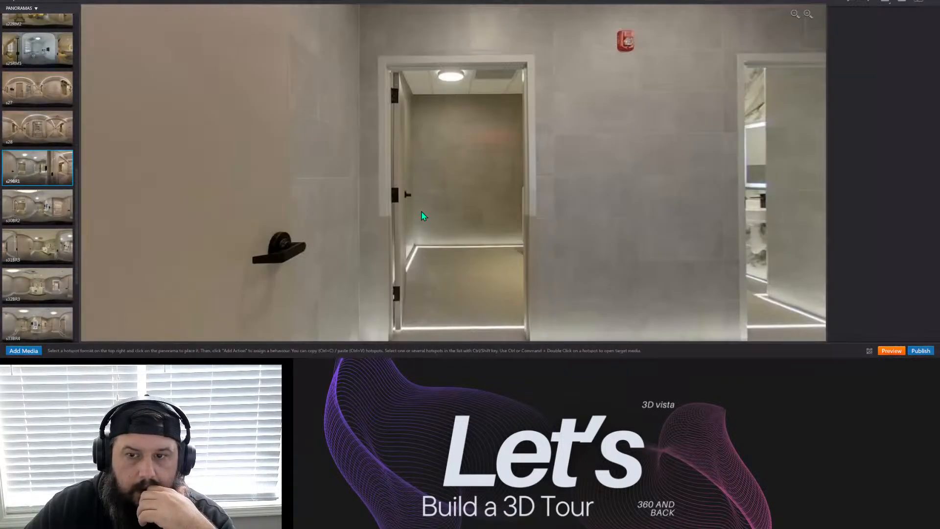
{"action": "left_click_drag", "start_coordinate": [488, 212], "coordinate": [425, 188]}
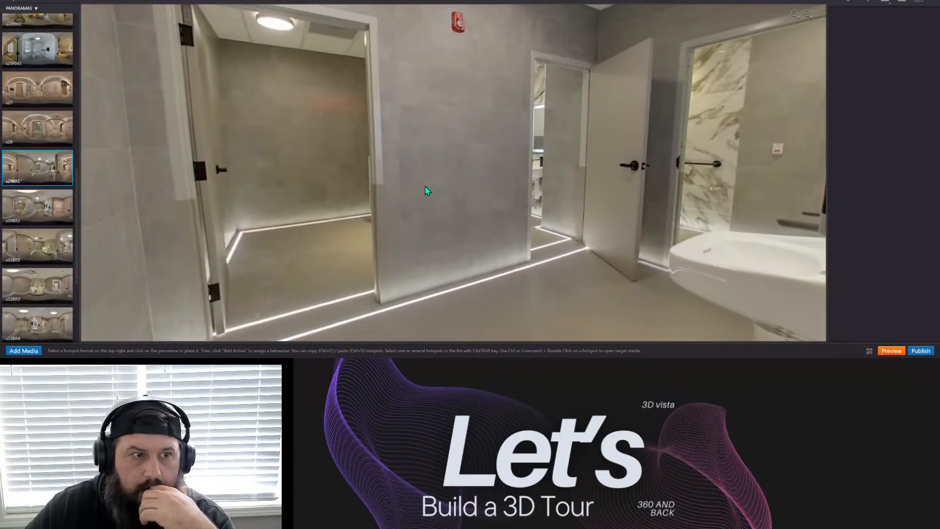
{"action": "left_click", "coordinate": [42, 209]}
{"action": "left_click_drag", "start_coordinate": [126, 209], "coordinate": [470, 210]}
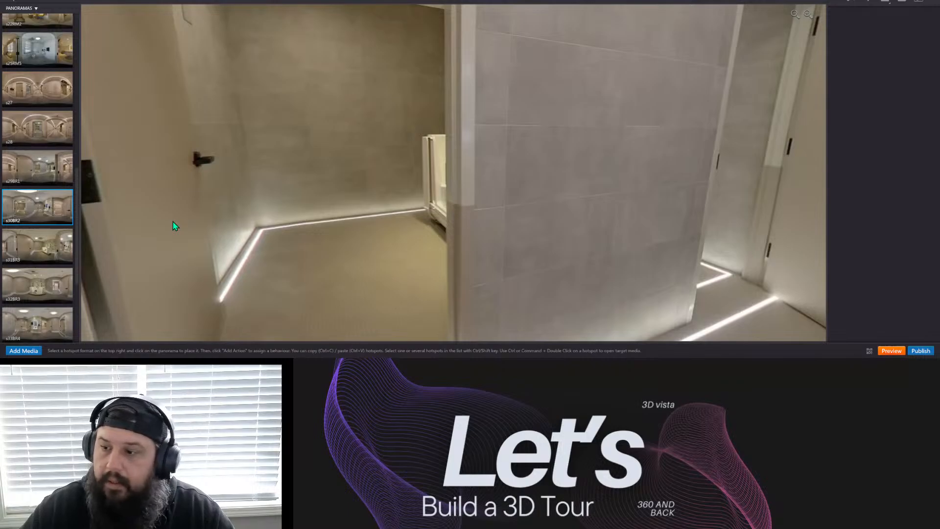
{"action": "left_click_drag", "start_coordinate": [213, 218], "coordinate": [363, 265]}
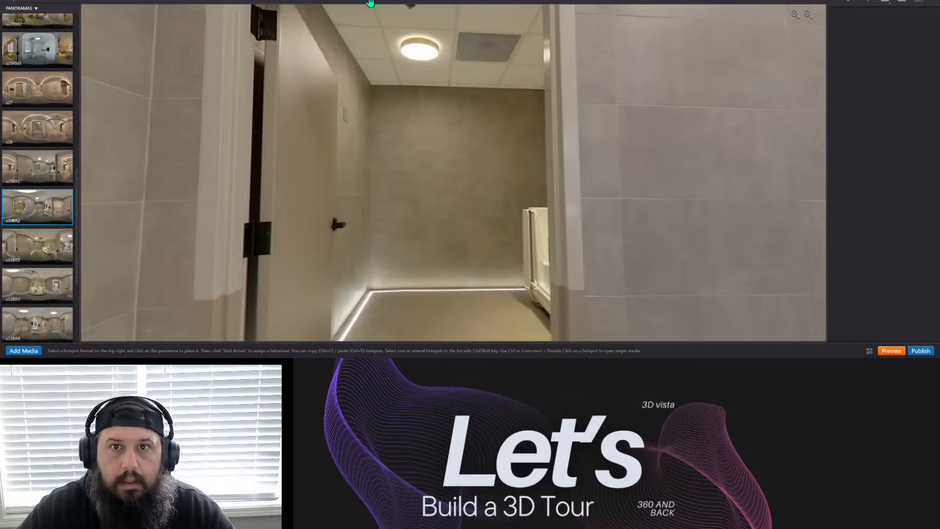
Delete panoramas s27 and s29BR1 from the tour's media.
{"action": "left_click", "coordinate": [369, 3]}
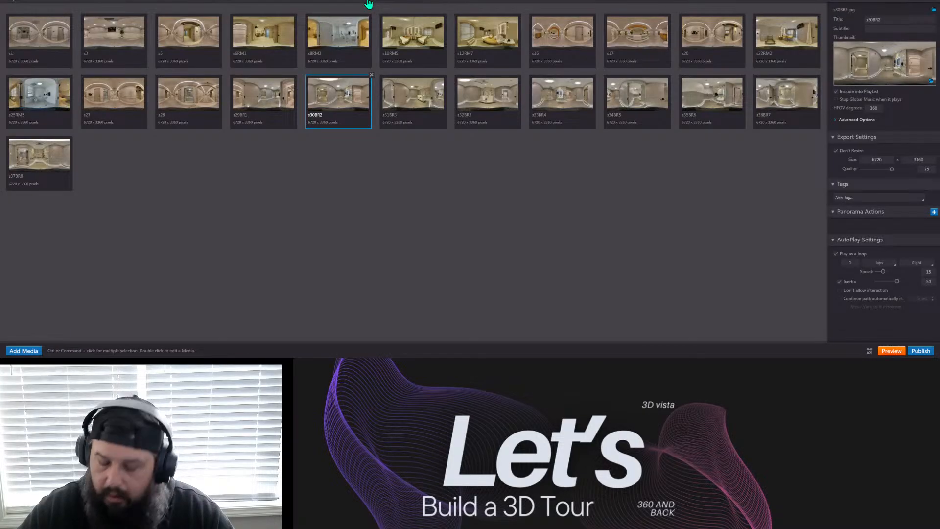
{"action": "left_click", "coordinate": [146, 82]}
{"action": "left_click", "coordinate": [147, 75]}
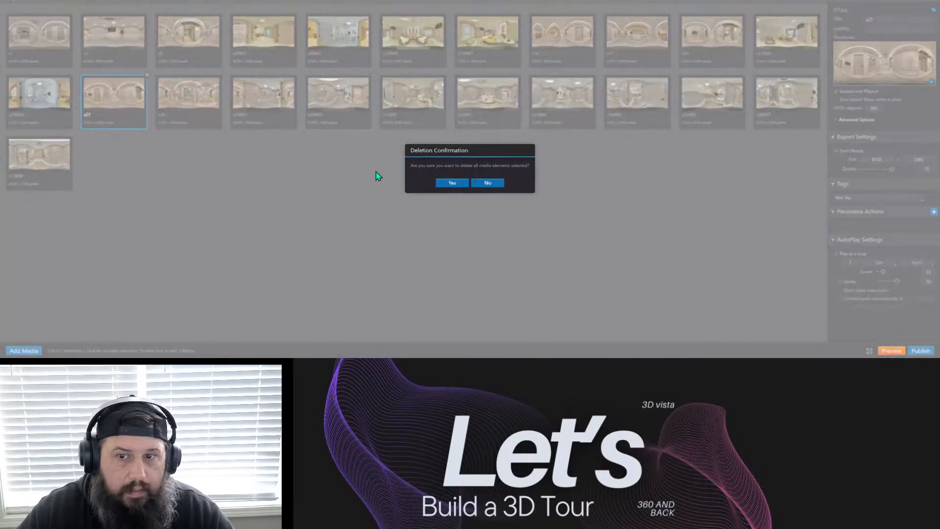
{"action": "left_click", "coordinate": [452, 183]}
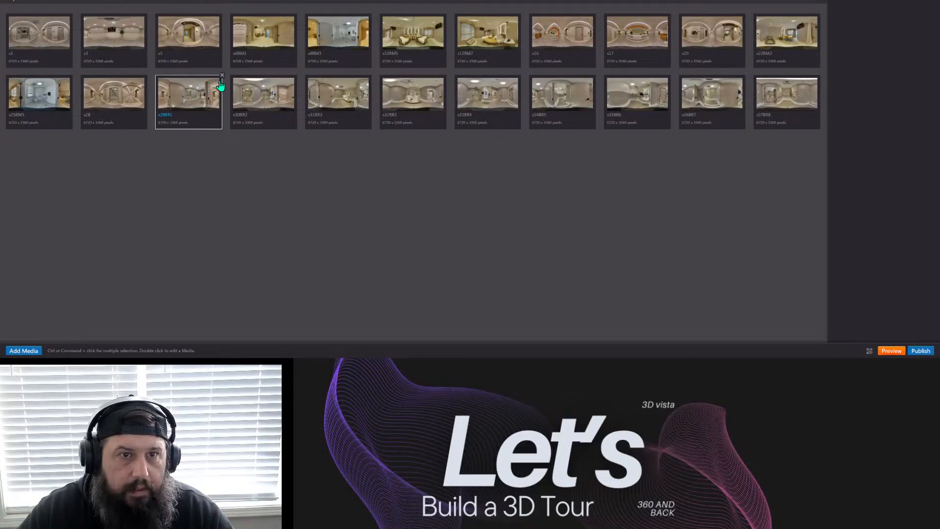
{"action": "left_click", "coordinate": [222, 75]}
{"action": "left_click", "coordinate": [450, 184]}
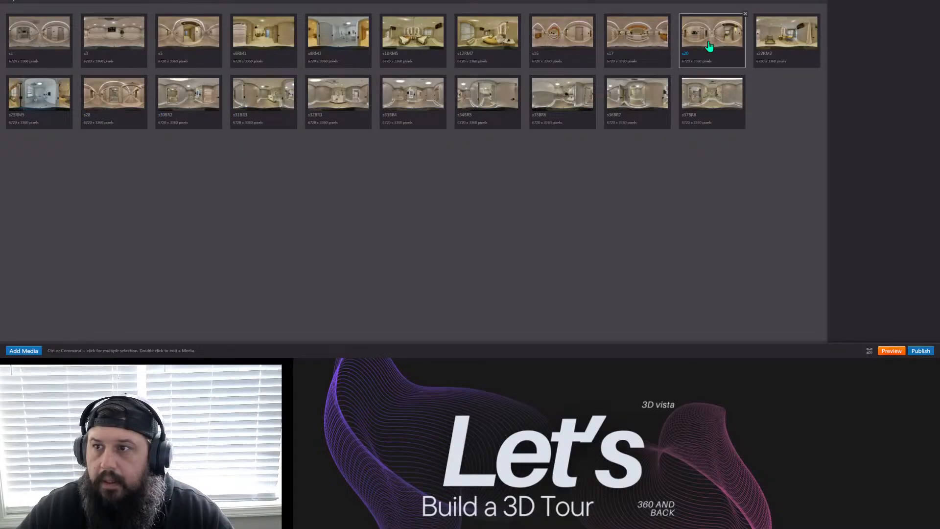
Open panorama s20 for hotspot editing and compare its corridor view with s28 to see how the two positions connect.
{"action": "left_click", "coordinate": [709, 46]}
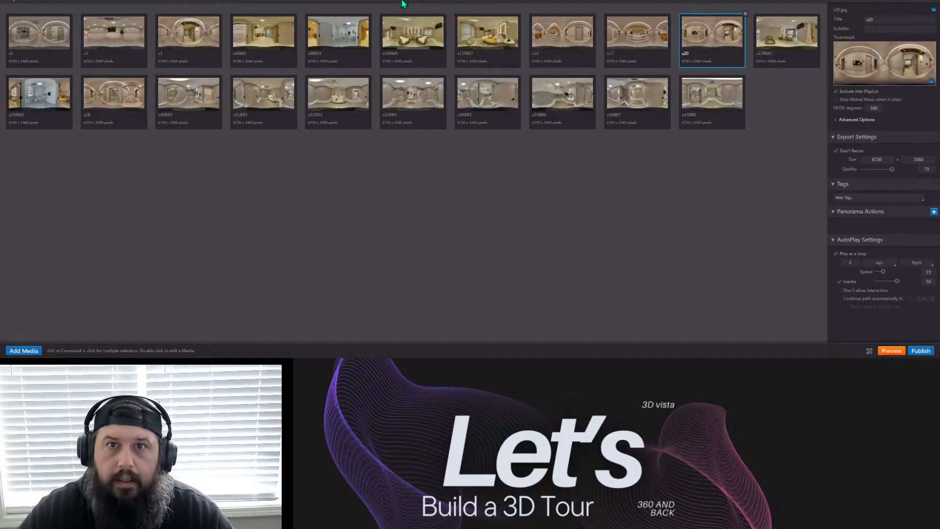
{"action": "left_click", "coordinate": [419, 3]}
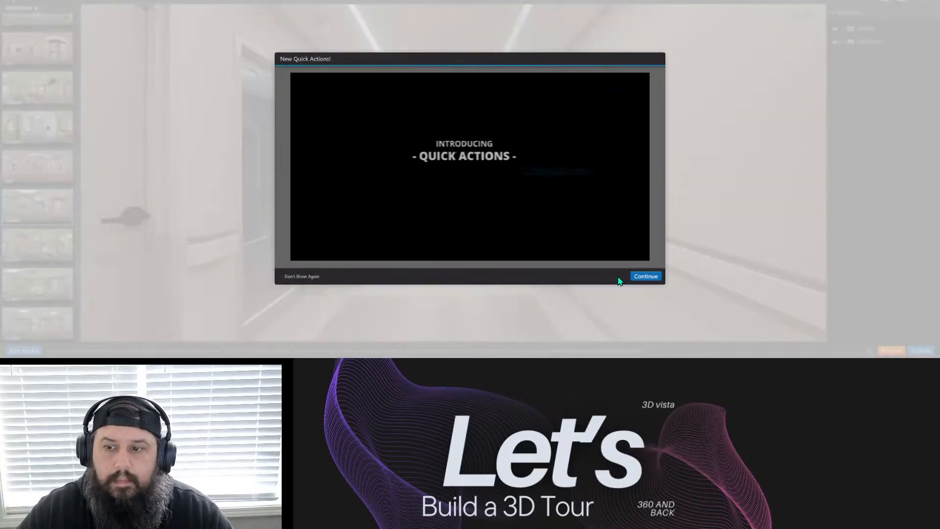
{"action": "left_click", "coordinate": [642, 274]}
{"action": "left_click_drag", "start_coordinate": [381, 237], "coordinate": [559, 195]}
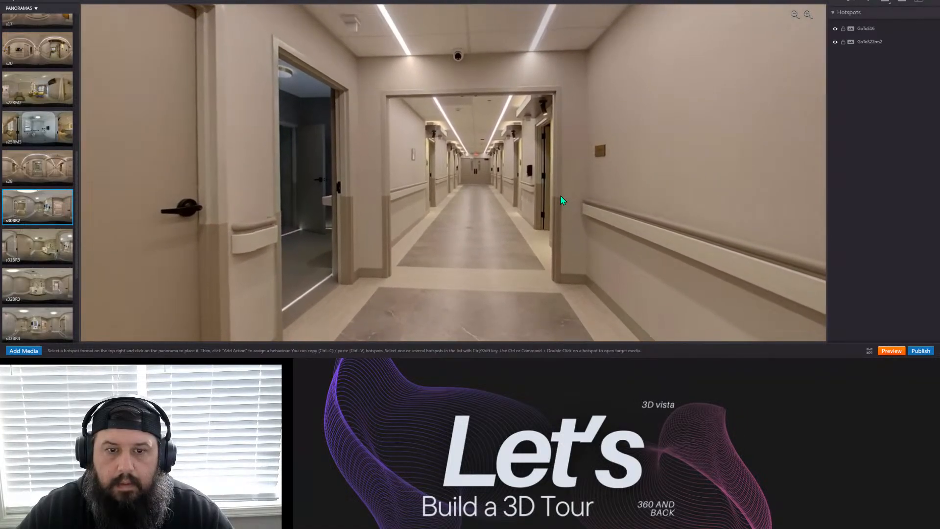
{"action": "left_click_drag", "start_coordinate": [562, 195], "coordinate": [90, 248]}
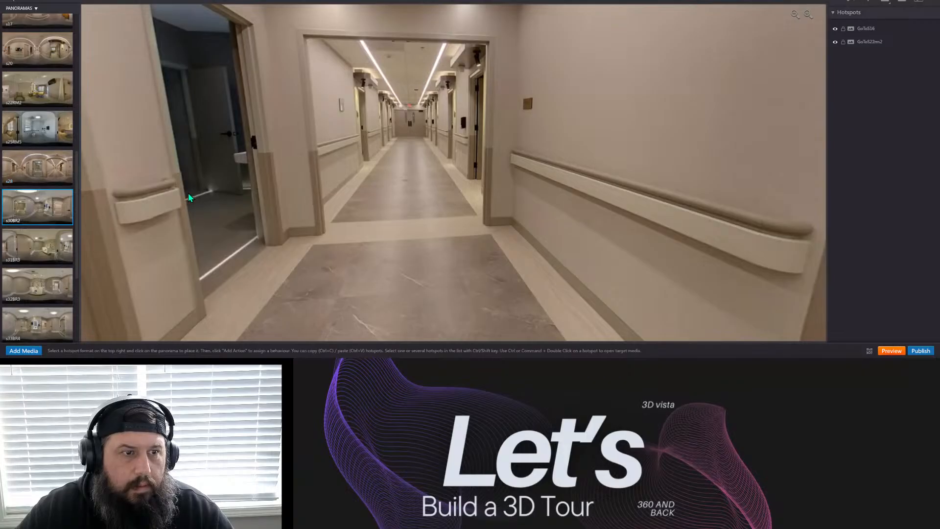
{"action": "left_click_drag", "start_coordinate": [279, 206], "coordinate": [926, 244]}
{"action": "left_click", "coordinate": [54, 171]}
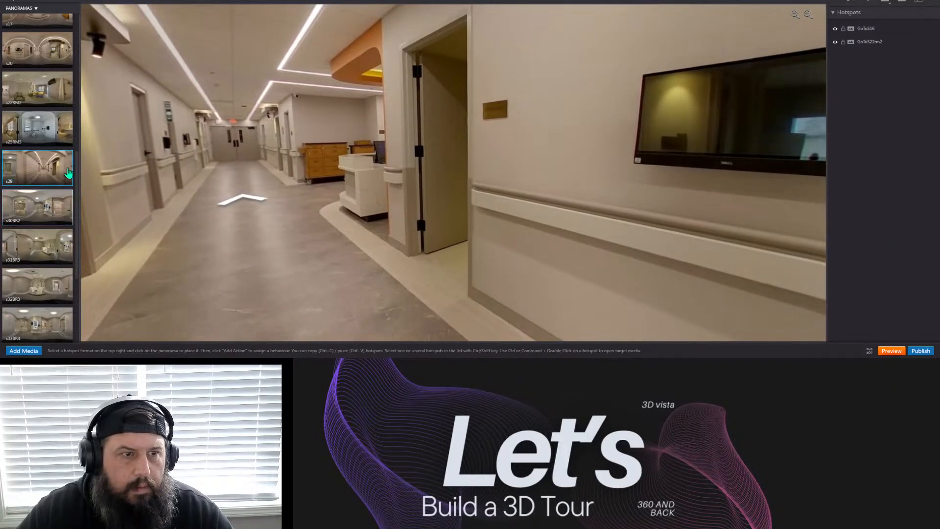
{"action": "left_click_drag", "start_coordinate": [540, 213], "coordinate": [428, 189]}
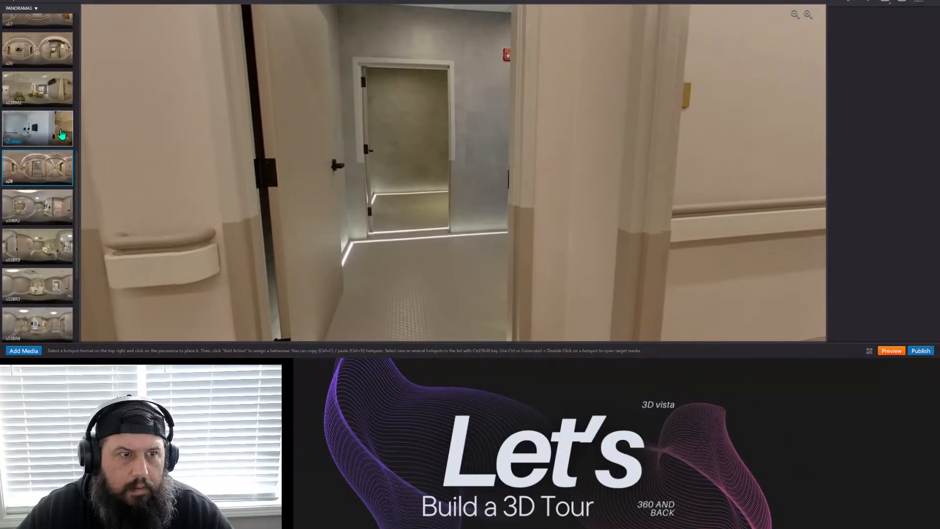
{"action": "left_click", "coordinate": [45, 53]}
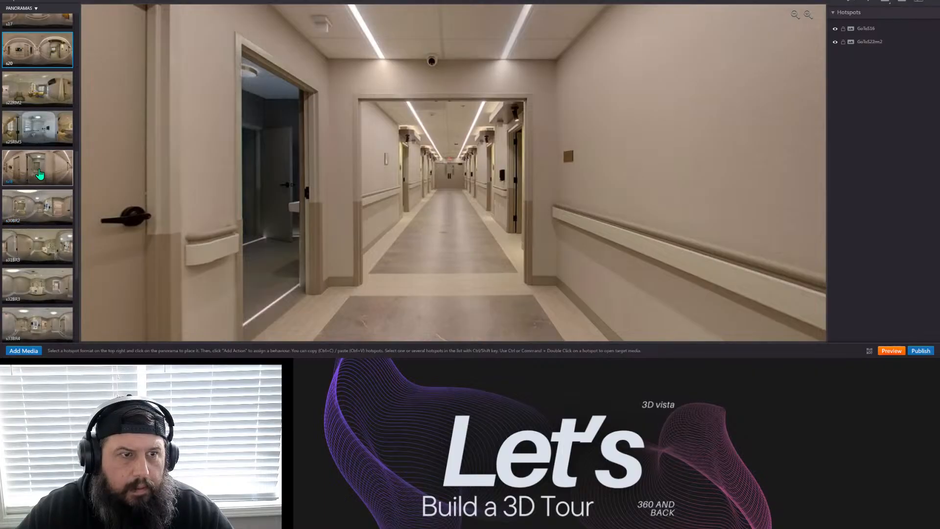
Link s20 to s28 with an arrow hotspot down the corridor, placing its return hotspot on the s28 corridor floor.
{"action": "left_click_drag", "start_coordinate": [40, 172], "coordinate": [446, 265]}
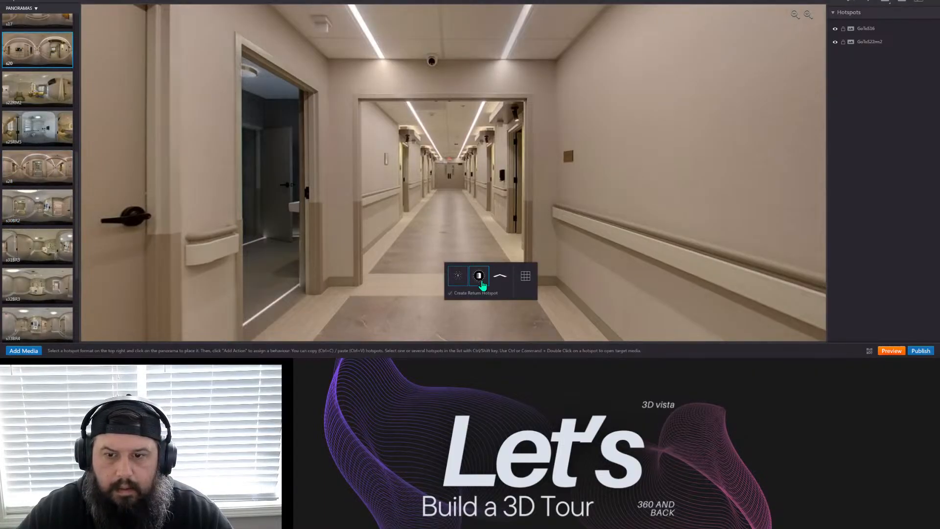
{"action": "left_click", "coordinate": [499, 279]}
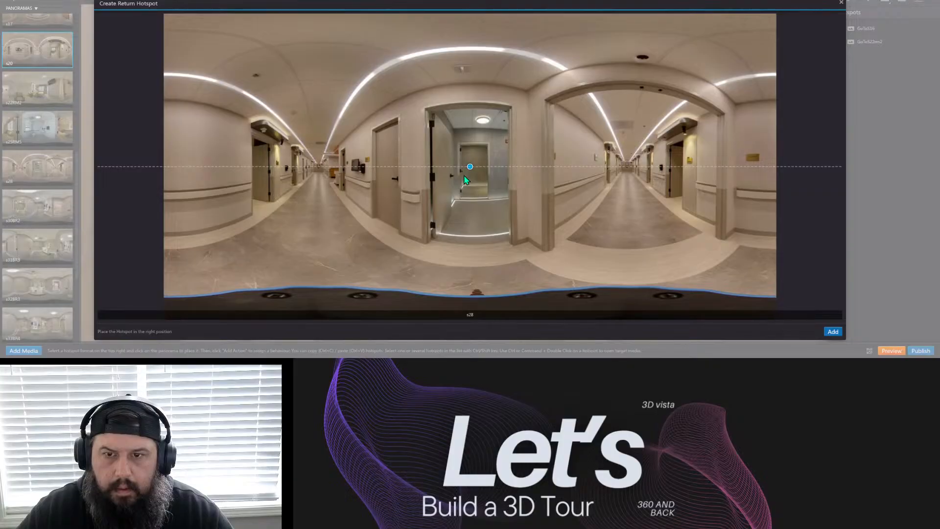
{"action": "mouse_move", "coordinate": [469, 172]}
{"action": "left_mouse_down"}
{"action": "mouse_move", "coordinate": [300, 208]}
{"action": "mouse_move", "coordinate": [312, 205]}
{"action": "left_mouse_up"}
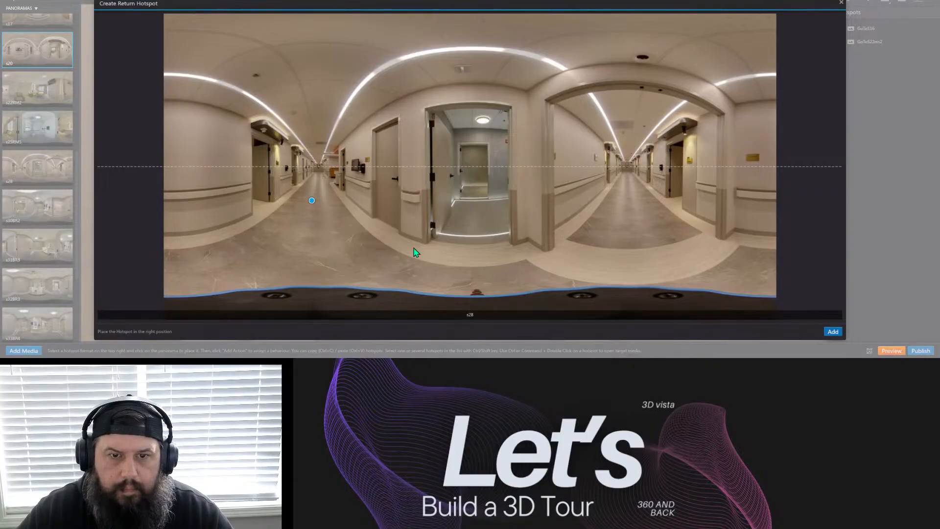
{"action": "left_click", "coordinate": [833, 332]}
Reposition the arrow to s28 on the s20 corridor floor so it sits at the threshold of the corridor opening.
{"action": "left_click", "coordinate": [459, 176]}
{"action": "left_click_drag", "start_coordinate": [459, 176], "coordinate": [450, 204]}
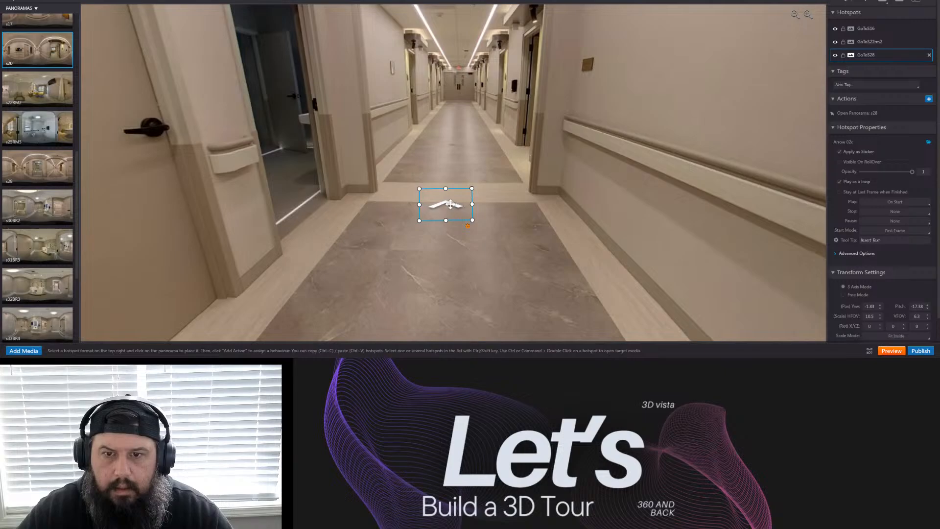
{"action": "left_click", "coordinate": [516, 254]}
{"action": "left_click_drag", "start_coordinate": [546, 211], "coordinate": [540, 268]}
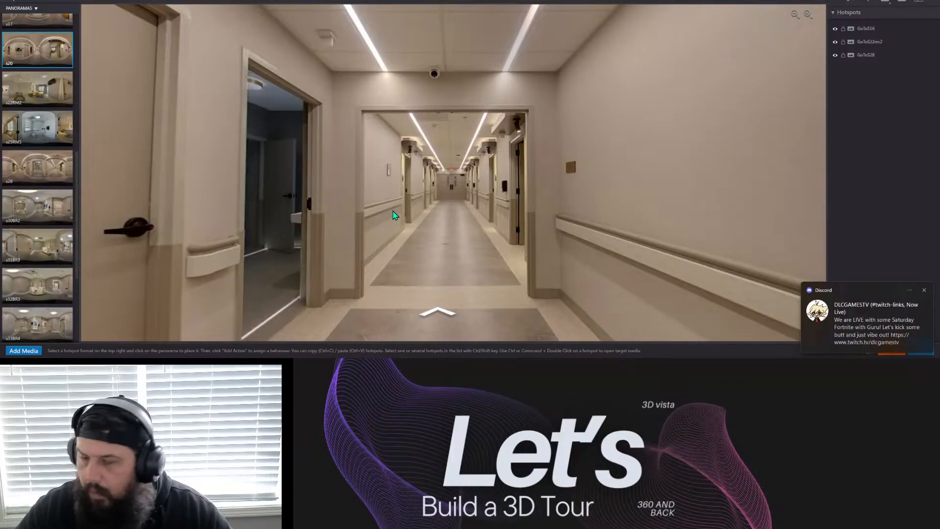
{"action": "left_click_drag", "start_coordinate": [391, 248], "coordinate": [418, 240]}
{"action": "left_click_drag", "start_coordinate": [507, 228], "coordinate": [470, 239]}
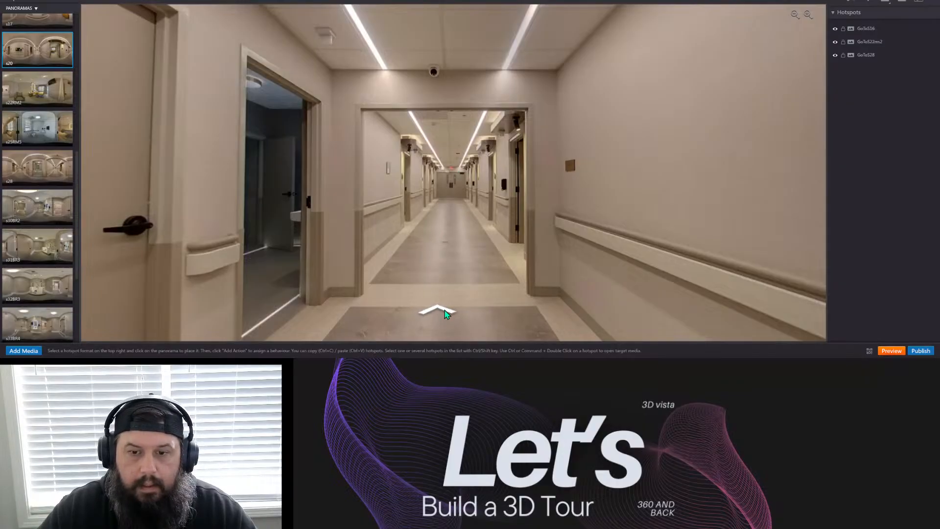
{"action": "left_click_drag", "start_coordinate": [445, 313], "coordinate": [447, 264]}
{"action": "left_click_drag", "start_coordinate": [534, 230], "coordinate": [523, 266]}
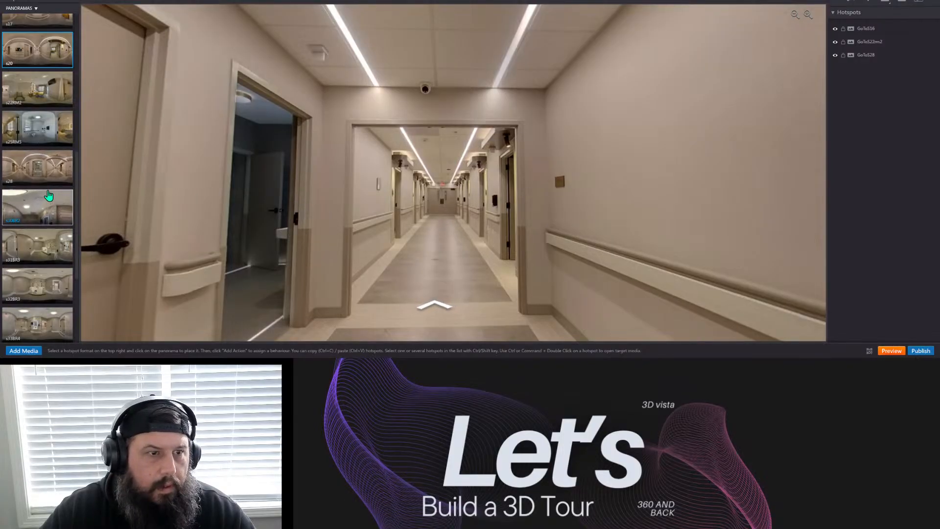
Open panorama s28 and check the placement of its return arrow to s20 on the corridor floor.
{"action": "left_click", "coordinate": [51, 169]}
{"action": "left_click_drag", "start_coordinate": [577, 231], "coordinate": [300, 224]}
{"action": "left_click", "coordinate": [456, 254]}
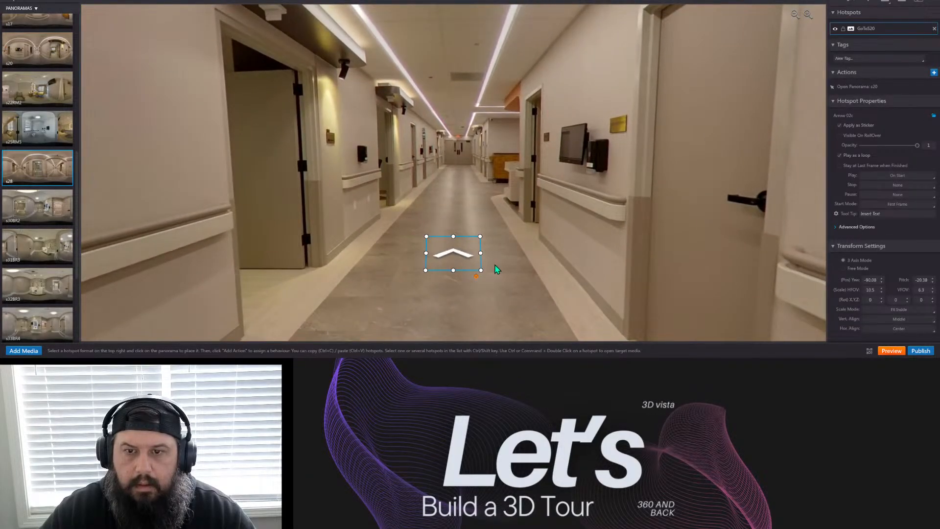
Link s28 to s30BR2 with the Black door hotspot in the bathroom doorway, placing its return hotspot in the s30BR2 exit doorway.
{"action": "left_click_drag", "start_coordinate": [496, 268], "coordinate": [311, 252]}
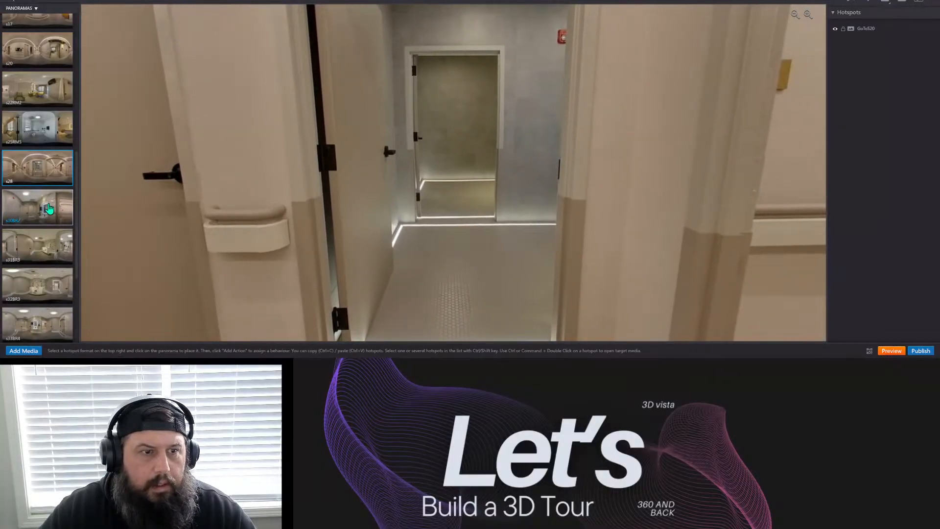
{"action": "left_click", "coordinate": [49, 208]}
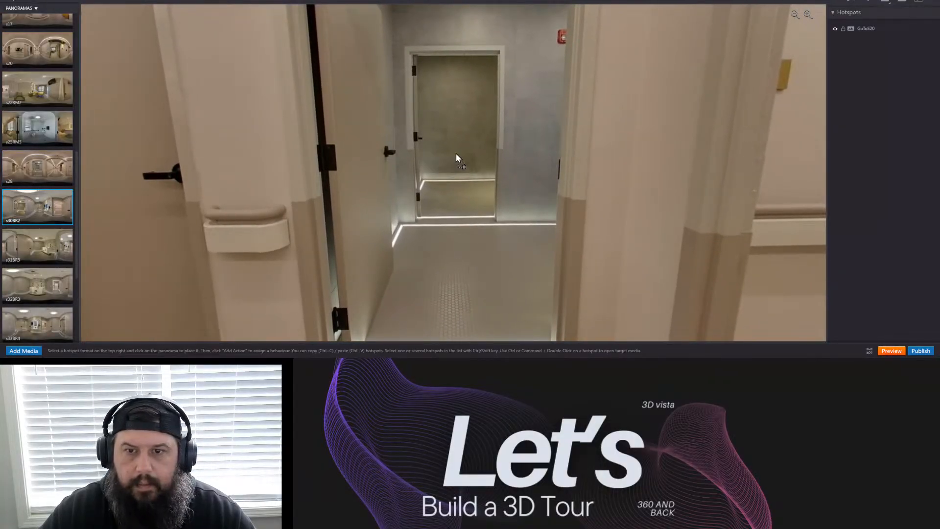
{"action": "left_click_drag", "start_coordinate": [456, 158], "coordinate": [456, 158]}
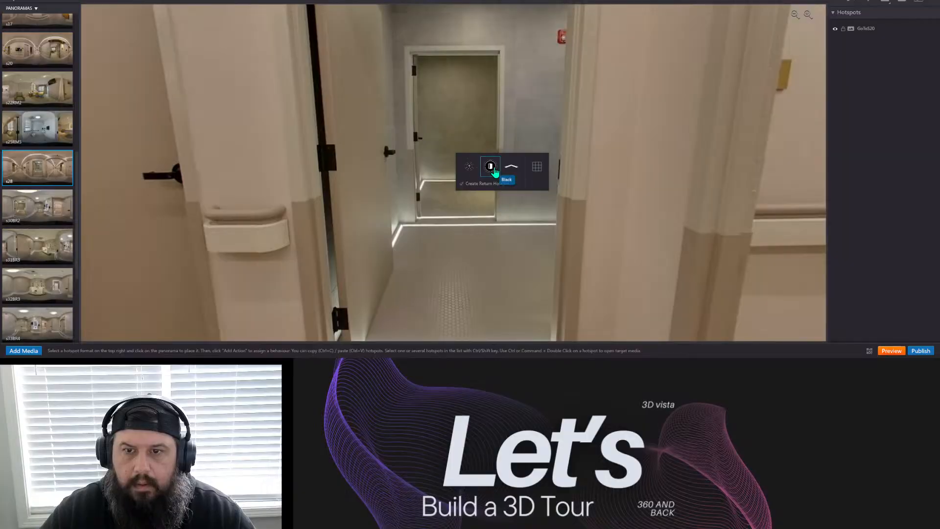
{"action": "left_click", "coordinate": [491, 166]}
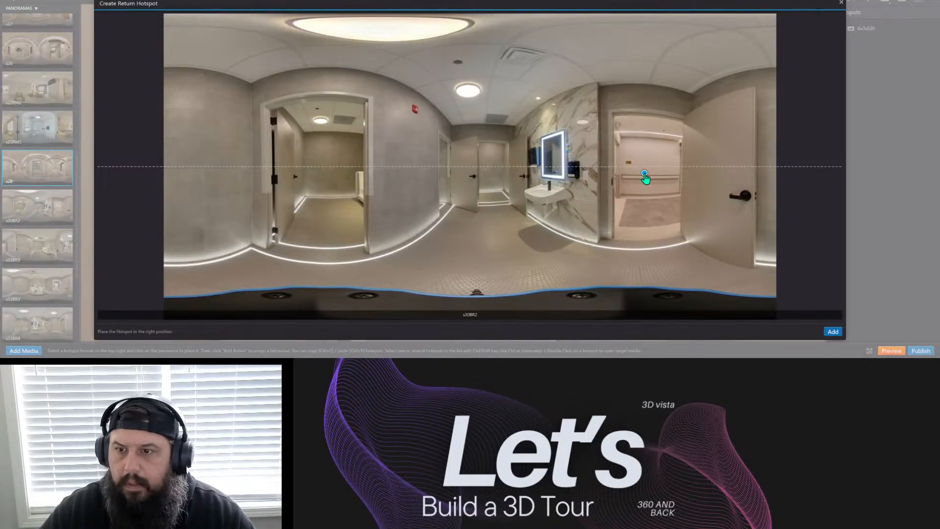
{"action": "left_click", "coordinate": [832, 333]}
{"action": "left_click_drag", "start_coordinate": [555, 229], "coordinate": [553, 251]}
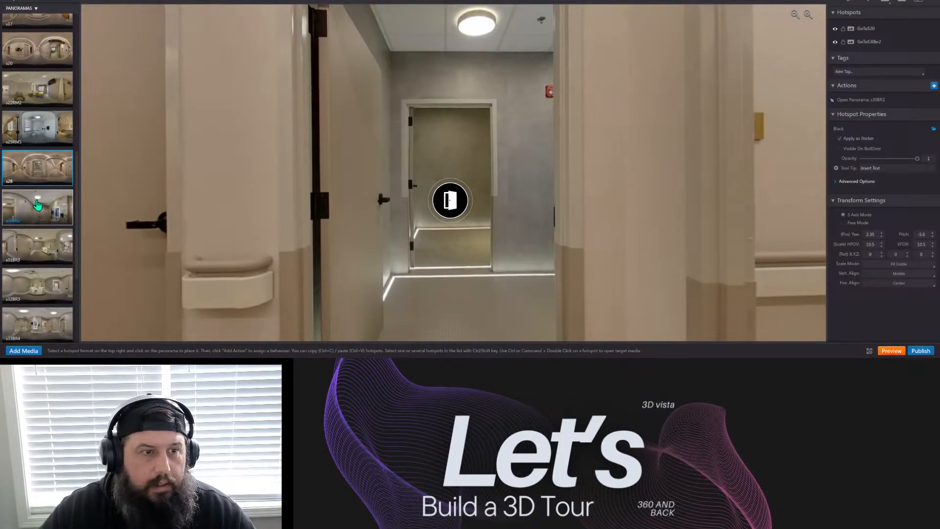
Check the return hotspot to s28 in s30BR2, and compare s30BR2 with s32BR3 to match the tub room doorway.
{"action": "left_click", "coordinate": [39, 204]}
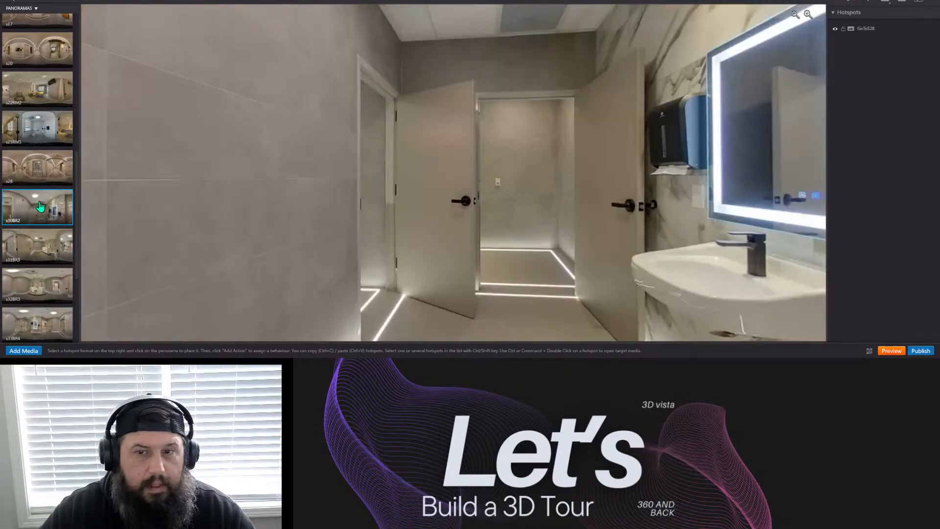
{"action": "left_click_drag", "start_coordinate": [549, 199], "coordinate": [240, 197]}
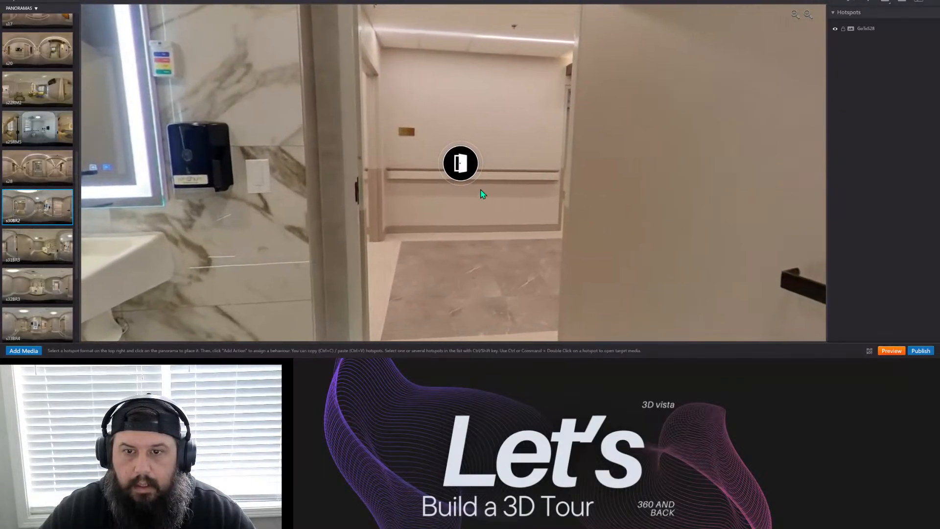
{"action": "left_click_drag", "start_coordinate": [773, 237], "coordinate": [331, 194]}
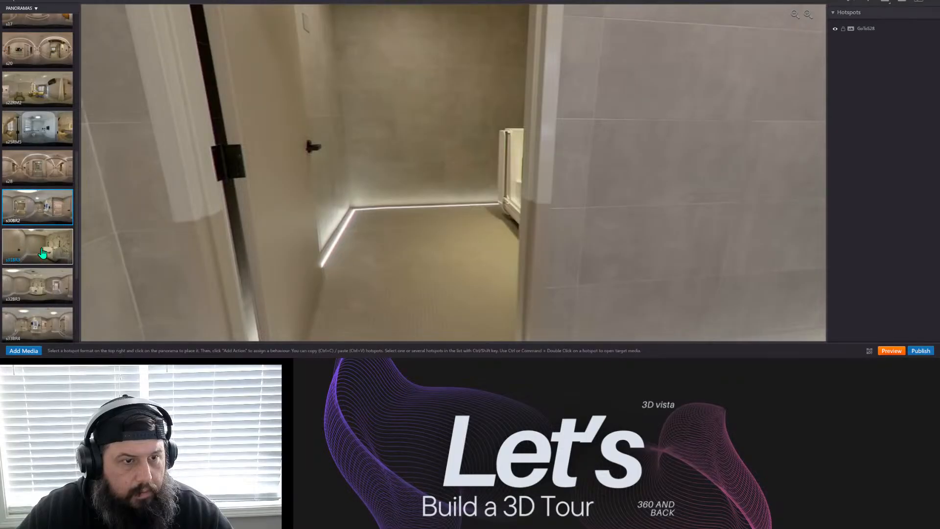
{"action": "left_click", "coordinate": [40, 289]}
{"action": "left_click_drag", "start_coordinate": [480, 251], "coordinate": [74, 206]}
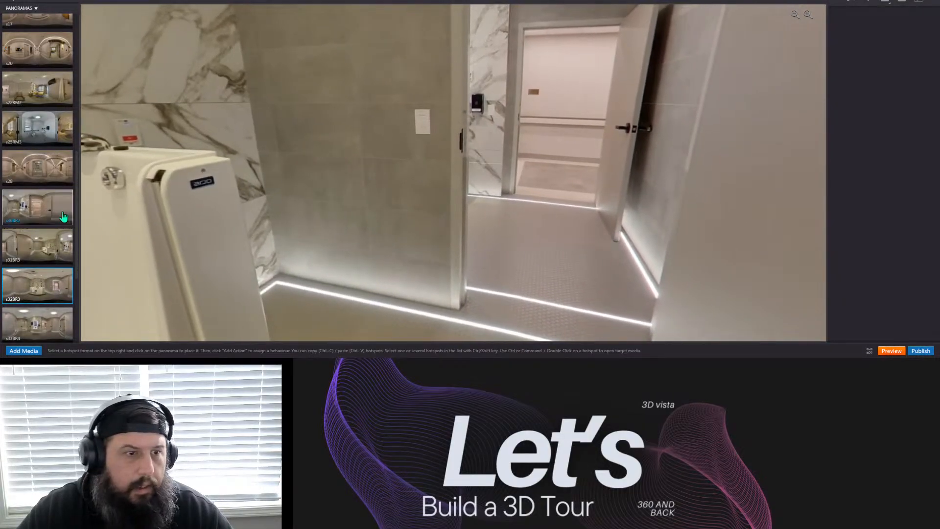
{"action": "left_click", "coordinate": [48, 211]}
{"action": "left_click_drag", "start_coordinate": [98, 210], "coordinate": [418, 226]}
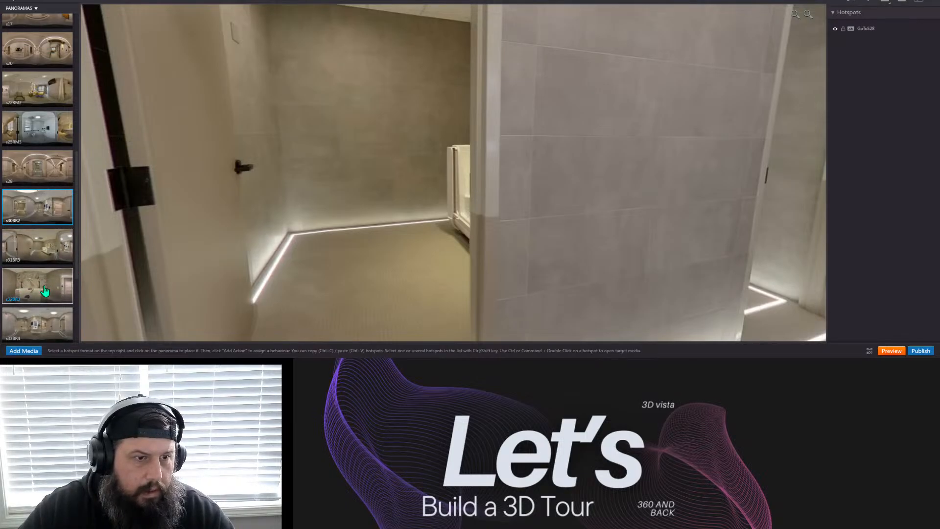
Link s30BR2 to s32BR3 with the Black door hotspot in the tub room doorway, and check its return hotspot in s32BR3.
{"action": "left_click_drag", "start_coordinate": [45, 291], "coordinate": [347, 125]}
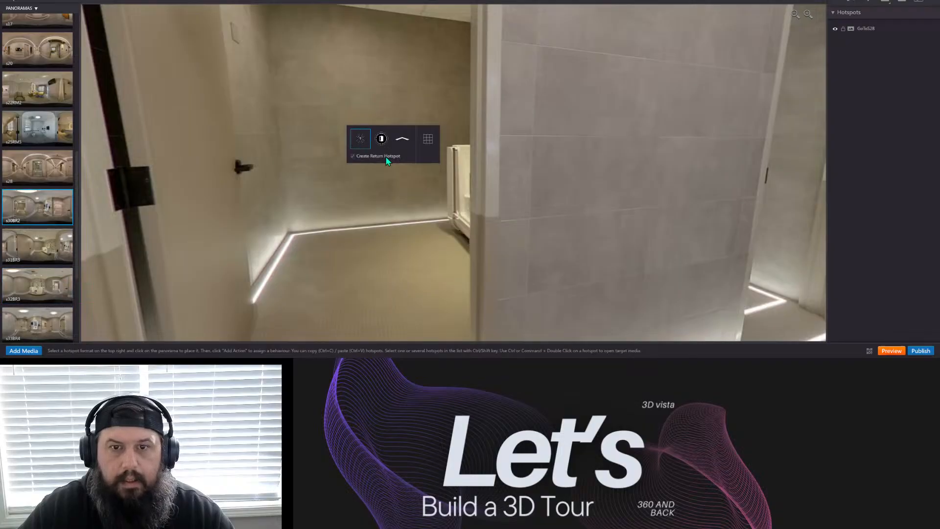
{"action": "left_click", "coordinate": [384, 141]}
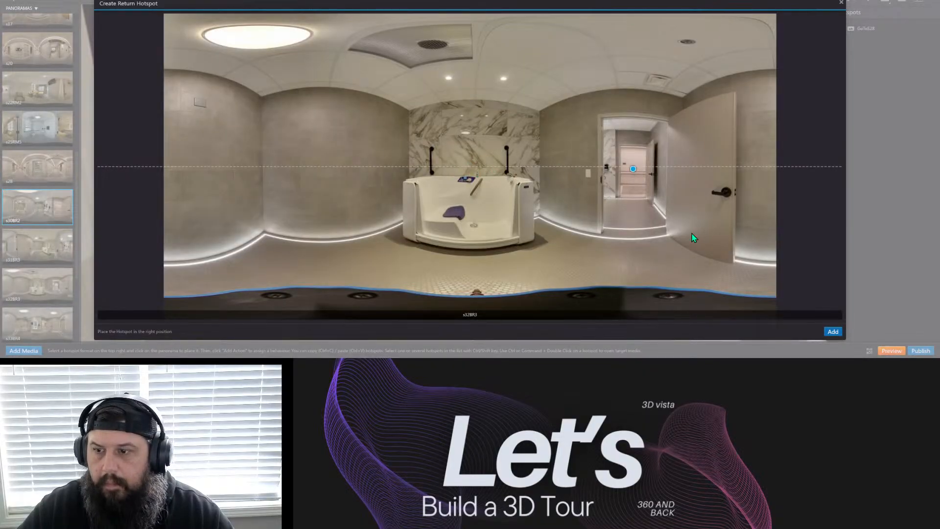
{"action": "left_click", "coordinate": [833, 332]}
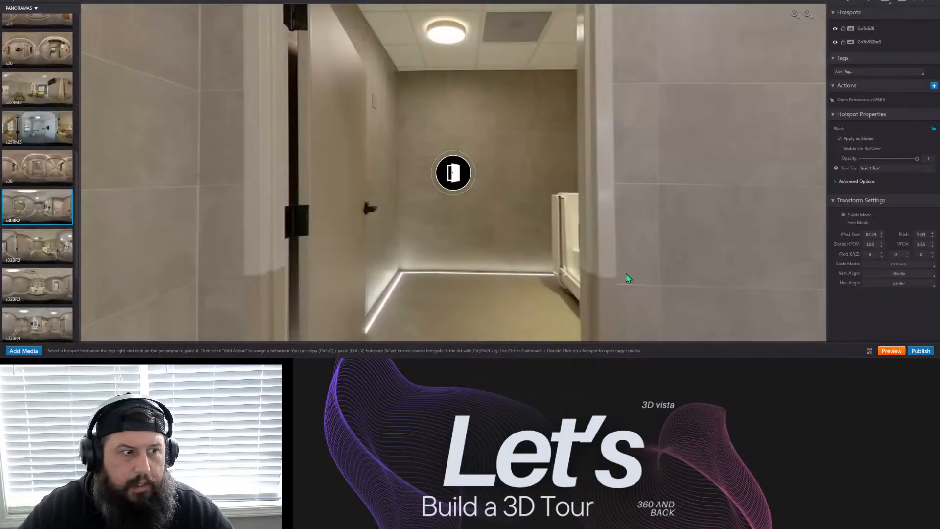
{"action": "left_click_drag", "start_coordinate": [558, 204], "coordinate": [427, 221]}
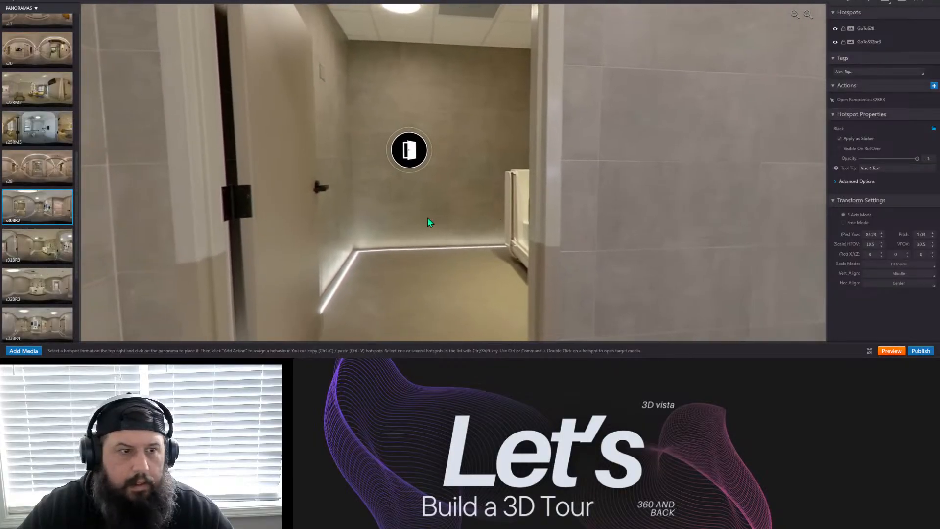
{"action": "left_click", "coordinate": [39, 283]}
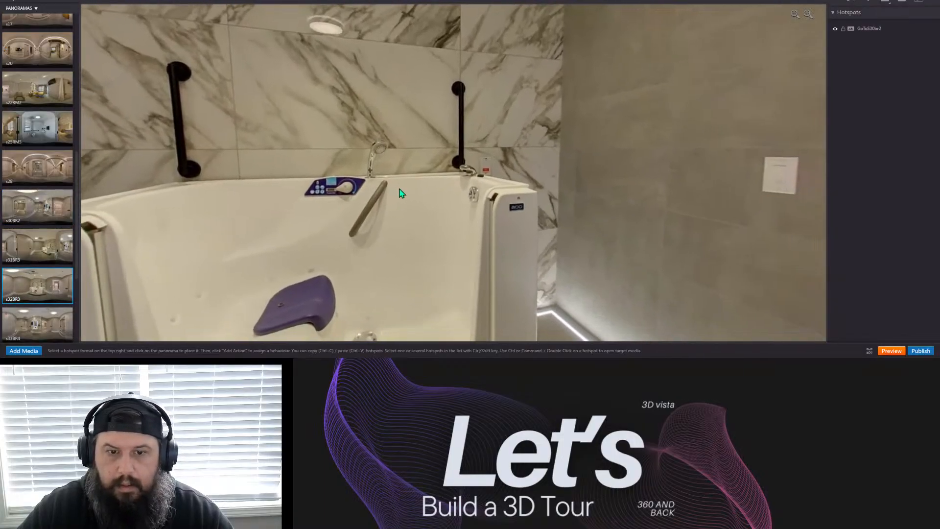
{"action": "left_click_drag", "start_coordinate": [402, 194], "coordinate": [212, 181]}
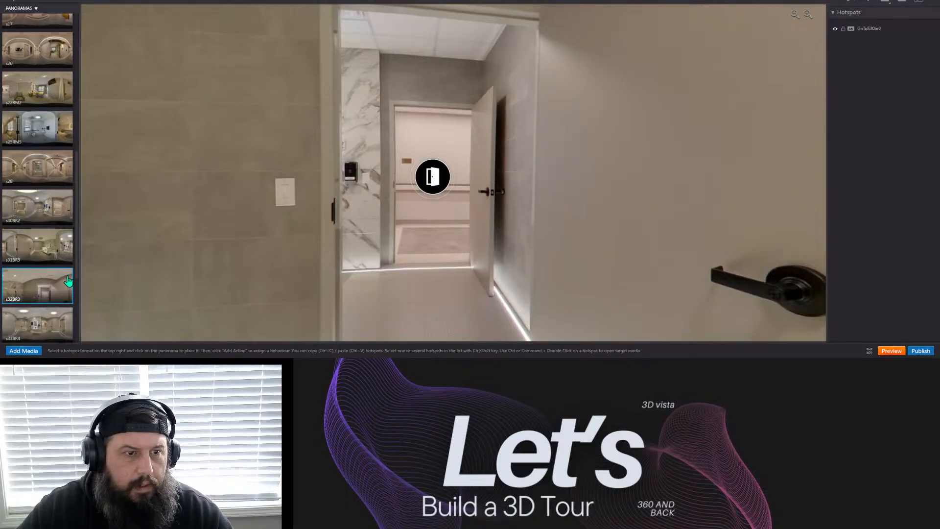
Look through bathroom panoramas s33BR4, s34BR5, s35BR6, s36BR7 and s37BR8 to find the view that fits the shower room.
{"action": "left_click", "coordinate": [37, 334]}
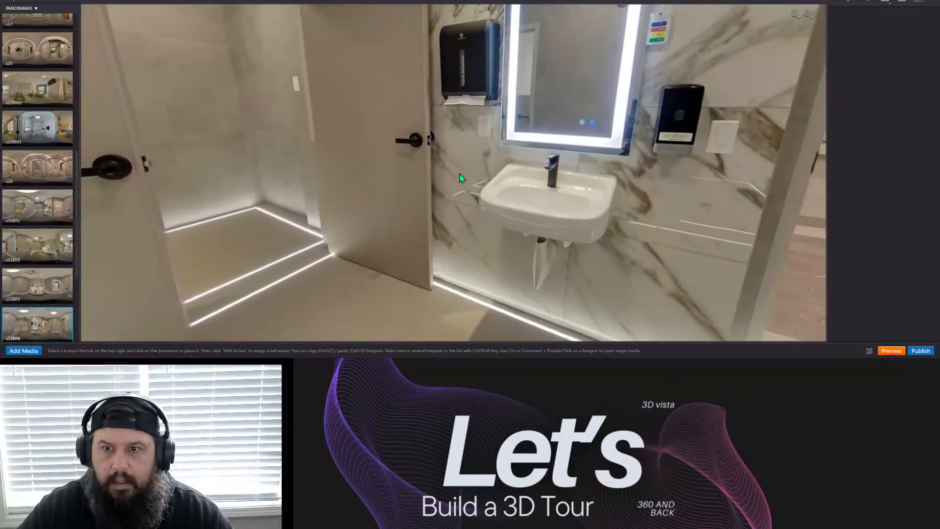
{"action": "scroll", "coordinate": [27, 232], "scroll_direction": "down", "scroll_amount": 2}
{"action": "scroll", "coordinate": [27, 232], "scroll_direction": "down", "scroll_amount": 1}
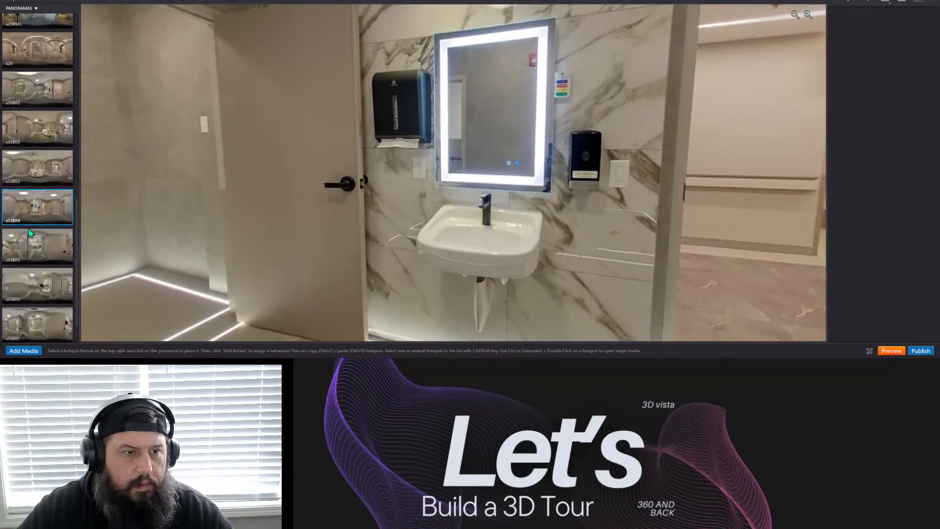
{"action": "left_click", "coordinate": [53, 248]}
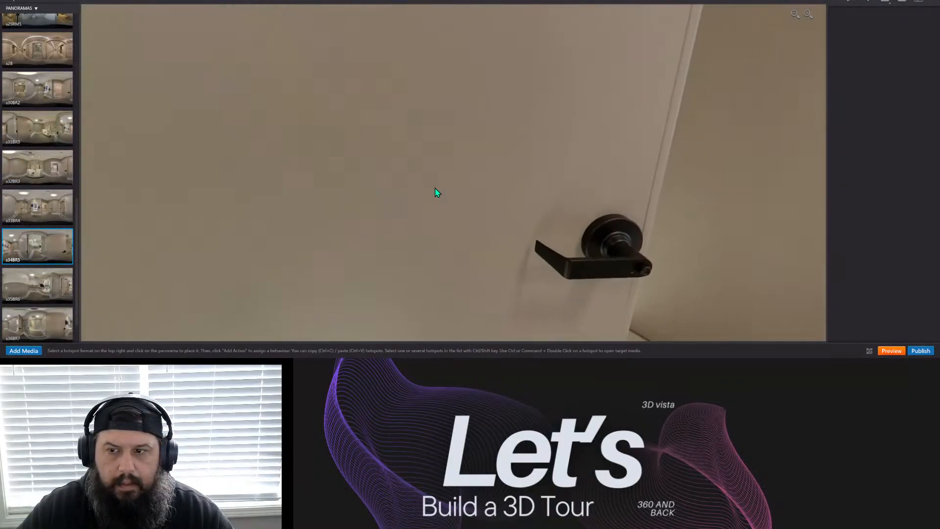
{"action": "left_click", "coordinate": [37, 282]}
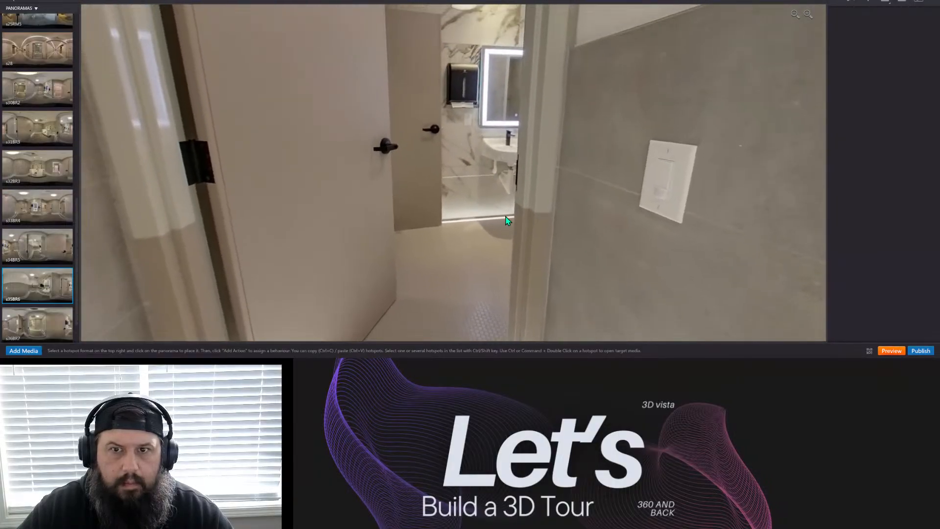
{"action": "left_click", "coordinate": [36, 323]}
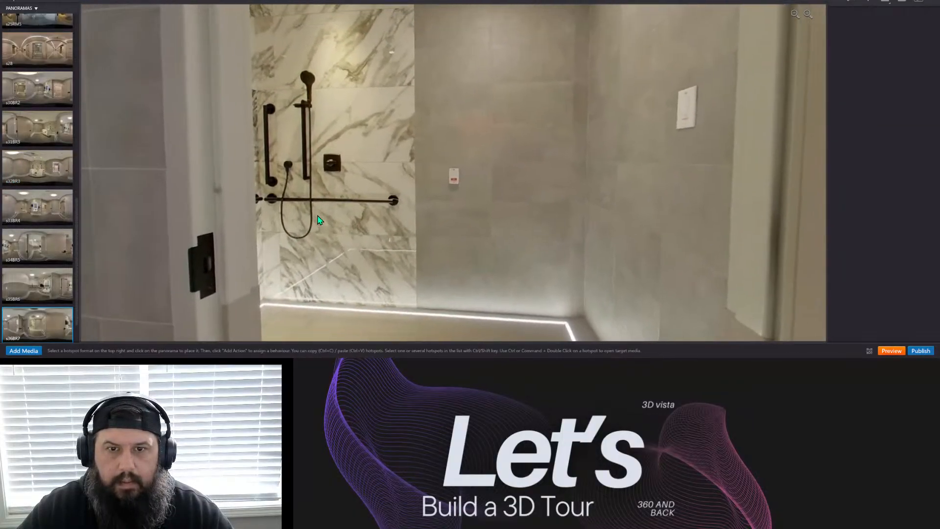
{"action": "scroll", "coordinate": [35, 252], "scroll_direction": "down", "scroll_amount": 1}
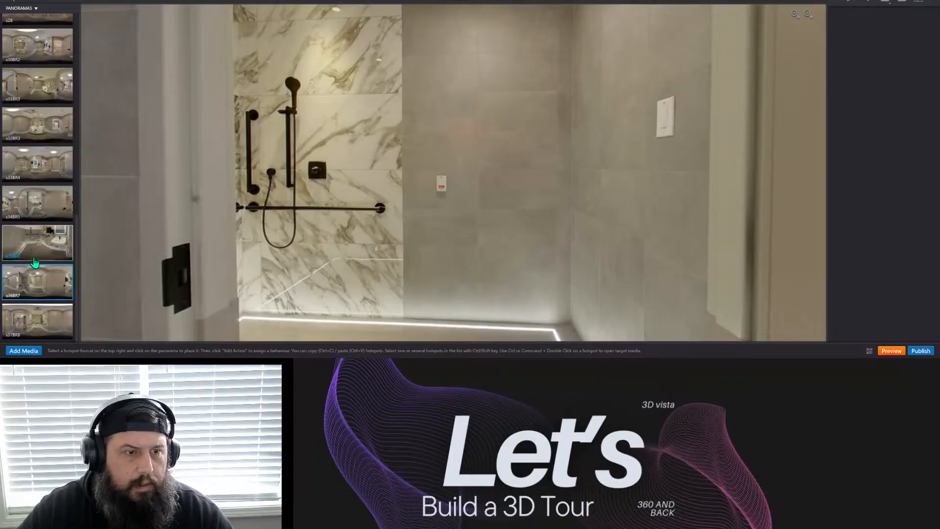
{"action": "left_click", "coordinate": [37, 319]}
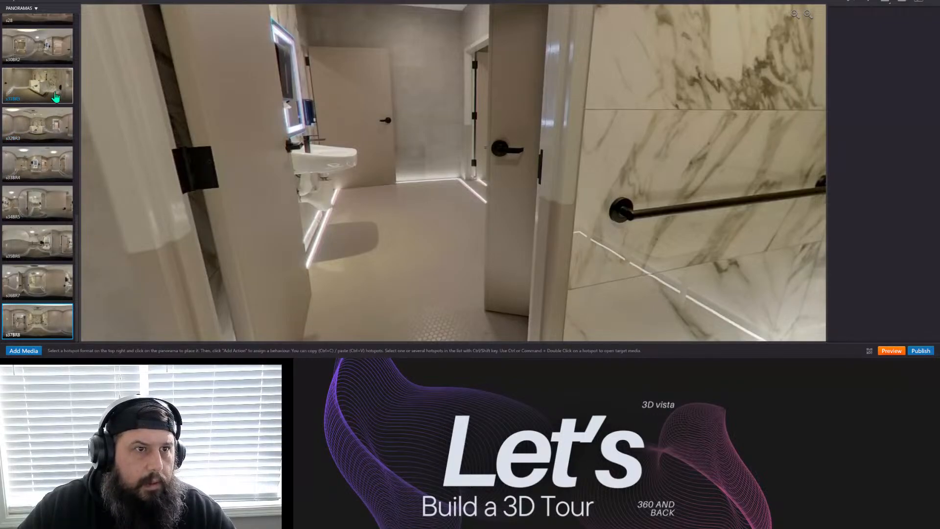
Link s30BR2 to s37BR8 with the Black door hotspot in the shower room doorway, placing its return hotspot in the s37BR8 exit doorway.
{"action": "left_click", "coordinate": [49, 53]}
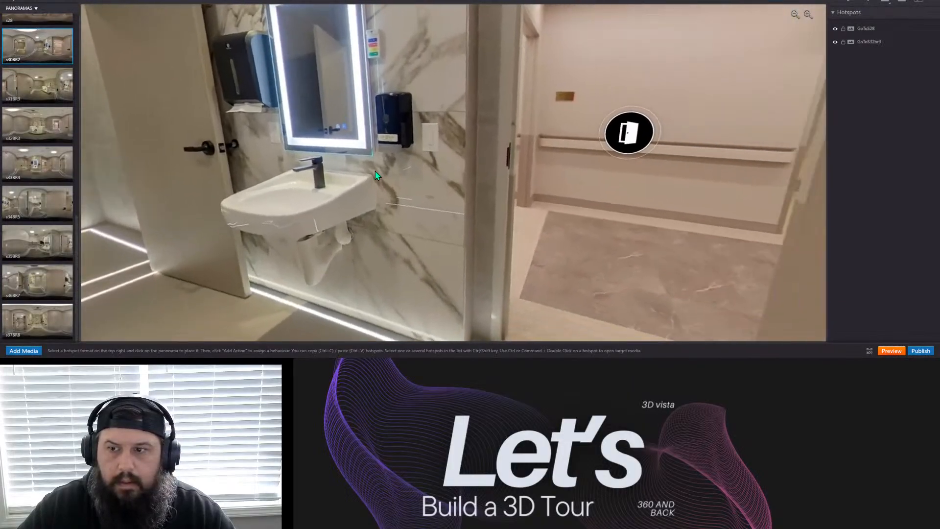
{"action": "left_click_drag", "start_coordinate": [377, 175], "coordinate": [713, 224]}
{"action": "left_click_drag", "start_coordinate": [297, 210], "coordinate": [427, 212]}
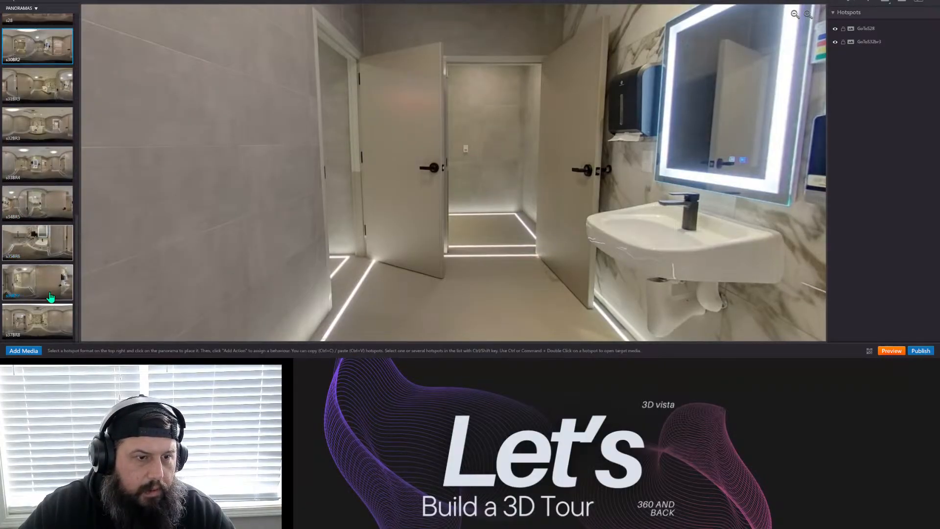
{"action": "left_click", "coordinate": [43, 330]}
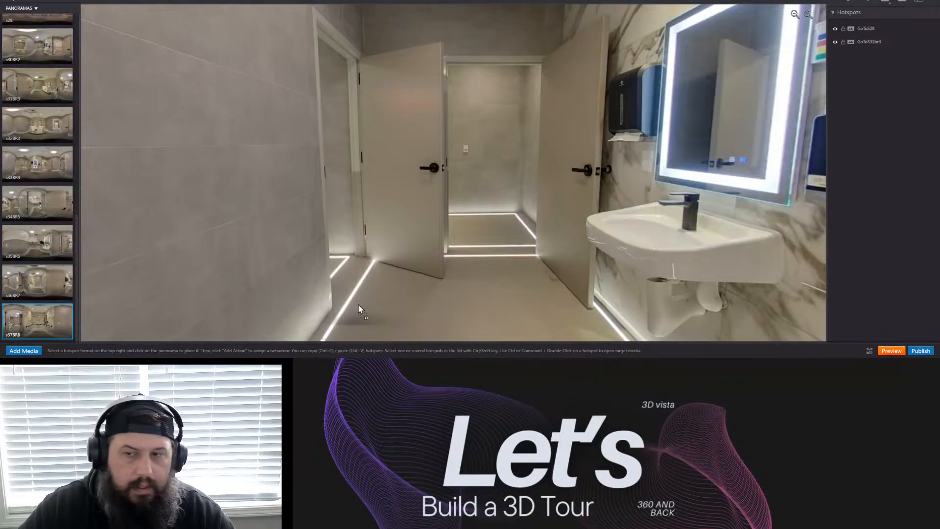
{"action": "left_click", "coordinate": [490, 139]}
{"action": "left_click", "coordinate": [527, 157]}
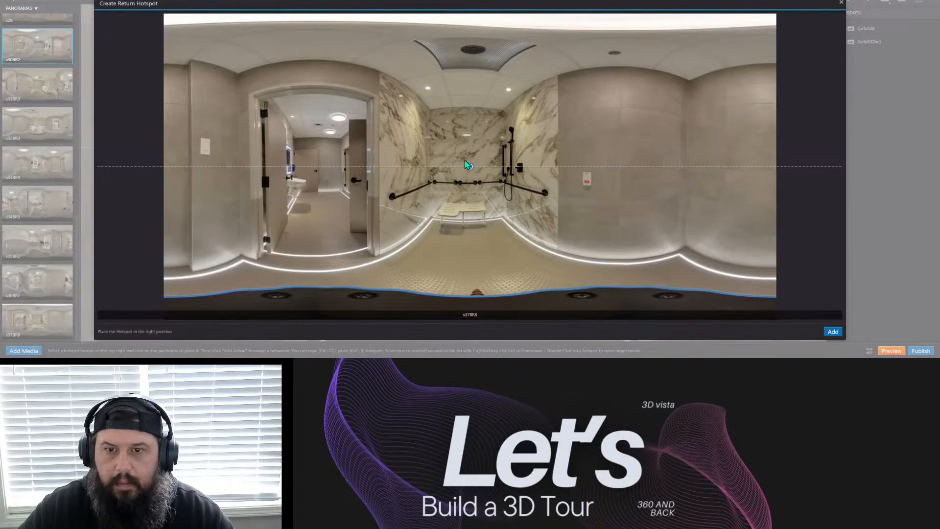
{"action": "left_click_drag", "start_coordinate": [470, 170], "coordinate": [328, 180]}
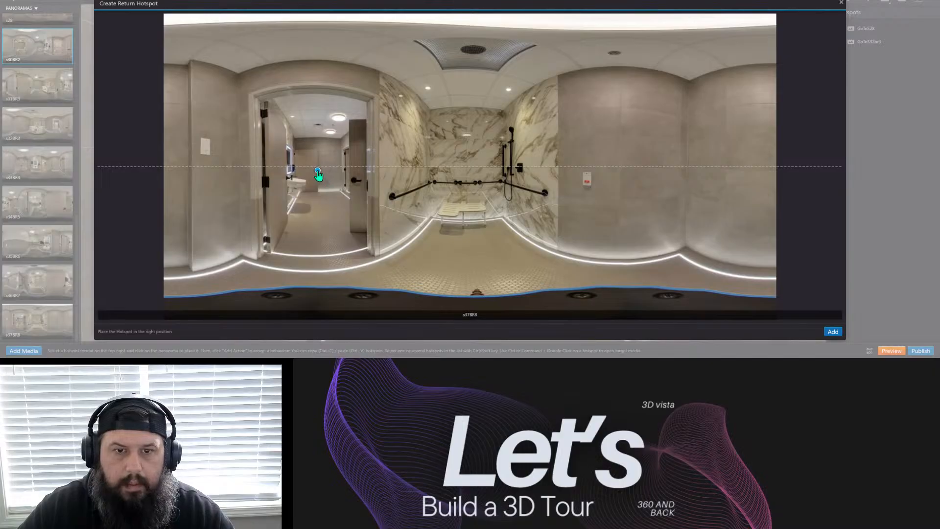
{"action": "left_click", "coordinate": [833, 331]}
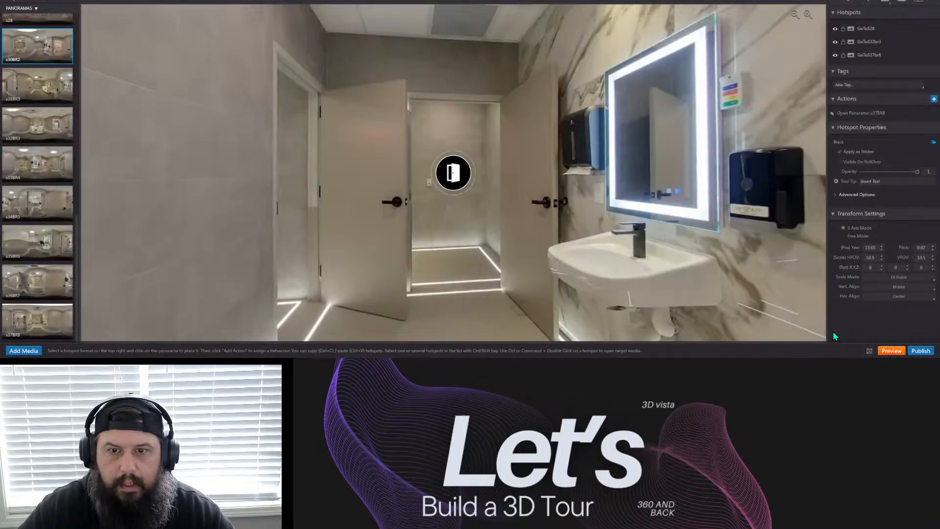
Look around s30BR2 to review its doorways and hotspots, and check the return hotspot in s37BR8.
{"action": "left_click_drag", "start_coordinate": [627, 246], "coordinate": [274, 235]}
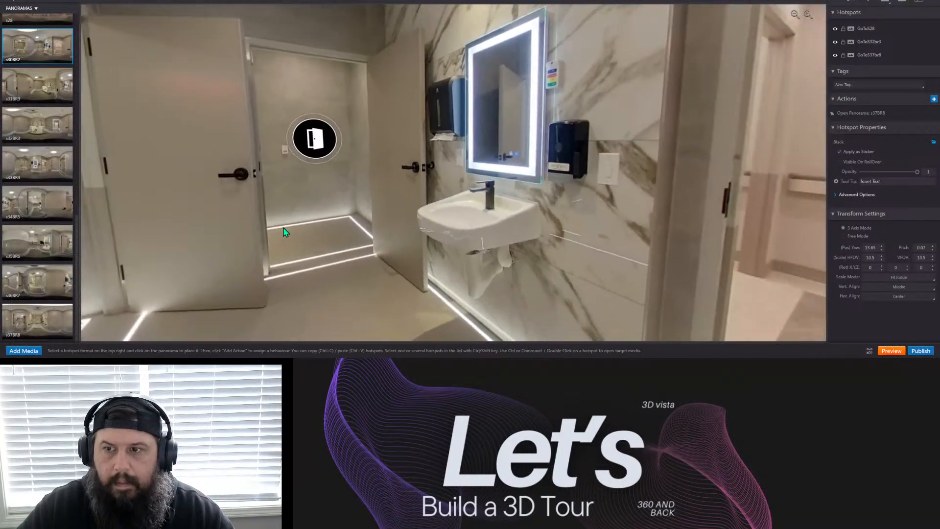
{"action": "left_click_drag", "start_coordinate": [493, 93], "coordinate": [471, 230]}
{"action": "left_click_drag", "start_coordinate": [470, 104], "coordinate": [219, 144]}
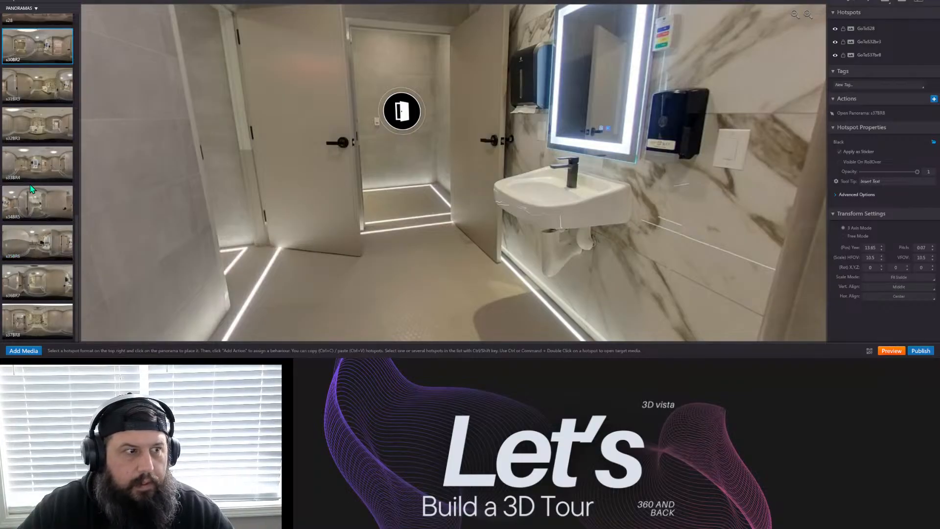
{"action": "left_click_drag", "start_coordinate": [531, 211], "coordinate": [698, 256]}
{"action": "left_click_drag", "start_coordinate": [641, 235], "coordinate": [487, 215]}
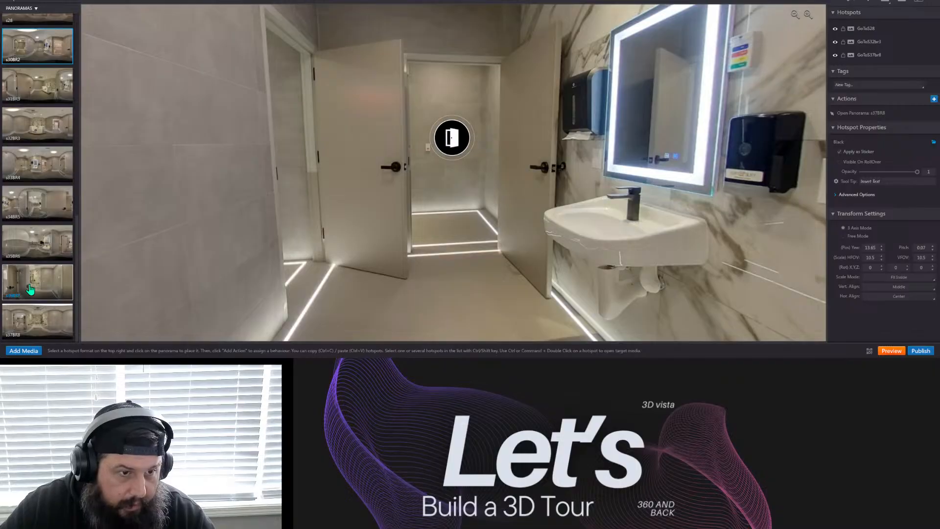
{"action": "left_click", "coordinate": [42, 332]}
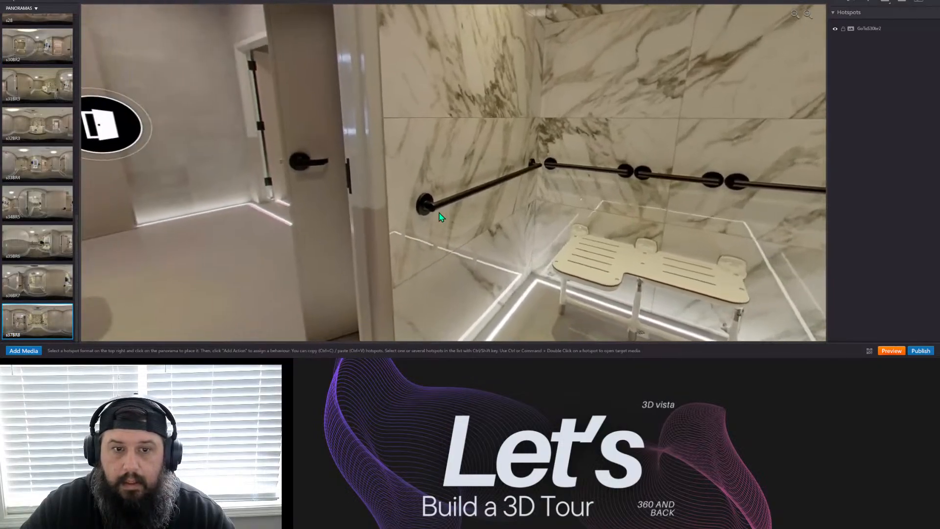
{"action": "left_click_drag", "start_coordinate": [441, 217], "coordinate": [665, 245]}
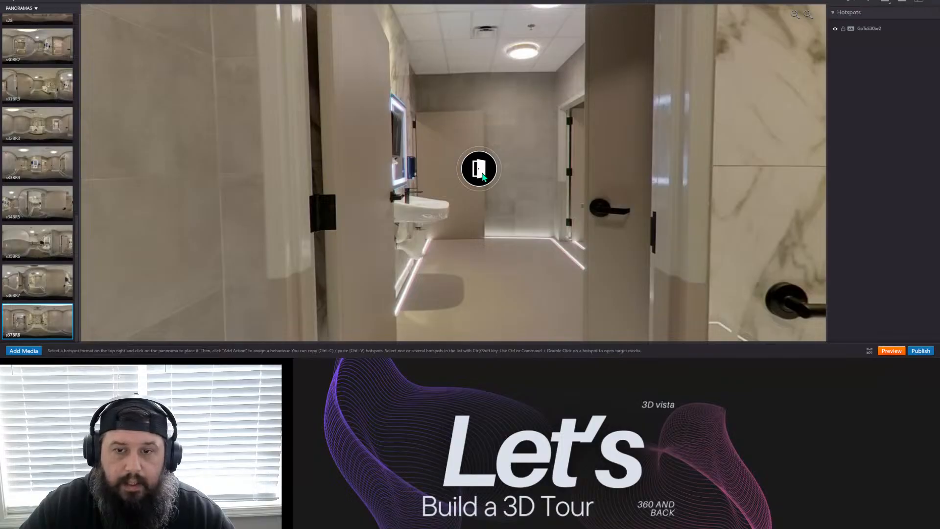
Delete the unneeded bathroom panoramas s31BR3 and s33BR4 from the tour's media.
{"action": "left_click", "coordinate": [371, 2]}
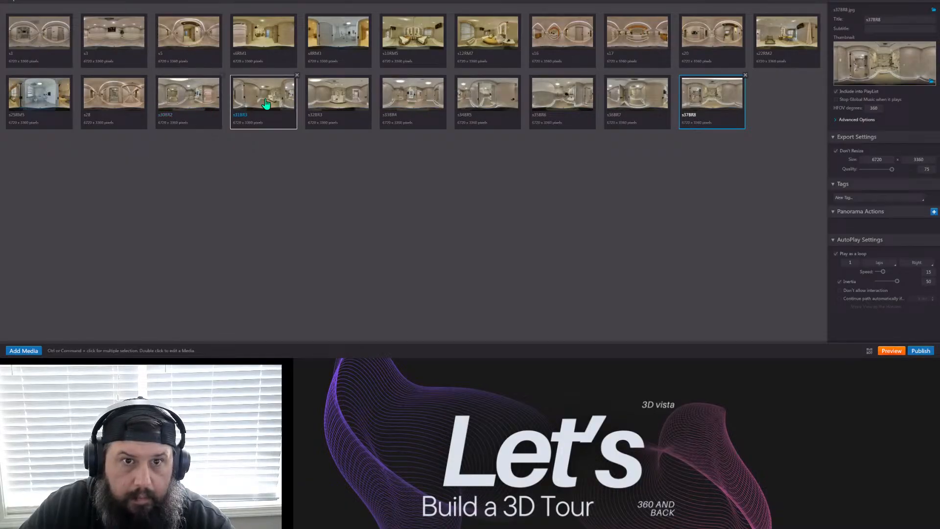
{"action": "left_click", "coordinate": [297, 75]}
{"action": "left_click", "coordinate": [450, 185]}
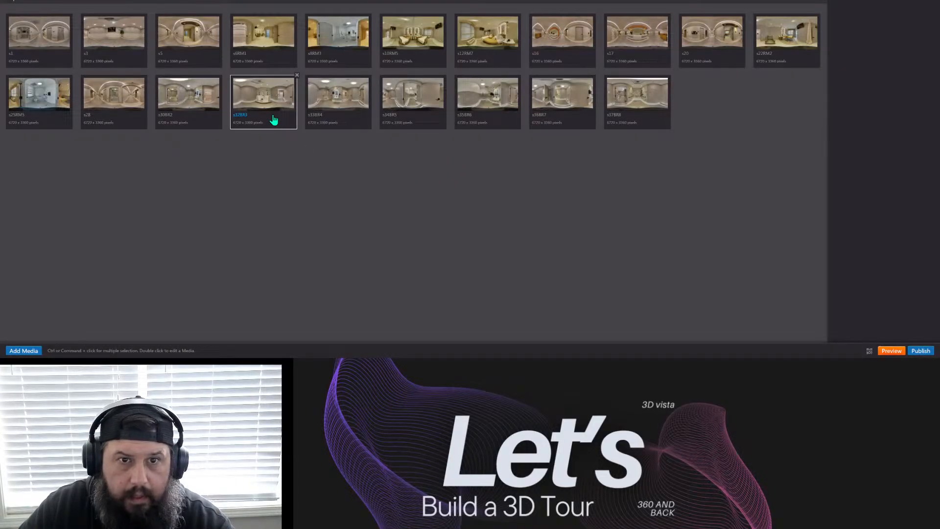
{"action": "left_click", "coordinate": [341, 120]}
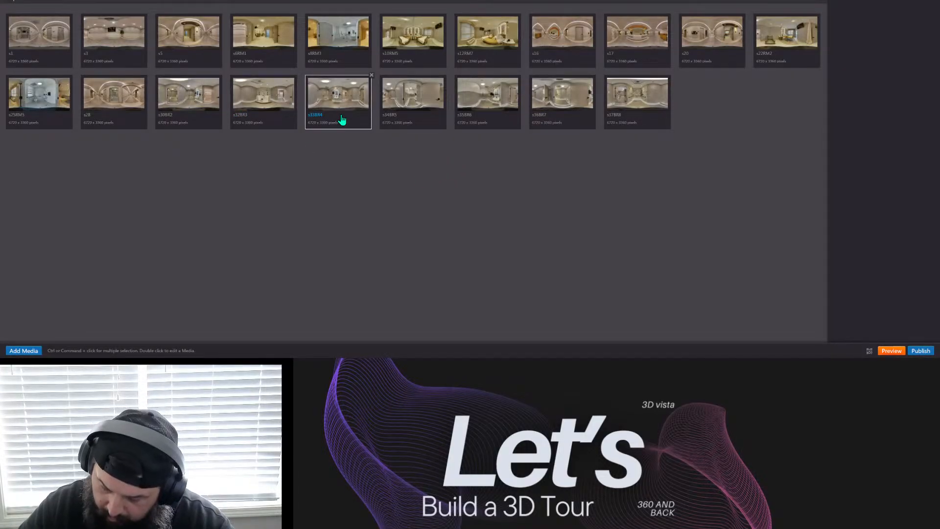
{"action": "left_click", "coordinate": [371, 75]}
{"action": "left_click", "coordinate": [458, 188]}
Delete the unneeded bathroom panoramas s34BR5, s35BR6 and s36BR7 from the tour's media.
{"action": "left_click", "coordinate": [369, 118]}
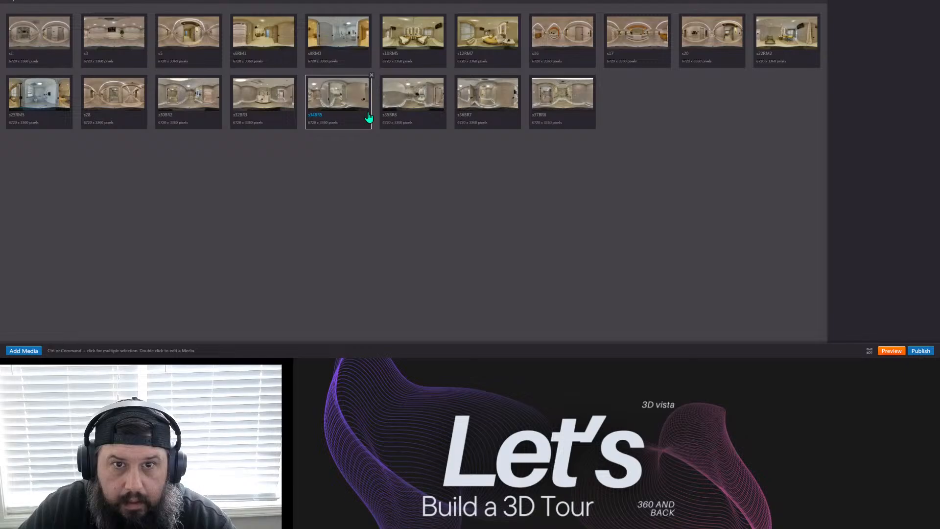
{"action": "left_click", "coordinate": [371, 75]}
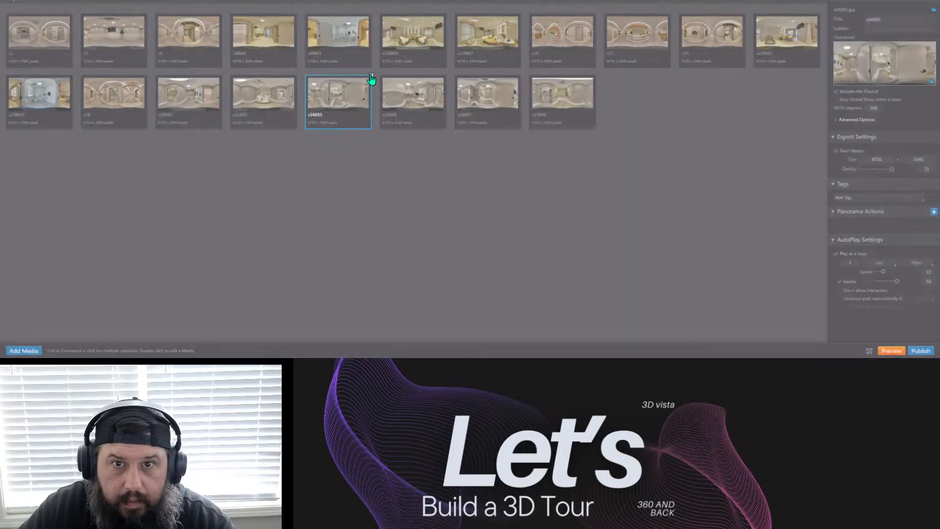
{"action": "left_click", "coordinate": [453, 182]}
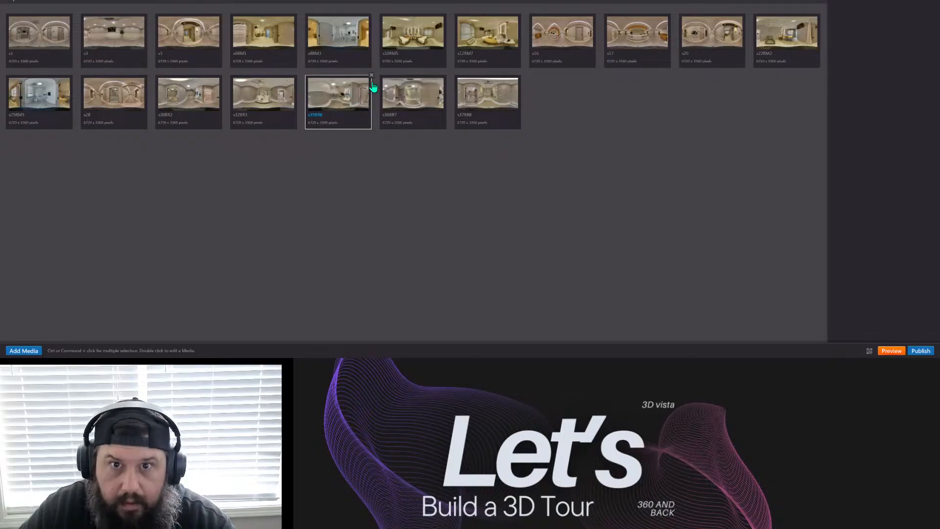
{"action": "left_click", "coordinate": [371, 75]}
{"action": "left_click", "coordinate": [447, 183]}
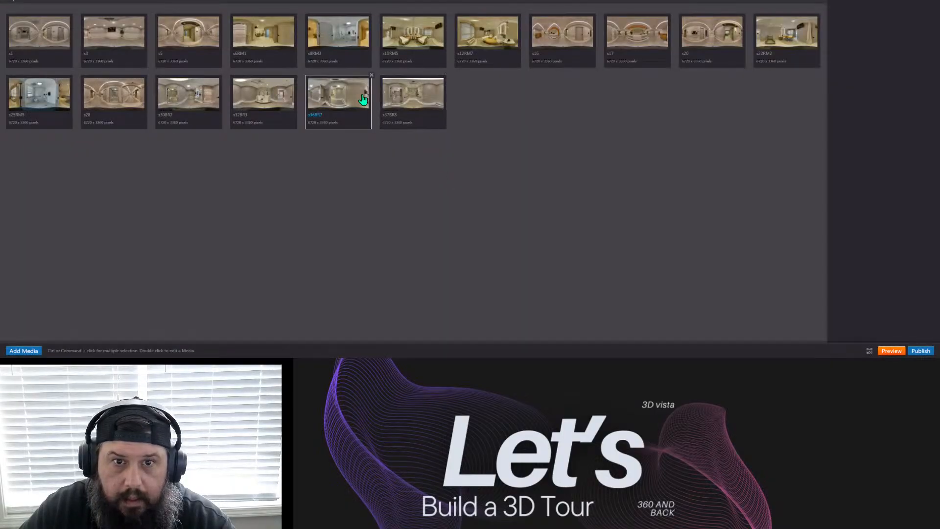
{"action": "left_click", "coordinate": [371, 76]}
{"action": "left_click", "coordinate": [457, 184]}
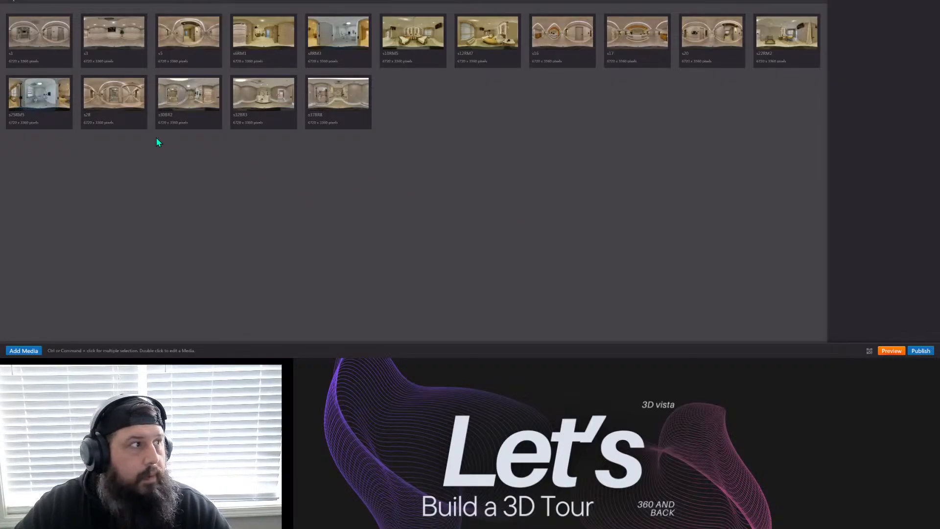
{"action": "left_click", "coordinate": [66, 49]}
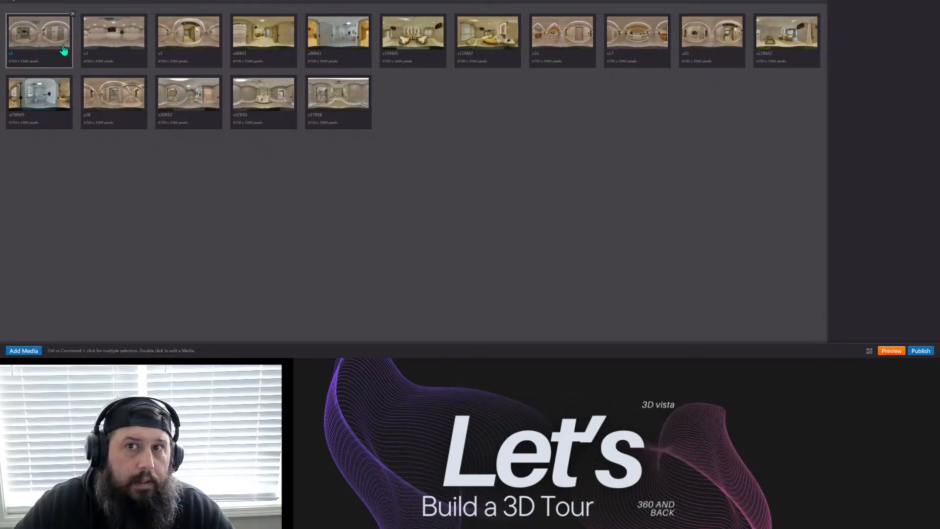
{"action": "left_click", "coordinate": [213, 239]}
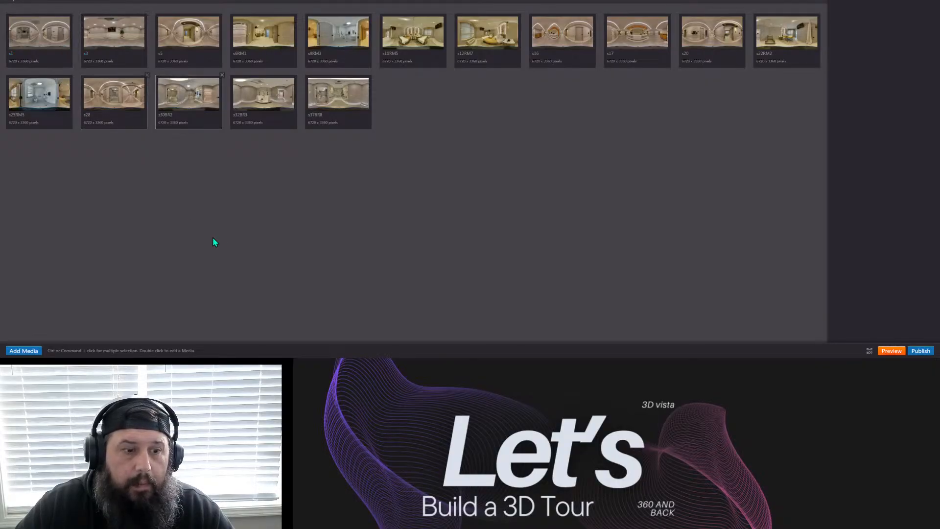
Import all panoramas from the North folder, n1Lobby through n30PTRM3, as standard panoramas, accepting the gyroscope perspective correction.
{"action": "left_click", "coordinate": [23, 351]}
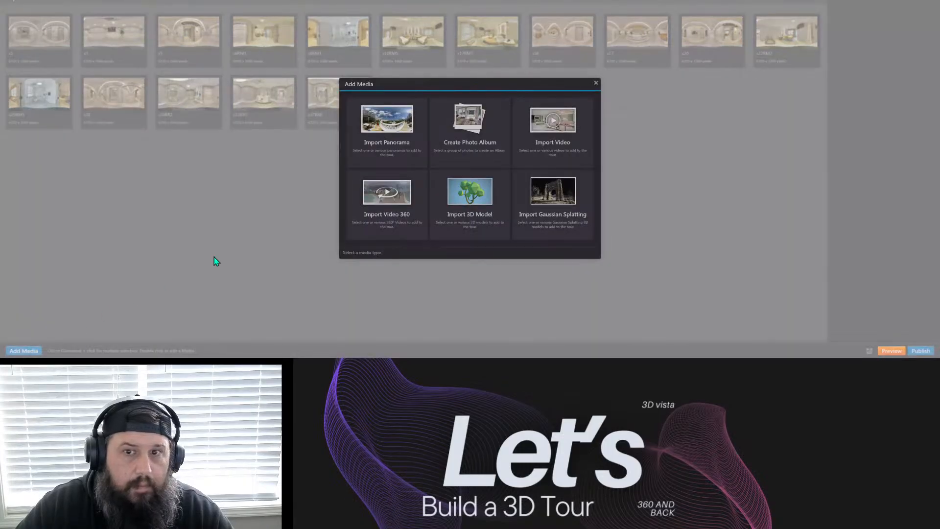
{"action": "left_click", "coordinate": [395, 120]}
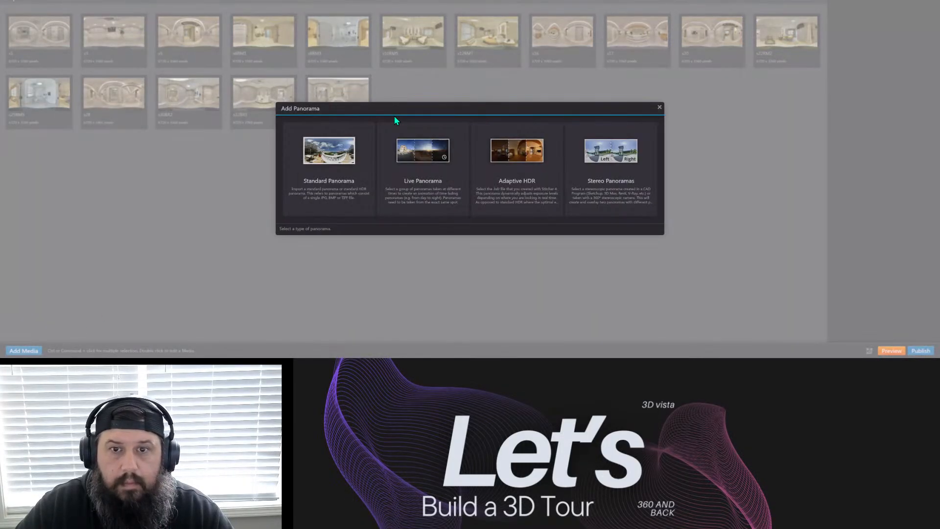
{"action": "left_click", "coordinate": [329, 150]}
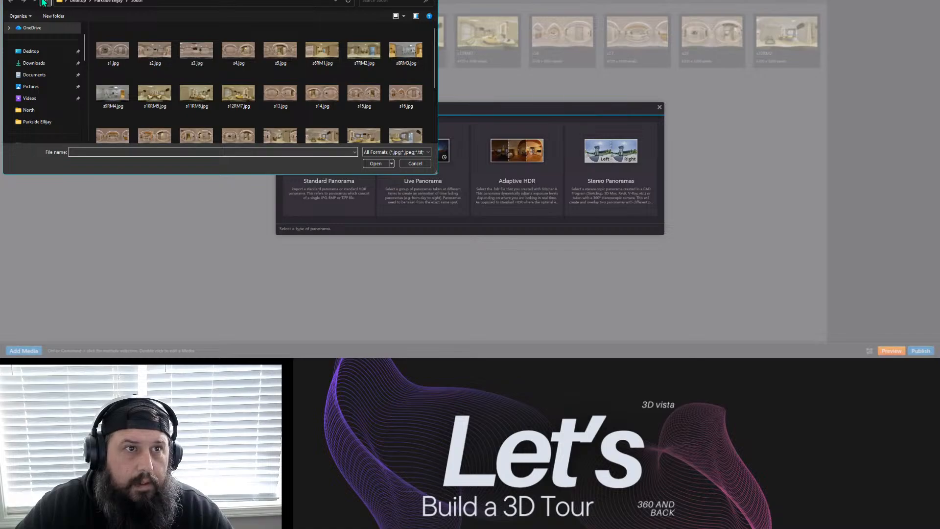
{"action": "left_click", "coordinate": [44, 2]}
{"action": "double_click", "coordinate": [100, 38]}
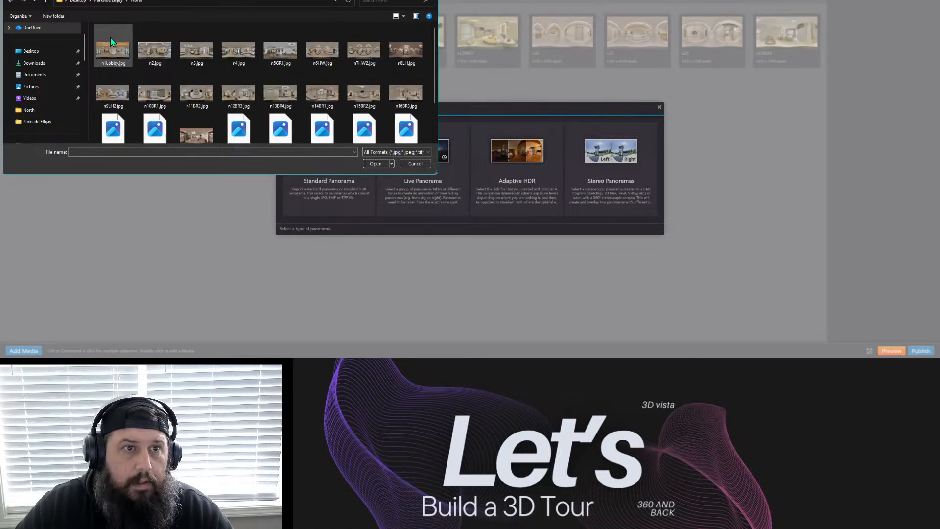
{"action": "left_click_drag", "start_coordinate": [91, 38], "coordinate": [430, 136]}
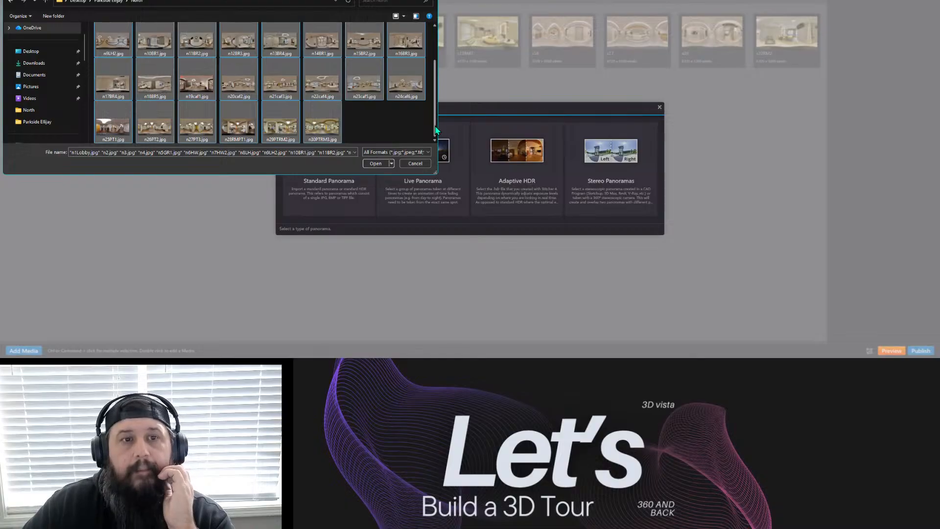
{"action": "left_click", "coordinate": [383, 163]}
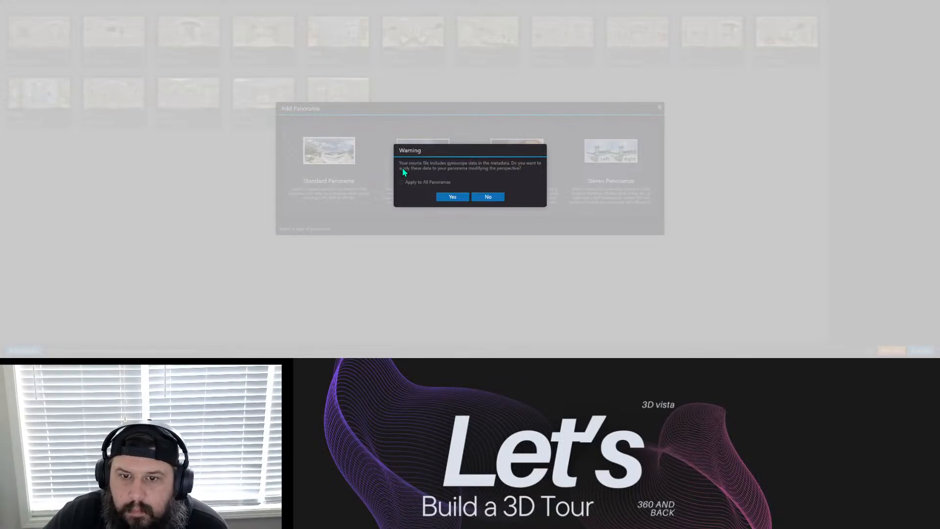
{"action": "left_click", "coordinate": [452, 197]}
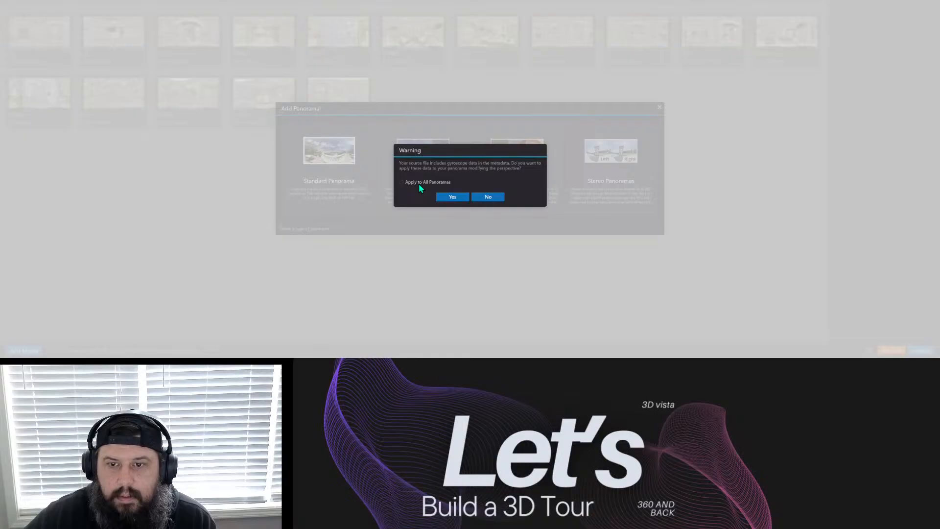
{"action": "left_click", "coordinate": [449, 198]}
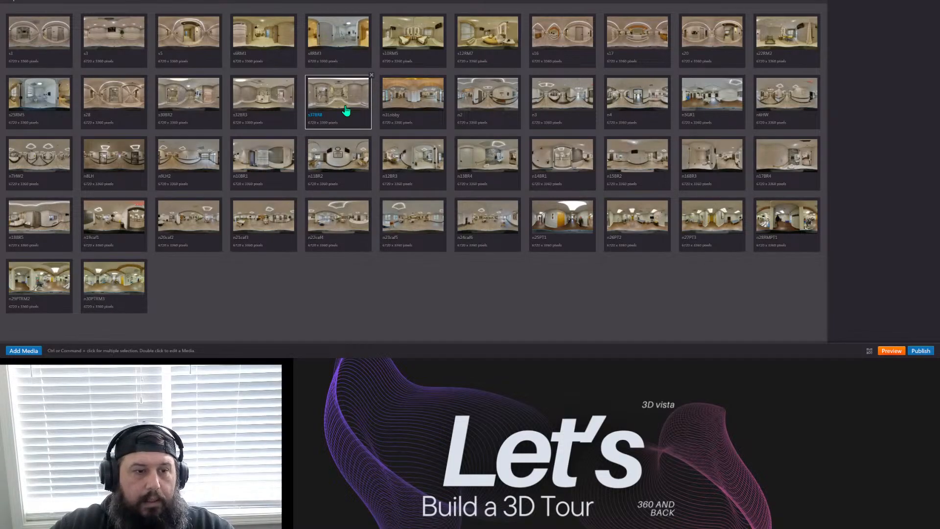
Check the thumbnails of the imported therapy panoramas n30PTRM3, n28RMPT1, n27PT3, n26PT2 and n25PT1 in the media library.
{"action": "left_click", "coordinate": [115, 278]}
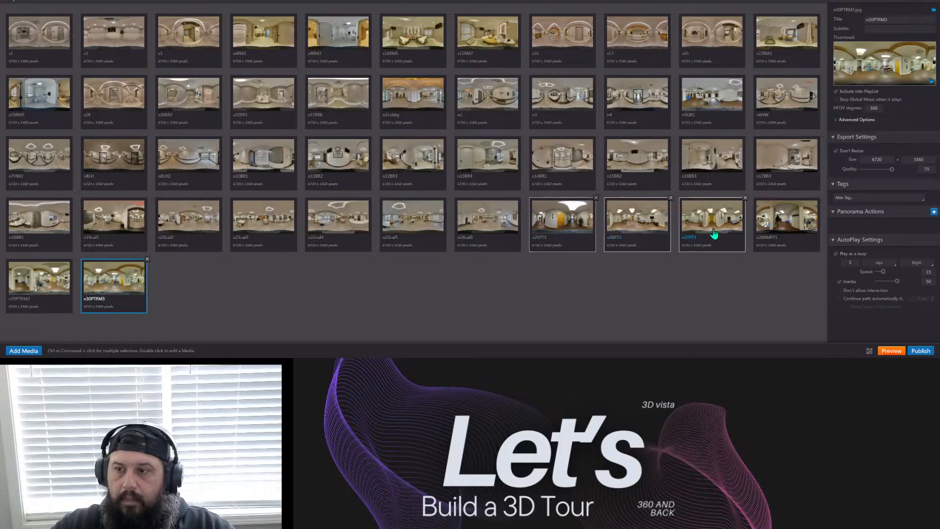
{"action": "left_click", "coordinate": [781, 230]}
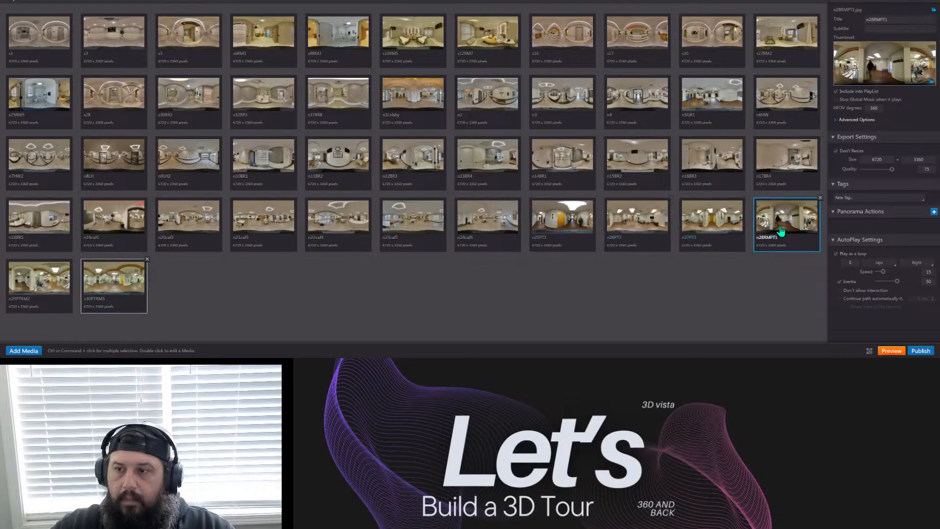
{"action": "left_click", "coordinate": [741, 229]}
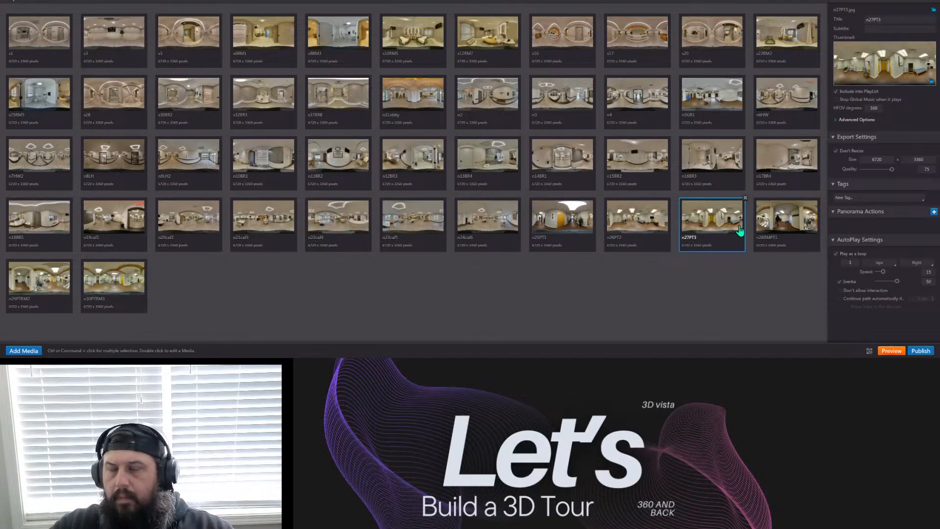
{"action": "left_click", "coordinate": [640, 223]}
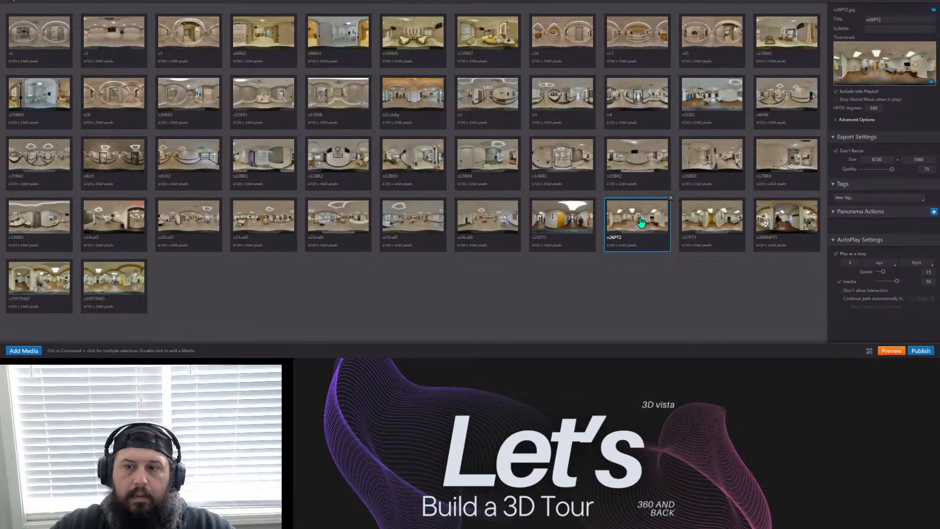
{"action": "left_click", "coordinate": [581, 222]}
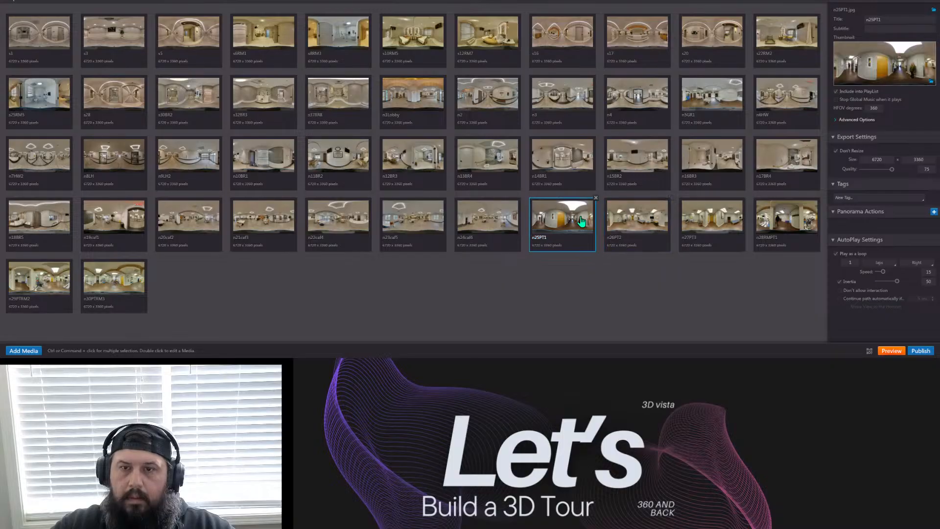
Open the hotspot editor, dismiss the Quick Actions introduction, and look around the hallway outside the therapy area.
{"action": "left_click", "coordinate": [424, 2]}
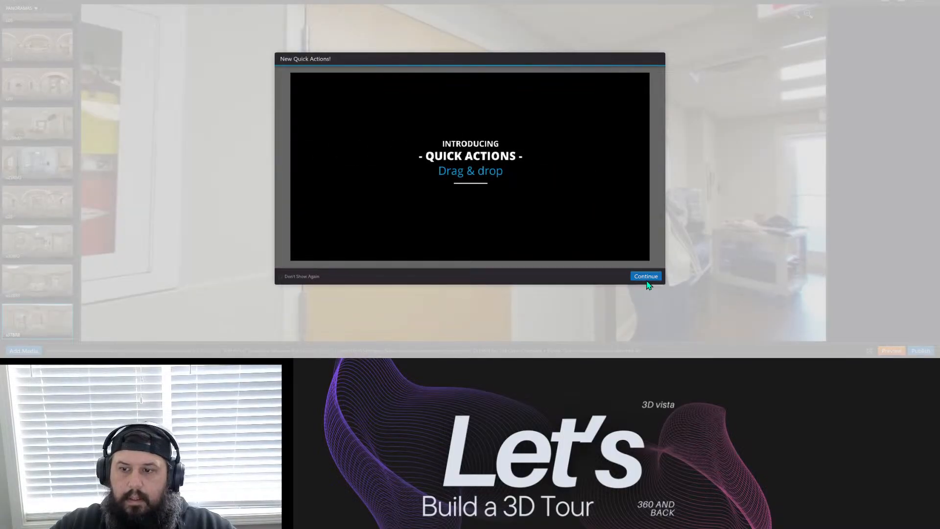
{"action": "left_click", "coordinate": [646, 276]}
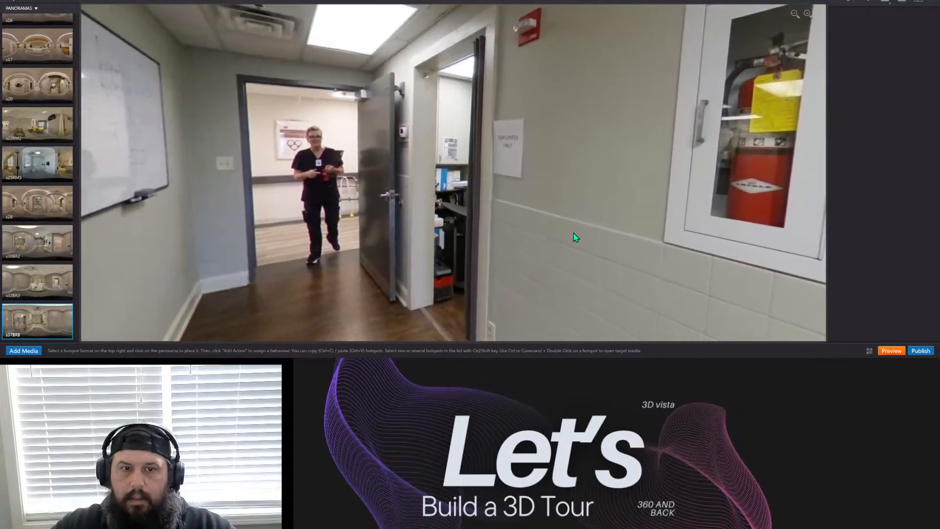
{"action": "left_click_drag", "start_coordinate": [360, 215], "coordinate": [636, 242]}
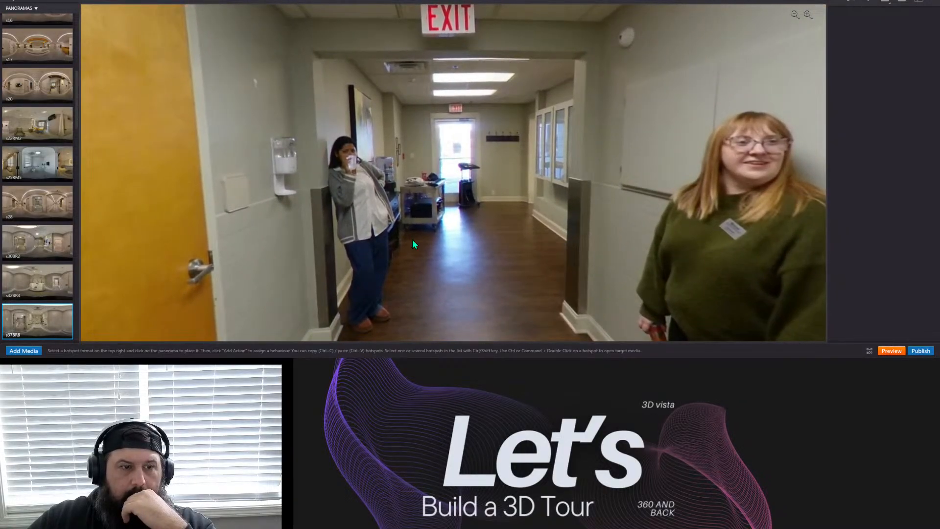
Look around the therapy room panoramas n30PTRM3 and n29PTRM2 to examine their doorways and equipment layout.
{"action": "scroll", "coordinate": [57, 290], "scroll_direction": "down", "scroll_amount": 10}
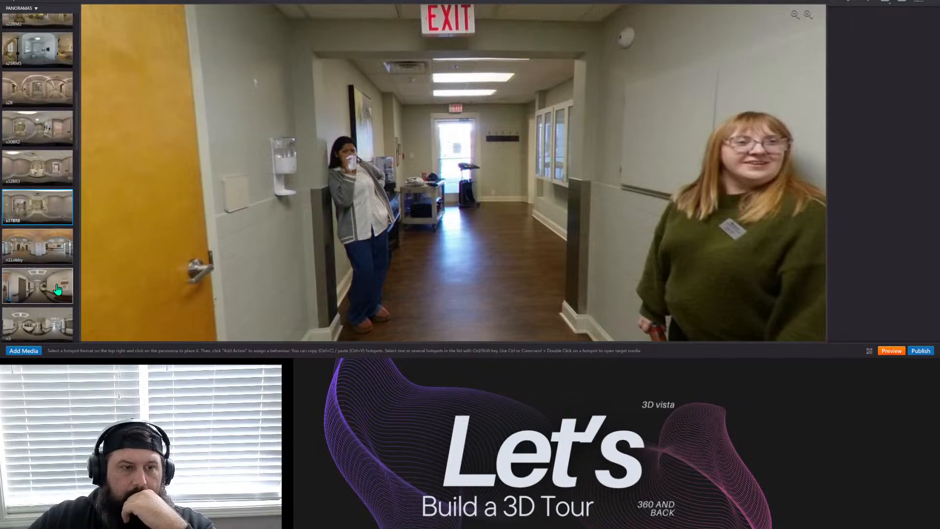
{"action": "scroll", "coordinate": [57, 289], "scroll_direction": "down", "scroll_amount": 5}
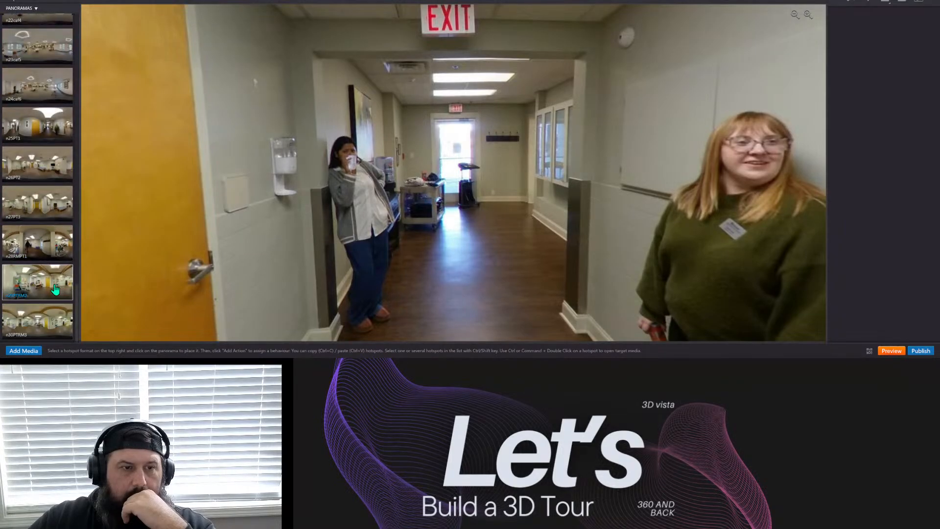
{"action": "left_click", "coordinate": [42, 326]}
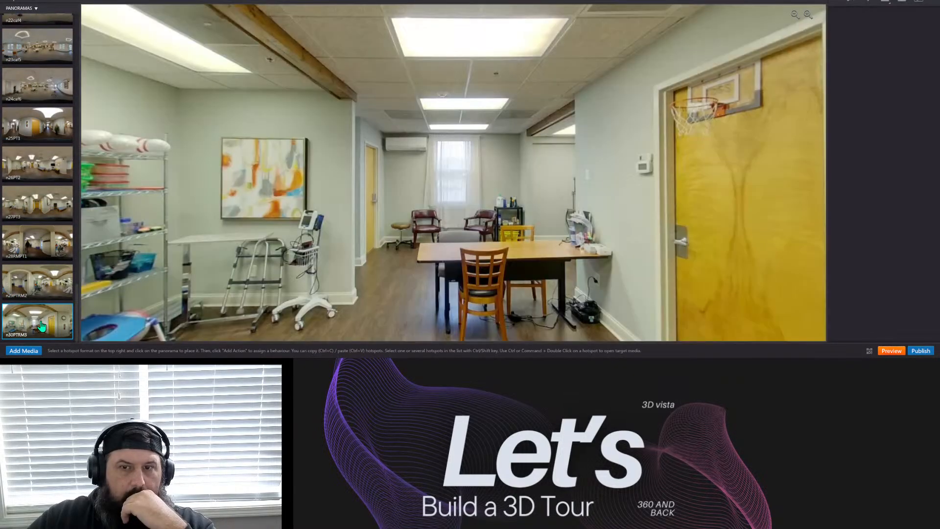
{"action": "left_click_drag", "start_coordinate": [381, 235], "coordinate": [764, 219]}
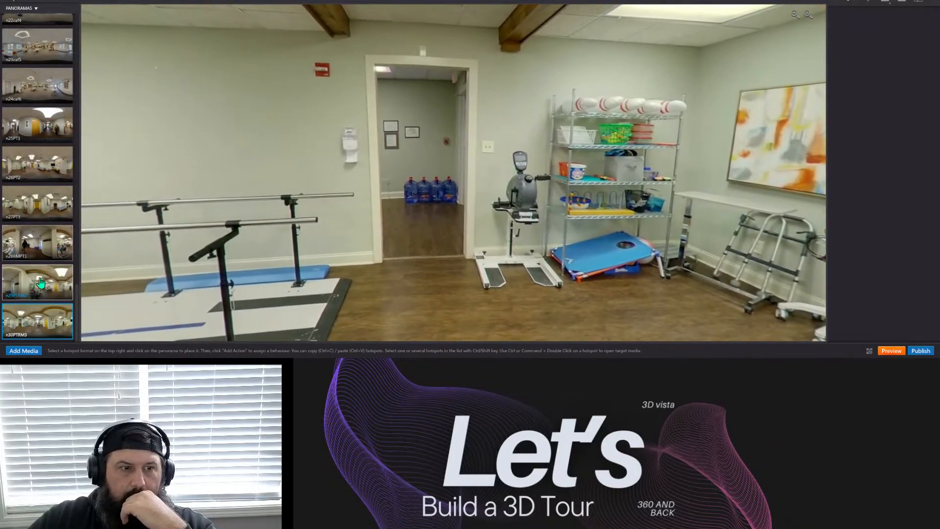
{"action": "left_click", "coordinate": [40, 285]}
{"action": "left_click_drag", "start_coordinate": [705, 220], "coordinate": [460, 201]}
{"action": "left_click_drag", "start_coordinate": [685, 212], "coordinate": [513, 205]}
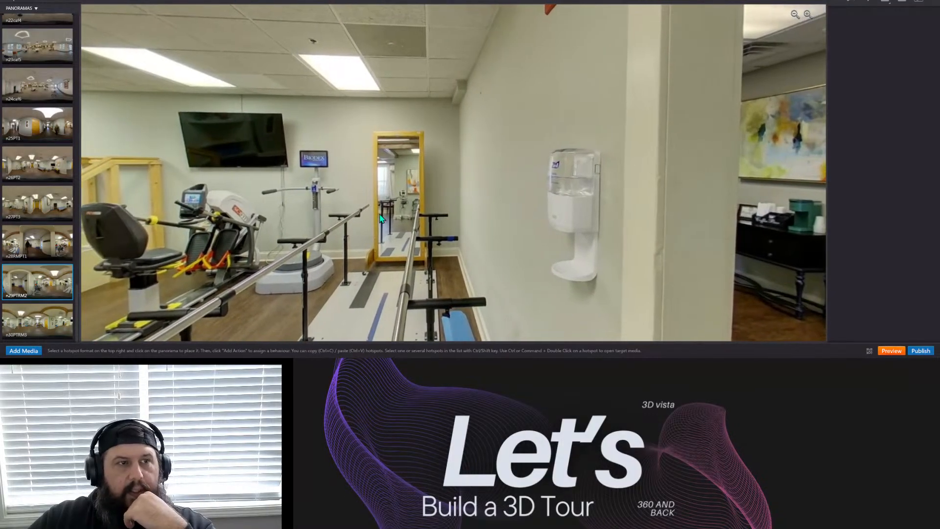
Browse the North panoramas, look around n25PT1, and view n26PT2 and n27PT3 to work out the therapy area's route.
{"action": "scroll", "coordinate": [31, 224], "scroll_direction": "up", "scroll_amount": 6}
{"action": "scroll", "coordinate": [31, 224], "scroll_direction": "up", "scroll_amount": 6}
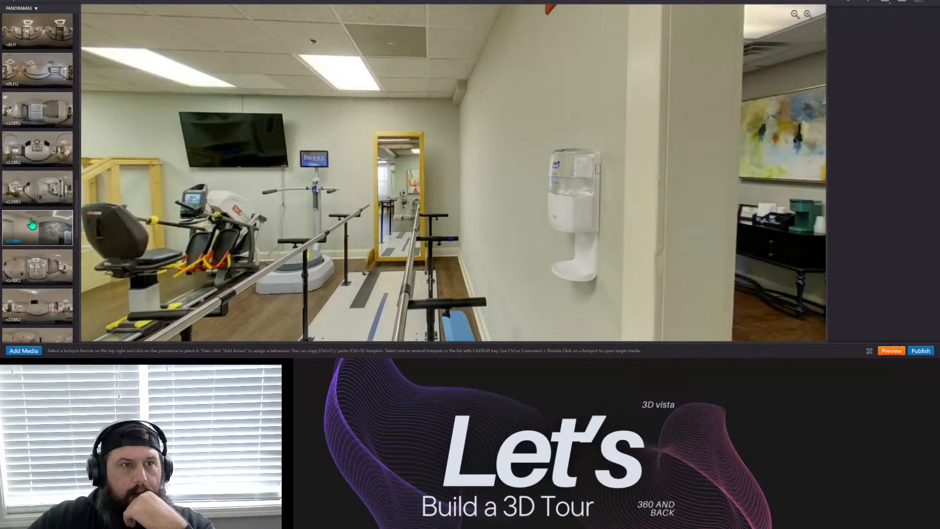
{"action": "scroll", "coordinate": [31, 224], "scroll_direction": "down", "scroll_amount": 7}
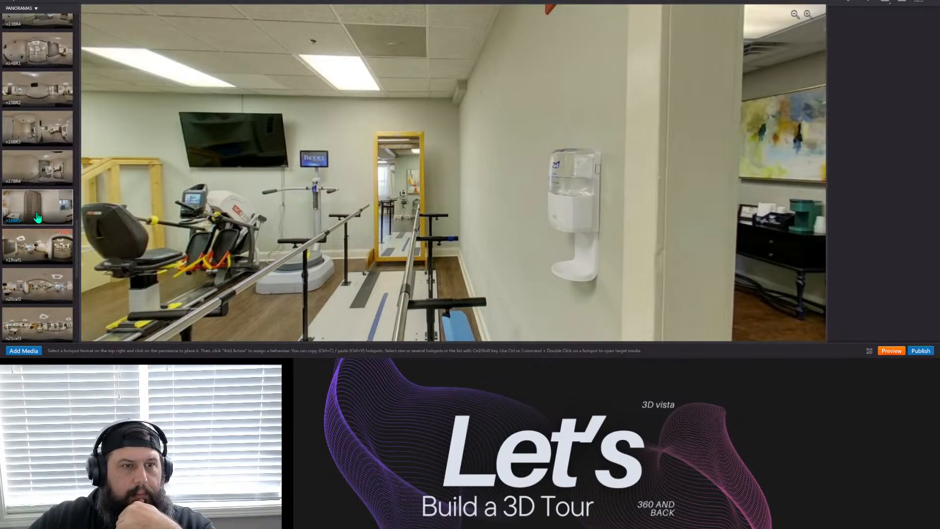
{"action": "scroll", "coordinate": [38, 216], "scroll_direction": "up", "scroll_amount": 5}
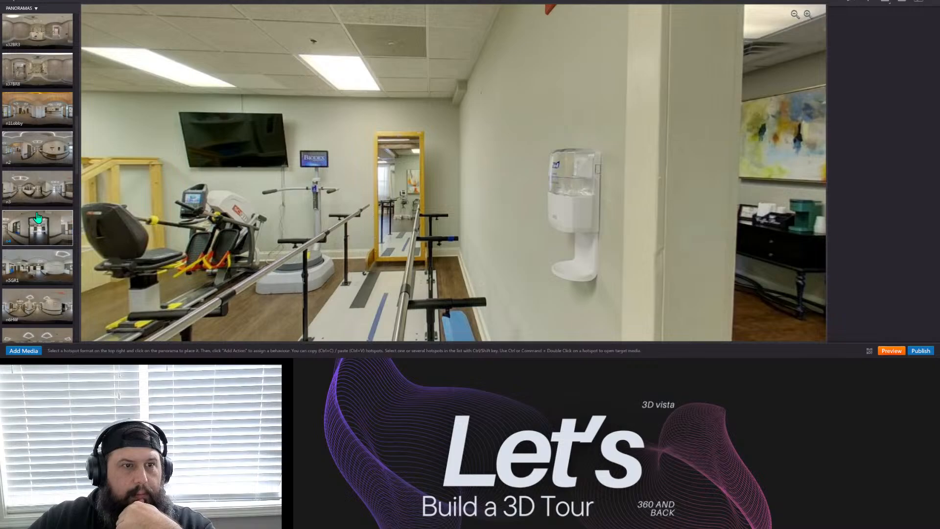
{"action": "scroll", "coordinate": [39, 217], "scroll_direction": "down", "scroll_amount": 7}
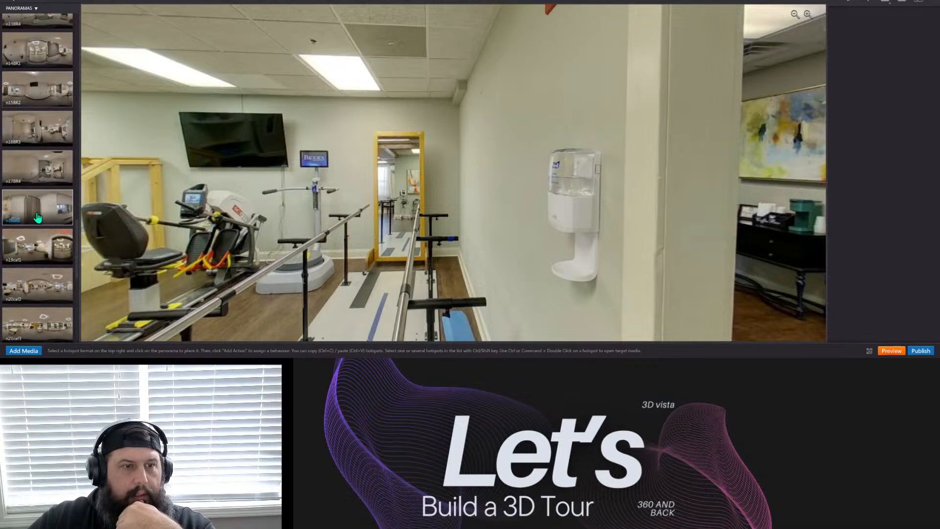
{"action": "left_click", "coordinate": [38, 217]}
{"action": "left_click", "coordinate": [38, 245]}
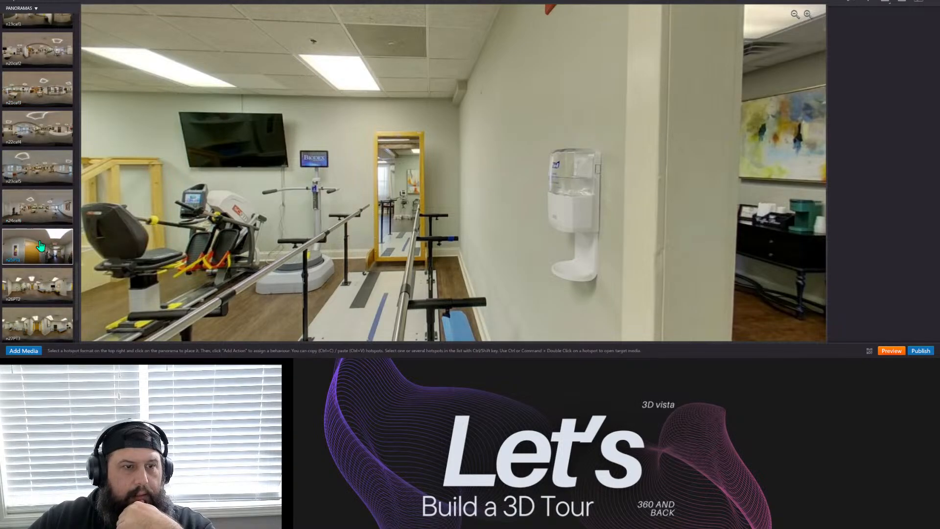
{"action": "left_click_drag", "start_coordinate": [166, 217], "coordinate": [167, 181]}
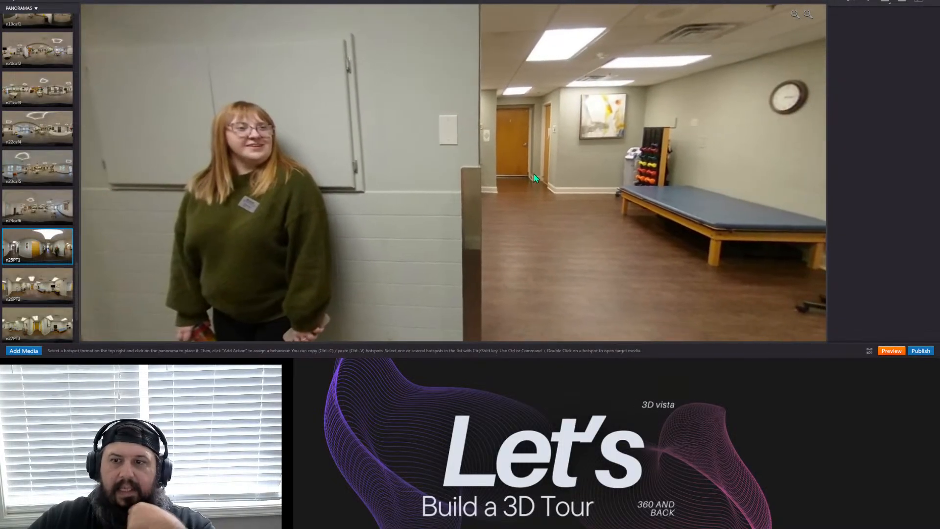
{"action": "left_click_drag", "start_coordinate": [367, 172], "coordinate": [654, 195]}
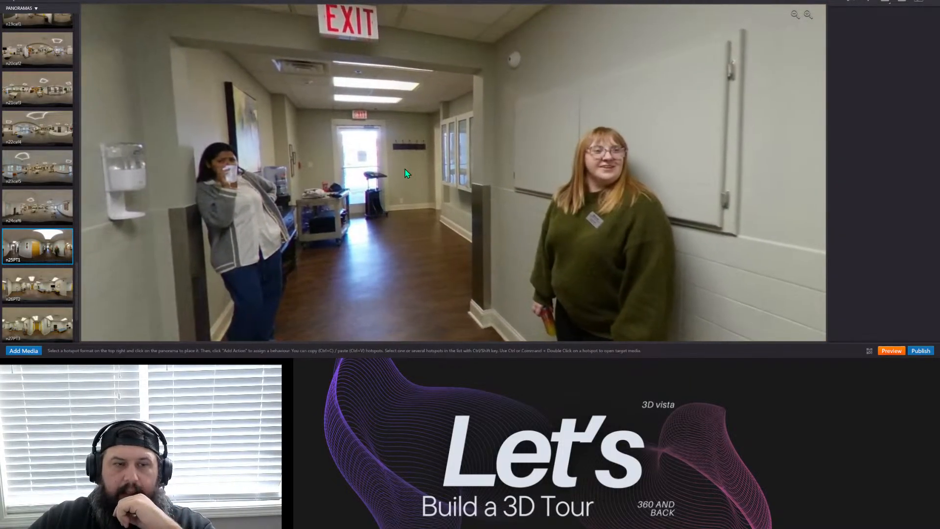
{"action": "left_click", "coordinate": [40, 291]}
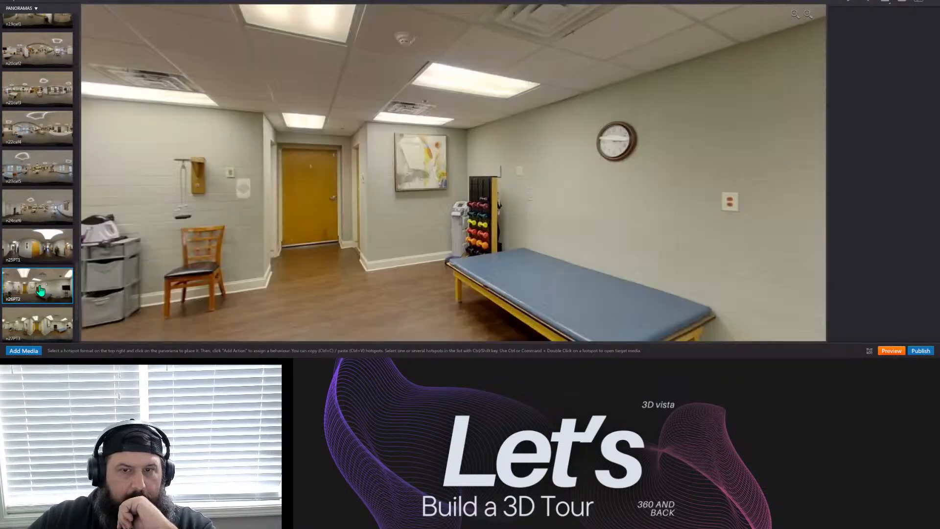
{"action": "left_click", "coordinate": [39, 324]}
{"action": "scroll", "coordinate": [39, 326], "scroll_direction": "down", "scroll_amount": 3}
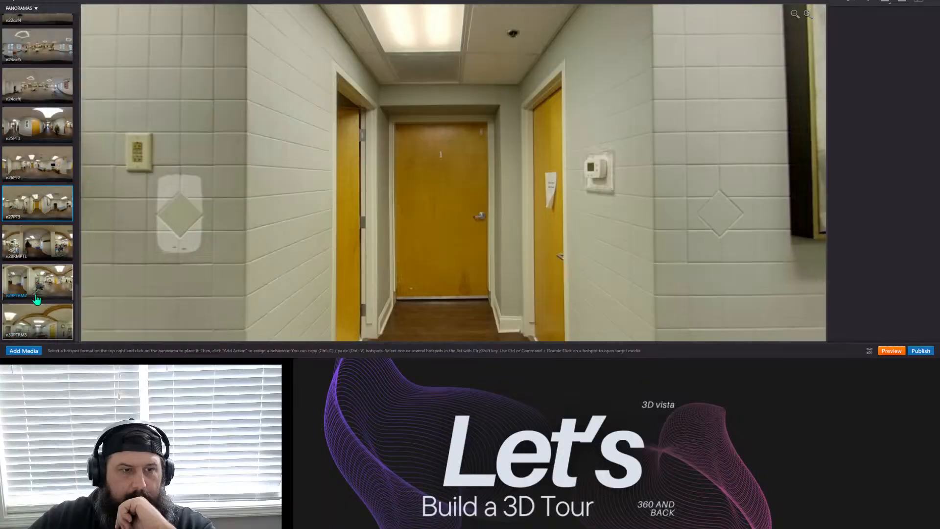
Look around n28RMPT1 and compare its view of the therapy room with n29PTRM2.
{"action": "left_click", "coordinate": [53, 227]}
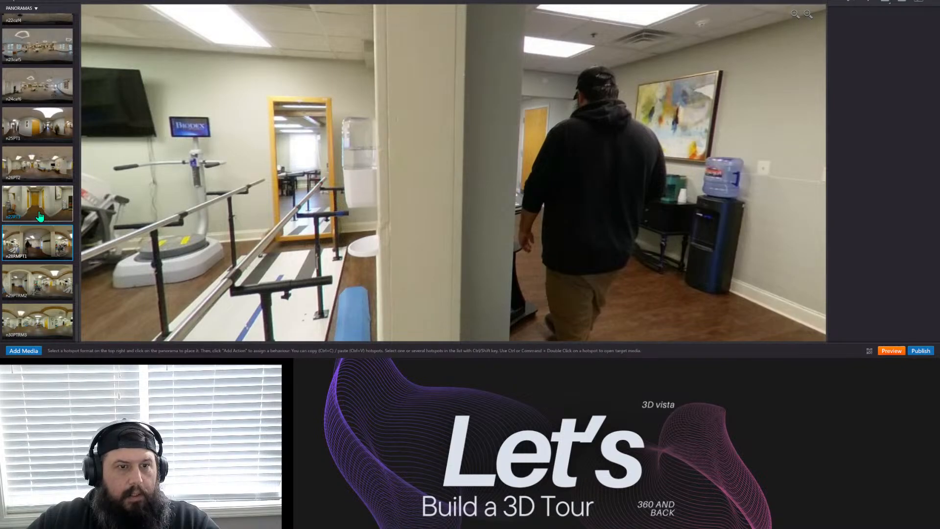
{"action": "left_click_drag", "start_coordinate": [386, 199], "coordinate": [729, 183]}
{"action": "left_click_drag", "start_coordinate": [470, 200], "coordinate": [374, 200]}
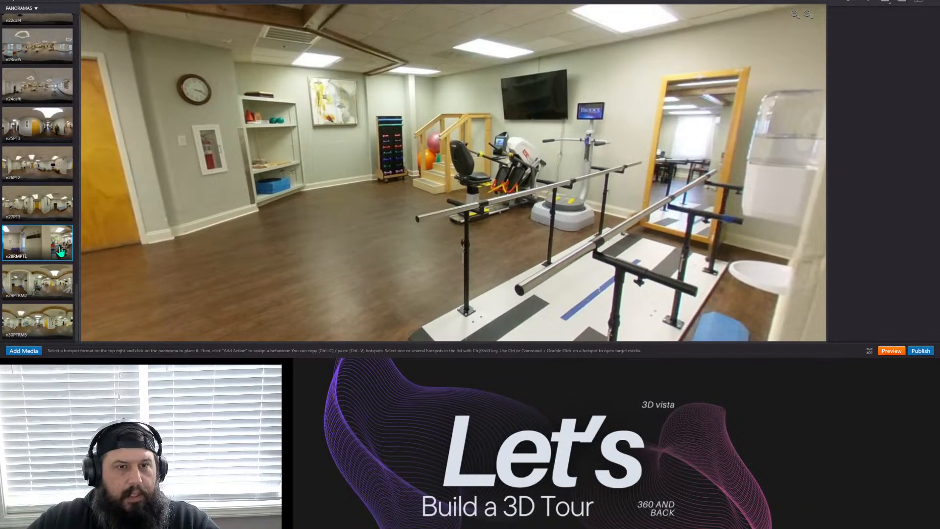
{"action": "left_click_drag", "start_coordinate": [347, 149], "coordinate": [430, 223]}
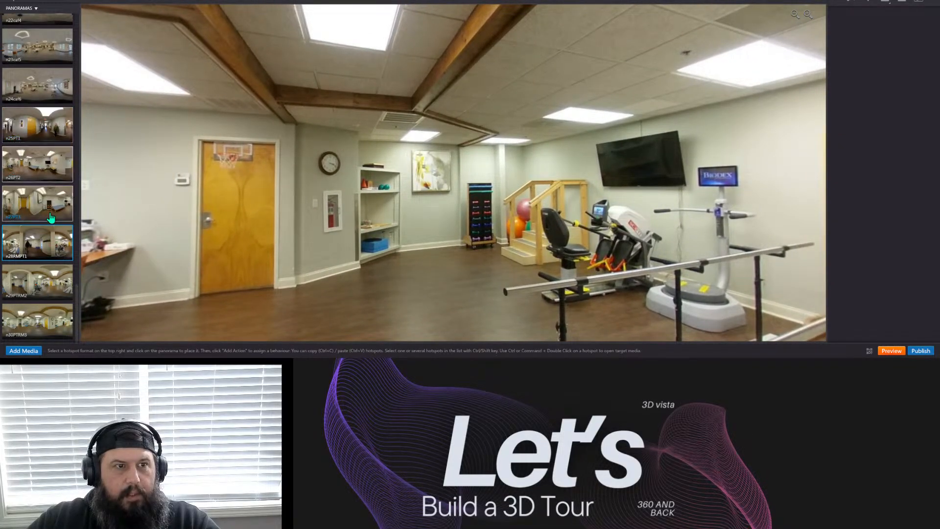
{"action": "left_click_drag", "start_coordinate": [289, 226], "coordinate": [132, 237]}
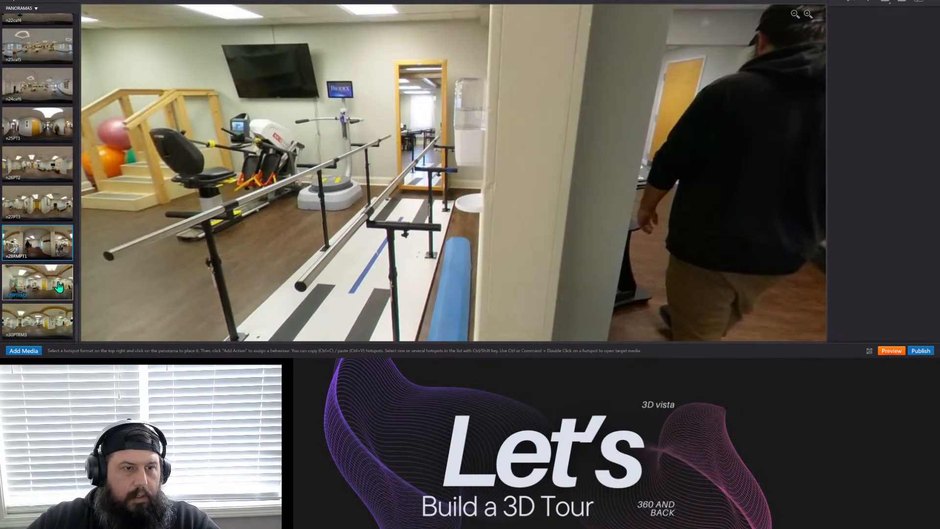
{"action": "left_click", "coordinate": [37, 282]}
{"action": "left_click_drag", "start_coordinate": [469, 207], "coordinate": [488, 221]}
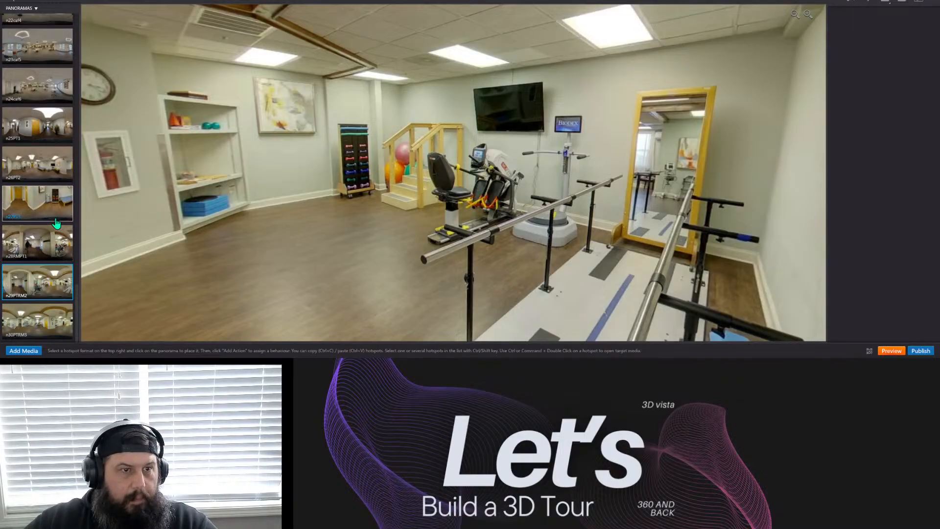
Open n26PT2 and look around its therapy room, doorway and exercise equipment.
{"action": "left_click", "coordinate": [55, 175]}
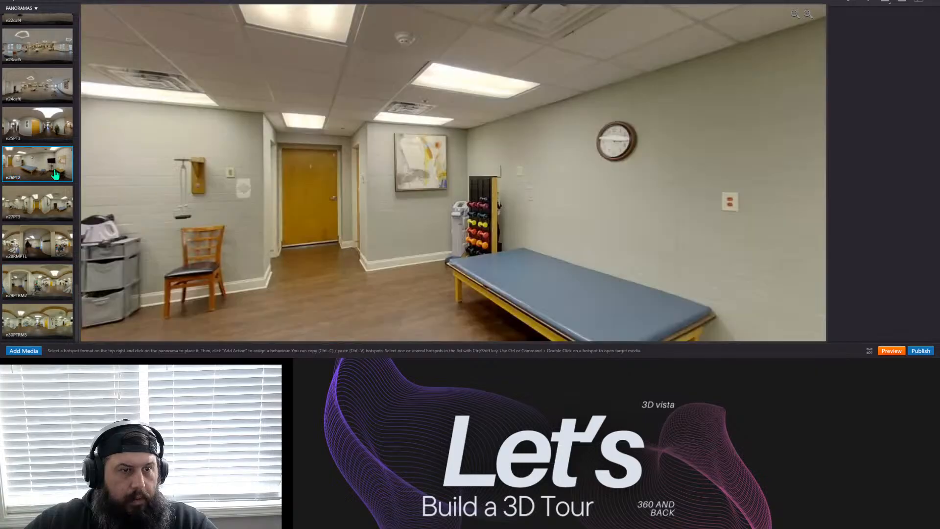
{"action": "left_click_drag", "start_coordinate": [537, 224], "coordinate": [69, 132]}
{"action": "left_click_drag", "start_coordinate": [431, 153], "coordinate": [134, 151]}
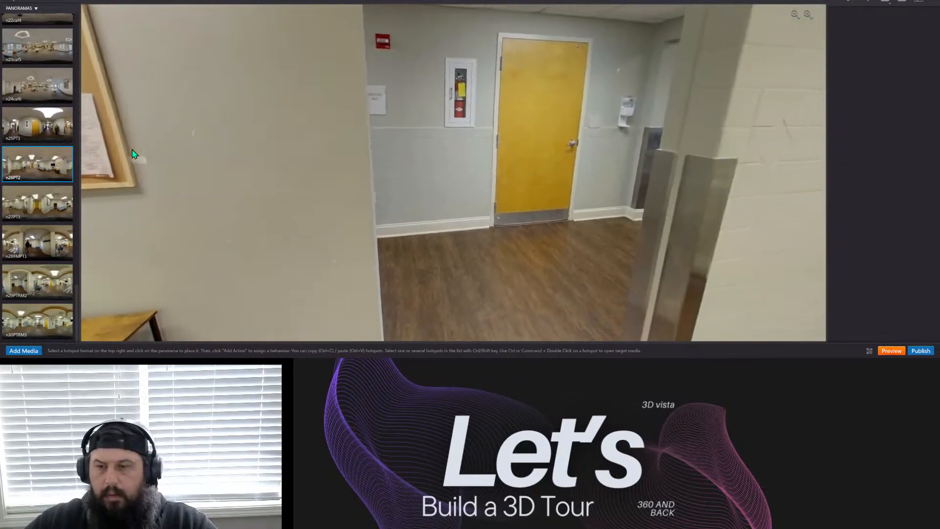
{"action": "left_click_drag", "start_coordinate": [657, 206], "coordinate": [260, 193]}
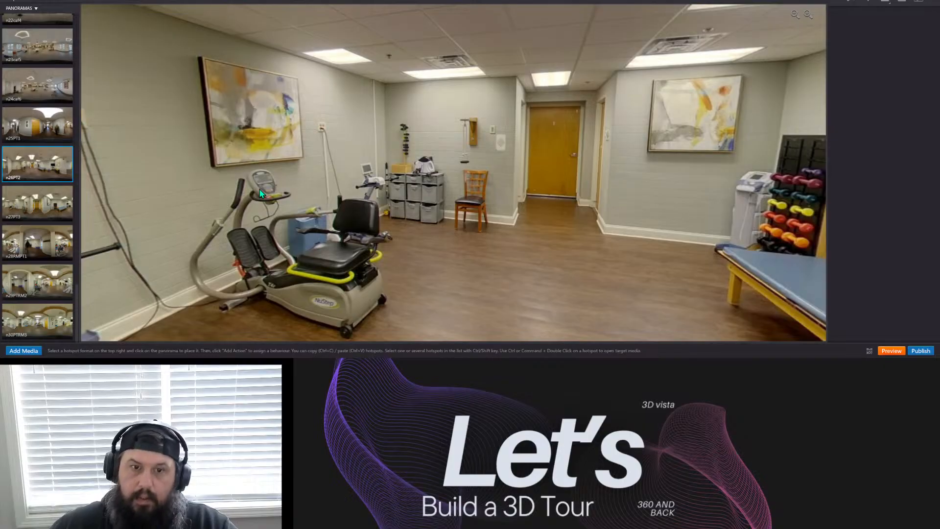
Open the hallway panorama s1 and turn to face the double doors under the exit sign.
{"action": "scroll", "coordinate": [37, 198], "scroll_direction": "up", "scroll_amount": 10}
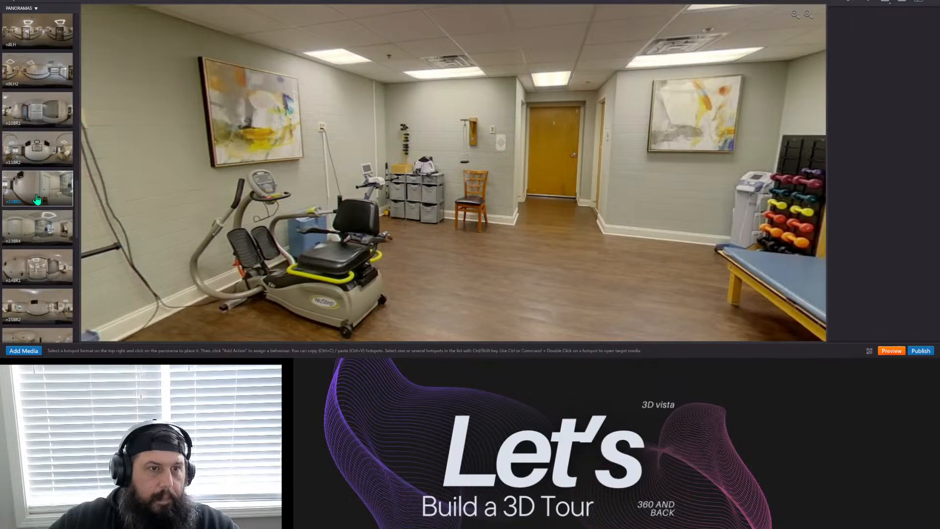
{"action": "scroll", "coordinate": [37, 198], "scroll_direction": "up", "scroll_amount": 5}
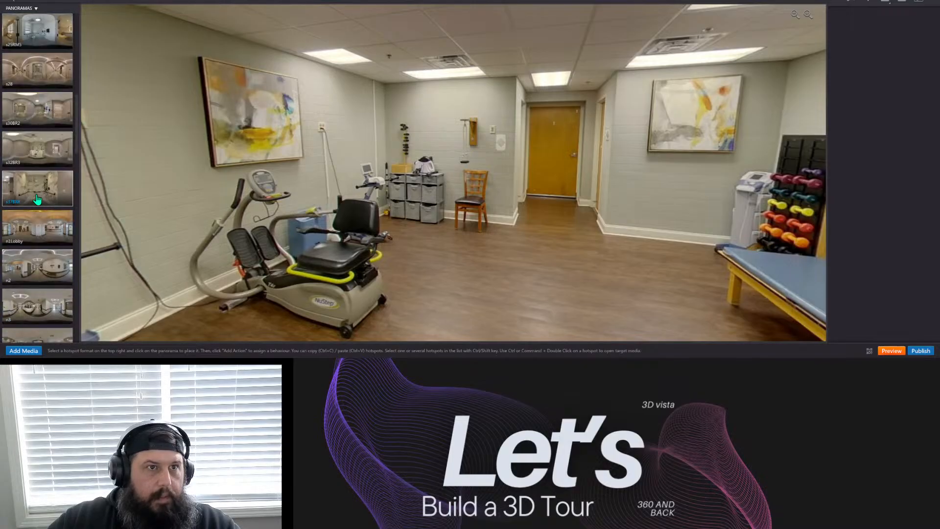
{"action": "left_click", "coordinate": [44, 36]}
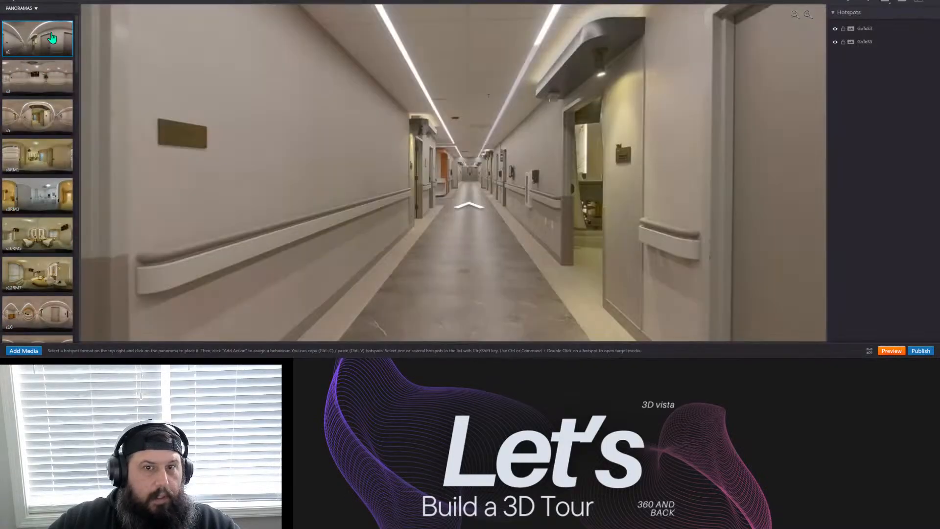
{"action": "left_click_drag", "start_coordinate": [533, 181], "coordinate": [353, 152]}
{"action": "left_click_drag", "start_coordinate": [600, 169], "coordinate": [333, 164]}
{"action": "left_click_drag", "start_coordinate": [762, 175], "coordinate": [507, 169]}
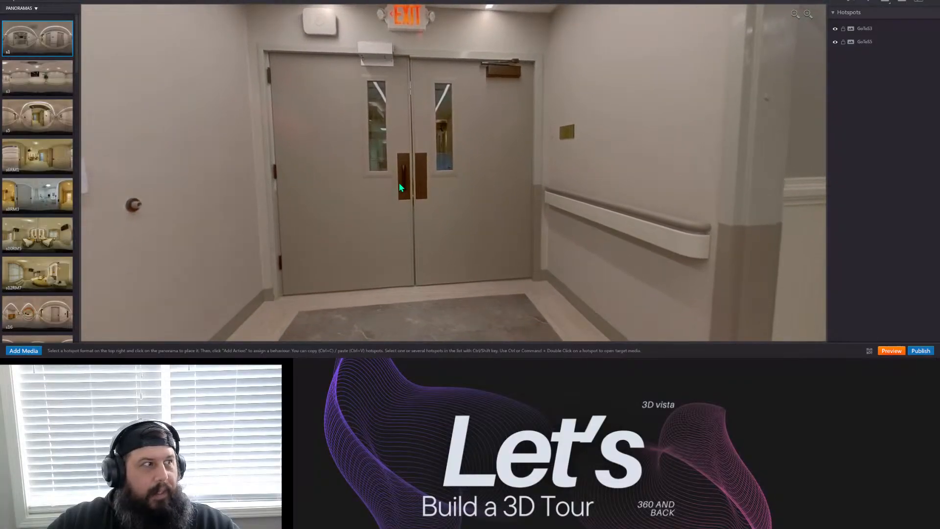
{"action": "left_click_drag", "start_coordinate": [396, 190], "coordinate": [471, 193]}
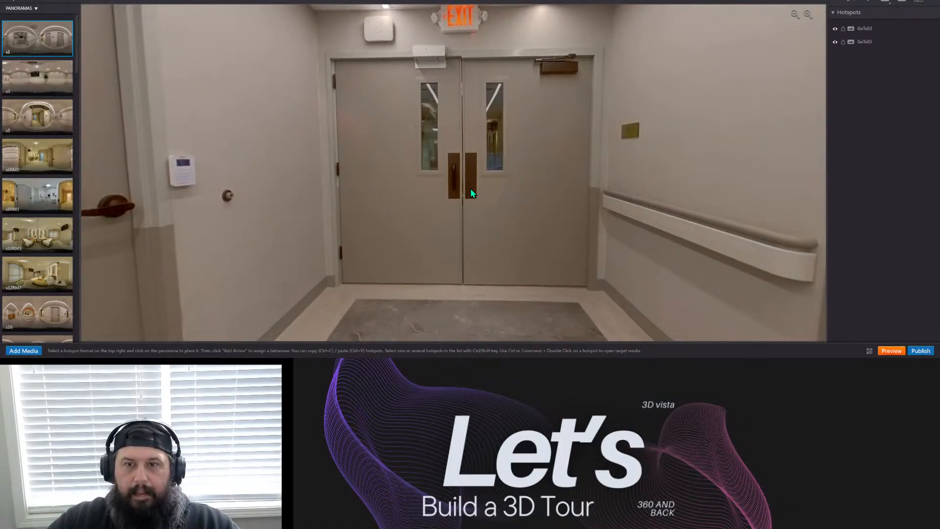
{"action": "left_click_drag", "start_coordinate": [471, 194], "coordinate": [460, 195]}
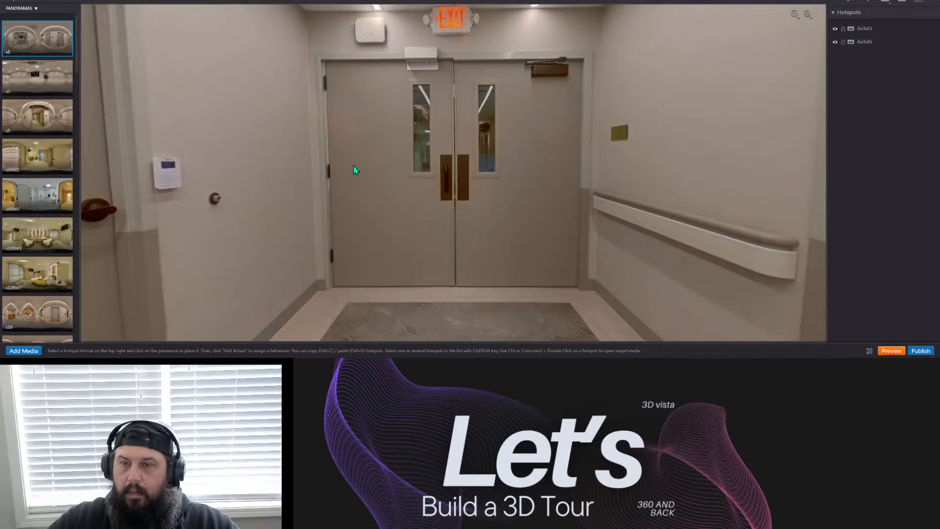
Add a Black door hotspot on s1's double doors linking to n29PTRM2, with its return hotspot on the wall beyond the doorway.
{"action": "scroll", "coordinate": [31, 240], "scroll_direction": "down", "scroll_amount": 10}
{"action": "scroll", "coordinate": [30, 240], "scroll_direction": "down", "scroll_amount": 15}
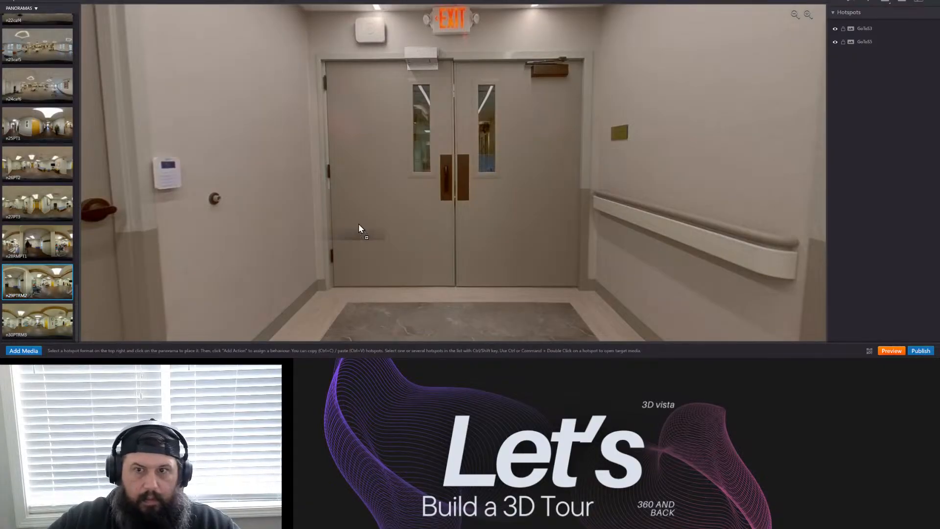
{"action": "left_click", "coordinate": [455, 147]}
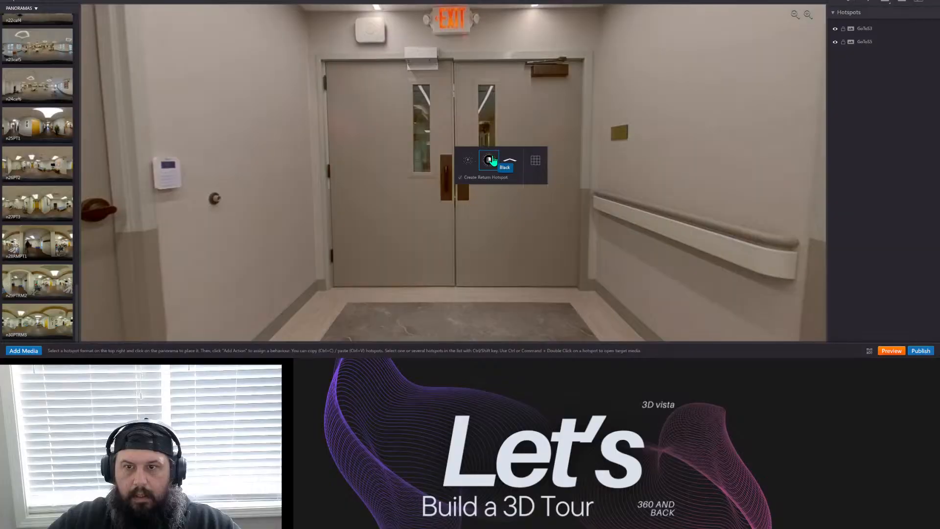
{"action": "left_click", "coordinate": [490, 159]}
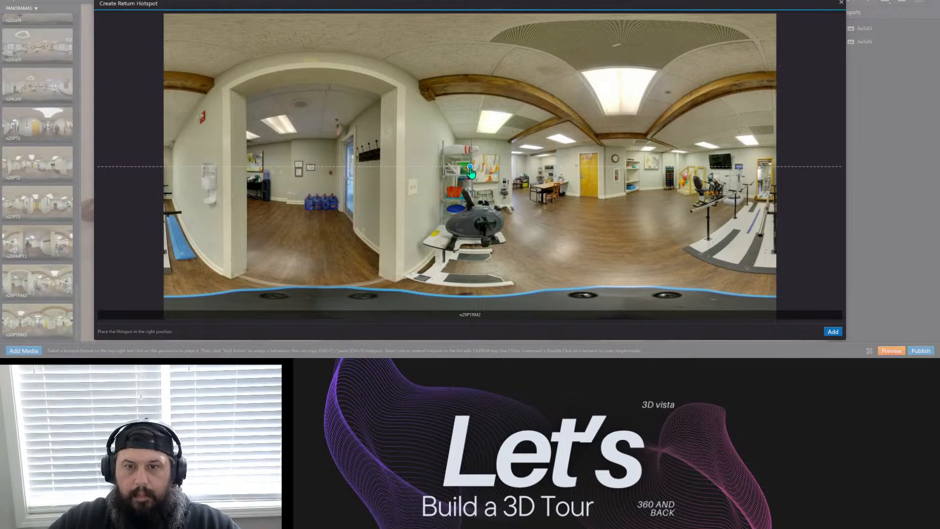
{"action": "left_click_drag", "start_coordinate": [470, 169], "coordinate": [314, 181]}
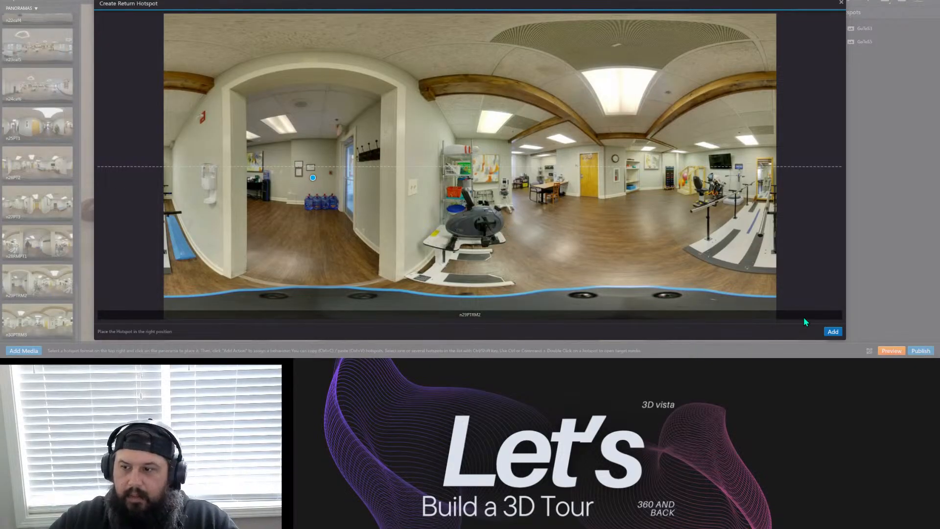
{"action": "left_click", "coordinate": [832, 331]}
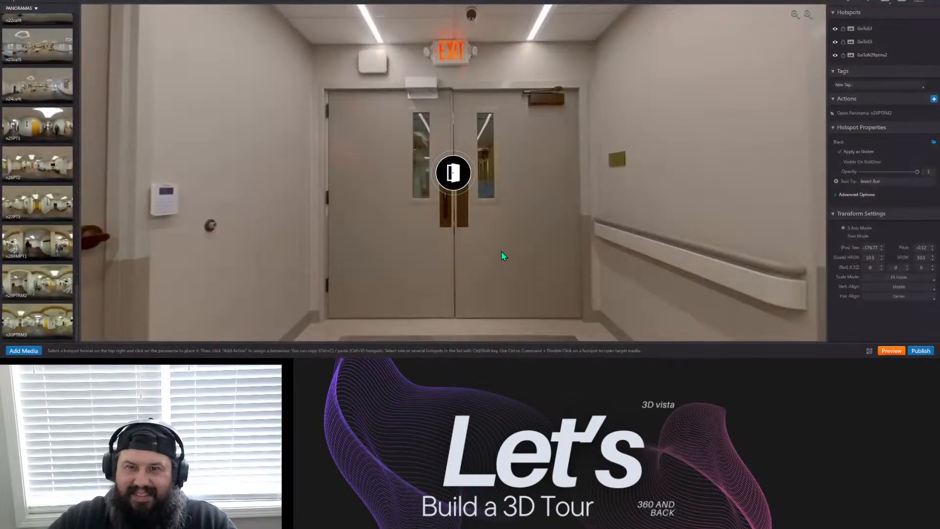
{"action": "mouse_move", "coordinate": [488, 240]}
{"action": "left_mouse_down"}
{"action": "mouse_move", "coordinate": [482, 197]}
{"action": "mouse_move", "coordinate": [475, 237]}
{"action": "left_mouse_up"}
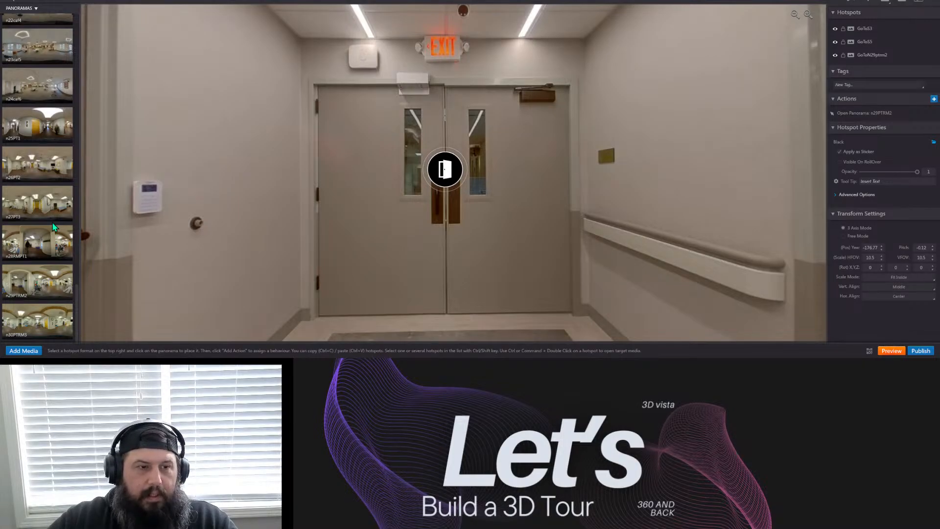
In n29PTRM2, enlarge the door hotspot back to s1 to about 20.6 by 20.7 and reposition it within the doorway view.
{"action": "left_click", "coordinate": [41, 288]}
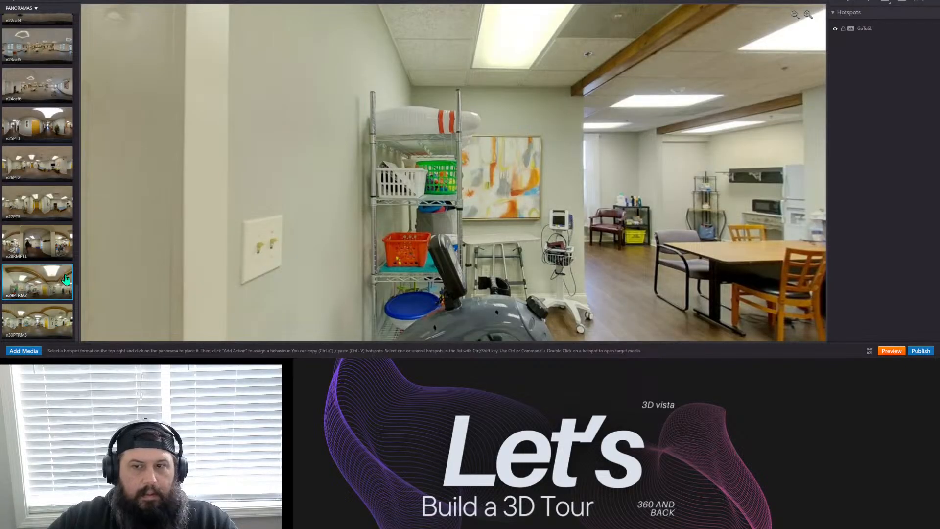
{"action": "left_click_drag", "start_coordinate": [272, 252], "coordinate": [566, 228]}
{"action": "left_click", "coordinate": [402, 147]}
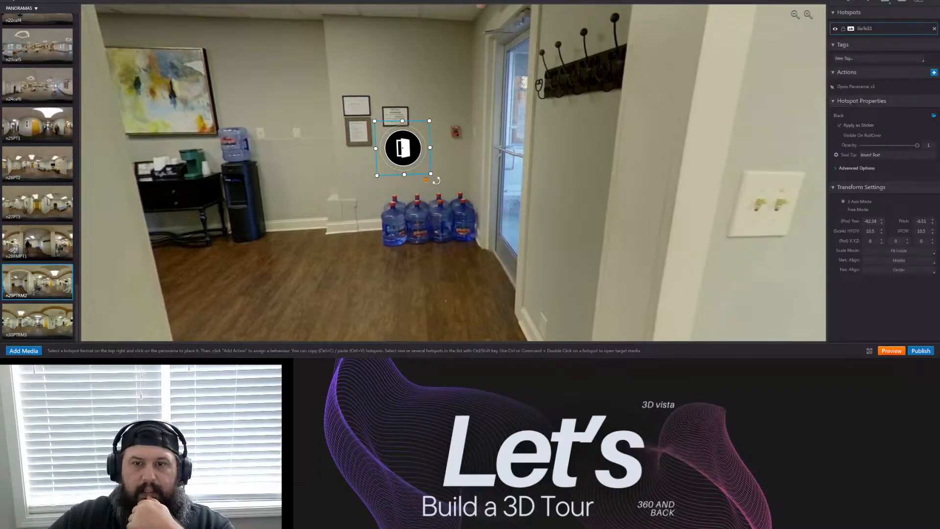
{"action": "left_click_drag", "start_coordinate": [430, 174], "coordinate": [452, 192]}
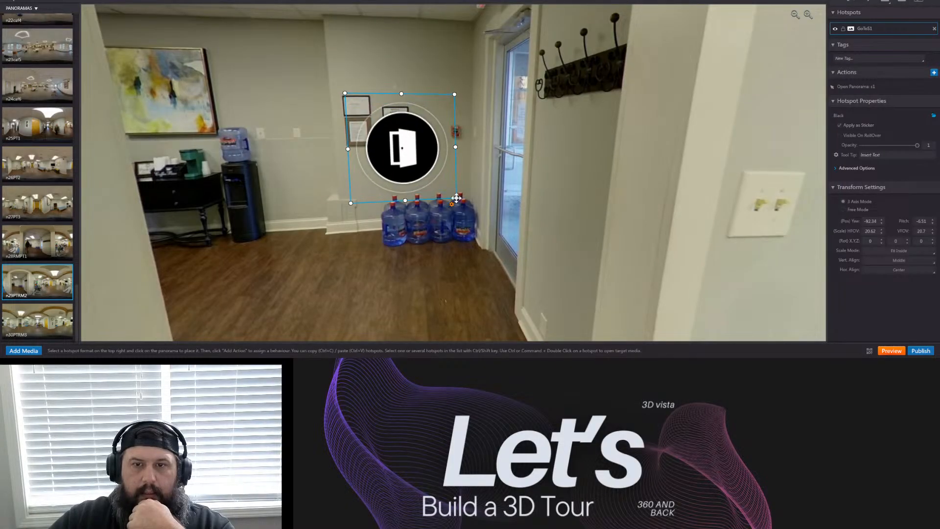
{"action": "left_click_drag", "start_coordinate": [523, 177], "coordinate": [545, 212]}
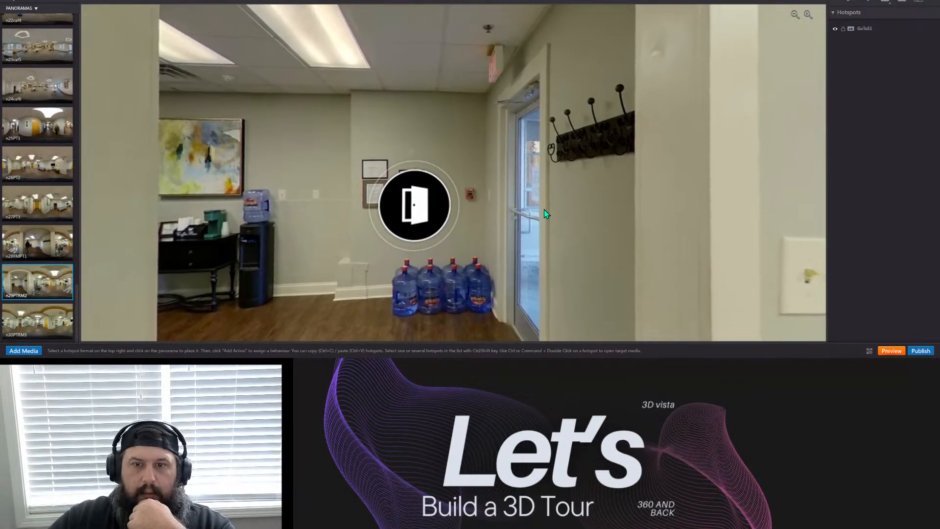
{"action": "left_click", "coordinate": [410, 204]}
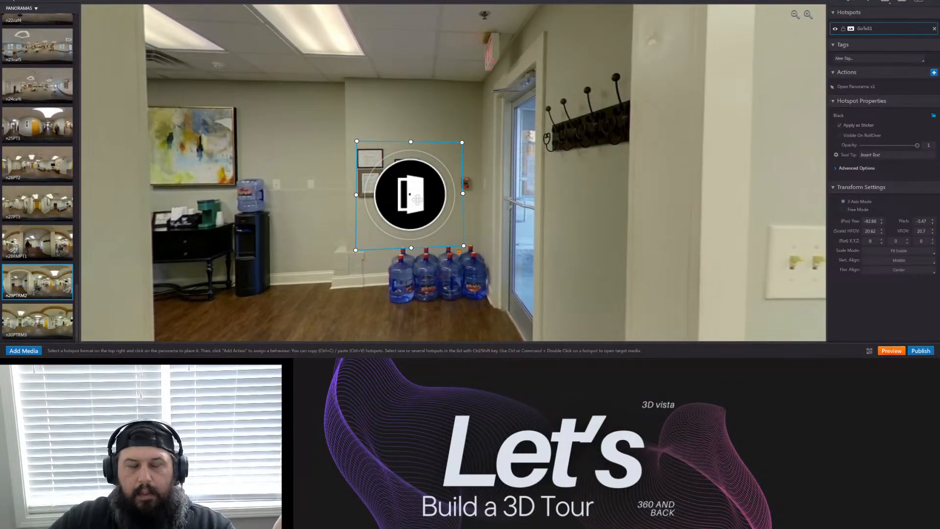
{"action": "left_click_drag", "start_coordinate": [417, 199], "coordinate": [404, 186]}
Link n29PTRM2 to n30PTRM3 with an arrow hotspot on the floor, placing the return hotspot on the floor before n30PTRM3's open doorway.
{"action": "left_click_drag", "start_coordinate": [345, 277], "coordinate": [417, 230]}
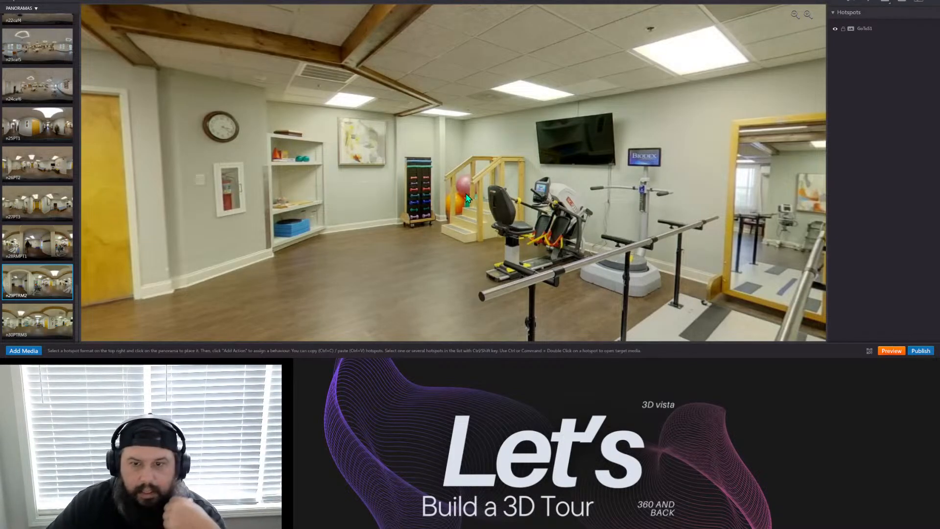
{"action": "left_click_drag", "start_coordinate": [467, 230], "coordinate": [621, 214]}
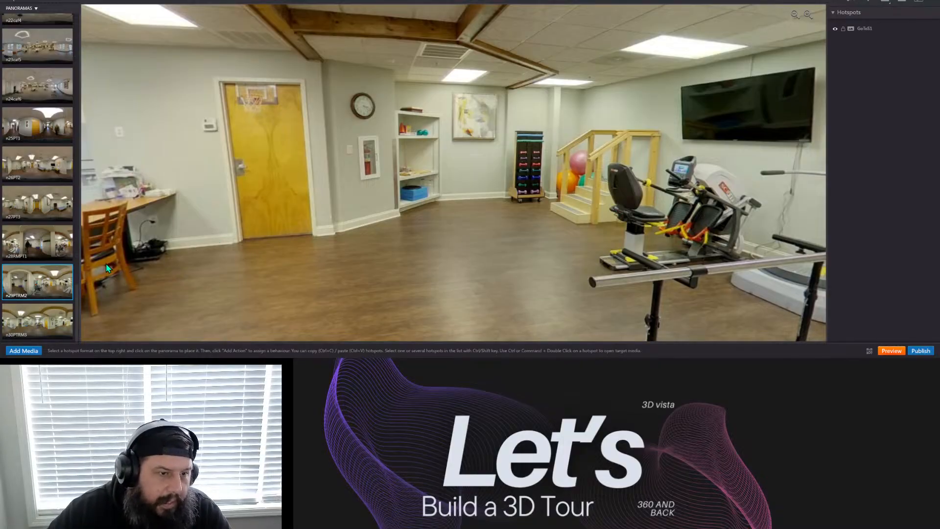
{"action": "left_click", "coordinate": [51, 327]}
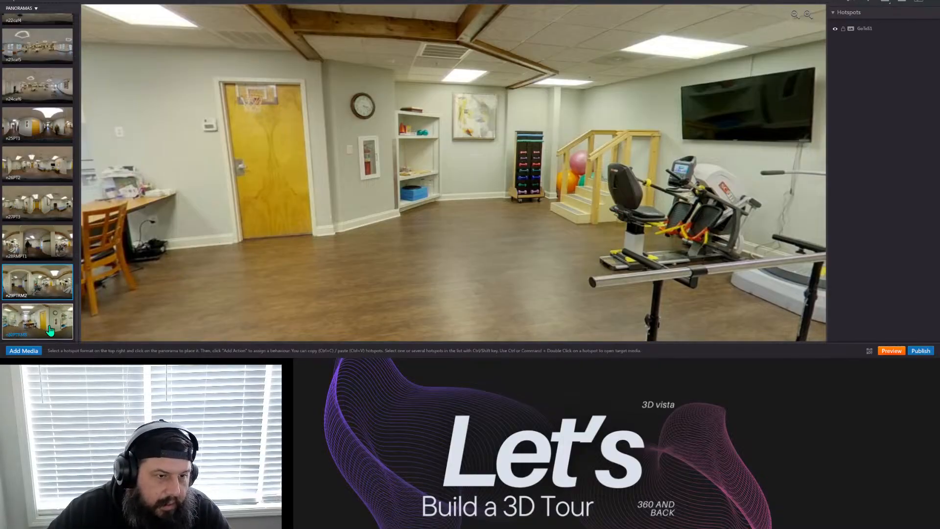
{"action": "left_click", "coordinate": [367, 155]}
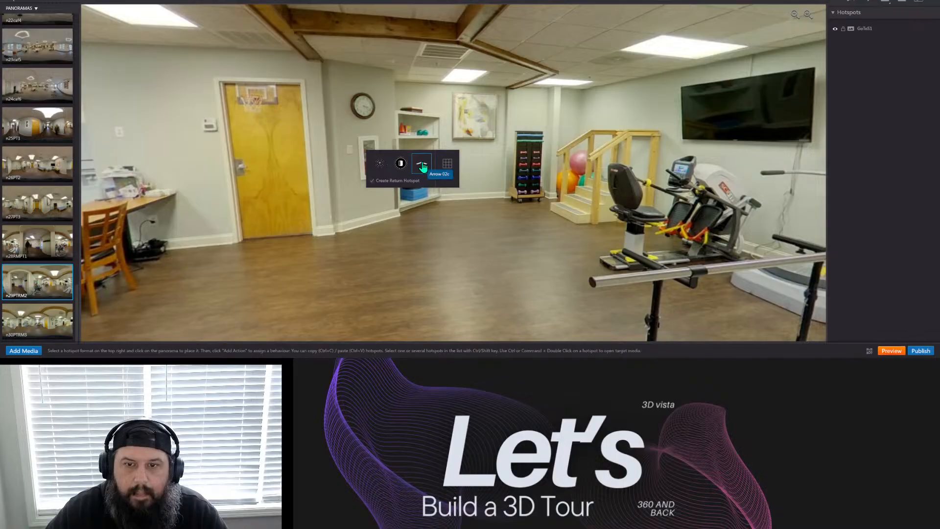
{"action": "left_click", "coordinate": [422, 165]}
{"action": "mouse_move", "coordinate": [471, 169]}
{"action": "left_mouse_down"}
{"action": "mouse_move", "coordinate": [322, 191]}
{"action": "mouse_move", "coordinate": [321, 182]}
{"action": "mouse_move", "coordinate": [319, 221]}
{"action": "left_mouse_up"}
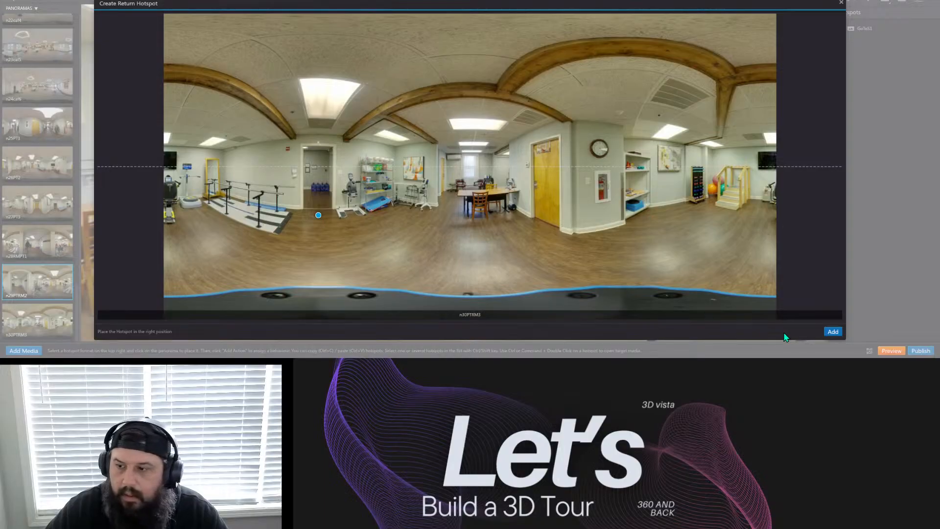
{"action": "left_click", "coordinate": [830, 333]}
{"action": "left_click_drag", "start_coordinate": [453, 181], "coordinate": [441, 295]}
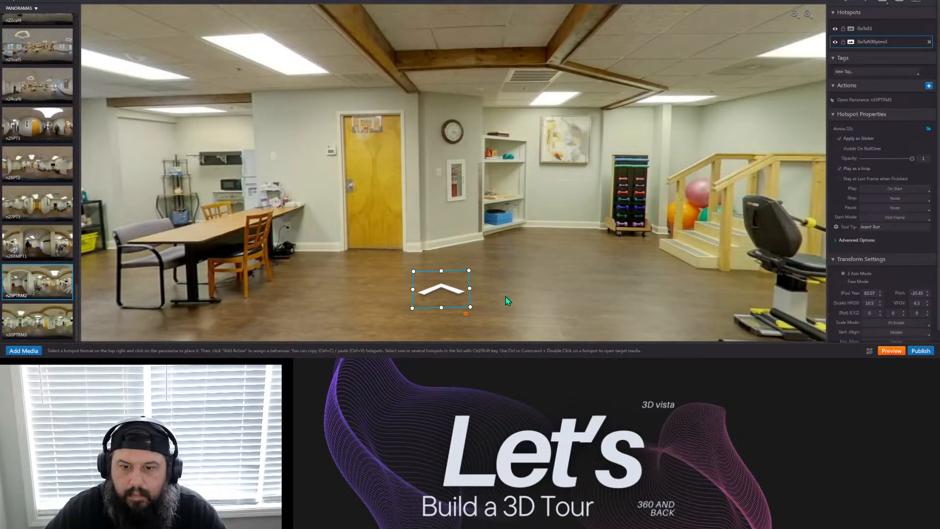
{"action": "left_click", "coordinate": [506, 296]}
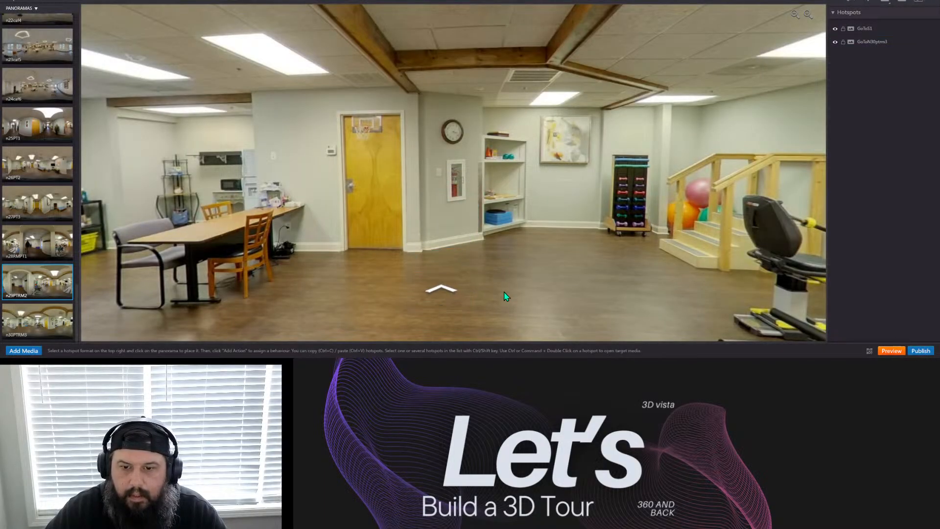
In n30PTRM3, slightly enlarge the floor arrow that leads back to n29PTRM2 through the open doorway.
{"action": "left_click", "coordinate": [45, 322]}
{"action": "left_click_drag", "start_coordinate": [594, 237], "coordinate": [614, 256]}
{"action": "left_click", "coordinate": [419, 279]}
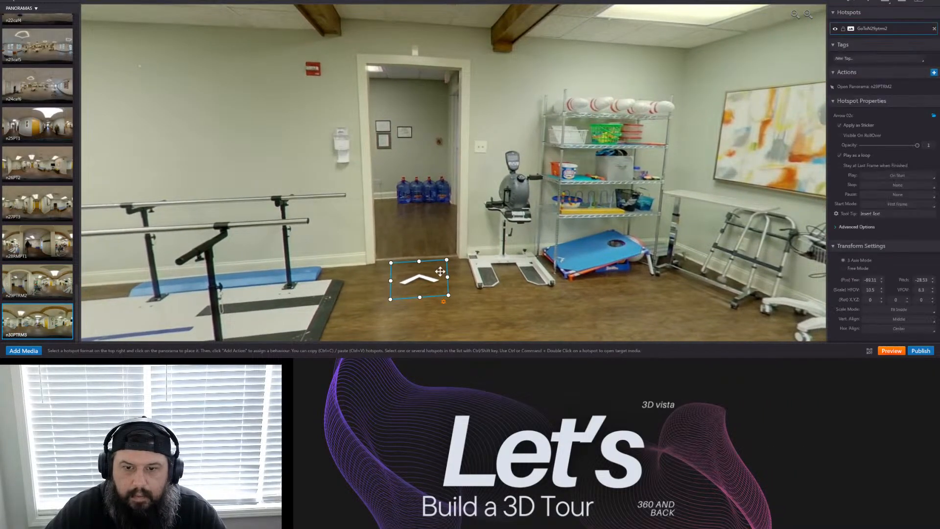
{"action": "left_click_drag", "start_coordinate": [447, 260], "coordinate": [453, 257]}
{"action": "left_click", "coordinate": [343, 278]}
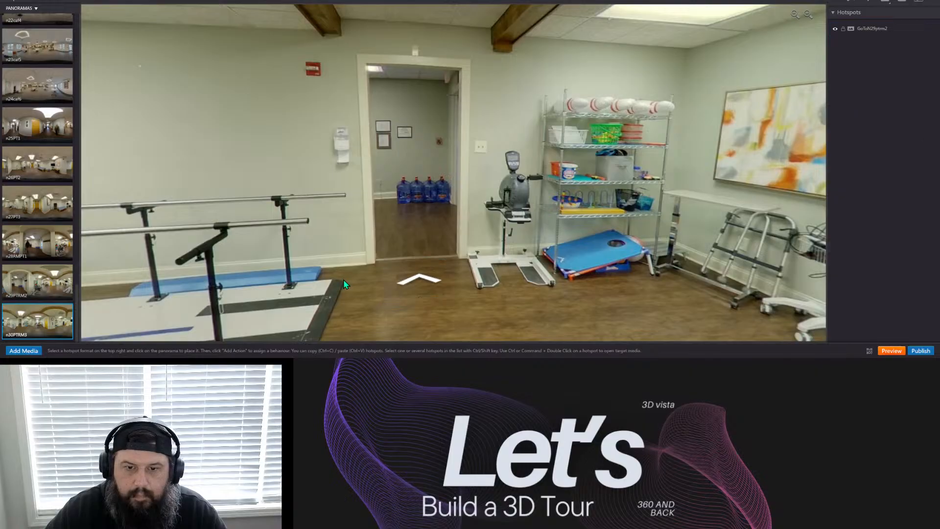
Look around the exercise equipment in n30PTRM3 and compare it with the room in n26PT2.
{"action": "left_click_drag", "start_coordinate": [240, 244], "coordinate": [557, 282]}
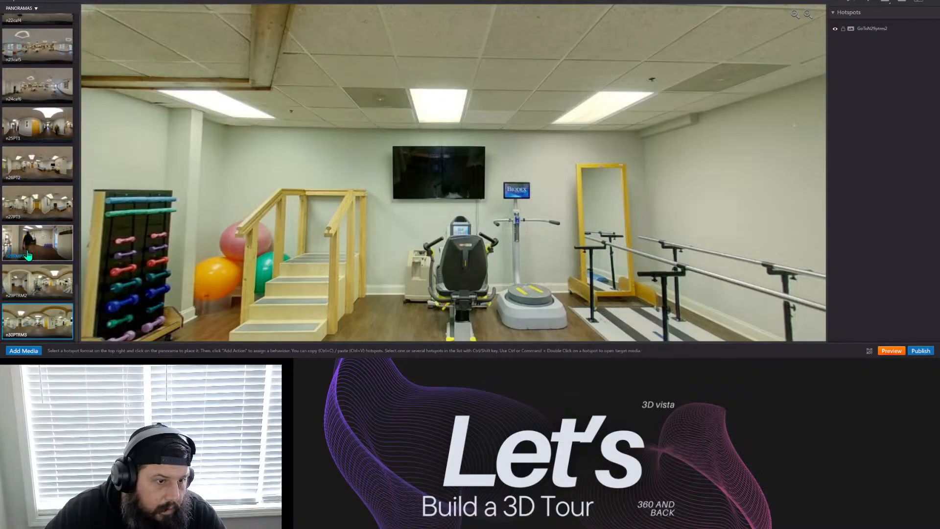
{"action": "left_click", "coordinate": [28, 163]}
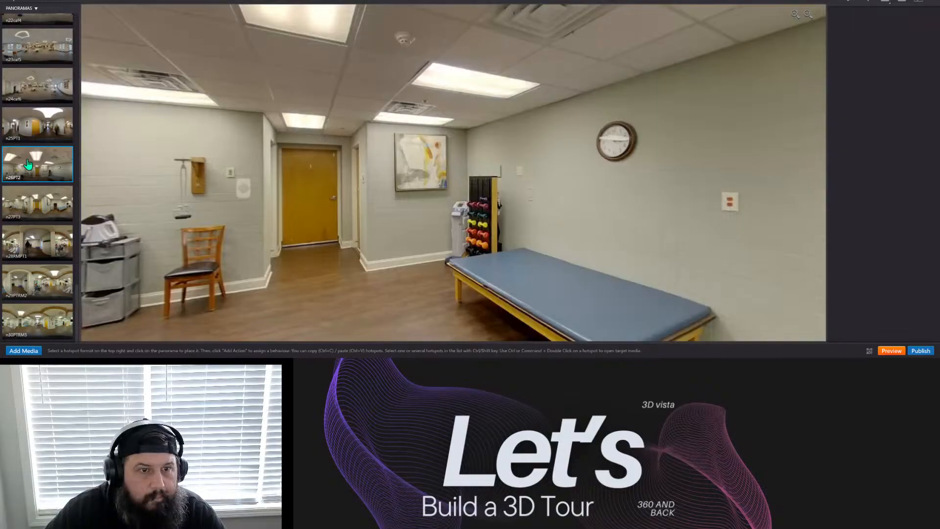
{"action": "left_click", "coordinate": [38, 324]}
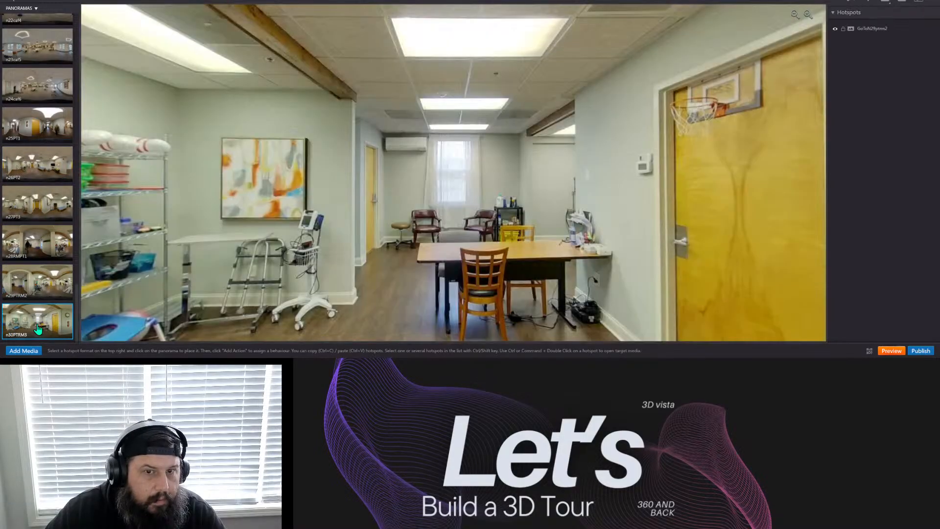
Link n30PTRM3 to n26PT2 with a circular arrow hotspot on the wall-mounted TV, placing the return hotspot on n26PT2's yellow hallway door.
{"action": "left_click_drag", "start_coordinate": [245, 232], "coordinate": [566, 208]}
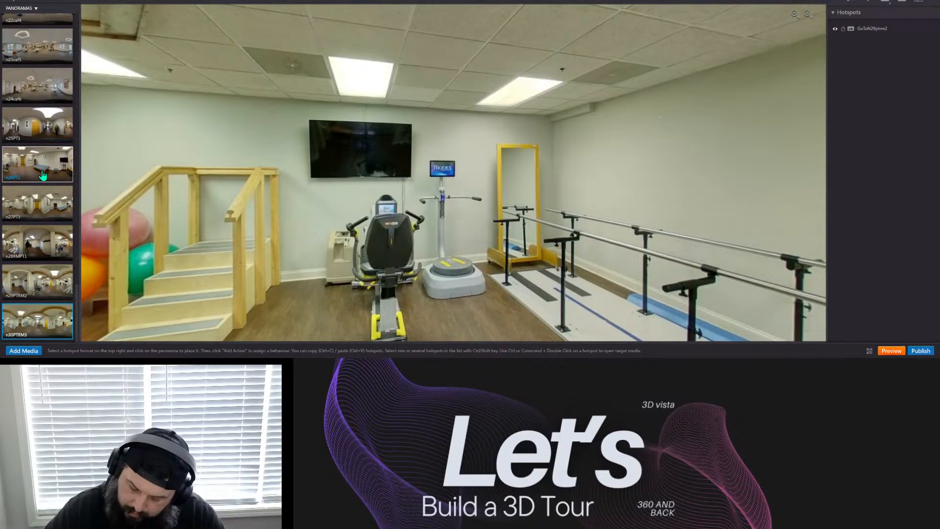
{"action": "left_click", "coordinate": [43, 174]}
{"action": "left_click_drag", "start_coordinate": [355, 163], "coordinate": [356, 164]}
{"action": "left_click_drag", "start_coordinate": [395, 201], "coordinate": [367, 196]}
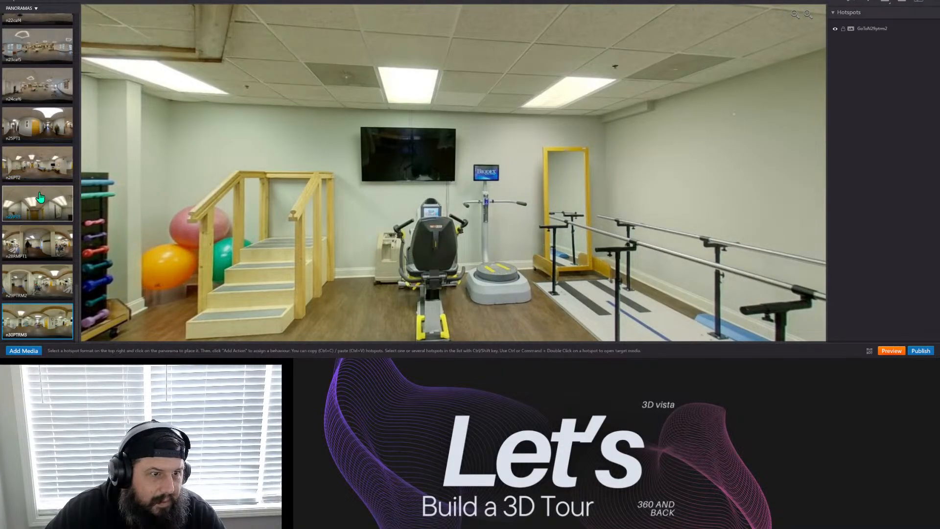
{"action": "left_click_drag", "start_coordinate": [32, 163], "coordinate": [409, 150]}
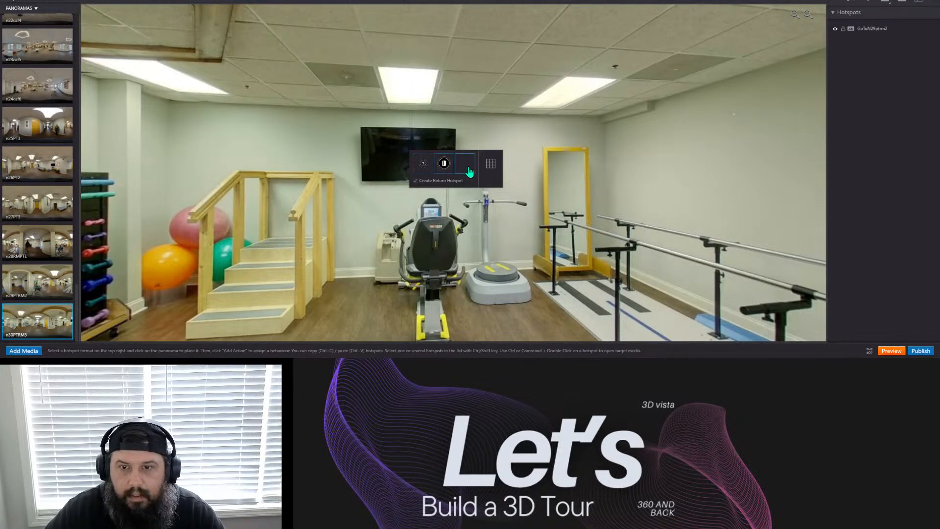
{"action": "left_click", "coordinate": [424, 163]}
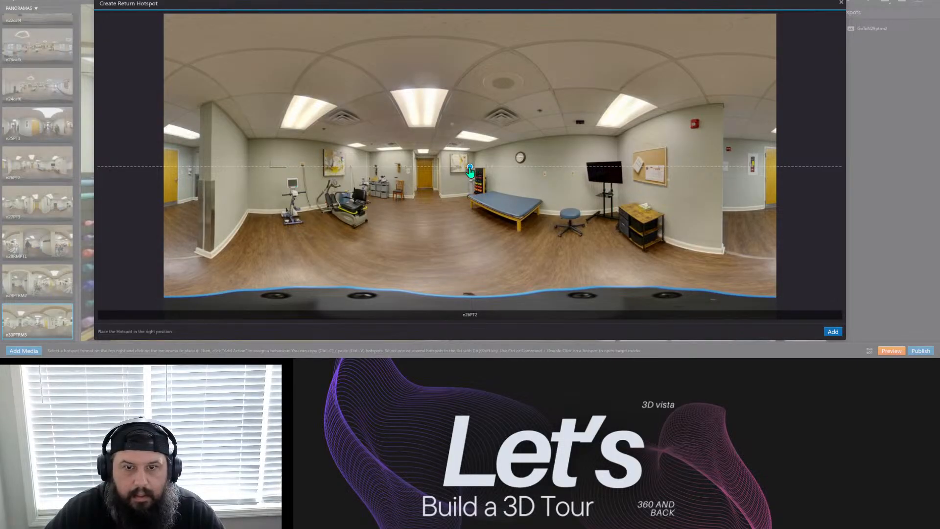
{"action": "left_click_drag", "start_coordinate": [470, 169], "coordinate": [372, 177]}
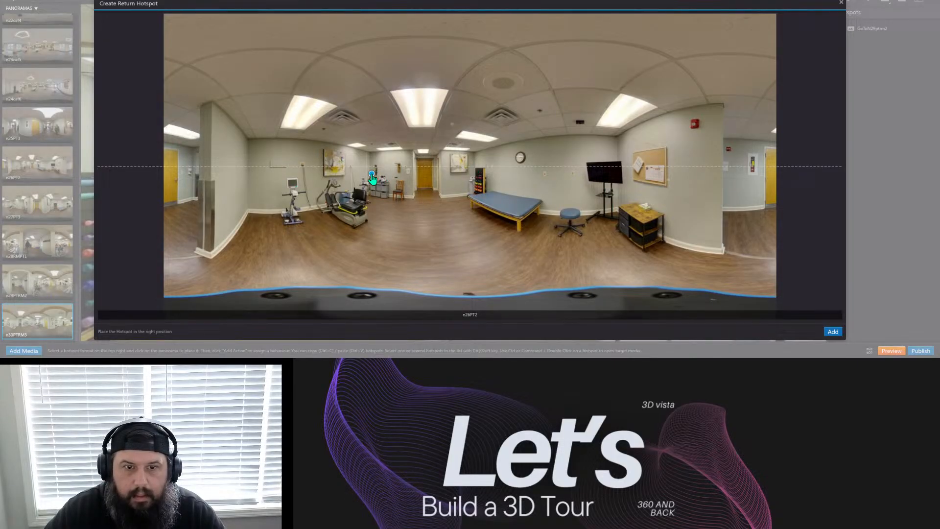
{"action": "left_click_drag", "start_coordinate": [372, 178], "coordinate": [173, 177]}
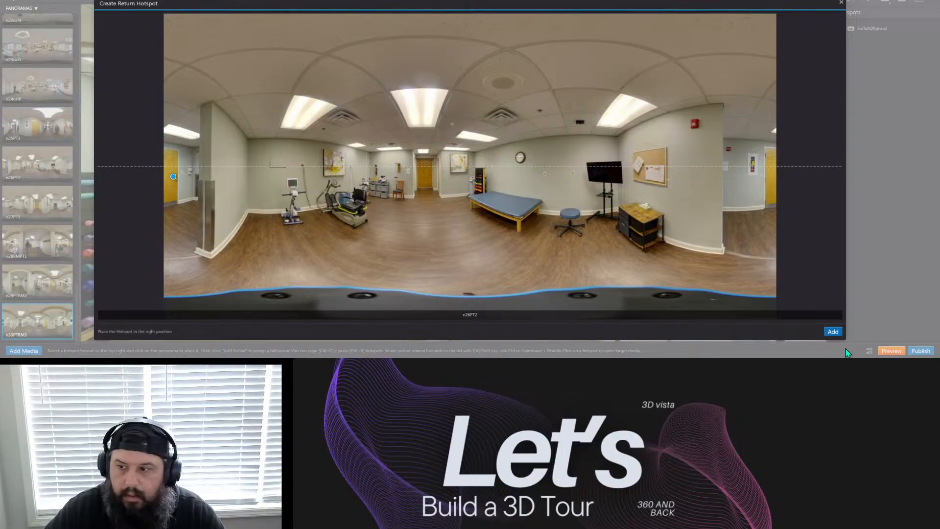
{"action": "left_click", "coordinate": [833, 331]}
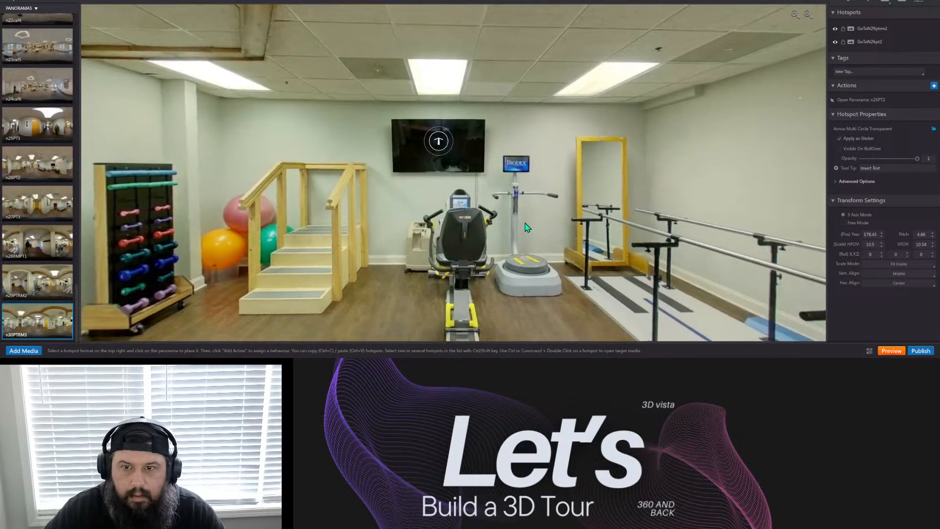
In n30PTRM3, lower the circular hotspot to n26PT2 on the TV screen to a pitch of about 2.5.
{"action": "left_click_drag", "start_coordinate": [525, 224], "coordinate": [515, 196]}
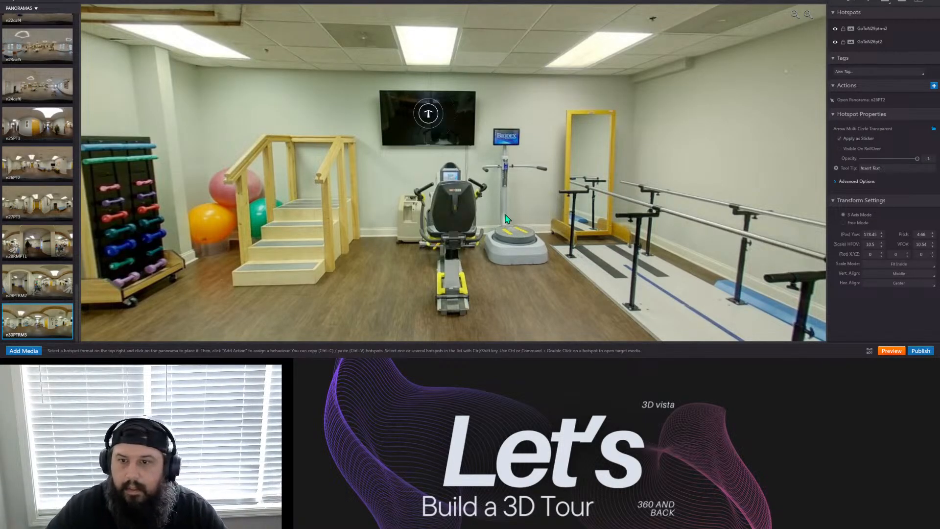
{"action": "left_click_drag", "start_coordinate": [534, 222], "coordinate": [501, 246]}
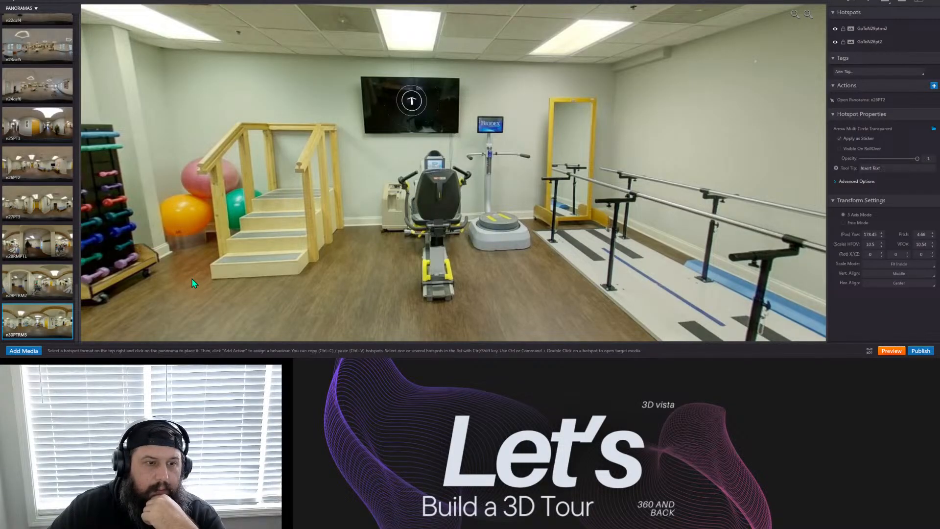
{"action": "left_click_drag", "start_coordinate": [193, 282], "coordinate": [568, 122]}
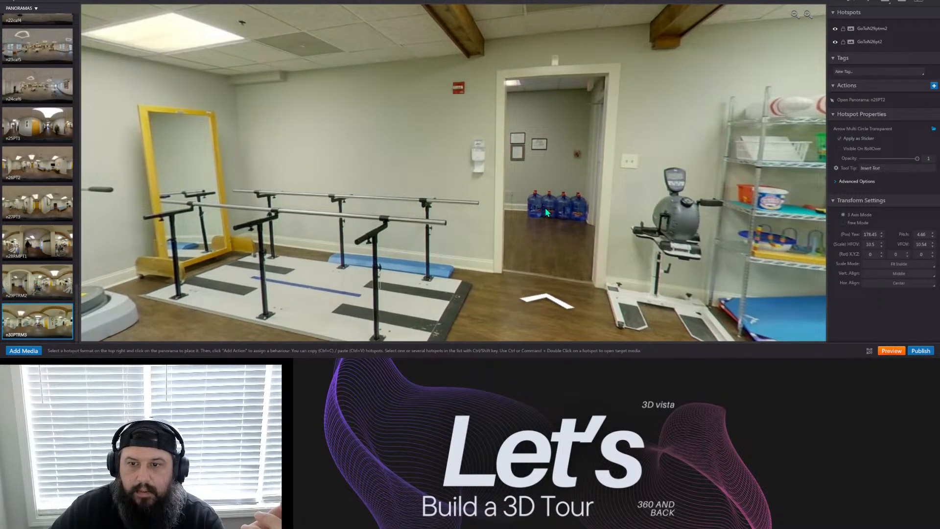
{"action": "left_click_drag", "start_coordinate": [545, 208], "coordinate": [421, 207]}
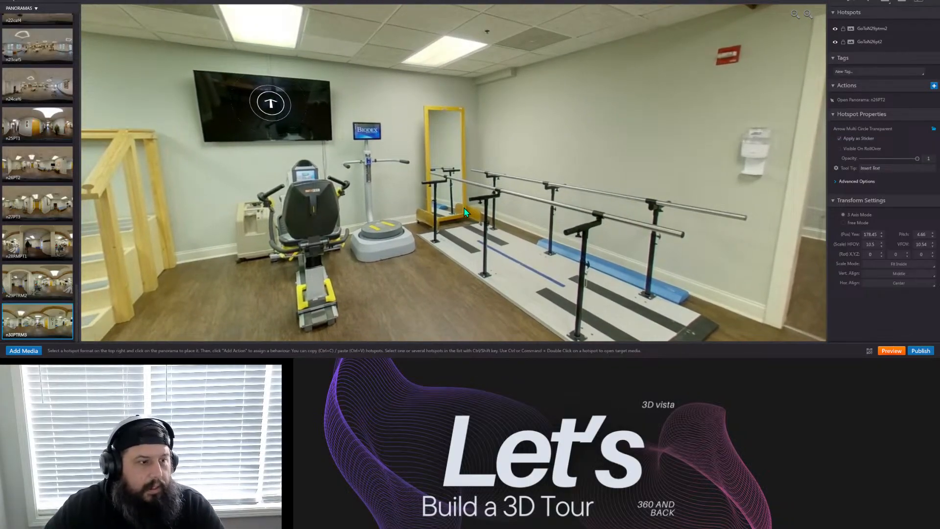
{"action": "left_click_drag", "start_coordinate": [463, 207], "coordinate": [522, 240]}
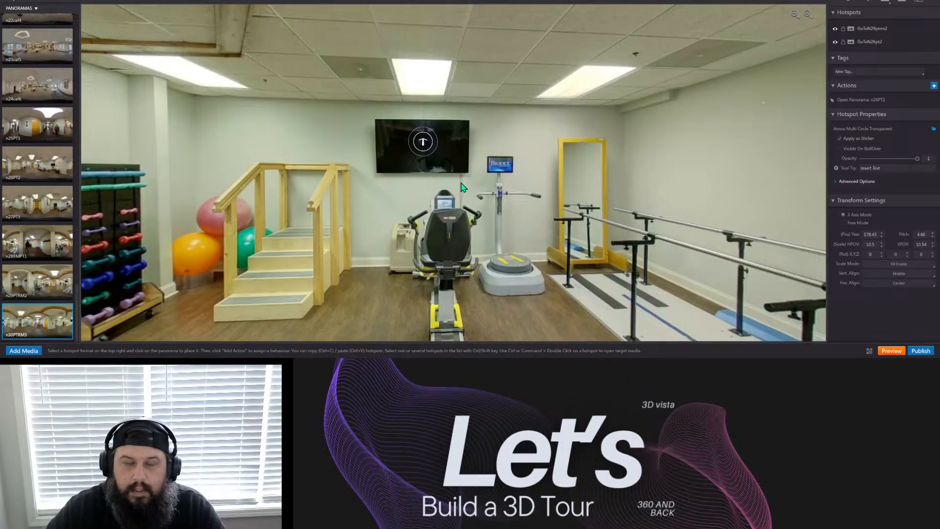
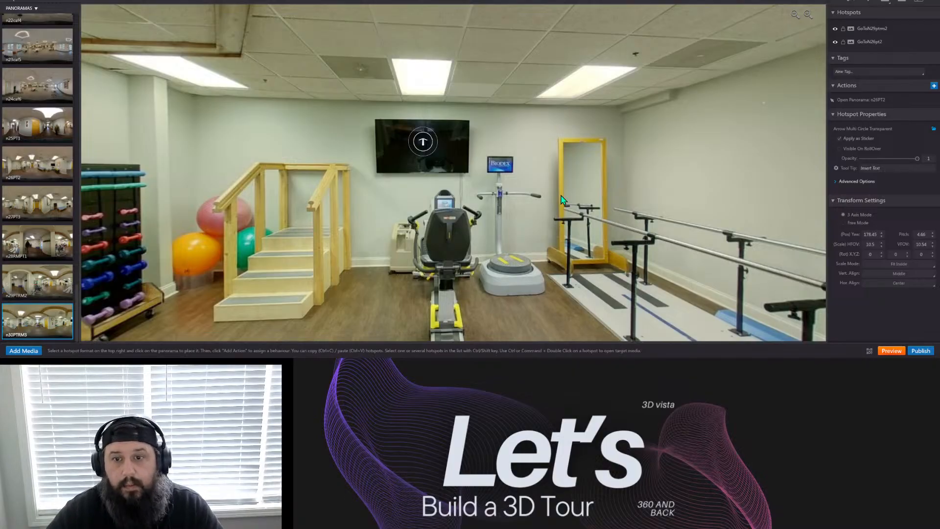
{"action": "mouse_move", "coordinate": [514, 279]}
{"action": "left_mouse_down"}
{"action": "mouse_move", "coordinate": [539, 221]}
{"action": "mouse_move", "coordinate": [530, 291]}
{"action": "mouse_move", "coordinate": [531, 279]}
{"action": "left_mouse_up"}
{"action": "left_click_drag", "start_coordinate": [439, 142], "coordinate": [440, 154]}
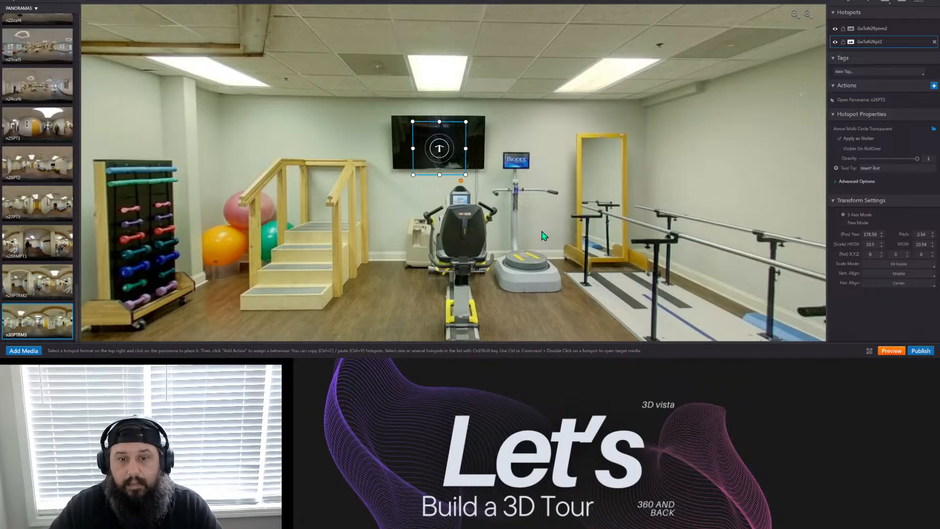
Look around n30PTRM3 to check how its hotspots sit among the TV, exercise equipment and doorway.
{"action": "left_click_drag", "start_coordinate": [622, 242], "coordinate": [364, 234]}
{"action": "left_click_drag", "start_coordinate": [495, 216], "coordinate": [709, 210]}
{"action": "left_click_drag", "start_coordinate": [442, 216], "coordinate": [578, 223]}
{"action": "left_click_drag", "start_coordinate": [438, 233], "coordinate": [535, 214]}
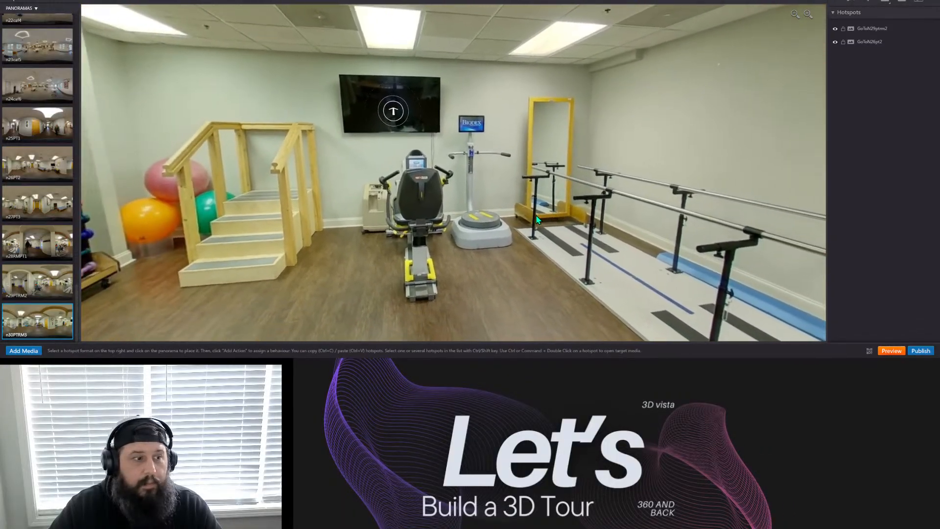
{"action": "left_click_drag", "start_coordinate": [453, 220], "coordinate": [508, 215]}
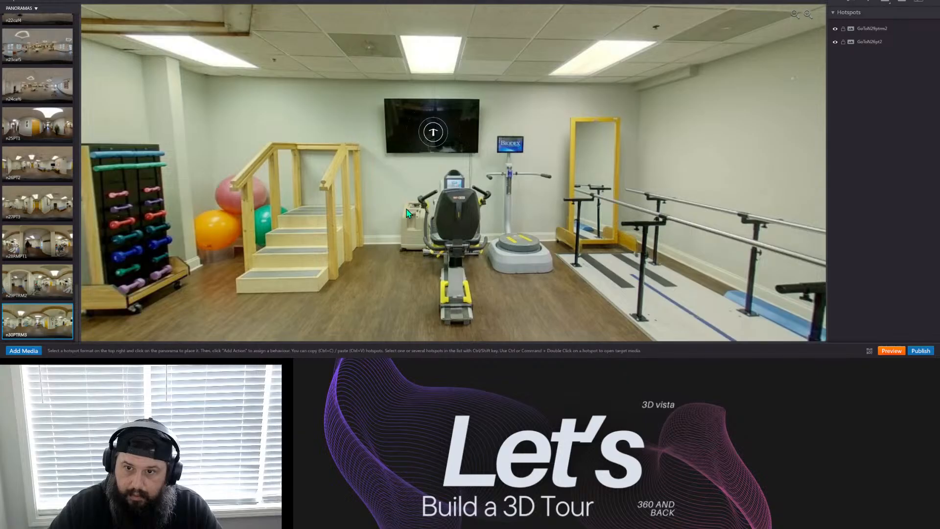
{"action": "left_click_drag", "start_coordinate": [413, 215], "coordinate": [495, 263]}
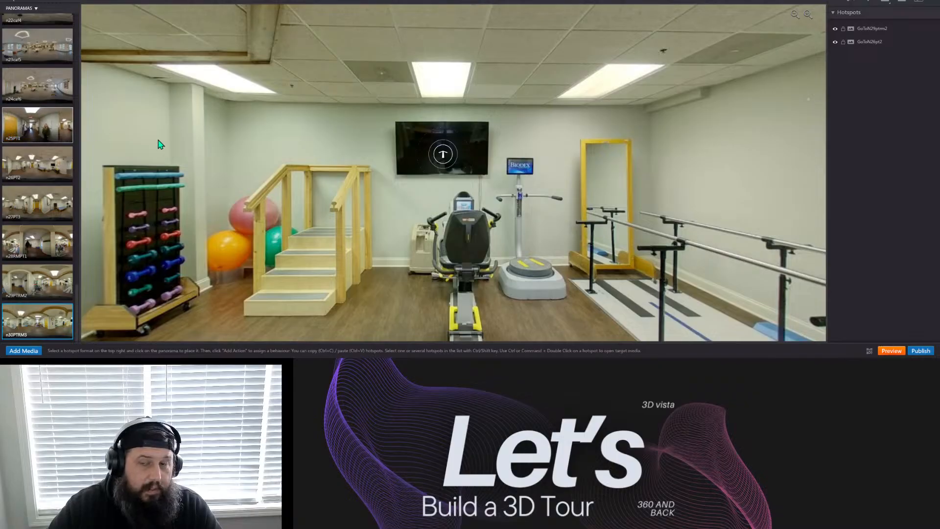
{"action": "left_click_drag", "start_coordinate": [430, 216], "coordinate": [205, 171]}
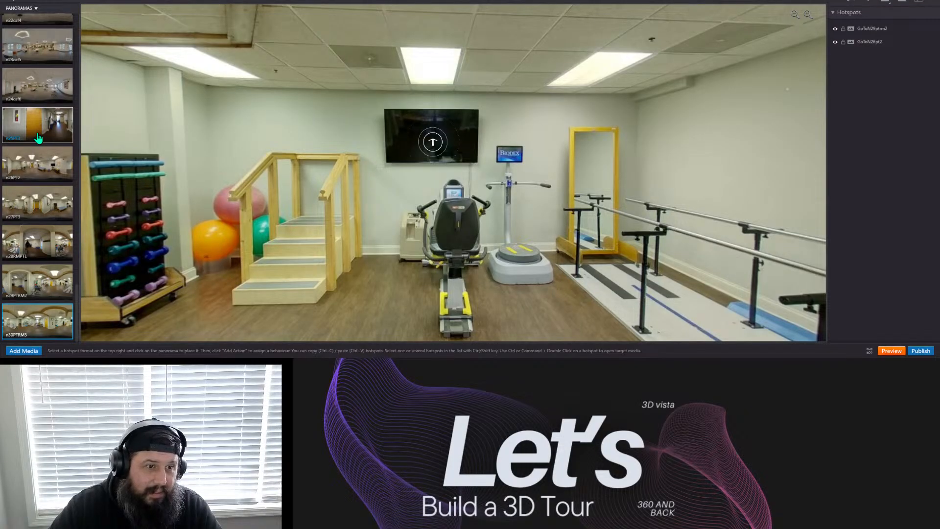
In n26PT2, enlarge the circular hotspot to n30PTRM3 to about 43 by 22.4 and move it onto the yellow hallway door.
{"action": "left_click", "coordinate": [43, 160]}
{"action": "left_click_drag", "start_coordinate": [324, 210], "coordinate": [602, 222]}
{"action": "left_click_drag", "start_coordinate": [323, 206], "coordinate": [917, 191]}
{"action": "left_click_drag", "start_coordinate": [714, 196], "coordinate": [172, 196]}
{"action": "left_click", "coordinate": [315, 146]}
{"action": "left_click_drag", "start_coordinate": [345, 230], "coordinate": [706, 219]}
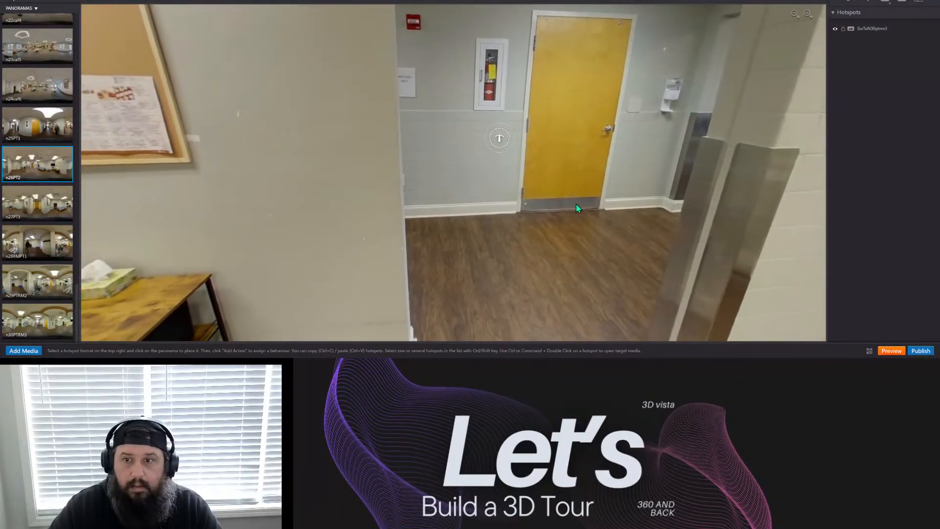
{"action": "left_click", "coordinate": [506, 152]}
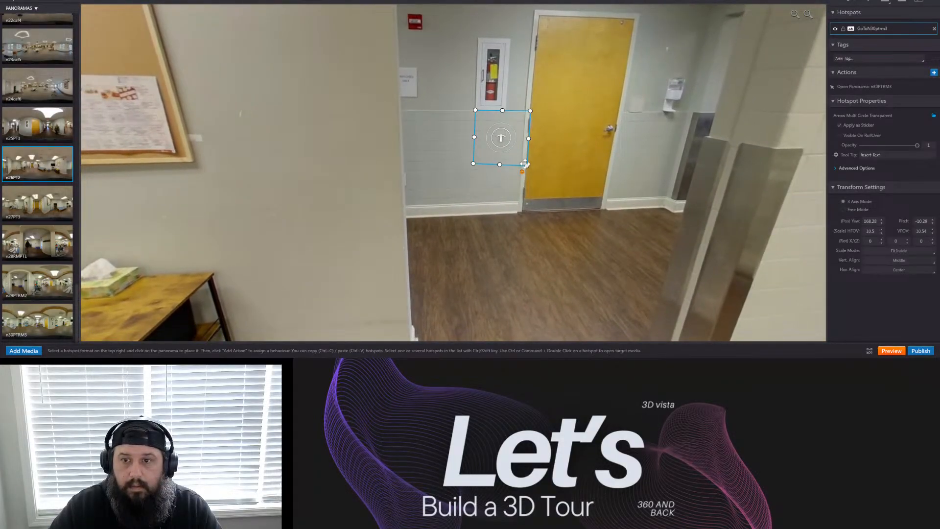
{"action": "left_click_drag", "start_coordinate": [526, 167], "coordinate": [619, 204]}
{"action": "left_click_drag", "start_coordinate": [756, 238], "coordinate": [575, 259]}
{"action": "left_click_drag", "start_coordinate": [374, 174], "coordinate": [426, 171]}
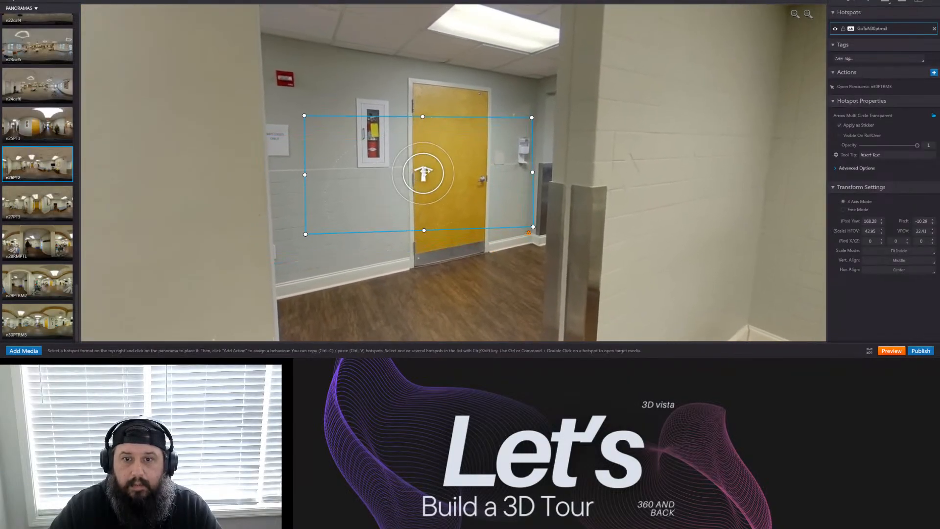
{"action": "left_click", "coordinate": [509, 248]}
{"action": "left_click_drag", "start_coordinate": [509, 248], "coordinate": [619, 192]}
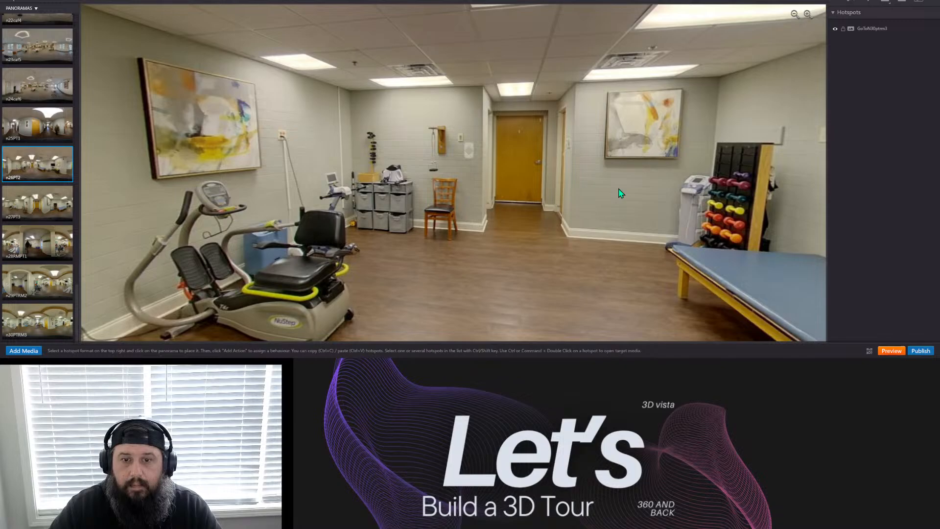
Delete the circular hotspot to n30PTRM3 from the yellow hallway door in n26PT2.
{"action": "left_click_drag", "start_coordinate": [376, 195], "coordinate": [597, 211]}
{"action": "left_click_drag", "start_coordinate": [343, 194], "coordinate": [645, 232]}
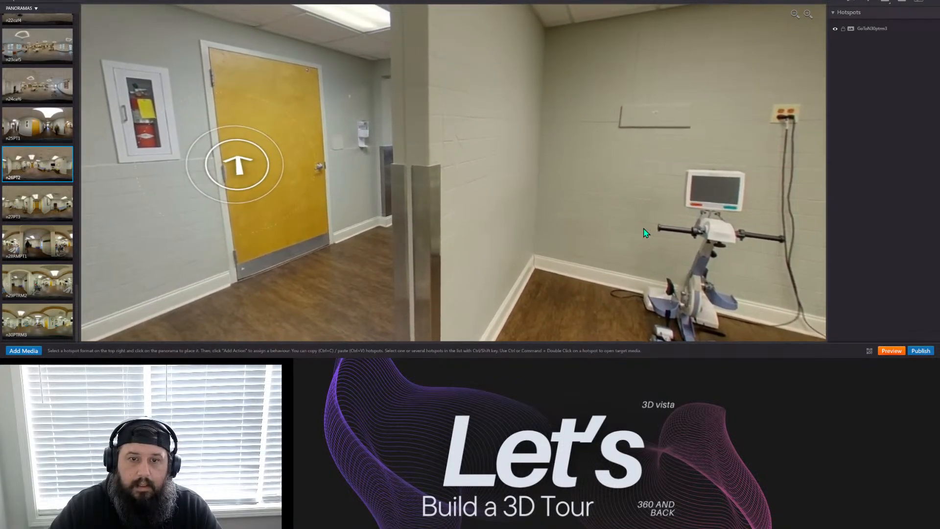
{"action": "left_click", "coordinate": [236, 154]}
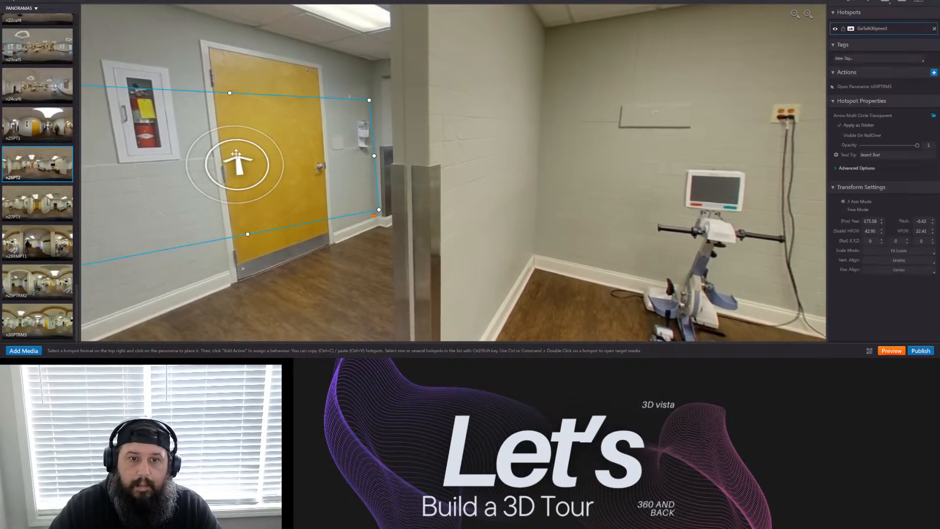
{"action": "left_click", "coordinate": [934, 29]}
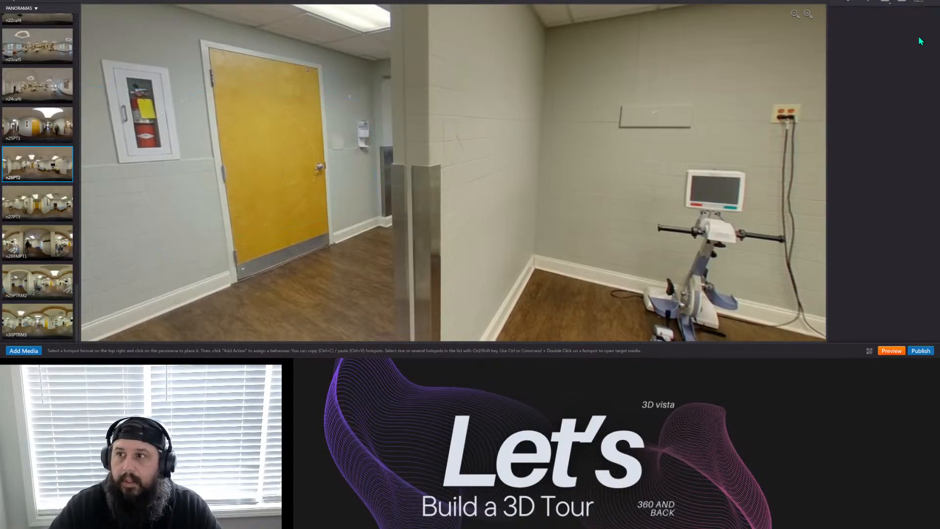
Link n26PT2 to n27PT3 with an arrow hotspot on the floor, placing the return hotspot in n27PT3's opening to the hallway.
{"action": "left_click_drag", "start_coordinate": [617, 159], "coordinate": [365, 182]}
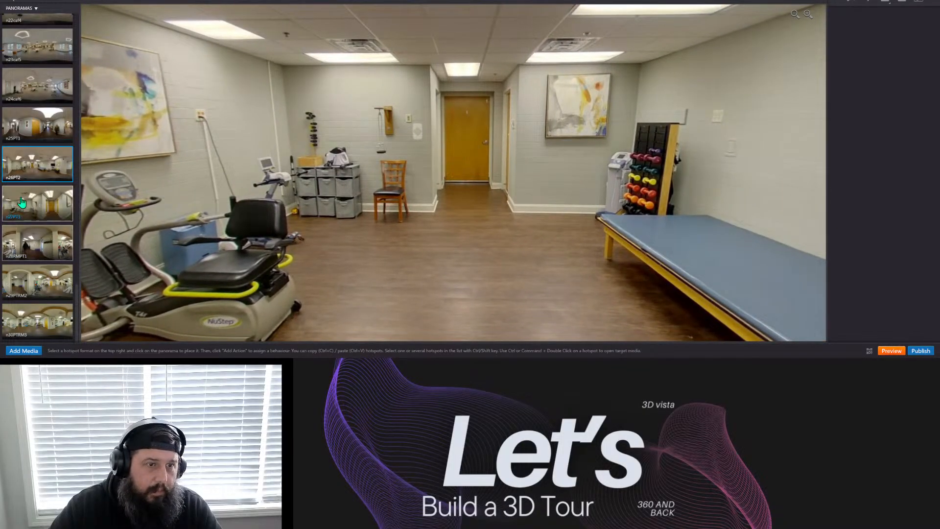
{"action": "left_click_drag", "start_coordinate": [49, 207], "coordinate": [478, 163]}
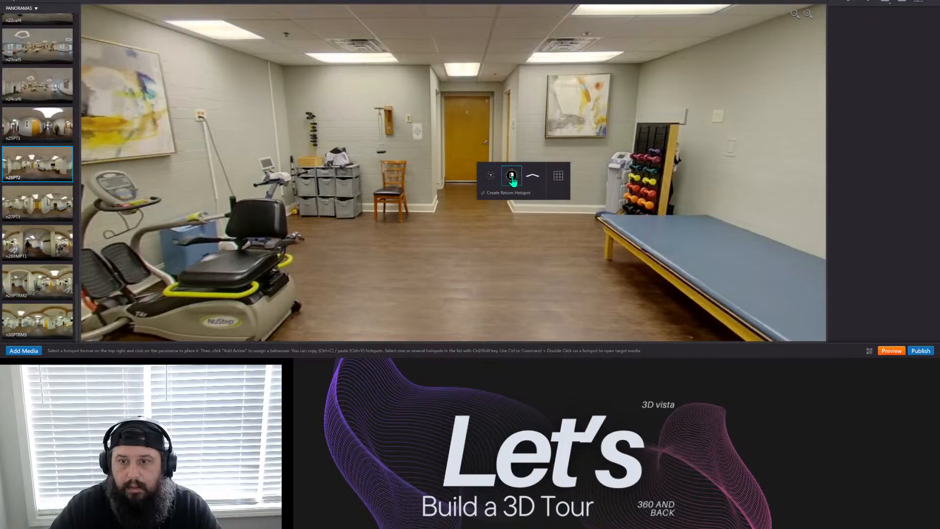
{"action": "left_click", "coordinate": [533, 176]}
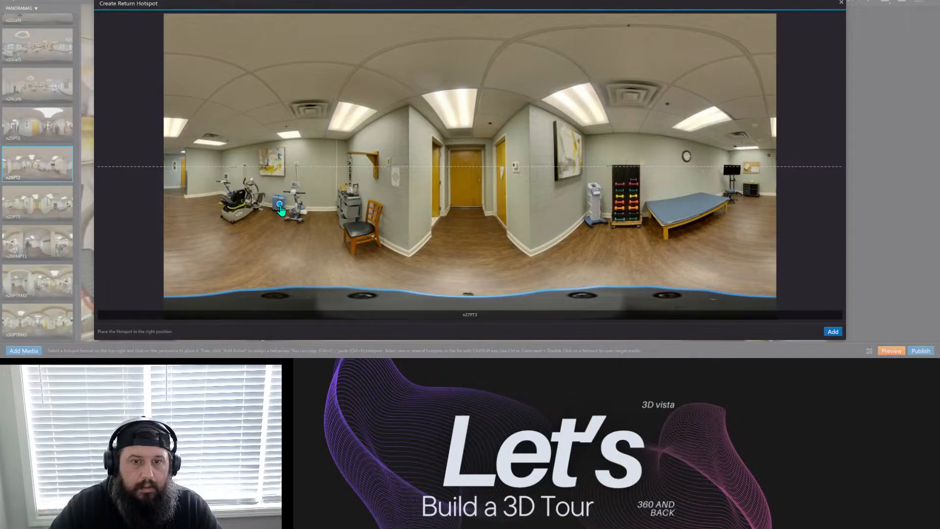
{"action": "left_click", "coordinate": [832, 332]}
{"action": "left_click_drag", "start_coordinate": [453, 179], "coordinate": [446, 254]}
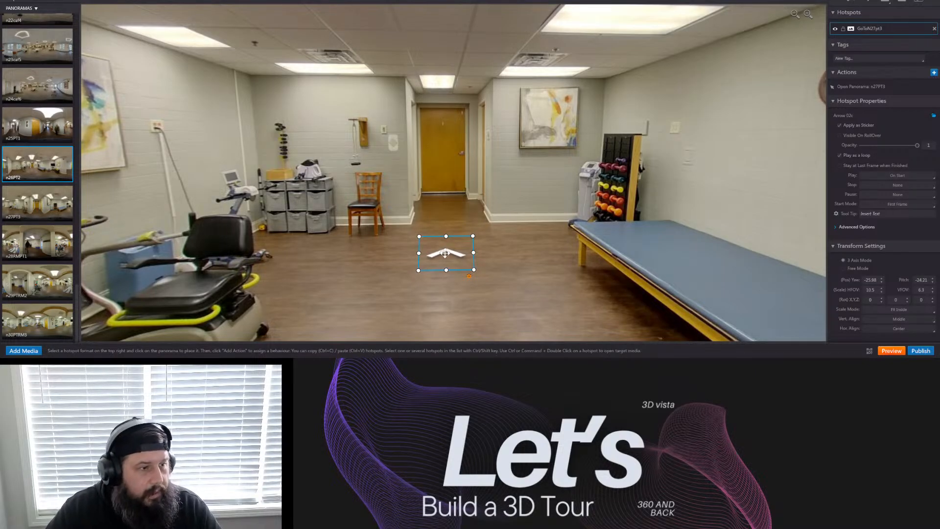
{"action": "left_click", "coordinate": [536, 274]}
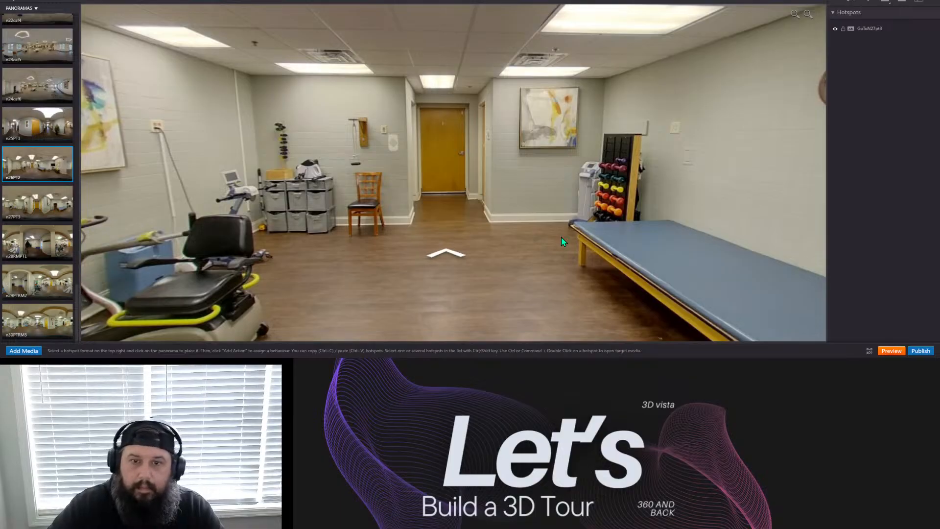
In n26PT2, shift the floor arrow to n27PT3 slightly closer to the viewer.
{"action": "left_click_drag", "start_coordinate": [562, 241], "coordinate": [578, 192]}
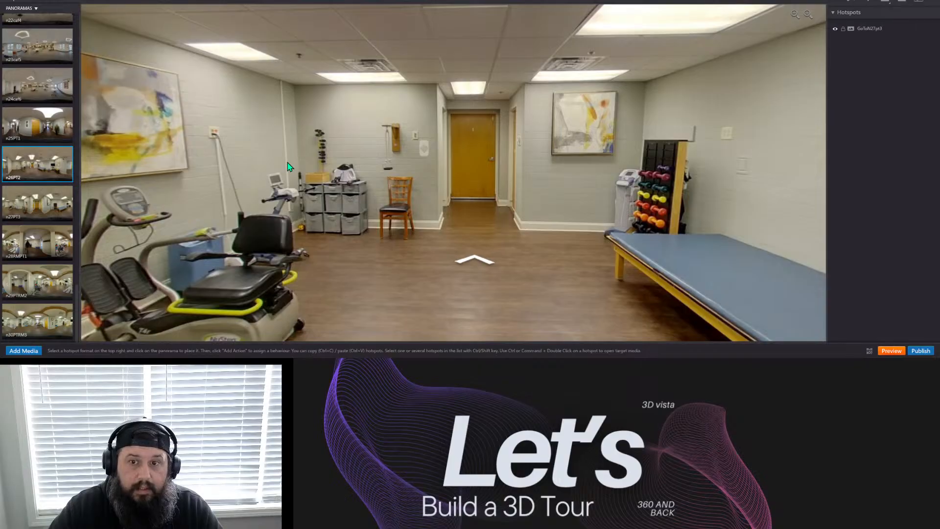
{"action": "left_click_drag", "start_coordinate": [350, 163], "coordinate": [460, 171]}
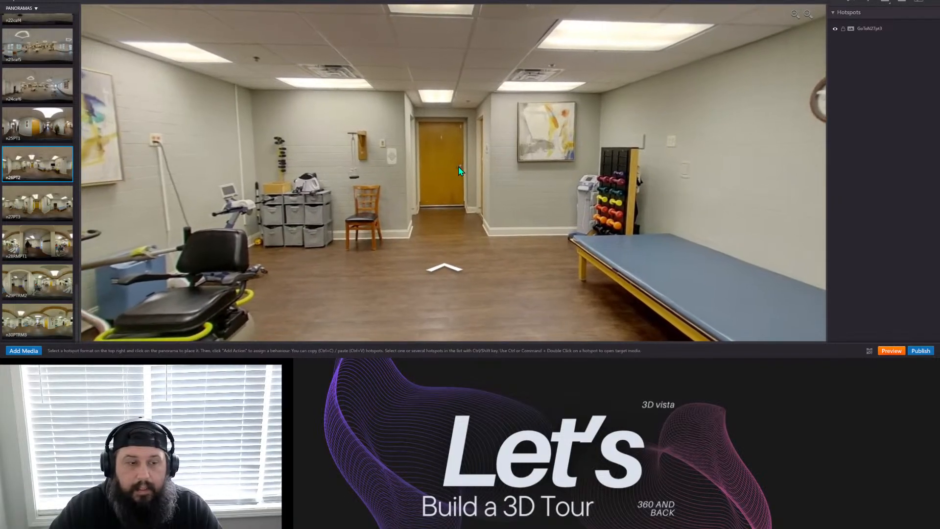
{"action": "left_click", "coordinate": [444, 266]}
{"action": "left_click", "coordinate": [509, 267]}
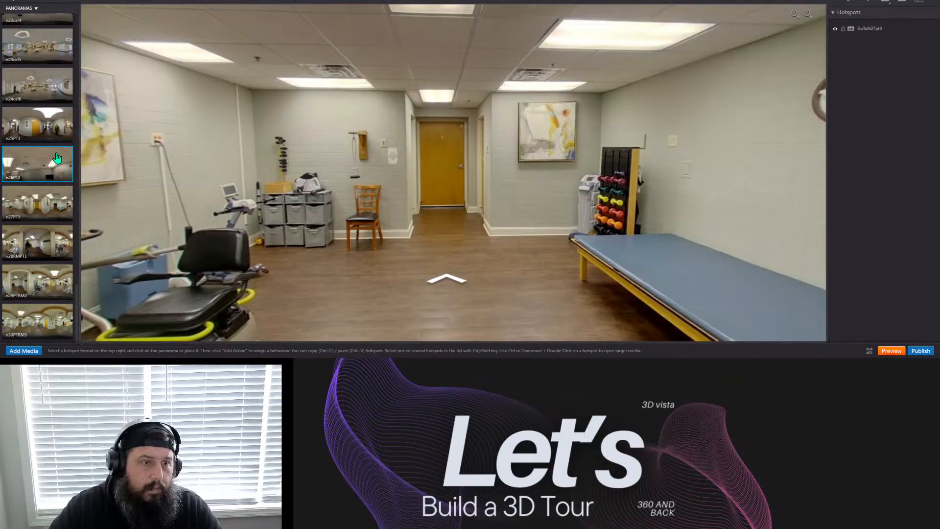
In n27PT3, move the arrow hotspot back to n26PT2 from the hallway opening down onto the room's floor.
{"action": "left_click", "coordinate": [53, 200]}
{"action": "left_click_drag", "start_coordinate": [724, 235], "coordinate": [392, 177]}
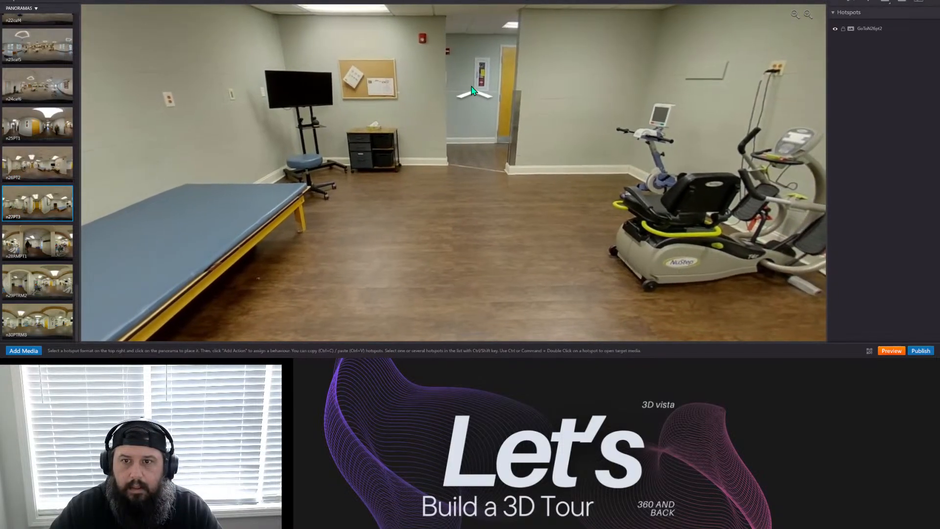
{"action": "left_click", "coordinate": [475, 92]}
{"action": "left_click_drag", "start_coordinate": [474, 91], "coordinate": [468, 188]}
{"action": "left_click", "coordinate": [592, 230]}
{"action": "left_click_drag", "start_coordinate": [793, 177], "coordinate": [558, 218]}
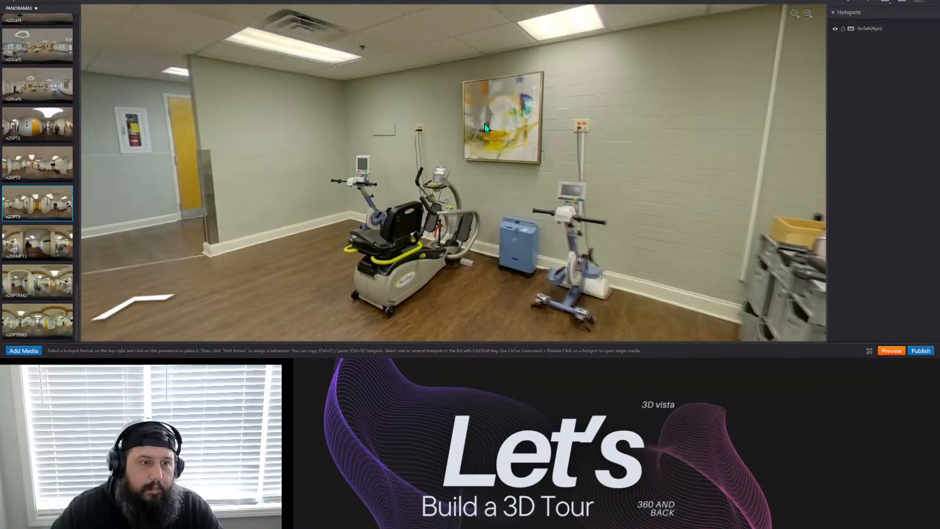
Link n27PT3 to n30PTRM3 with a door hotspot on the painting, placing the return hotspot on the wall above n30PTRM3's parallel bars.
{"action": "left_click", "coordinate": [45, 331]}
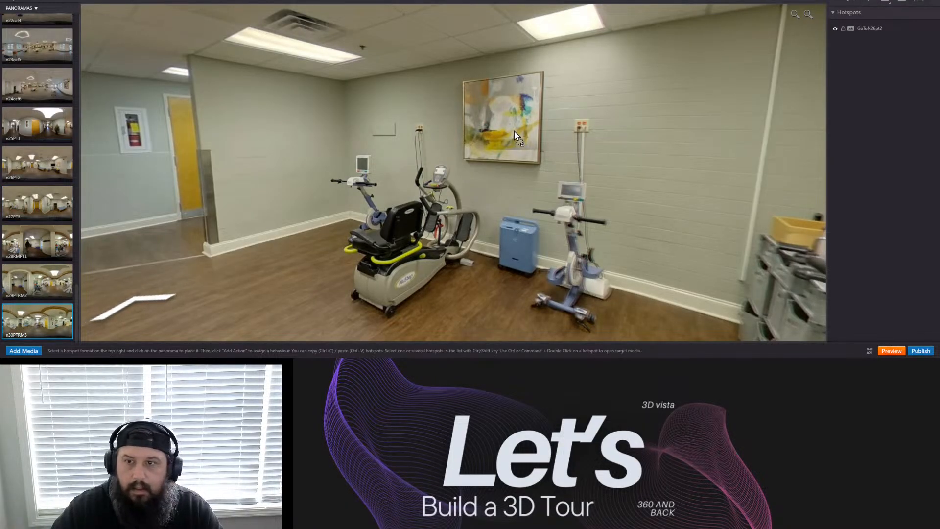
{"action": "left_click_drag", "start_coordinate": [511, 129], "coordinate": [510, 129]}
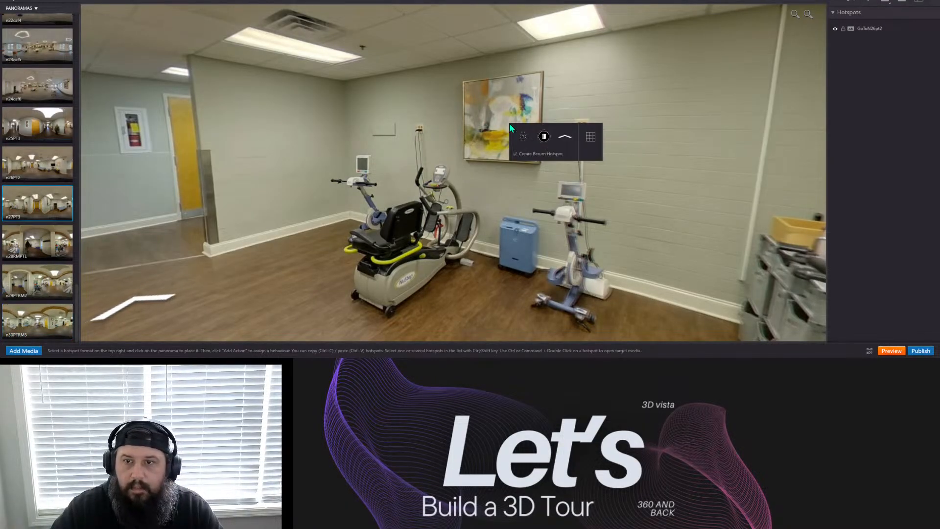
{"action": "left_click", "coordinate": [544, 138]}
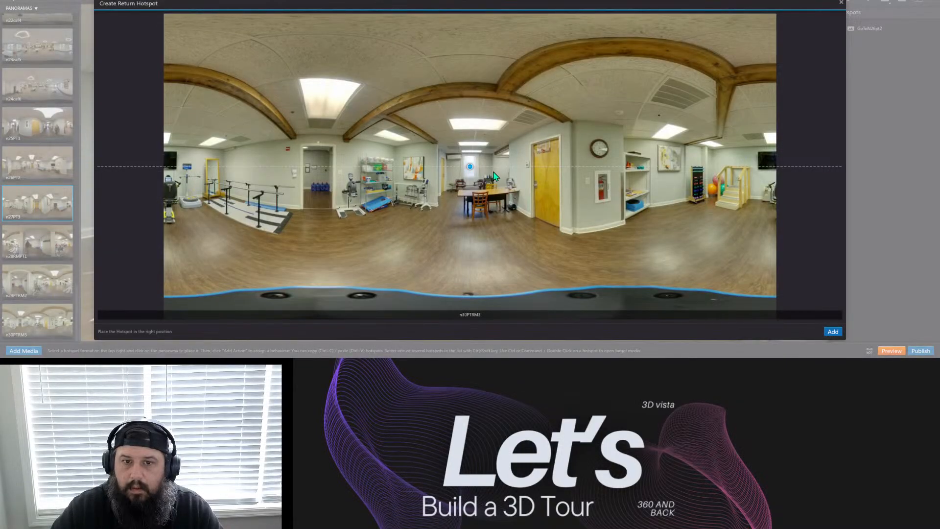
{"action": "left_click_drag", "start_coordinate": [472, 170], "coordinate": [363, 170]}
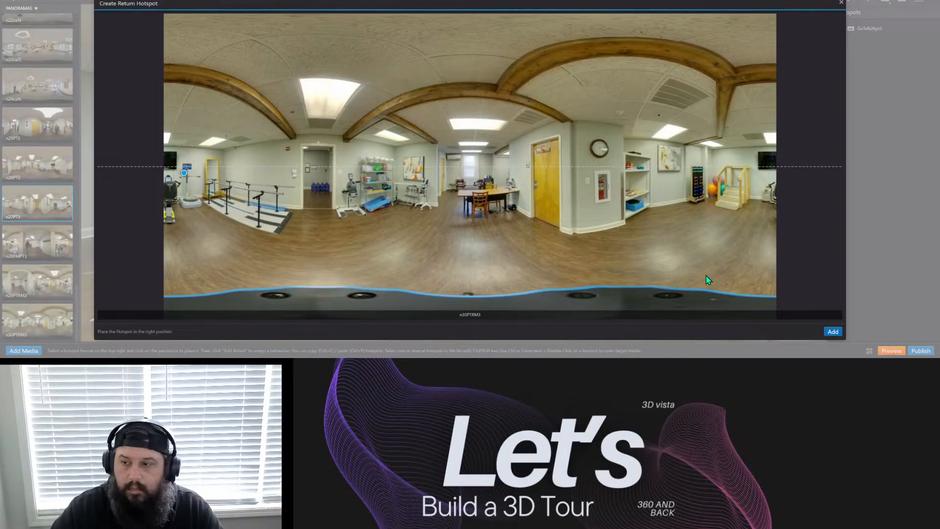
{"action": "left_click_drag", "start_coordinate": [176, 176], "coordinate": [230, 166]}
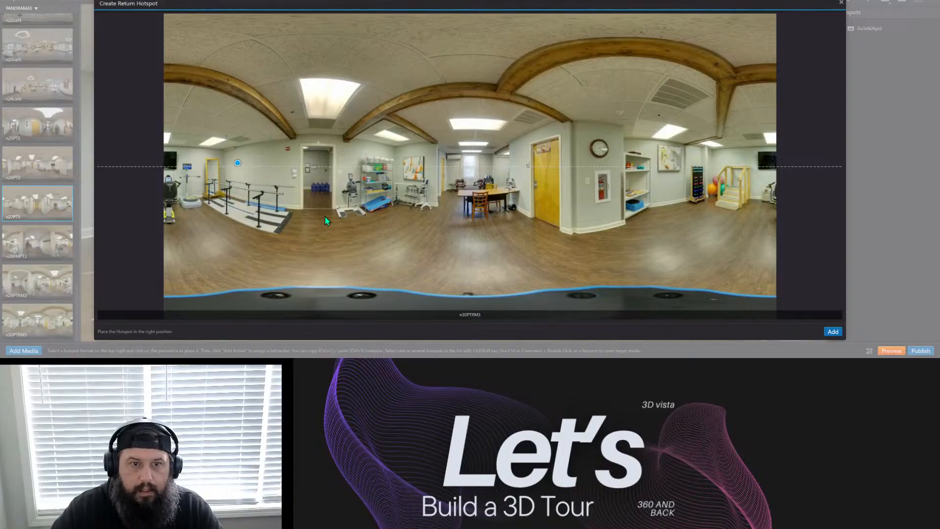
{"action": "left_click", "coordinate": [832, 332]}
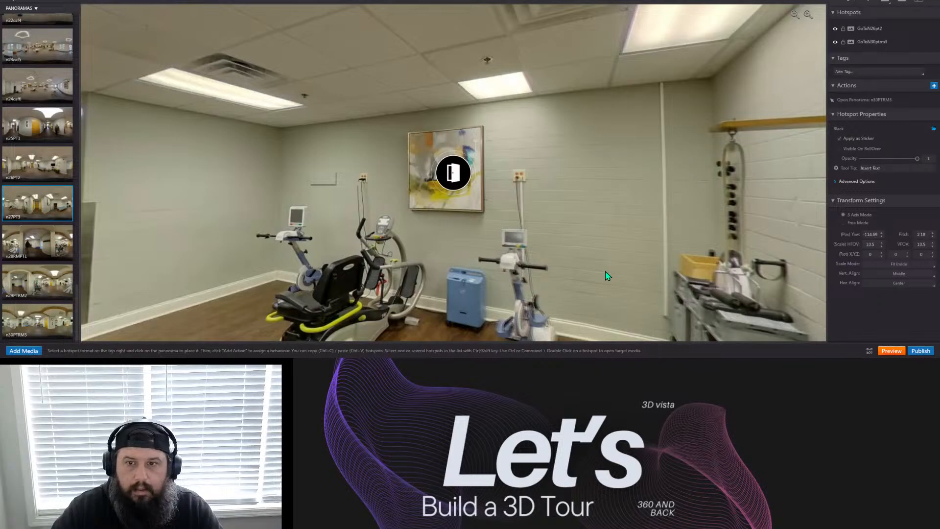
In n27PT3, nudge the door hotspot to n30PTRM3 toward the centre of the painting.
{"action": "left_click_drag", "start_coordinate": [452, 276], "coordinate": [383, 271]}
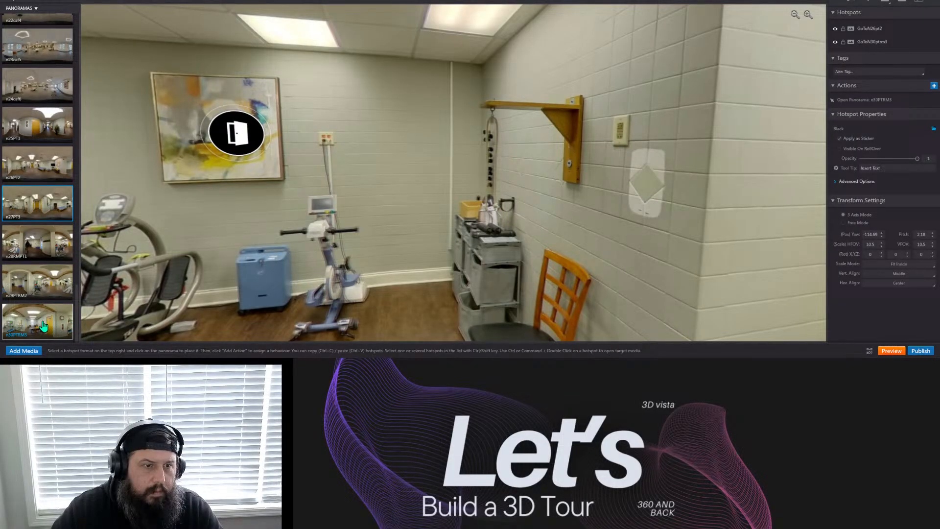
{"action": "left_click", "coordinate": [234, 129]}
{"action": "left_click", "coordinate": [225, 224]}
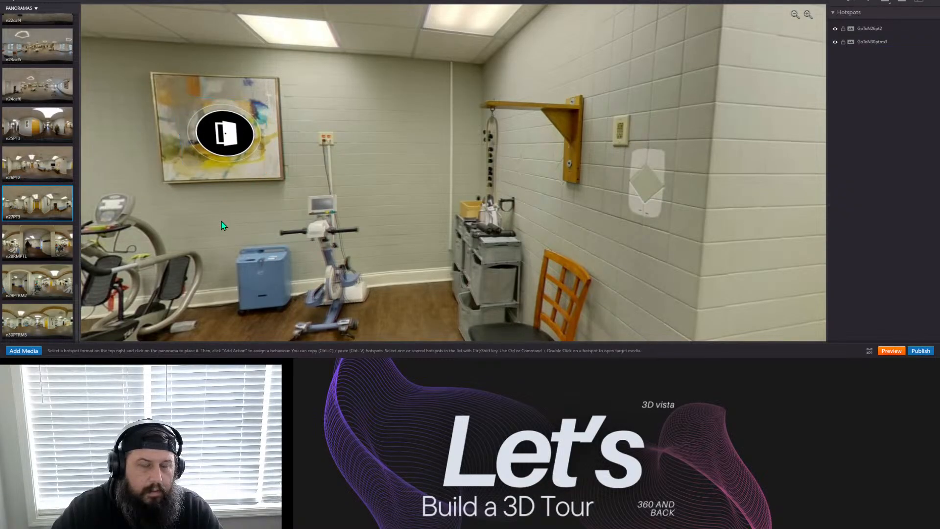
{"action": "left_click_drag", "start_coordinate": [224, 224], "coordinate": [482, 251]}
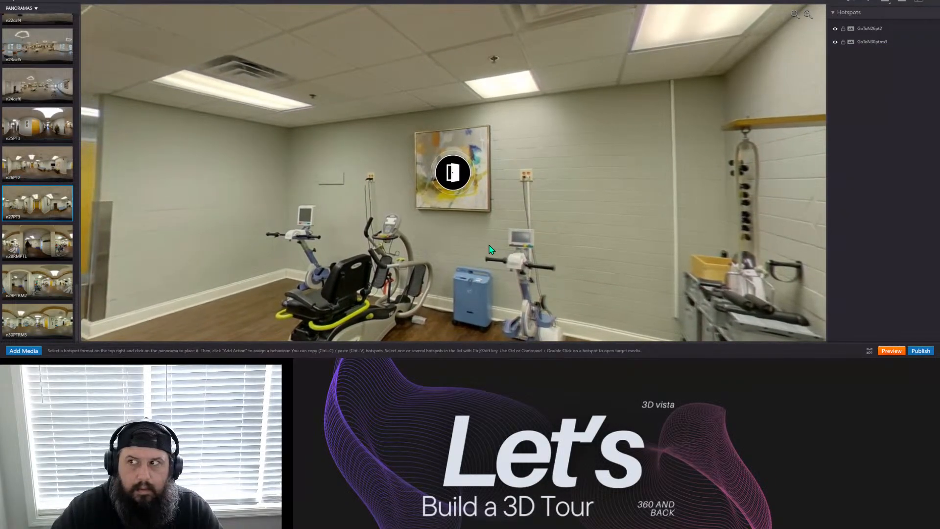
{"action": "left_click_drag", "start_coordinate": [322, 269], "coordinate": [524, 250]}
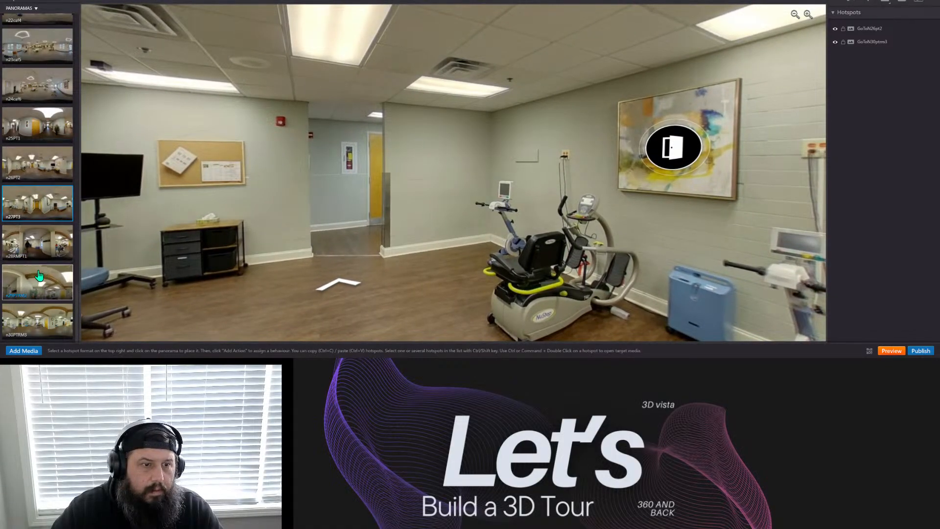
In n30PTRM3, delete the door hotspot to n27PT3 from the wall and check the target of the TV's circular hotspot.
{"action": "left_click", "coordinate": [38, 322]}
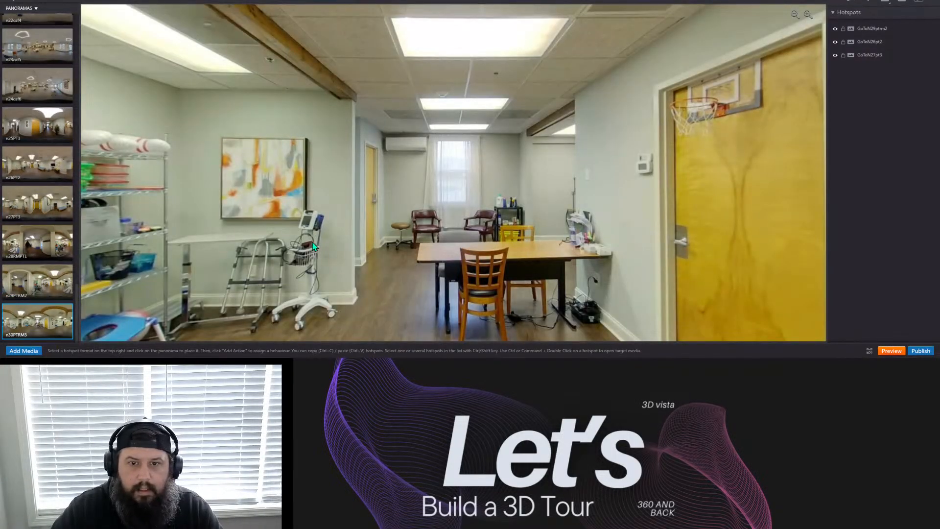
{"action": "left_click_drag", "start_coordinate": [313, 242], "coordinate": [374, 232]}
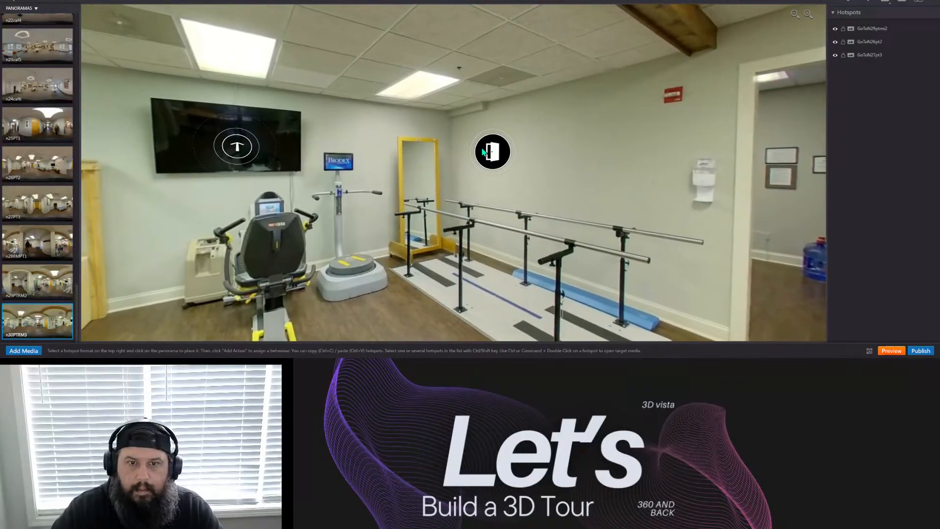
{"action": "left_click", "coordinate": [485, 147]}
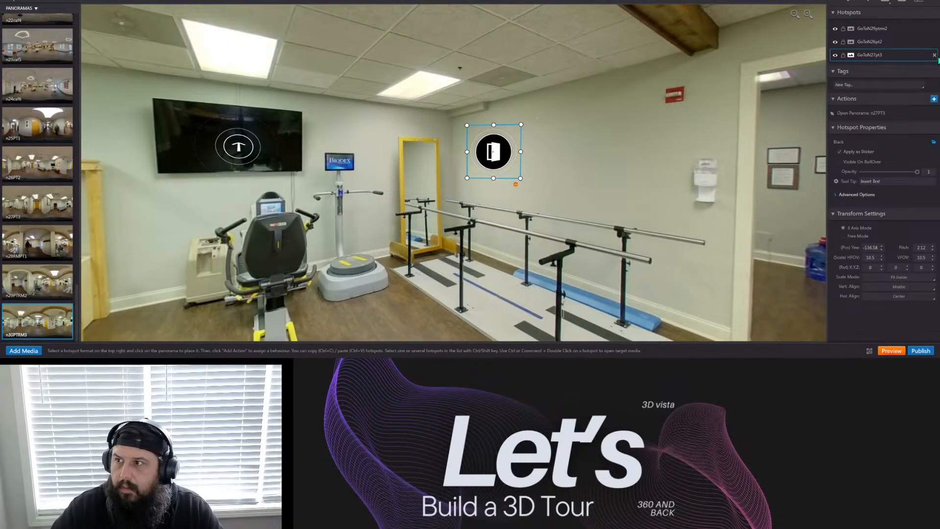
{"action": "left_click", "coordinate": [934, 55]}
{"action": "left_click_drag", "start_coordinate": [427, 158], "coordinate": [482, 157]}
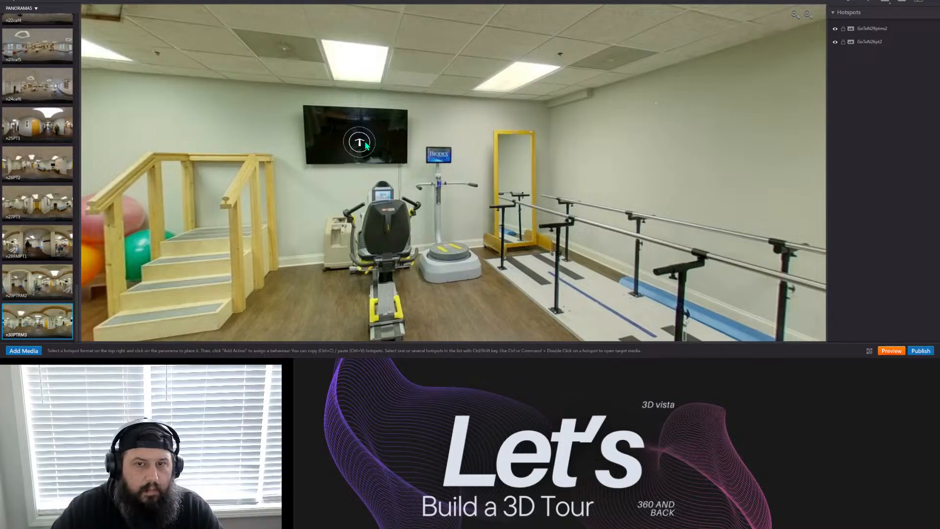
{"action": "left_click", "coordinate": [366, 145]}
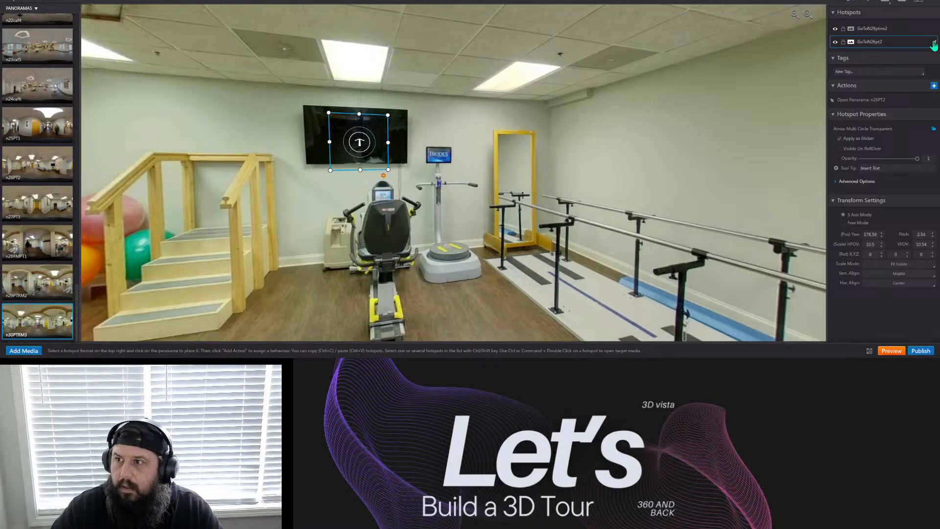
{"action": "left_click_drag", "start_coordinate": [467, 171], "coordinate": [551, 161]}
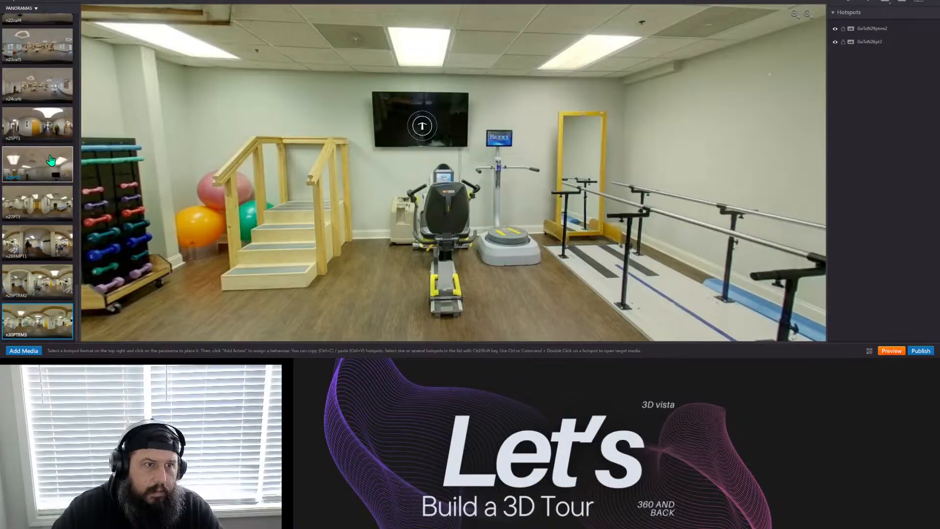
Link n26PT2 to n30PTRM3 with a door hotspot on the painting, placing the return hotspot above n30PTRM3's parallel bars.
{"action": "left_click", "coordinate": [52, 175]}
{"action": "left_click_drag", "start_coordinate": [498, 174], "coordinate": [548, 198]}
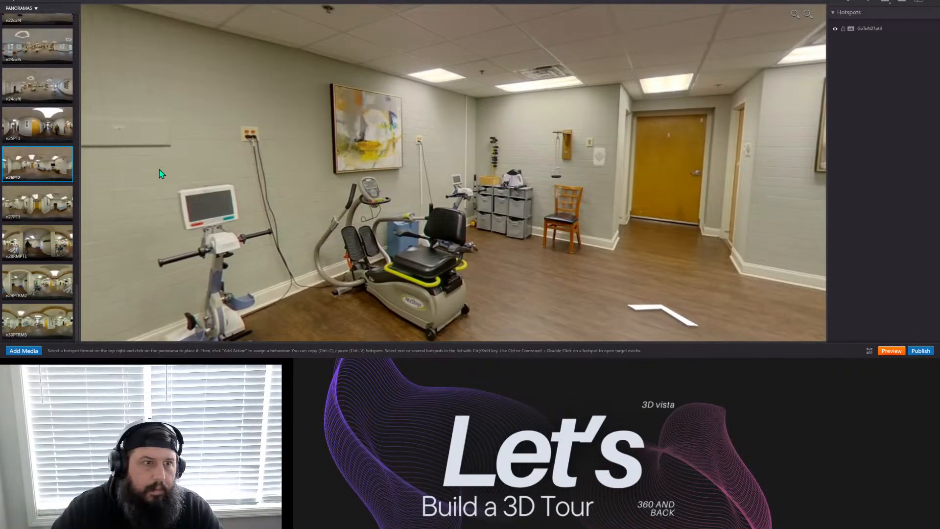
{"action": "left_click", "coordinate": [52, 326]}
{"action": "left_click_drag", "start_coordinate": [368, 164], "coordinate": [354, 131]}
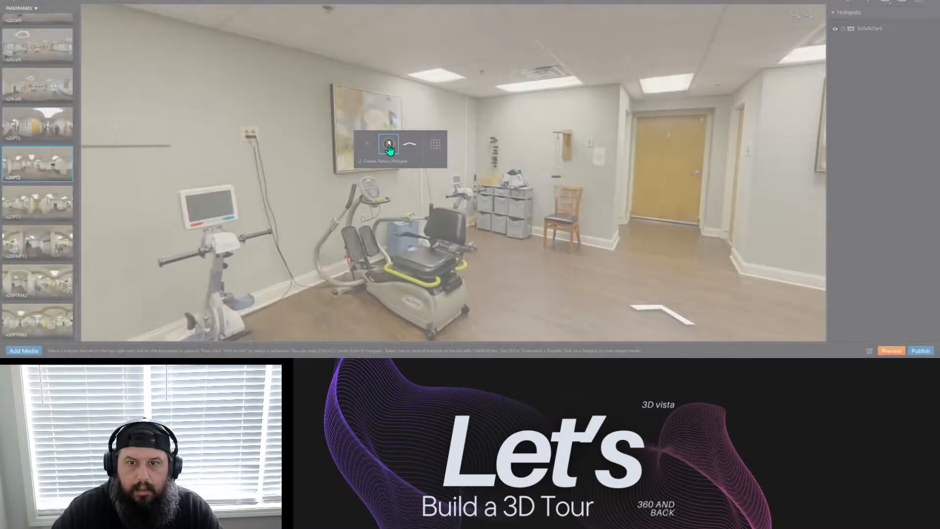
{"action": "left_click", "coordinate": [388, 145]}
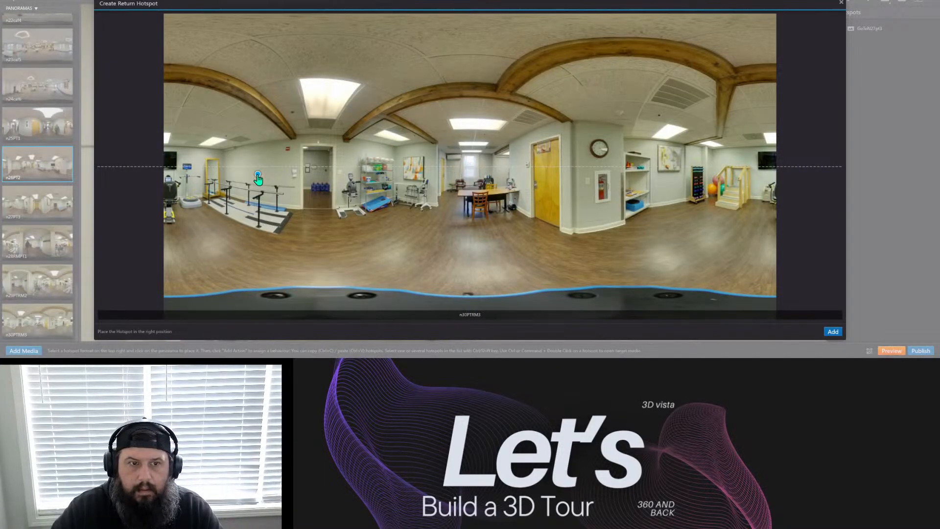
{"action": "left_click", "coordinate": [833, 332]}
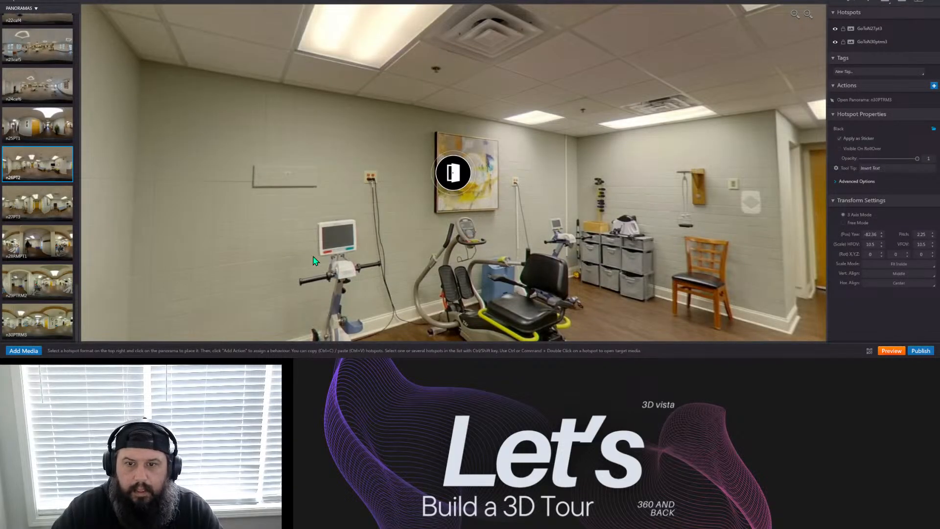
In n30PTRM3, delete the door-style return hotspot to n26PT2 and keep the circular hotspot on the TV.
{"action": "left_click", "coordinate": [37, 321]}
{"action": "left_click_drag", "start_coordinate": [361, 241], "coordinate": [724, 196]}
{"action": "left_click", "coordinate": [425, 167]}
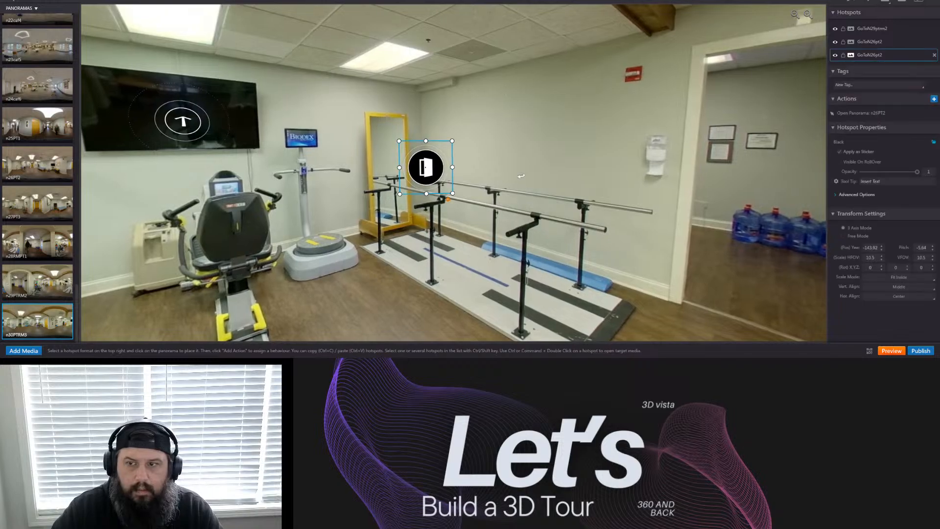
{"action": "left_click", "coordinate": [933, 56]}
{"action": "mouse_move", "coordinate": [543, 132]}
{"action": "left_mouse_down"}
{"action": "mouse_move", "coordinate": [406, 145]}
{"action": "mouse_move", "coordinate": [399, 160]}
{"action": "mouse_move", "coordinate": [532, 133]}
{"action": "left_mouse_up"}
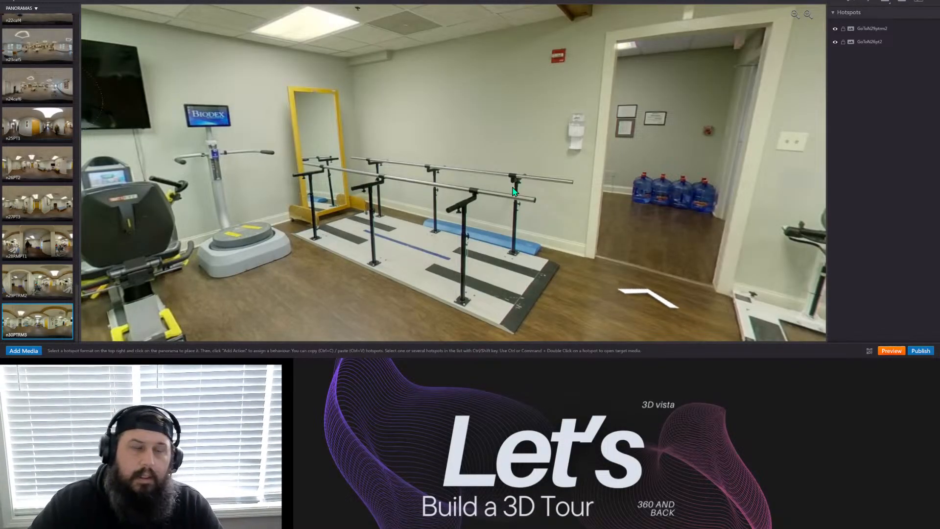
{"action": "left_click_drag", "start_coordinate": [527, 192], "coordinate": [647, 206]}
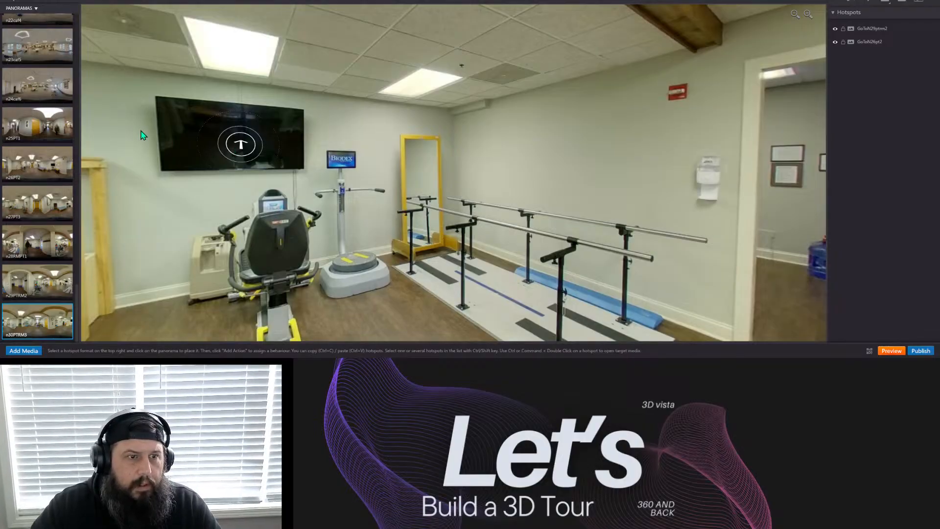
Review n26PT2's hotspots and its opening to the hallway, and look over the neighbouring panoramas in the list.
{"action": "left_click", "coordinate": [38, 175]}
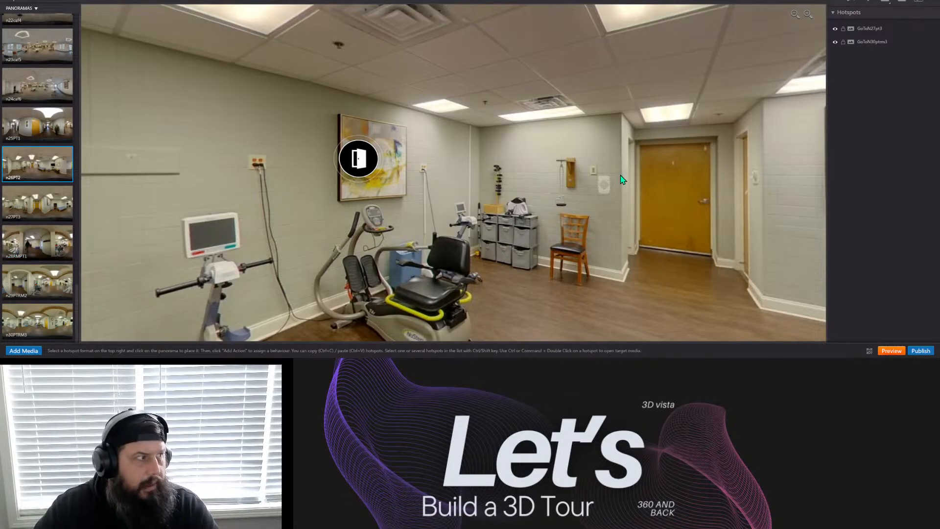
{"action": "left_click_drag", "start_coordinate": [695, 150], "coordinate": [458, 157]}
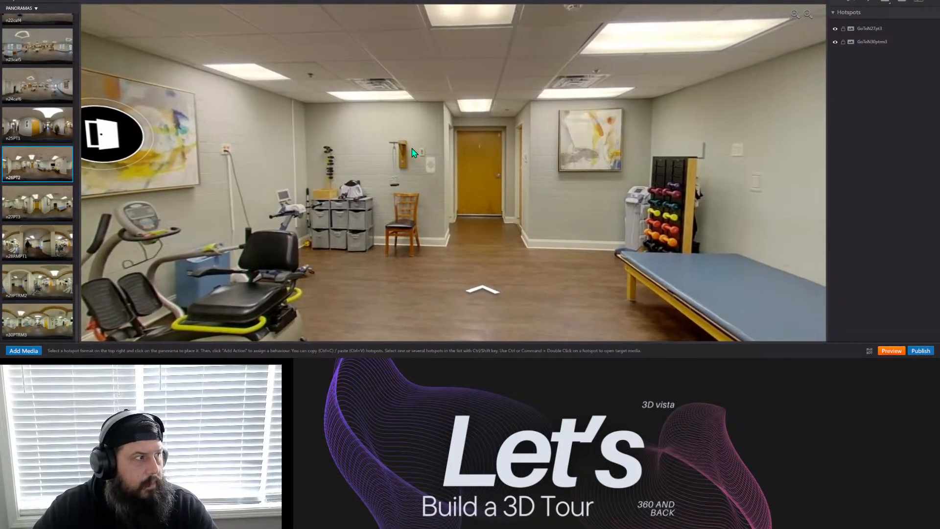
{"action": "left_click_drag", "start_coordinate": [412, 153], "coordinate": [411, 217]}
{"action": "left_click_drag", "start_coordinate": [492, 203], "coordinate": [480, 223]}
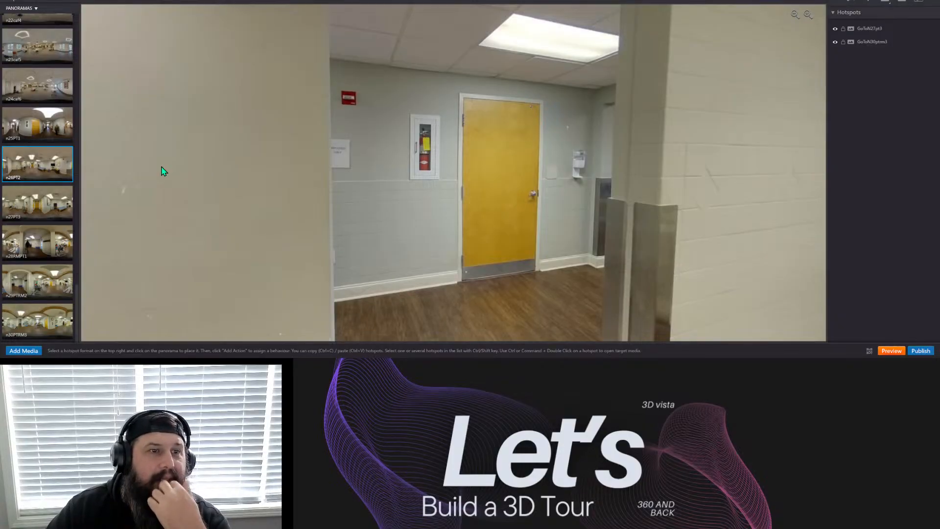
{"action": "scroll", "coordinate": [37, 155], "scroll_direction": "up", "scroll_amount": 3}
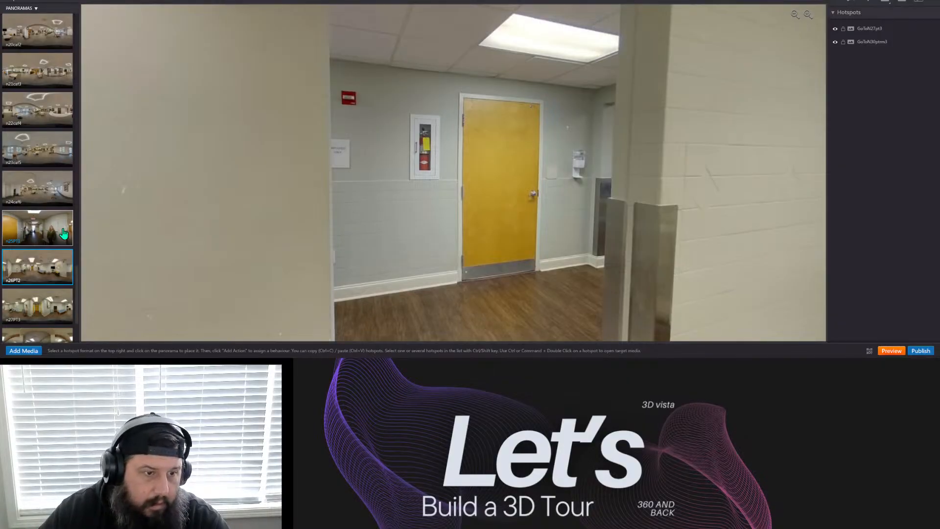
{"action": "scroll", "coordinate": [24, 259], "scroll_direction": "down", "scroll_amount": 2}
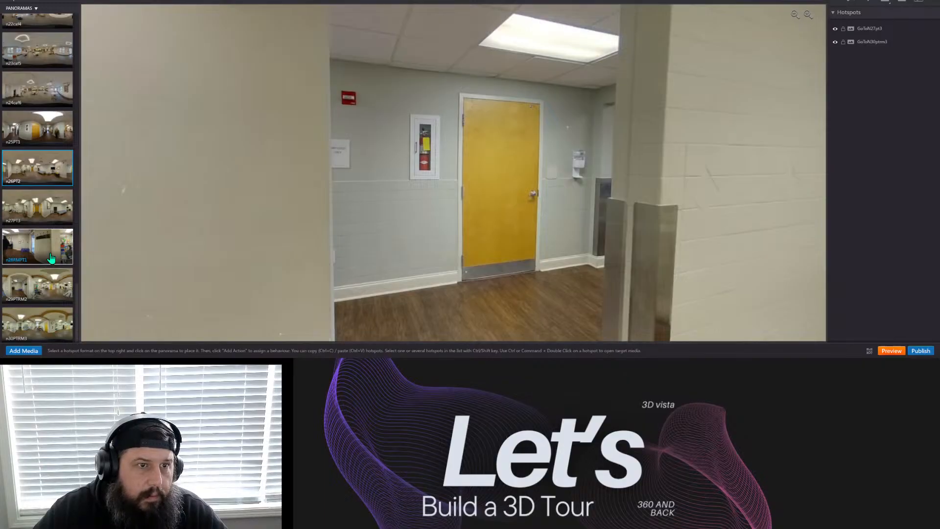
{"action": "scroll", "coordinate": [52, 258], "scroll_direction": "up", "scroll_amount": 2}
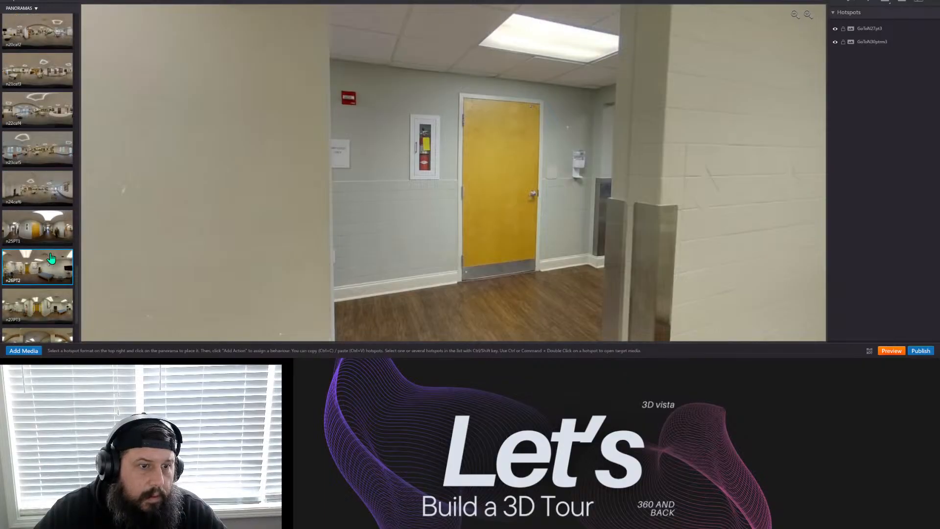
{"action": "scroll", "coordinate": [52, 258], "scroll_direction": "down", "scroll_amount": 2}
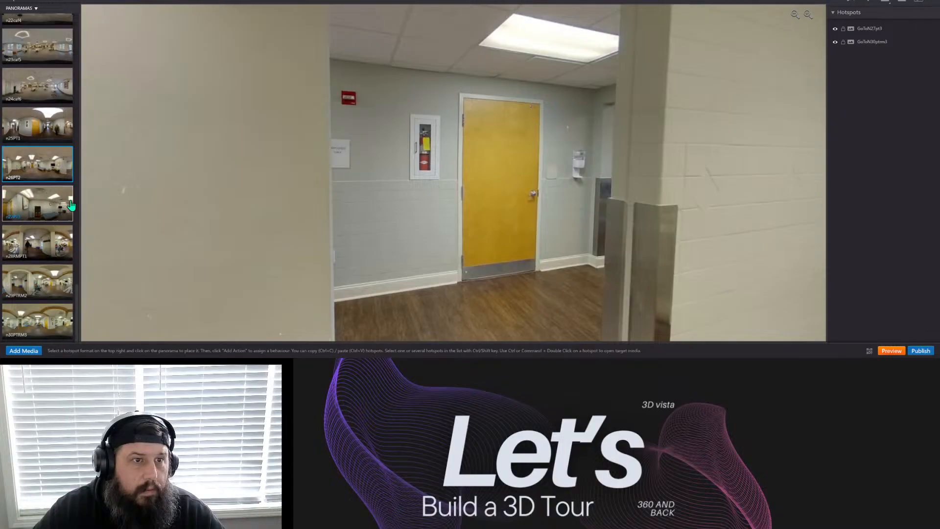
Look through the cafeteria panoramas from n24caf6 back to n20caf2 to examine their viewpoints.
{"action": "left_click", "coordinate": [50, 86]}
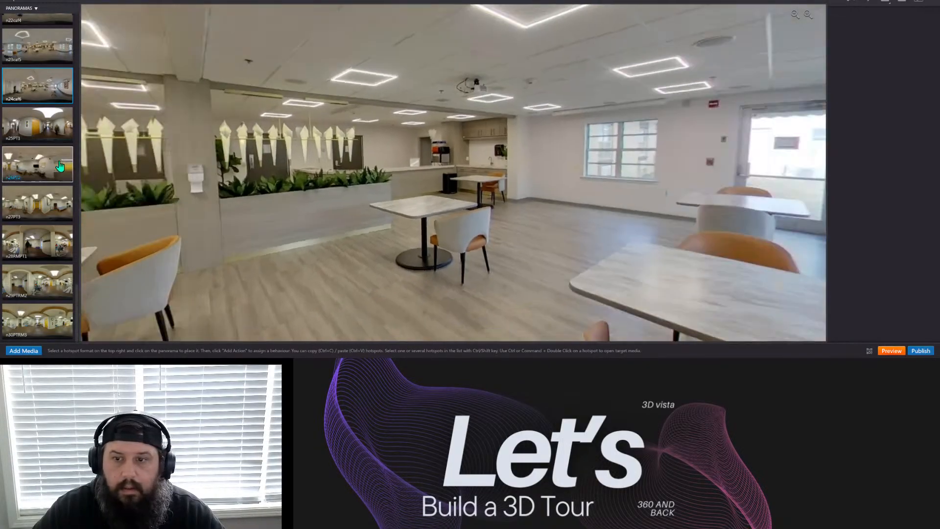
{"action": "scroll", "coordinate": [31, 226], "scroll_direction": "up", "scroll_amount": 5}
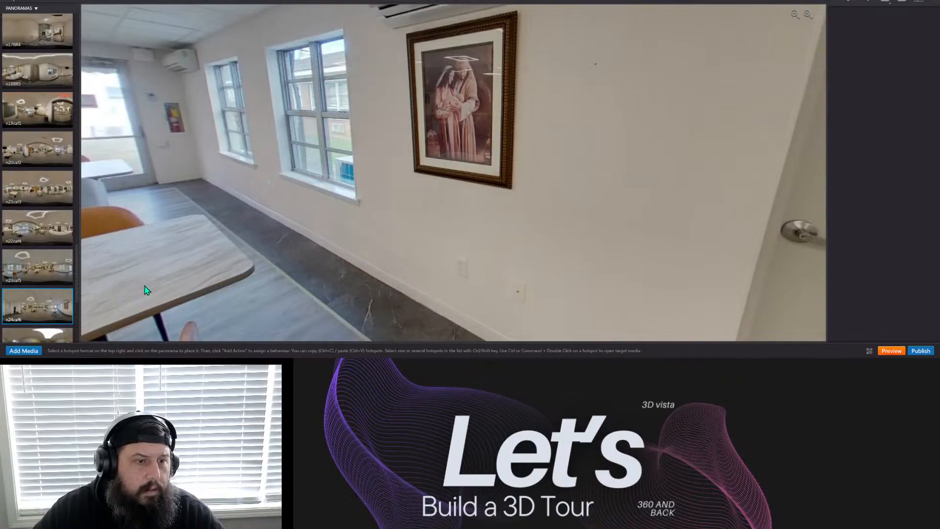
{"action": "left_click", "coordinate": [26, 264]}
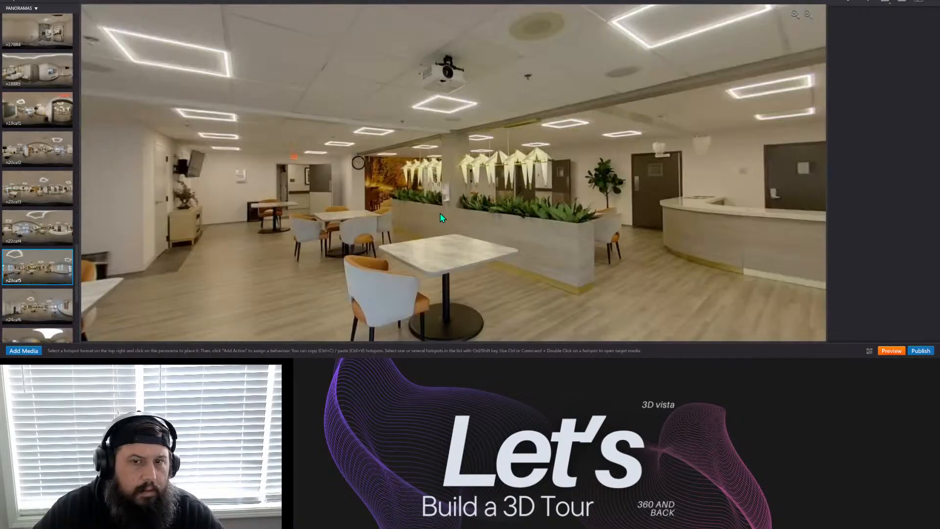
{"action": "left_click", "coordinate": [48, 231]}
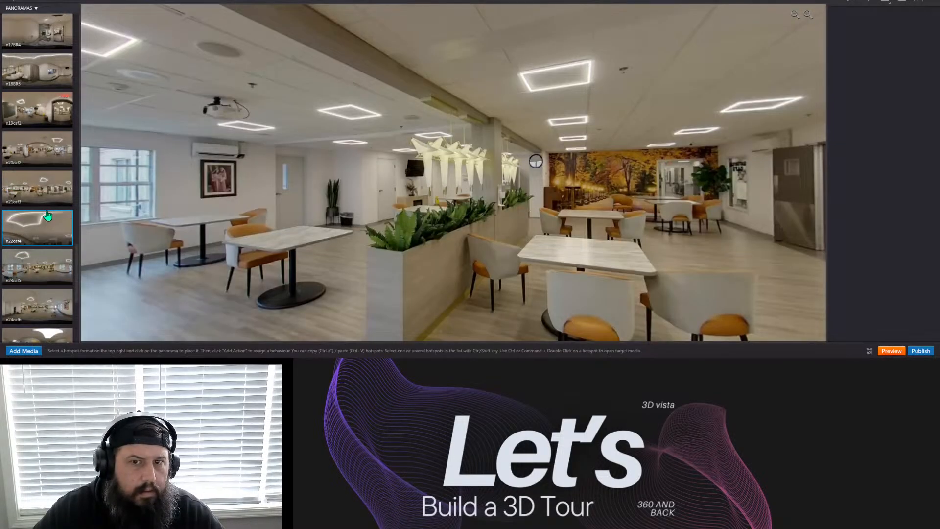
{"action": "left_click", "coordinate": [50, 183]}
{"action": "left_click", "coordinate": [52, 155]}
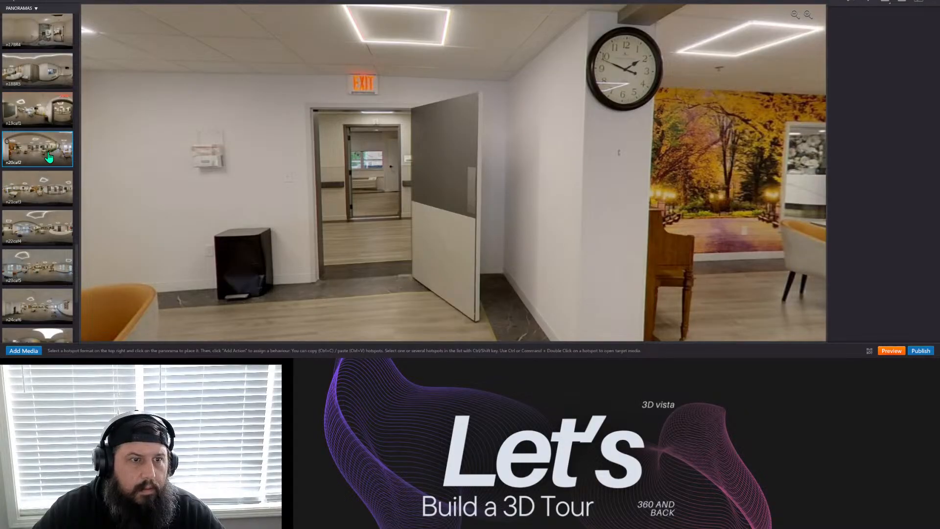
Look back from n19caf1 through the bedroom panoramas to n9LH2 and n8LH, examining the hallway outside room 209.
{"action": "left_click", "coordinate": [34, 106]}
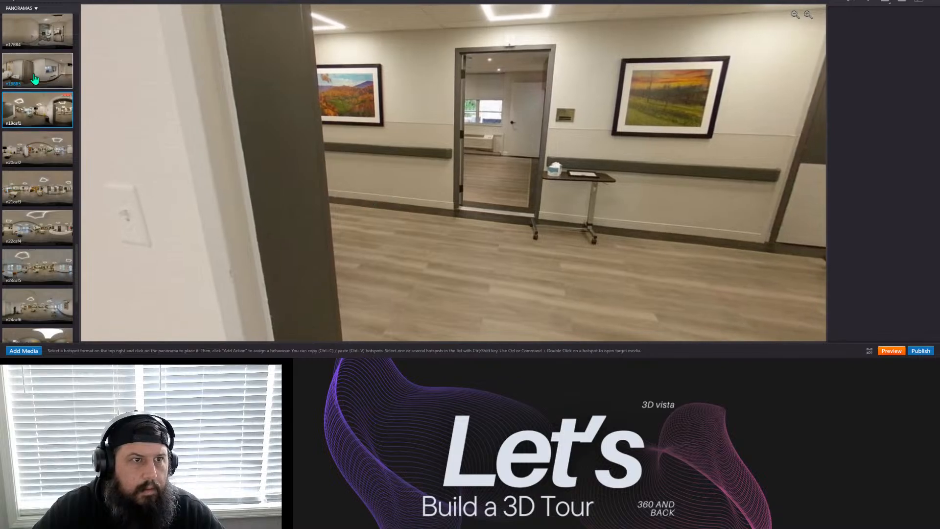
{"action": "left_click", "coordinate": [31, 76]}
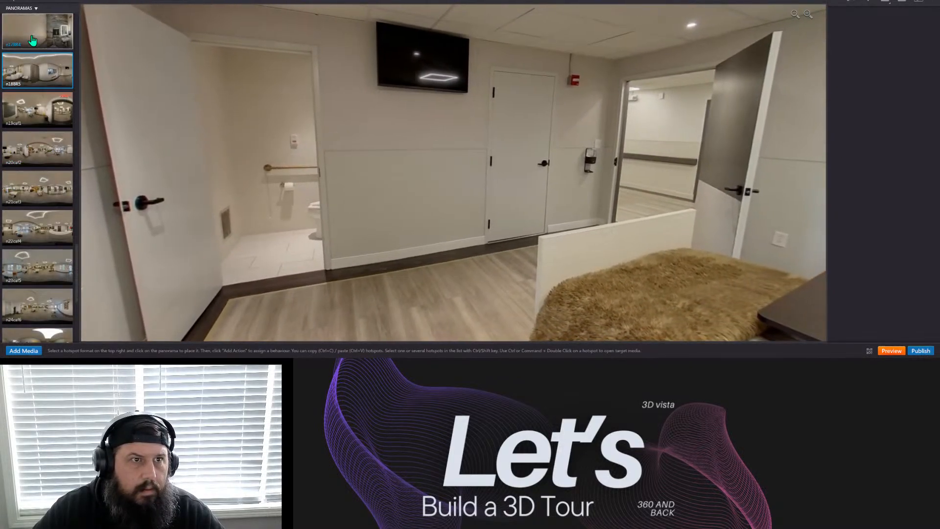
{"action": "left_click", "coordinate": [32, 40]}
{"action": "scroll", "coordinate": [58, 159], "scroll_direction": "up", "scroll_amount": 3}
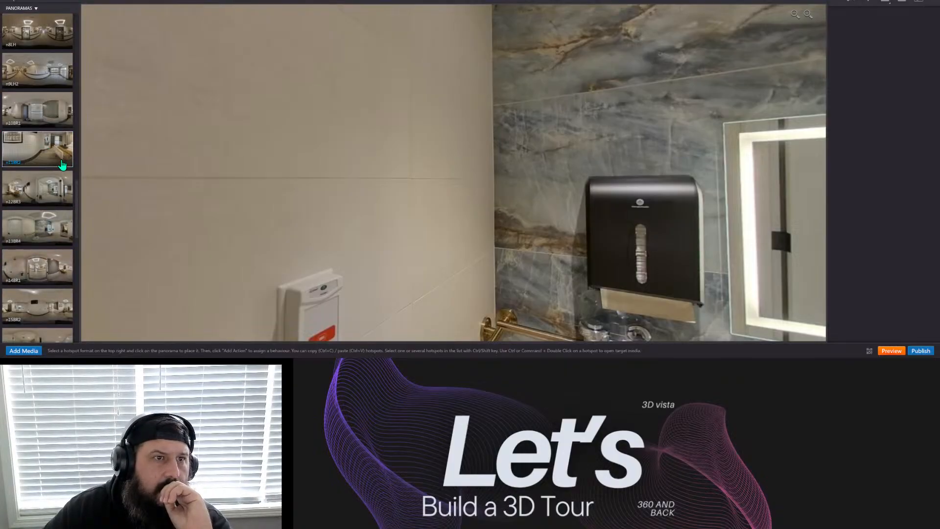
{"action": "left_click", "coordinate": [46, 69]}
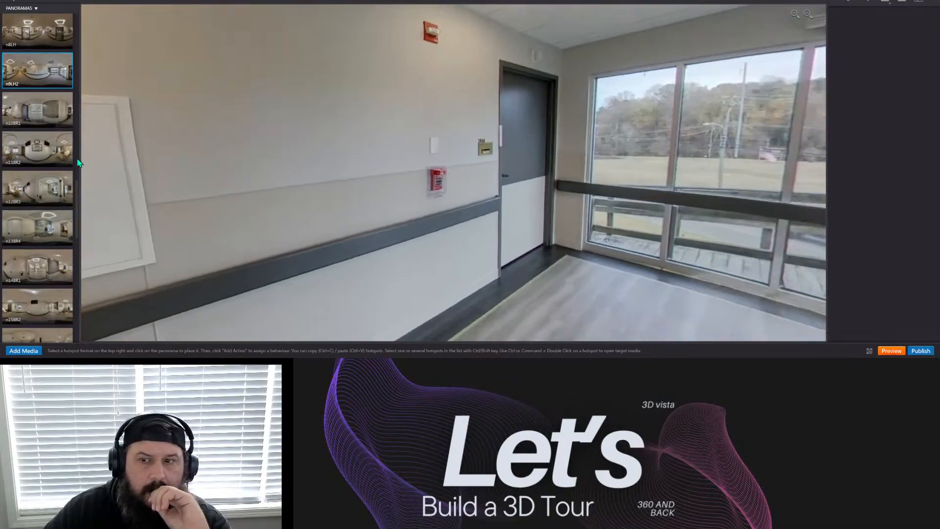
{"action": "scroll", "coordinate": [42, 130], "scroll_direction": "up", "scroll_amount": 3}
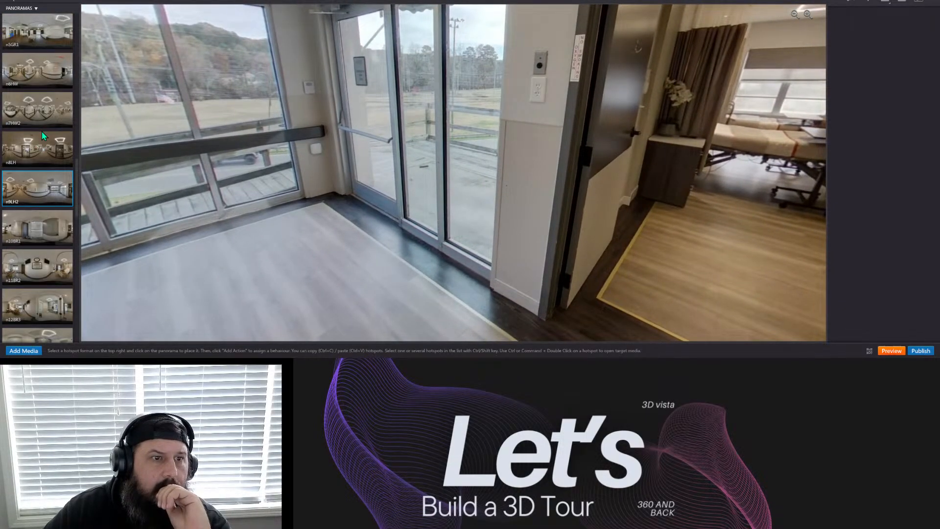
{"action": "left_click", "coordinate": [42, 132]}
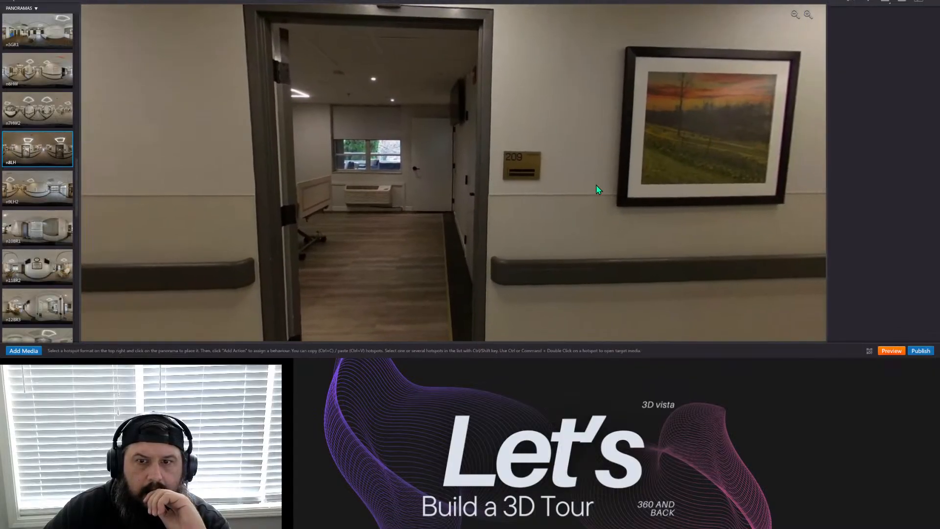
{"action": "left_click_drag", "start_coordinate": [595, 184], "coordinate": [440, 177]}
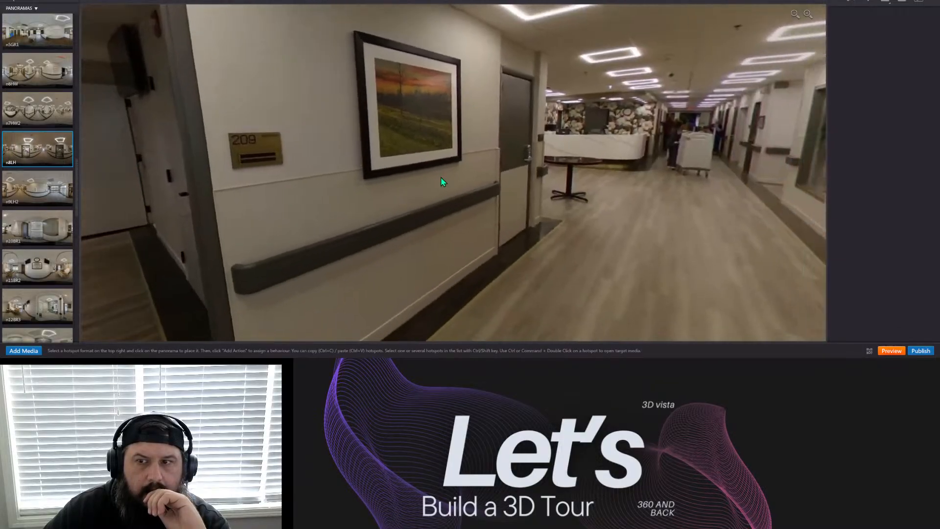
{"action": "left_click_drag", "start_coordinate": [583, 174], "coordinate": [267, 169]}
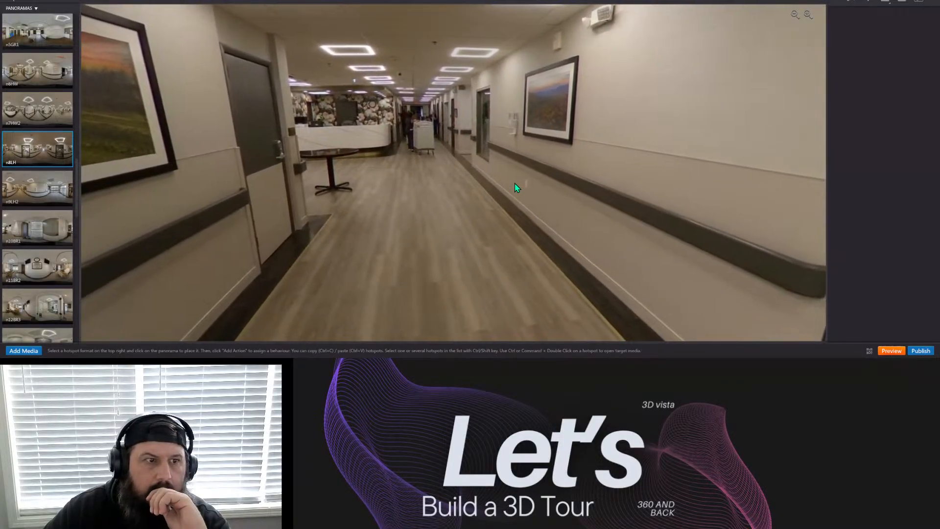
Look around the hallway panoramas n7HW2 and n6HW to examine their doors, corridors and cafe window.
{"action": "left_click", "coordinate": [36, 109]}
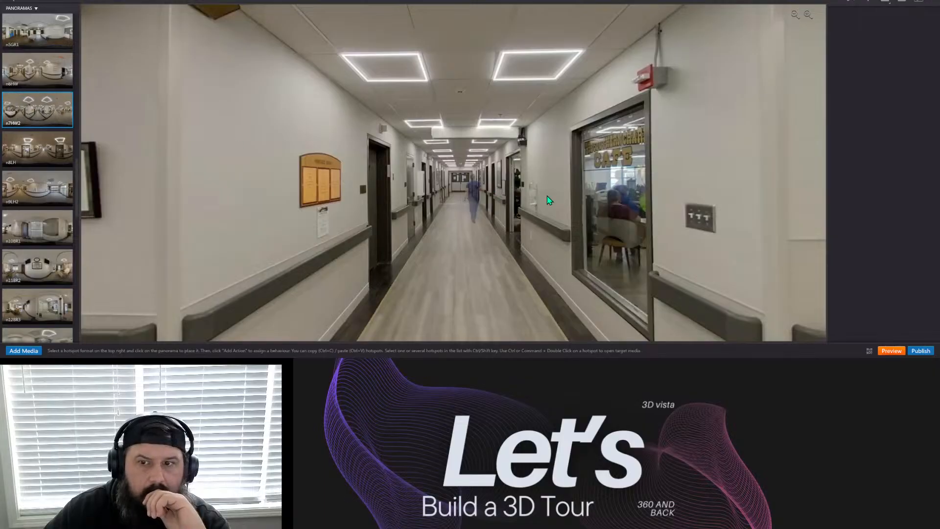
{"action": "left_click_drag", "start_coordinate": [590, 177], "coordinate": [262, 172]}
{"action": "left_click_drag", "start_coordinate": [591, 179], "coordinate": [206, 175]}
{"action": "left_click_drag", "start_coordinate": [503, 165], "coordinate": [250, 186]}
{"action": "left_click_drag", "start_coordinate": [607, 191], "coordinate": [206, 171]}
{"action": "left_click_drag", "start_coordinate": [538, 158], "coordinate": [269, 171]}
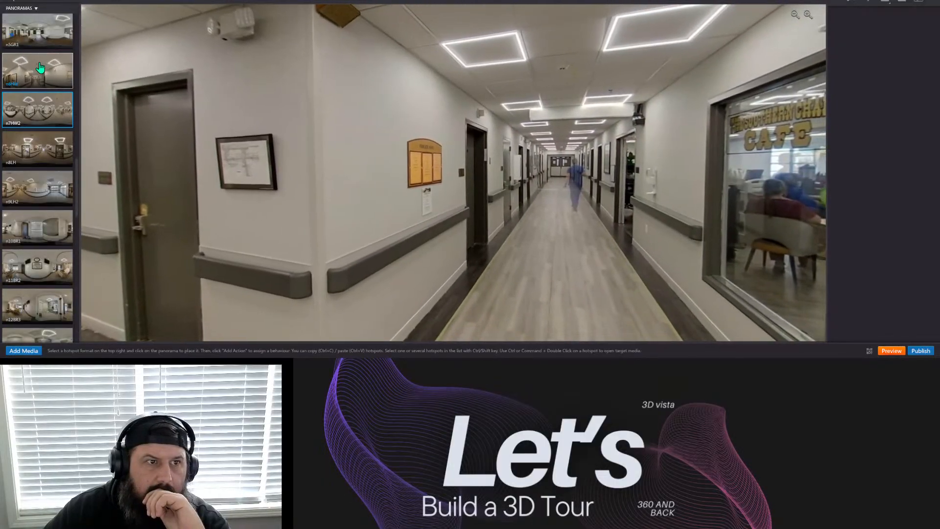
{"action": "left_click", "coordinate": [40, 68]}
{"action": "left_click_drag", "start_coordinate": [625, 206], "coordinate": [78, 144]}
{"action": "left_click_drag", "start_coordinate": [544, 179], "coordinate": [186, 148]}
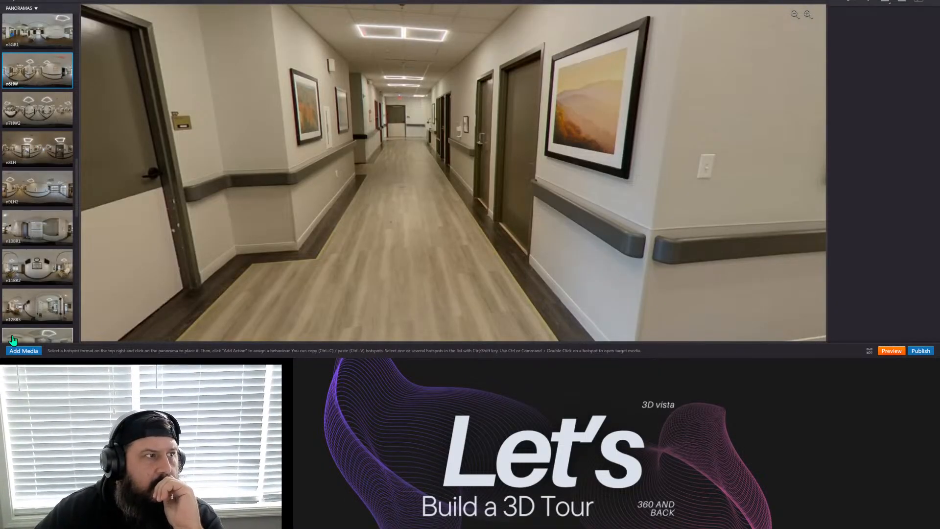
{"action": "left_click_drag", "start_coordinate": [384, 256], "coordinate": [627, 227]}
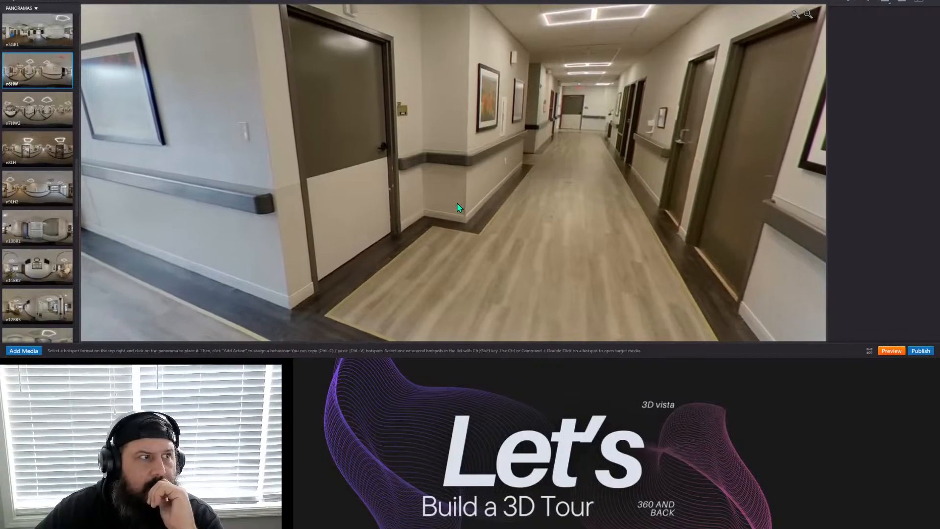
{"action": "left_click_drag", "start_coordinate": [456, 203], "coordinate": [632, 212]}
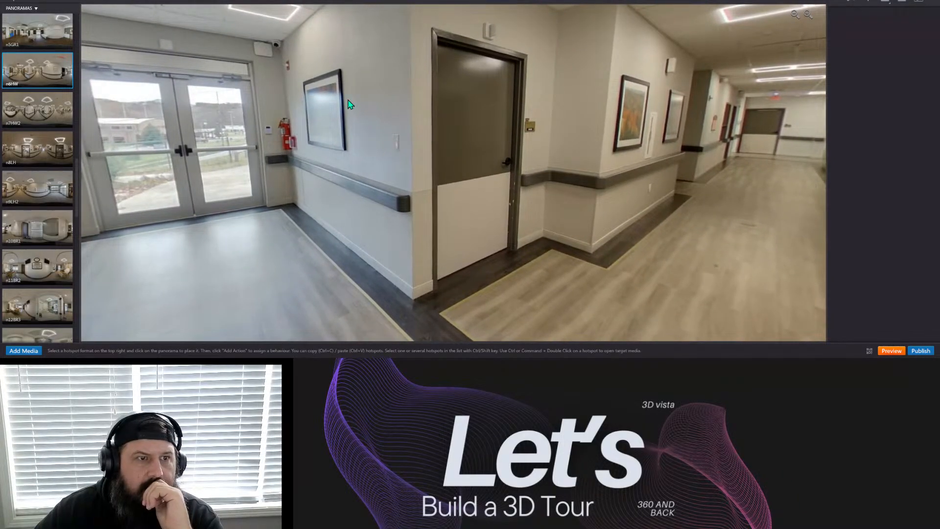
Look all the way around n8LH, examining both hallway directions, room 209 and the opening into the cafeteria.
{"action": "left_click", "coordinate": [29, 139]}
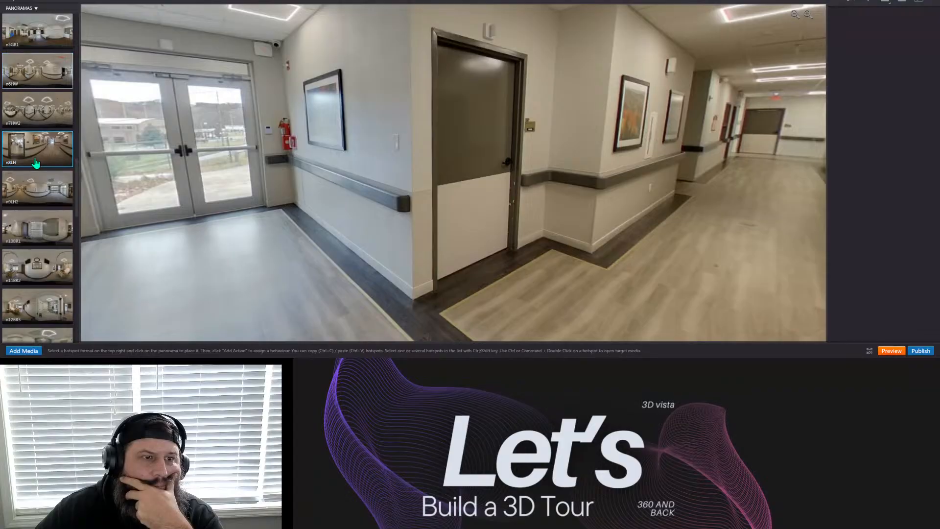
{"action": "left_click_drag", "start_coordinate": [465, 172], "coordinate": [29, 147]}
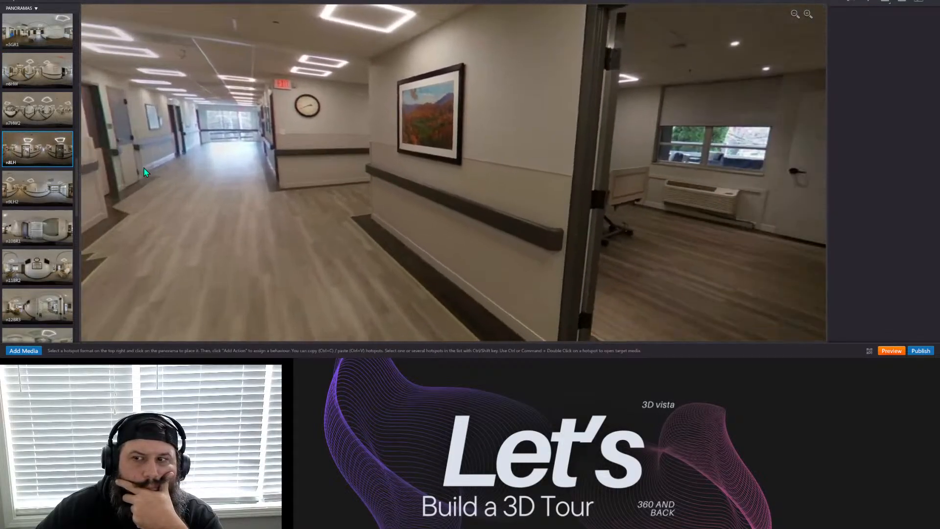
{"action": "left_click_drag", "start_coordinate": [448, 180], "coordinate": [73, 139]}
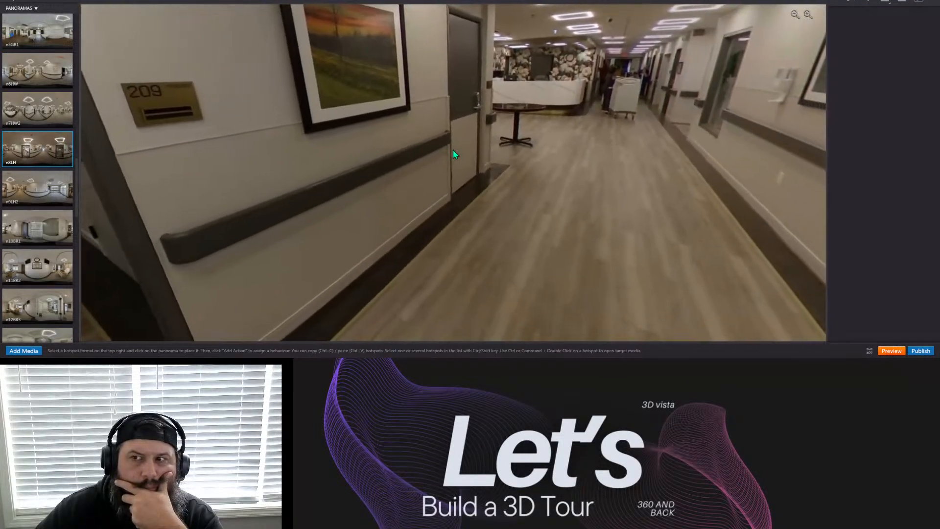
{"action": "left_click_drag", "start_coordinate": [451, 149], "coordinate": [305, 213]}
{"action": "left_click_drag", "start_coordinate": [493, 206], "coordinate": [395, 208]}
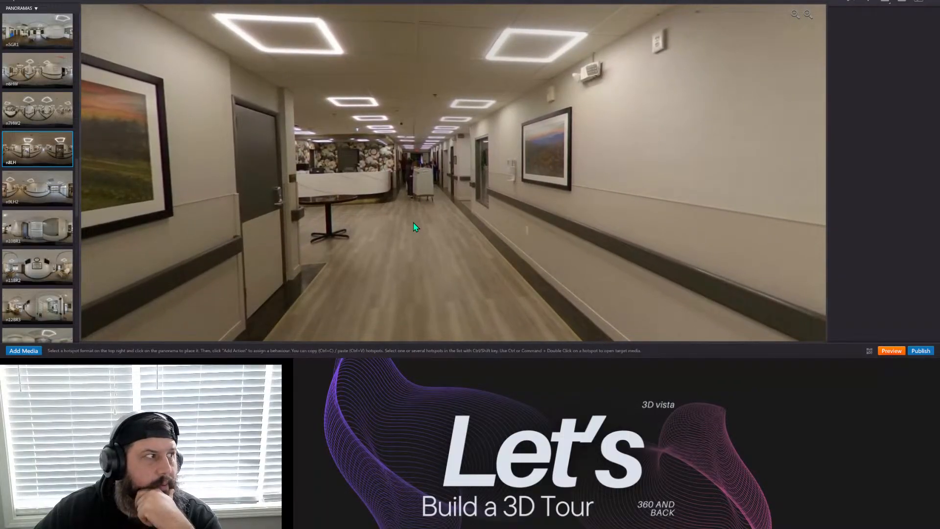
{"action": "left_click_drag", "start_coordinate": [539, 245], "coordinate": [304, 205]}
{"action": "left_click_drag", "start_coordinate": [507, 206], "coordinate": [359, 189]}
{"action": "left_click_drag", "start_coordinate": [642, 210], "coordinate": [211, 193]}
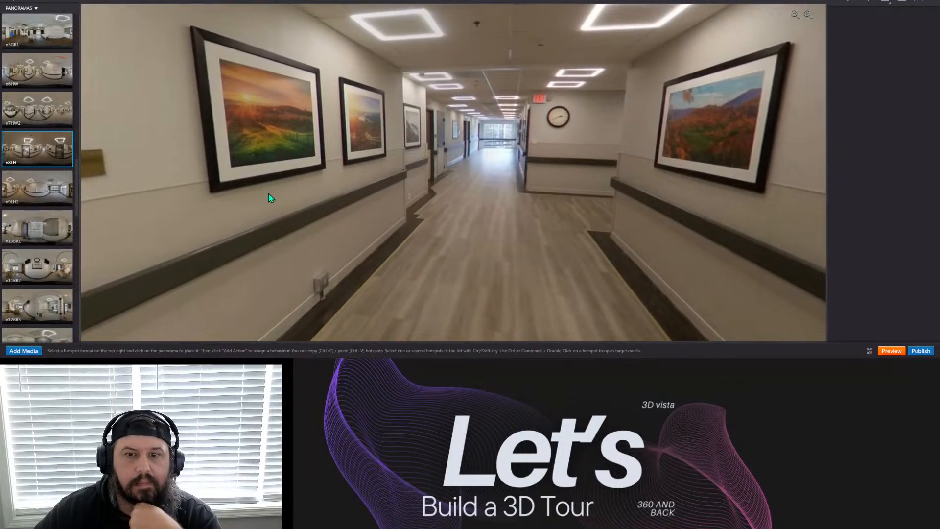
{"action": "left_click_drag", "start_coordinate": [271, 198], "coordinate": [491, 196]}
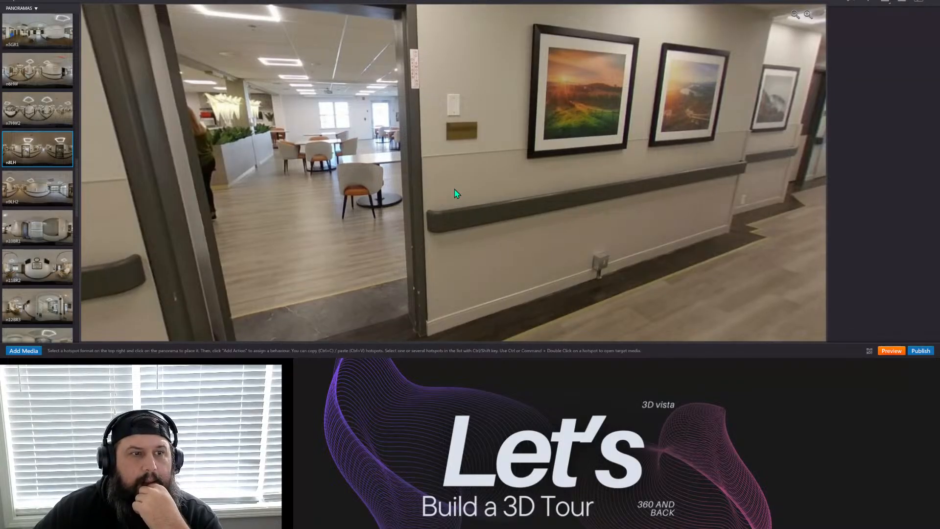
Compare n7HW2 and n9LH2, then examine the room 205 doorway and the matching bedroom panorama n10BR1.
{"action": "left_click", "coordinate": [43, 114]}
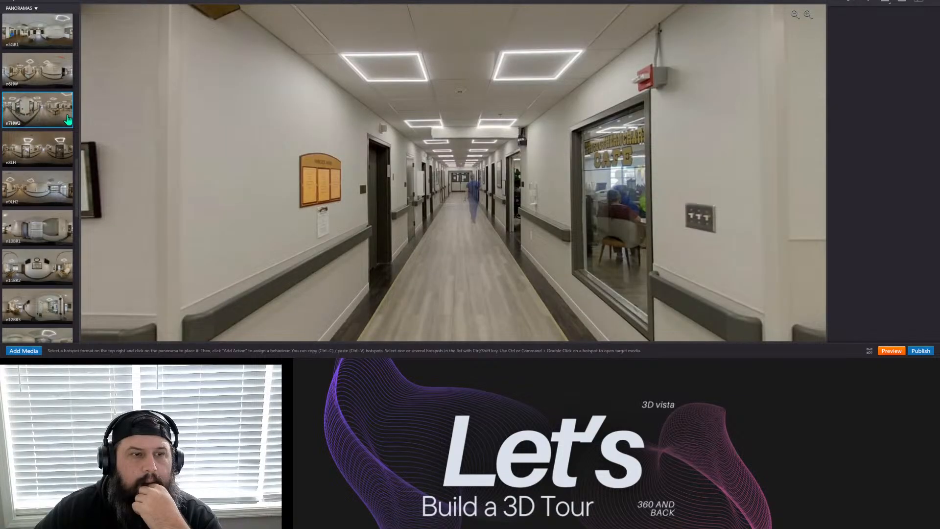
{"action": "left_click", "coordinate": [47, 184]}
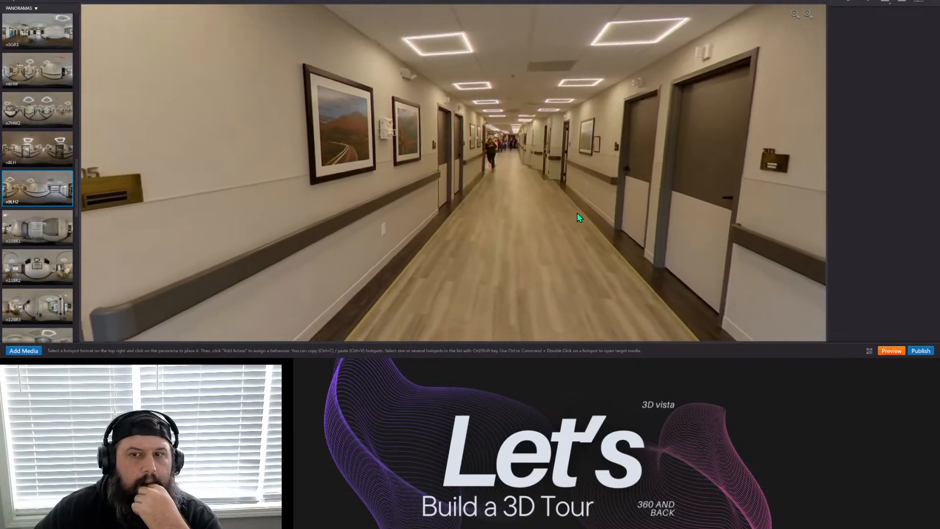
{"action": "left_click_drag", "start_coordinate": [504, 202], "coordinate": [614, 212]}
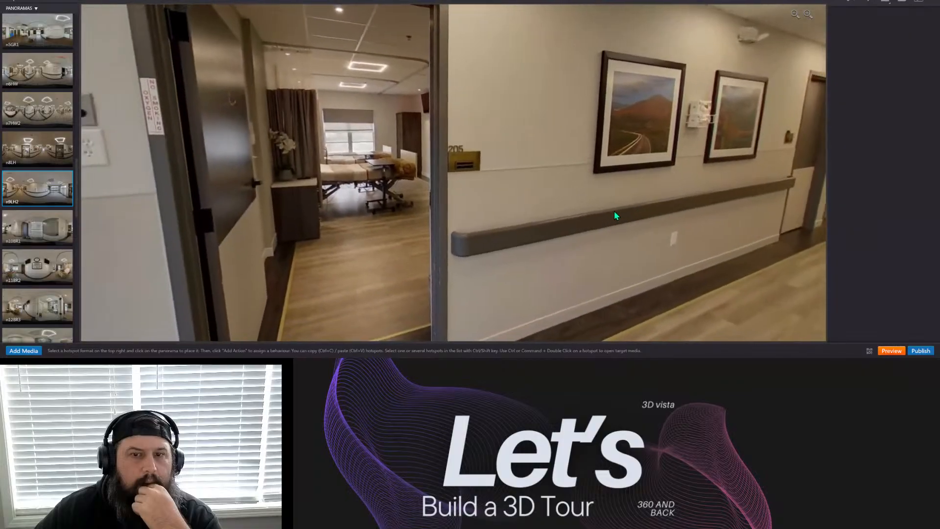
{"action": "left_click_drag", "start_coordinate": [469, 227], "coordinate": [561, 224]}
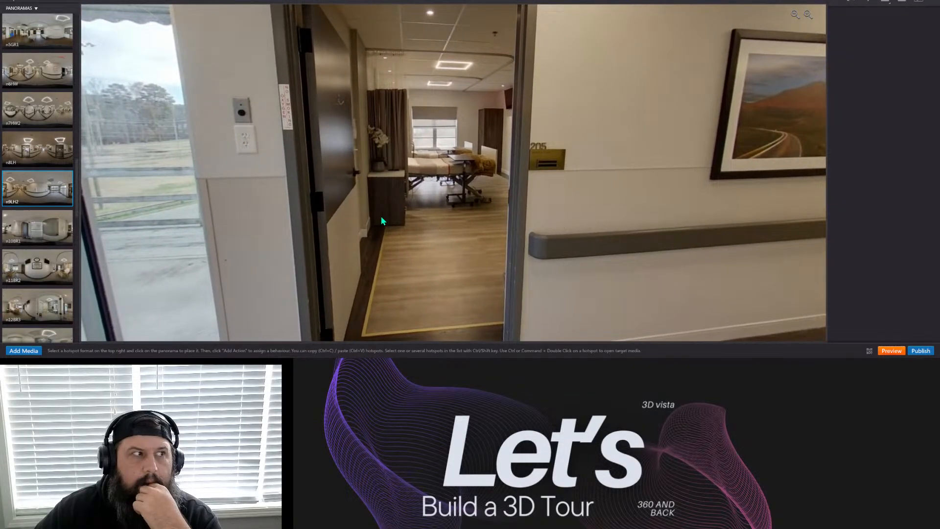
{"action": "left_click_drag", "start_coordinate": [382, 218], "coordinate": [526, 208]}
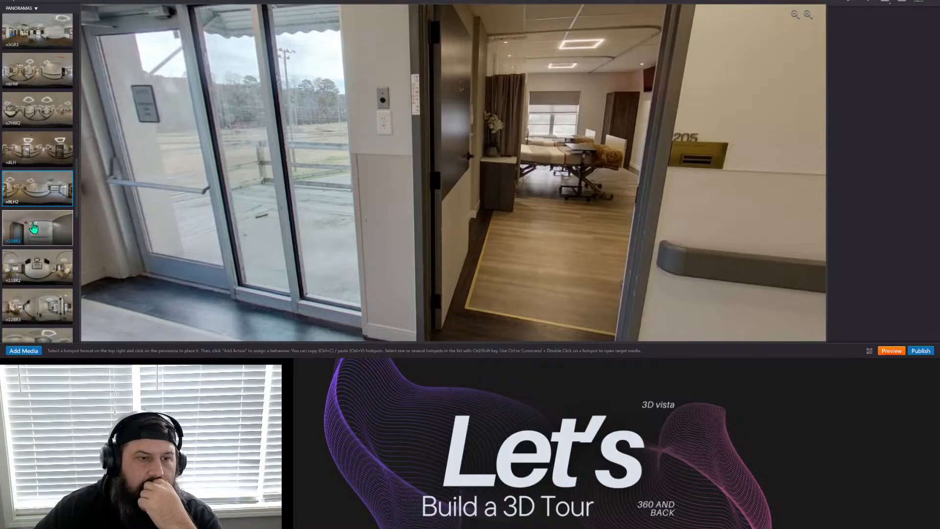
{"action": "left_click_drag", "start_coordinate": [285, 186], "coordinate": [216, 179]}
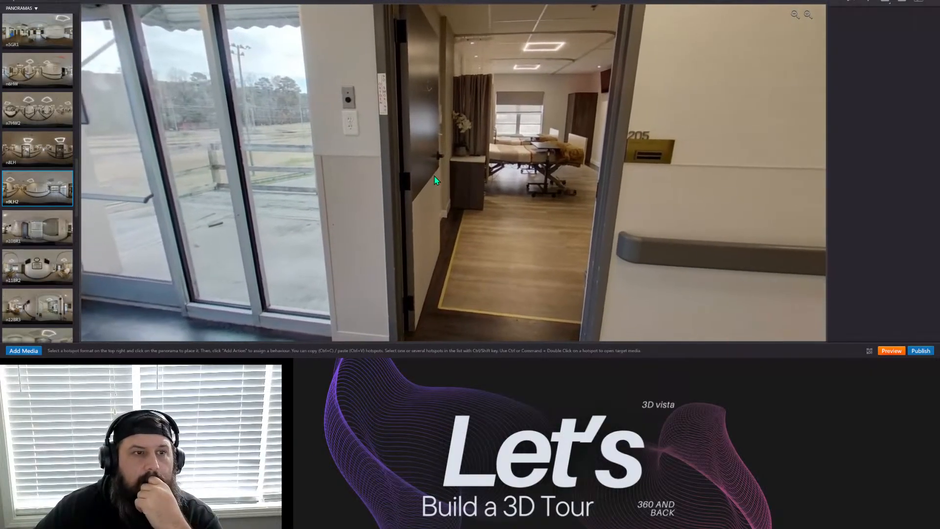
{"action": "left_click", "coordinate": [42, 226]}
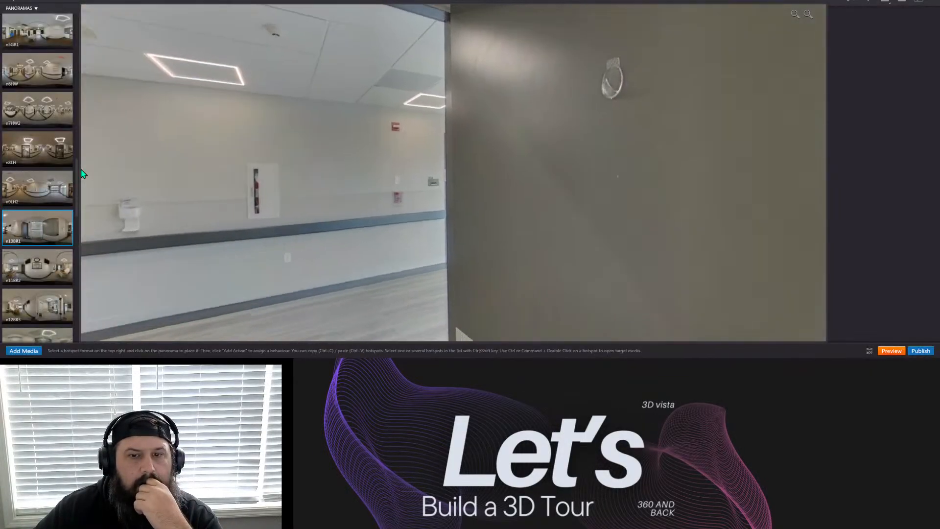
{"action": "left_click_drag", "start_coordinate": [81, 171], "coordinate": [398, 202]}
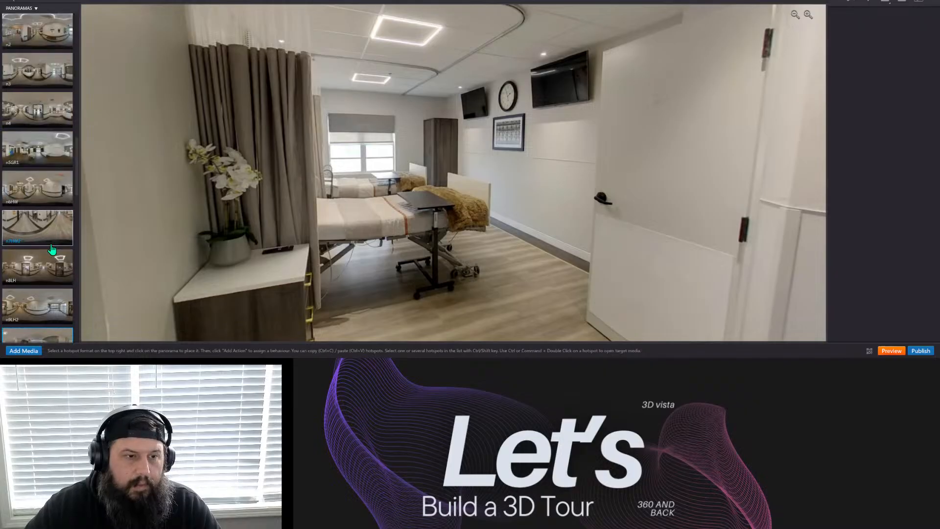
Revisit the cafeteria panoramas from n24caf6 back to n20caf2, examining the seating layout and the doorways to the hallway.
{"action": "scroll", "coordinate": [52, 249], "scroll_direction": "down", "scroll_amount": 3}
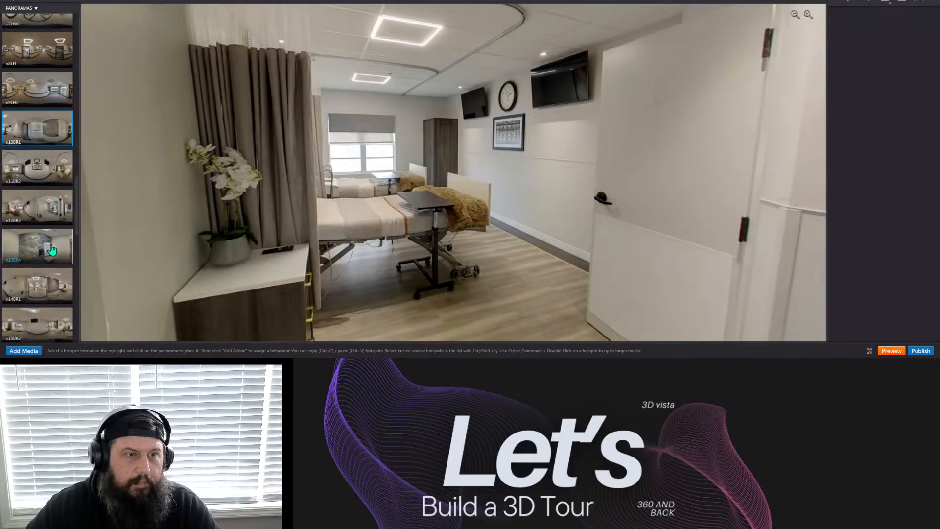
{"action": "scroll", "coordinate": [49, 251], "scroll_direction": "down", "scroll_amount": 3}
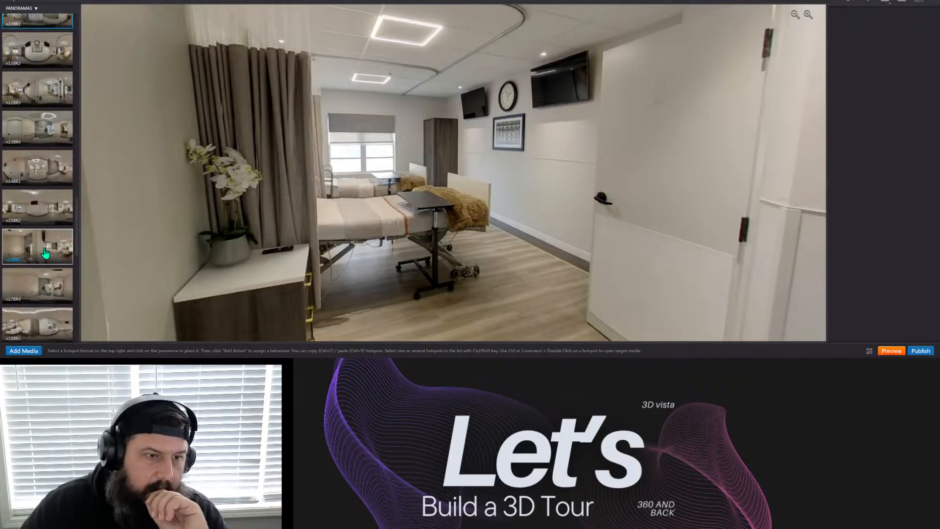
{"action": "scroll", "coordinate": [45, 253], "scroll_direction": "down", "scroll_amount": 3}
{"action": "scroll", "coordinate": [44, 252], "scroll_direction": "down", "scroll_amount": 6}
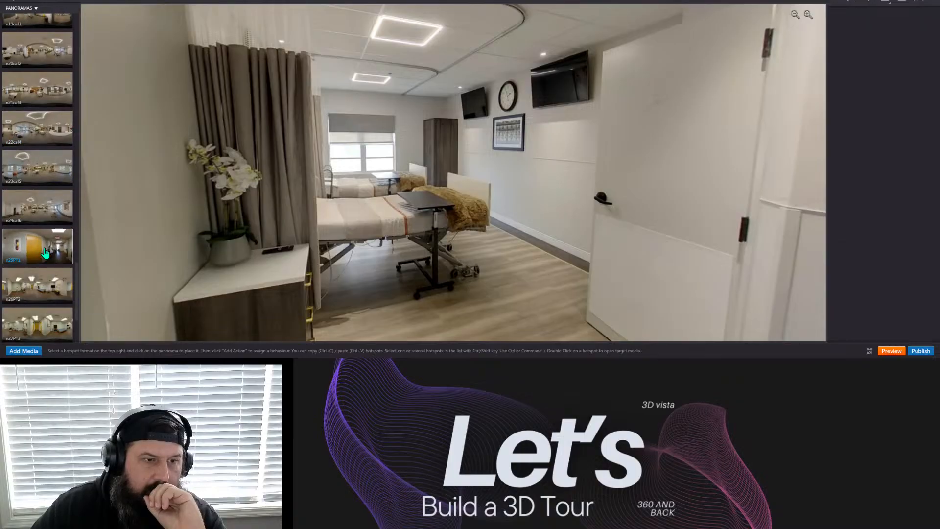
{"action": "left_click", "coordinate": [37, 206]}
{"action": "left_click_drag", "start_coordinate": [436, 193], "coordinate": [499, 191]}
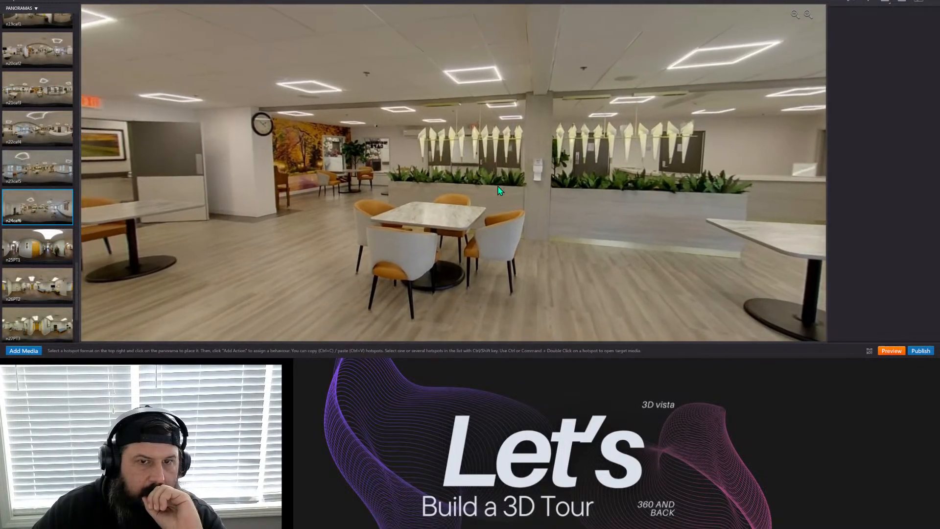
{"action": "left_click_drag", "start_coordinate": [351, 197], "coordinate": [414, 206]}
{"action": "left_click", "coordinate": [32, 167]}
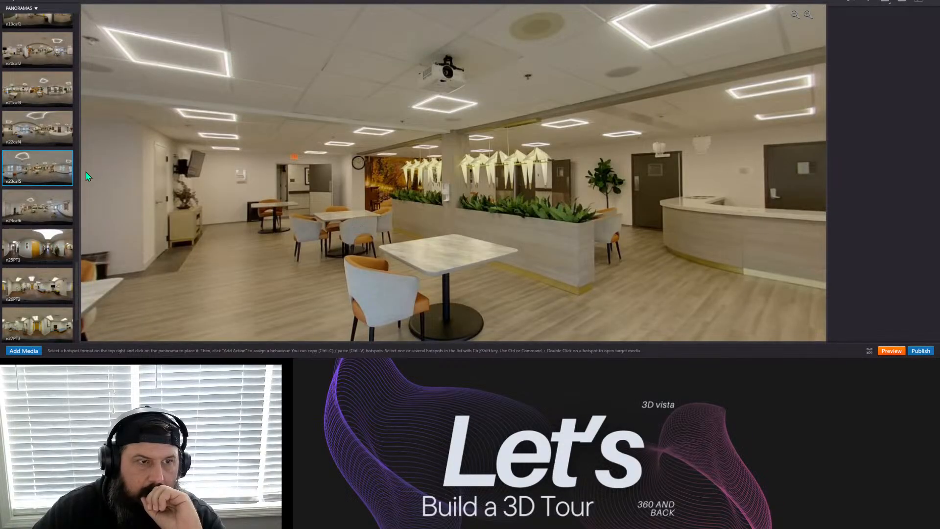
{"action": "left_click", "coordinate": [37, 127]}
{"action": "key", "text": "Up"}
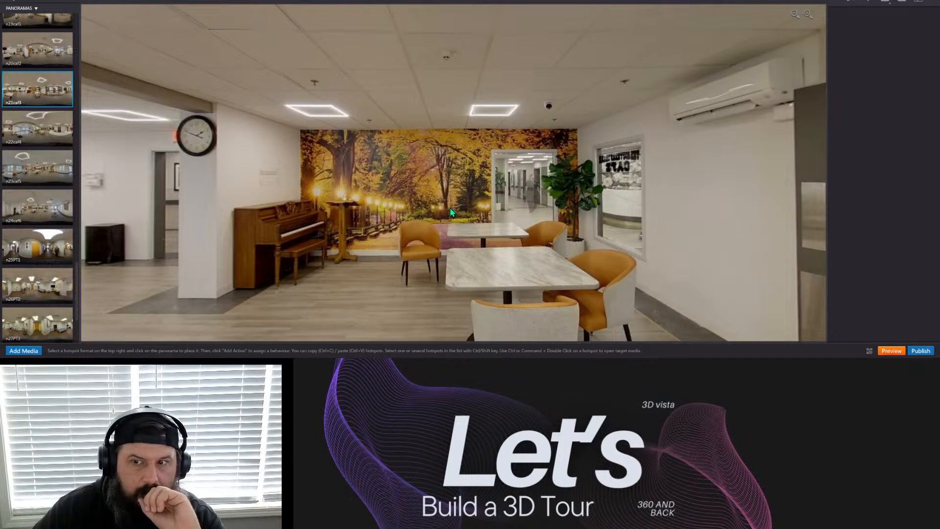
{"action": "left_click_drag", "start_coordinate": [451, 212], "coordinate": [319, 210]}
{"action": "left_click", "coordinate": [40, 59]}
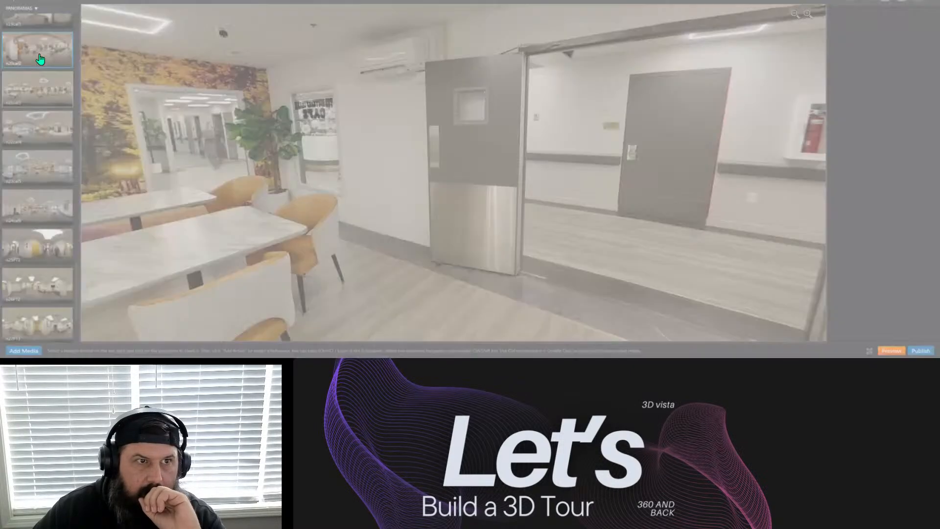
{"action": "left_click_drag", "start_coordinate": [546, 211], "coordinate": [509, 175]}
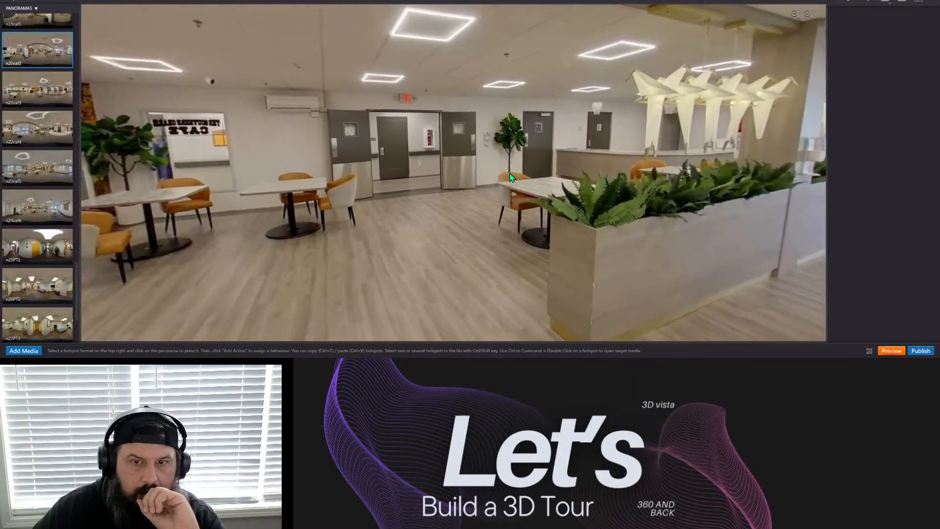
Check bedroom panorama n18BR5, then look around n19caf1 and n20caf2 to examine the cafeteria entrance, adjoining hallway and seating area.
{"action": "scroll", "coordinate": [34, 88], "scroll_direction": "up", "scroll_amount": 2}
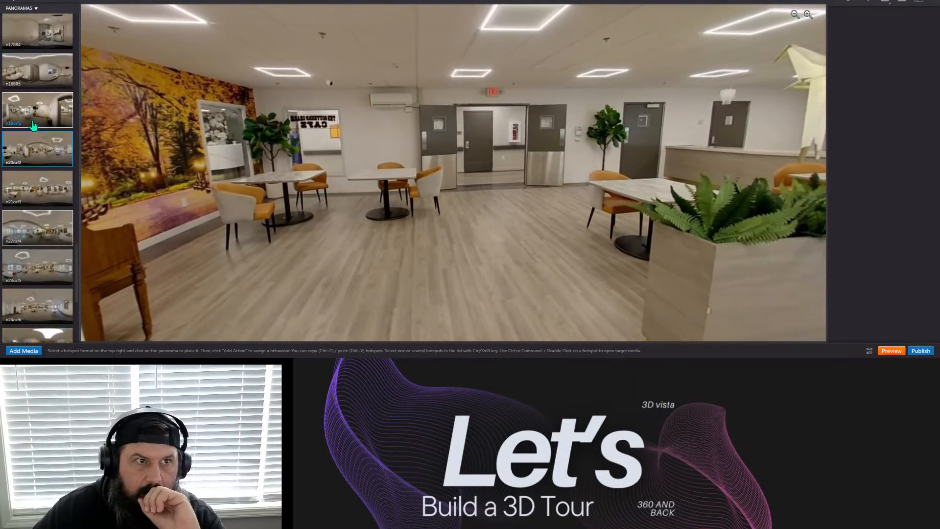
{"action": "left_click", "coordinate": [33, 75]}
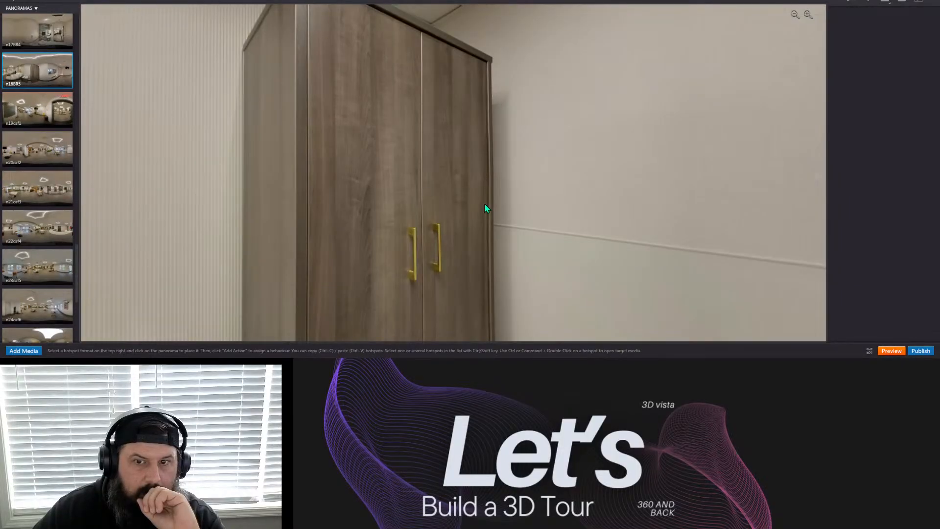
{"action": "left_click", "coordinate": [53, 116]}
{"action": "left_click_drag", "start_coordinate": [611, 210], "coordinate": [318, 186]}
{"action": "left_click_drag", "start_coordinate": [522, 187], "coordinate": [226, 221]}
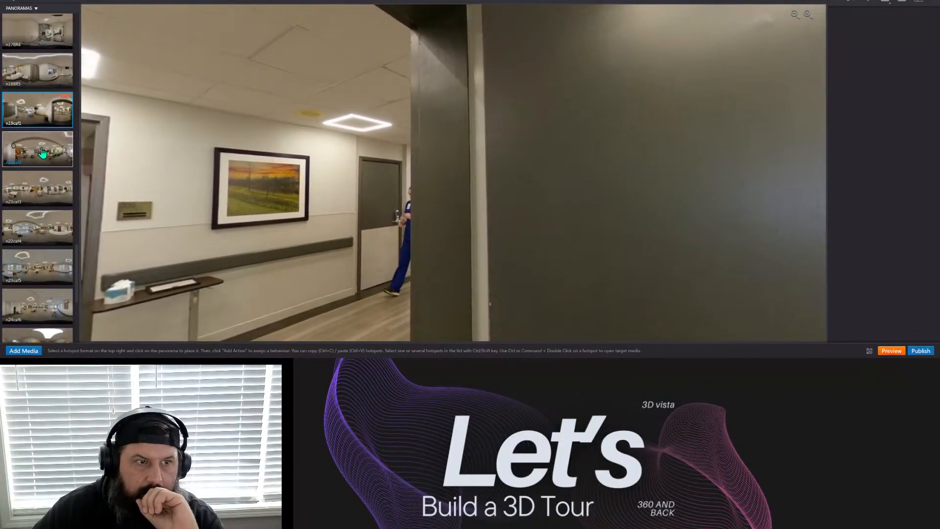
{"action": "left_click", "coordinate": [70, 165]}
{"action": "left_click_drag", "start_coordinate": [724, 267], "coordinate": [98, 220]}
{"action": "left_click_drag", "start_coordinate": [311, 187], "coordinate": [510, 206]}
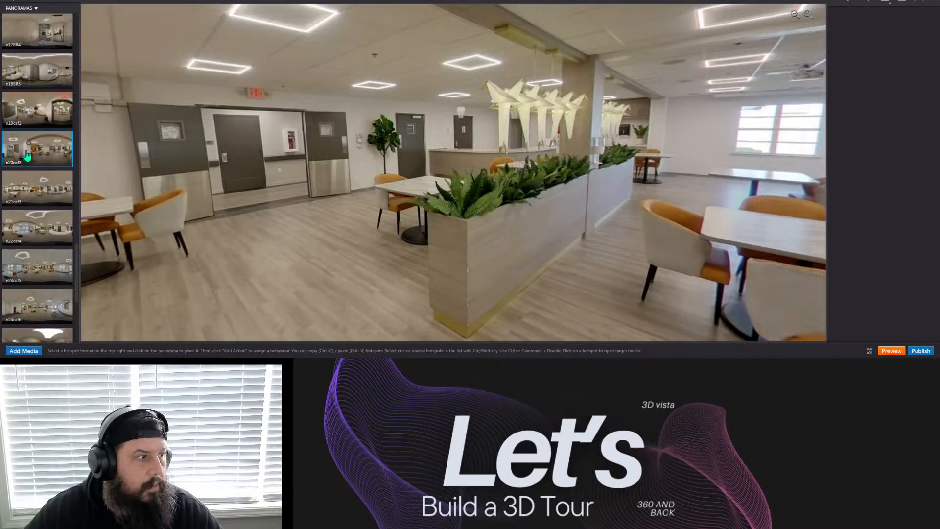
Look around therapy room panorama n26PT2 to examine its doorway to the hallway, then return to the cafeteria panoramas in the list.
{"action": "scroll", "coordinate": [39, 171], "scroll_direction": "down", "scroll_amount": 5}
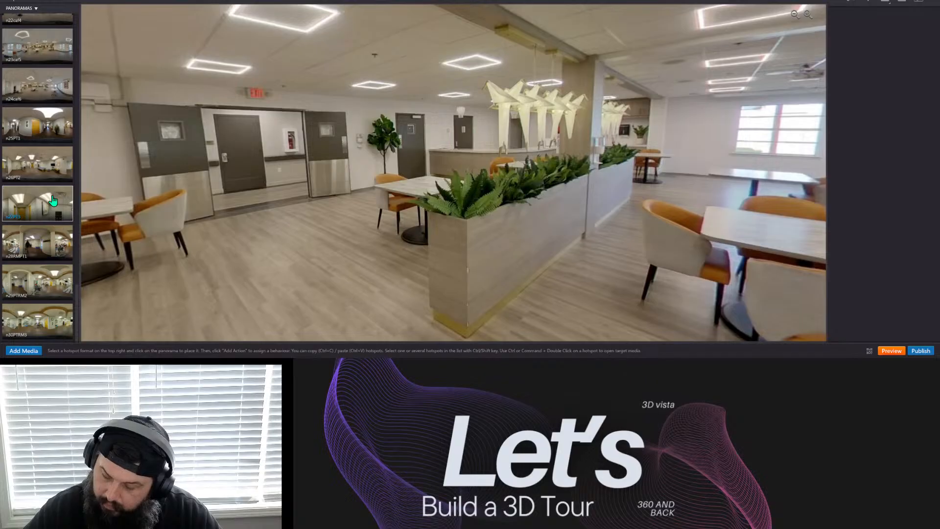
{"action": "left_click", "coordinate": [49, 172]}
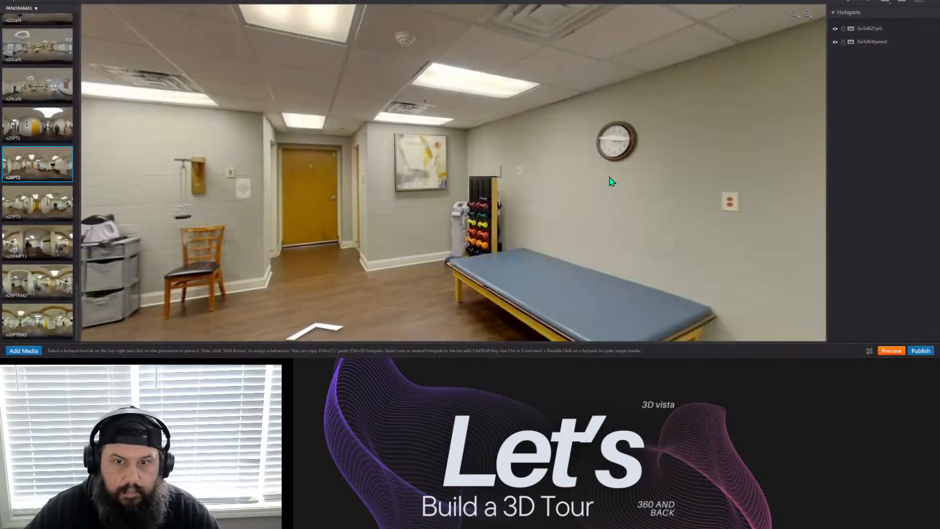
{"action": "left_click_drag", "start_coordinate": [611, 181], "coordinate": [385, 183]}
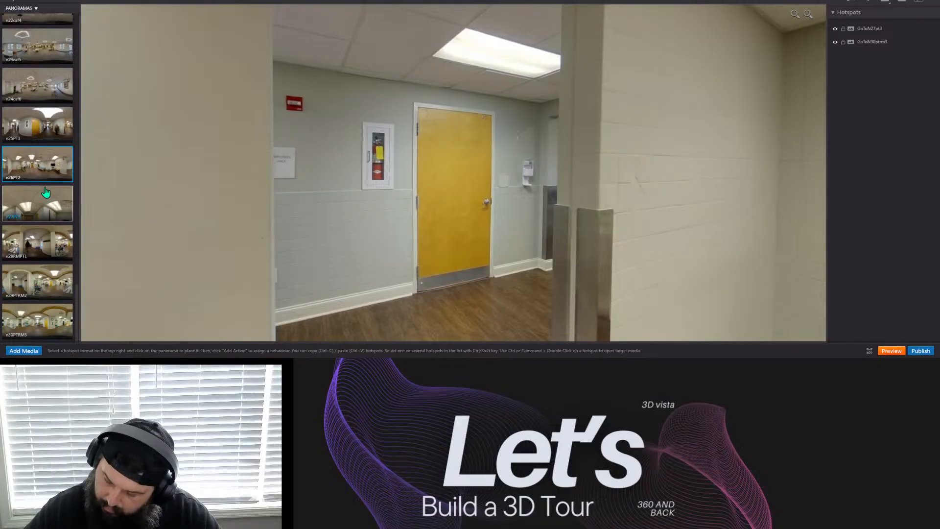
{"action": "scroll", "coordinate": [45, 191], "scroll_direction": "up", "scroll_amount": 3}
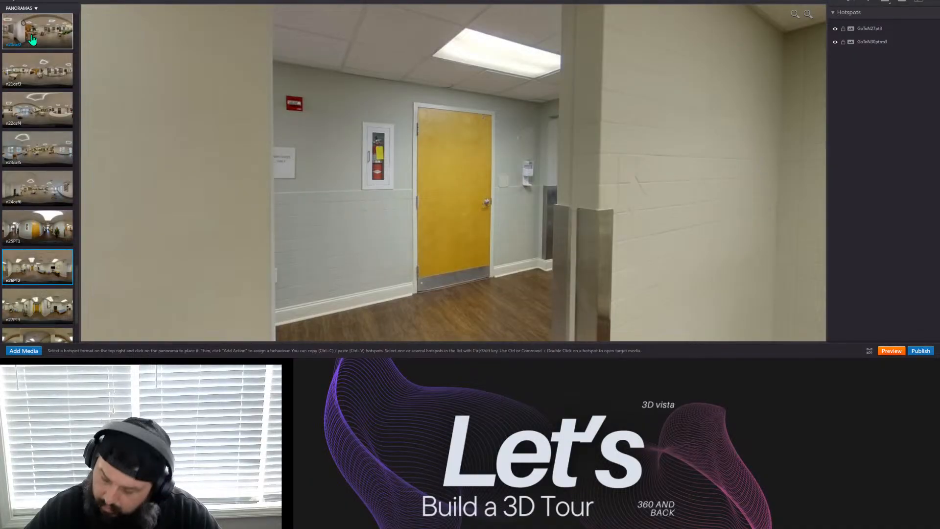
{"action": "scroll", "coordinate": [33, 39], "scroll_direction": "up", "scroll_amount": 3}
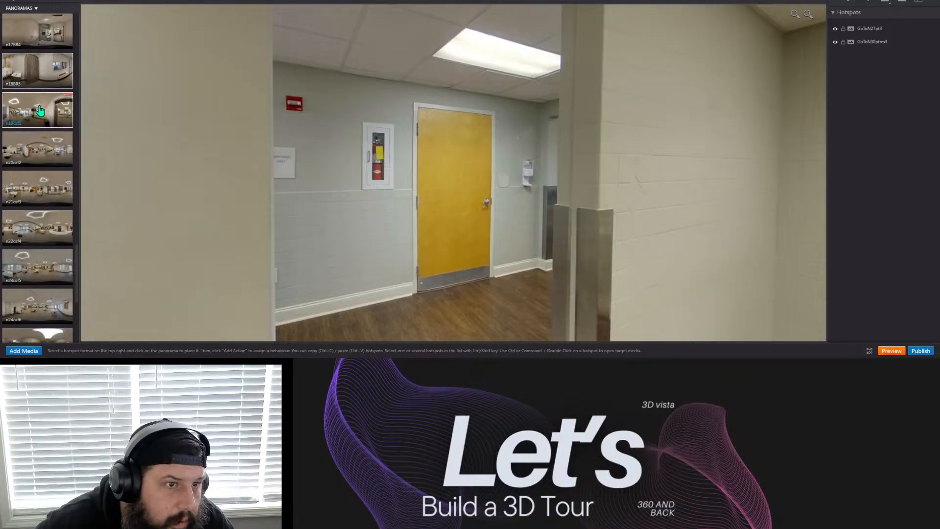
Place a black door hotspot to n20caf2 on the yellow door, with its return hotspot on the pillar below the clock.
{"action": "left_click_drag", "start_coordinate": [43, 160], "coordinate": [419, 155]}
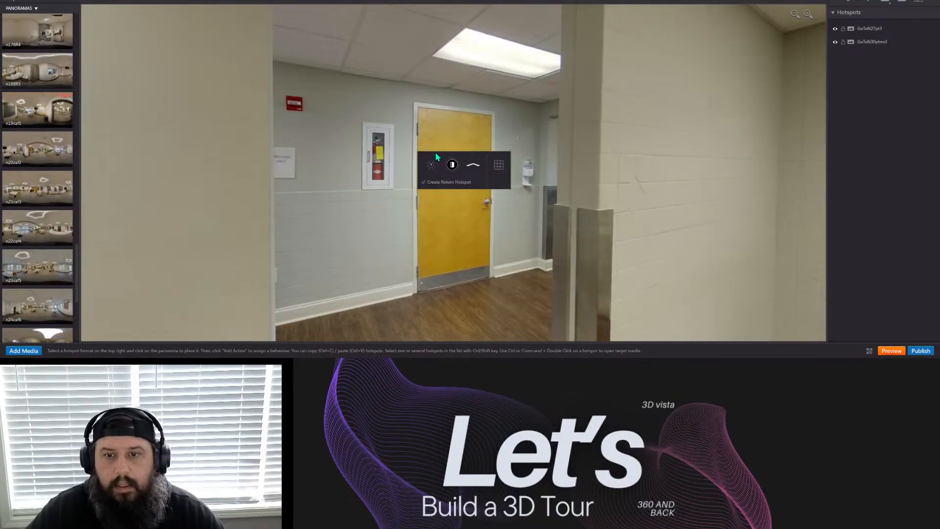
{"action": "left_click", "coordinate": [452, 164]}
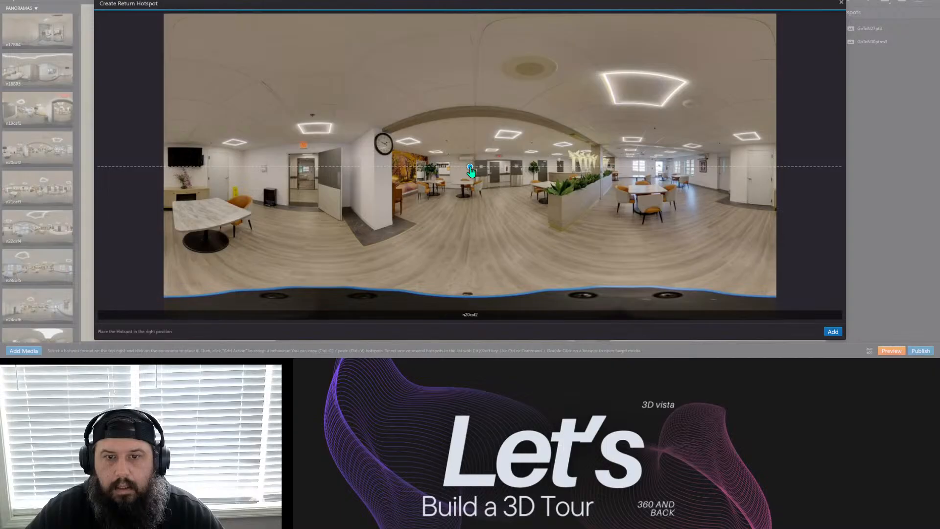
{"action": "left_click_drag", "start_coordinate": [470, 171], "coordinate": [384, 173]}
{"action": "left_click", "coordinate": [832, 332]}
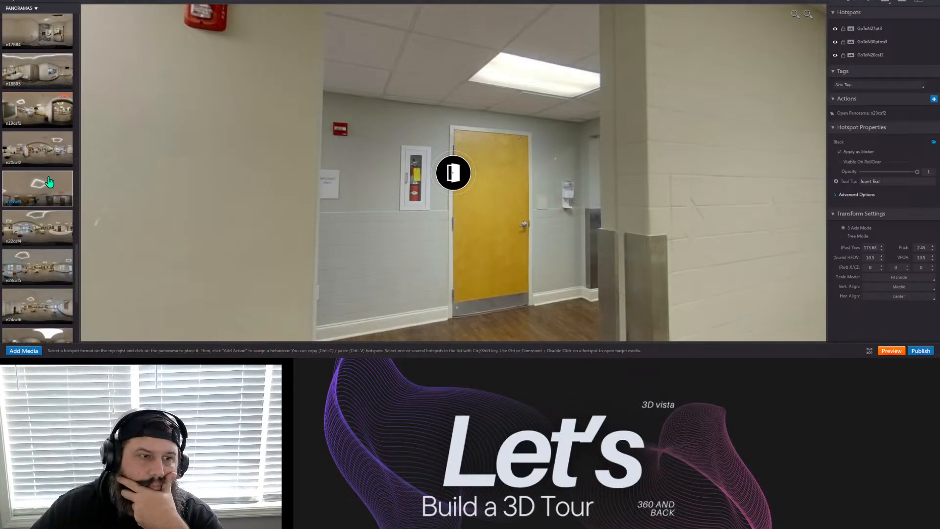
Examine the n20caf2 panorama, its door hotspot's target and the n21caf3 view to work out how the café viewpoints connect.
{"action": "left_click", "coordinate": [37, 147]}
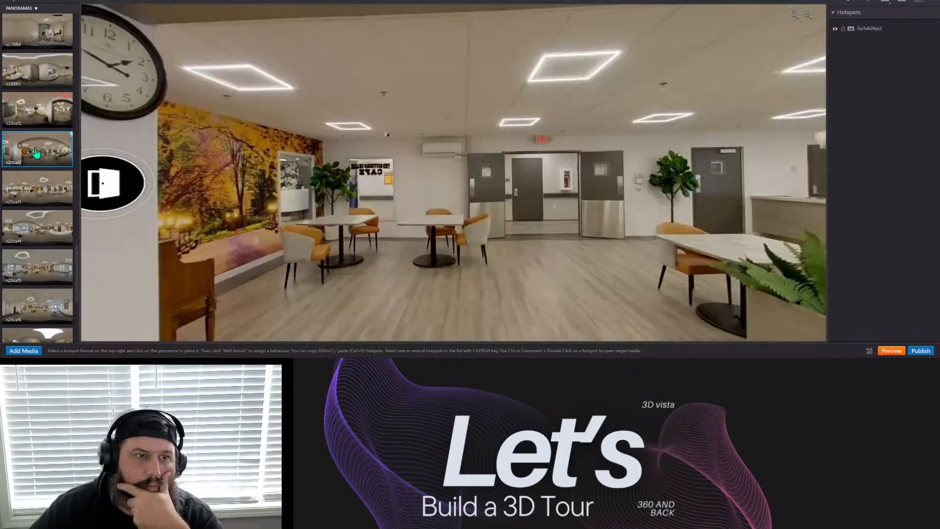
{"action": "left_click_drag", "start_coordinate": [517, 194], "coordinate": [550, 177]}
{"action": "left_click", "coordinate": [533, 145]}
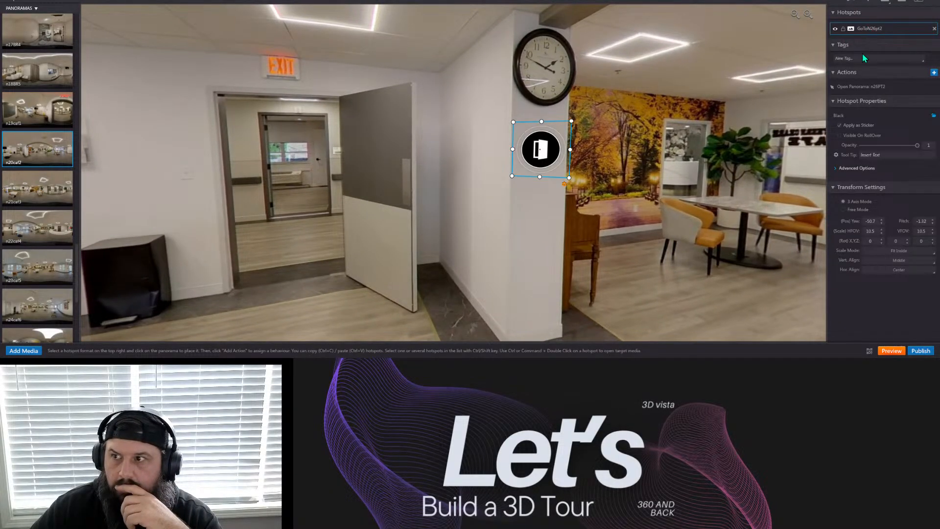
{"action": "left_click", "coordinate": [860, 86]}
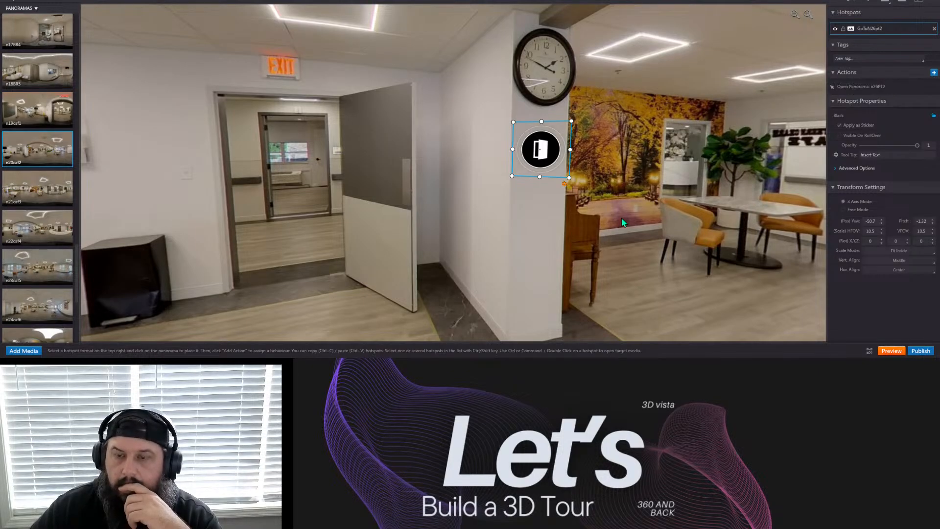
{"action": "left_click", "coordinate": [612, 234]}
{"action": "left_click_drag", "start_coordinate": [612, 234], "coordinate": [423, 248]}
{"action": "left_click_drag", "start_coordinate": [497, 257], "coordinate": [380, 255]}
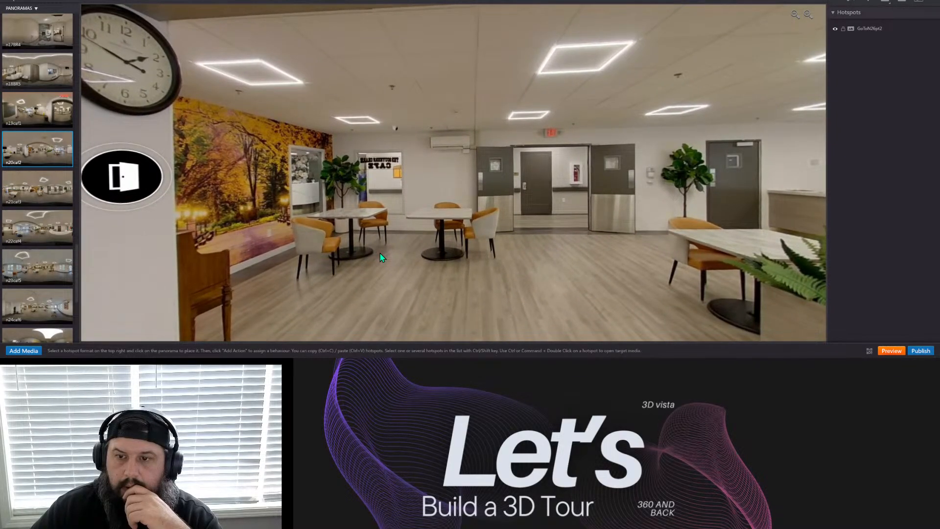
{"action": "left_click_drag", "start_coordinate": [658, 266], "coordinate": [361, 240]}
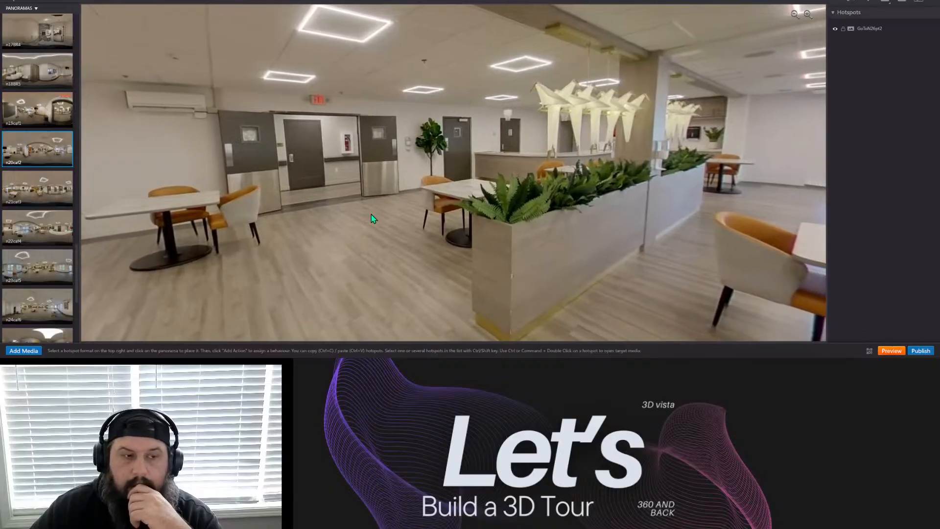
{"action": "left_click", "coordinate": [48, 196]}
{"action": "left_click_drag", "start_coordinate": [450, 226], "coordinate": [514, 221]}
{"action": "left_click", "coordinate": [35, 152]}
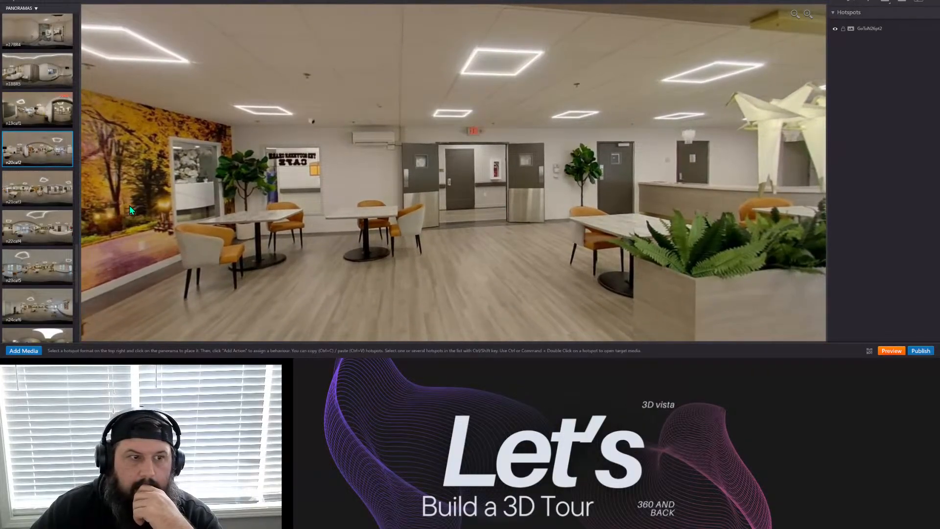
Link n20caf2 to n21caf3 with an Arrow 02c hotspot on the floor before the double doors, placing the return arrow on the café floor.
{"action": "left_click", "coordinate": [37, 188]}
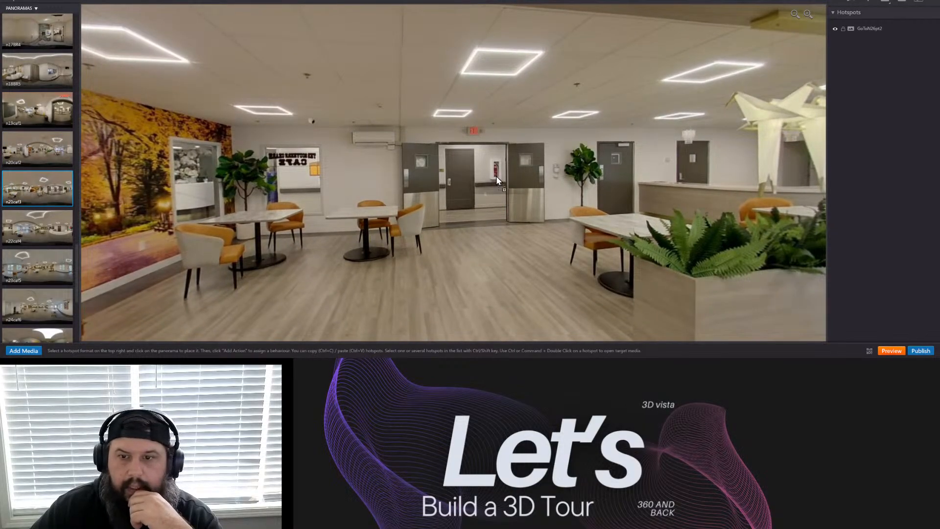
{"action": "left_click_drag", "start_coordinate": [497, 180], "coordinate": [497, 181]}
{"action": "left_click", "coordinate": [531, 191]}
{"action": "left_click_drag", "start_coordinate": [472, 174], "coordinate": [368, 202]}
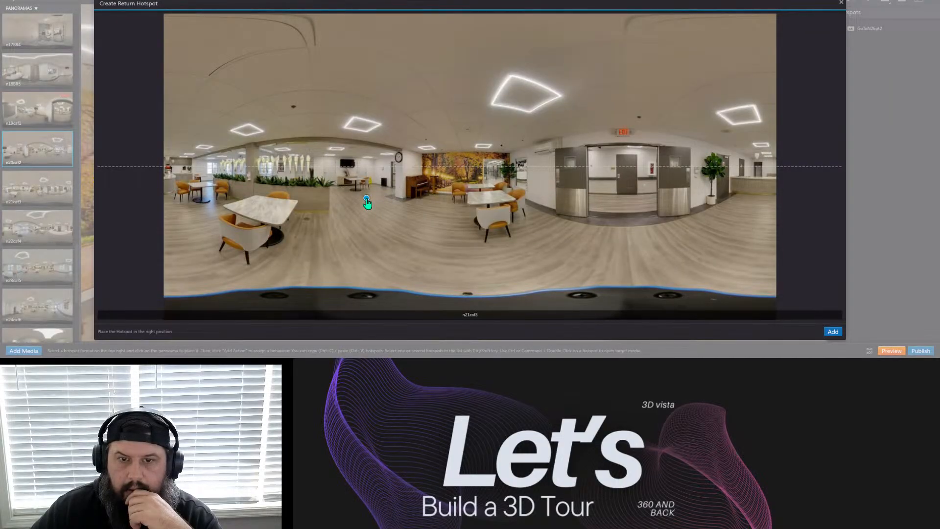
{"action": "left_click", "coordinate": [833, 333]}
{"action": "left_click_drag", "start_coordinate": [453, 174], "coordinate": [437, 244]}
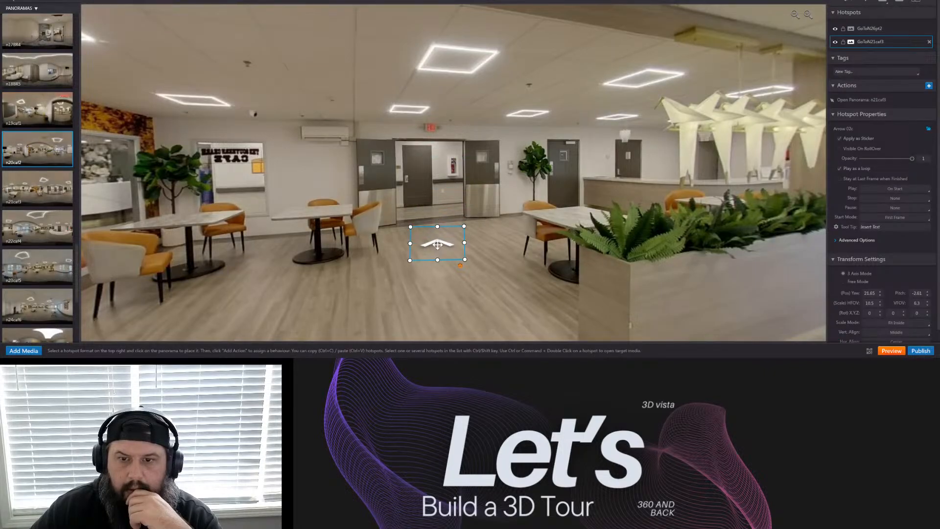
{"action": "left_click", "coordinate": [462, 298]}
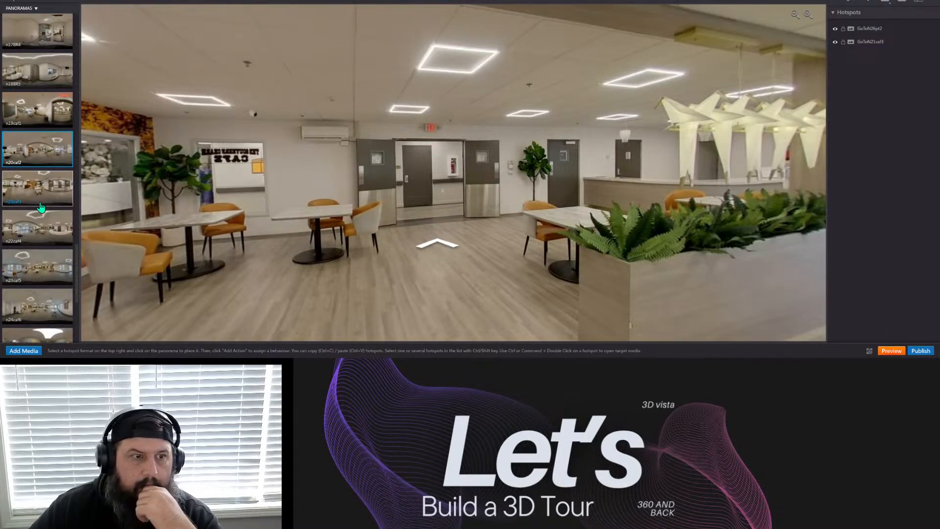
Compare the n21caf3 and n22caf4 panoramas to find where each viewpoint lies relative to the other.
{"action": "left_click", "coordinate": [43, 183]}
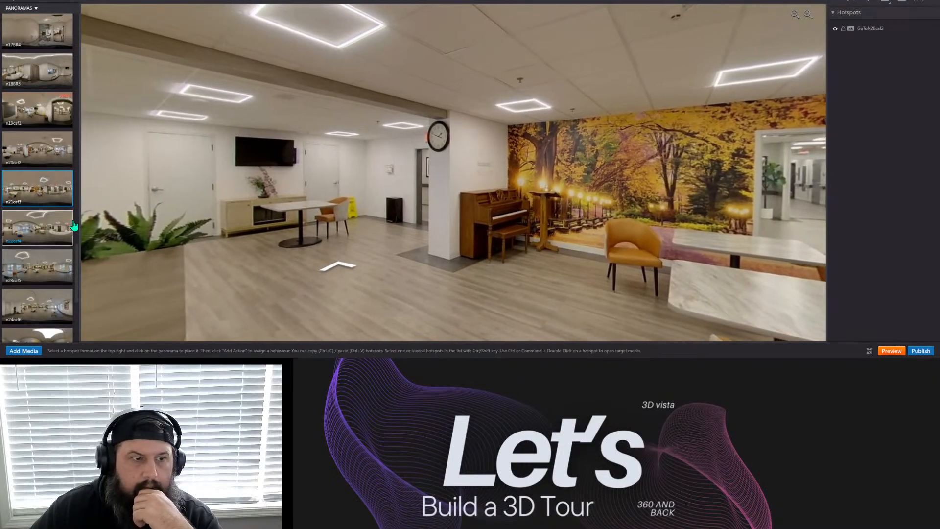
{"action": "left_click", "coordinate": [67, 227]}
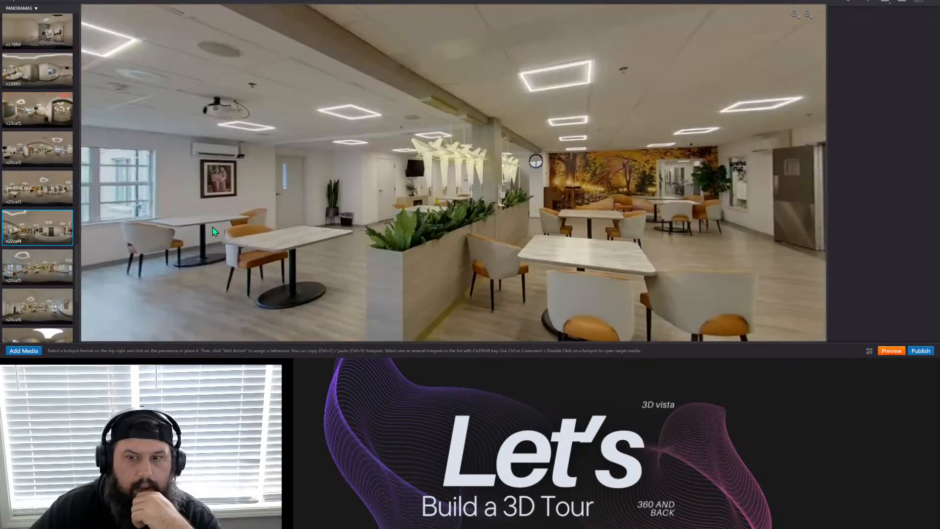
{"action": "left_click_drag", "start_coordinate": [593, 208], "coordinate": [269, 185]}
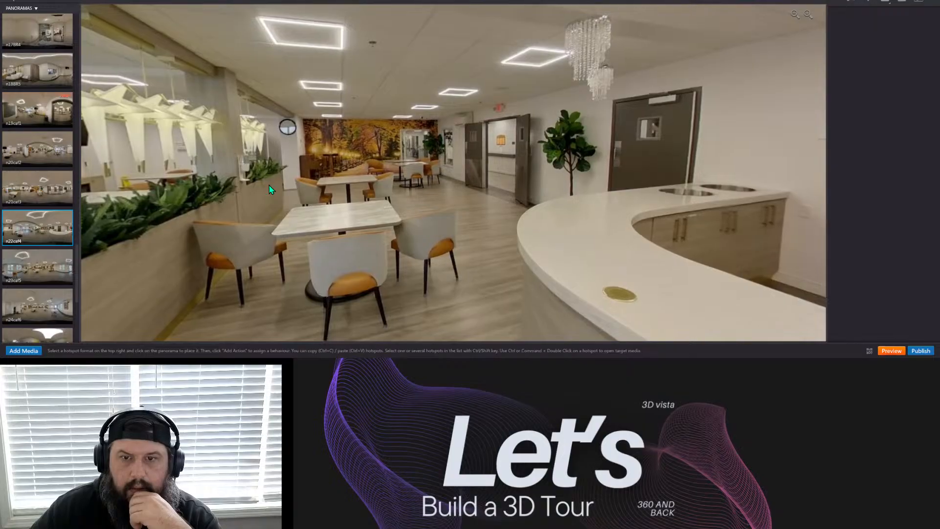
{"action": "left_click", "coordinate": [54, 190]}
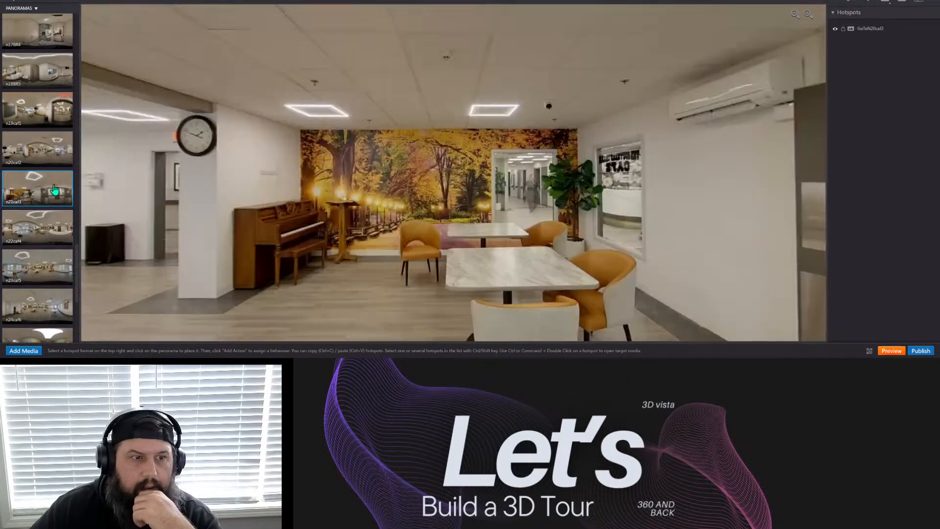
{"action": "left_click_drag", "start_coordinate": [420, 226], "coordinate": [715, 226]}
{"action": "mouse_move", "coordinate": [421, 250]}
{"action": "left_mouse_down"}
{"action": "mouse_move", "coordinate": [645, 223]}
{"action": "mouse_move", "coordinate": [725, 245]}
{"action": "left_mouse_up"}
{"action": "left_click_drag", "start_coordinate": [575, 254], "coordinate": [455, 225]}
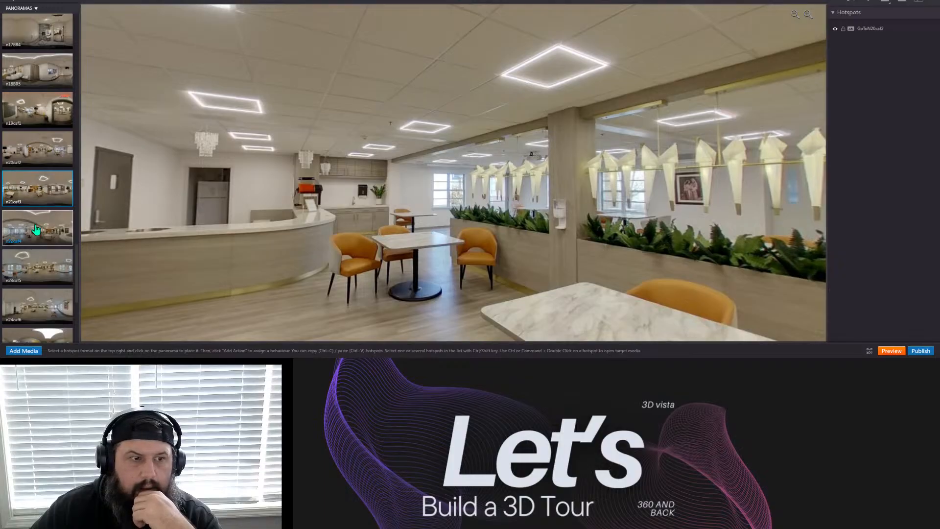
{"action": "left_click", "coordinate": [36, 229]}
{"action": "left_click_drag", "start_coordinate": [528, 244], "coordinate": [658, 230]}
{"action": "left_click", "coordinate": [37, 187]}
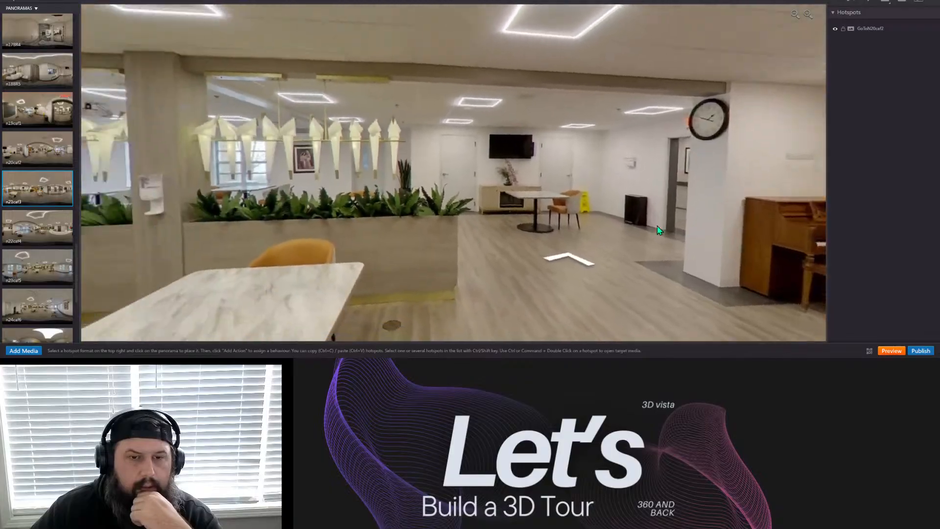
Link n21caf3 to n22caf4 with an Arrow Multi Circle Transparent hotspot at the counter's end, placing the return hotspot near the autumn mural.
{"action": "left_click_drag", "start_coordinate": [48, 244], "coordinate": [350, 204]}
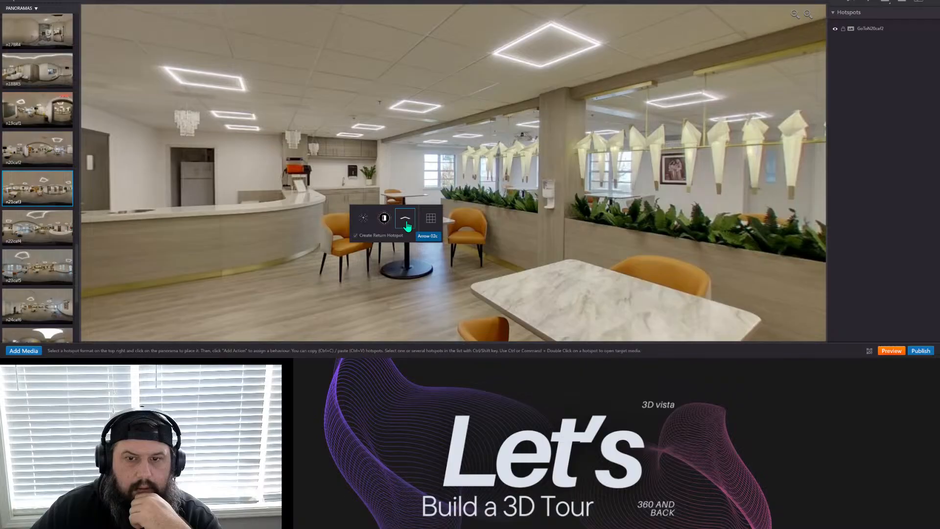
{"action": "left_click", "coordinate": [364, 221]}
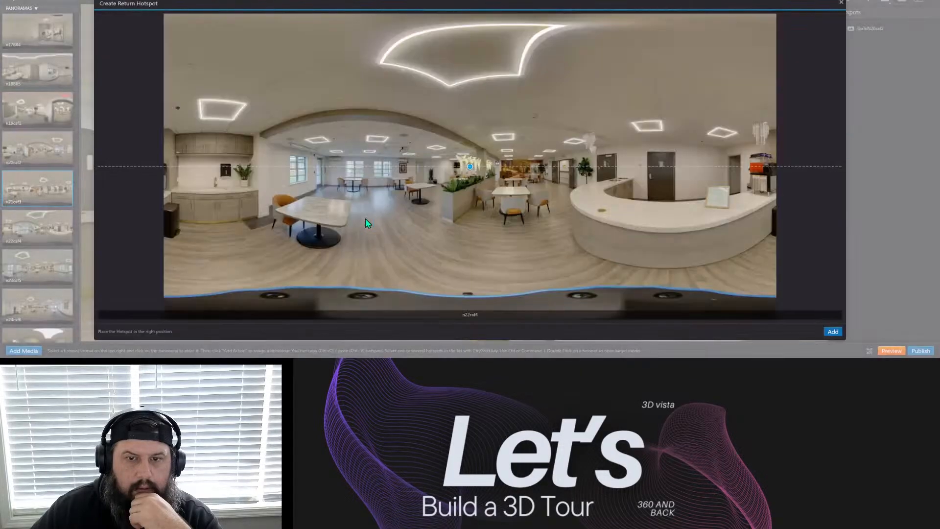
{"action": "left_click_drag", "start_coordinate": [471, 168], "coordinate": [537, 176]}
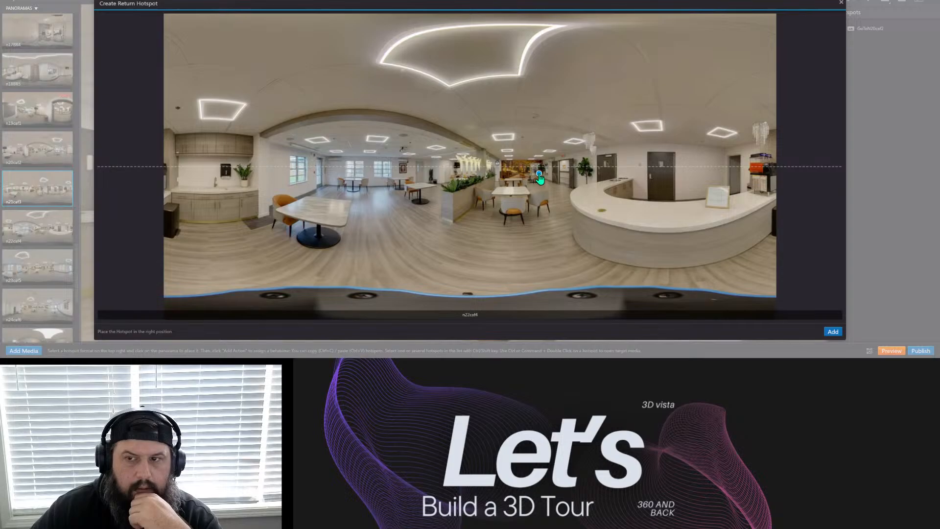
{"action": "left_click", "coordinate": [833, 331]}
{"action": "left_click_drag", "start_coordinate": [479, 183], "coordinate": [448, 187]}
{"action": "left_click", "coordinate": [448, 204]}
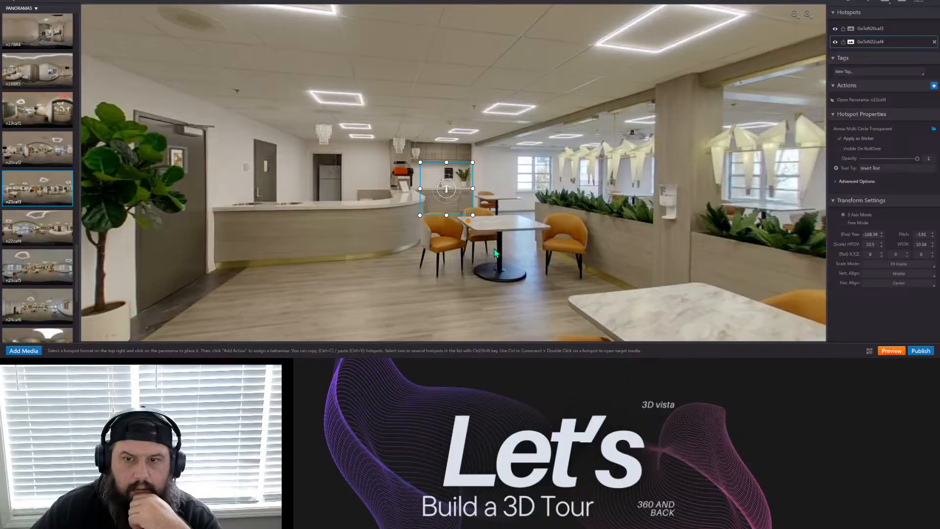
{"action": "left_click", "coordinate": [509, 278]}
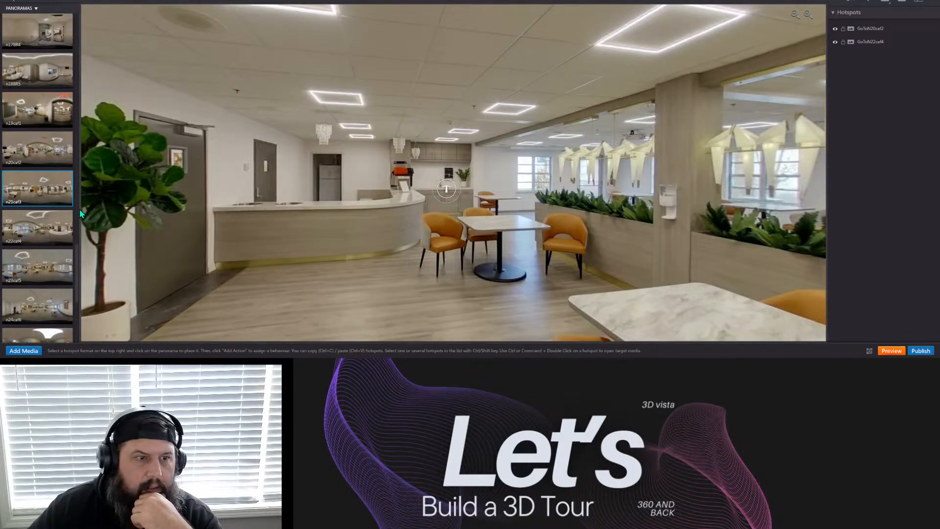
Look through the n22caf4, n23caf5 and n24caf6 panoramas to see how the remaining café viewpoints are arranged.
{"action": "left_click", "coordinate": [57, 226]}
{"action": "left_click_drag", "start_coordinate": [489, 232], "coordinate": [561, 225]}
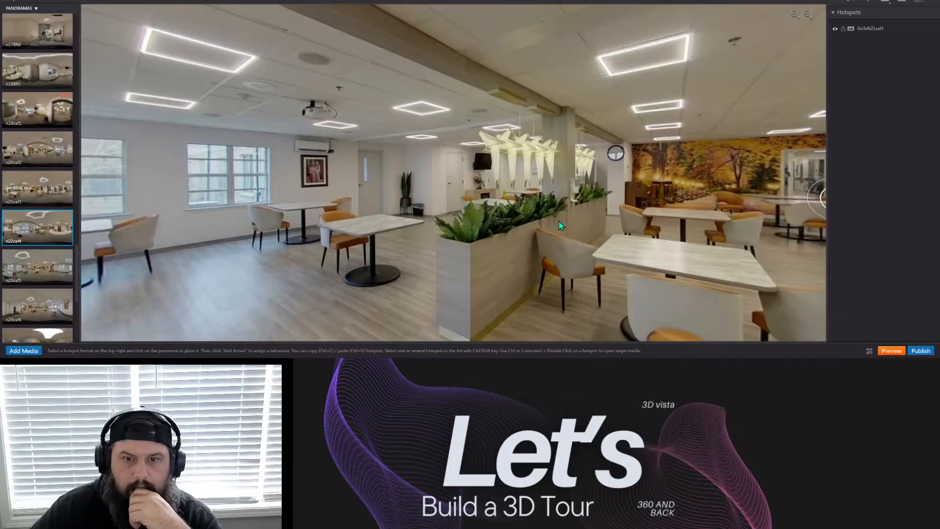
{"action": "left_click", "coordinate": [47, 273]}
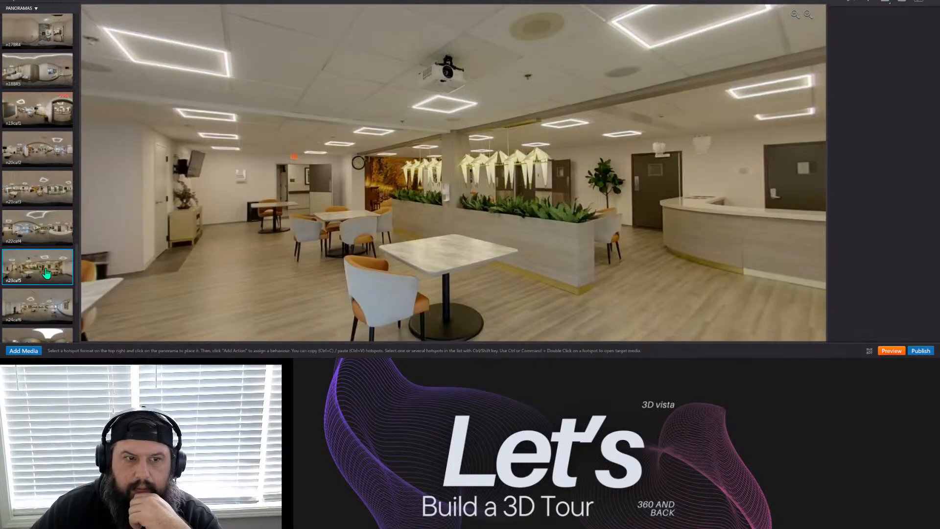
{"action": "left_click", "coordinate": [41, 308]}
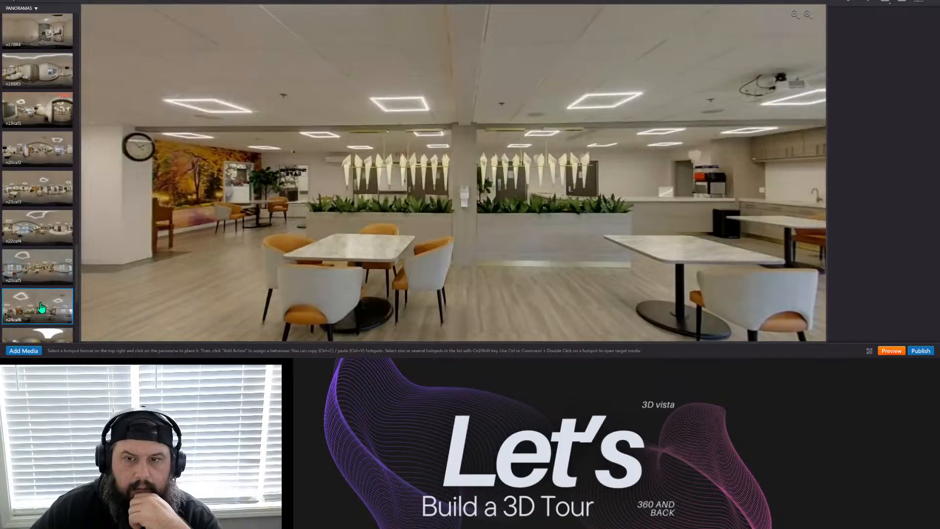
{"action": "left_click_drag", "start_coordinate": [300, 279], "coordinate": [527, 258]}
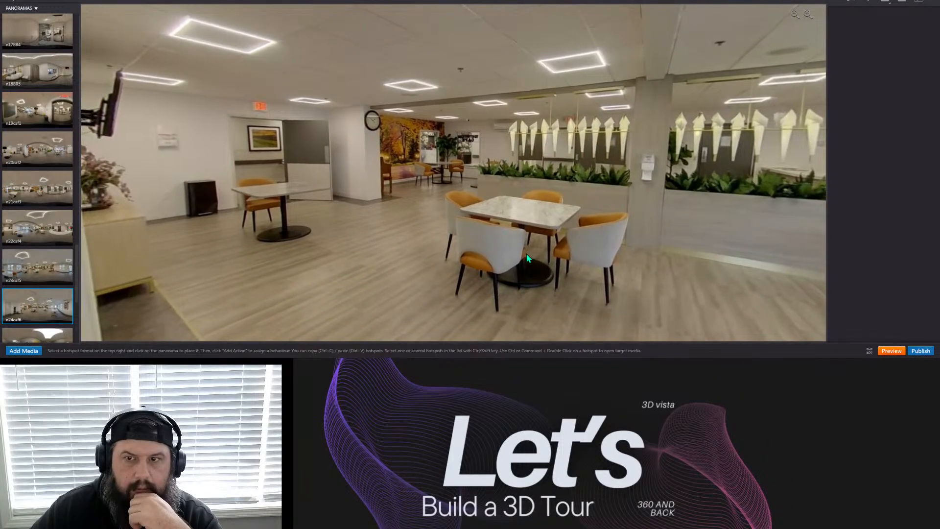
{"action": "scroll", "coordinate": [39, 284], "scroll_direction": "down", "scroll_amount": 2}
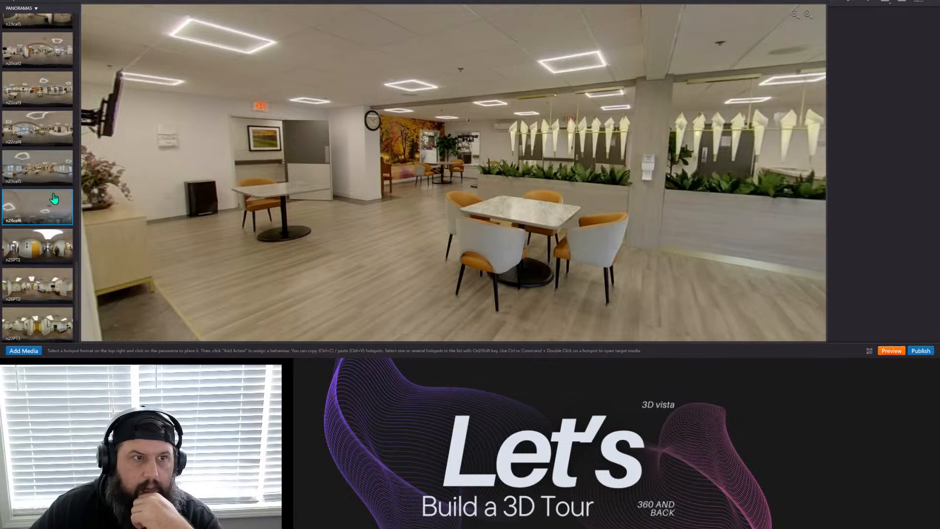
Link n20caf2 to n14BR1 with a black door hotspot in the far doorway under the exit sign, placing the return hotspot in the café doorway.
{"action": "left_click", "coordinate": [37, 49]}
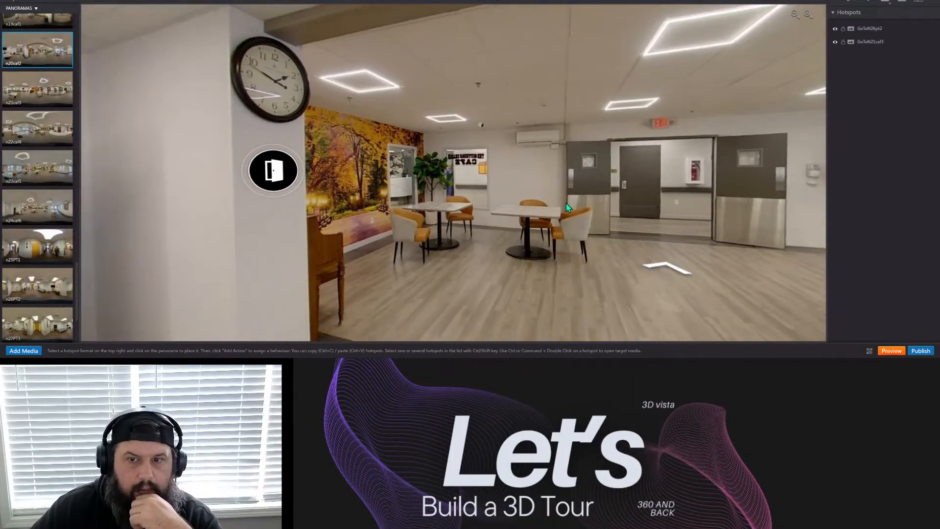
{"action": "left_click_drag", "start_coordinate": [568, 208], "coordinate": [612, 211]}
{"action": "left_click_drag", "start_coordinate": [297, 227], "coordinate": [577, 229]}
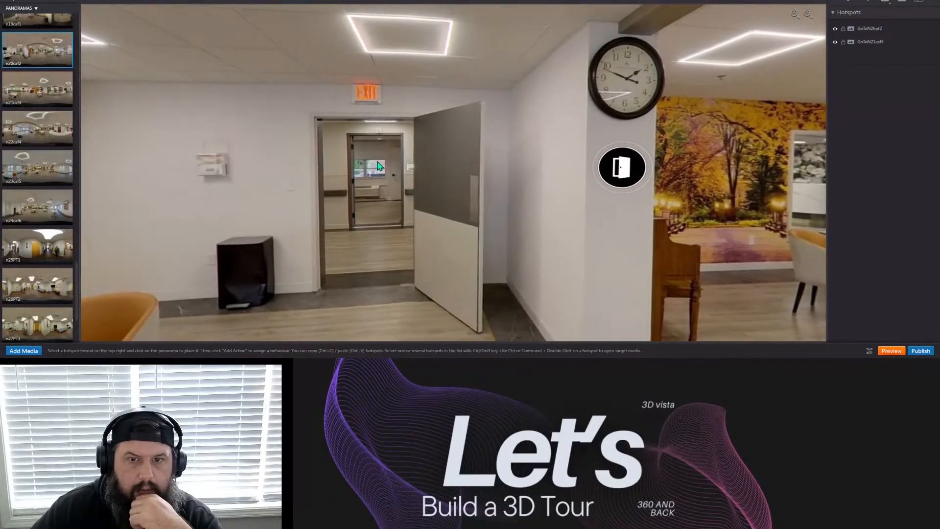
{"action": "scroll", "coordinate": [32, 198], "scroll_direction": "up", "scroll_amount": 2}
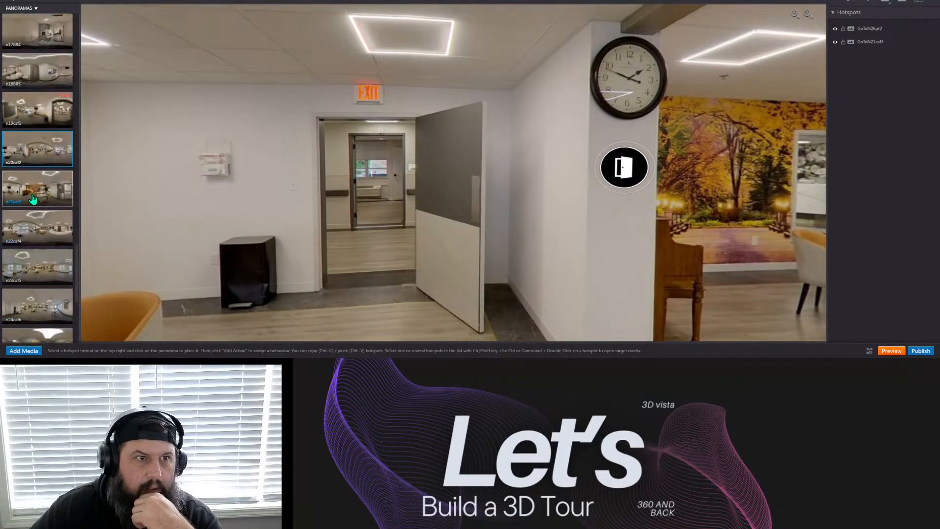
{"action": "scroll", "coordinate": [41, 186], "scroll_direction": "up", "scroll_amount": 3}
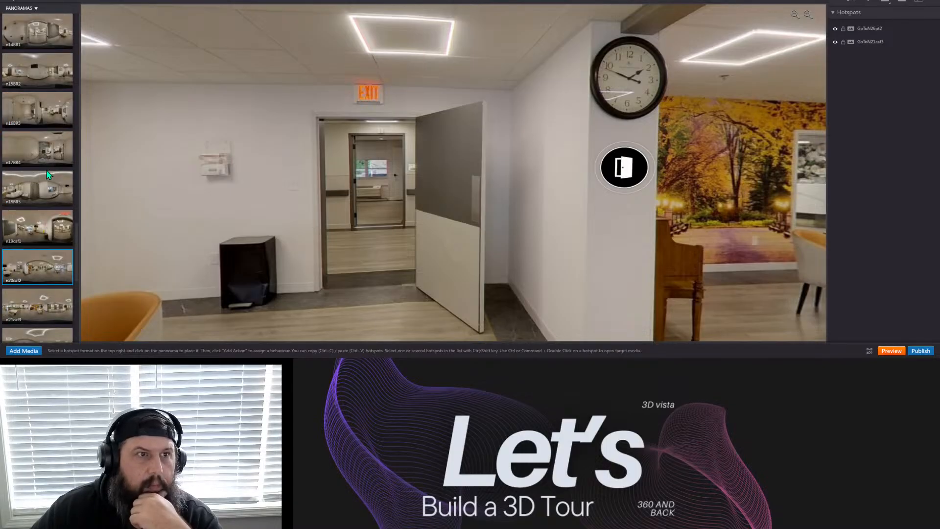
{"action": "left_click", "coordinate": [34, 36]}
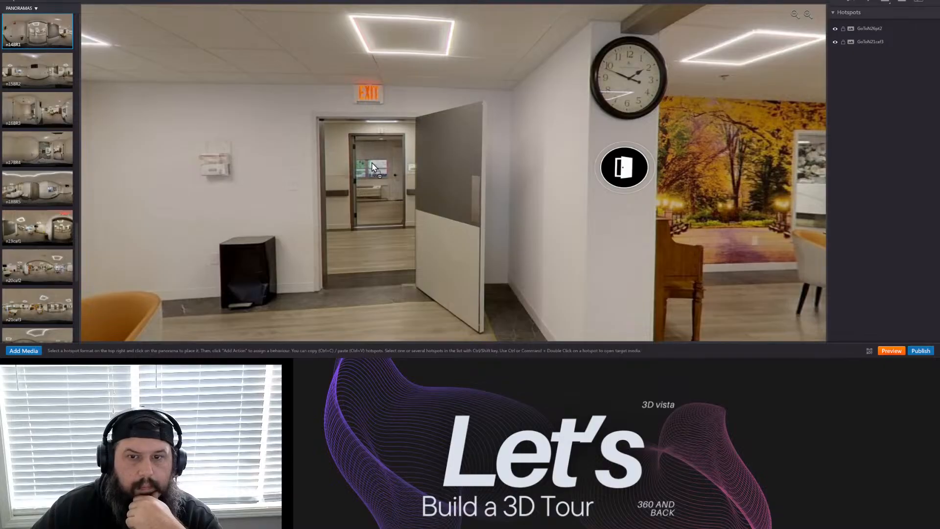
{"action": "left_click_drag", "start_coordinate": [379, 166], "coordinate": [380, 166]}
{"action": "left_click", "coordinate": [415, 177]}
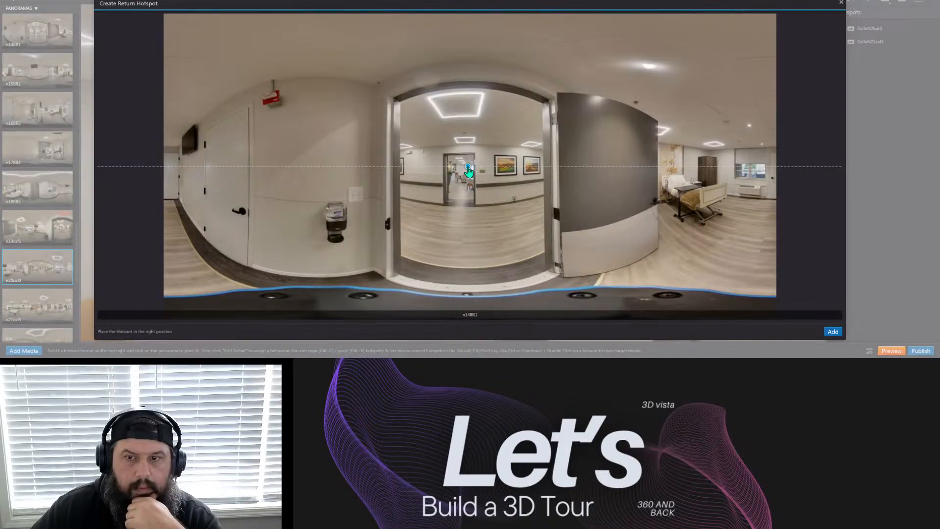
{"action": "left_click", "coordinate": [832, 332]}
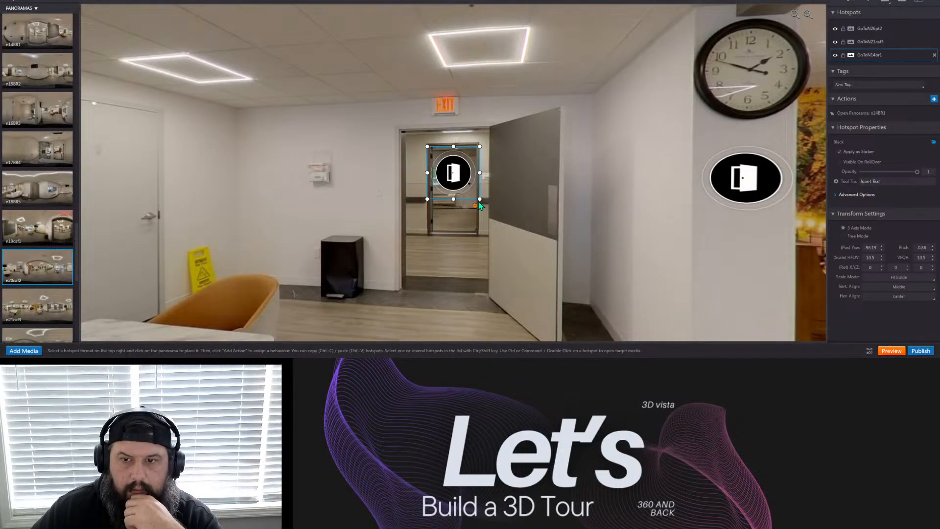
Shrink the n14BR1 door hotspot in n20caf2 and shift it to fit within the far bedroom doorway.
{"action": "left_click_drag", "start_coordinate": [479, 199], "coordinate": [474, 202]}
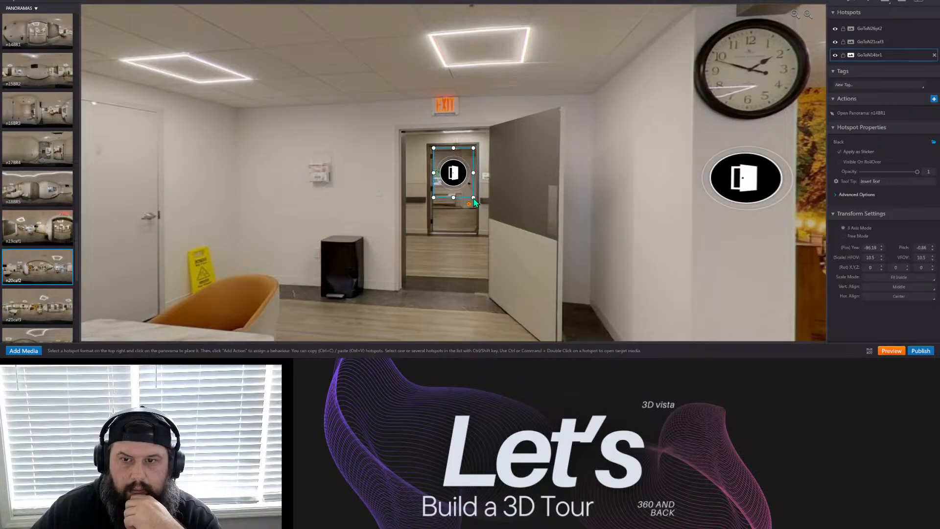
{"action": "left_click", "coordinate": [463, 219]}
{"action": "left_click", "coordinate": [451, 177]}
{"action": "left_click_drag", "start_coordinate": [449, 233], "coordinate": [445, 206]}
{"action": "left_click", "coordinate": [448, 149]}
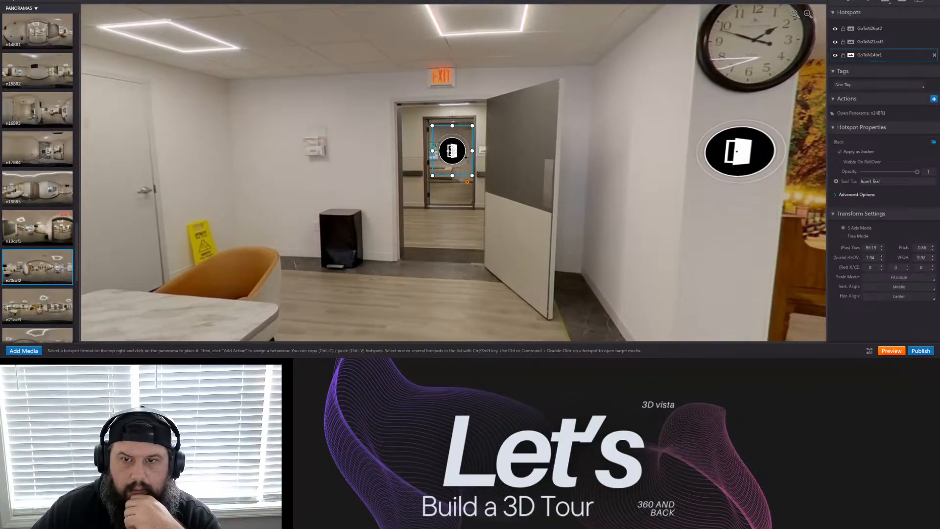
{"action": "left_click_drag", "start_coordinate": [452, 152], "coordinate": [449, 152]}
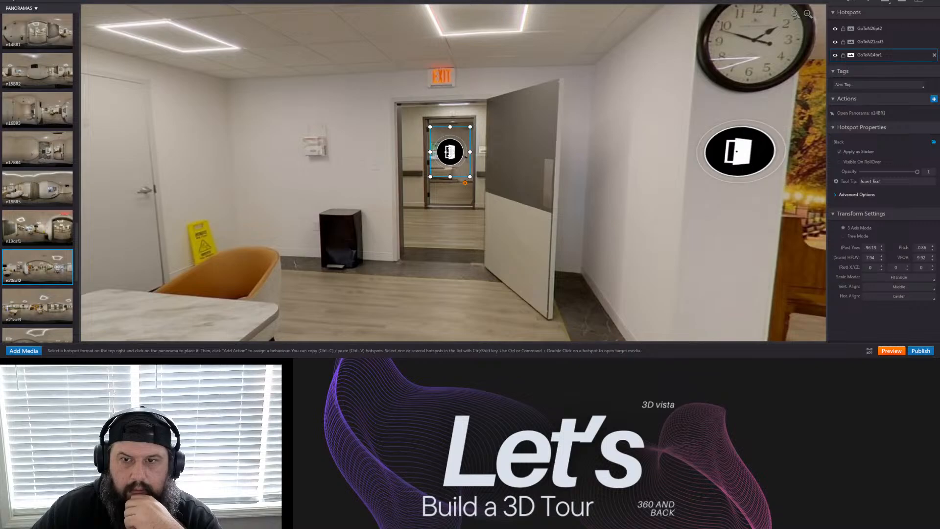
{"action": "left_click", "coordinate": [452, 214]}
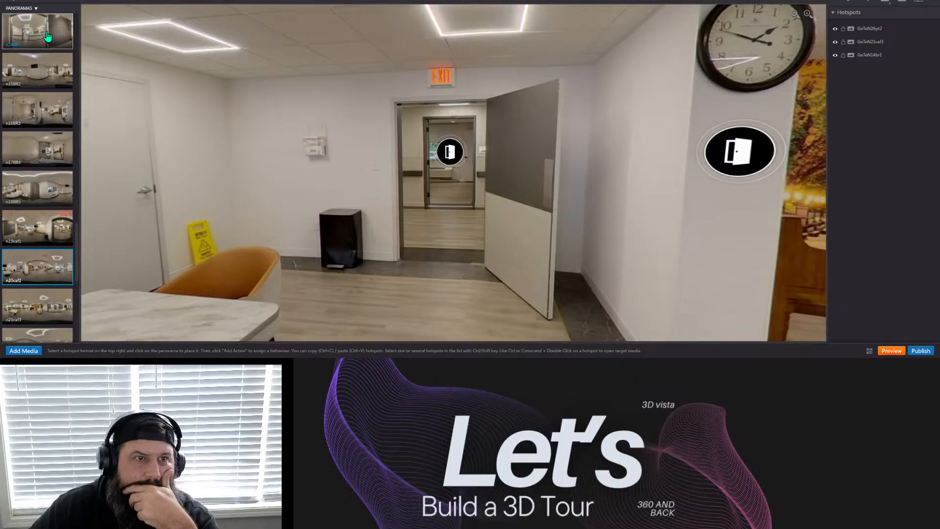
Compare the n14BR1 and n15BR2 bedroom panoramas to see which viewpoint suits the link from the café.
{"action": "left_click", "coordinate": [47, 37]}
{"action": "left_click_drag", "start_coordinate": [285, 247], "coordinate": [128, 187]}
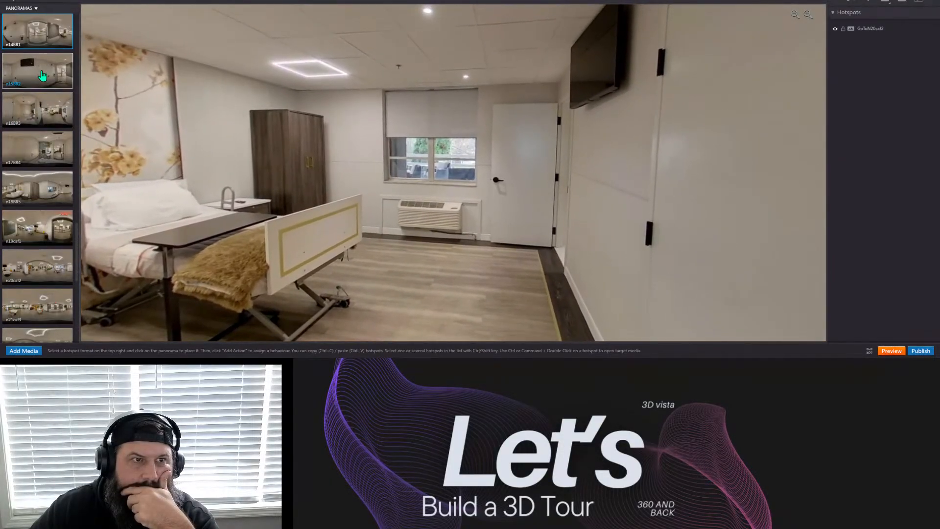
{"action": "left_click", "coordinate": [42, 76]}
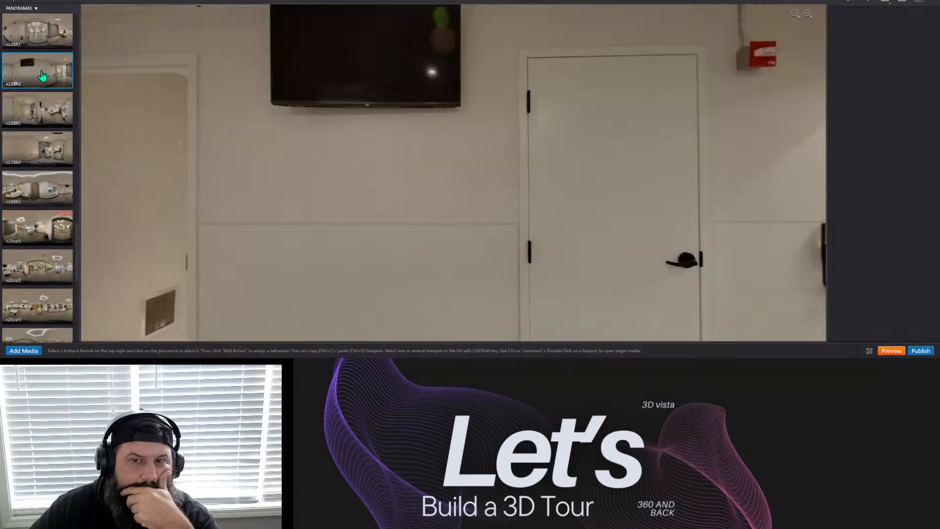
{"action": "left_click_drag", "start_coordinate": [300, 214], "coordinate": [233, 221]}
{"action": "left_click_drag", "start_coordinate": [335, 207], "coordinate": [468, 206]}
{"action": "left_click_drag", "start_coordinate": [185, 148], "coordinate": [541, 231]}
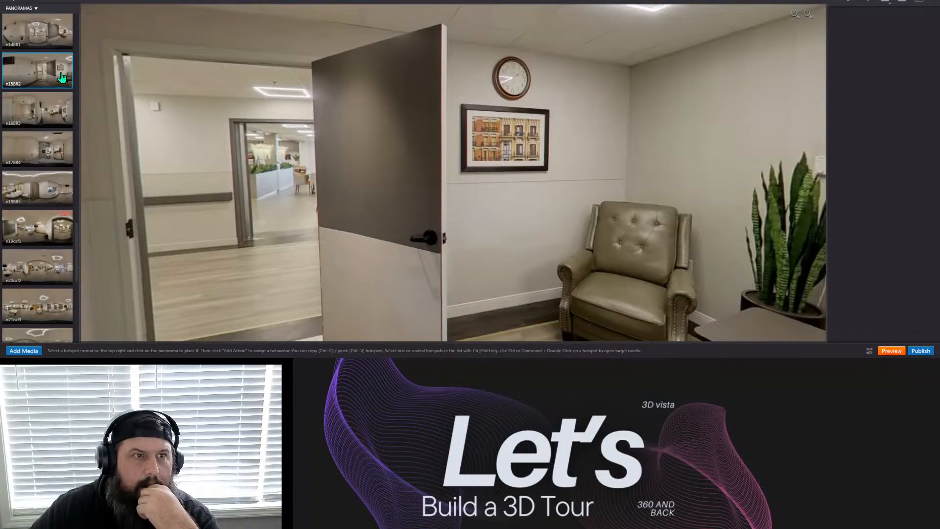
{"action": "left_click", "coordinate": [38, 40]}
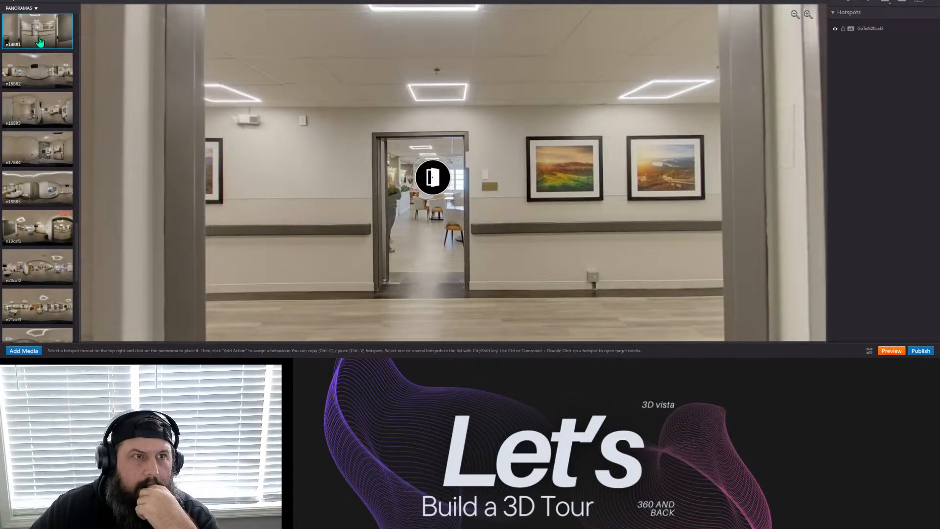
Delete the return hotspot from n14BR1 and the matching n14BR1 door hotspot from n20caf2.
{"action": "left_click", "coordinate": [432, 176]}
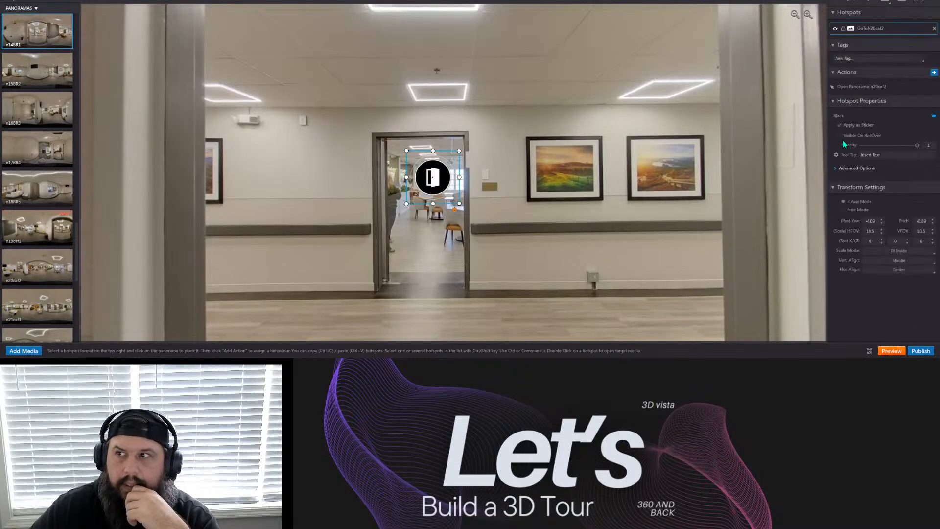
{"action": "left_click", "coordinate": [934, 29]}
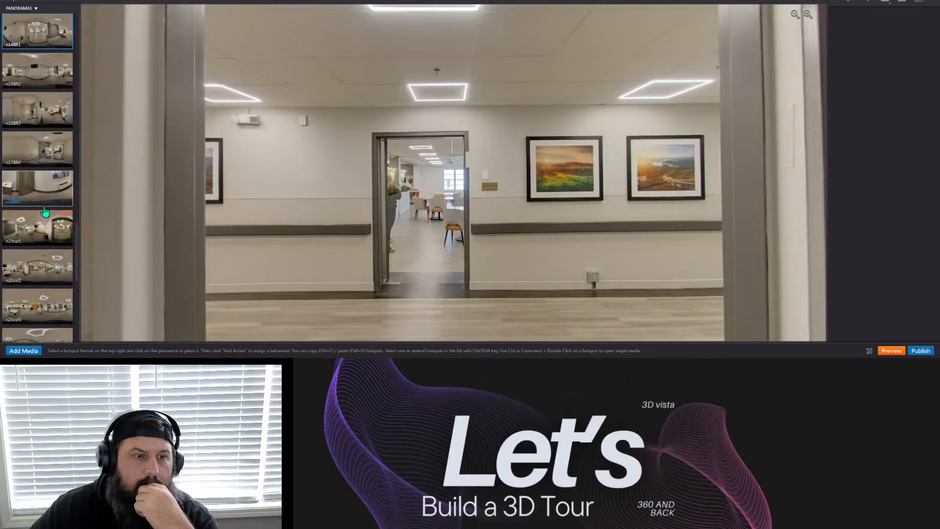
{"action": "left_click", "coordinate": [44, 270]}
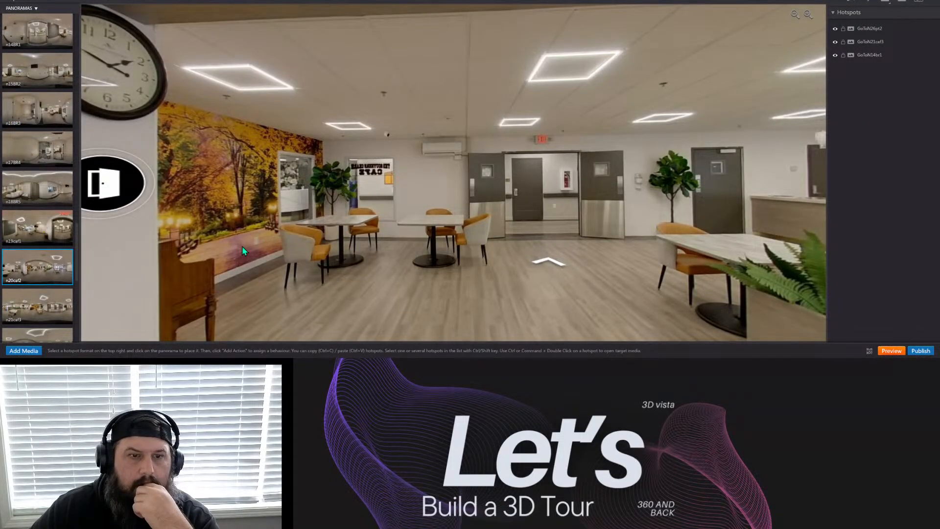
{"action": "left_click_drag", "start_coordinate": [242, 246], "coordinate": [542, 261]}
{"action": "left_click", "coordinate": [306, 153]}
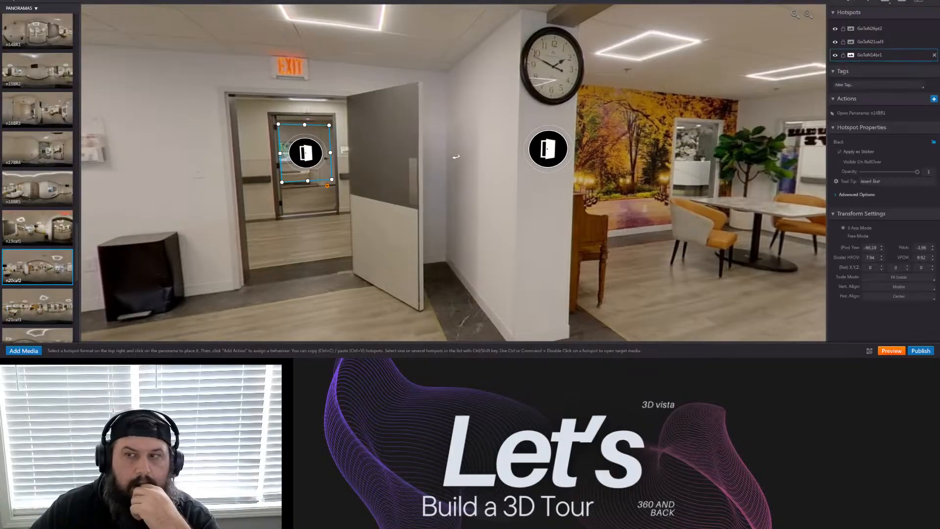
{"action": "left_click", "coordinate": [934, 56]}
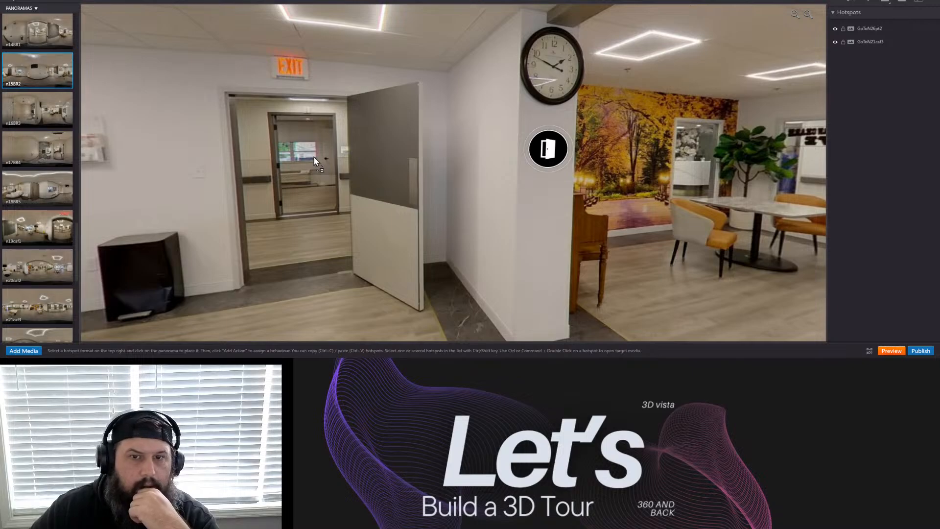
Link n20caf2 to n15BR2 with a shrunken black door hotspot in the far doorway, placing the return hotspot in the bedroom's open doorway.
{"action": "left_click_drag", "start_coordinate": [310, 226], "coordinate": [383, 229]}
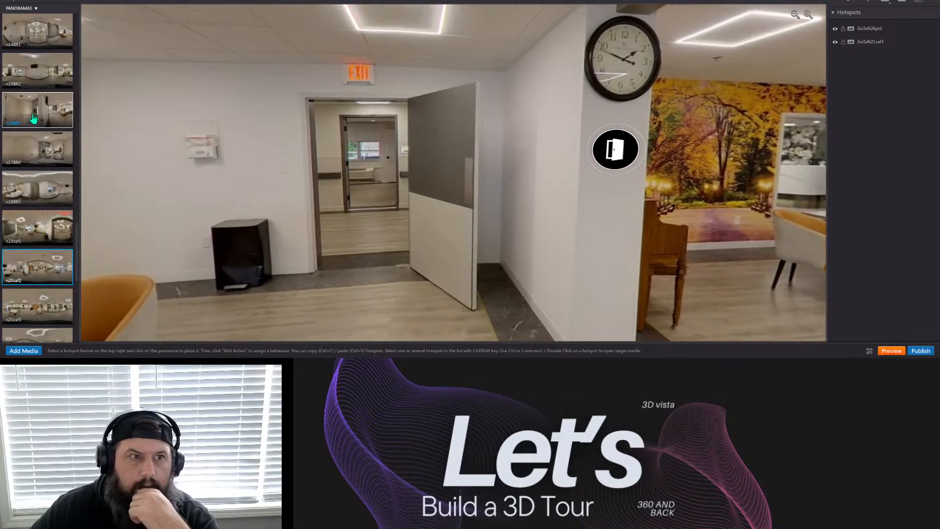
{"action": "left_click_drag", "start_coordinate": [34, 77], "coordinate": [379, 159]}
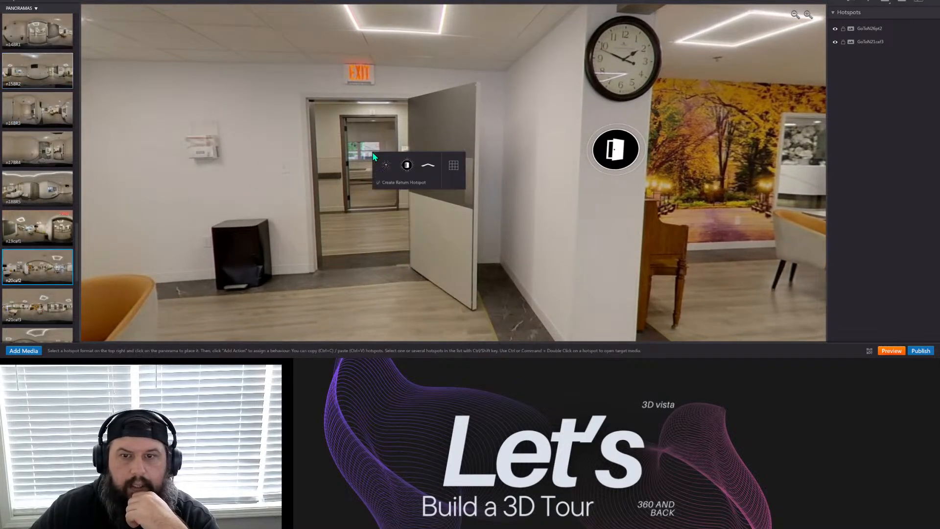
{"action": "left_click", "coordinate": [420, 167]}
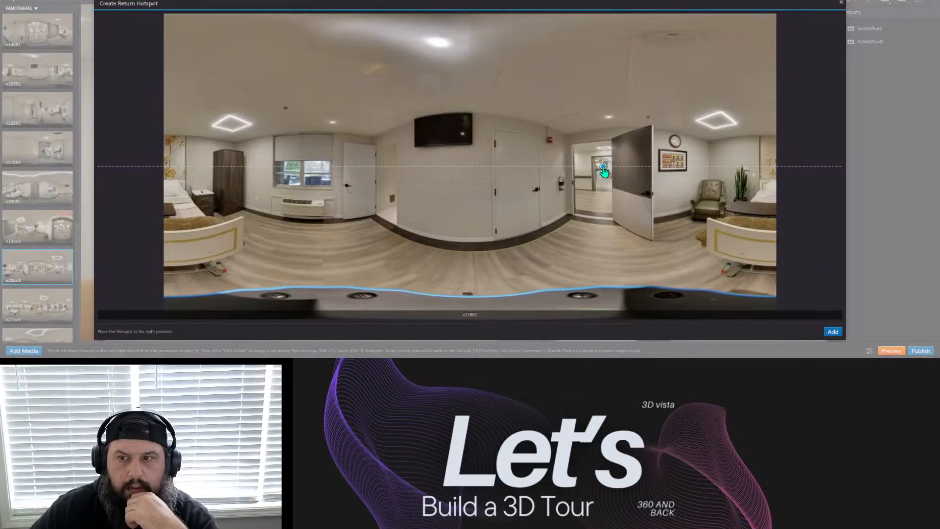
{"action": "left_click", "coordinate": [832, 331]}
{"action": "left_click", "coordinate": [455, 181]}
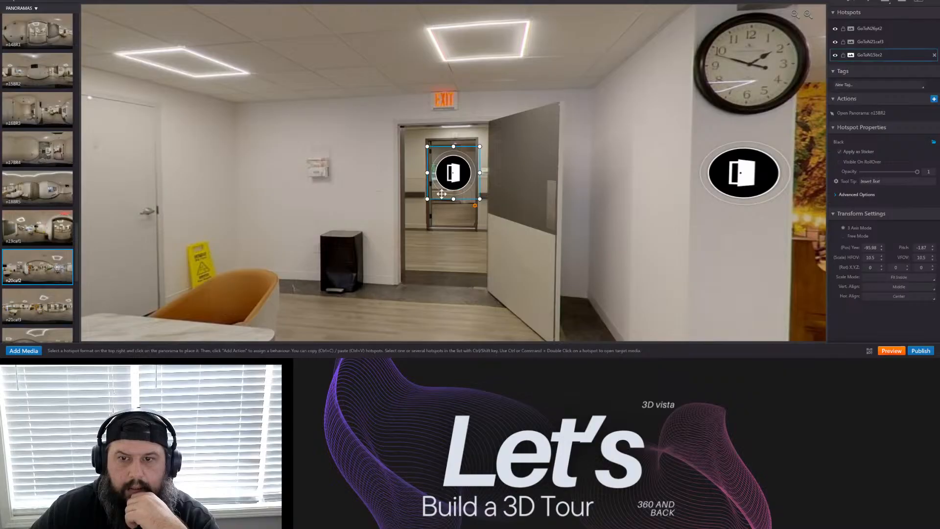
{"action": "left_click_drag", "start_coordinate": [426, 201], "coordinate": [436, 195]}
{"action": "left_click", "coordinate": [455, 226]}
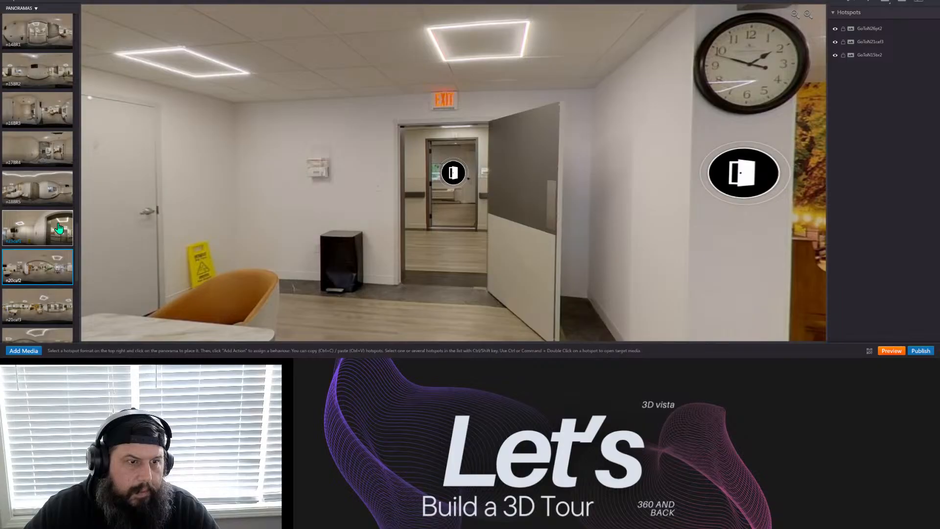
Look through the n15BR2, n16BR3 and n17BR4 panoramas to see how the bedroom and bathroom viewpoints relate to each other.
{"action": "left_click", "coordinate": [52, 81]}
{"action": "left_click_drag", "start_coordinate": [654, 196], "coordinate": [318, 184]}
{"action": "left_click", "coordinate": [451, 151]}
{"action": "left_click_drag", "start_coordinate": [451, 151], "coordinate": [421, 174]}
{"action": "left_click_drag", "start_coordinate": [451, 207], "coordinate": [327, 188]}
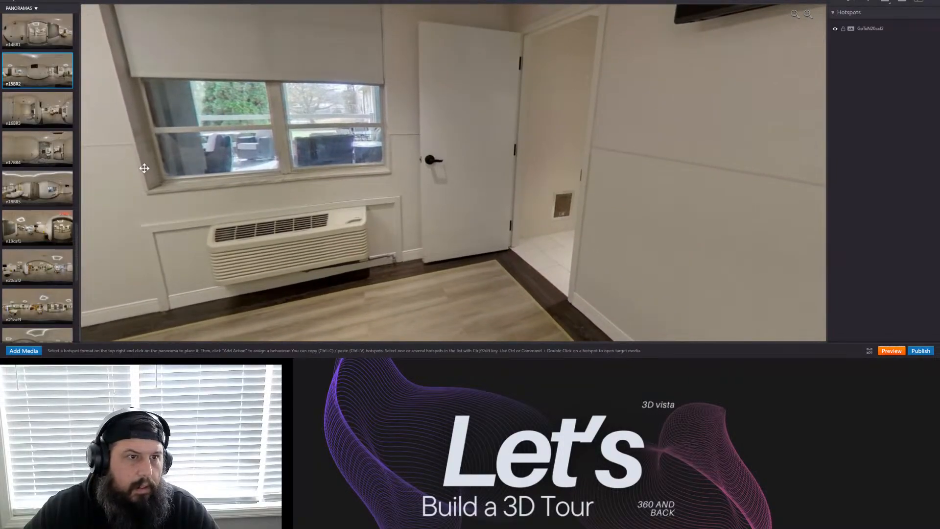
{"action": "left_click", "coordinate": [54, 115]}
{"action": "left_click_drag", "start_coordinate": [480, 187], "coordinate": [364, 154]}
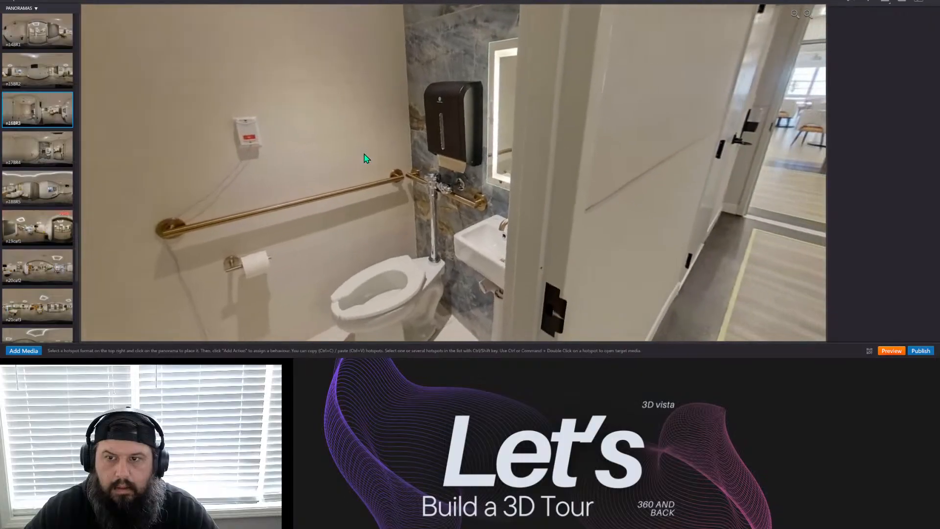
{"action": "left_click", "coordinate": [42, 150]}
{"action": "left_click_drag", "start_coordinate": [565, 236], "coordinate": [455, 219]}
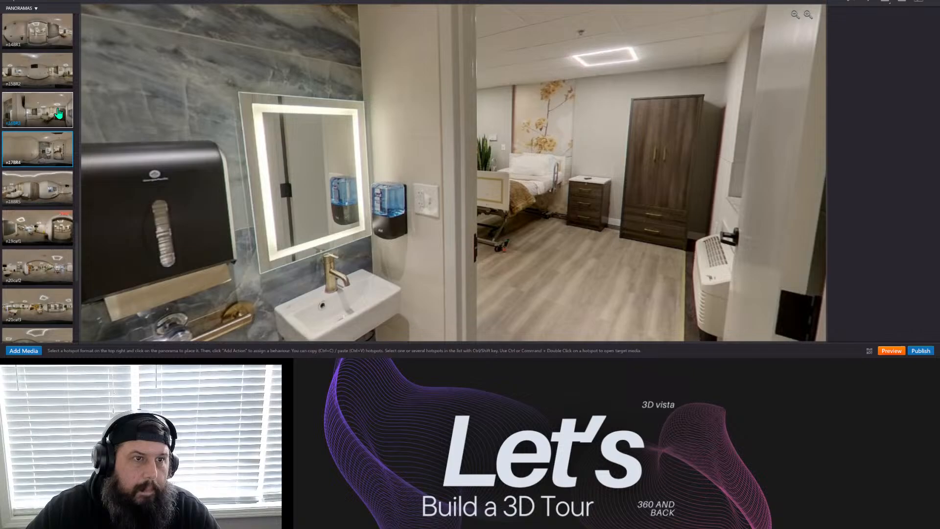
{"action": "left_click_drag", "start_coordinate": [300, 314], "coordinate": [394, 269]}
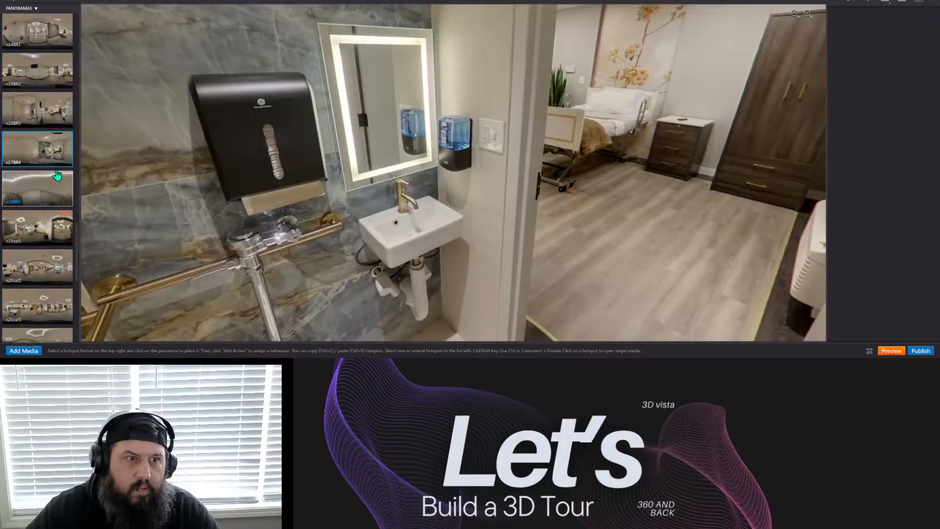
{"action": "left_click", "coordinate": [39, 110]}
{"action": "left_click_drag", "start_coordinate": [607, 227], "coordinate": [702, 153]}
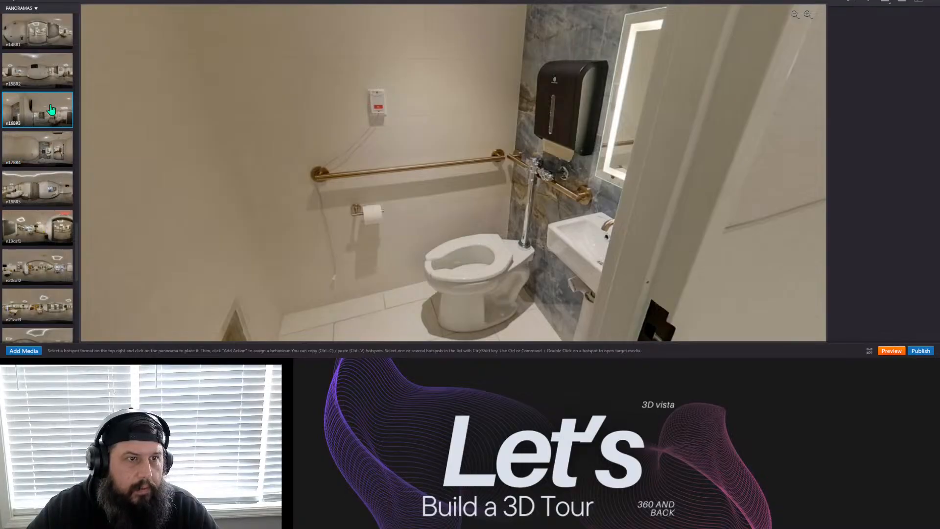
Link n15BR2 to n16BR3 with a black door hotspot in the bathroom doorway, placing the return hotspot above the bedroom armchair.
{"action": "left_click", "coordinate": [37, 70]}
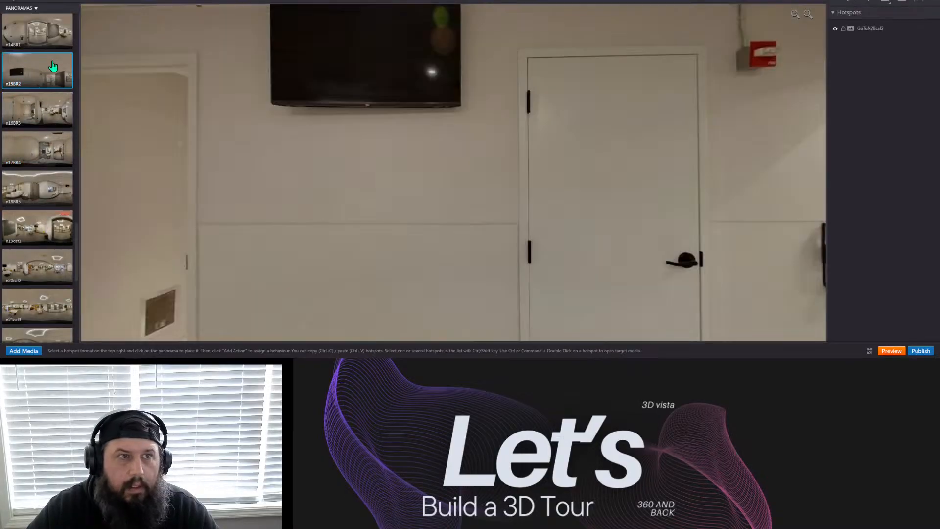
{"action": "left_click_drag", "start_coordinate": [411, 195], "coordinate": [116, 164]}
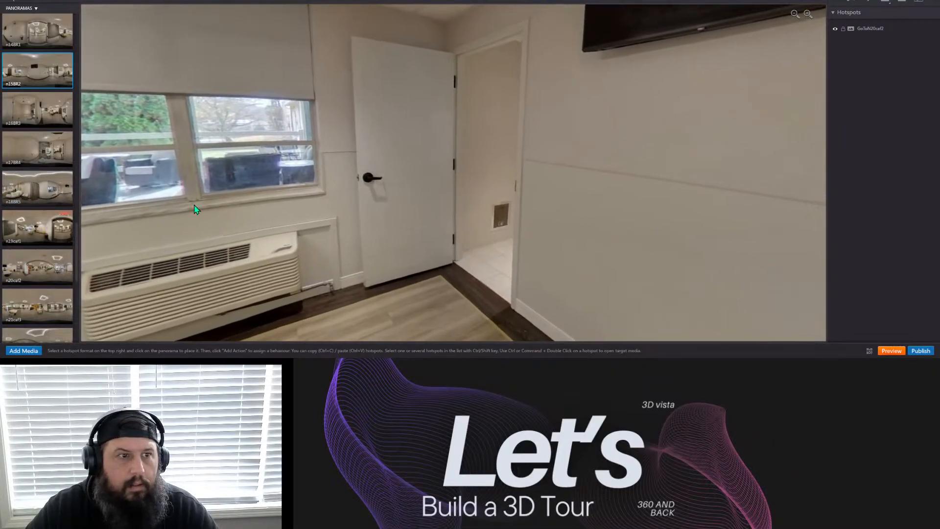
{"action": "left_click", "coordinate": [42, 117]}
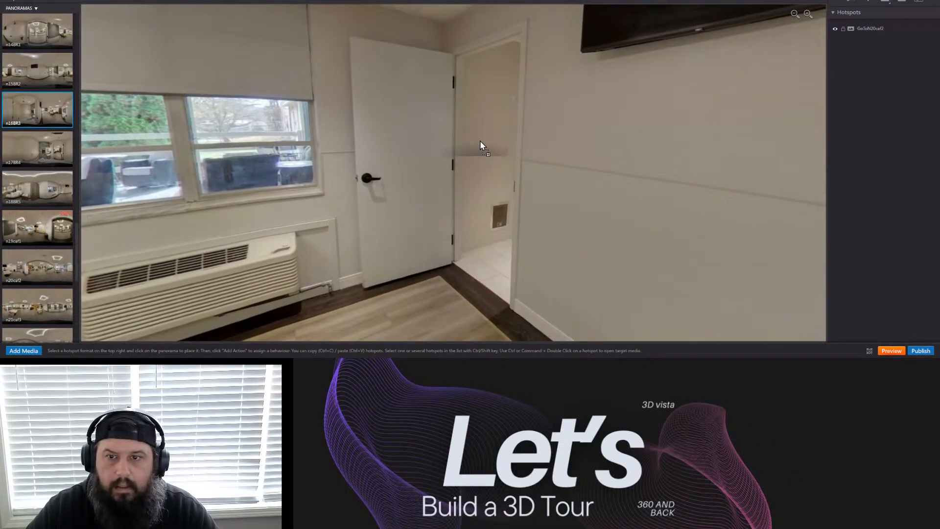
{"action": "left_click_drag", "start_coordinate": [480, 140], "coordinate": [480, 141]}
{"action": "left_click", "coordinate": [495, 155]}
{"action": "left_click_drag", "start_coordinate": [471, 175], "coordinate": [586, 172]}
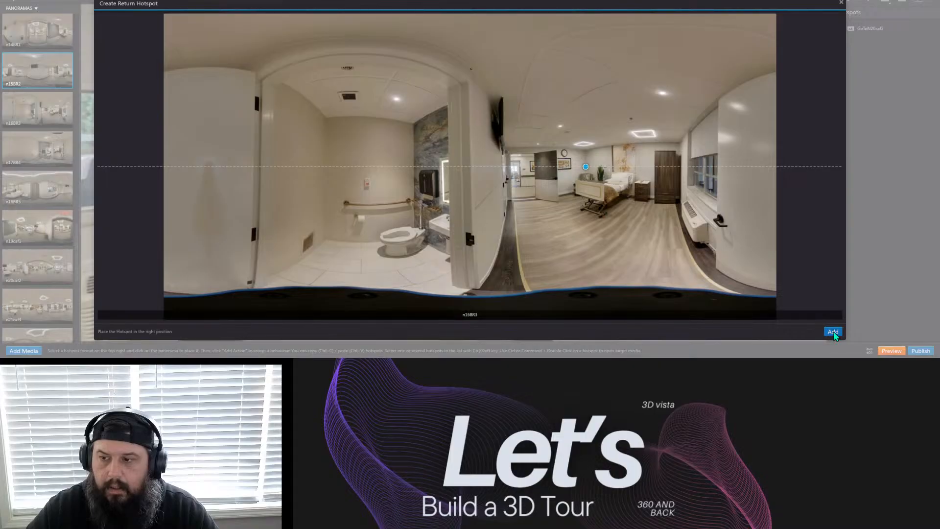
{"action": "left_click", "coordinate": [831, 332]}
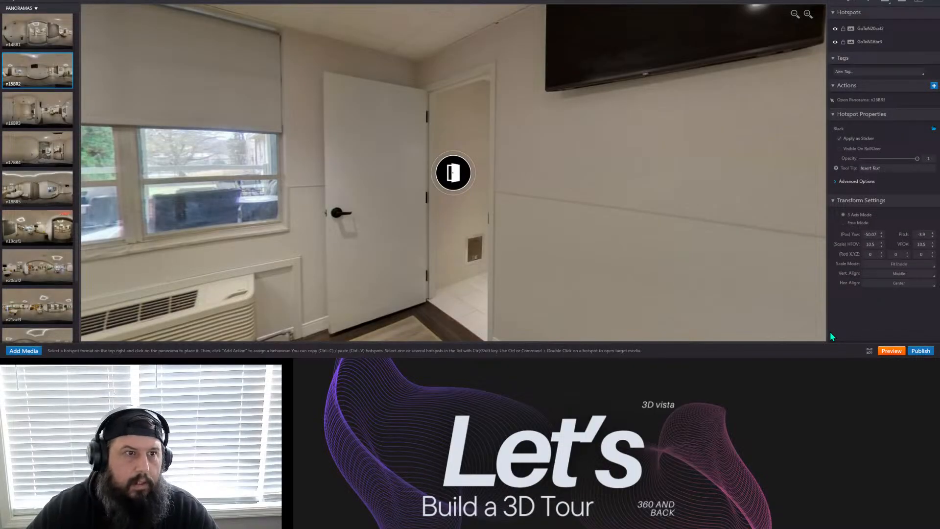
Change the n15BR2 return hotspot in n16BR3 to the white chevron arrow and move it onto the floor beside the bed.
{"action": "left_click", "coordinate": [37, 108]}
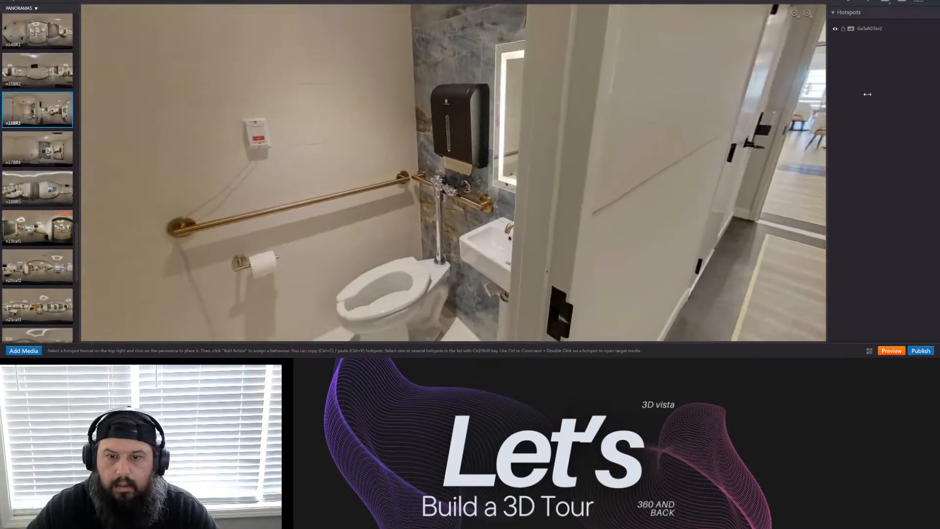
{"action": "left_click_drag", "start_coordinate": [798, 98], "coordinate": [248, 147]}
{"action": "left_click", "coordinate": [447, 143]}
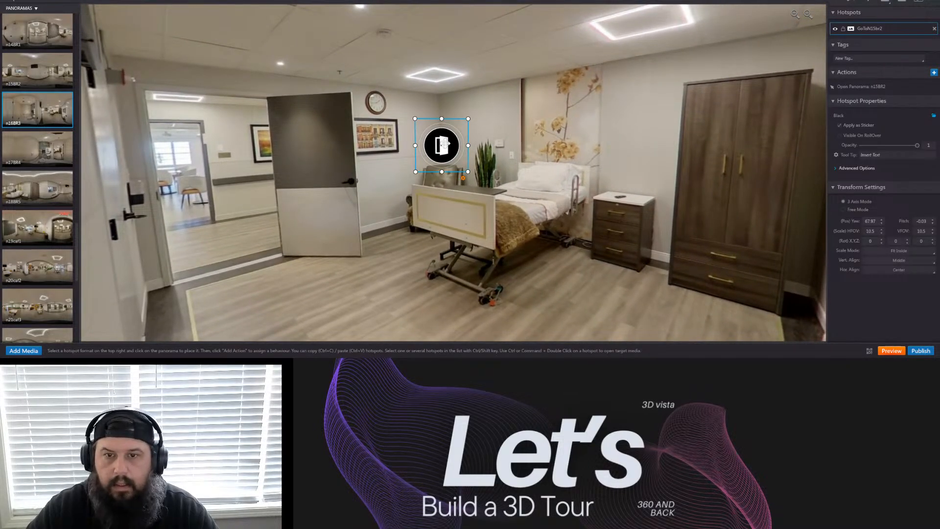
{"action": "left_click", "coordinate": [463, 178]}
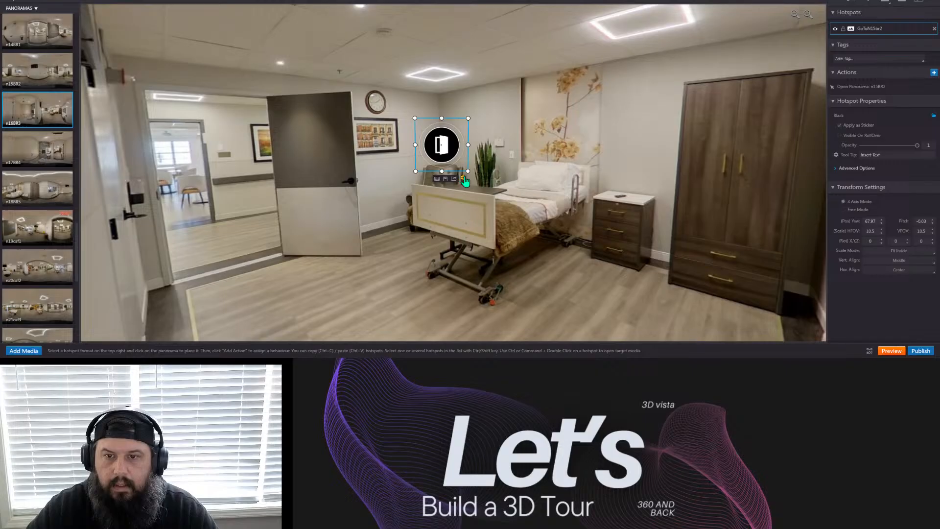
{"action": "left_click", "coordinate": [436, 178]}
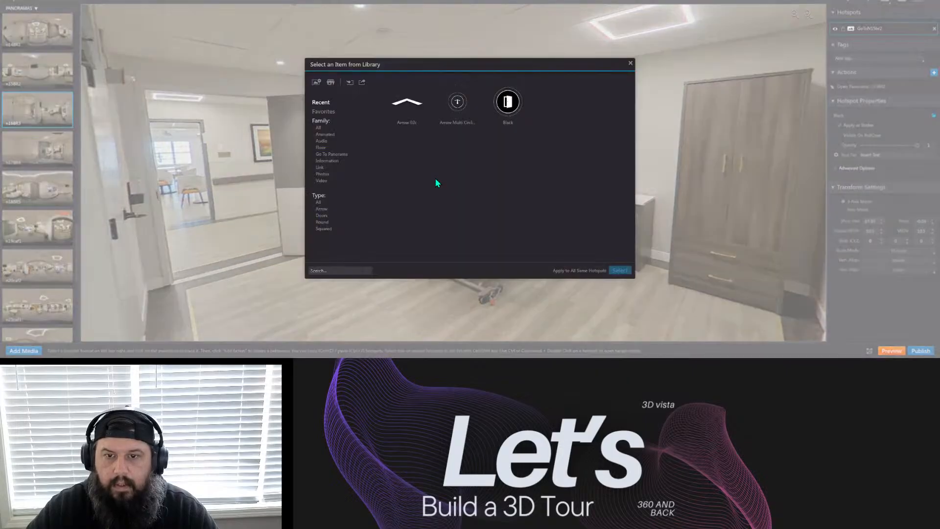
{"action": "left_click", "coordinate": [410, 118]}
{"action": "left_click", "coordinate": [619, 270]}
{"action": "left_click_drag", "start_coordinate": [461, 173], "coordinate": [442, 278]}
{"action": "left_click", "coordinate": [513, 246]}
{"action": "left_click_drag", "start_coordinate": [513, 242], "coordinate": [363, 191]}
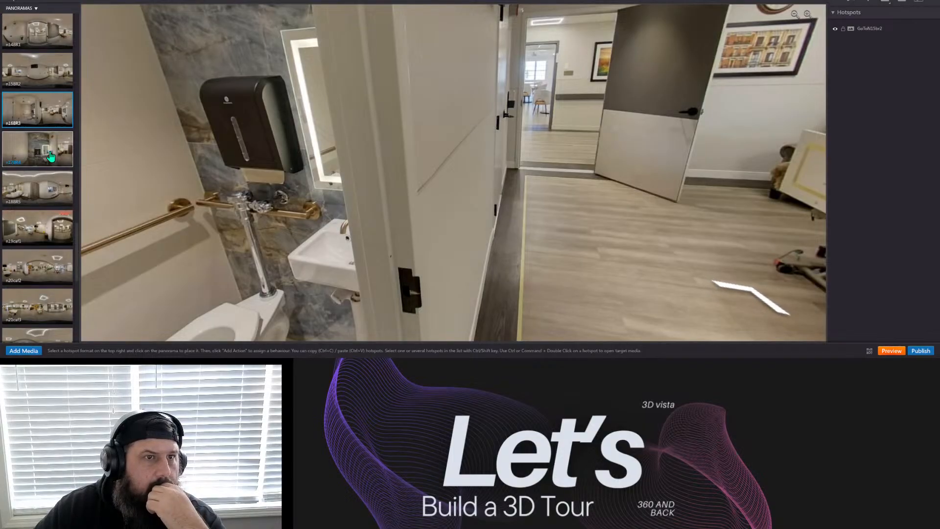
Look through the n14BR1, n13BR4, n9LH2 and n10BR1 panoramas to see how the rooms and corridor relate to each other.
{"action": "scroll", "coordinate": [51, 156], "scroll_direction": "up", "scroll_amount": 3}
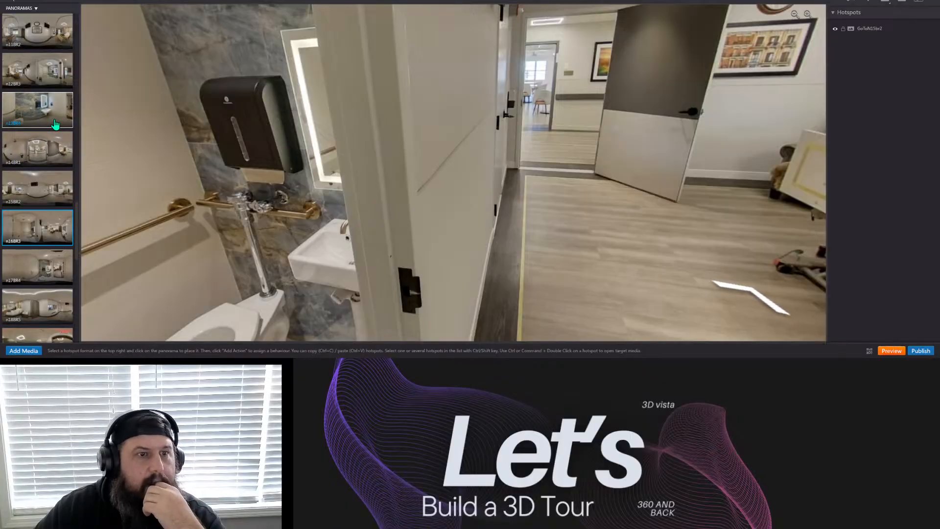
{"action": "left_click", "coordinate": [45, 154]}
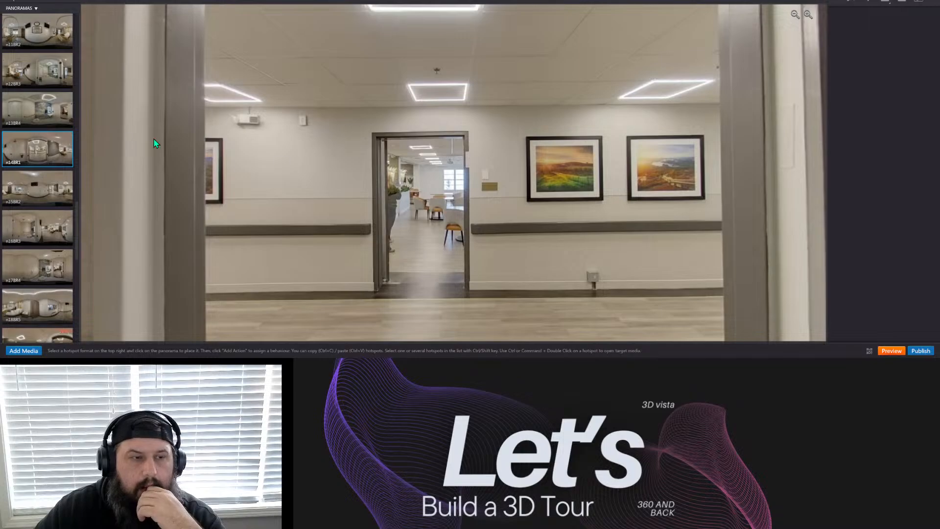
{"action": "left_click", "coordinate": [36, 107]}
{"action": "left_click", "coordinate": [36, 118]}
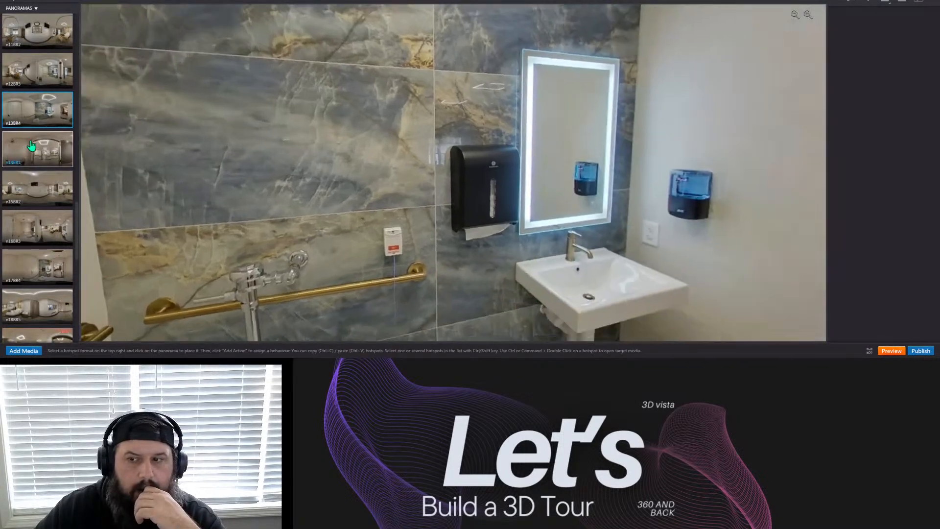
{"action": "scroll", "coordinate": [74, 143], "scroll_direction": "up", "scroll_amount": 6}
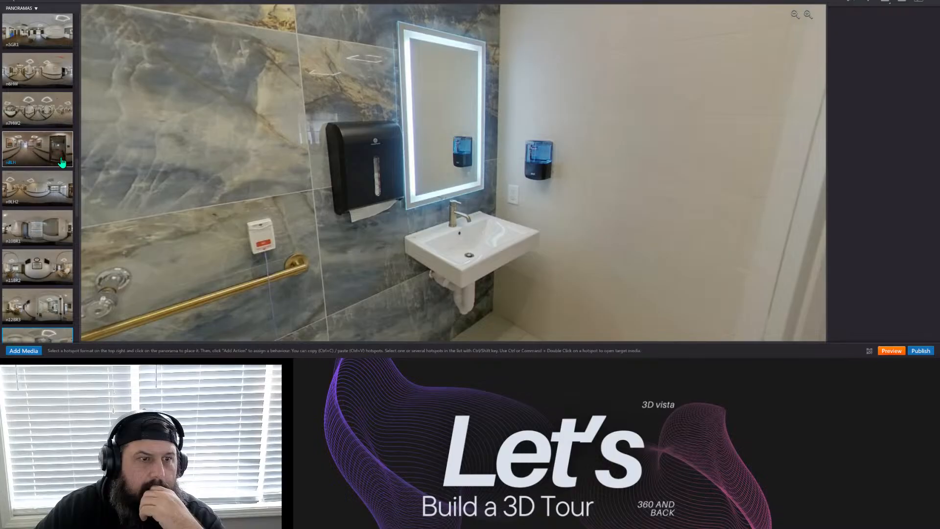
{"action": "left_click", "coordinate": [49, 189]}
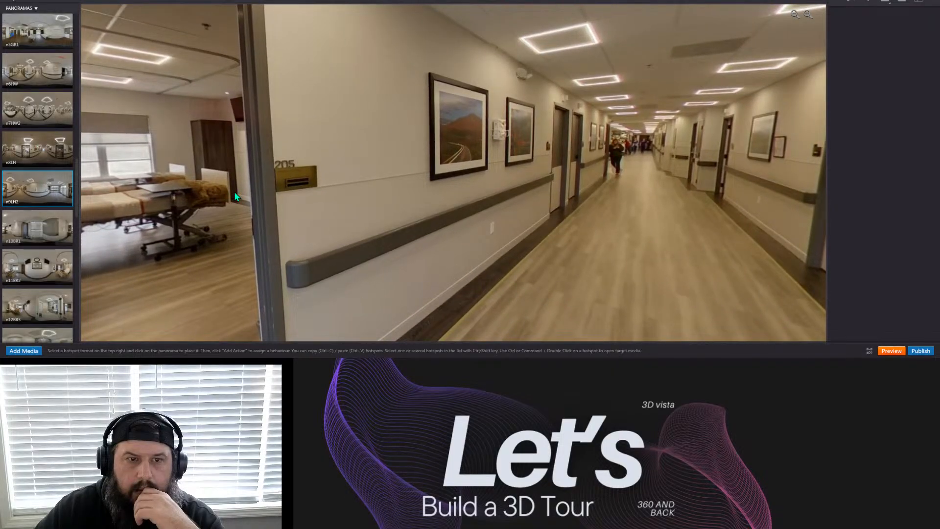
{"action": "left_click_drag", "start_coordinate": [234, 192], "coordinate": [429, 196]}
{"action": "left_click", "coordinate": [60, 230]}
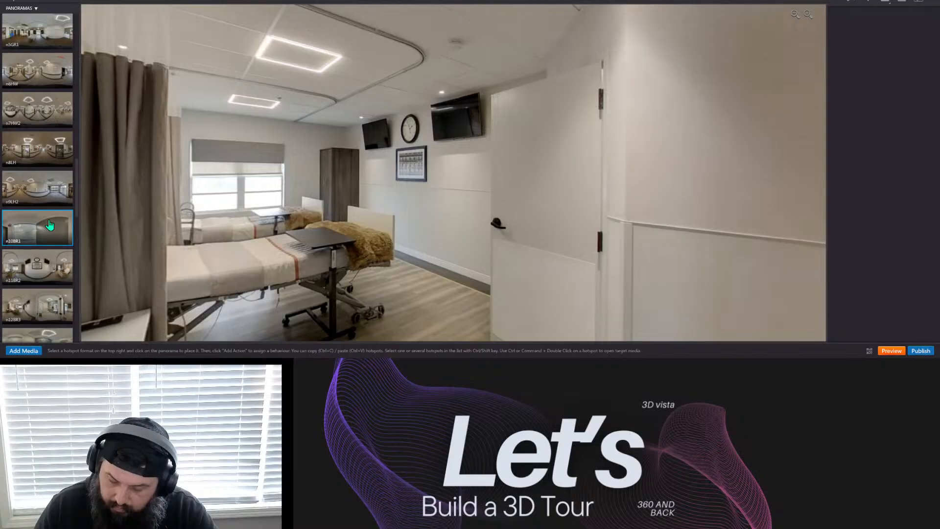
{"action": "scroll", "coordinate": [49, 230], "scroll_direction": "down", "scroll_amount": 10}
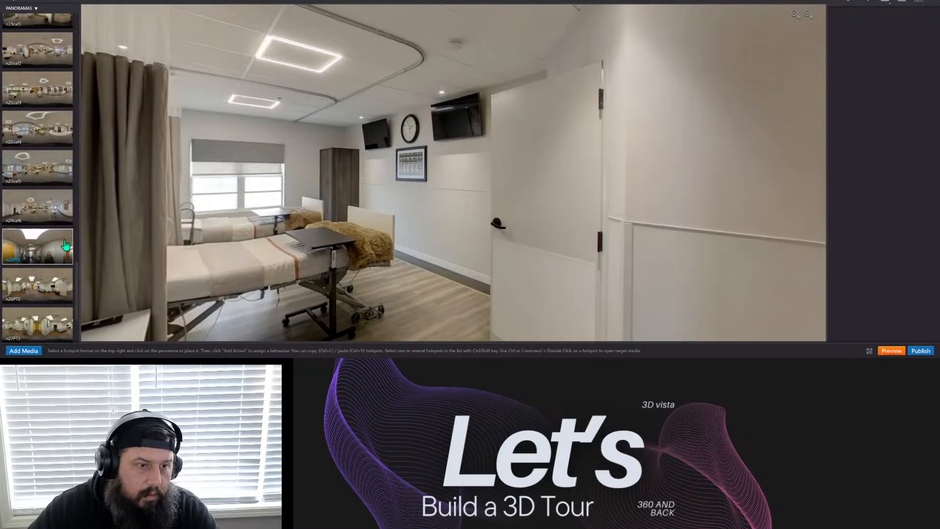
{"action": "scroll", "coordinate": [66, 244], "scroll_direction": "up", "scroll_amount": 4}
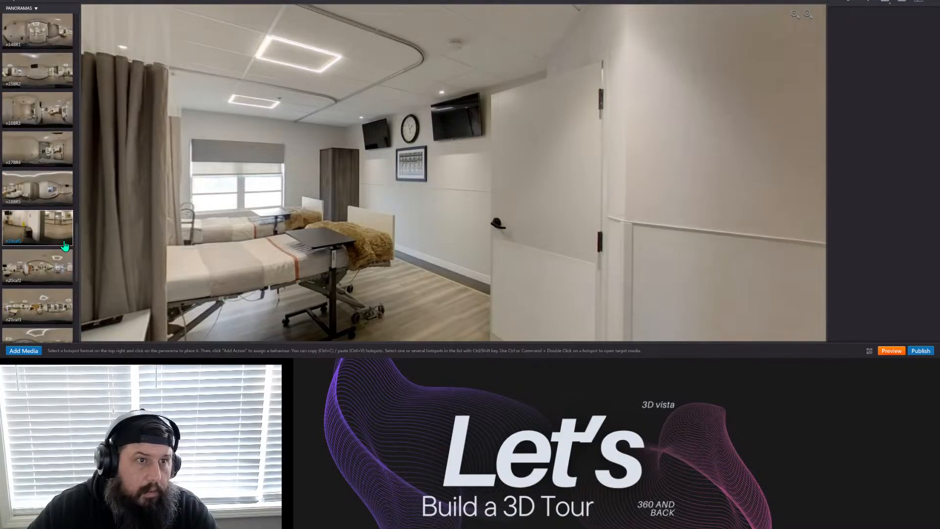
Examine the n15BR2 bedroom from the hallway doorway and its hotspot around to the armchair, bed and wardrobe.
{"action": "left_click", "coordinate": [48, 71]}
{"action": "left_click_drag", "start_coordinate": [258, 193], "coordinate": [877, 157]}
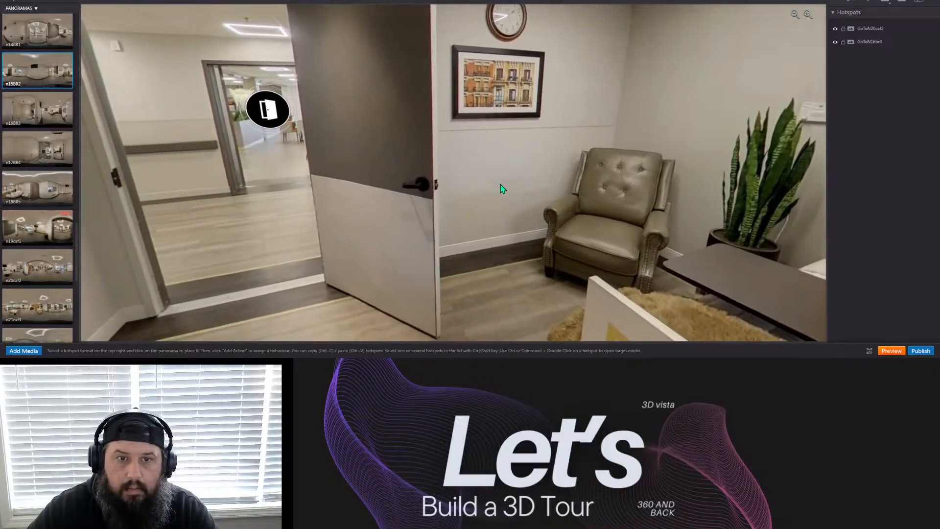
{"action": "left_click_drag", "start_coordinate": [501, 189], "coordinate": [586, 224]}
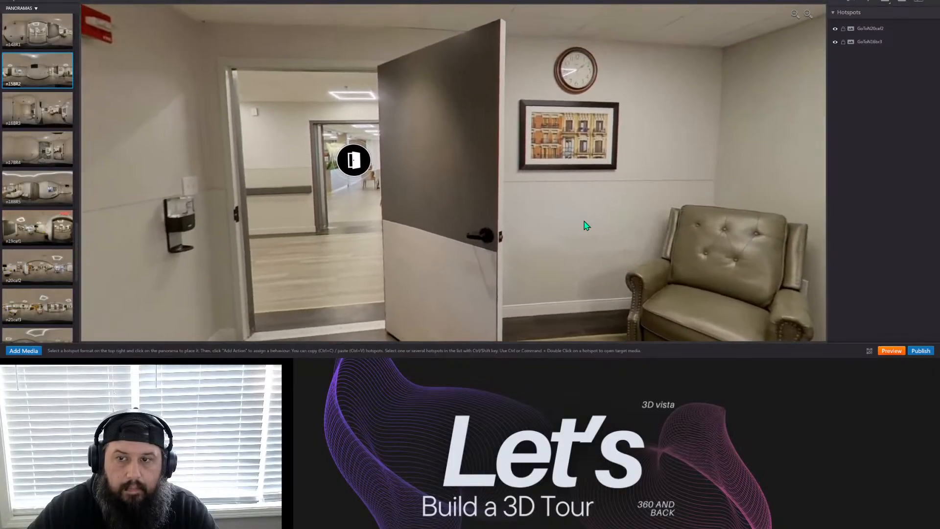
{"action": "left_click", "coordinate": [365, 169]}
{"action": "left_click_drag", "start_coordinate": [364, 169], "coordinate": [220, 181]}
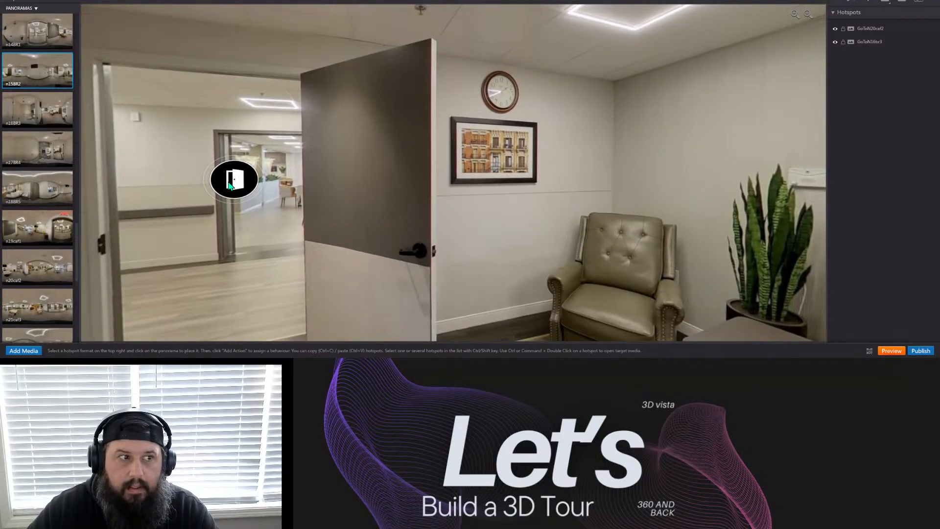
{"action": "left_click_drag", "start_coordinate": [454, 224], "coordinate": [434, 230]}
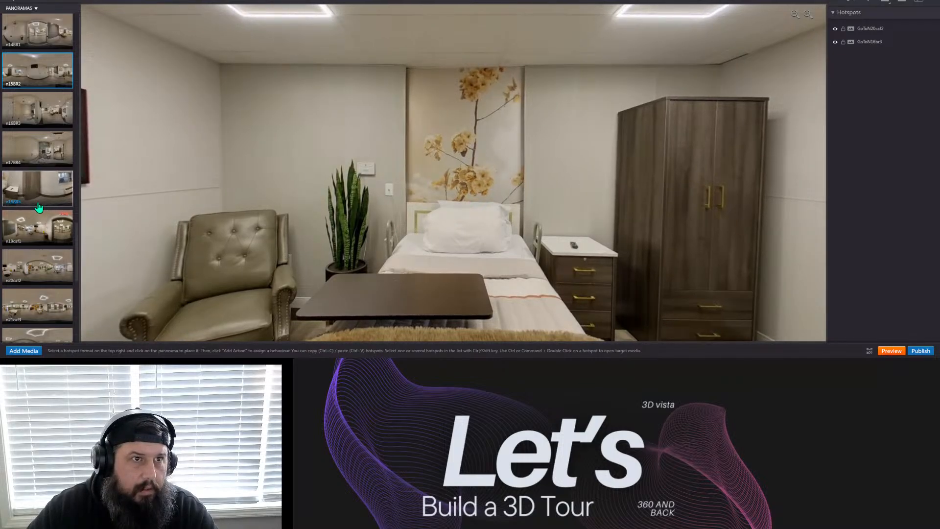
{"action": "scroll", "coordinate": [45, 204], "scroll_direction": "up", "scroll_amount": 3}
{"action": "scroll", "coordinate": [45, 204], "scroll_direction": "up", "scroll_amount": 3}
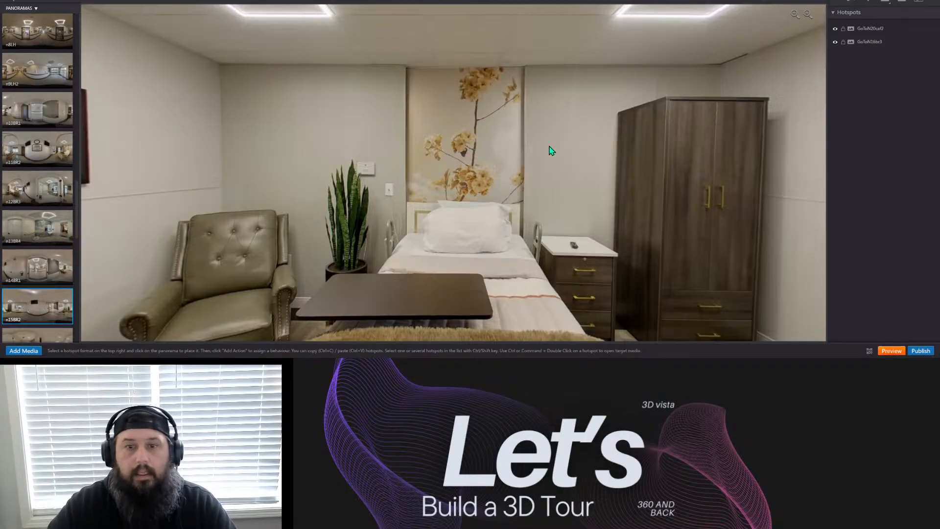
{"action": "left_click_drag", "start_coordinate": [552, 149], "coordinate": [514, 157]}
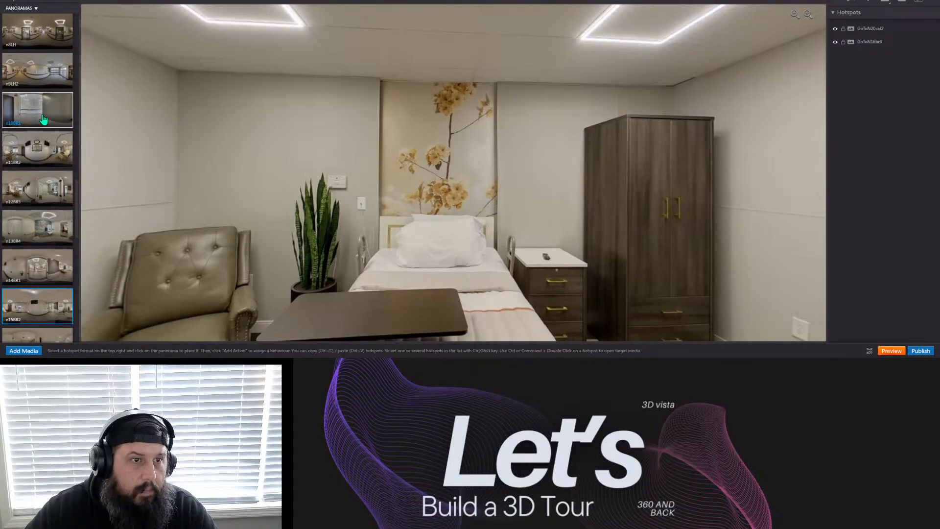
Link n15BR2 to n10BR1 with a black door hotspot on the wall above the bed, placing the return hotspot in the open doorway.
{"action": "left_click_drag", "start_coordinate": [37, 116], "coordinate": [433, 153]}
{"action": "left_click", "coordinate": [491, 169]}
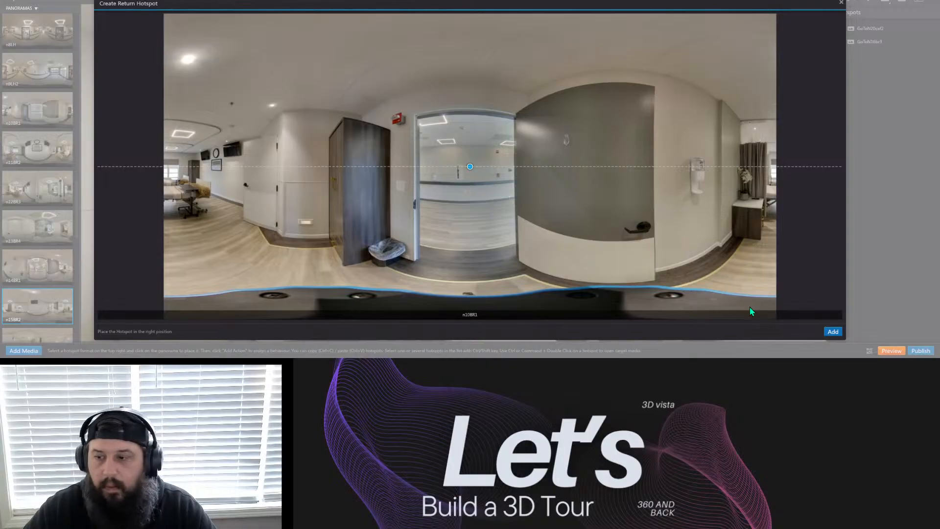
{"action": "left_click", "coordinate": [834, 332]}
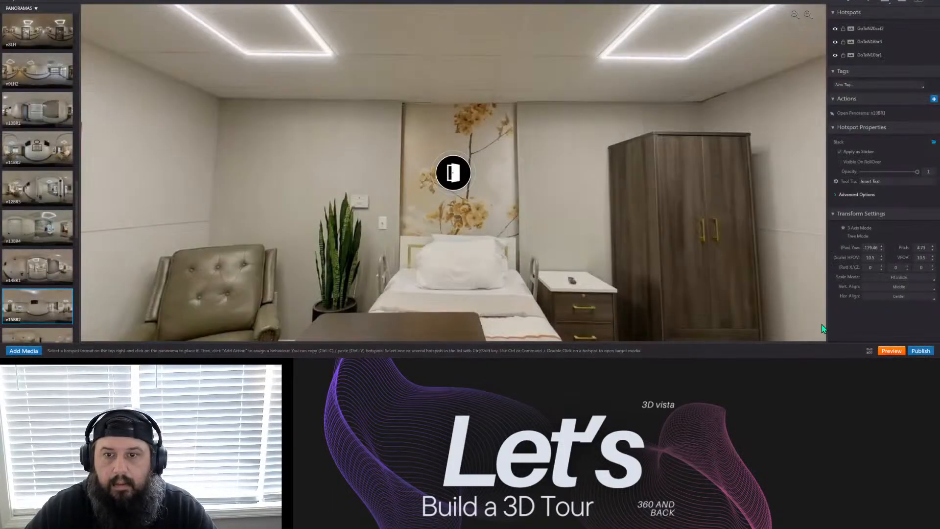
{"action": "scroll", "coordinate": [585, 241], "scroll_direction": "down", "scroll_amount": 3}
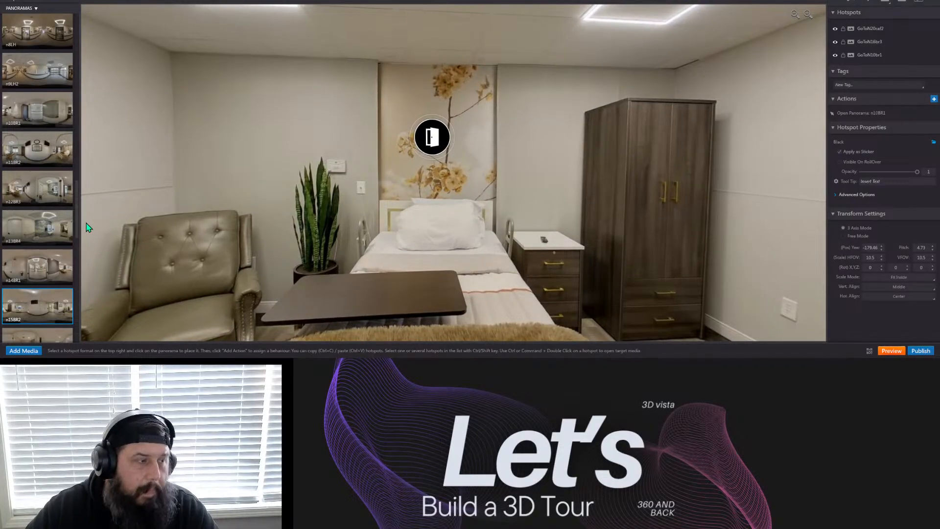
{"action": "left_click_drag", "start_coordinate": [455, 238], "coordinate": [318, 247]}
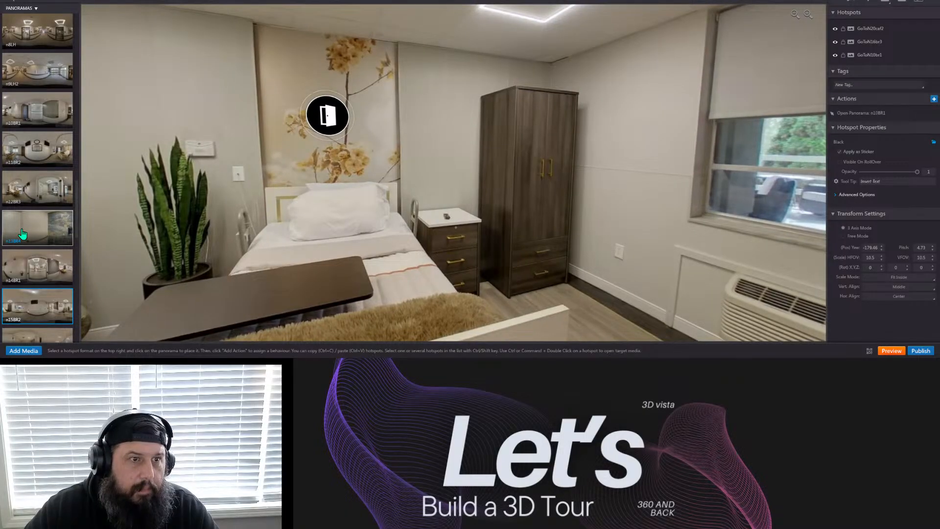
Link n10BR1 to n11BR2 with an Arrow Multi Circle Transparent hotspot beyond the beds, placing the return hotspot in n11BR2's far doorway.
{"action": "left_click", "coordinate": [25, 110]}
{"action": "left_click_drag", "start_coordinate": [344, 254], "coordinate": [419, 251]}
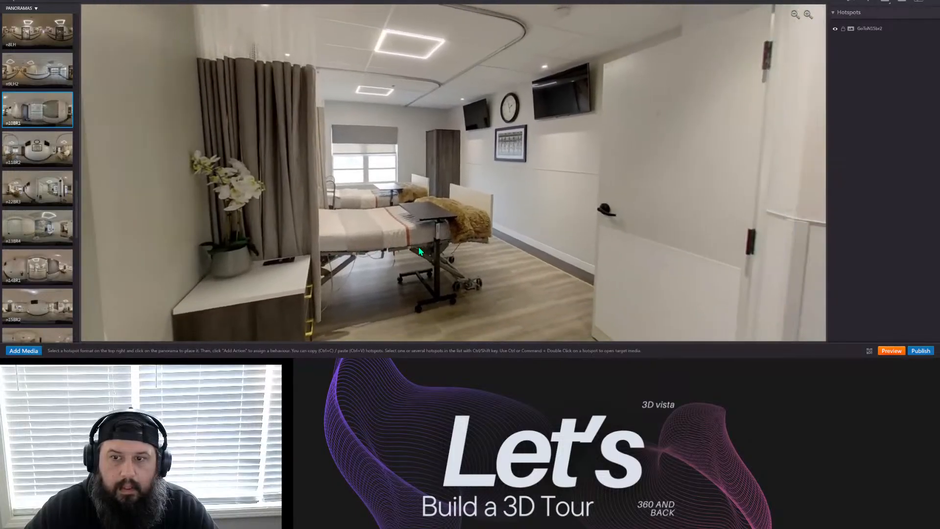
{"action": "left_click", "coordinate": [36, 153]}
{"action": "left_click_drag", "start_coordinate": [581, 225], "coordinate": [468, 211]}
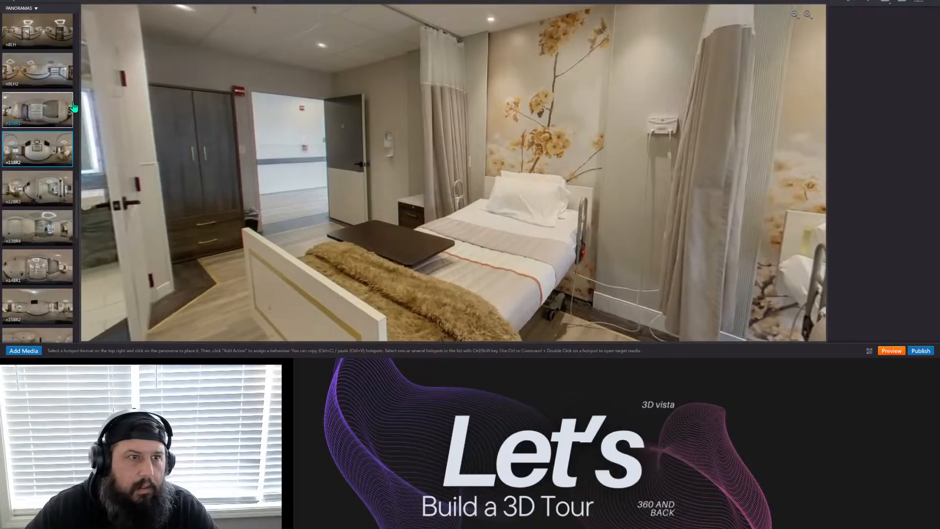
{"action": "left_click", "coordinate": [60, 109]}
{"action": "left_click_drag", "start_coordinate": [385, 207], "coordinate": [627, 255]}
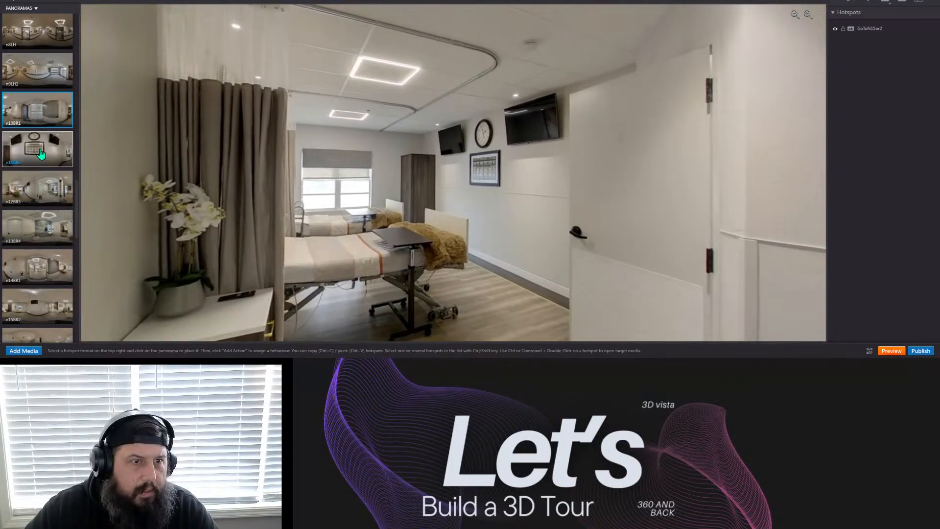
{"action": "left_click", "coordinate": [41, 154]}
{"action": "left_click_drag", "start_coordinate": [450, 205], "coordinate": [449, 206]}
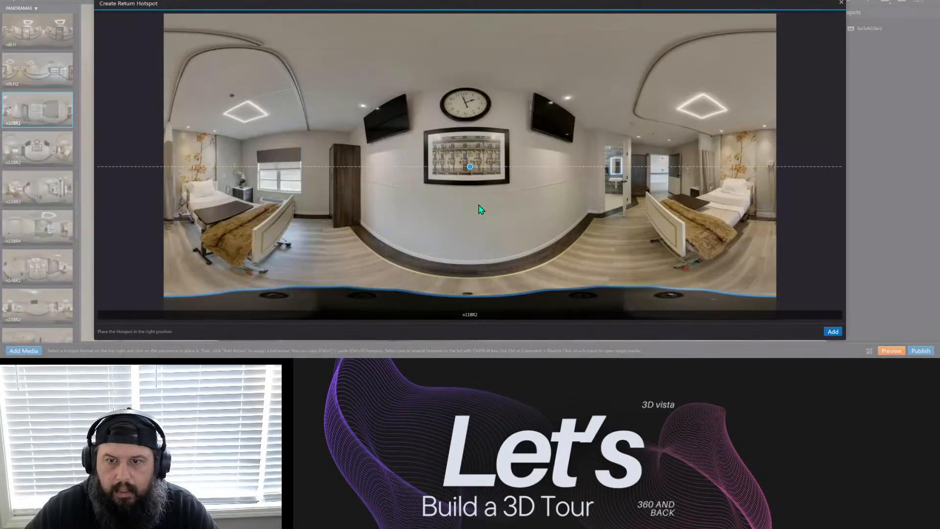
{"action": "mouse_move", "coordinate": [468, 169]}
{"action": "left_mouse_down"}
{"action": "mouse_move", "coordinate": [676, 199]}
{"action": "mouse_move", "coordinate": [657, 175]}
{"action": "left_mouse_up"}
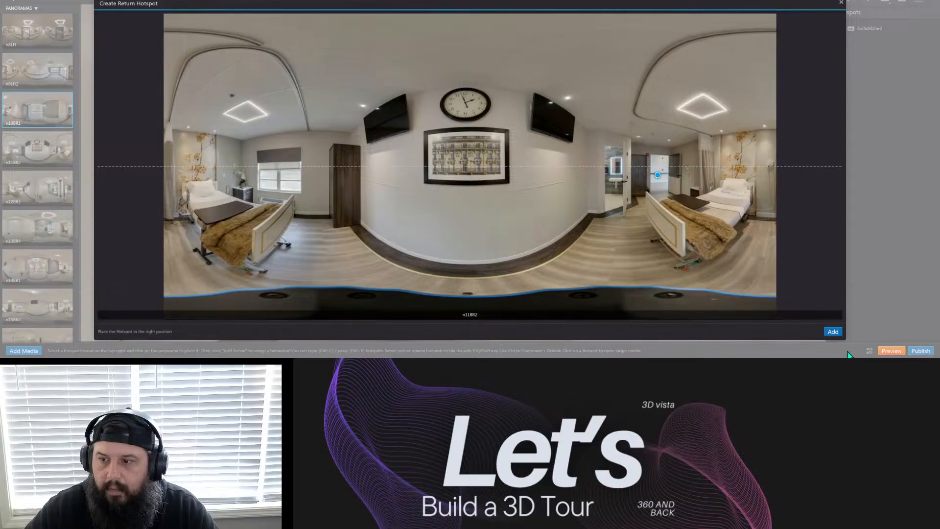
{"action": "left_click", "coordinate": [833, 332]}
Check the position of the n10BR1 return hotspot in the far doorway of n11BR2.
{"action": "left_click_drag", "start_coordinate": [507, 245], "coordinate": [505, 260]}
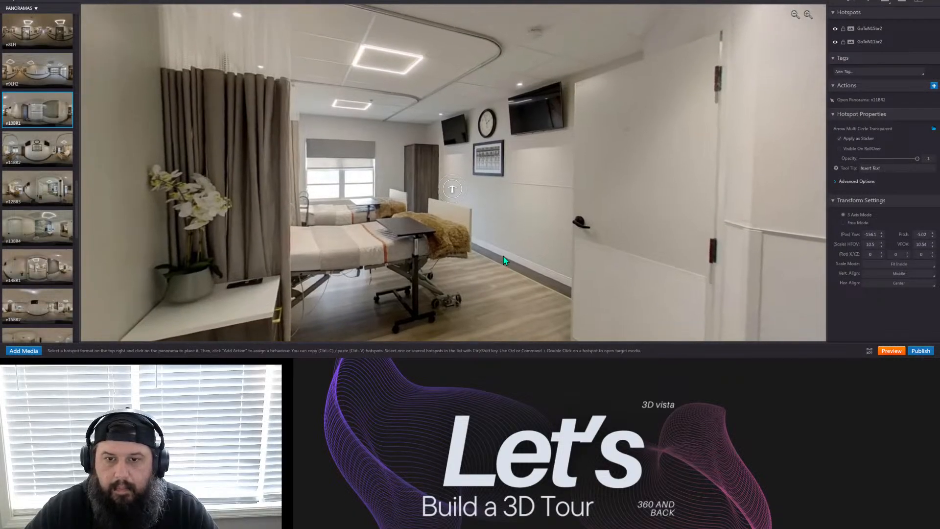
{"action": "left_click", "coordinate": [45, 163]}
{"action": "left_click_drag", "start_coordinate": [375, 213], "coordinate": [214, 157]}
{"action": "left_click_drag", "start_coordinate": [431, 205], "coordinate": [220, 183]}
{"action": "left_click_drag", "start_coordinate": [350, 199], "coordinate": [247, 227]}
{"action": "left_click", "coordinate": [410, 160]}
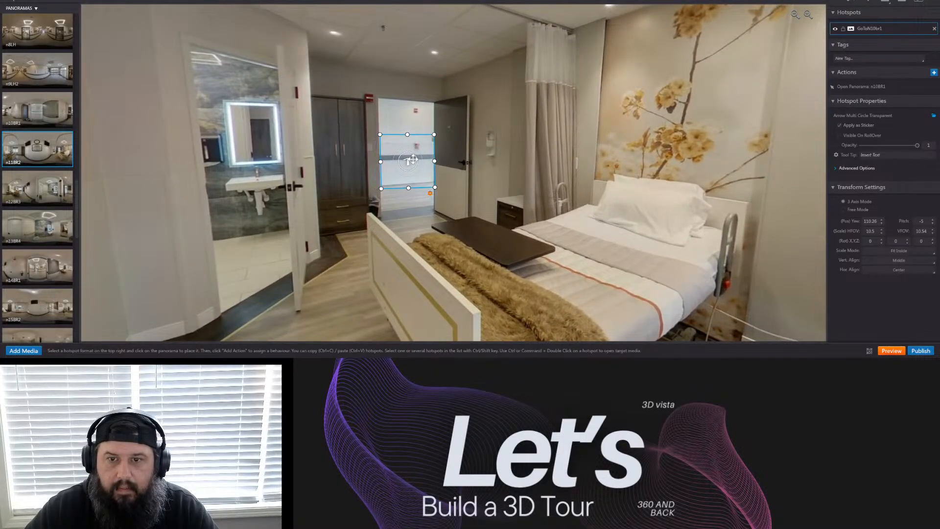
{"action": "left_click", "coordinate": [436, 216]}
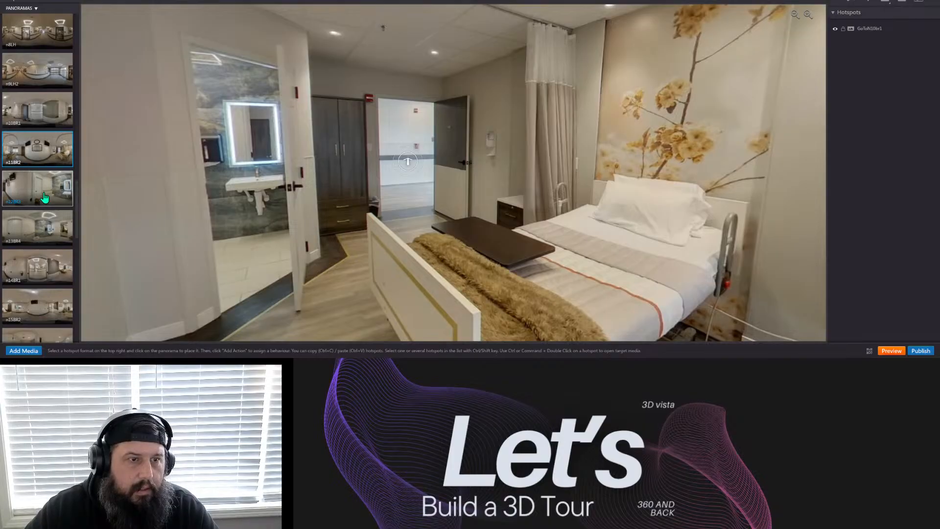
Link n11BR2 to n12BR3 with a black door hotspot in the bathroom doorway, placing the return hotspot at the bedroom's far end.
{"action": "left_click_drag", "start_coordinate": [45, 195], "coordinate": [265, 174]}
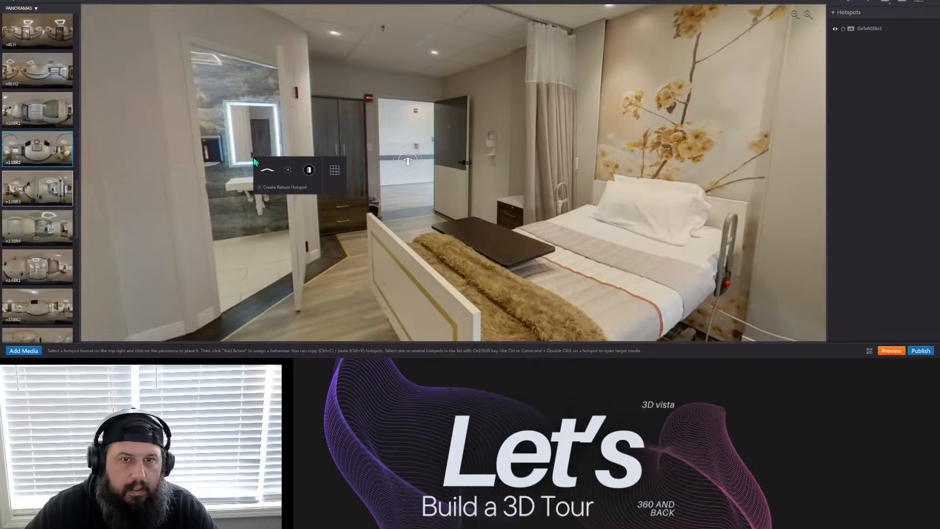
{"action": "left_click", "coordinate": [304, 172]}
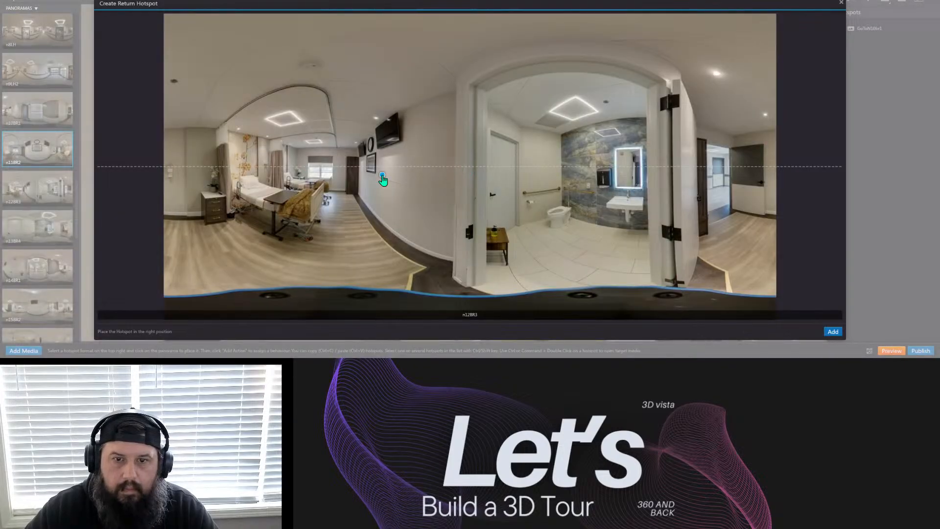
{"action": "left_click", "coordinate": [337, 170]}
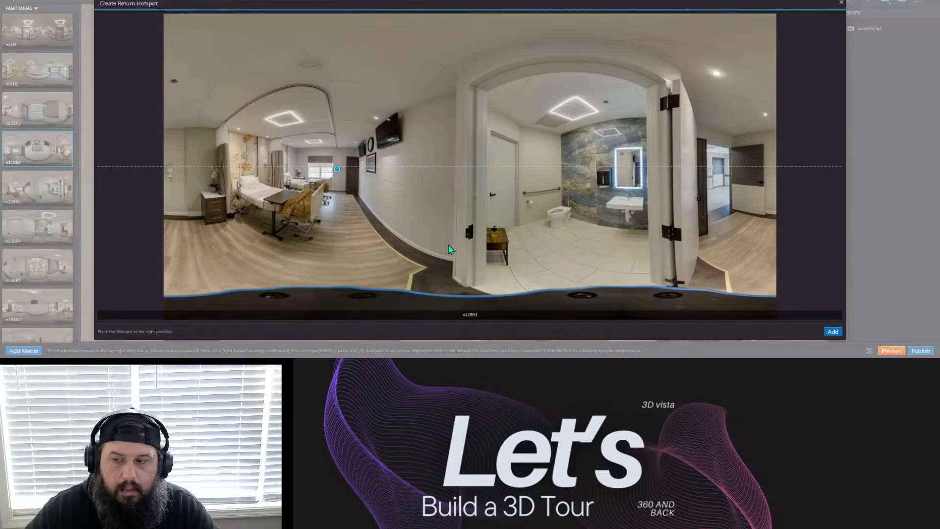
{"action": "left_click", "coordinate": [833, 332]}
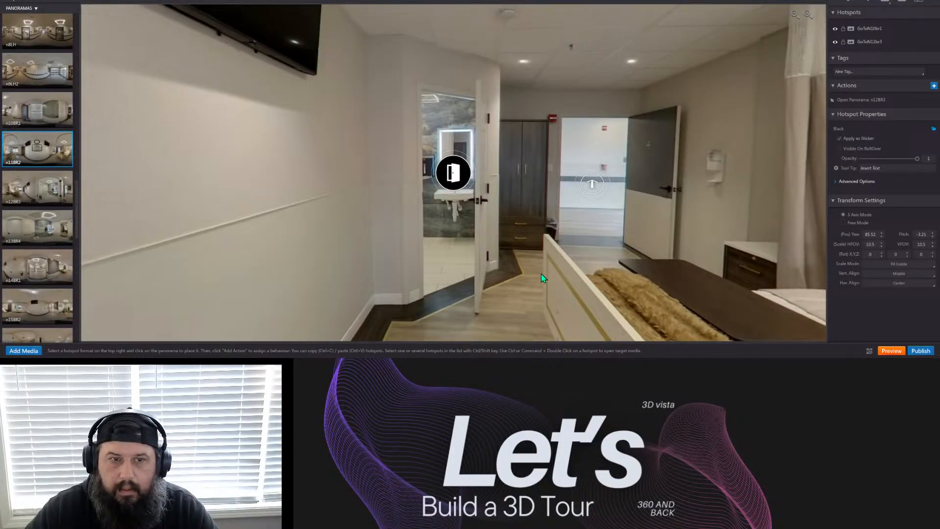
Change the n12BR3 hotspot leading back to n11BR2 from the black door to the Arrow Multi Circle style.
{"action": "left_click", "coordinate": [37, 188]}
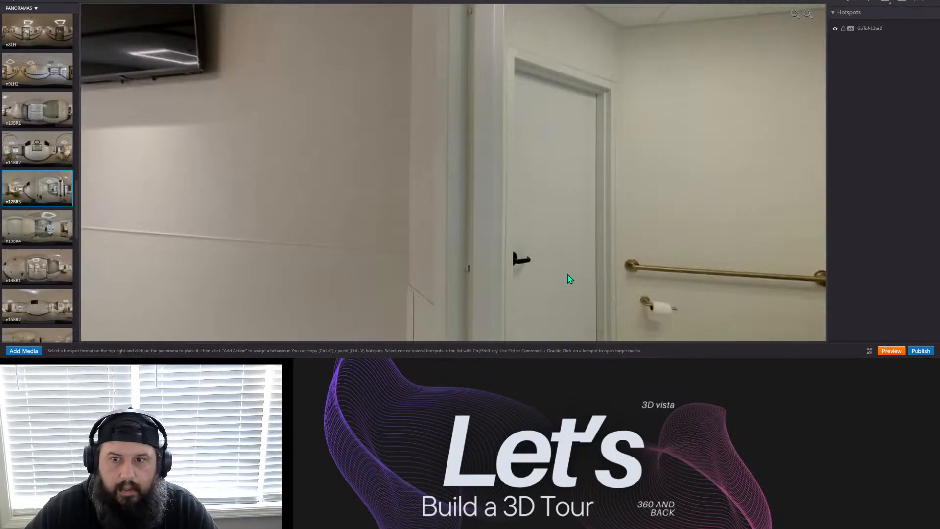
{"action": "left_click_drag", "start_coordinate": [437, 230], "coordinate": [409, 190]}
{"action": "left_click_drag", "start_coordinate": [648, 212], "coordinate": [413, 184]}
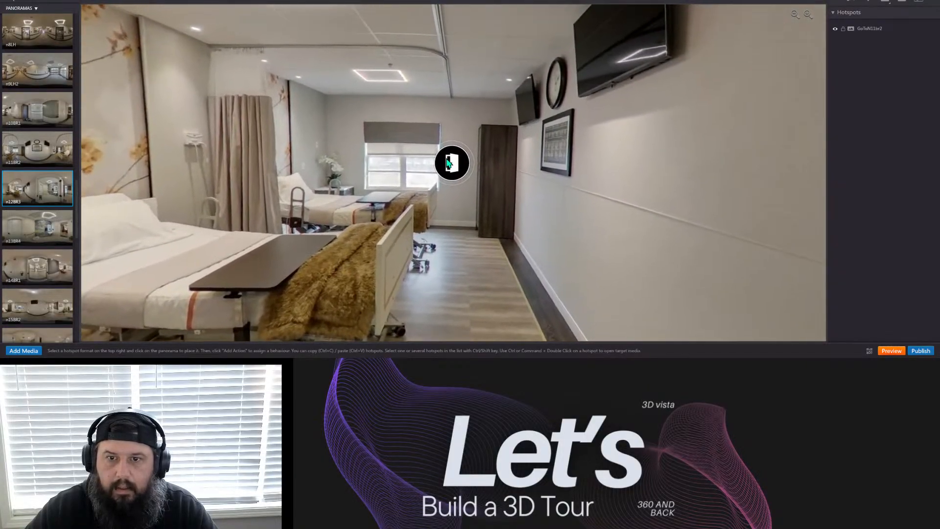
{"action": "left_click", "coordinate": [450, 165]}
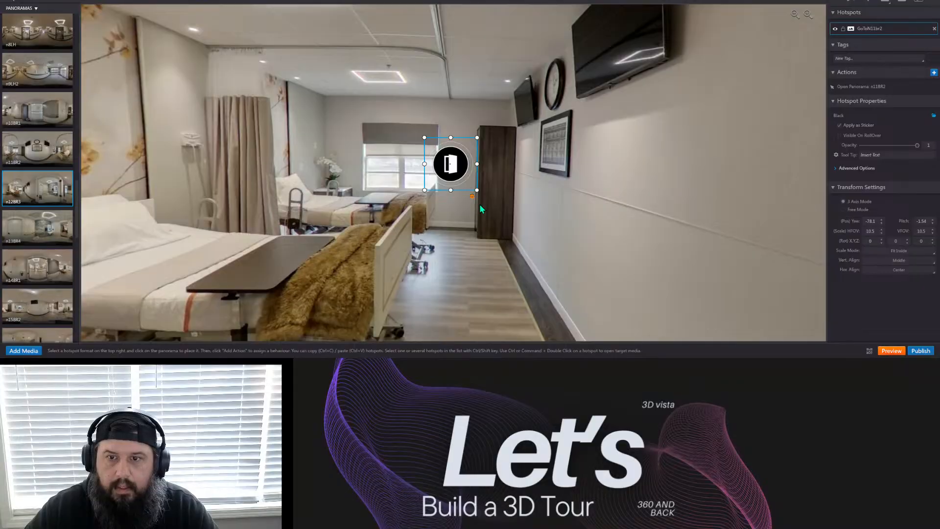
{"action": "double_click", "coordinate": [447, 195]}
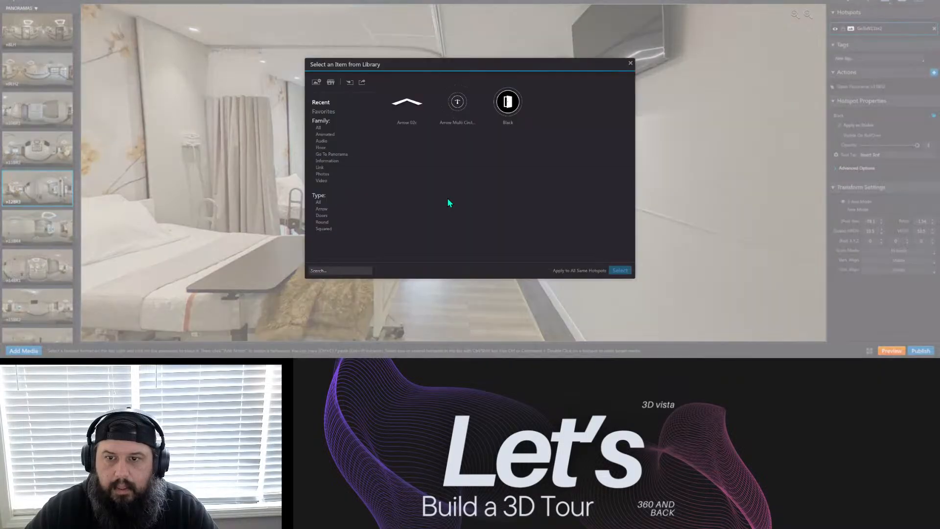
{"action": "left_click", "coordinate": [460, 117]}
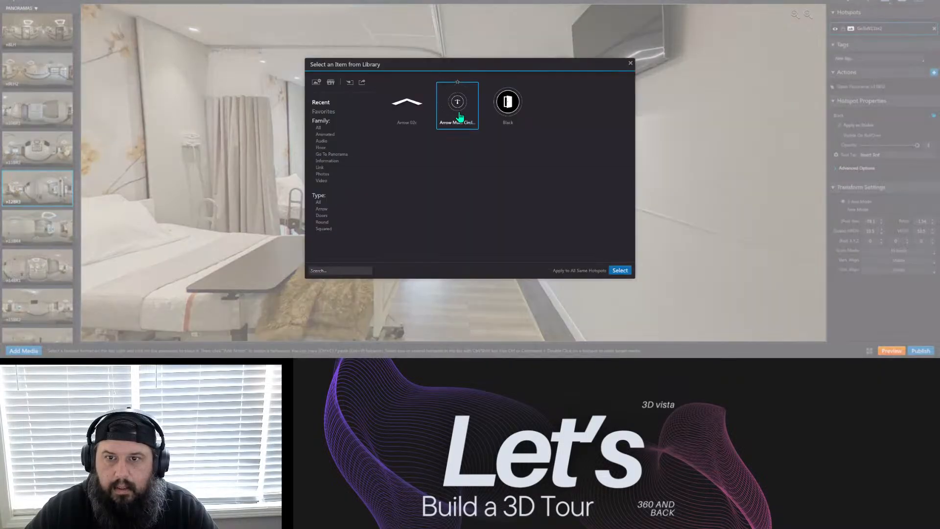
{"action": "left_click", "coordinate": [620, 270]}
Link n12BR3 to n15BR2 with a black door hotspot in the open room doorway, placing the return hotspot on the wall above n15BR2's bed.
{"action": "left_click_drag", "start_coordinate": [619, 273], "coordinate": [553, 235]}
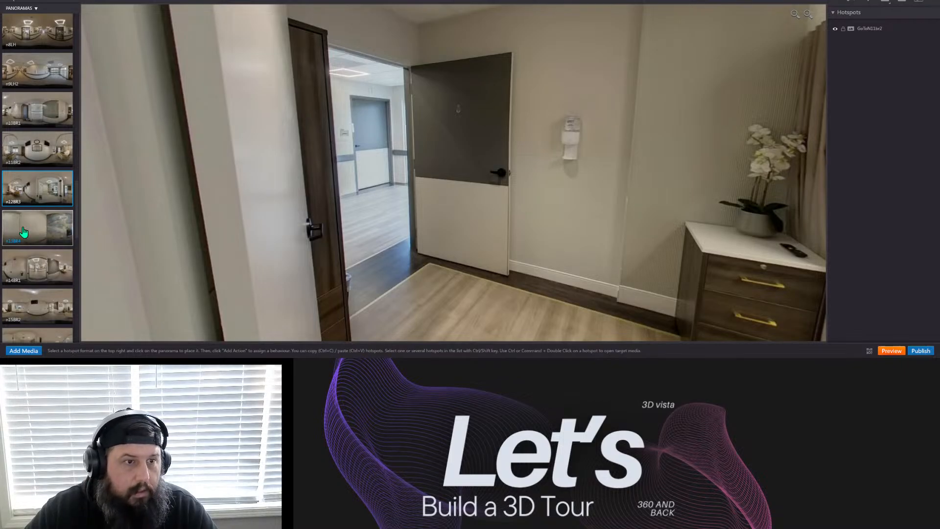
{"action": "scroll", "coordinate": [24, 232], "scroll_direction": "down", "scroll_amount": 5}
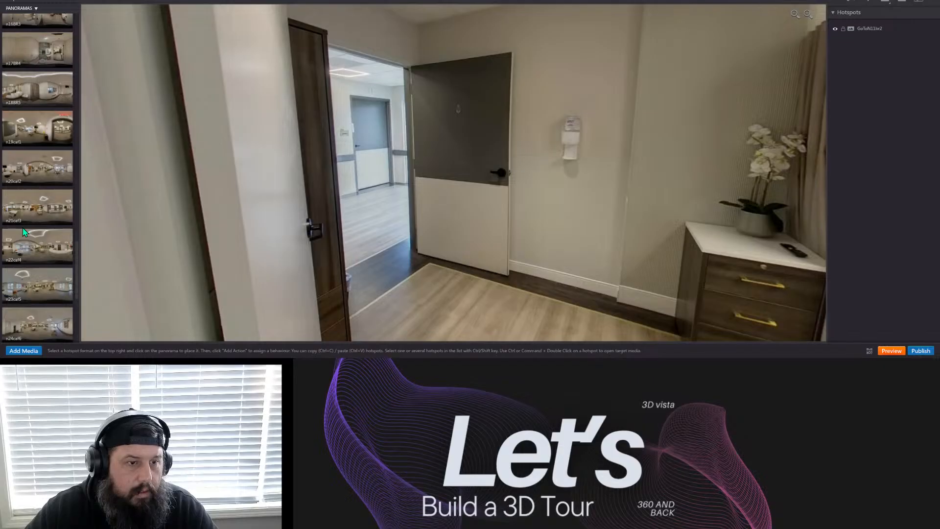
{"action": "scroll", "coordinate": [24, 232], "scroll_direction": "down", "scroll_amount": 1}
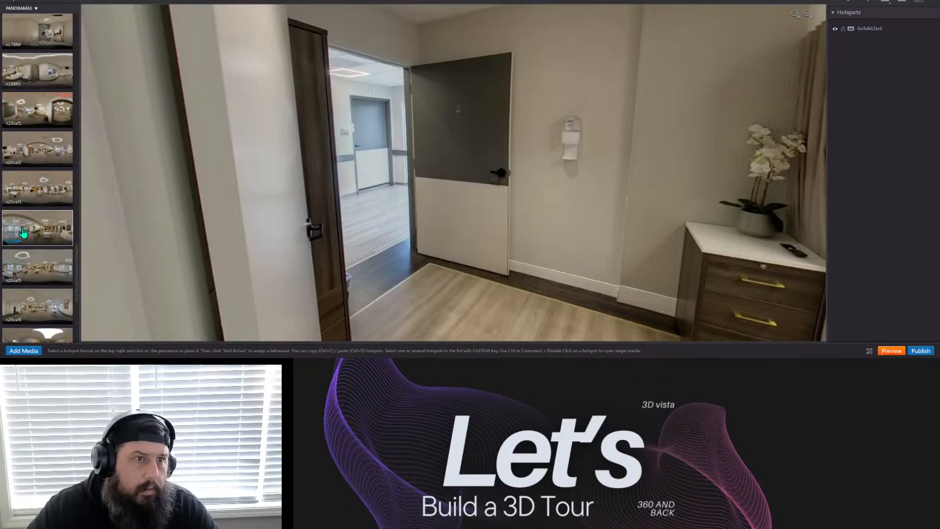
{"action": "scroll", "coordinate": [23, 231], "scroll_direction": "up", "scroll_amount": 3}
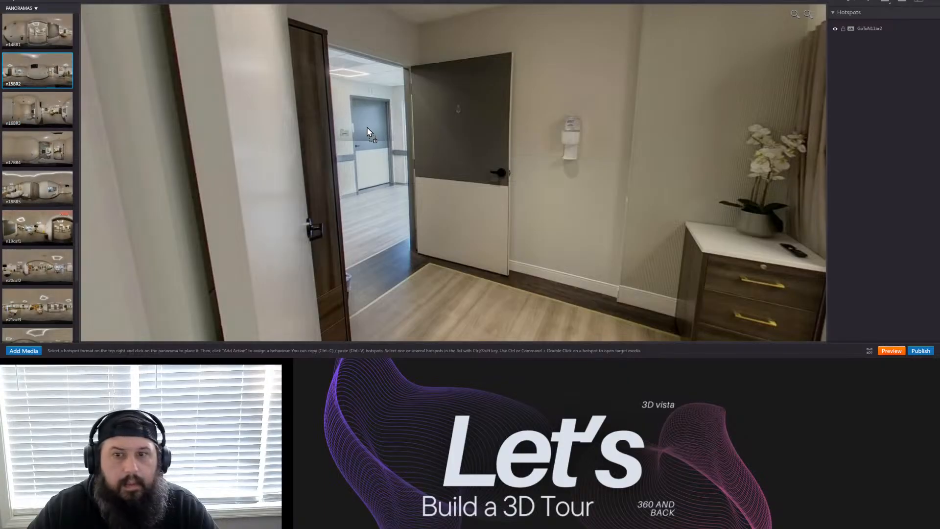
{"action": "left_click_drag", "start_coordinate": [387, 140], "coordinate": [387, 140]}
{"action": "left_click", "coordinate": [445, 153]}
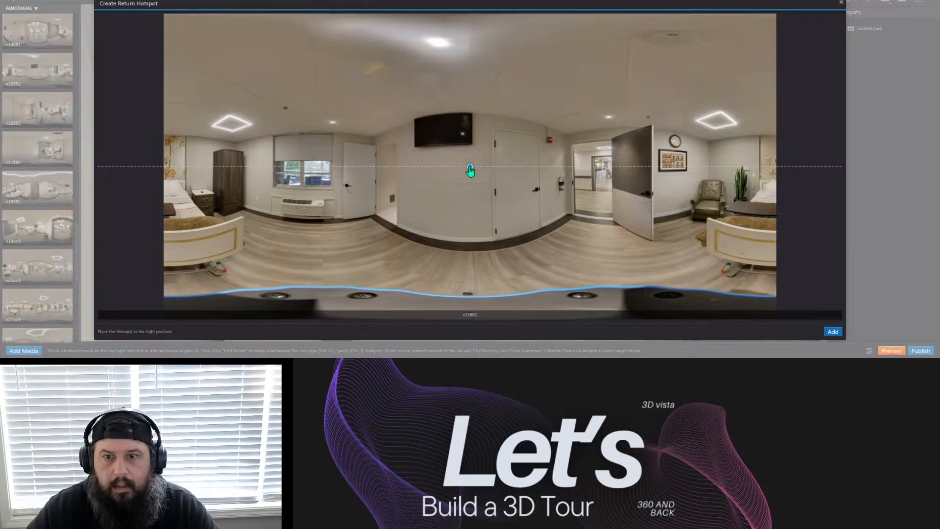
{"action": "left_click_drag", "start_coordinate": [470, 171], "coordinate": [776, 169]}
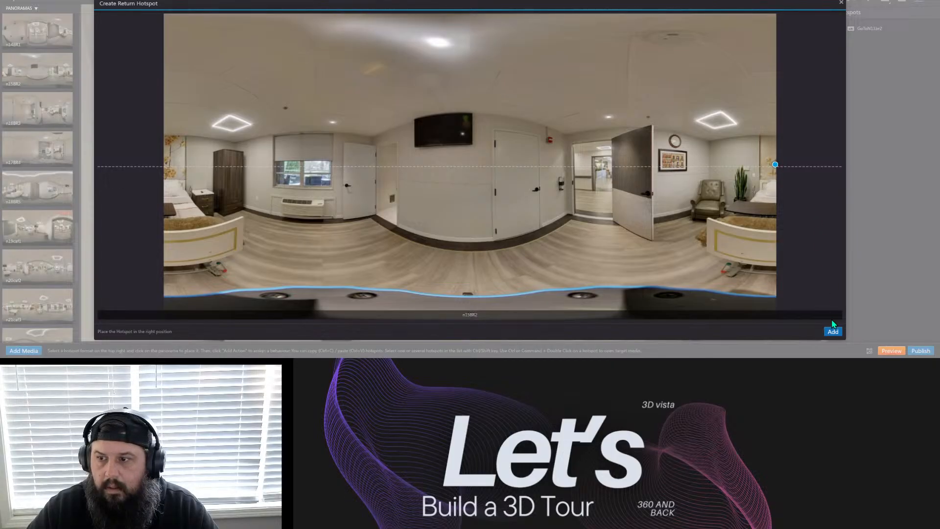
{"action": "left_click", "coordinate": [832, 331]}
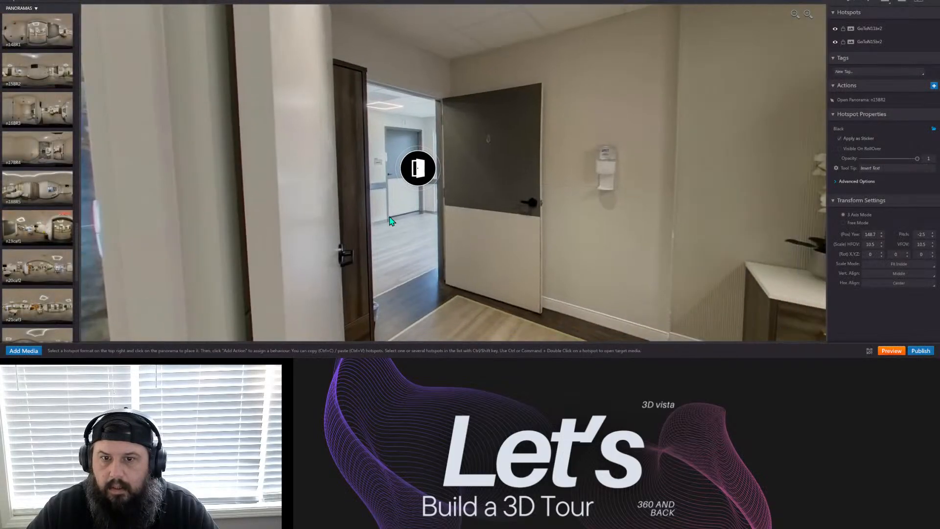
Delete the return hotspot to n12BR3 from the wall beside the bed in n15BR2.
{"action": "left_click_drag", "start_coordinate": [391, 221], "coordinate": [273, 192]}
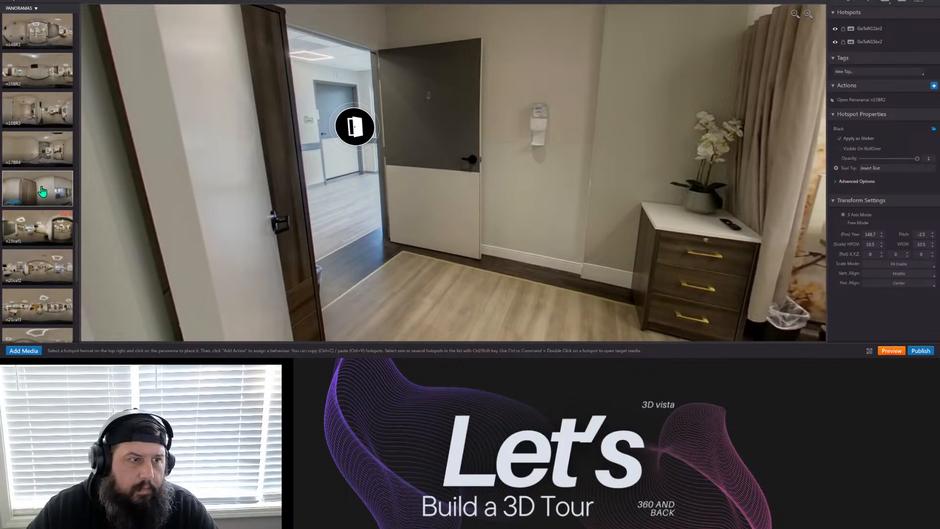
{"action": "scroll", "coordinate": [45, 247], "scroll_direction": "down", "scroll_amount": 2}
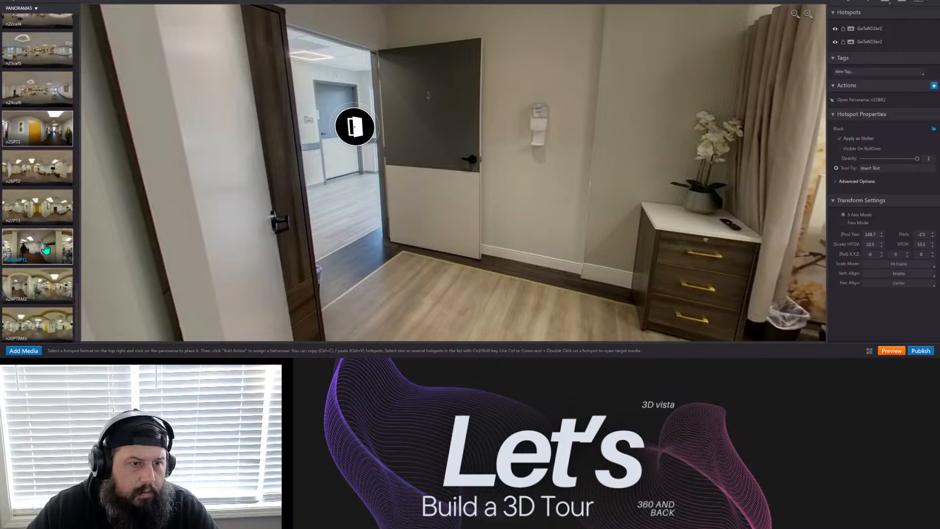
{"action": "scroll", "coordinate": [45, 248], "scroll_direction": "down", "scroll_amount": 1}
{"action": "scroll", "coordinate": [45, 249], "scroll_direction": "up", "scroll_amount": 3}
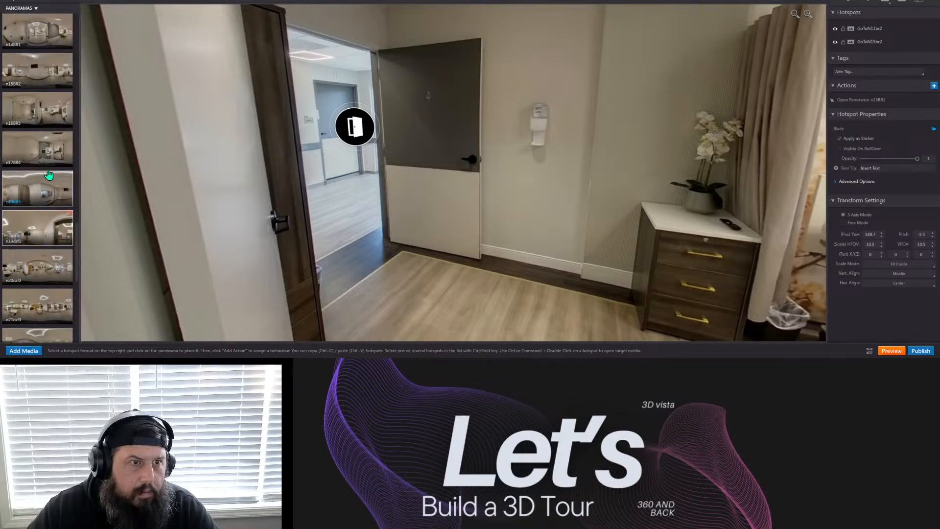
{"action": "left_click", "coordinate": [50, 87]}
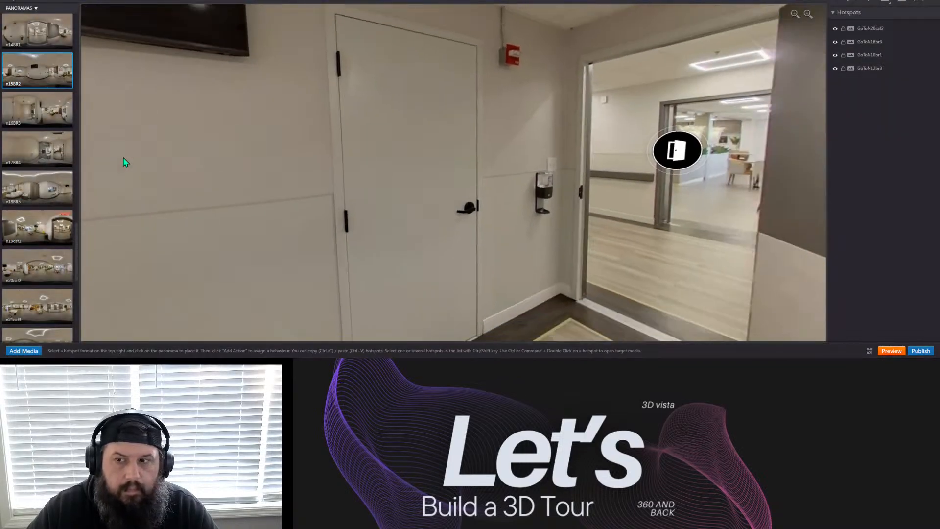
{"action": "left_click_drag", "start_coordinate": [125, 162], "coordinate": [412, 197]}
{"action": "left_click", "coordinate": [414, 143]}
{"action": "left_click_drag", "start_coordinate": [415, 143], "coordinate": [370, 154]}
{"action": "left_click", "coordinate": [423, 126]}
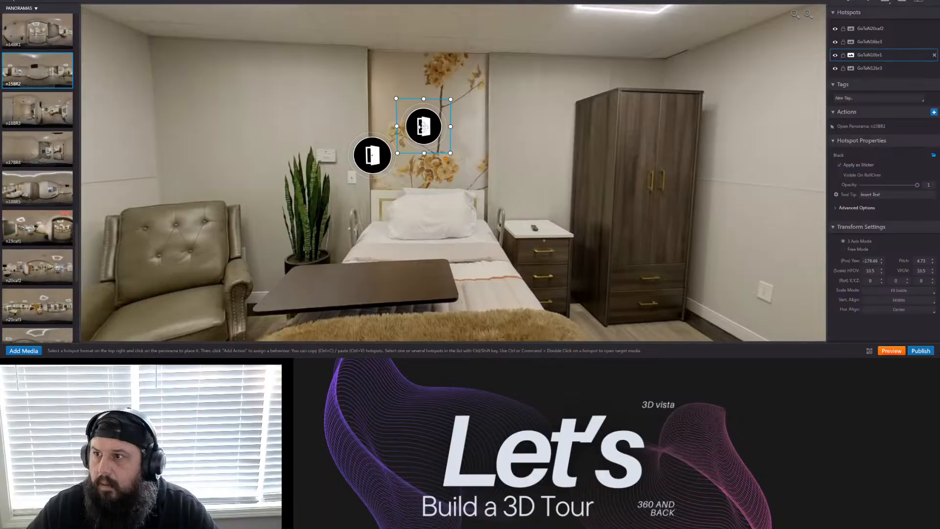
{"action": "left_click", "coordinate": [381, 168]}
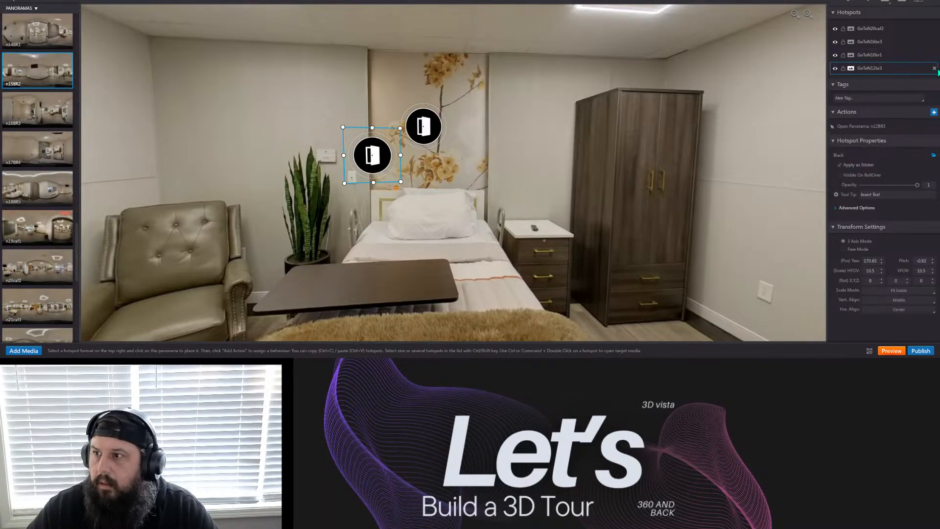
{"action": "left_click", "coordinate": [934, 68]}
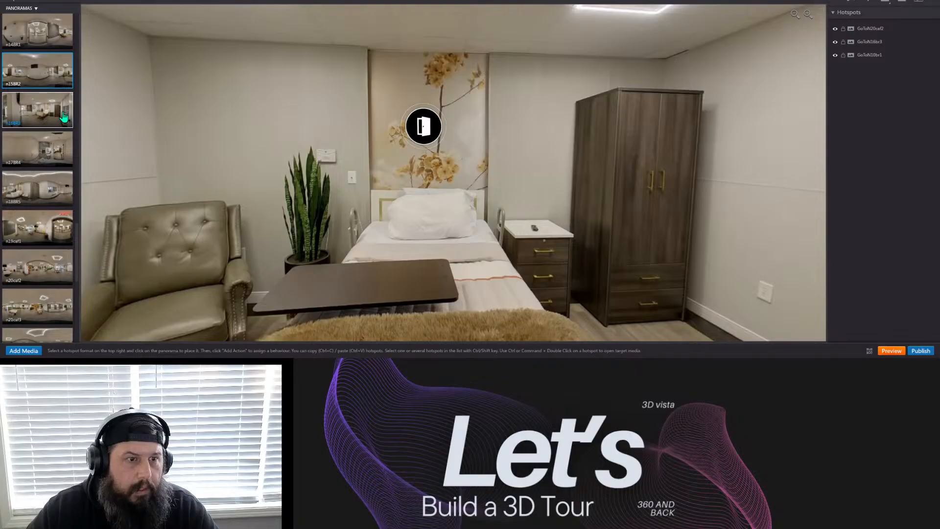
Delete the black door hotspot to n15BR2 from the open doorway in n12BR3.
{"action": "scroll", "coordinate": [63, 116], "scroll_direction": "up", "scroll_amount": 3}
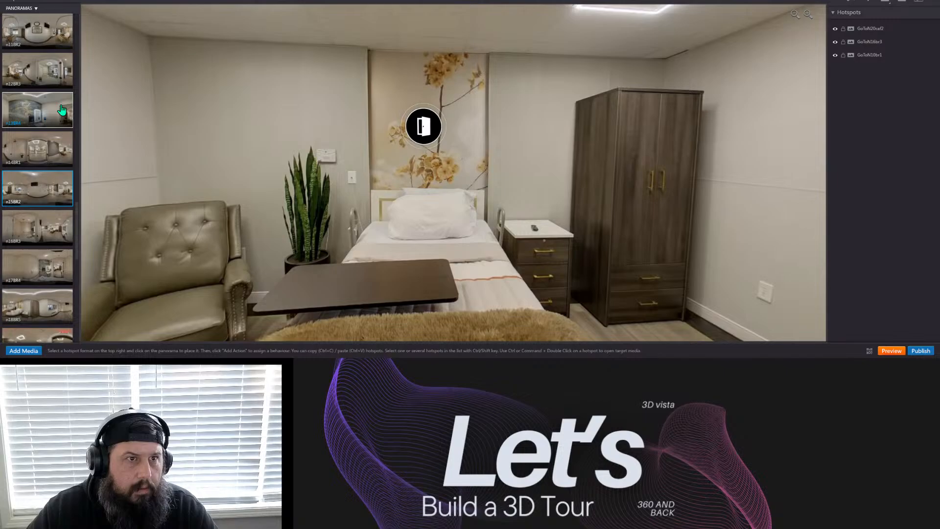
{"action": "left_click", "coordinate": [49, 65]}
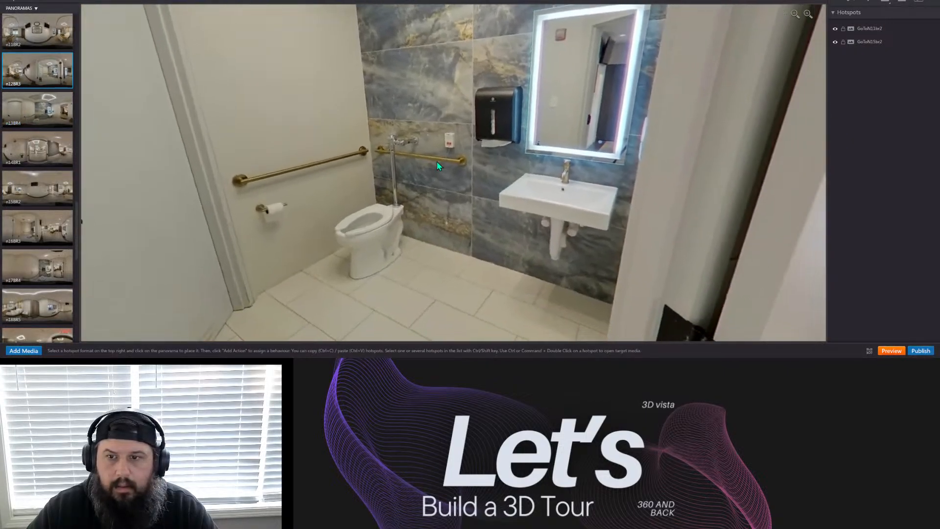
{"action": "left_click_drag", "start_coordinate": [714, 160], "coordinate": [314, 181]}
{"action": "left_click", "coordinate": [396, 108]}
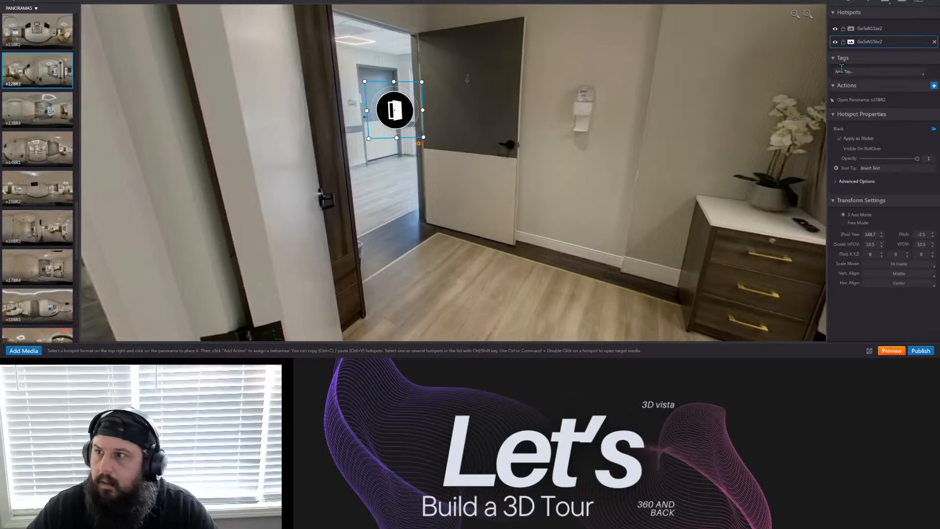
{"action": "left_click", "coordinate": [934, 42]}
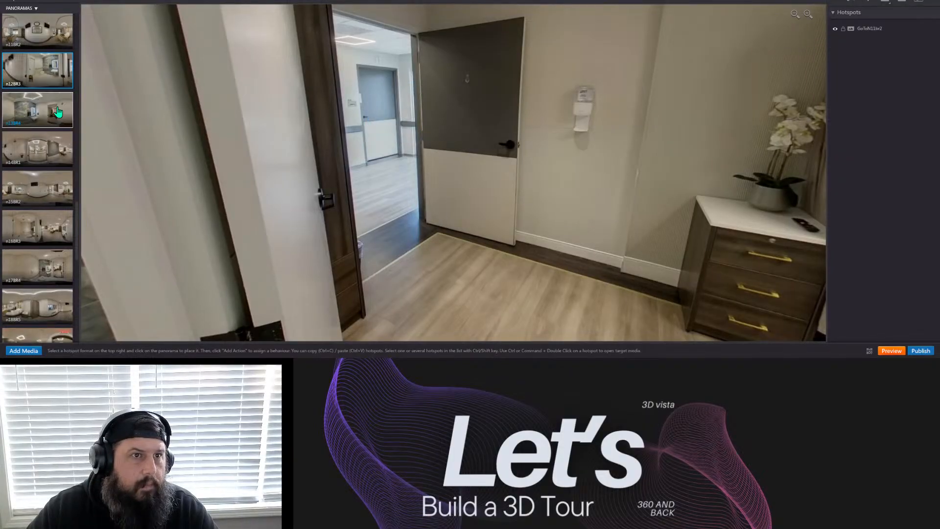
Link n12BR3 to n10BR1 with a white arrow hotspot on the open entrance door, placing the return hotspot on n10BR1's bathroom door.
{"action": "scroll", "coordinate": [58, 102], "scroll_direction": "up", "scroll_amount": 3}
{"action": "left_click_drag", "start_coordinate": [55, 125], "coordinate": [430, 115]}
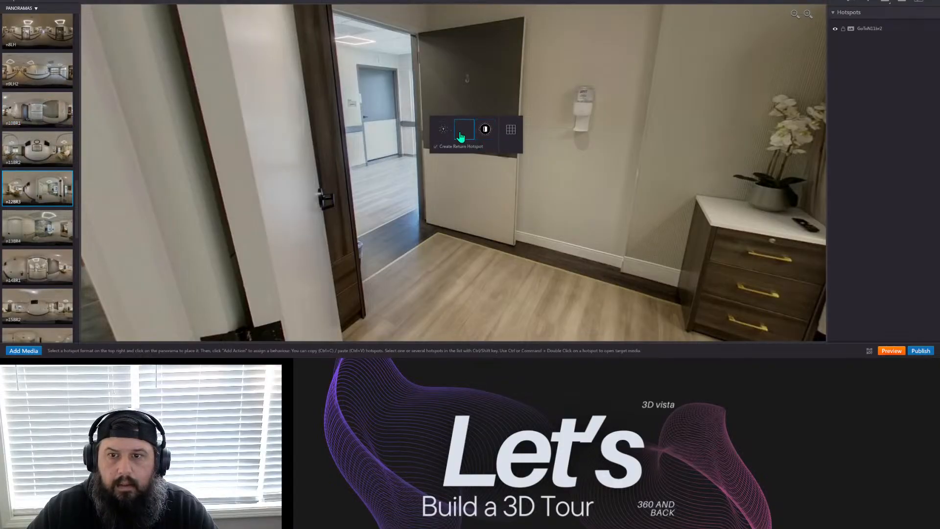
{"action": "left_click", "coordinate": [484, 130]}
{"action": "mouse_move", "coordinate": [464, 172]}
{"action": "left_mouse_down"}
{"action": "mouse_move", "coordinate": [255, 193]}
{"action": "mouse_move", "coordinate": [246, 183]}
{"action": "left_mouse_up"}
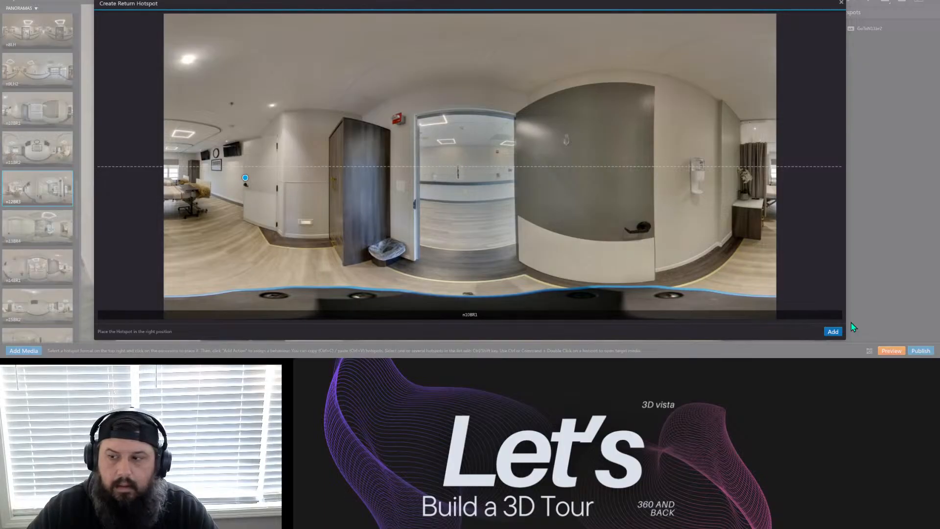
{"action": "left_click", "coordinate": [832, 331]}
Delete the white arrow hotspot to n12BR3 from the bathroom door in n10BR1.
{"action": "left_click_drag", "start_coordinate": [522, 246], "coordinate": [362, 220]}
{"action": "left_click_drag", "start_coordinate": [581, 204], "coordinate": [318, 204]}
{"action": "left_click_drag", "start_coordinate": [612, 201], "coordinate": [193, 193]}
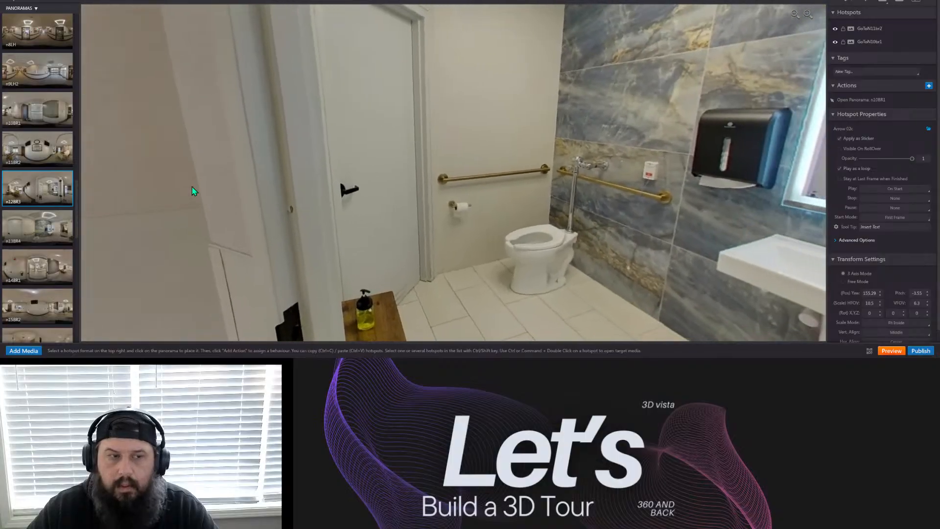
{"action": "left_click", "coordinate": [59, 108]}
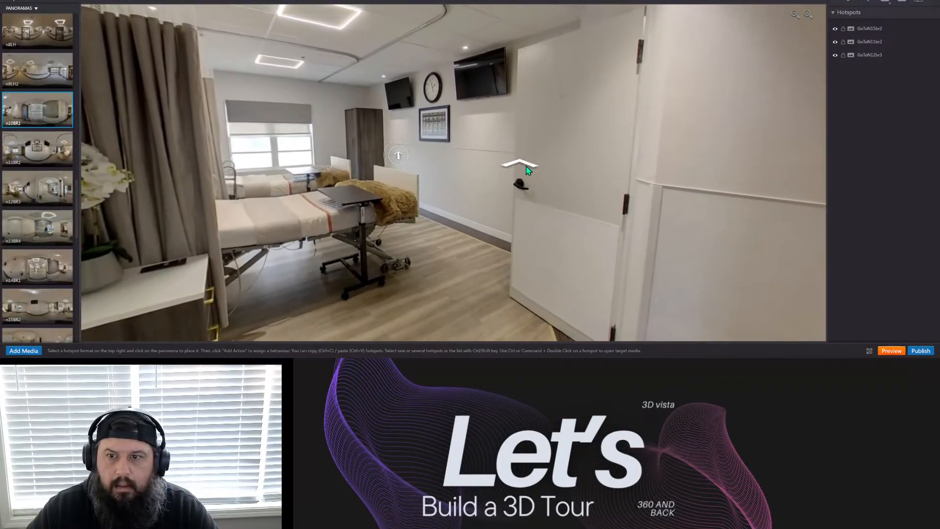
{"action": "left_click", "coordinate": [523, 167]}
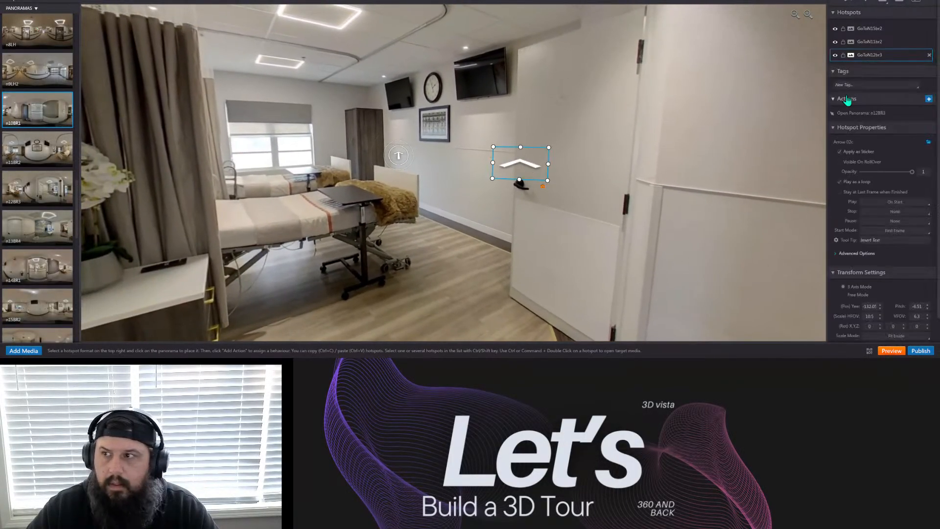
{"action": "left_click", "coordinate": [929, 55]}
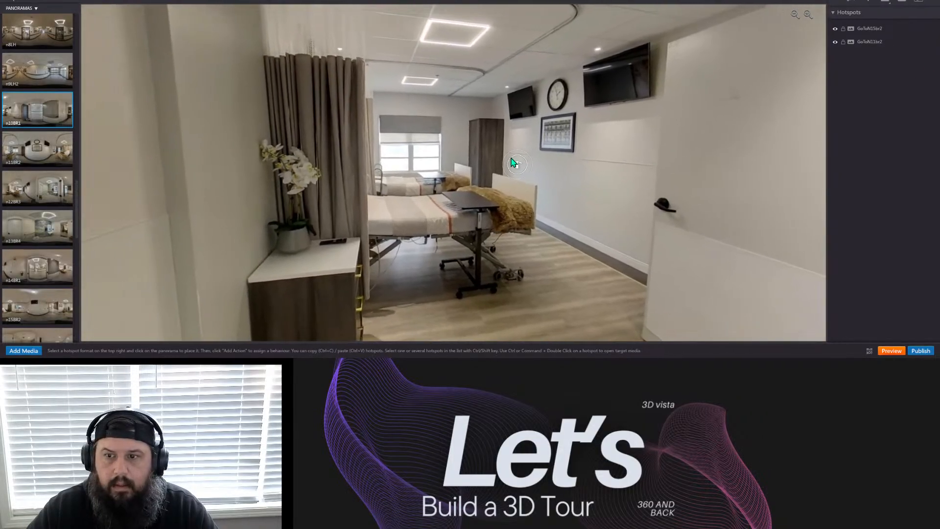
{"action": "left_click_drag", "start_coordinate": [725, 196], "coordinate": [616, 172]}
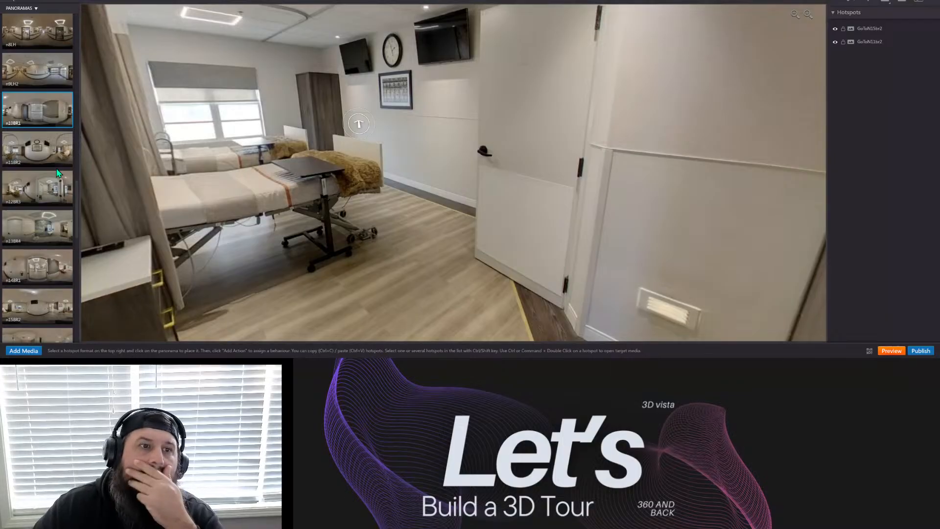
Review the therapy room panoramas from n30PTRM3 back to n25PT1, checking which navigation hotspots each one has.
{"action": "scroll", "coordinate": [57, 174], "scroll_direction": "up", "scroll_amount": 3}
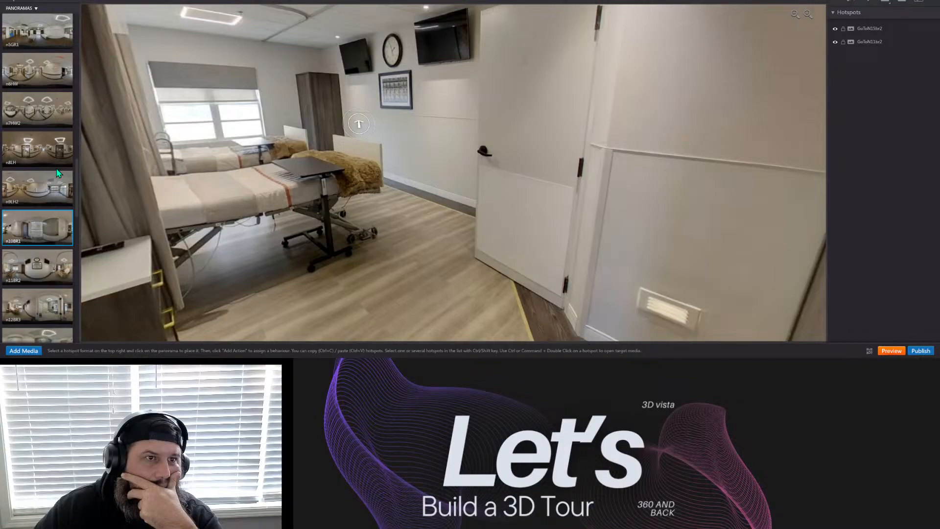
{"action": "scroll", "coordinate": [58, 173], "scroll_direction": "up", "scroll_amount": 3}
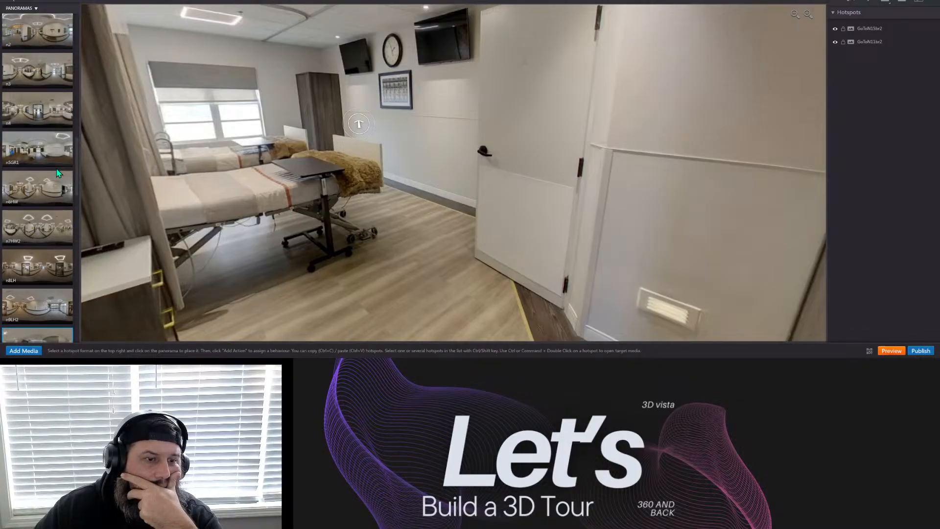
{"action": "scroll", "coordinate": [58, 173], "scroll_direction": "down", "scroll_amount": 20}
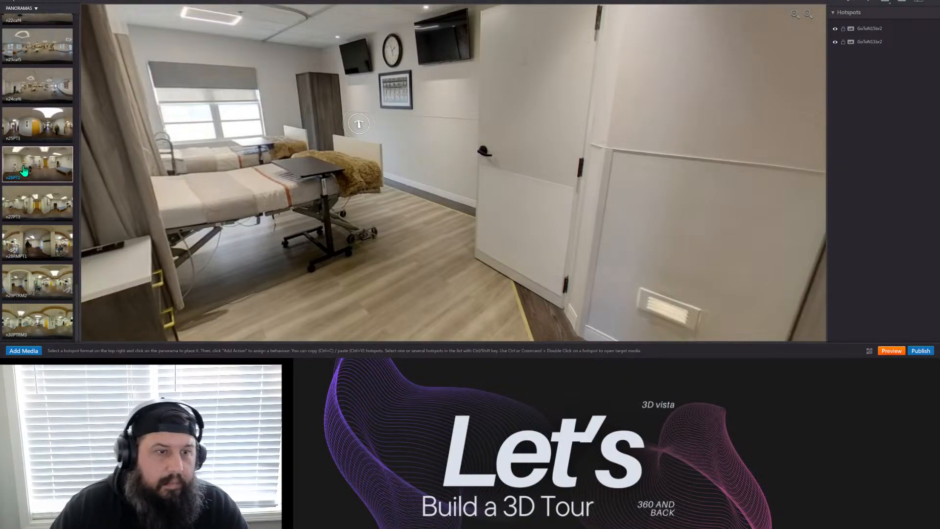
{"action": "left_click", "coordinate": [28, 313]}
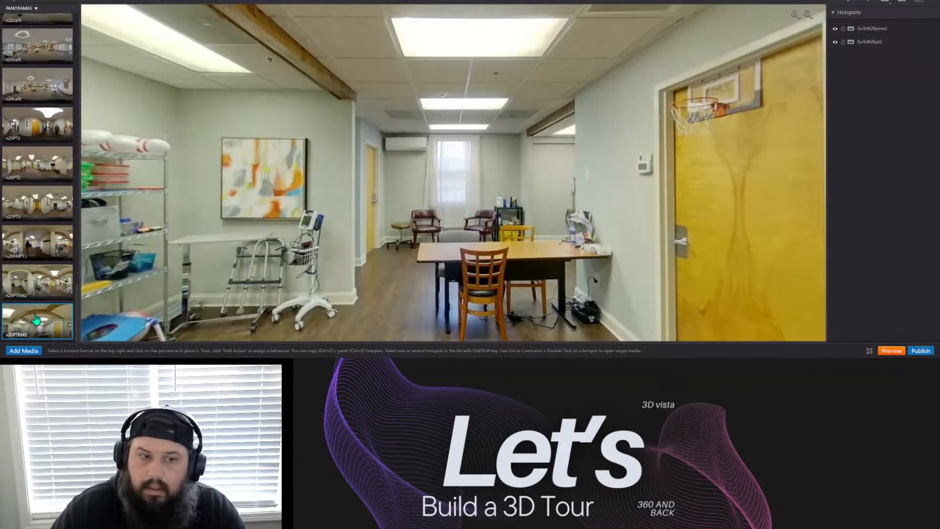
{"action": "left_click", "coordinate": [39, 281]}
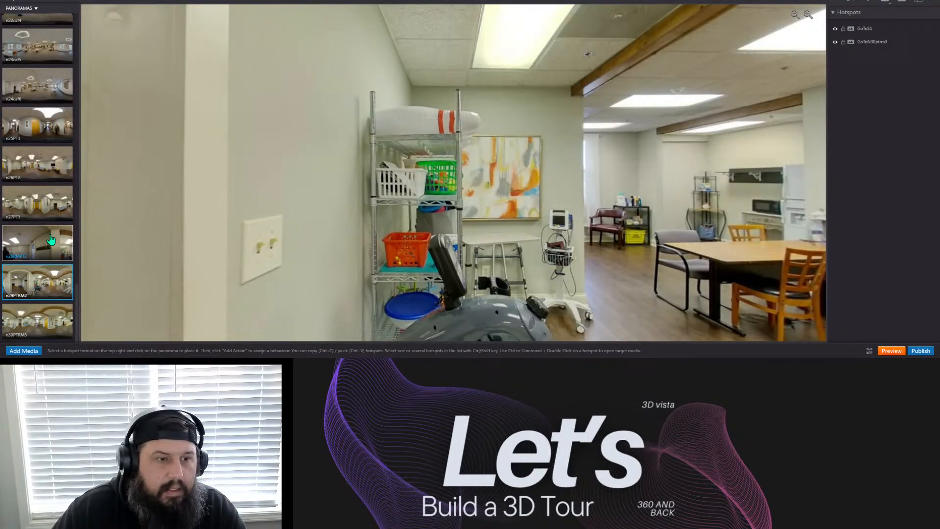
{"action": "left_click", "coordinate": [51, 240]}
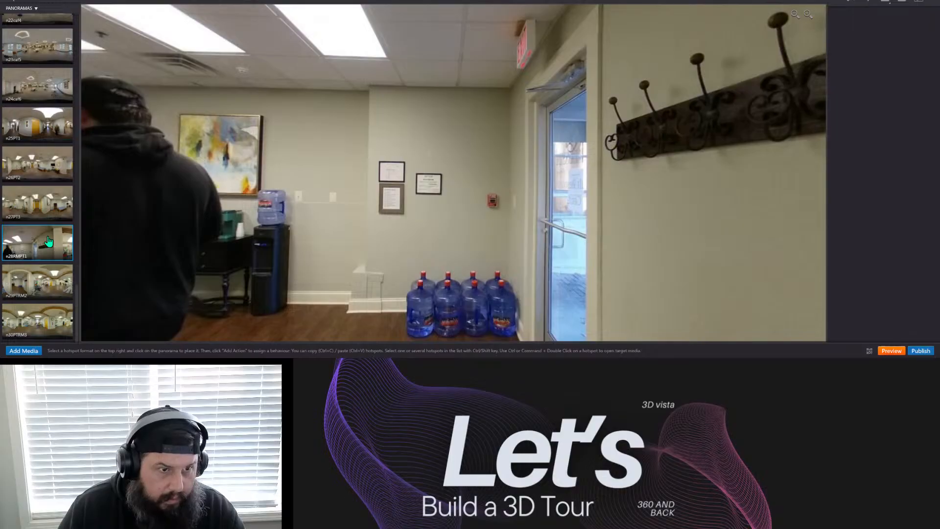
{"action": "left_click", "coordinate": [28, 209]}
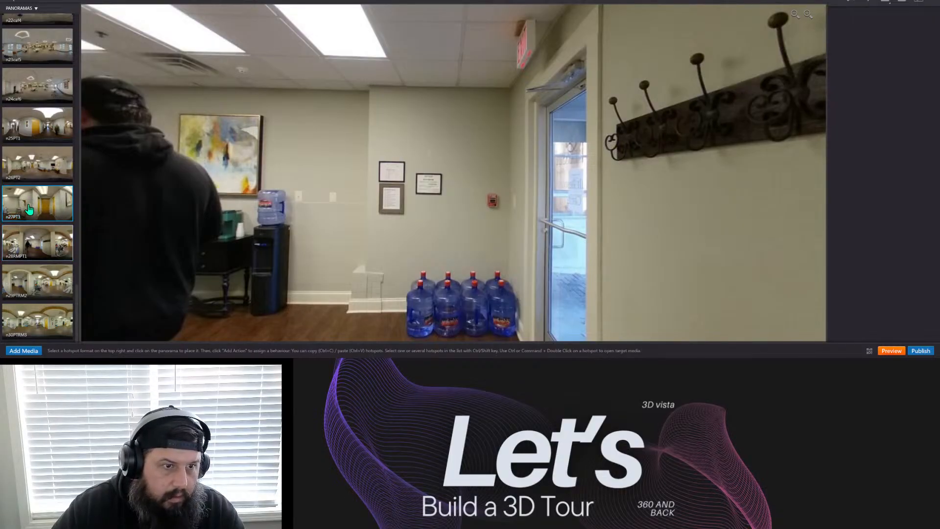
{"action": "left_click", "coordinate": [36, 155]}
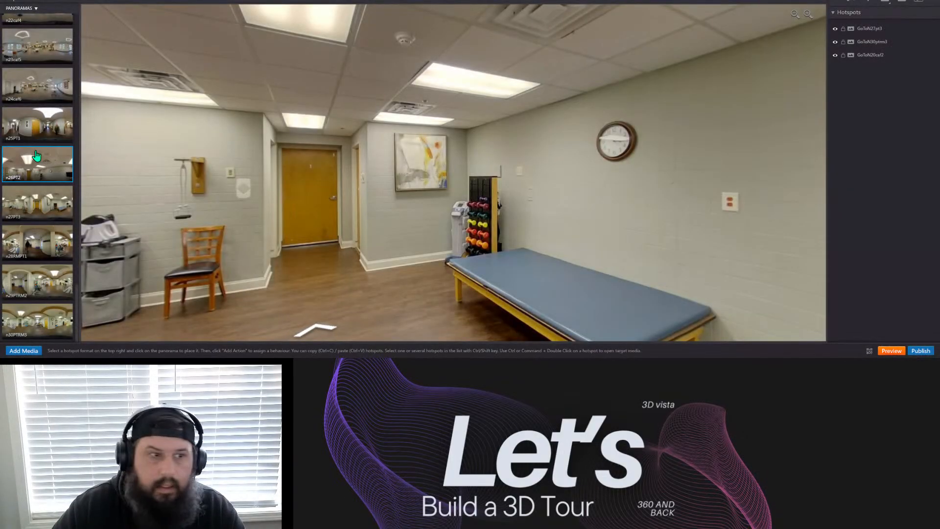
{"action": "left_click", "coordinate": [36, 125]}
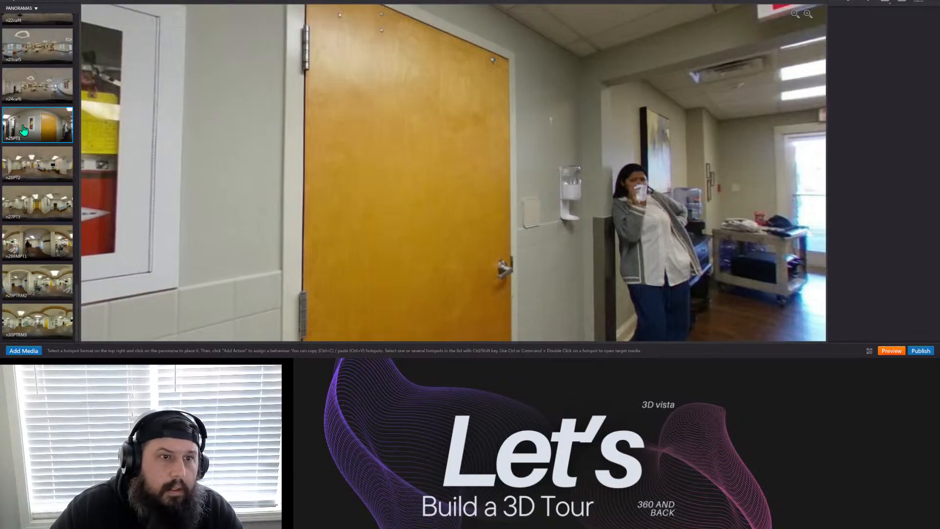
Check the café panoramas from n24caf6 back to n19caf1 for their hotspots, looking around n22caf4, n21caf3 and n19caf1.
{"action": "left_click", "coordinate": [43, 90]}
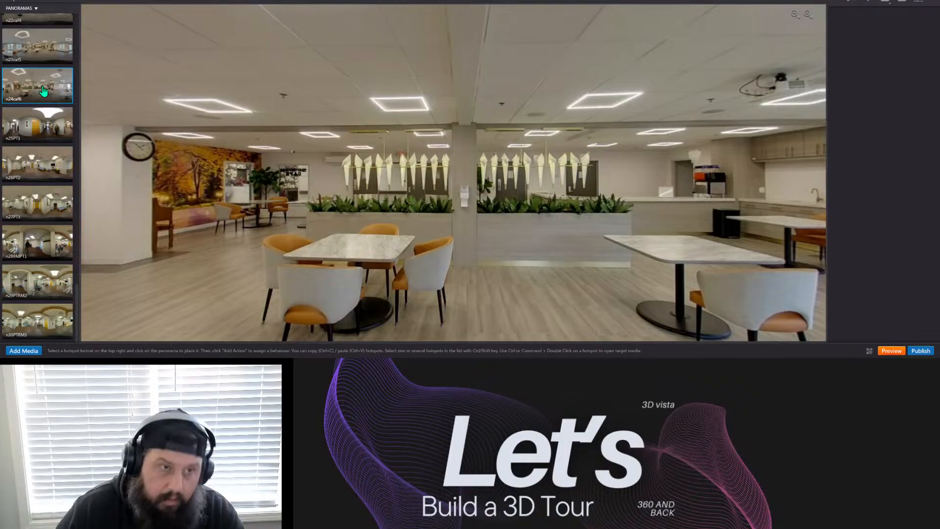
{"action": "left_click", "coordinate": [53, 60]}
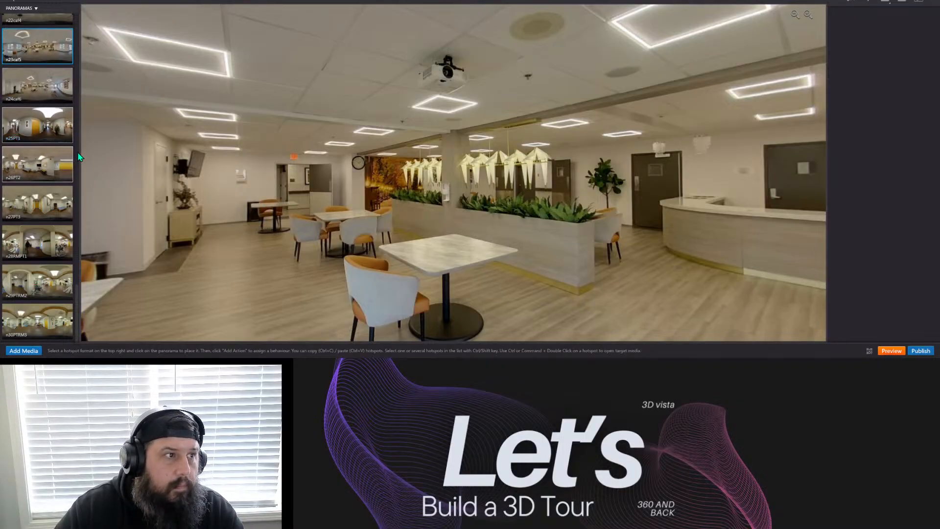
{"action": "scroll", "coordinate": [75, 152], "scroll_direction": "up", "scroll_amount": 3}
{"action": "scroll", "coordinate": [75, 151], "scroll_direction": "up", "scroll_amount": 3}
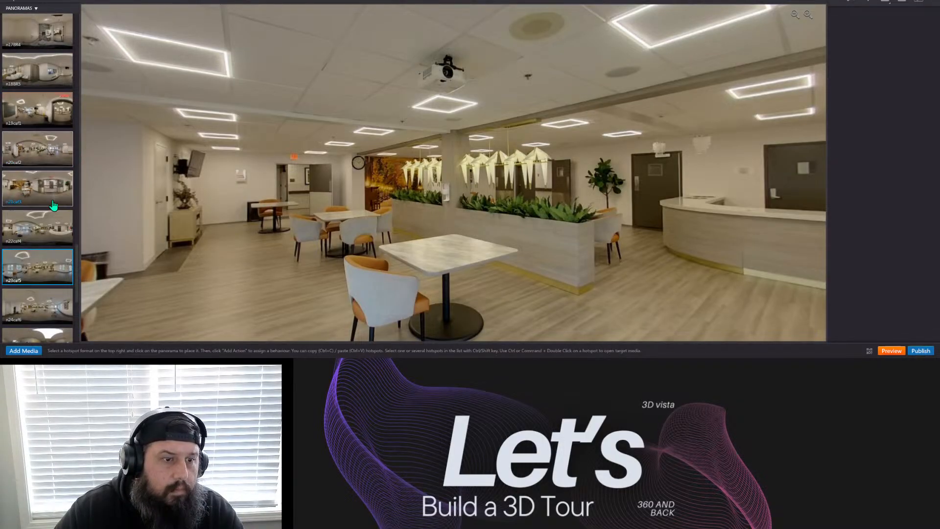
{"action": "left_click", "coordinate": [53, 228]}
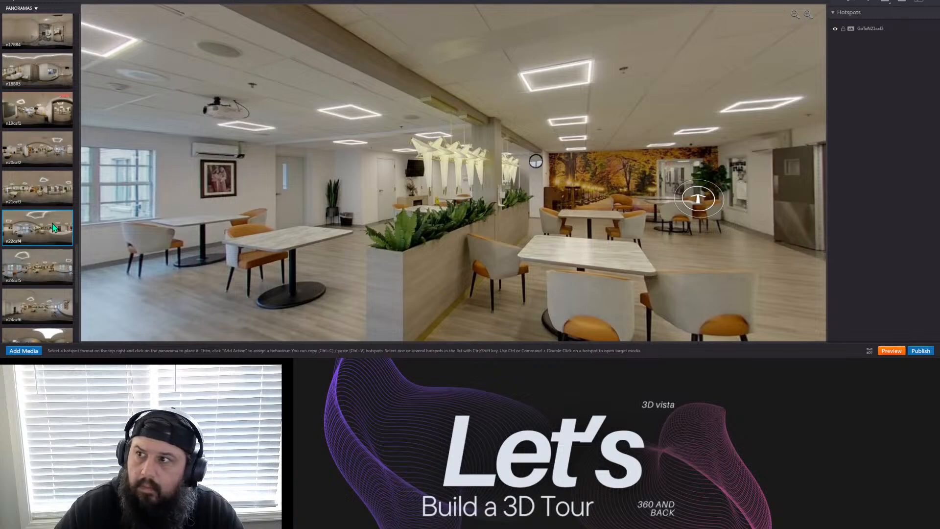
{"action": "left_click_drag", "start_coordinate": [489, 297], "coordinate": [243, 215]}
{"action": "left_click", "coordinate": [51, 193]}
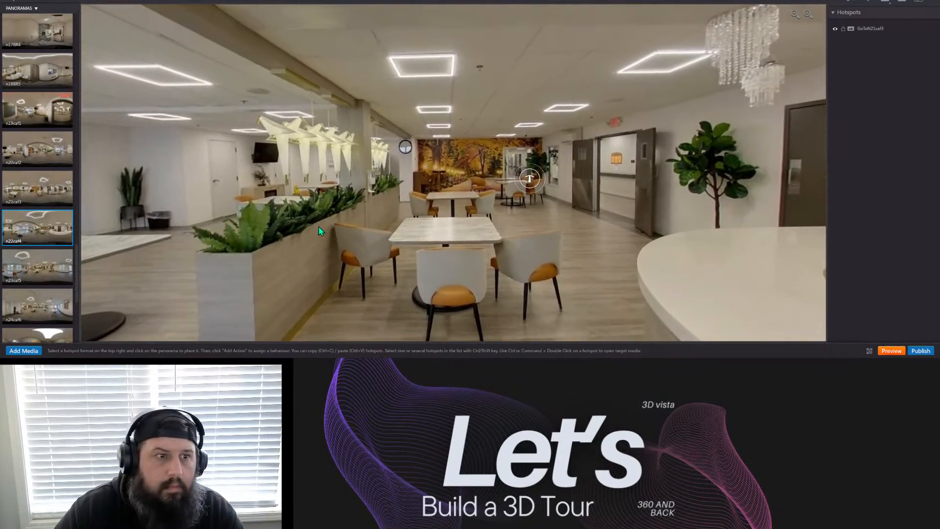
{"action": "left_click_drag", "start_coordinate": [451, 240], "coordinate": [71, 223]}
{"action": "left_click_drag", "start_coordinate": [563, 216], "coordinate": [289, 214]}
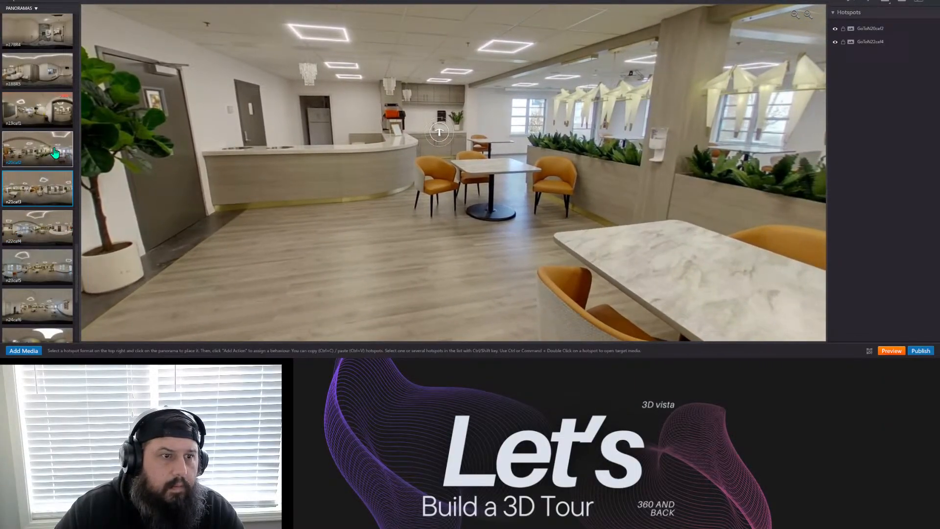
{"action": "left_click", "coordinate": [55, 153]}
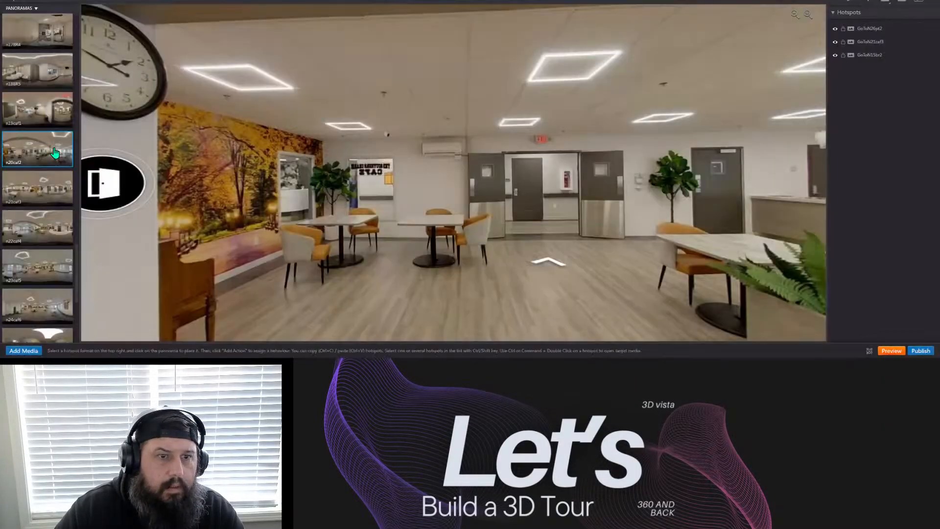
{"action": "left_click", "coordinate": [54, 116]}
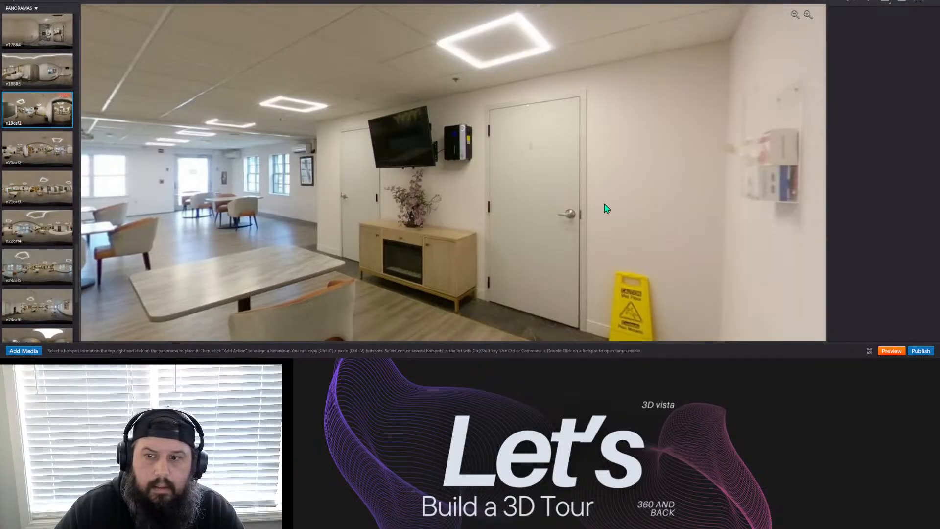
{"action": "left_click_drag", "start_coordinate": [606, 208], "coordinate": [332, 153]}
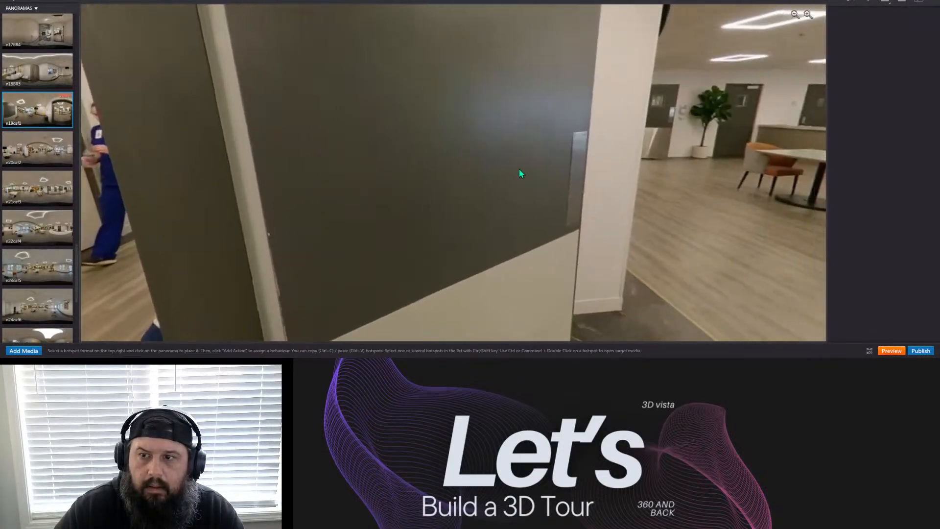
{"action": "left_click_drag", "start_coordinate": [521, 174], "coordinate": [281, 186]}
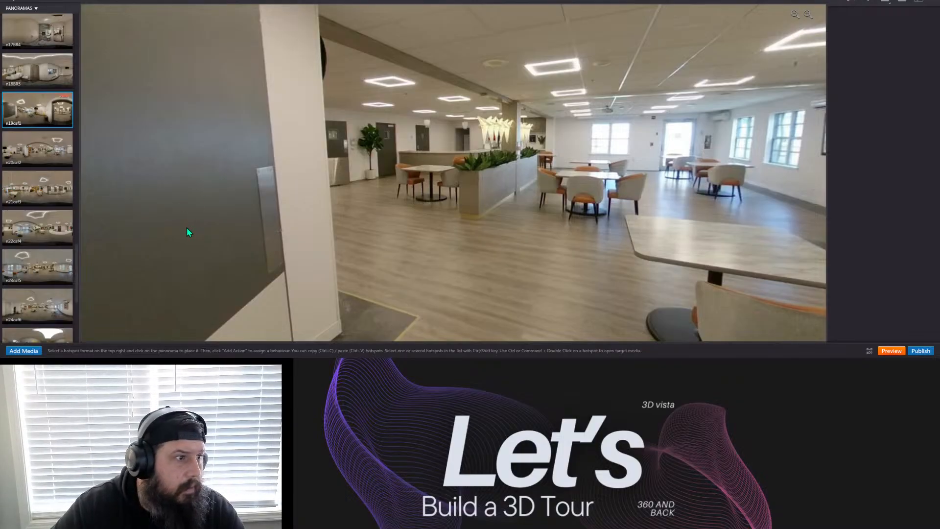
Inspect the bedroom suite panoramas from n18BR5 back to n14BR1 for hotspots, looking around n18BR5 and n14BR1.
{"action": "scroll", "coordinate": [66, 212], "scroll_direction": "up", "scroll_amount": 3}
{"action": "left_click", "coordinate": [55, 187]}
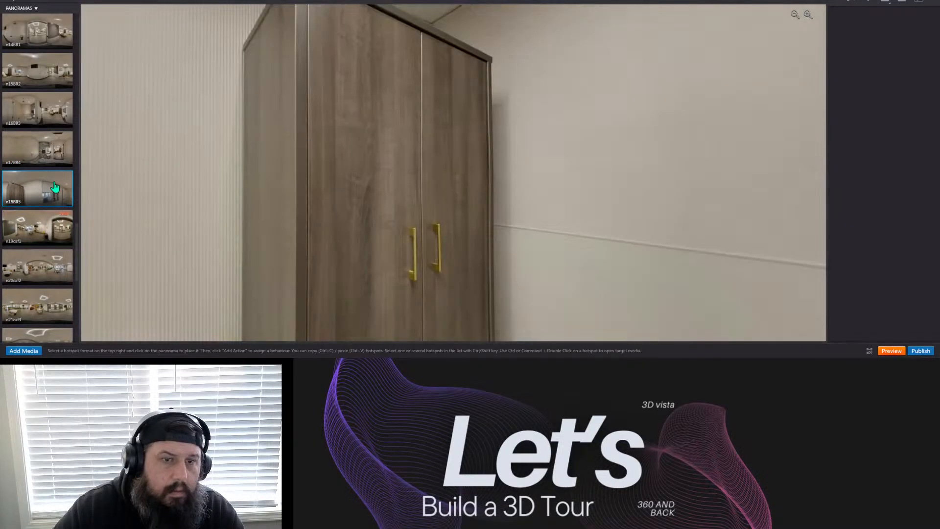
{"action": "left_click_drag", "start_coordinate": [520, 216], "coordinate": [106, 178]}
{"action": "left_click_drag", "start_coordinate": [553, 192], "coordinate": [181, 195]}
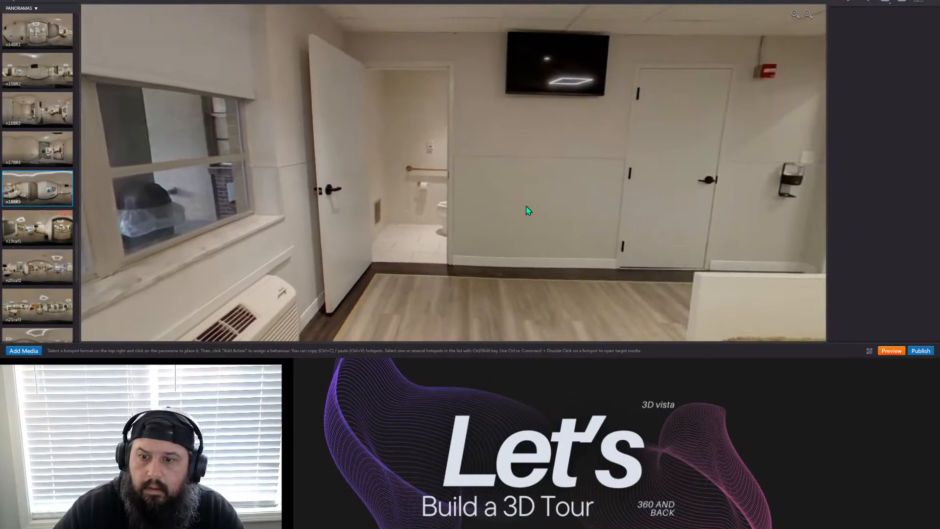
{"action": "left_click_drag", "start_coordinate": [517, 211], "coordinate": [126, 212]}
{"action": "left_click_drag", "start_coordinate": [469, 208], "coordinate": [254, 223]}
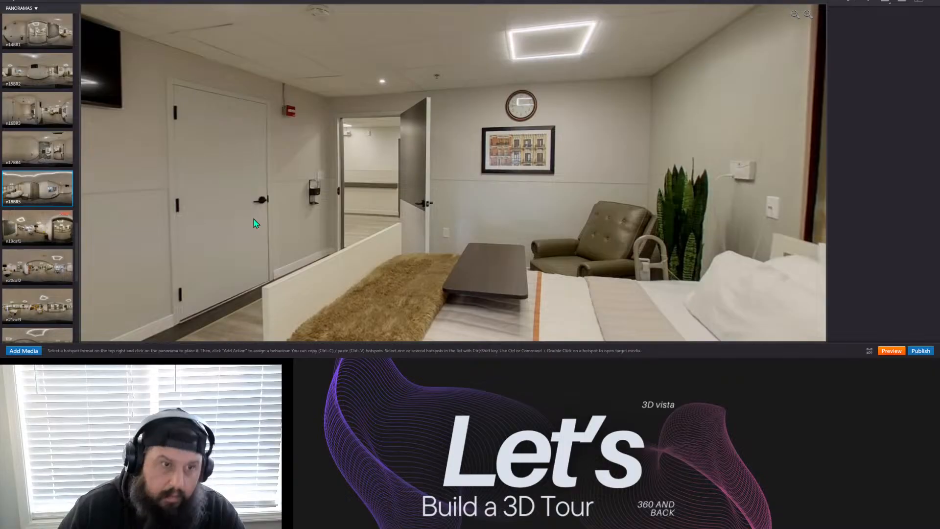
{"action": "left_click", "coordinate": [44, 161]}
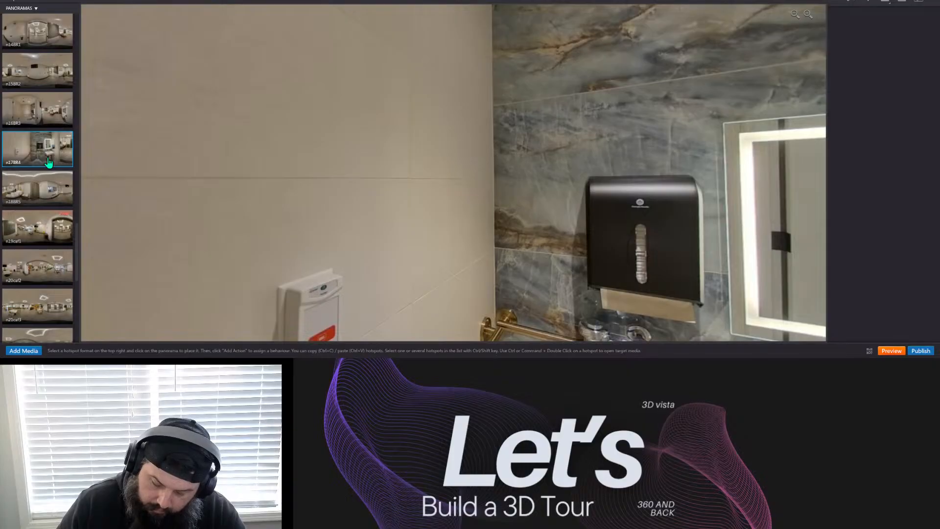
{"action": "left_click", "coordinate": [45, 114]}
{"action": "left_click", "coordinate": [48, 78]}
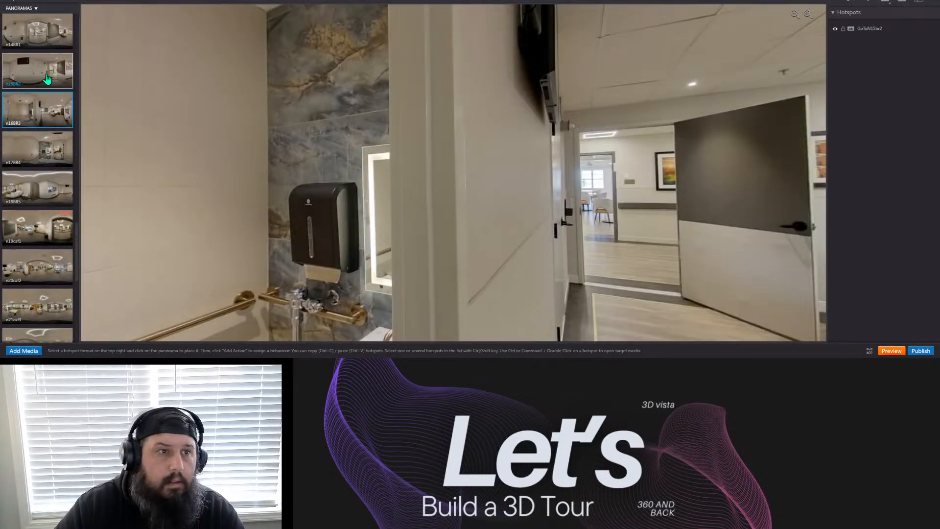
{"action": "scroll", "coordinate": [48, 78], "scroll_direction": "up", "scroll_amount": 3}
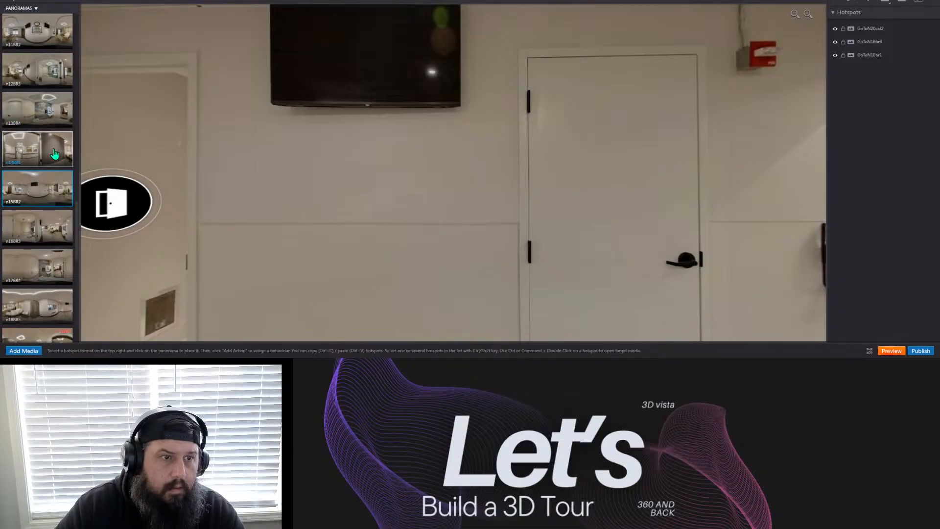
{"action": "left_click", "coordinate": [54, 154]}
{"action": "left_click_drag", "start_coordinate": [556, 189], "coordinate": [218, 168]}
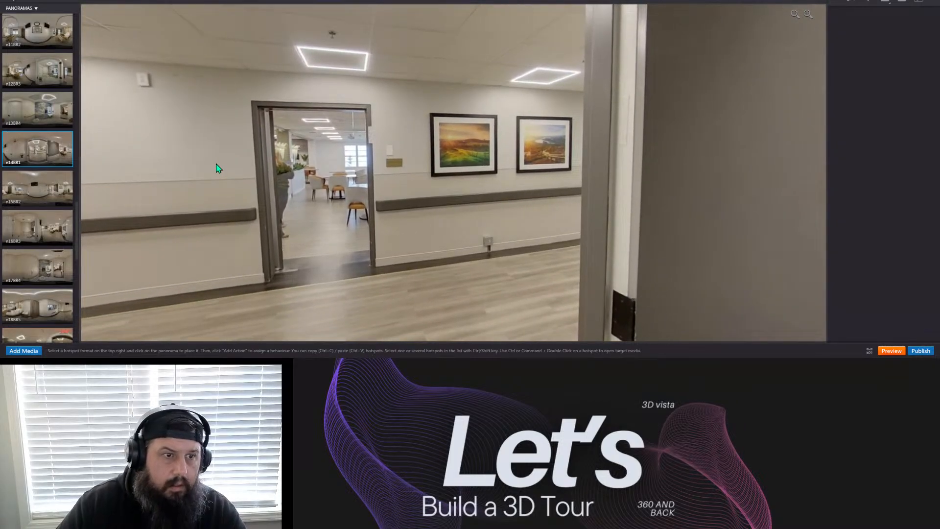
{"action": "left_click", "coordinate": [40, 185]}
{"action": "left_click", "coordinate": [48, 158]}
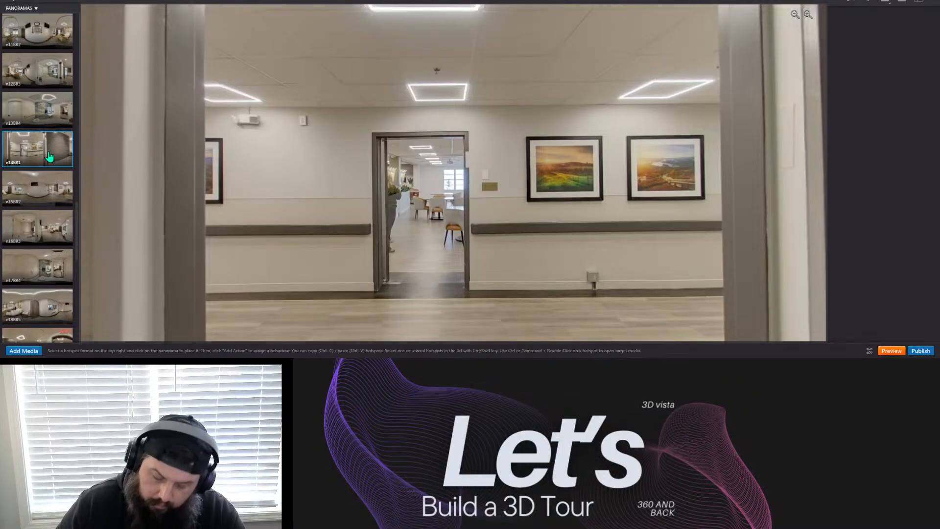
Examine the hotspots in bedroom suite panoramas n13BR4 back to n10BR1 and in hallway panoramas n9LH2 and n8LH.
{"action": "left_click", "coordinate": [62, 116]}
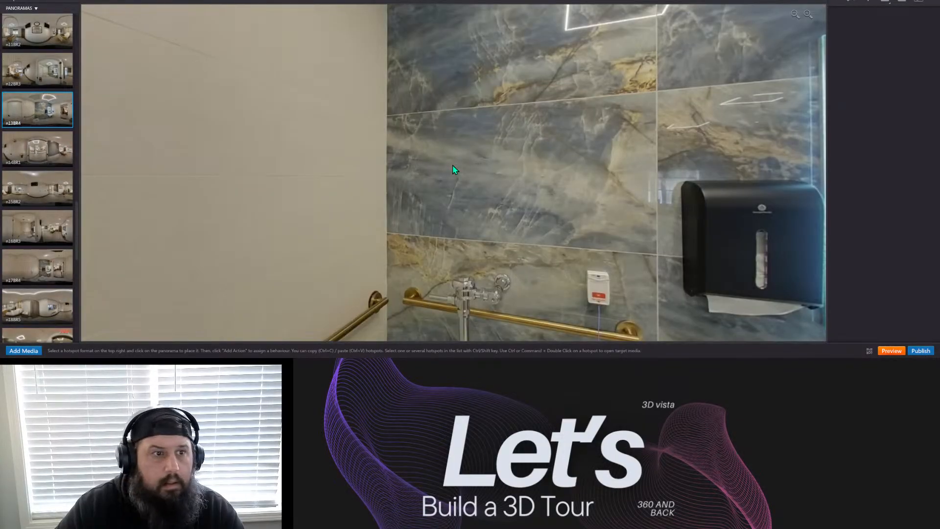
{"action": "left_click_drag", "start_coordinate": [532, 179], "coordinate": [280, 175]}
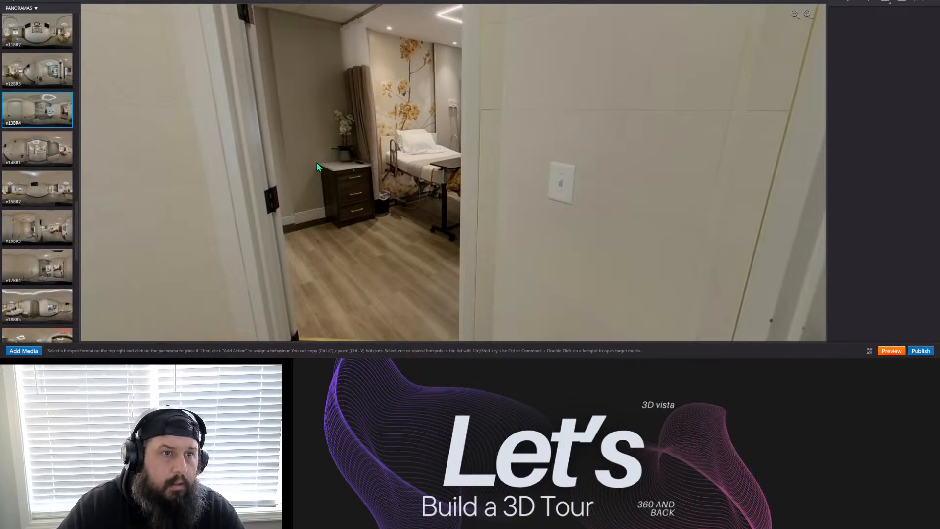
{"action": "left_click", "coordinate": [51, 70]}
{"action": "left_click_drag", "start_coordinate": [633, 205], "coordinate": [47, 148]}
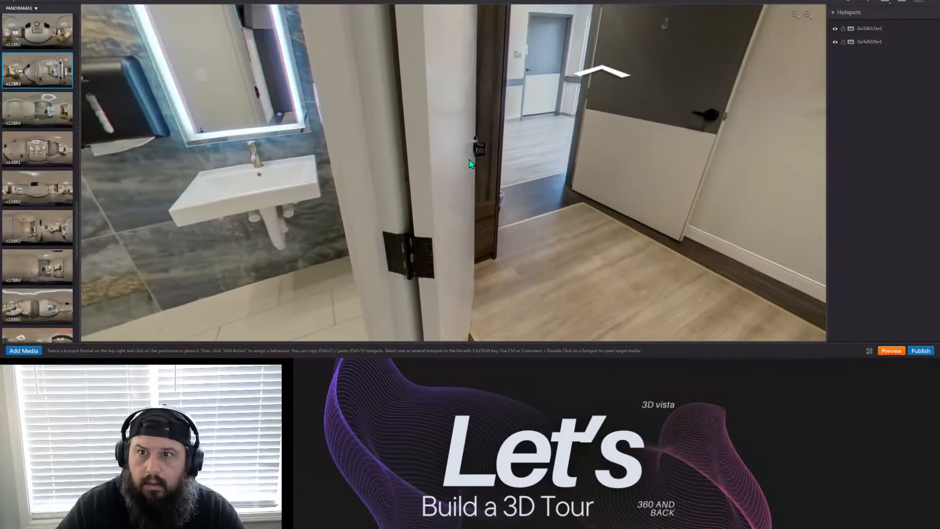
{"action": "scroll", "coordinate": [55, 169], "scroll_direction": "up", "scroll_amount": 3}
{"action": "left_click", "coordinate": [57, 152]}
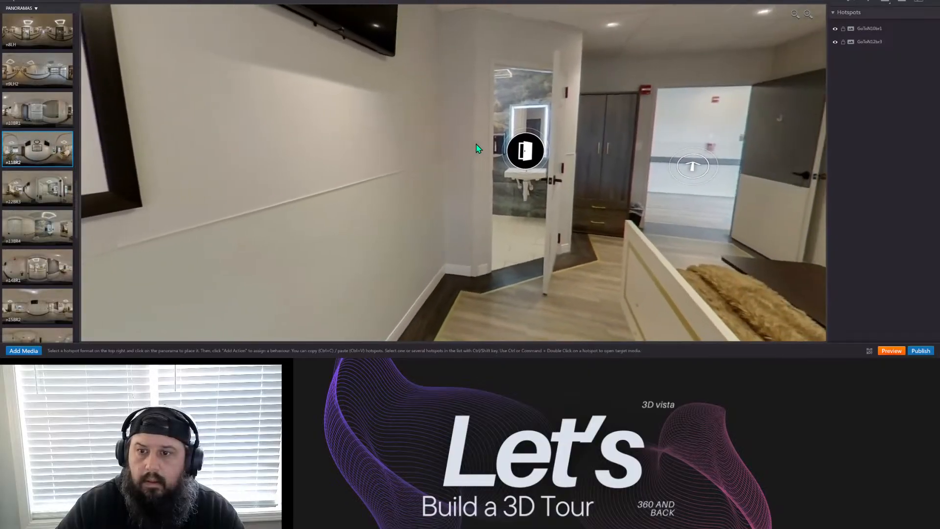
{"action": "left_click", "coordinate": [47, 116]}
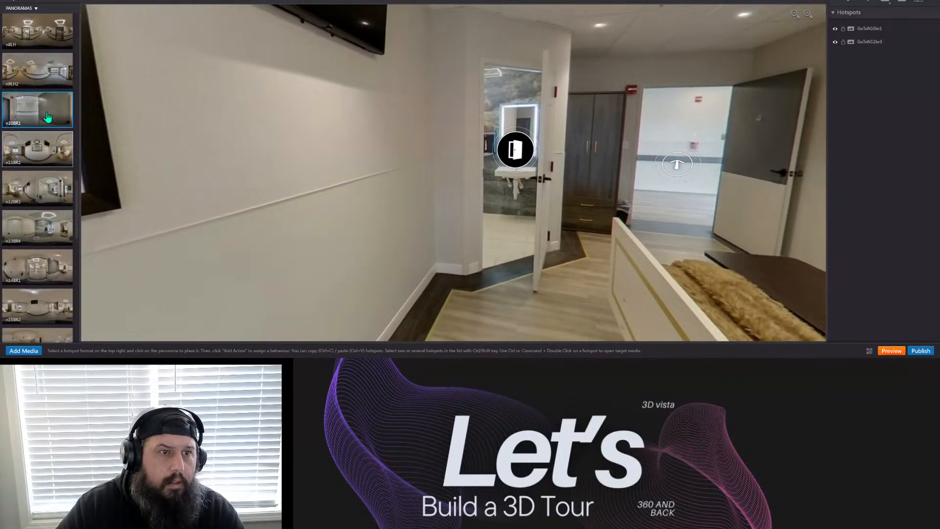
{"action": "left_click", "coordinate": [43, 69]}
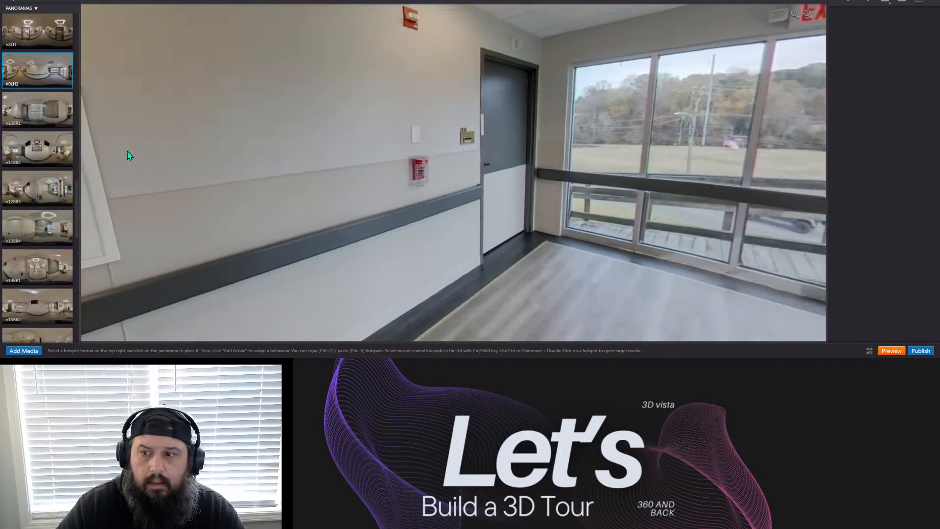
{"action": "left_click_drag", "start_coordinate": [129, 155], "coordinate": [391, 167]}
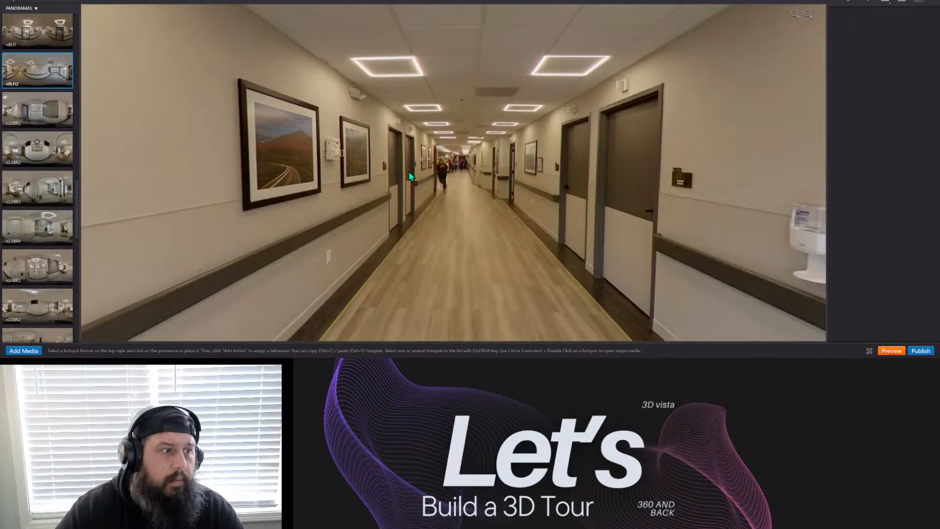
{"action": "left_click", "coordinate": [50, 31]}
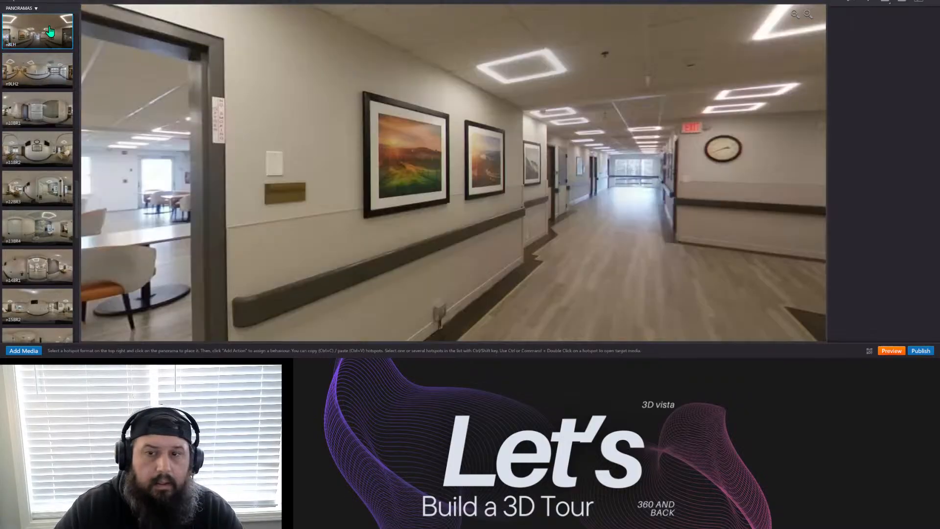
Look around hallway panoramas n8LH and n7HW2, including the reception desk and café corner, to check them for hotspots.
{"action": "left_click_drag", "start_coordinate": [308, 245], "coordinate": [810, 226]}
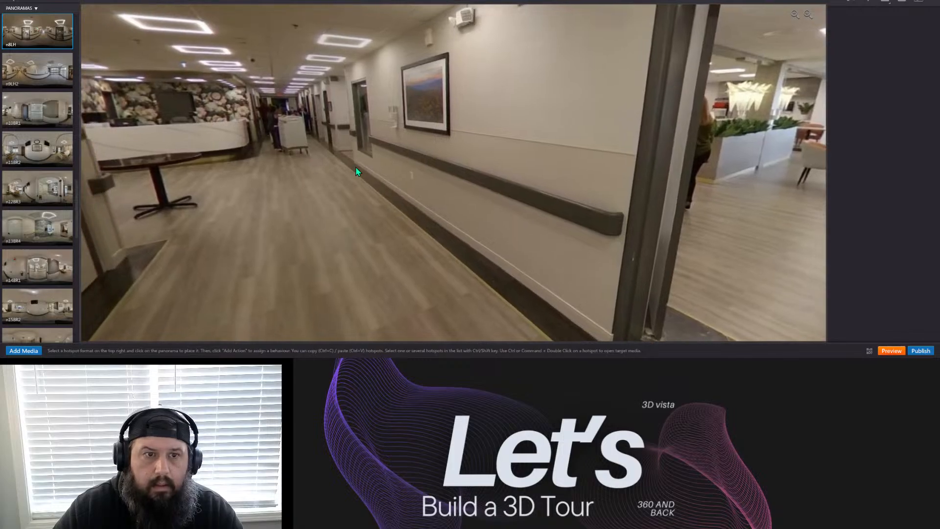
{"action": "left_click_drag", "start_coordinate": [355, 169], "coordinate": [515, 199]}
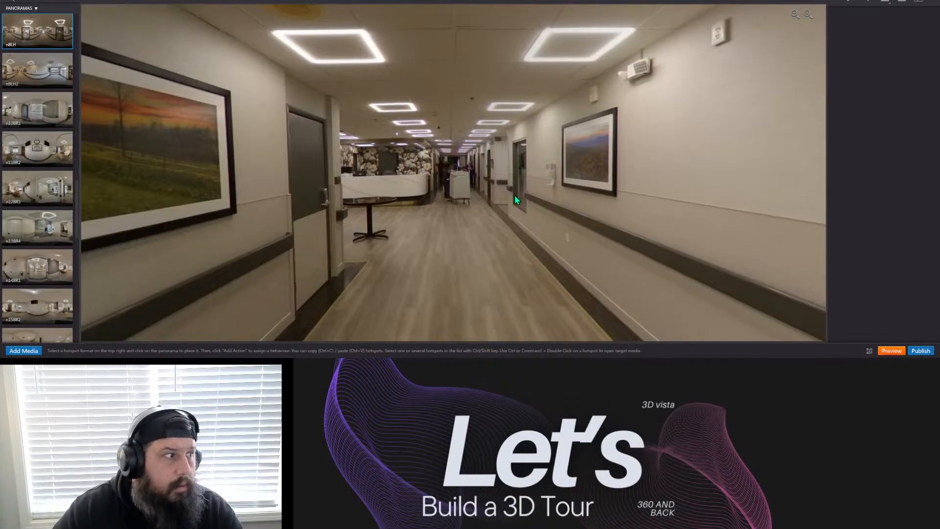
{"action": "scroll", "coordinate": [65, 156], "scroll_direction": "up", "scroll_amount": 3}
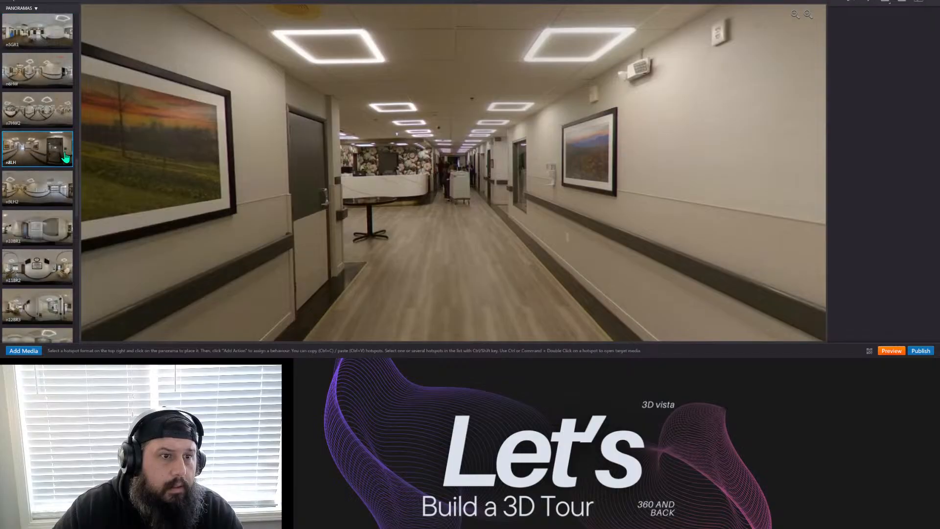
{"action": "left_click", "coordinate": [54, 110]}
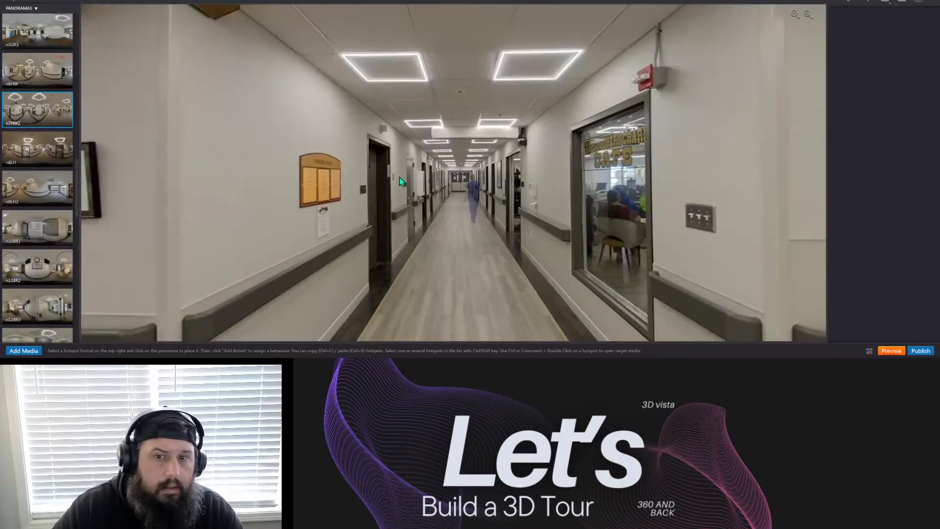
{"action": "left_click_drag", "start_coordinate": [570, 198], "coordinate": [392, 157]}
{"action": "left_click_drag", "start_coordinate": [564, 176], "coordinate": [419, 164]}
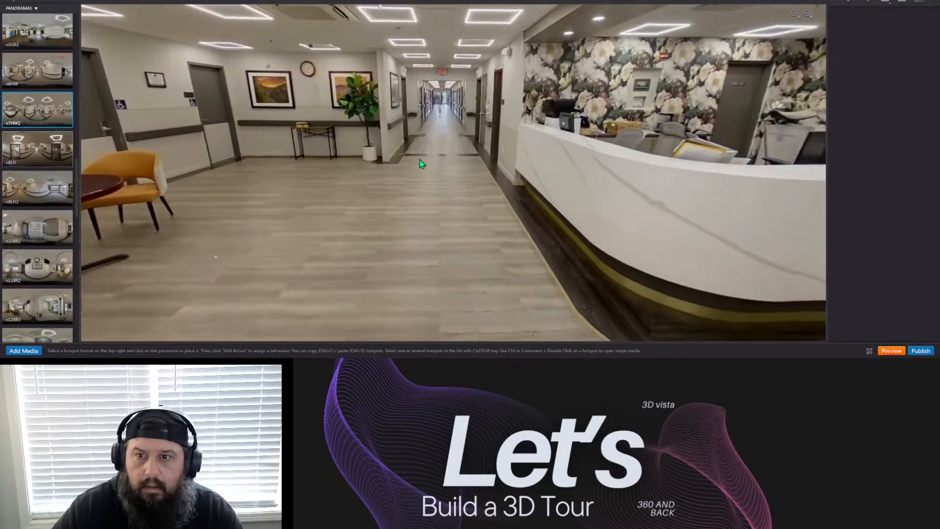
{"action": "left_click_drag", "start_coordinate": [509, 161], "coordinate": [357, 208]}
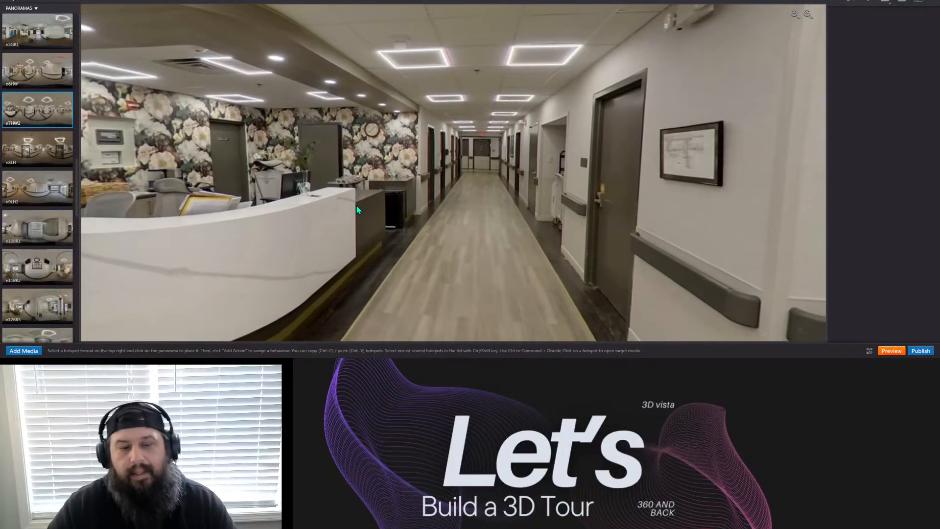
{"action": "left_click_drag", "start_coordinate": [606, 201], "coordinate": [265, 160]}
{"action": "left_click_drag", "start_coordinate": [497, 171], "coordinate": [316, 151]}
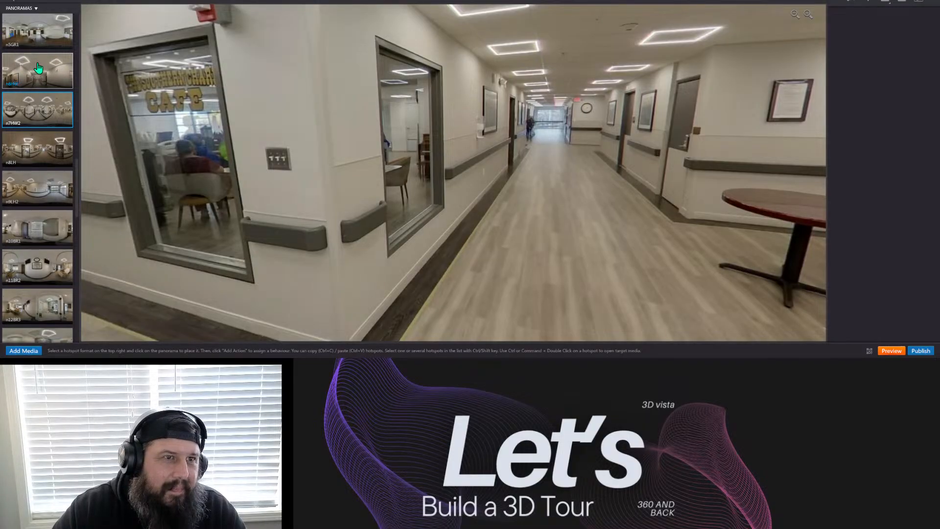
{"action": "left_click_drag", "start_coordinate": [277, 160], "coordinate": [439, 187]}
{"action": "left_click_drag", "start_coordinate": [378, 203], "coordinate": [735, 215]}
{"action": "left_click_drag", "start_coordinate": [195, 210], "coordinate": [371, 220]}
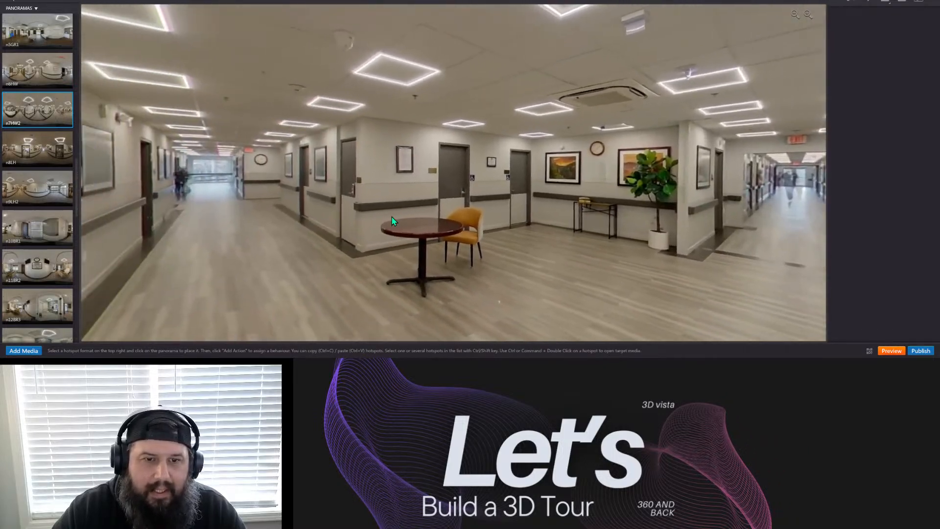
Examine hallway panorama n6HW in both corridor directions and compare it with n7HW2 to judge how they connect.
{"action": "left_click", "coordinate": [29, 72]}
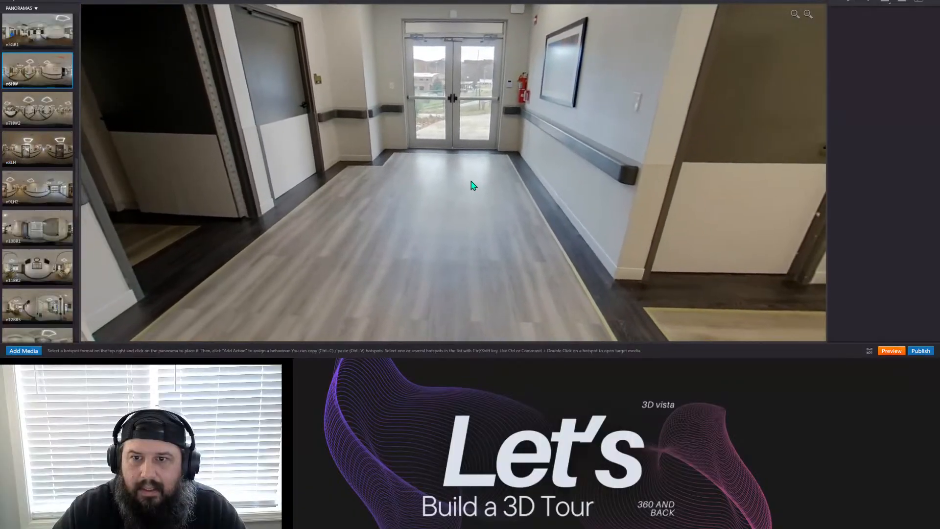
{"action": "left_click_drag", "start_coordinate": [477, 187], "coordinate": [206, 142]}
{"action": "left_click_drag", "start_coordinate": [479, 129], "coordinate": [435, 168]}
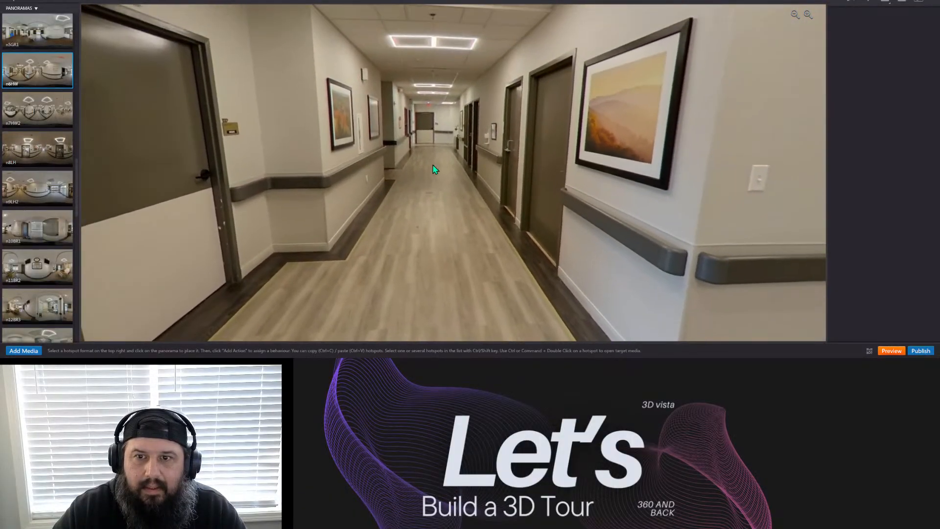
{"action": "left_click_drag", "start_coordinate": [596, 204], "coordinate": [147, 163]}
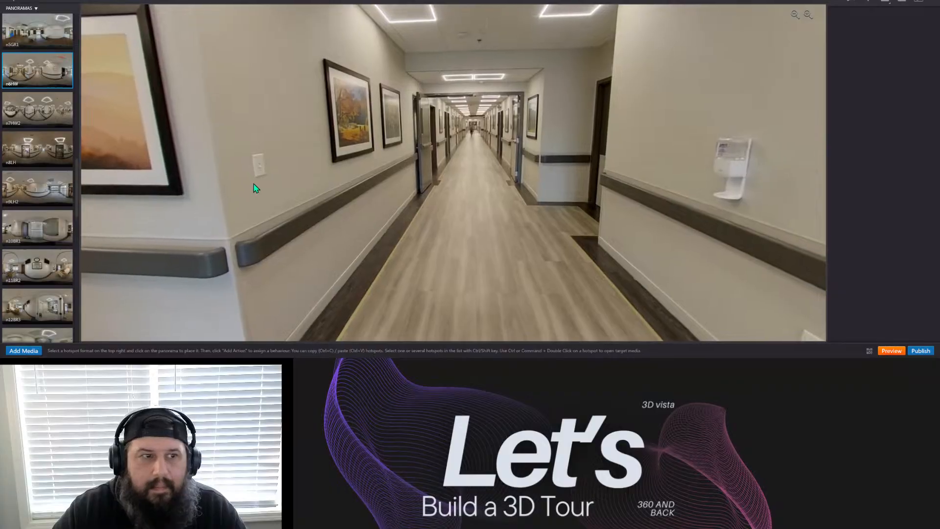
{"action": "left_click", "coordinate": [37, 108]}
{"action": "left_click_drag", "start_coordinate": [774, 245], "coordinate": [503, 193]}
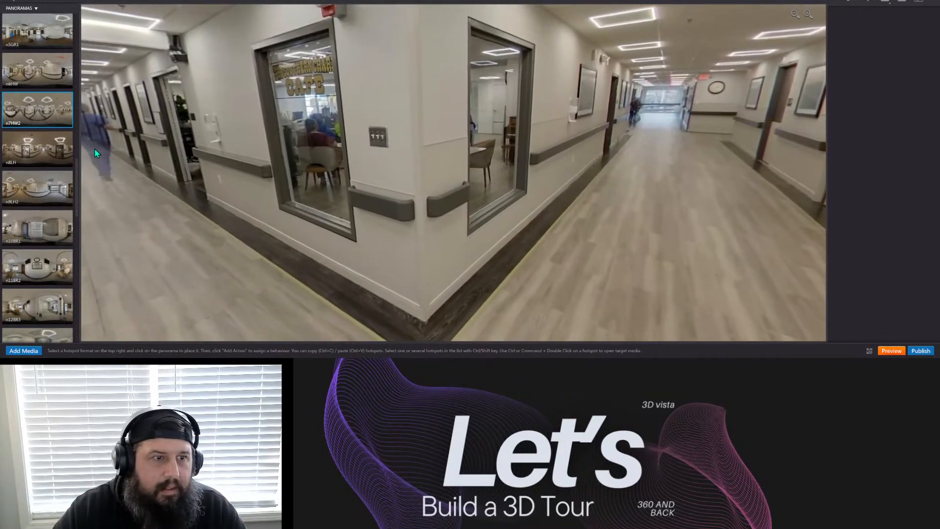
{"action": "left_click", "coordinate": [38, 70]}
{"action": "left_click_drag", "start_coordinate": [605, 218], "coordinate": [748, 203]}
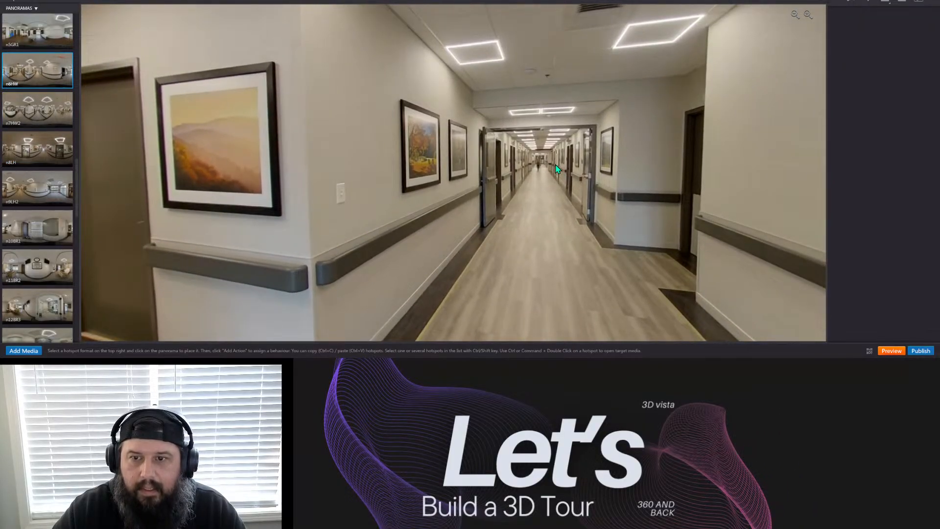
{"action": "left_click_drag", "start_coordinate": [373, 226], "coordinate": [454, 230]}
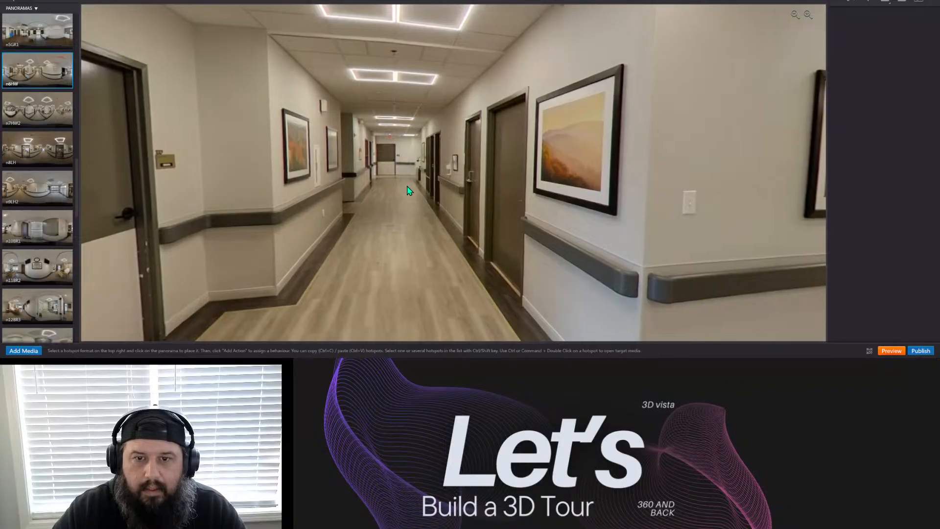
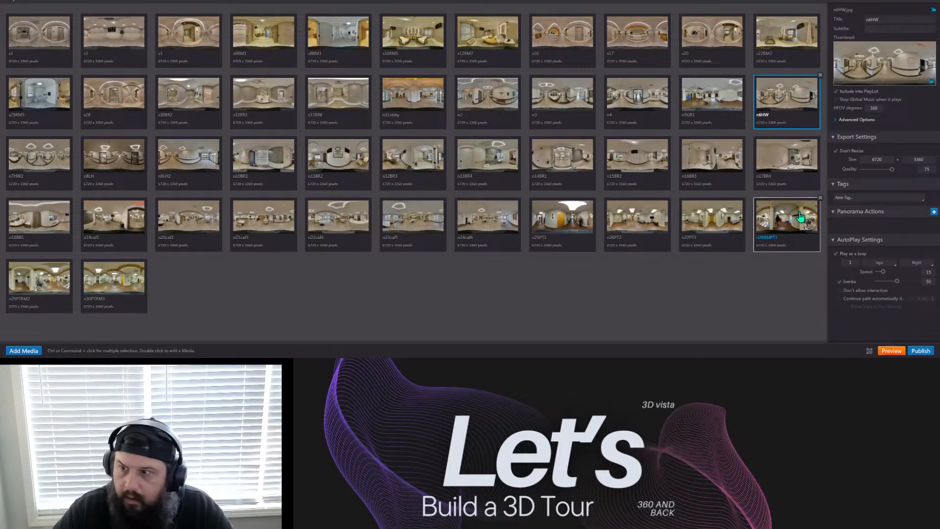
Delete the panoramas n28RMPT1, n17BR4 and n25PT1 from the tour media.
{"action": "left_click", "coordinate": [820, 197]}
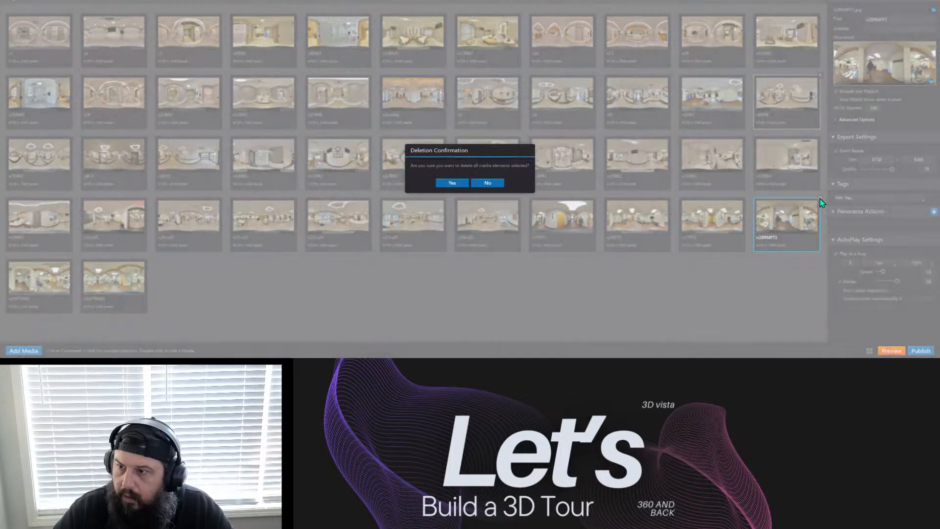
{"action": "left_click", "coordinate": [450, 185]}
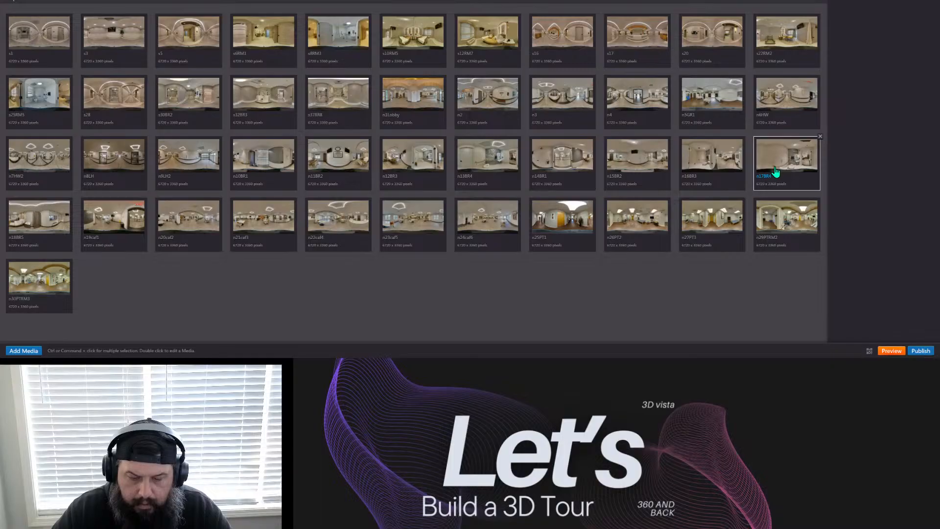
{"action": "left_click", "coordinate": [820, 137]}
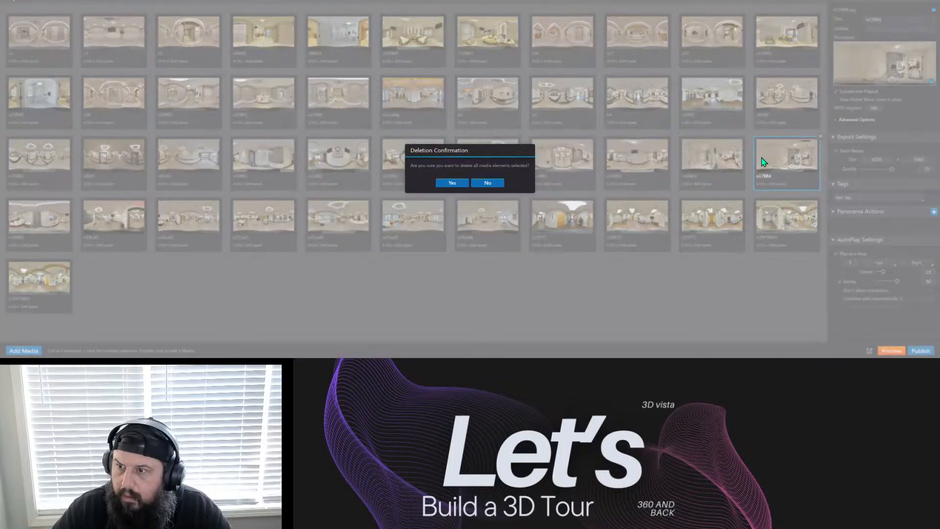
{"action": "left_click", "coordinate": [452, 183]}
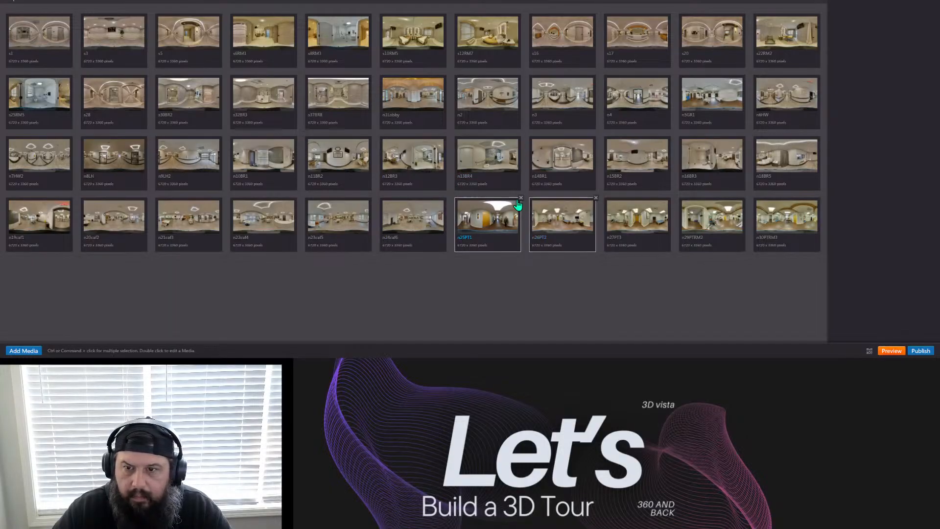
{"action": "left_click", "coordinate": [520, 199]}
{"action": "left_click", "coordinate": [451, 183]}
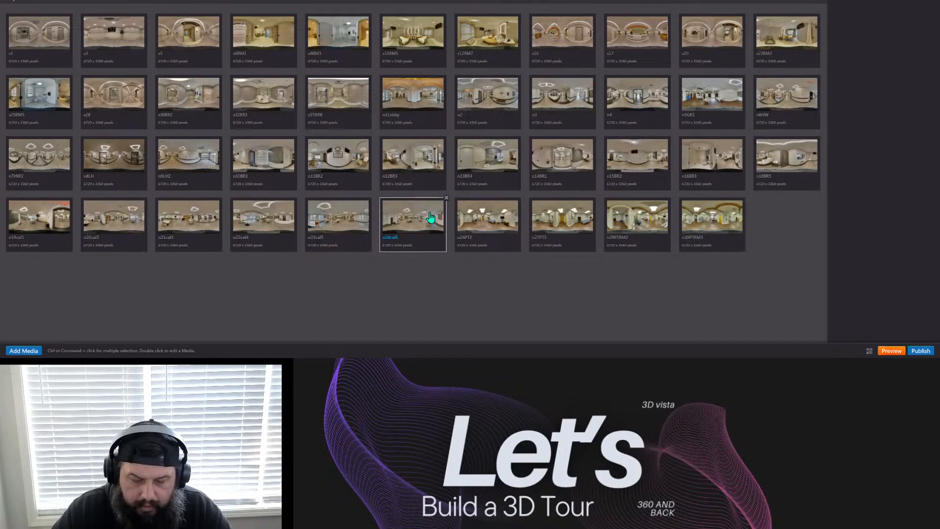
Delete the café panoramas n24caf6, n23caf5 and n19caf1 from the tour media.
{"action": "left_click", "coordinate": [446, 198]}
{"action": "left_click", "coordinate": [458, 183]}
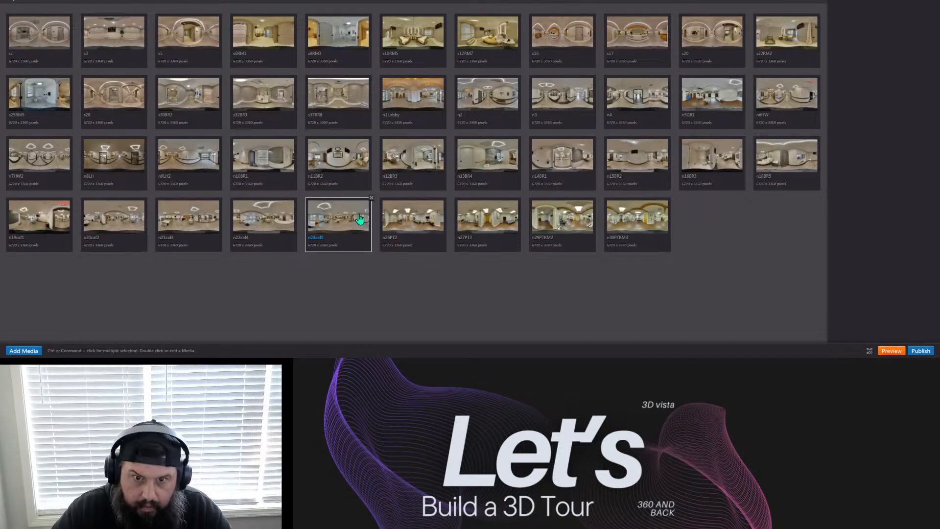
{"action": "left_click", "coordinate": [371, 198]}
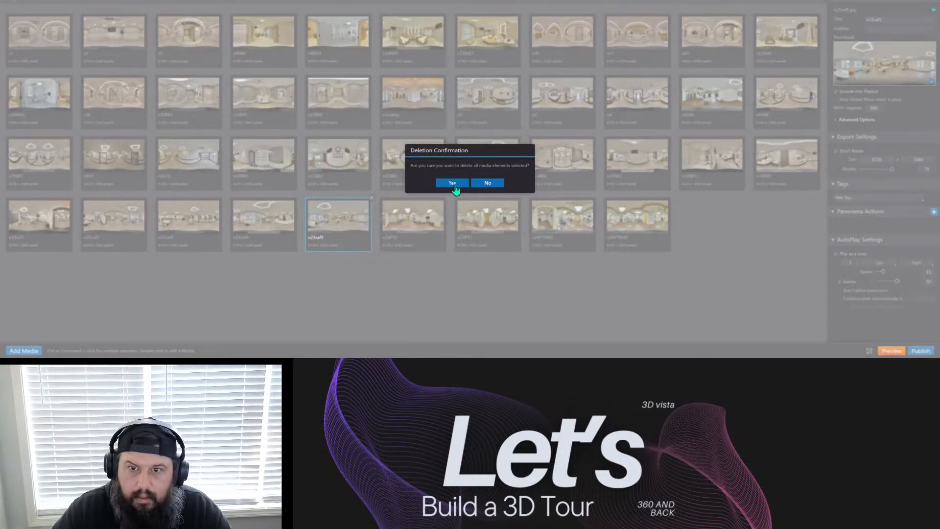
{"action": "left_click", "coordinate": [455, 183]}
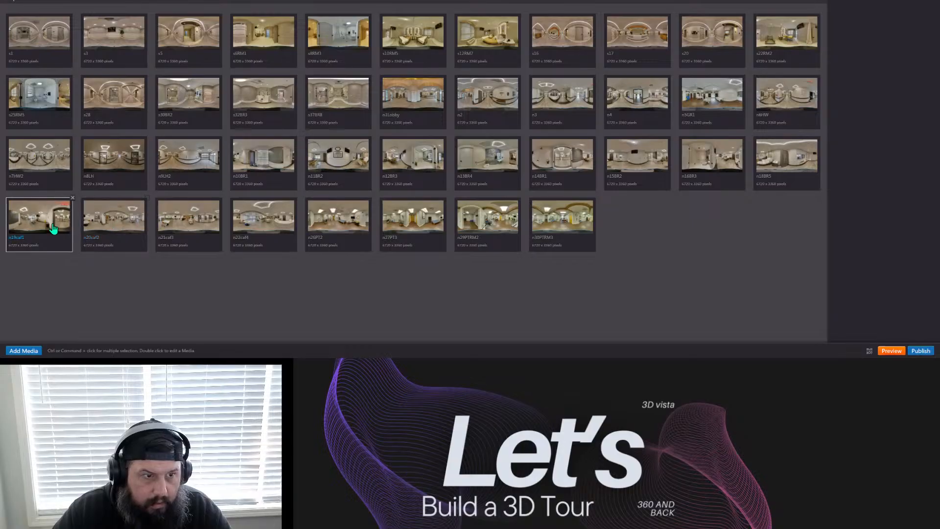
{"action": "left_click", "coordinate": [72, 199]}
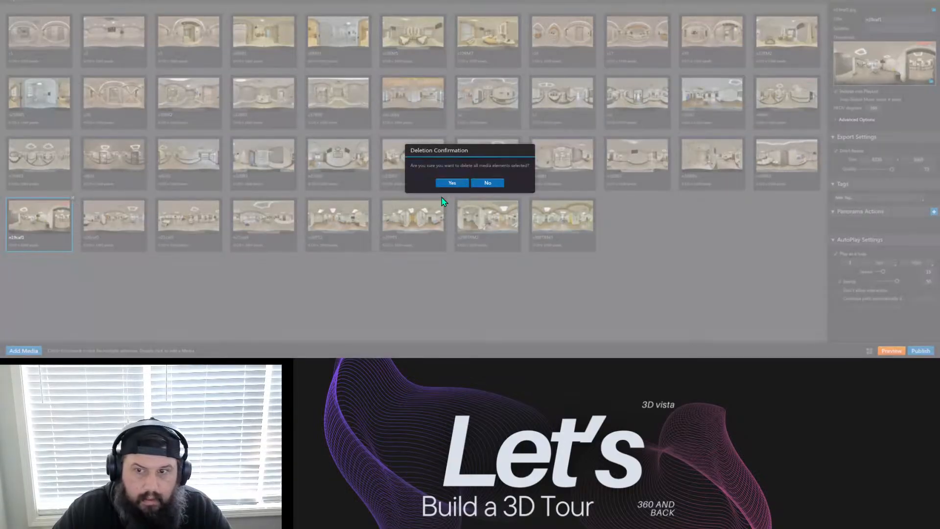
{"action": "left_click", "coordinate": [453, 183]}
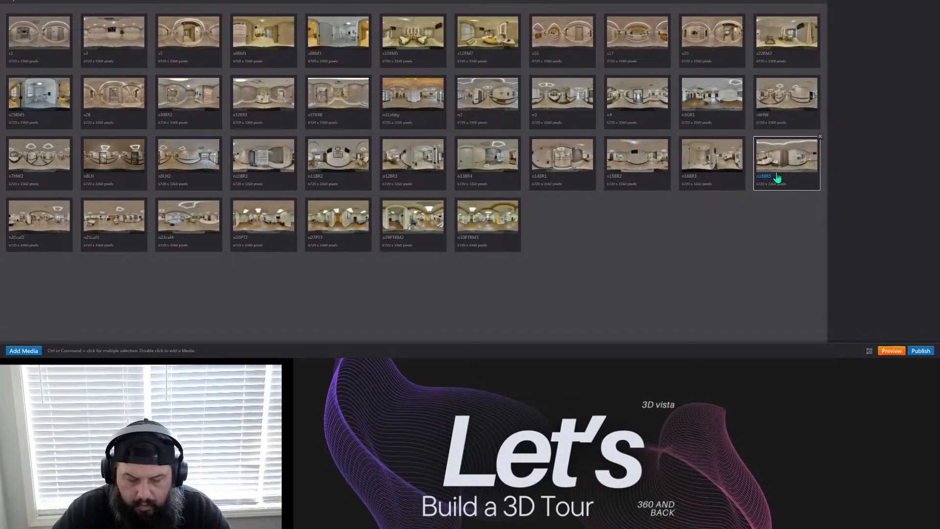
Delete the bedroom suite panoramas n18BR5, n14BR1 and n13BR4 from the tour media.
{"action": "left_click", "coordinate": [820, 137]}
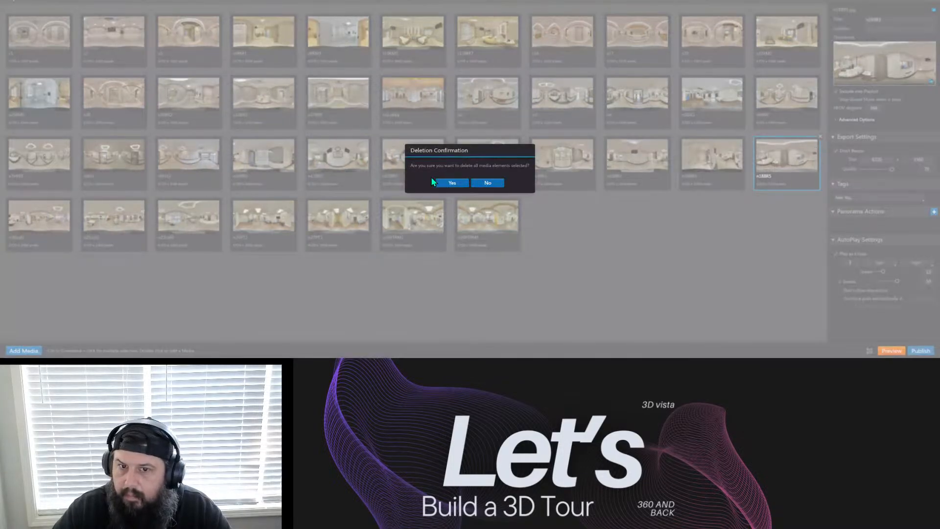
{"action": "left_click", "coordinate": [453, 183]}
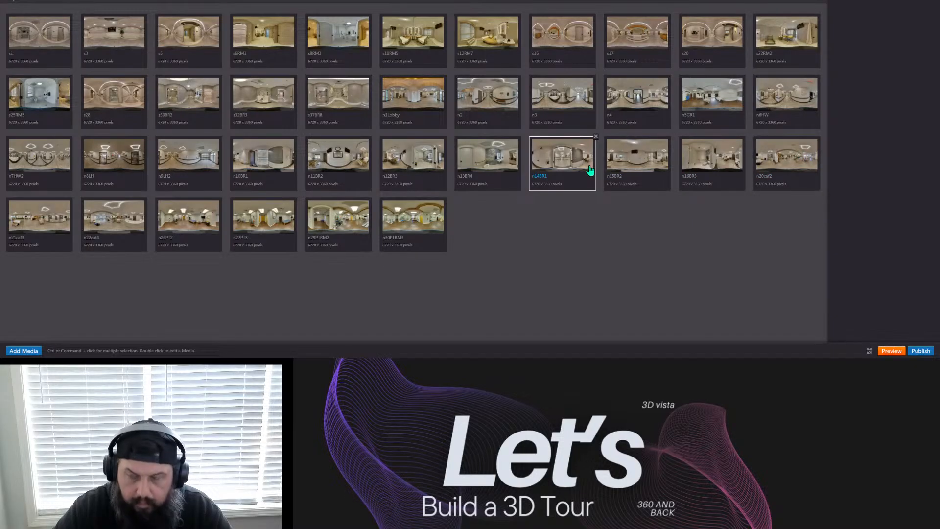
{"action": "left_click", "coordinate": [596, 137]}
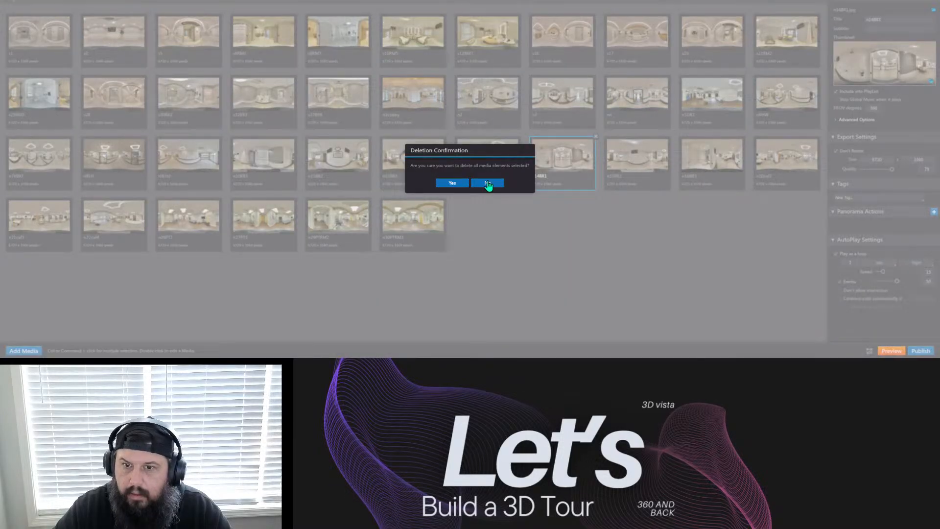
{"action": "left_click", "coordinate": [452, 183]}
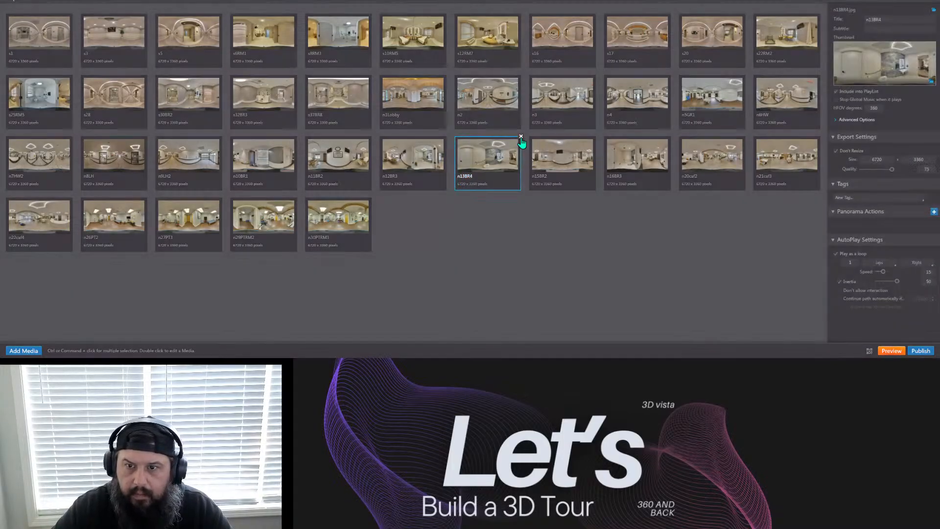
{"action": "left_click", "coordinate": [521, 138]}
{"action": "left_click", "coordinate": [461, 183]}
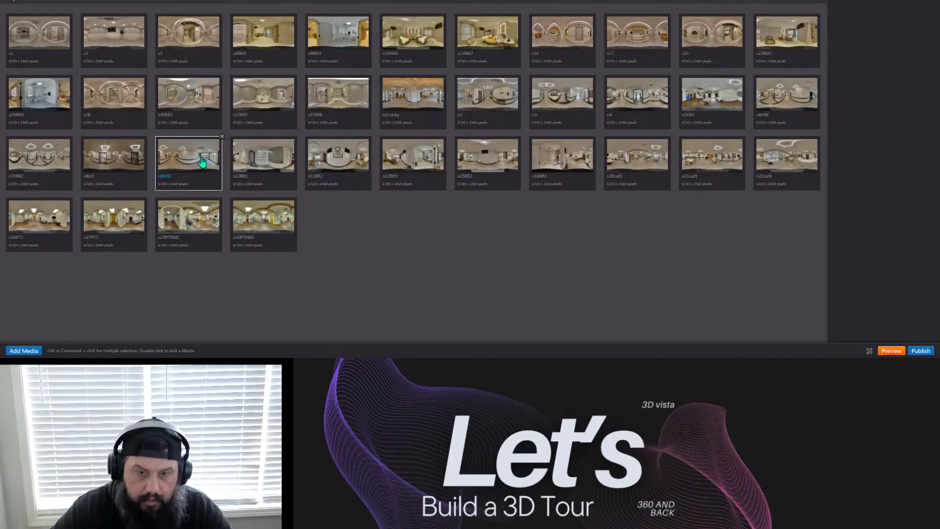
Delete the hallway panoramas n9LH2 and n8LH from the tour media.
{"action": "left_click", "coordinate": [222, 137]}
{"action": "left_click", "coordinate": [451, 187]}
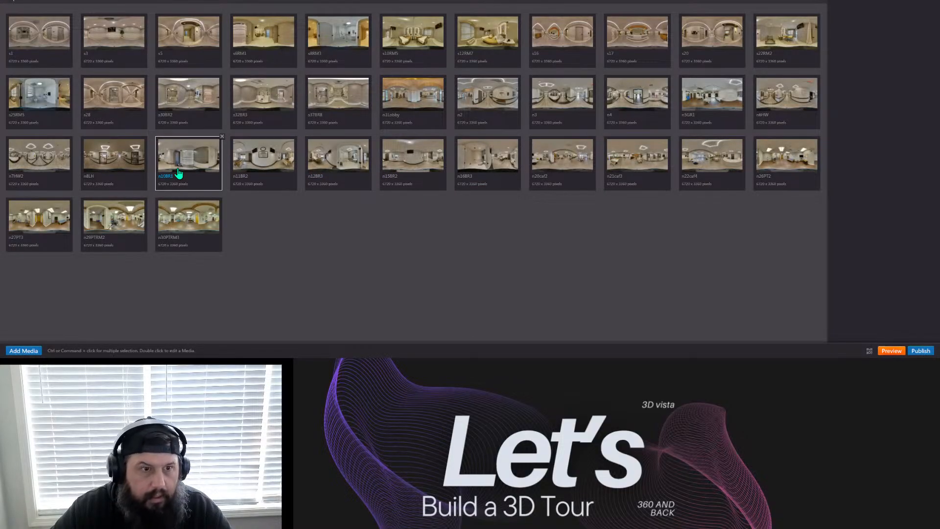
{"action": "left_click", "coordinate": [147, 138]}
{"action": "left_click", "coordinate": [451, 182]}
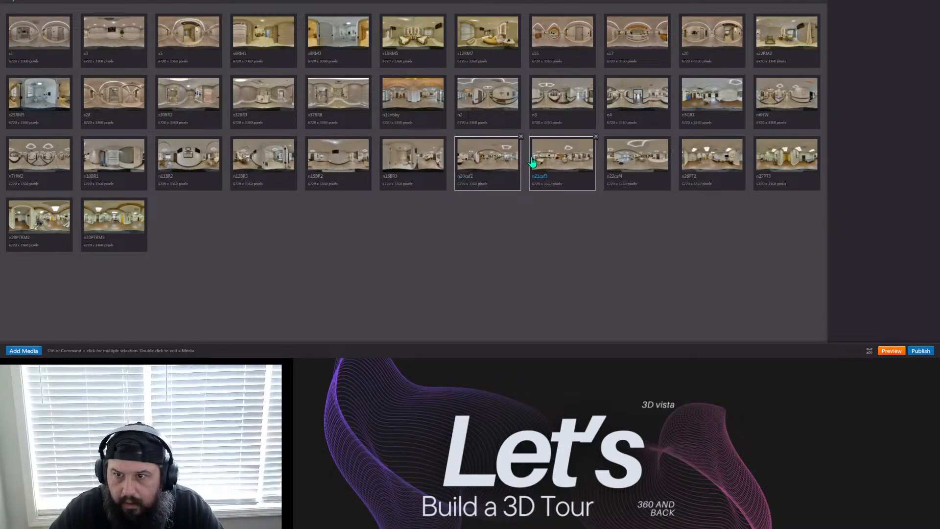
Open café panorama n21caf3 for hotspot editing, dismiss the Quick Actions introduction, and look around toward the corridor doorway.
{"action": "left_click", "coordinate": [562, 157]}
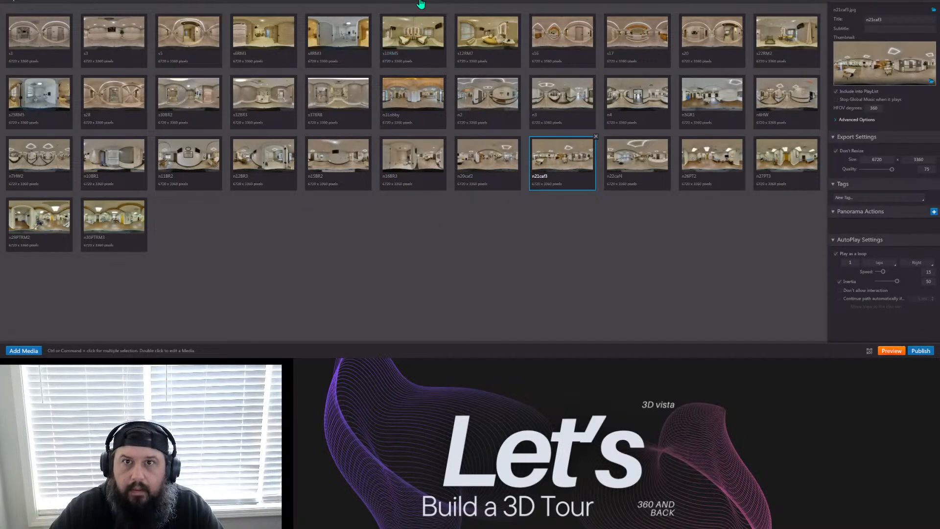
{"action": "left_click", "coordinate": [421, 2]}
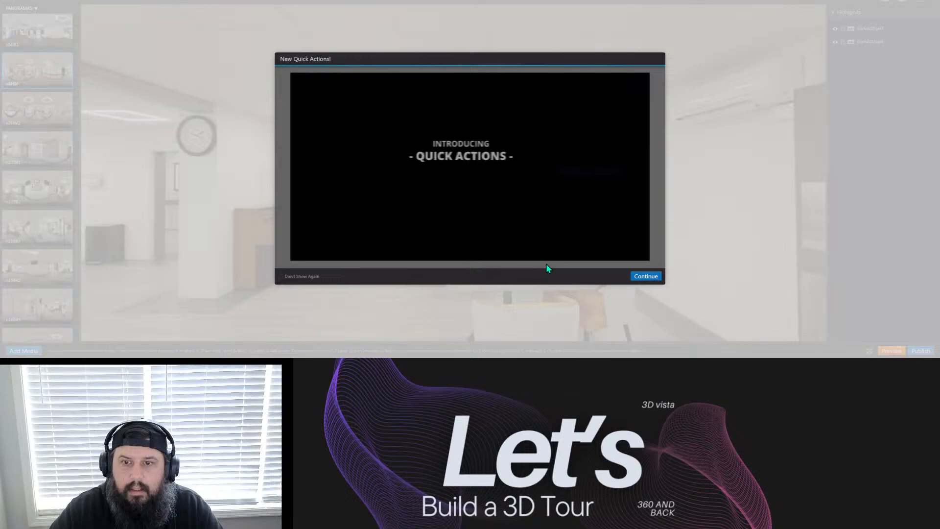
{"action": "left_click", "coordinate": [645, 276]}
{"action": "left_click_drag", "start_coordinate": [167, 196], "coordinate": [359, 202]}
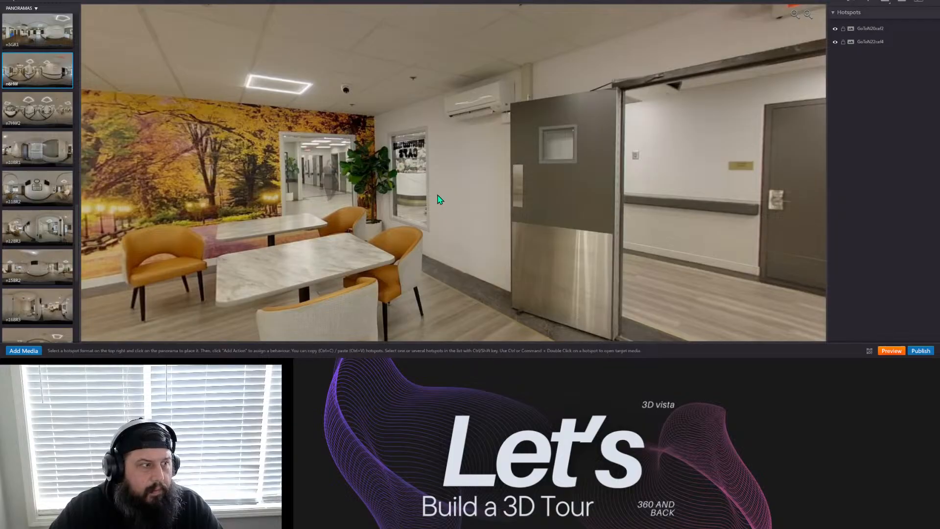
Link café panorama n21caf3 to hallway panorama n7HW2 with a door hotspot in the open double doorway, placing the return hotspot beside the hallway windows.
{"action": "left_click_drag", "start_coordinate": [536, 206], "coordinate": [414, 221]}
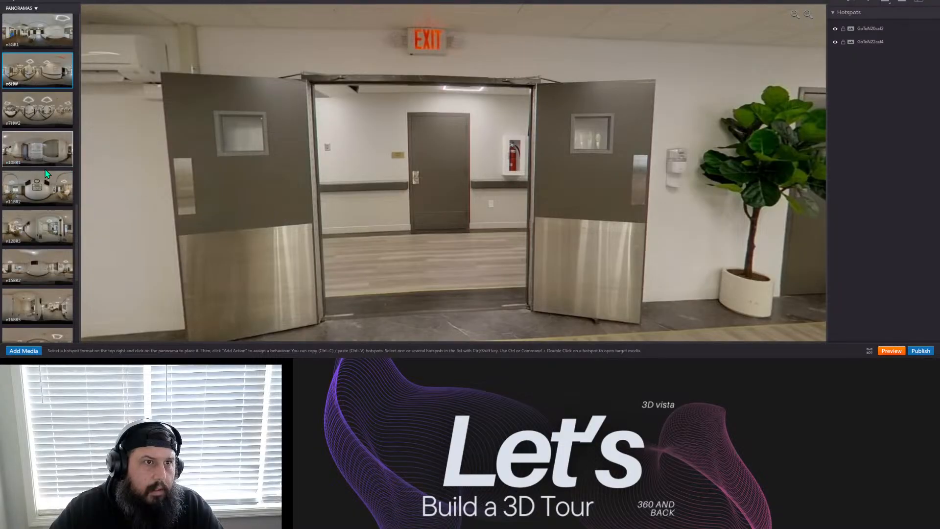
{"action": "scroll", "coordinate": [47, 174], "scroll_direction": "up", "scroll_amount": 3}
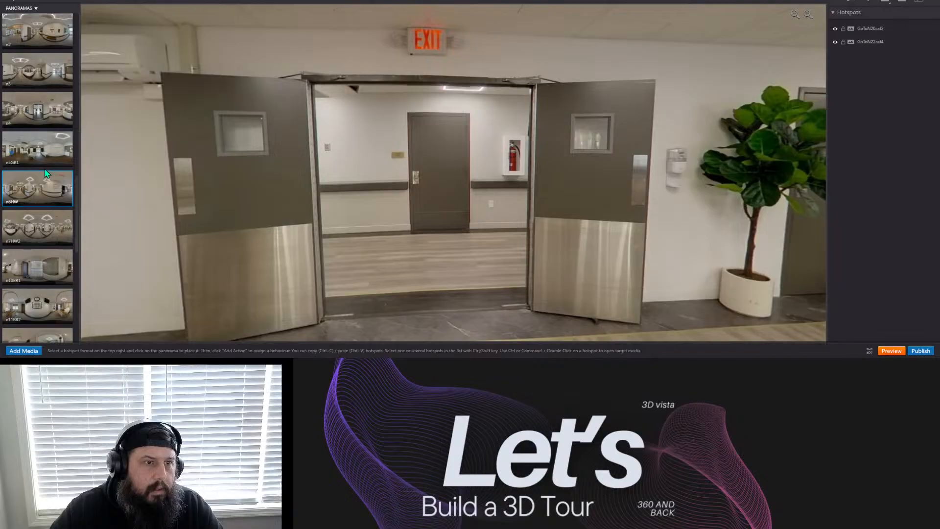
{"action": "scroll", "coordinate": [46, 172], "scroll_direction": "down", "scroll_amount": 10}
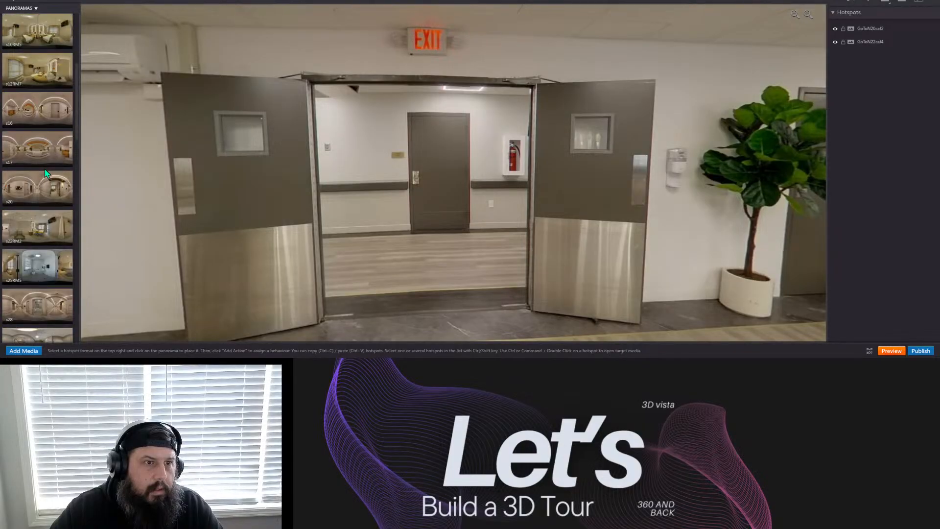
{"action": "scroll", "coordinate": [45, 173], "scroll_direction": "up", "scroll_amount": 10}
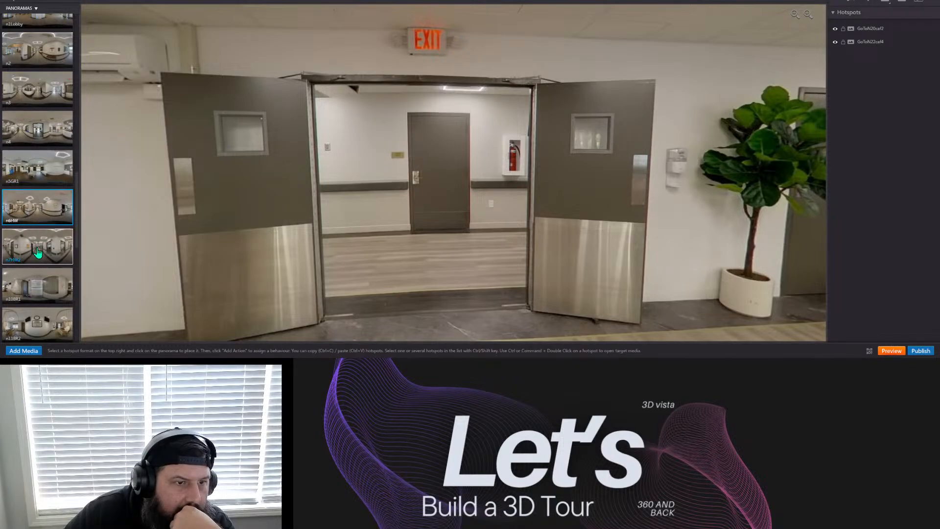
{"action": "left_click", "coordinate": [67, 256]}
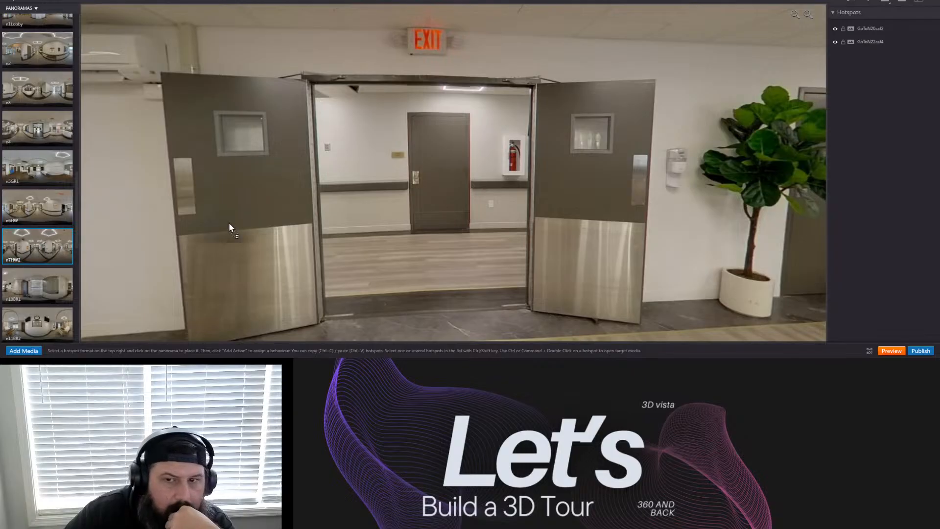
{"action": "left_click", "coordinate": [423, 179]}
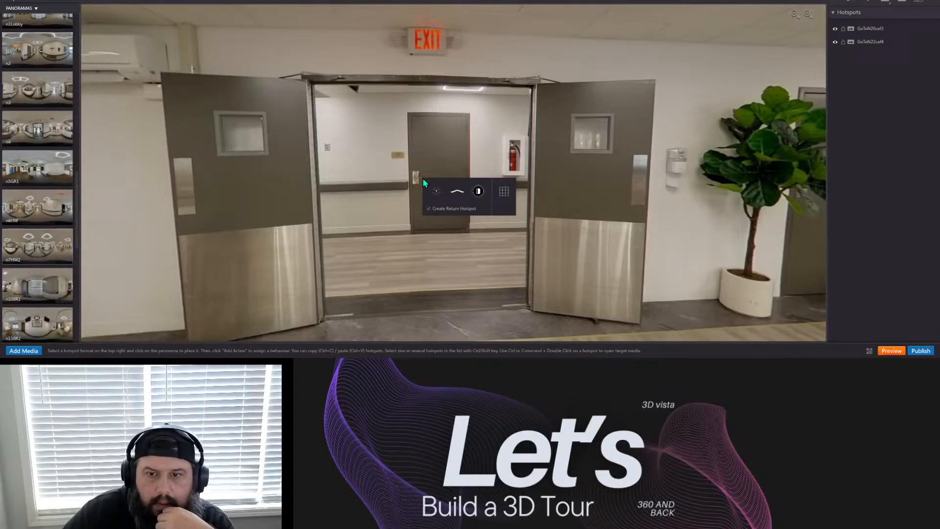
{"action": "left_click", "coordinate": [479, 196]}
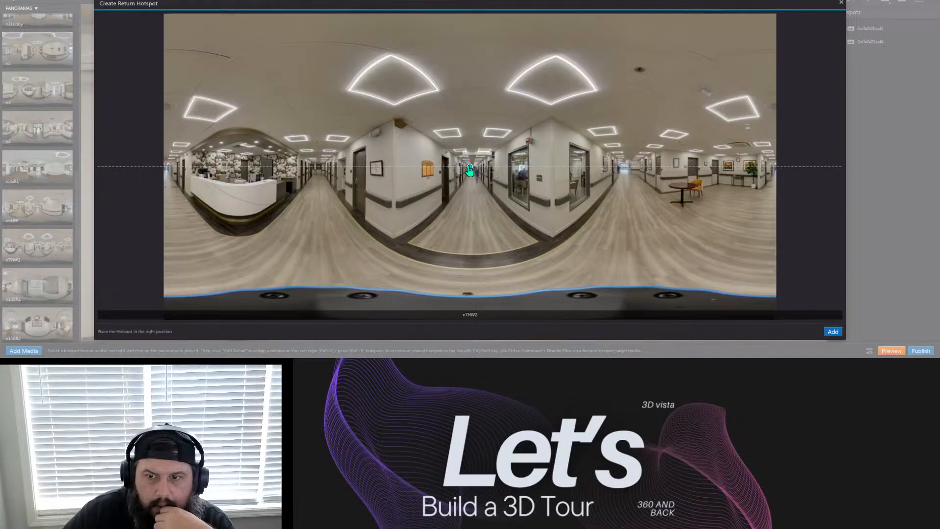
{"action": "left_click_drag", "start_coordinate": [480, 171], "coordinate": [494, 179]}
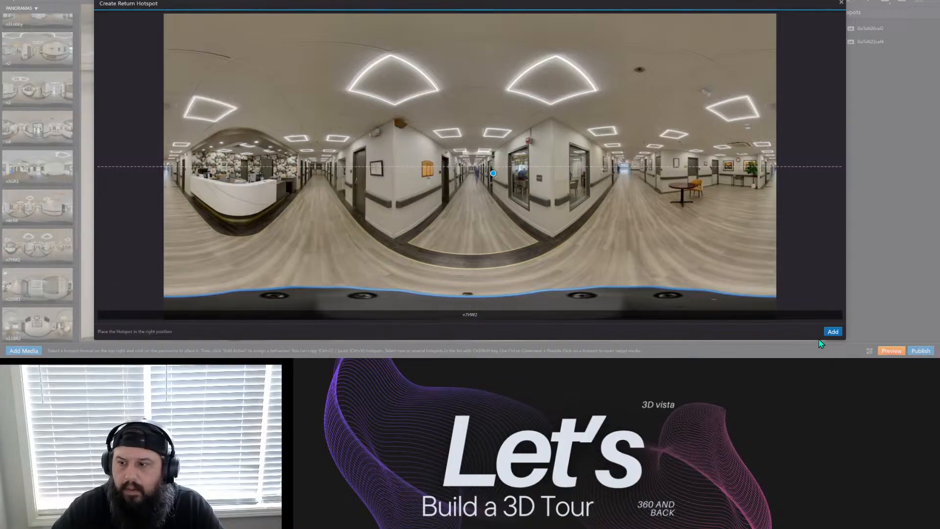
{"action": "left_click", "coordinate": [833, 332]}
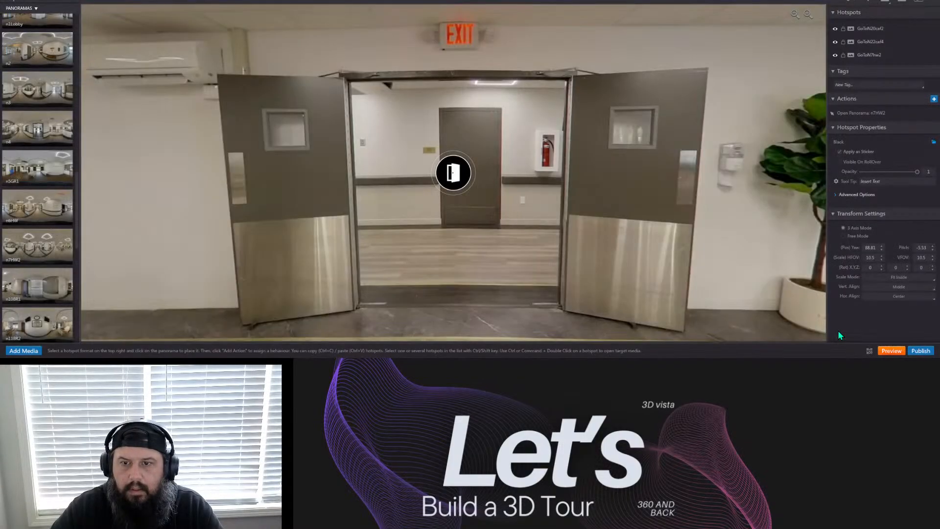
{"action": "left_click_drag", "start_coordinate": [471, 277], "coordinate": [766, 285]}
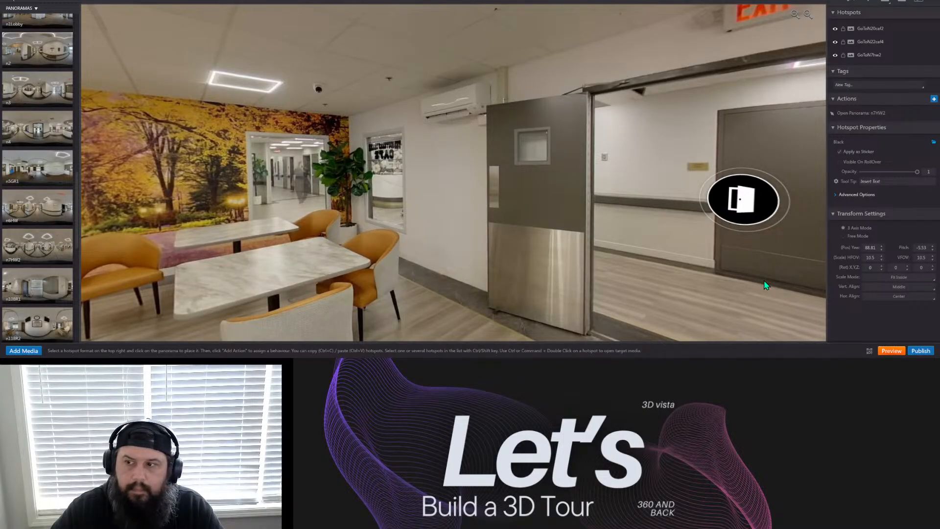
{"action": "left_click", "coordinate": [756, 201]}
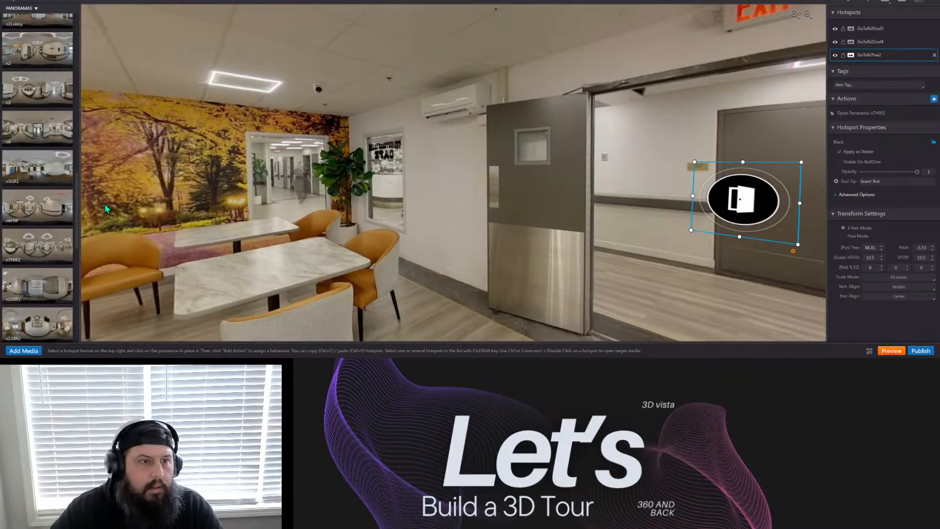
Open hallway panorama n7HW2 and adjust the position of the door hotspot leading back to the café.
{"action": "left_click", "coordinate": [33, 252]}
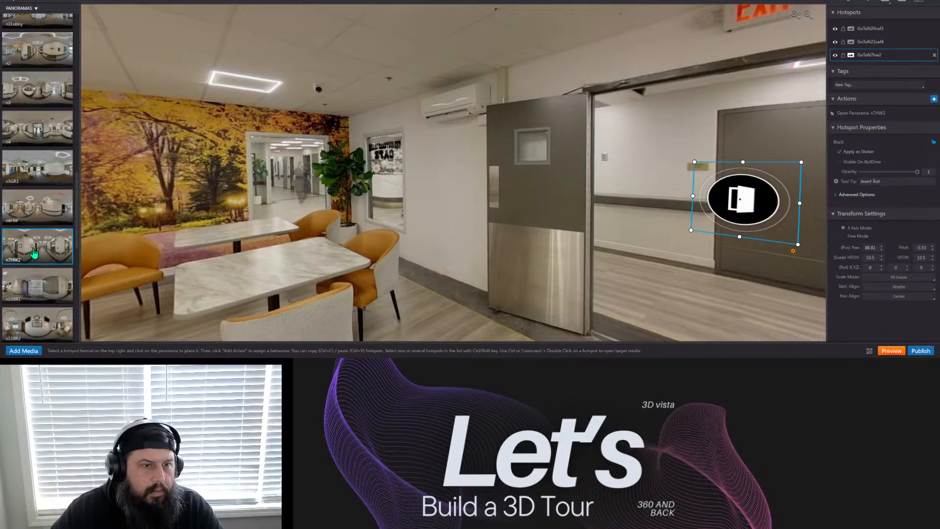
{"action": "left_click_drag", "start_coordinate": [300, 234], "coordinate": [200, 243]}
{"action": "left_click", "coordinate": [438, 204]}
{"action": "mouse_move", "coordinate": [485, 221]}
{"action": "left_mouse_down"}
{"action": "mouse_move", "coordinate": [451, 210]}
{"action": "mouse_move", "coordinate": [534, 202]}
{"action": "mouse_move", "coordinate": [588, 215]}
{"action": "mouse_move", "coordinate": [481, 212]}
{"action": "mouse_move", "coordinate": [497, 211]}
{"action": "left_mouse_up"}
{"action": "left_click_drag", "start_coordinate": [424, 267], "coordinate": [587, 262]}
{"action": "left_click_drag", "start_coordinate": [470, 242], "coordinate": [495, 243]}
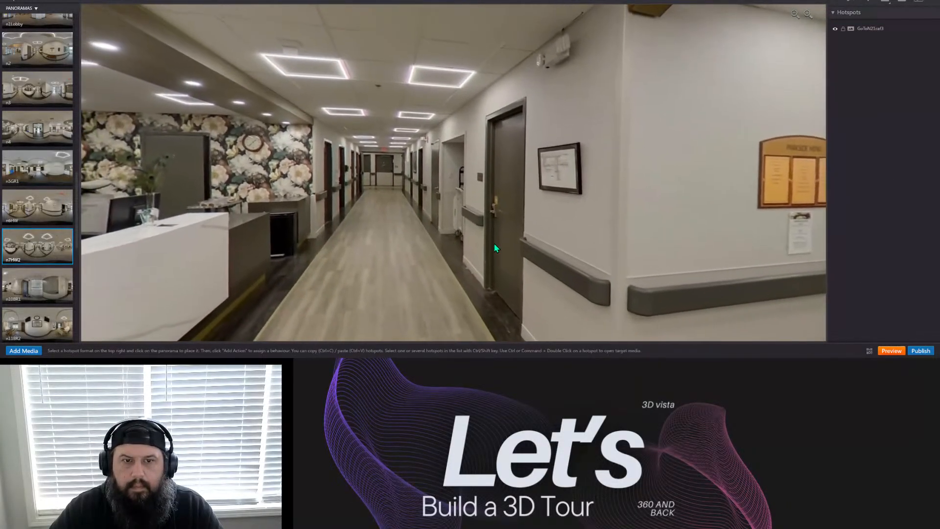
Link n7HW2 to n6HW with an arrow and return hotspot down the corridor beside reception, and lower the n7HW2 arrow onto the floor.
{"action": "mouse_move", "coordinate": [394, 203]}
{"action": "left_mouse_down"}
{"action": "mouse_move", "coordinate": [582, 221]}
{"action": "mouse_move", "coordinate": [411, 235]}
{"action": "mouse_move", "coordinate": [387, 206]}
{"action": "mouse_move", "coordinate": [388, 178]}
{"action": "mouse_move", "coordinate": [539, 217]}
{"action": "mouse_move", "coordinate": [519, 194]}
{"action": "mouse_move", "coordinate": [411, 207]}
{"action": "left_mouse_up"}
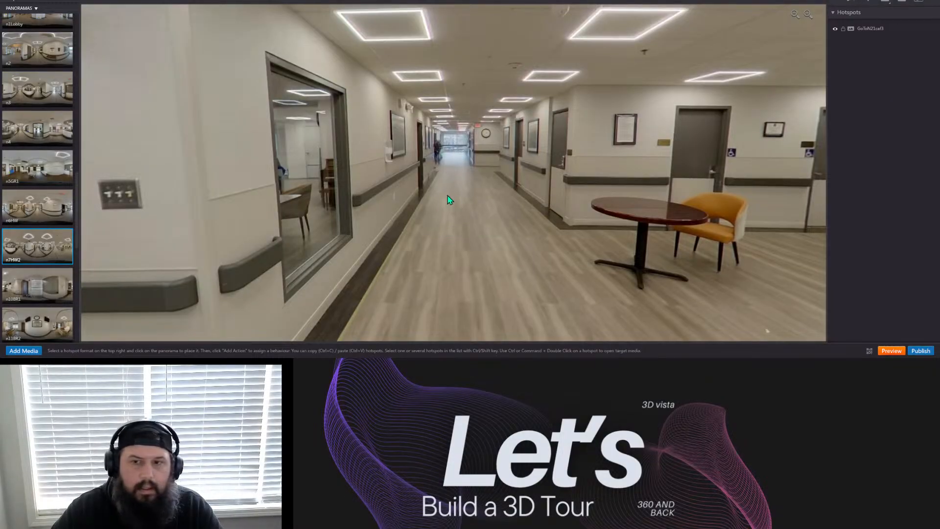
{"action": "left_click_drag", "start_coordinate": [450, 200], "coordinate": [507, 210]}
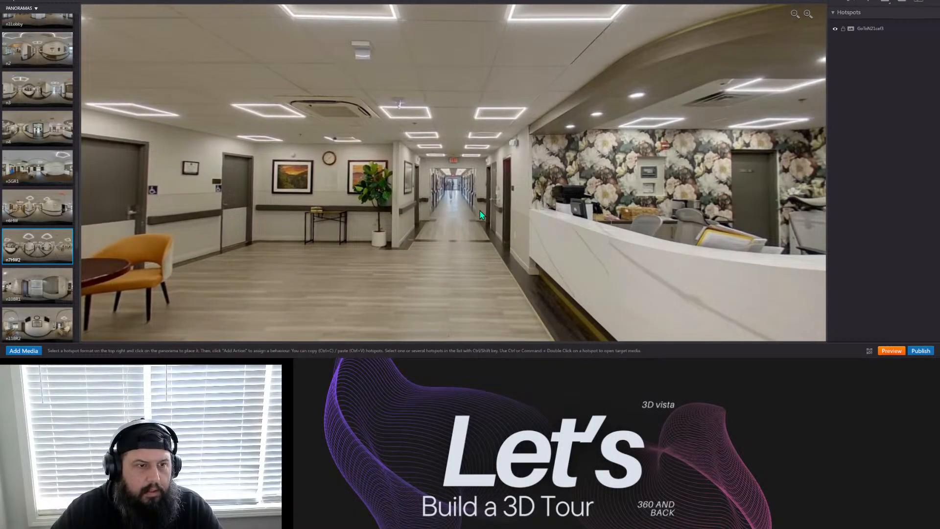
{"action": "left_click", "coordinate": [32, 215]}
{"action": "left_click_drag", "start_coordinate": [342, 229], "coordinate": [264, 211]}
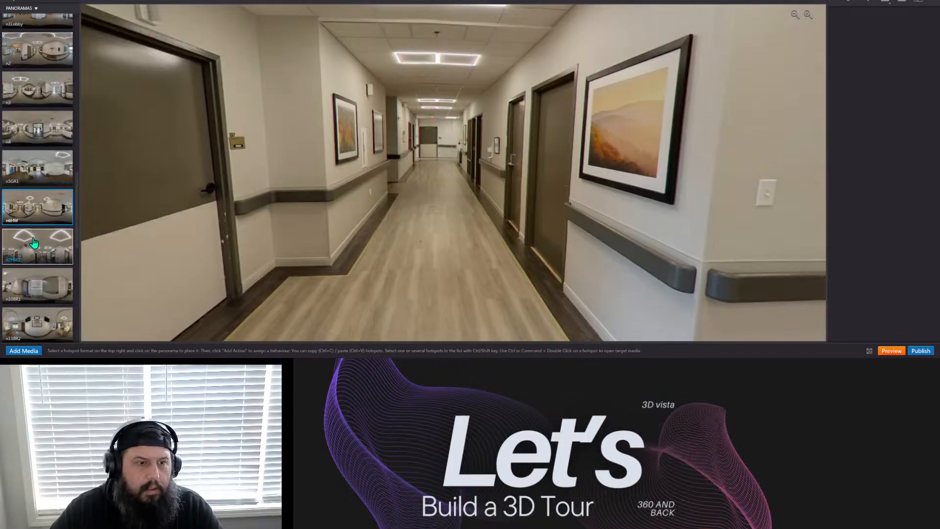
{"action": "left_click", "coordinate": [34, 242]}
{"action": "left_click_drag", "start_coordinate": [462, 263], "coordinate": [659, 262]}
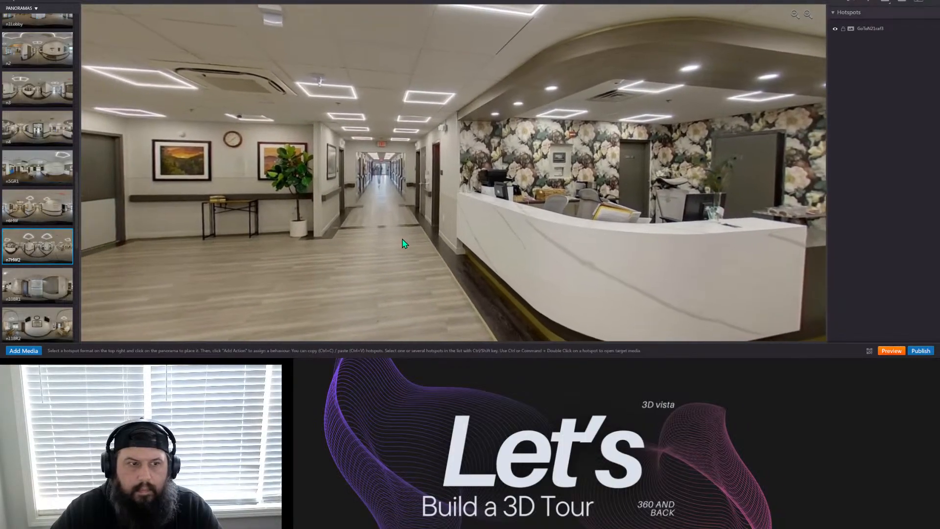
{"action": "left_click", "coordinate": [40, 209]}
{"action": "left_click_drag", "start_coordinate": [389, 182], "coordinate": [388, 183]}
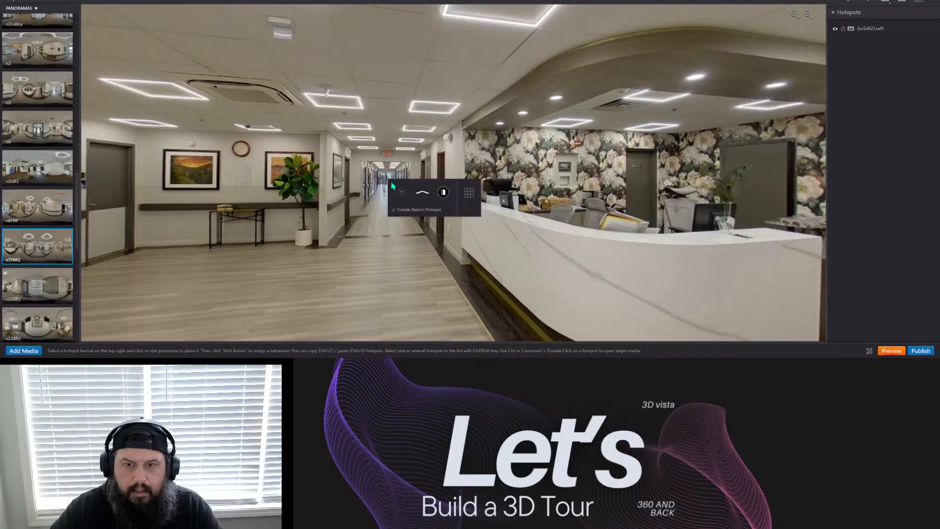
{"action": "left_click", "coordinate": [423, 195]}
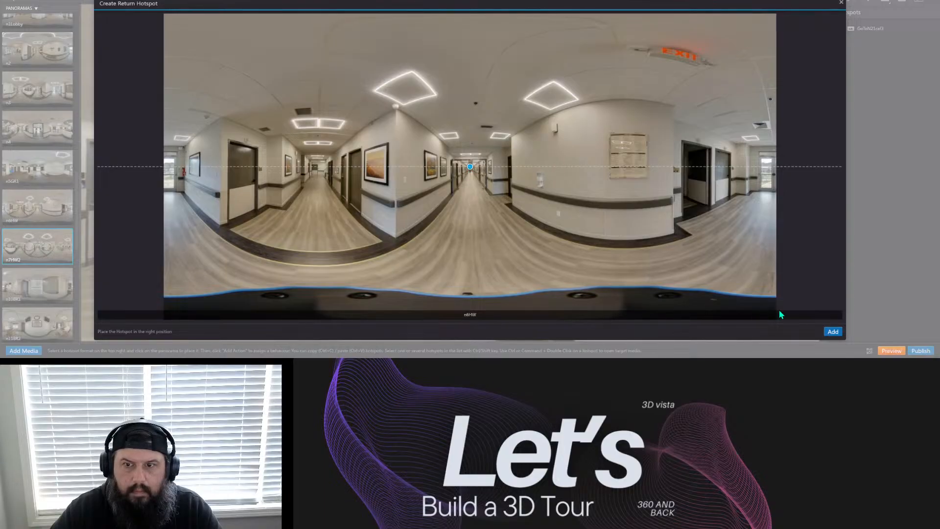
{"action": "left_click", "coordinate": [832, 331]}
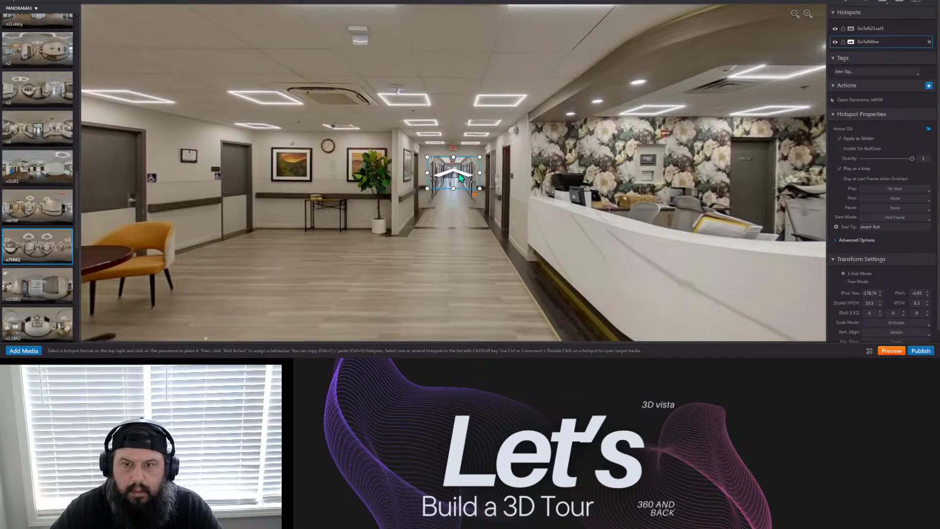
{"action": "left_click_drag", "start_coordinate": [462, 190], "coordinate": [457, 212]}
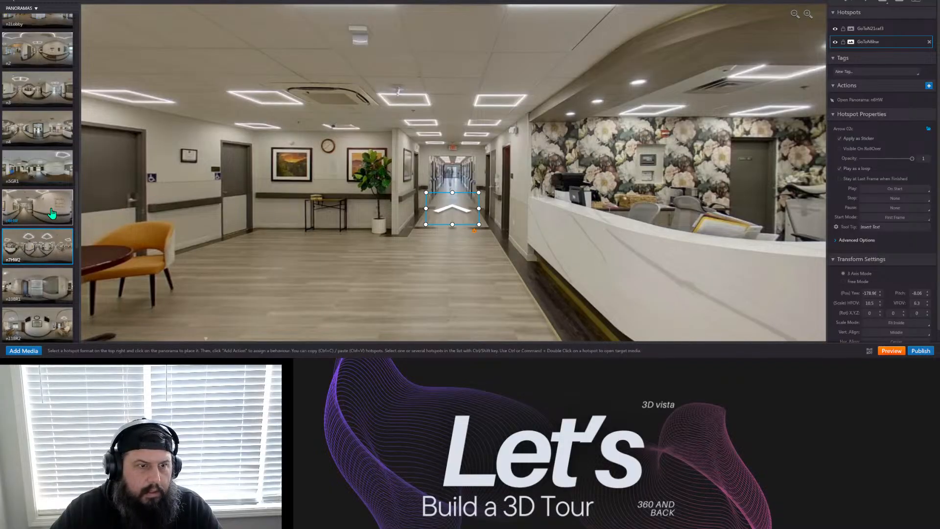
Open hallway panorama n6HW and lower the return arrow to n7HW2 onto the corridor floor.
{"action": "left_click", "coordinate": [68, 211]}
{"action": "left_click_drag", "start_coordinate": [368, 241], "coordinate": [413, 197]}
{"action": "left_click", "coordinate": [432, 142]}
{"action": "left_click_drag", "start_coordinate": [433, 142], "coordinate": [434, 171]}
{"action": "left_click", "coordinate": [457, 230]}
Link n6HW to n4 with an arrow hotspot down the picture-lined corridor, place the return hotspot at n4's corridor end, and lower the n6HW arrow onto the floor.
{"action": "left_click_drag", "start_coordinate": [415, 221], "coordinate": [505, 238]}
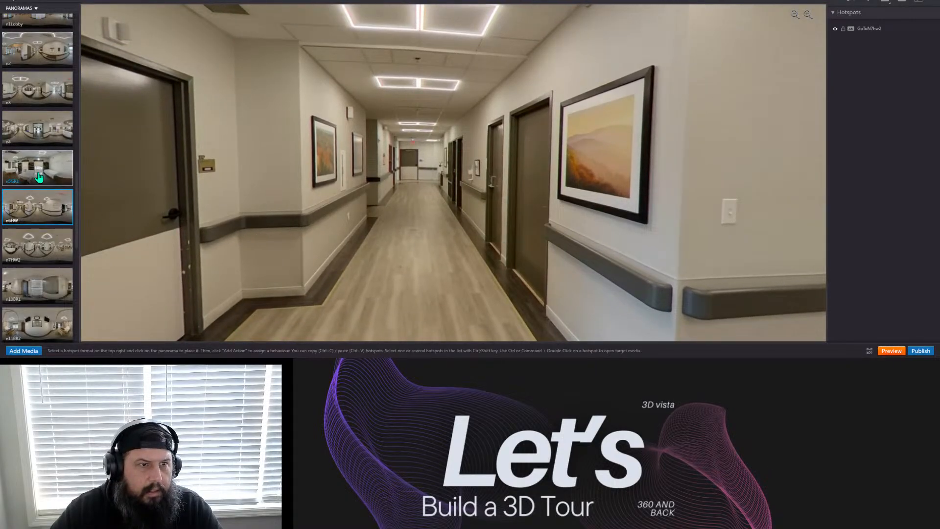
{"action": "left_click", "coordinate": [55, 141]}
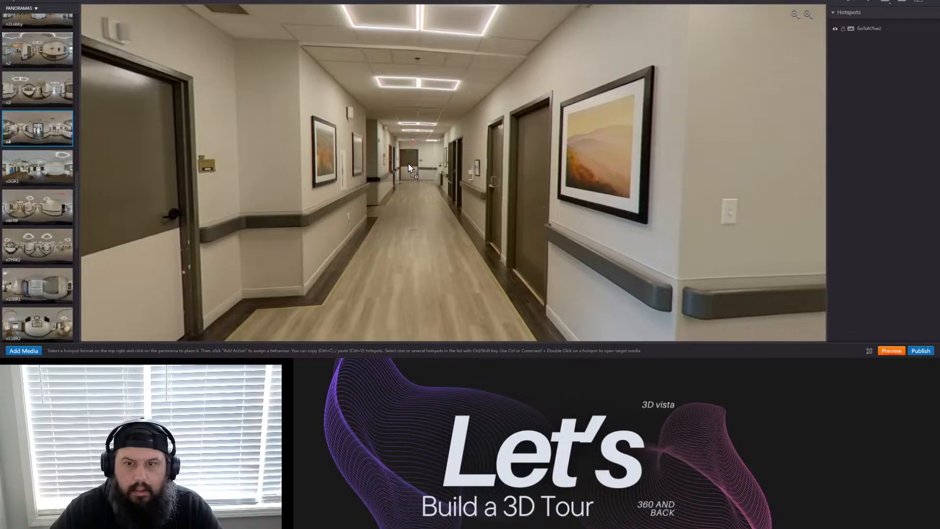
{"action": "left_click_drag", "start_coordinate": [418, 166], "coordinate": [418, 166]}
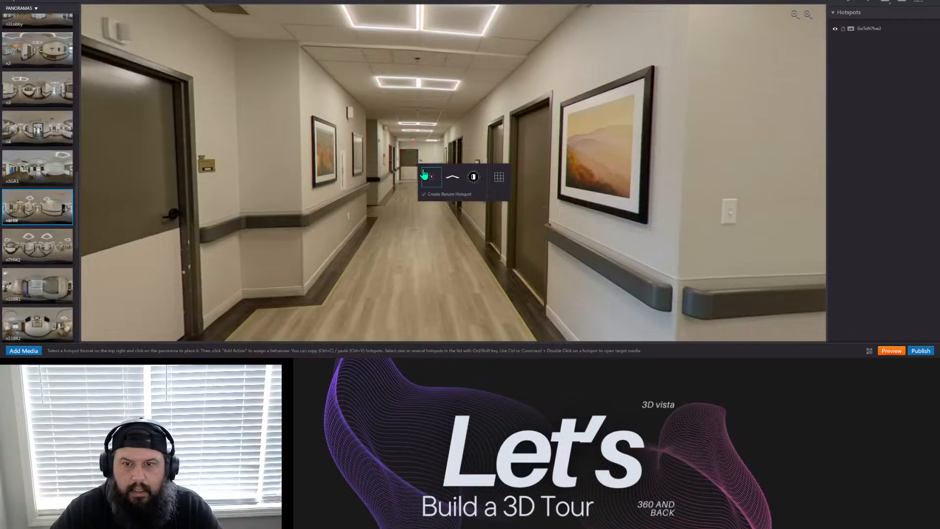
{"action": "left_click", "coordinate": [456, 180]}
{"action": "left_click_drag", "start_coordinate": [470, 170], "coordinate": [329, 173]}
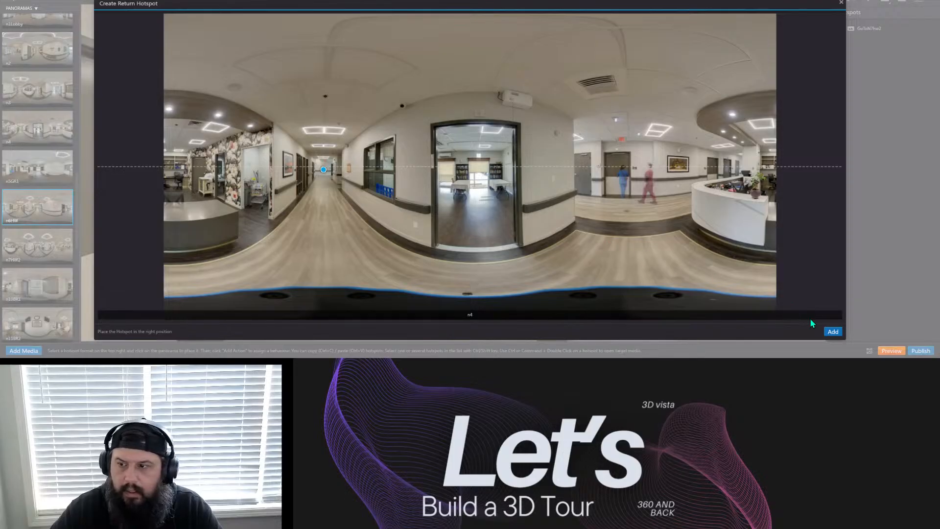
{"action": "left_click", "coordinate": [833, 332]}
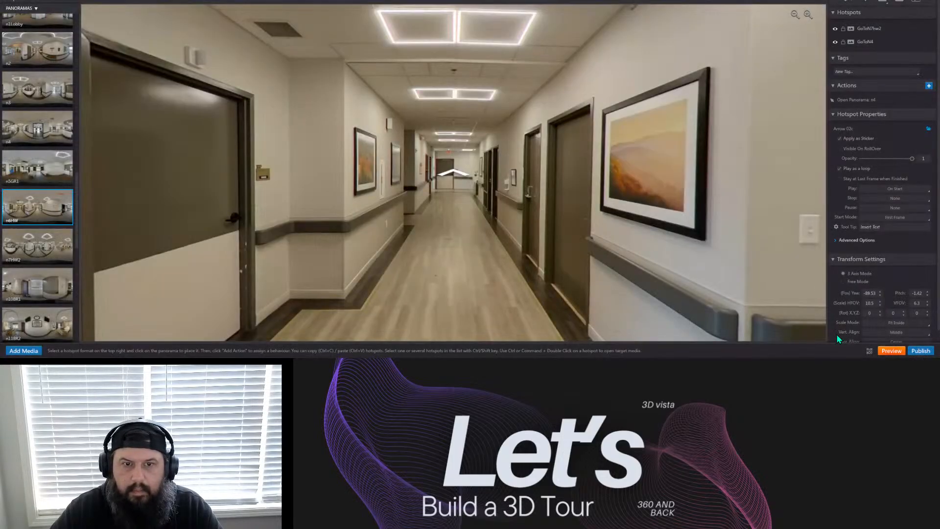
{"action": "left_click_drag", "start_coordinate": [453, 174], "coordinate": [452, 203]}
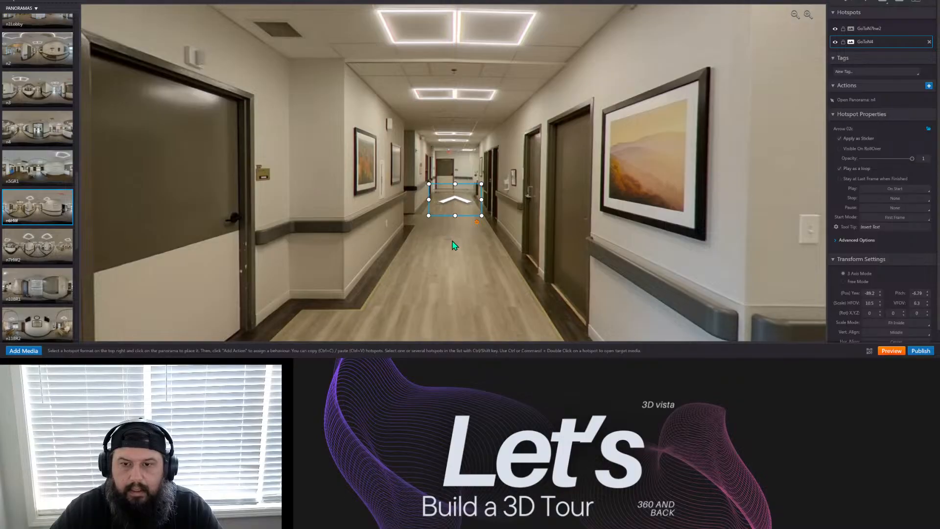
{"action": "left_click", "coordinate": [453, 243]}
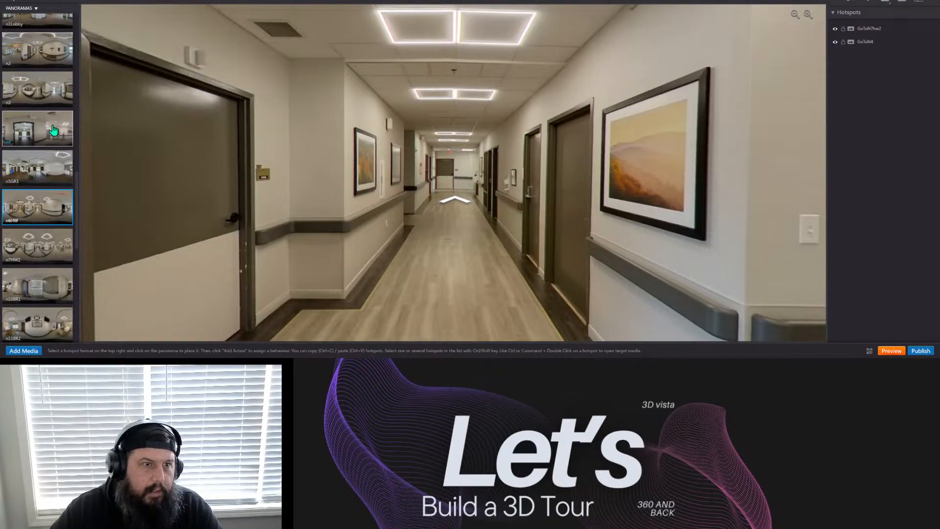
Open panorama n4 and lower the return arrow to n6HW onto the corridor floor.
{"action": "left_click", "coordinate": [53, 130]}
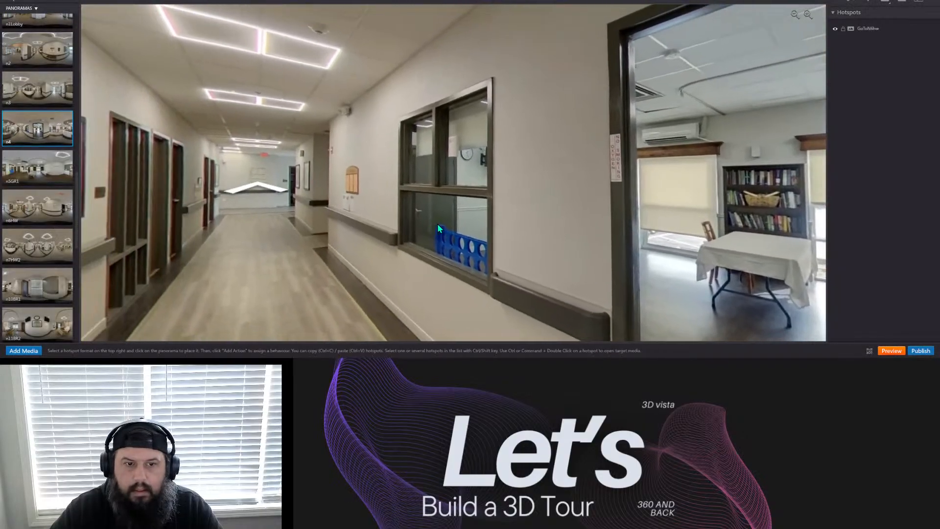
{"action": "left_click_drag", "start_coordinate": [437, 223], "coordinate": [532, 226]}
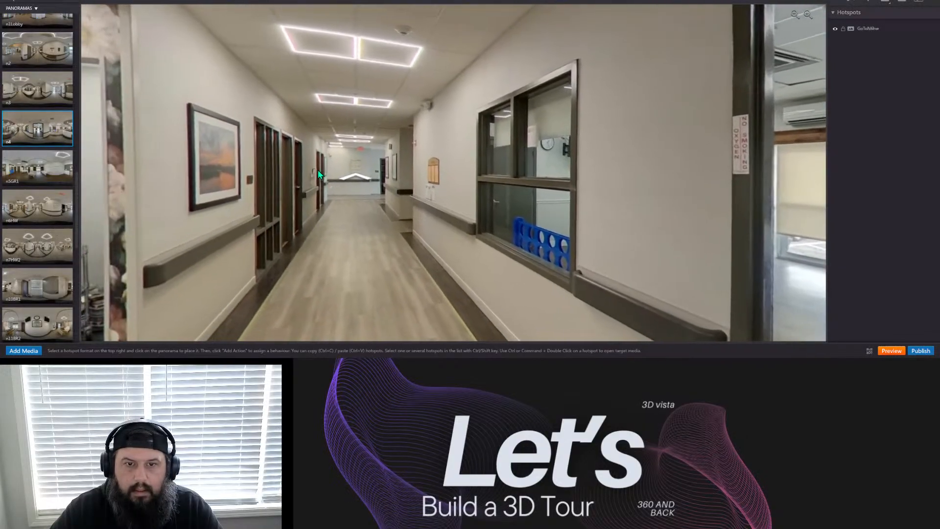
{"action": "left_click", "coordinate": [348, 196]}
{"action": "left_click_drag", "start_coordinate": [348, 196], "coordinate": [358, 203]}
{"action": "left_click", "coordinate": [493, 262]}
Link n4 to n5GR1 with a door hotspot in the activity room doorway plus a return hotspot, and check the return doorway in n5GR1.
{"action": "left_click_drag", "start_coordinate": [493, 263], "coordinate": [204, 195]}
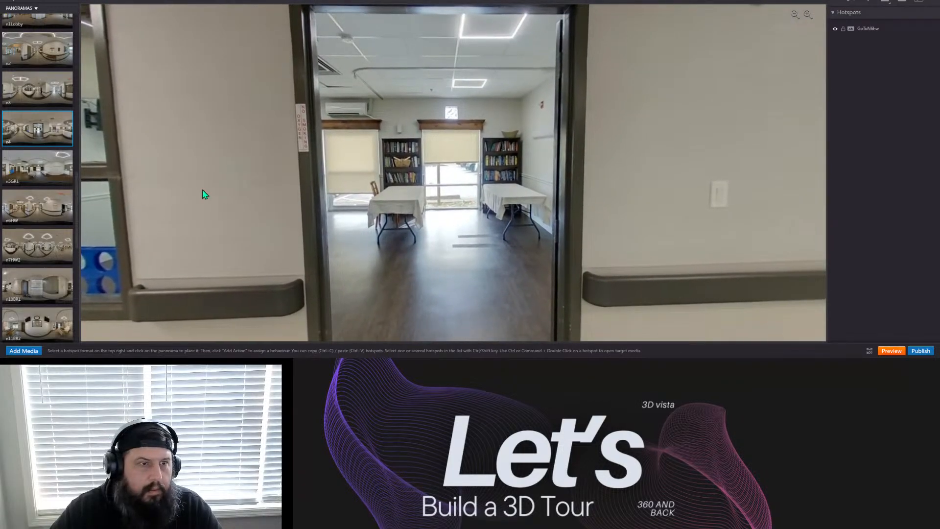
{"action": "left_click_drag", "start_coordinate": [37, 166], "coordinate": [153, 178]}
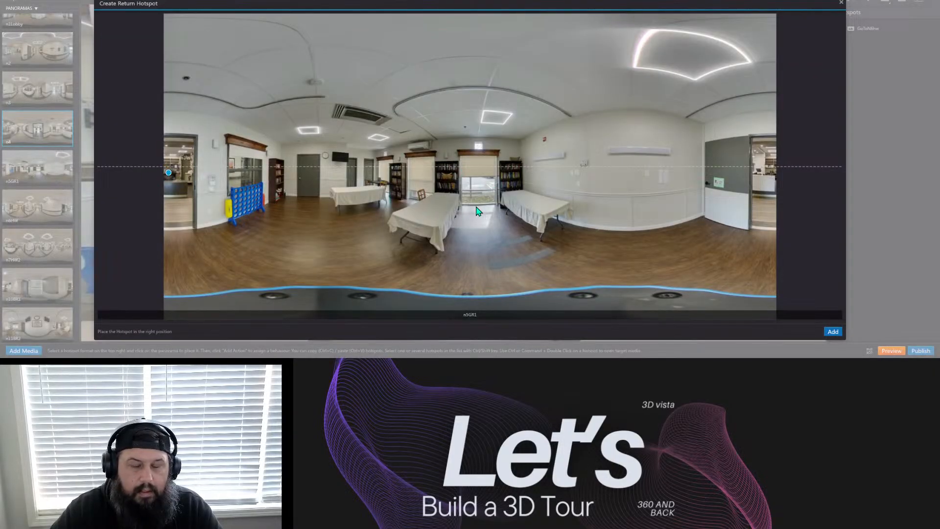
{"action": "left_click", "coordinate": [833, 332]}
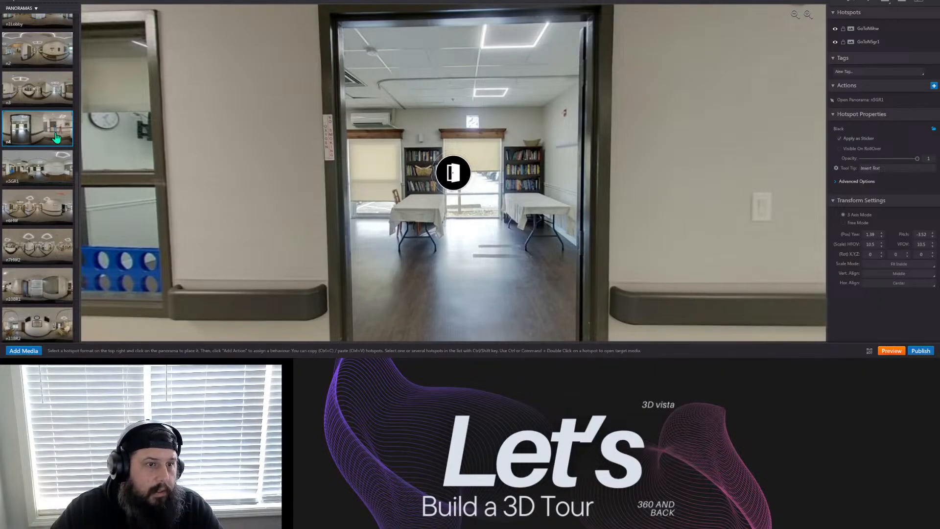
{"action": "left_click", "coordinate": [41, 169]}
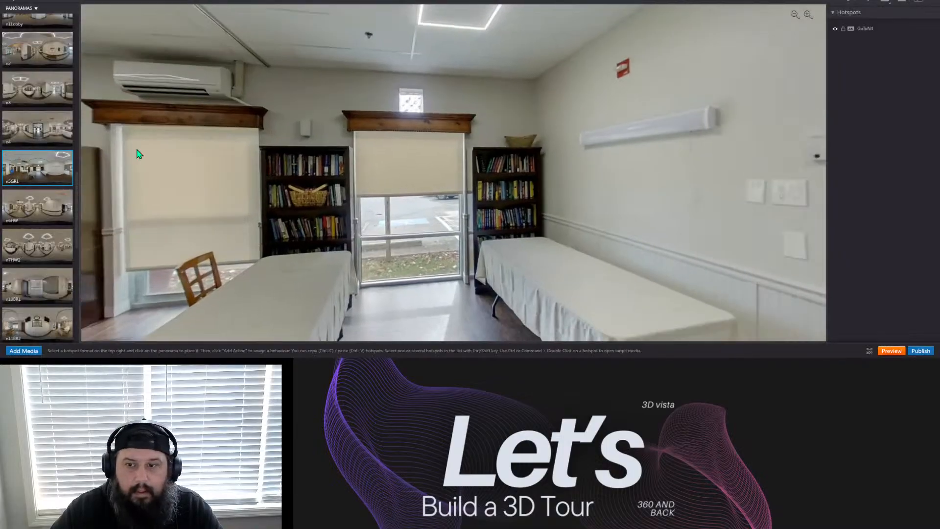
{"action": "left_click_drag", "start_coordinate": [137, 153], "coordinate": [369, 250]}
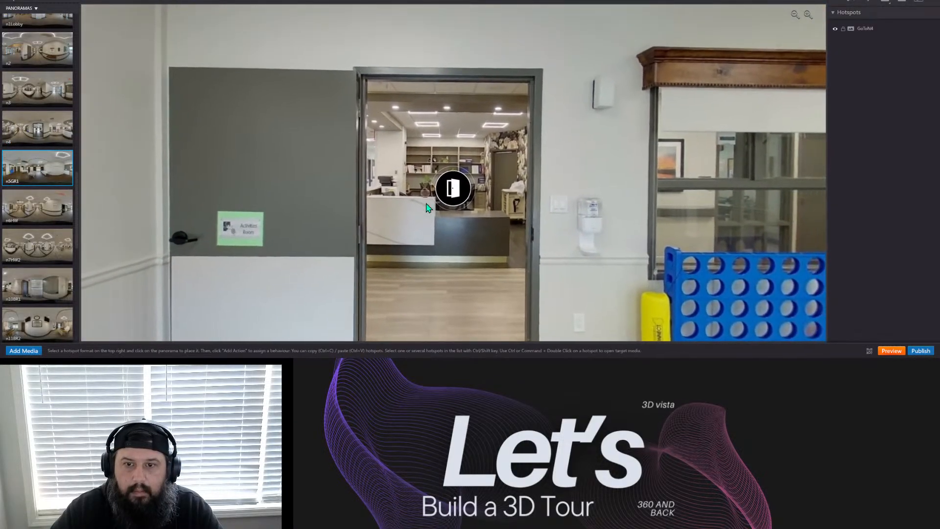
Link n4 to n3 with an arrow hotspot on the floor facing the exit-sign doors, placing the return hotspot on n3's floor beside the reception desk.
{"action": "left_click", "coordinate": [38, 141]}
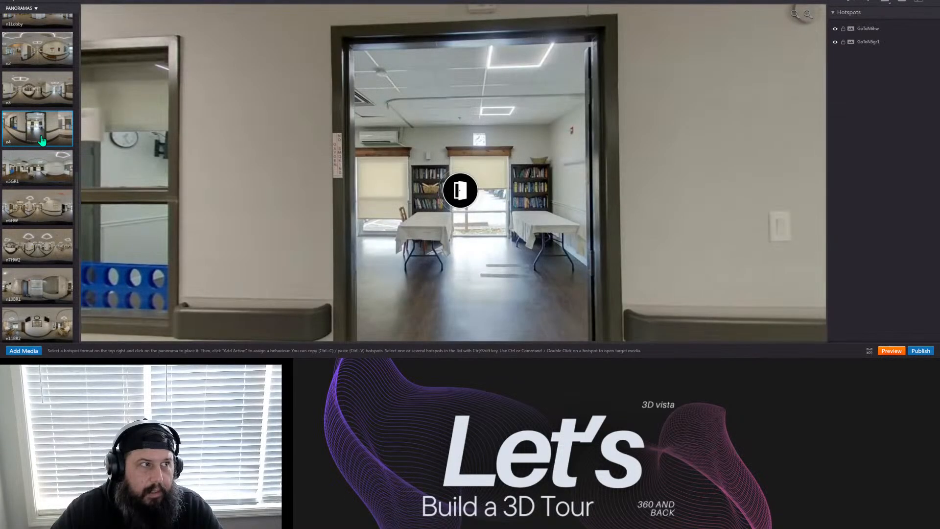
{"action": "left_click_drag", "start_coordinate": [500, 271], "coordinate": [286, 230]}
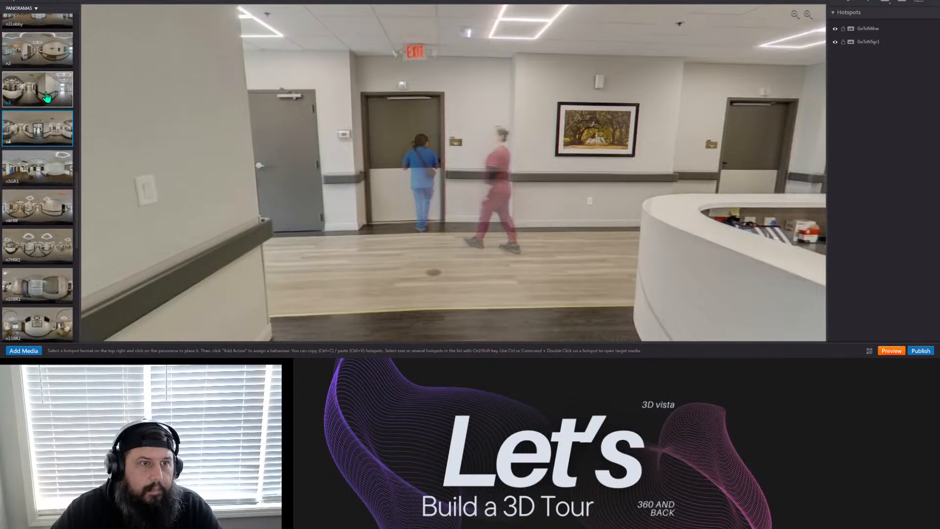
{"action": "left_click_drag", "start_coordinate": [42, 95], "coordinate": [436, 166]}
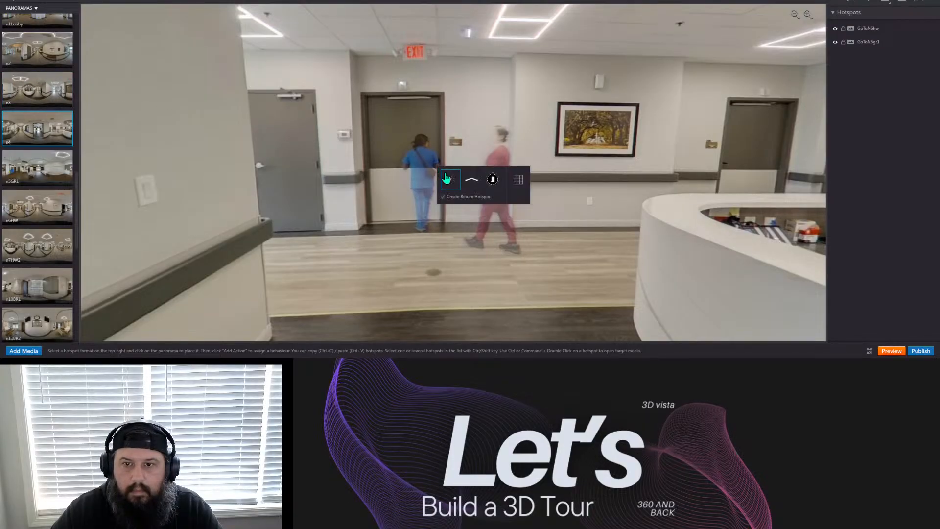
{"action": "left_click", "coordinate": [471, 181]}
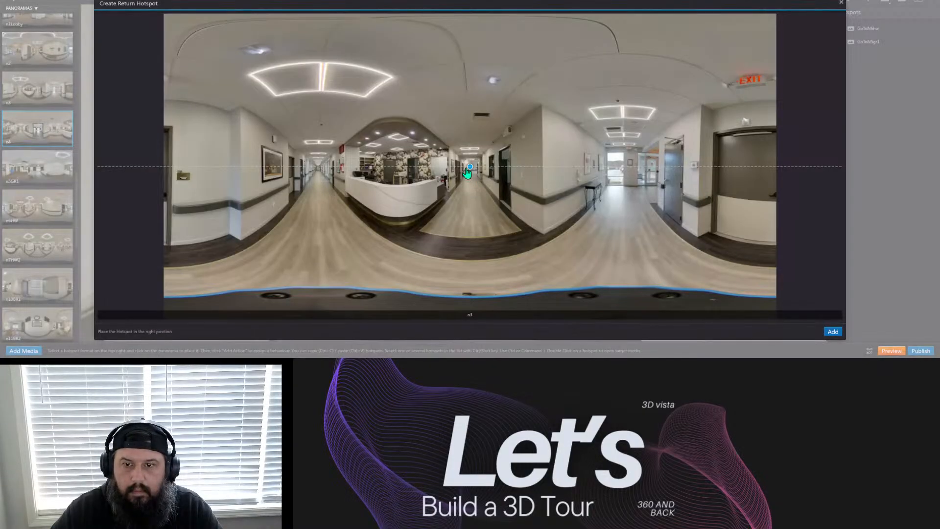
{"action": "left_click_drag", "start_coordinate": [466, 169], "coordinate": [471, 208]}
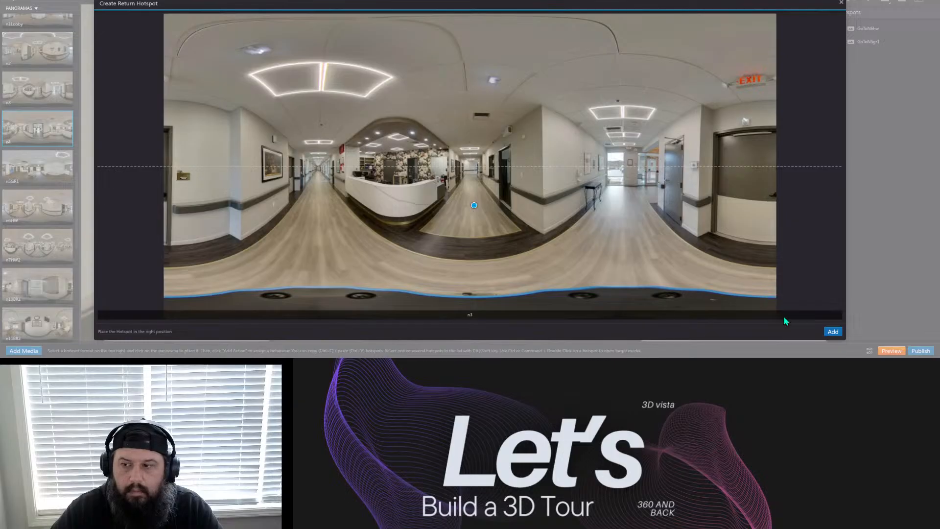
{"action": "left_click", "coordinate": [833, 332]}
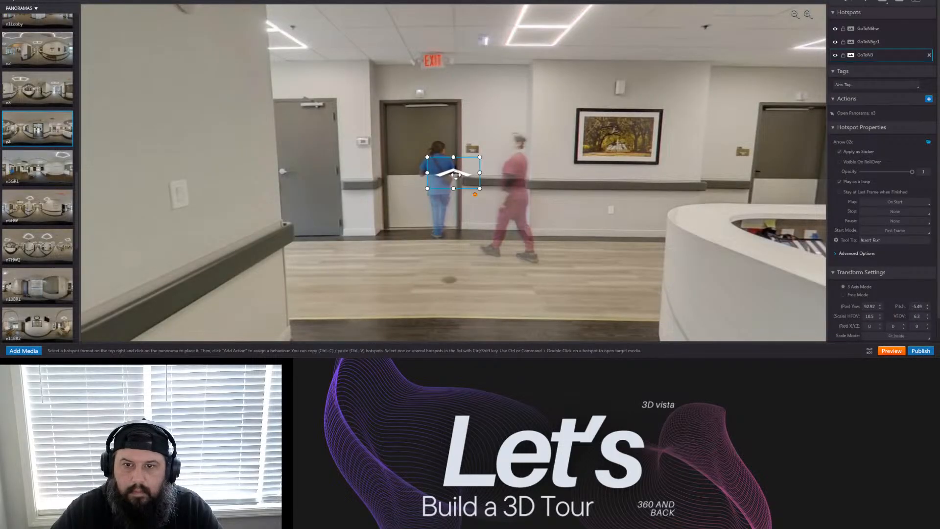
{"action": "left_click_drag", "start_coordinate": [447, 246], "coordinate": [447, 265]}
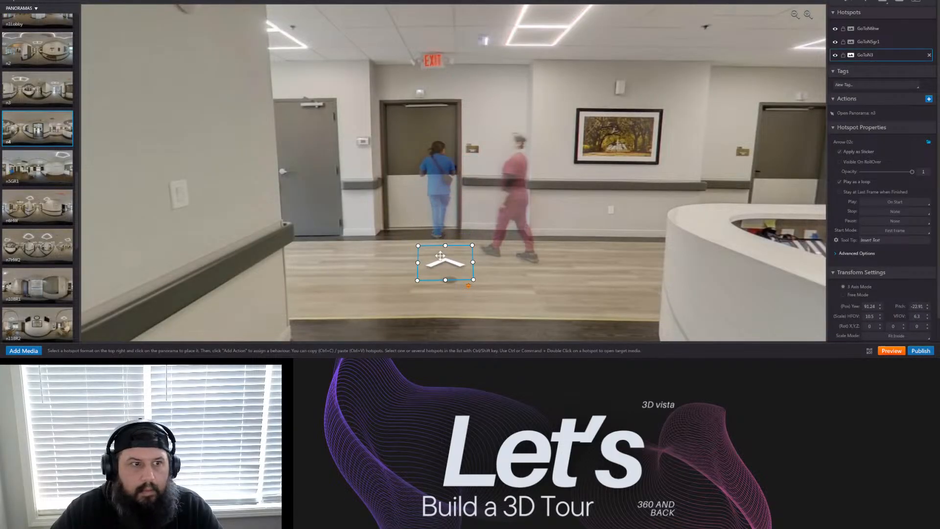
Link n3 to n2 with an arrow hotspot on the entrance hallway floor, placing the return hotspot on n2's long corridor floor.
{"action": "left_click", "coordinate": [40, 97]}
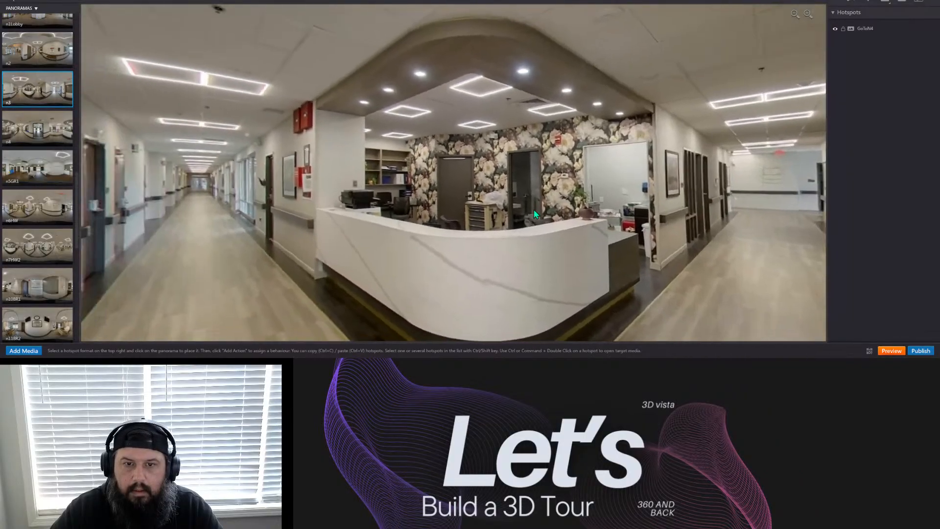
{"action": "left_click_drag", "start_coordinate": [534, 210], "coordinate": [516, 209]}
{"action": "left_click_drag", "start_coordinate": [740, 198], "coordinate": [397, 210]}
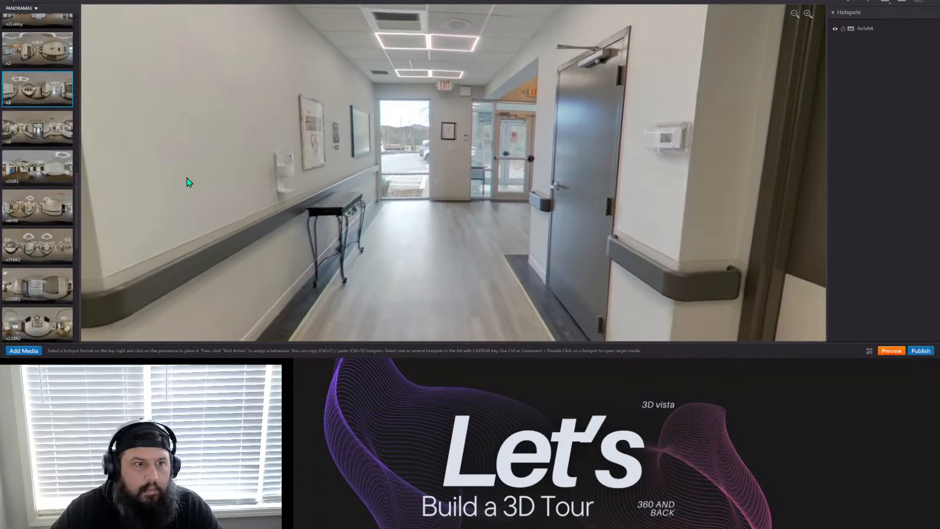
{"action": "left_click_drag", "start_coordinate": [39, 58], "coordinate": [440, 188]}
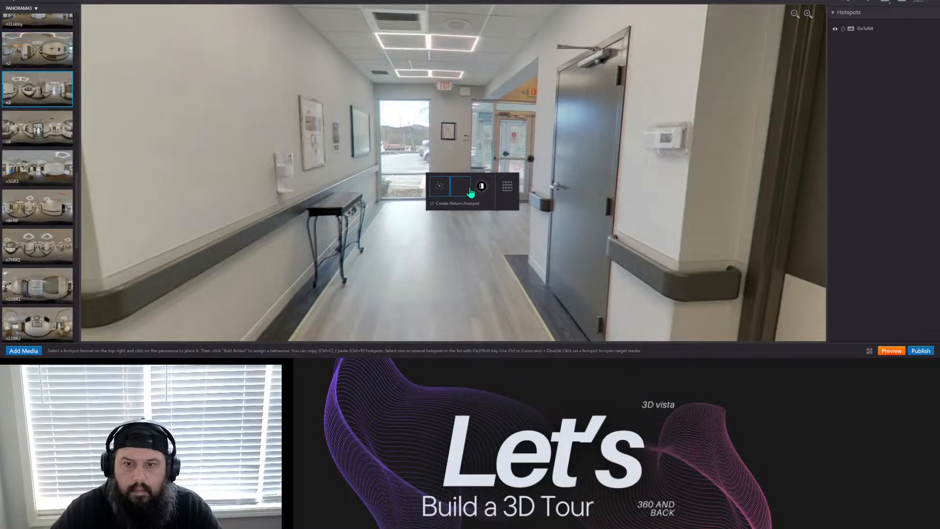
{"action": "left_click", "coordinate": [461, 187]}
{"action": "left_click_drag", "start_coordinate": [468, 180], "coordinate": [472, 205]}
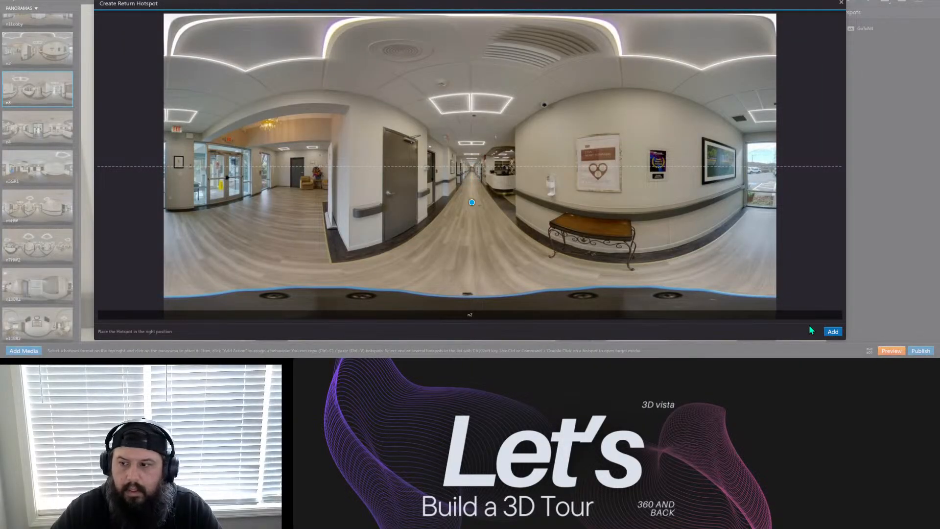
{"action": "left_click", "coordinate": [833, 332]}
{"action": "left_click_drag", "start_coordinate": [457, 180], "coordinate": [459, 226]}
{"action": "left_click", "coordinate": [480, 262]}
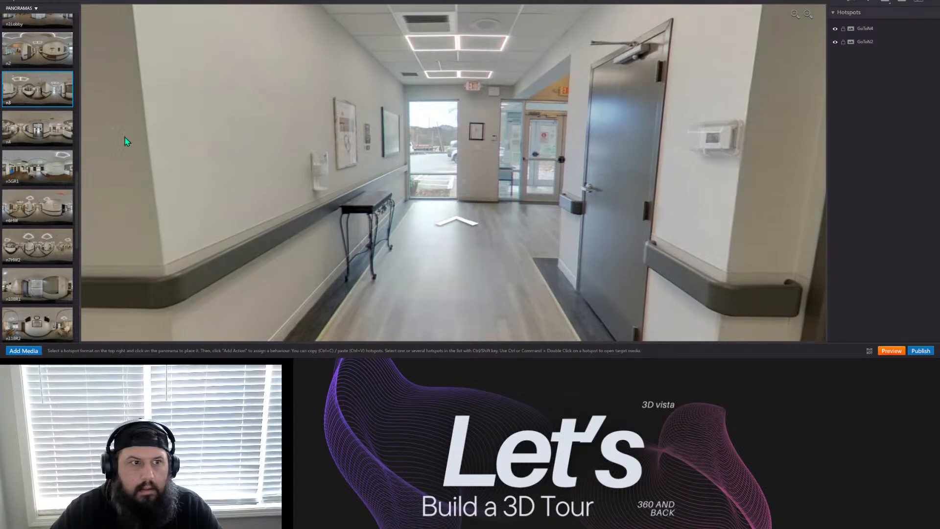
Link n2 to n1Lobby with an arrow hotspot on the floor before the entrance doors, placing the return hotspot on the lobby floor near the console table.
{"action": "left_click", "coordinate": [42, 57]}
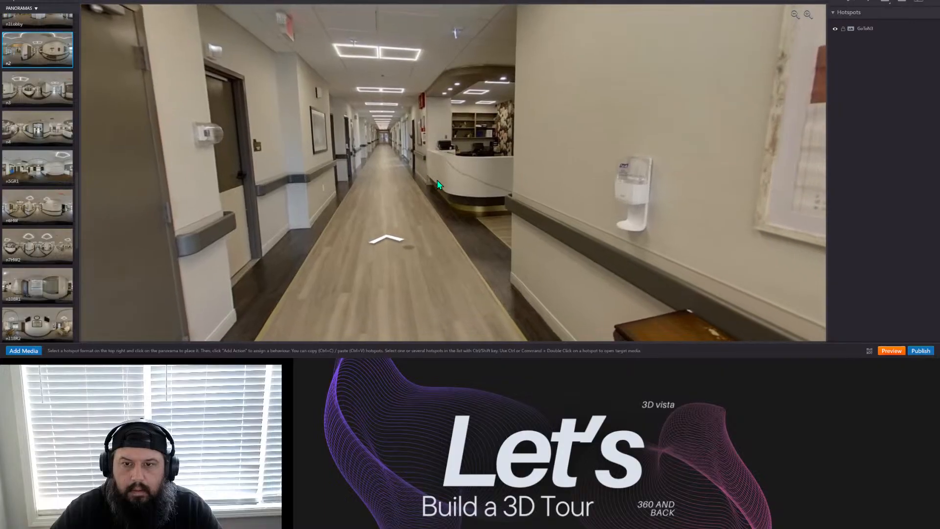
{"action": "left_click_drag", "start_coordinate": [438, 184], "coordinate": [655, 208]}
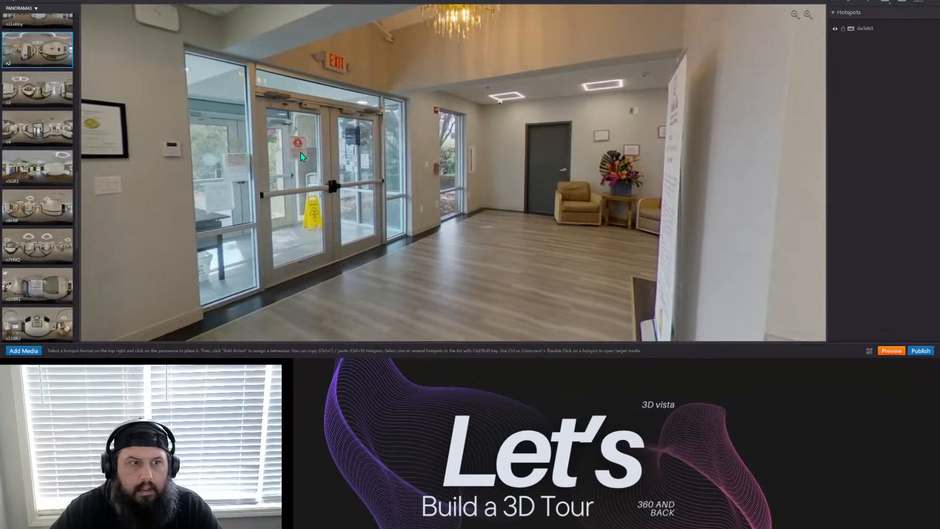
{"action": "scroll", "coordinate": [54, 146], "scroll_direction": "up", "scroll_amount": 3}
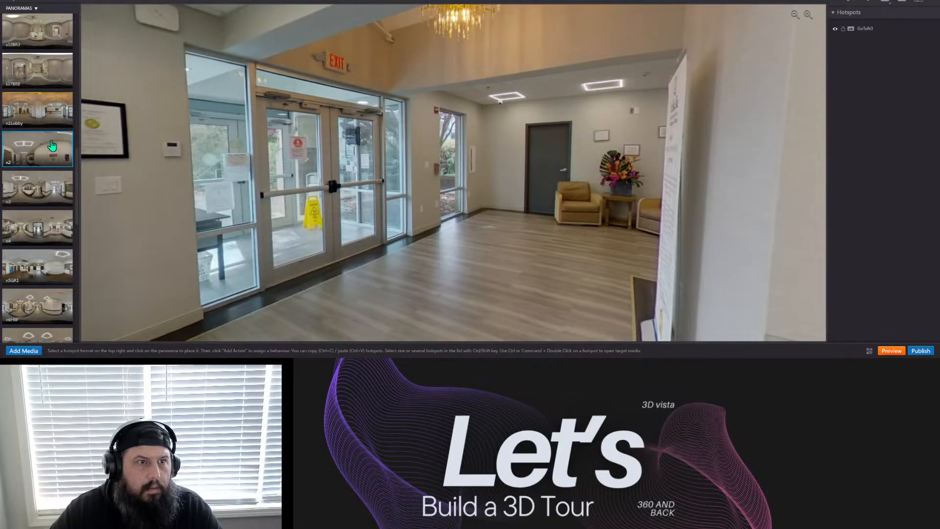
{"action": "left_click", "coordinate": [35, 113]}
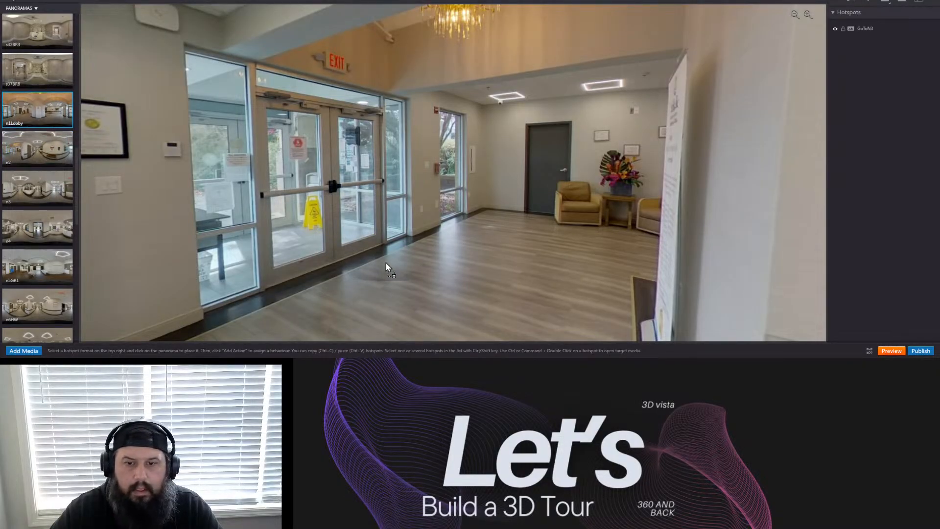
{"action": "left_click_drag", "start_coordinate": [390, 266], "coordinate": [389, 266]}
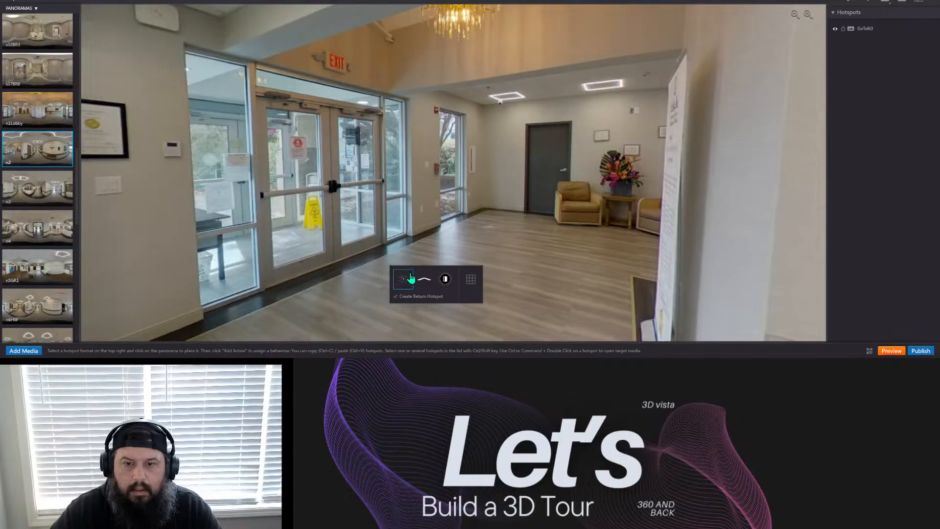
{"action": "left_click", "coordinate": [425, 284]}
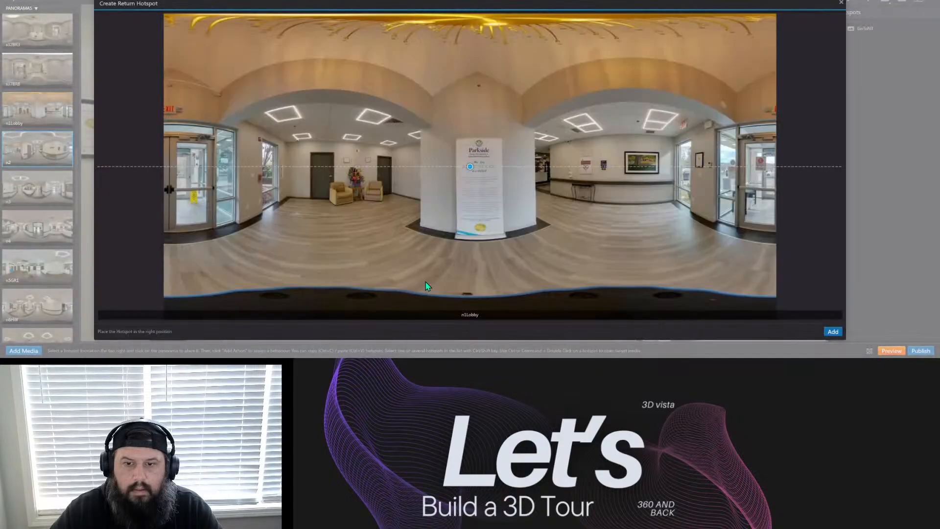
{"action": "left_click_drag", "start_coordinate": [469, 171], "coordinate": [585, 214]}
{"action": "left_click", "coordinate": [836, 332]}
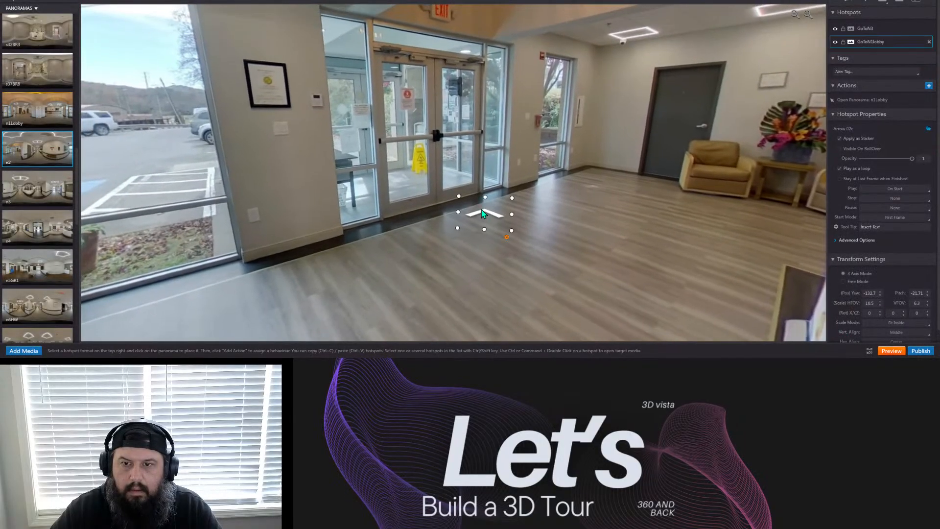
{"action": "left_click_drag", "start_coordinate": [482, 213], "coordinate": [460, 225]}
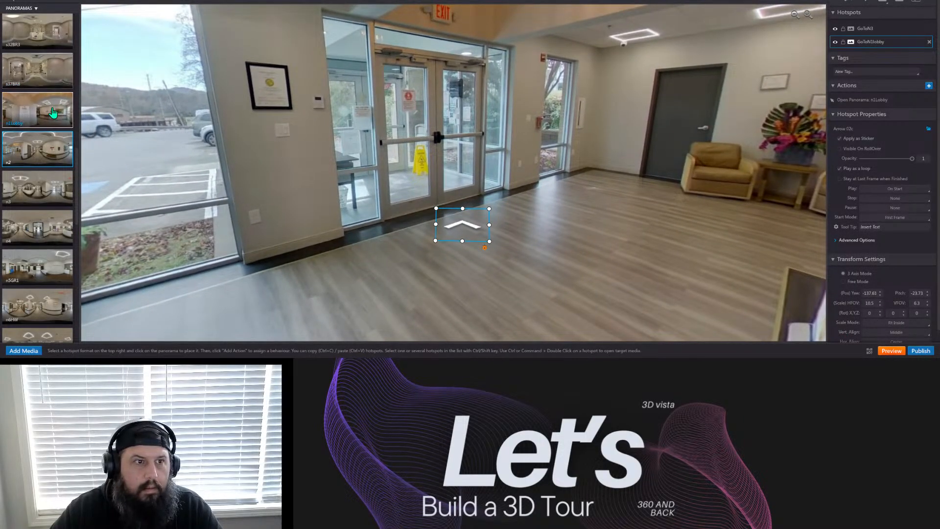
In n1Lobby, rotate the return arrow to n2 slightly clockwise on the floor and look around the lobby.
{"action": "left_click", "coordinate": [38, 109]}
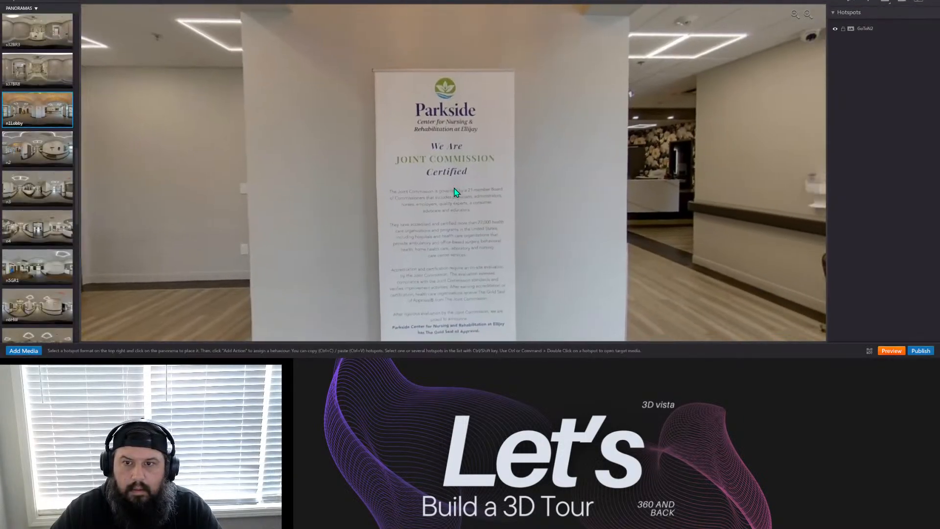
{"action": "left_click_drag", "start_coordinate": [465, 187], "coordinate": [154, 176]}
{"action": "left_click", "coordinate": [465, 251]}
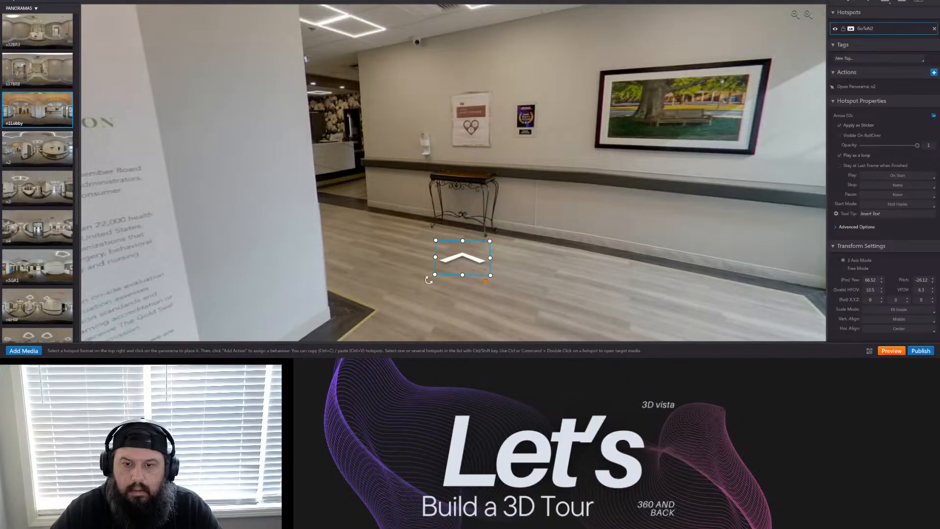
{"action": "left_click_drag", "start_coordinate": [418, 262], "coordinate": [393, 254]}
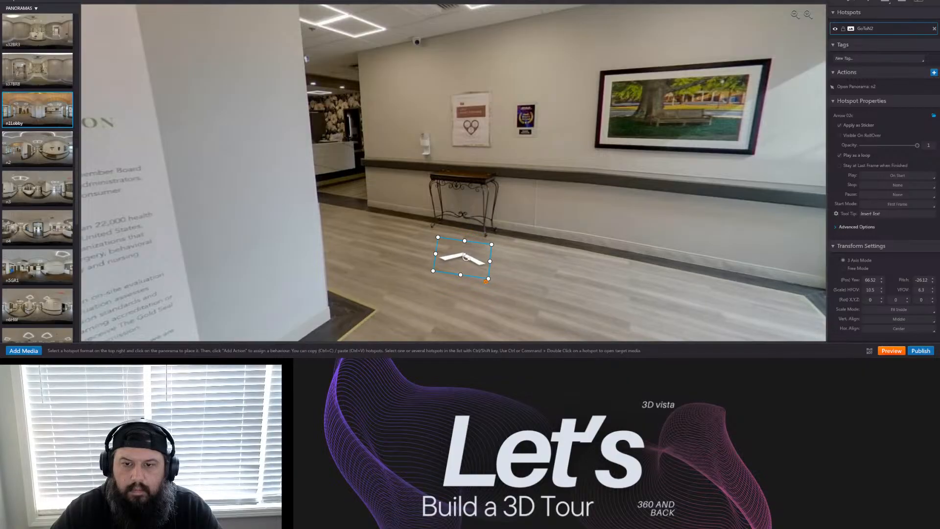
{"action": "left_click", "coordinate": [530, 273]}
{"action": "left_click_drag", "start_coordinate": [526, 270], "coordinate": [634, 198]}
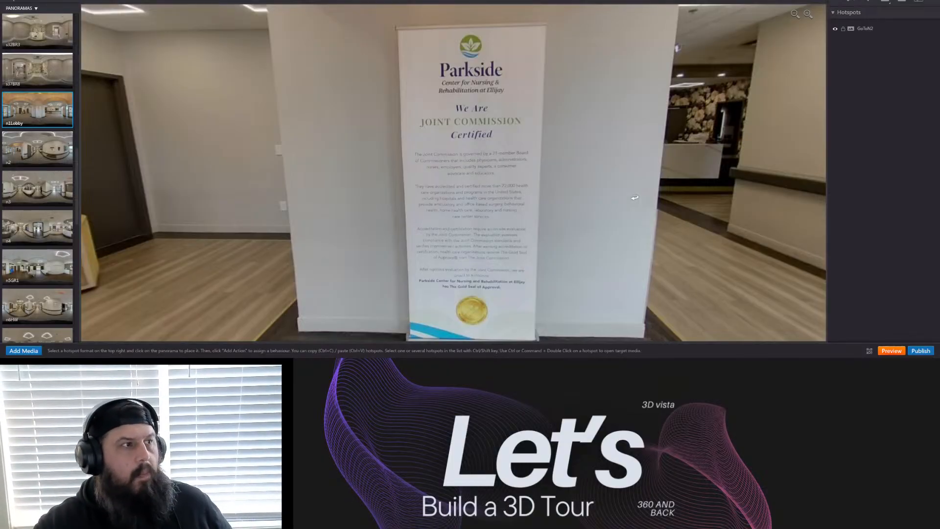
{"action": "left_click_drag", "start_coordinate": [607, 194], "coordinate": [383, 130]}
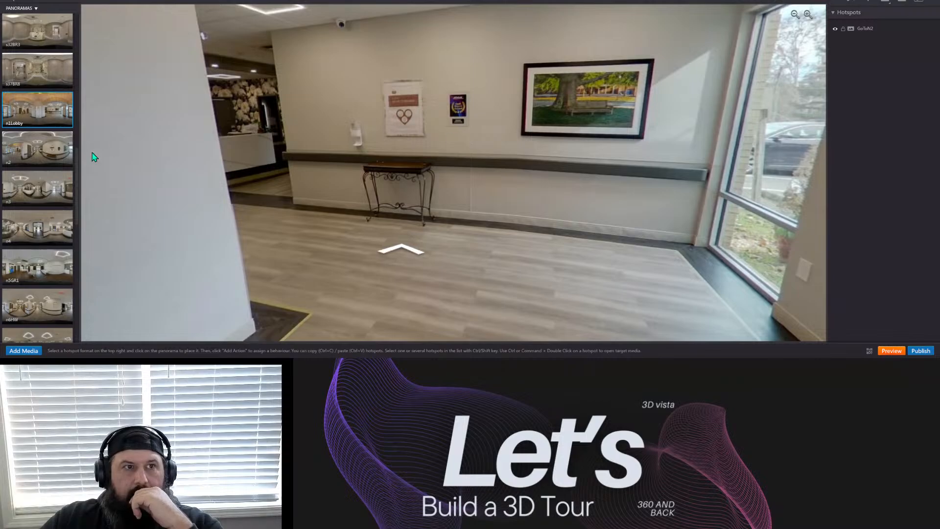
Review the hallway, activity room, bedroom, café and therapy panoramas from n2 to n26PT2 to check their navigation hotspots.
{"action": "left_click", "coordinate": [43, 162]}
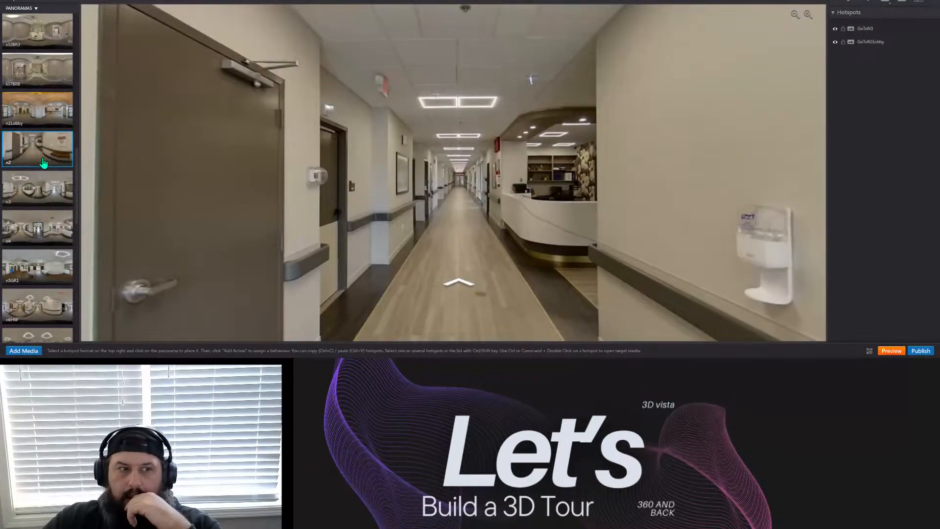
{"action": "left_click", "coordinate": [38, 191]}
{"action": "left_click", "coordinate": [32, 236]}
{"action": "left_click", "coordinate": [34, 270]}
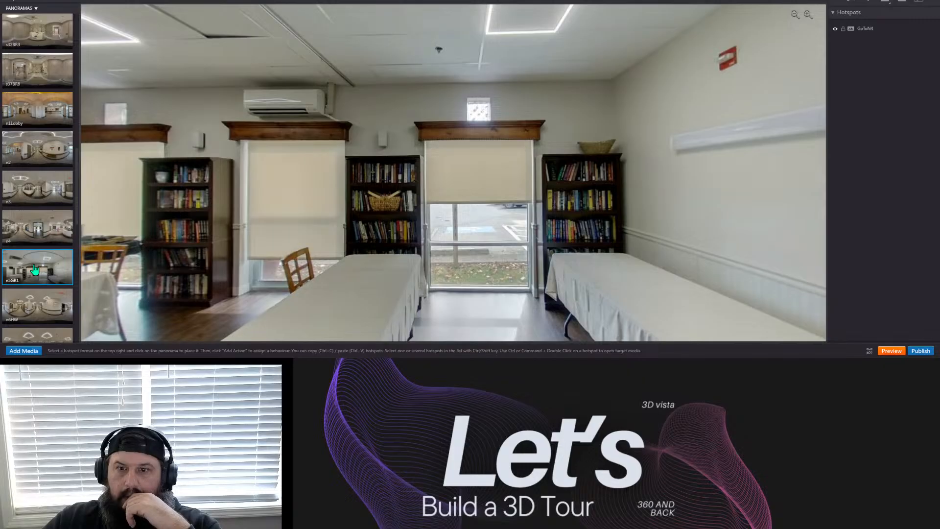
{"action": "left_click", "coordinate": [35, 305]}
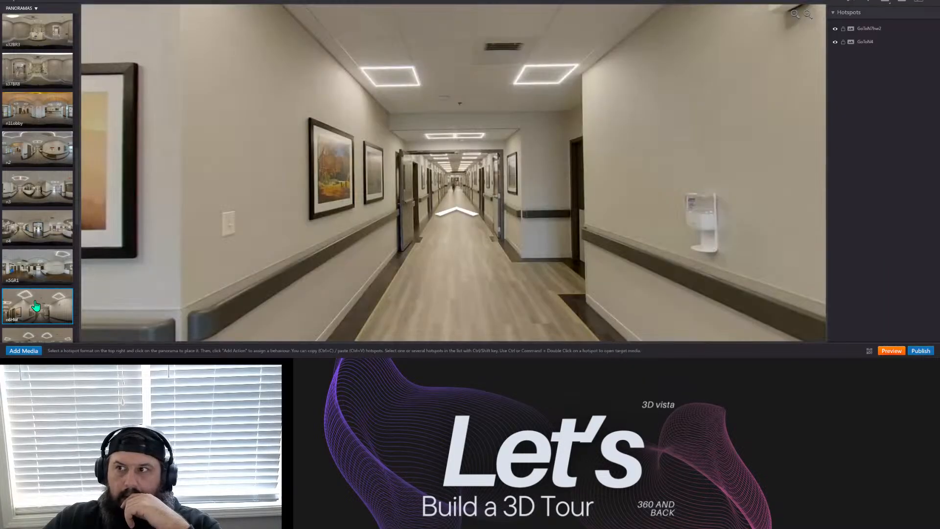
{"action": "scroll", "coordinate": [35, 301], "scroll_direction": "down", "scroll_amount": 3}
{"action": "left_click", "coordinate": [31, 292]}
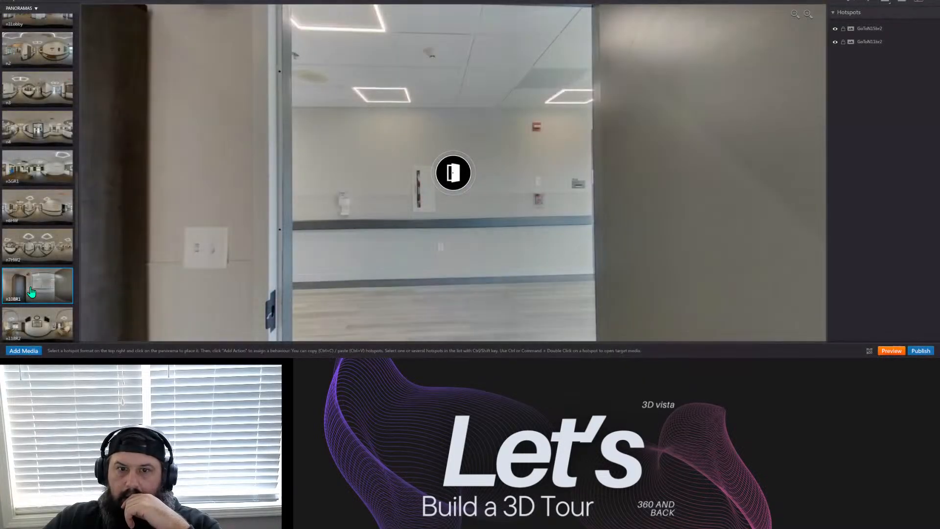
{"action": "scroll", "coordinate": [32, 289], "scroll_direction": "down", "scroll_amount": 3}
{"action": "left_click", "coordinate": [32, 203]}
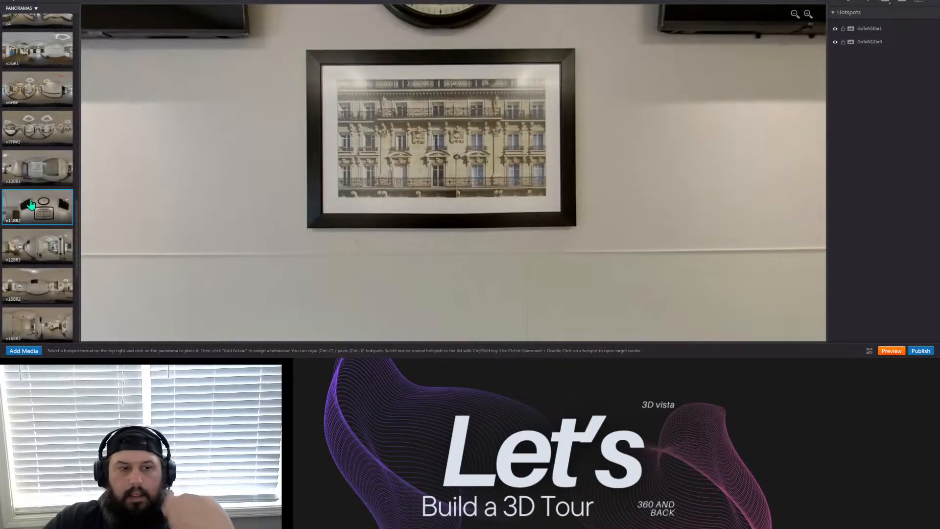
{"action": "left_click", "coordinate": [43, 251]}
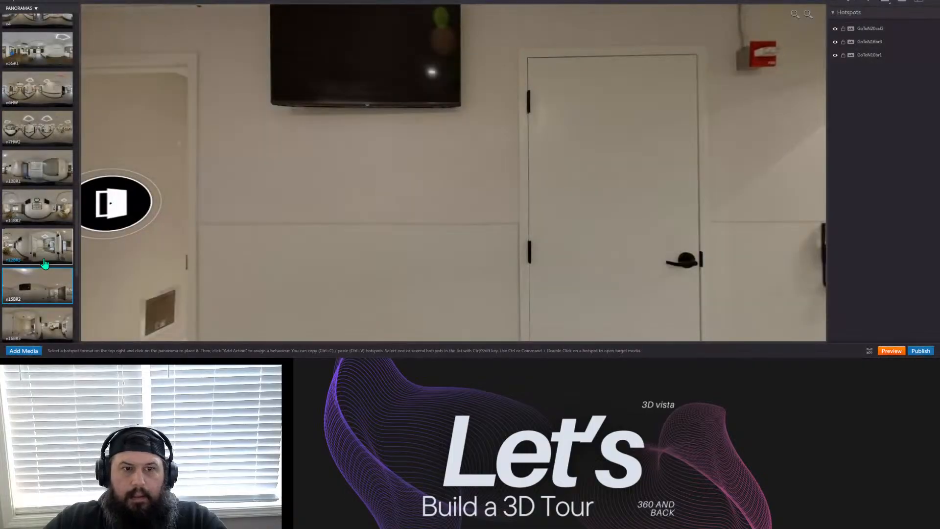
{"action": "scroll", "coordinate": [38, 254], "scroll_direction": "down", "scroll_amount": 2}
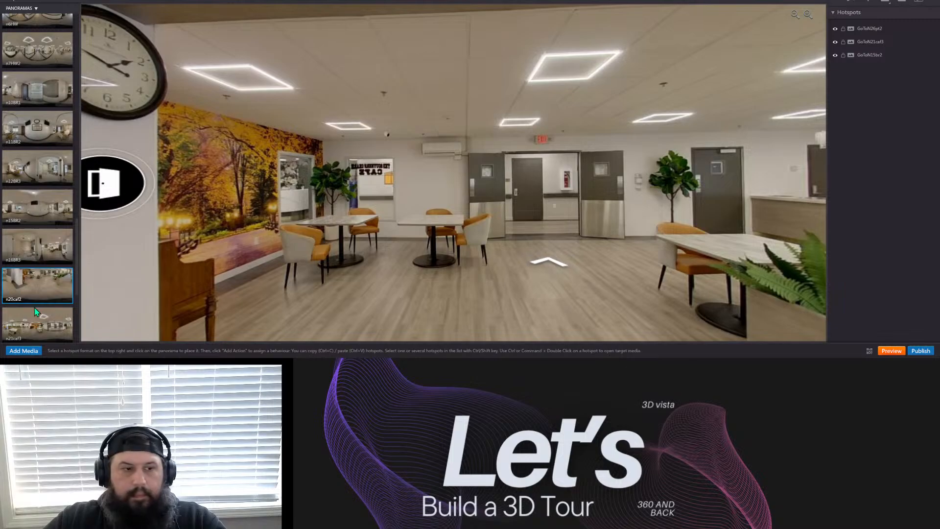
{"action": "left_click", "coordinate": [30, 321]}
{"action": "scroll", "coordinate": [32, 303], "scroll_direction": "down", "scroll_amount": 2}
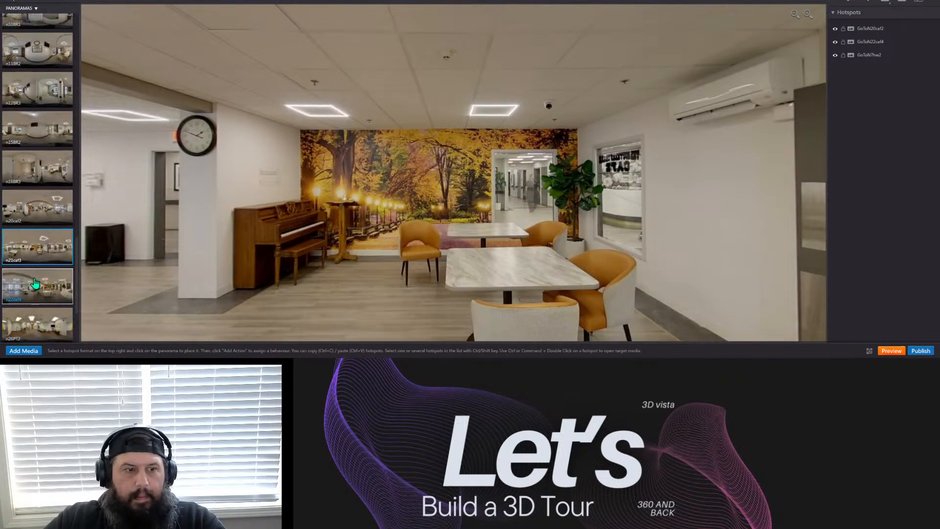
{"action": "left_click", "coordinate": [36, 294]}
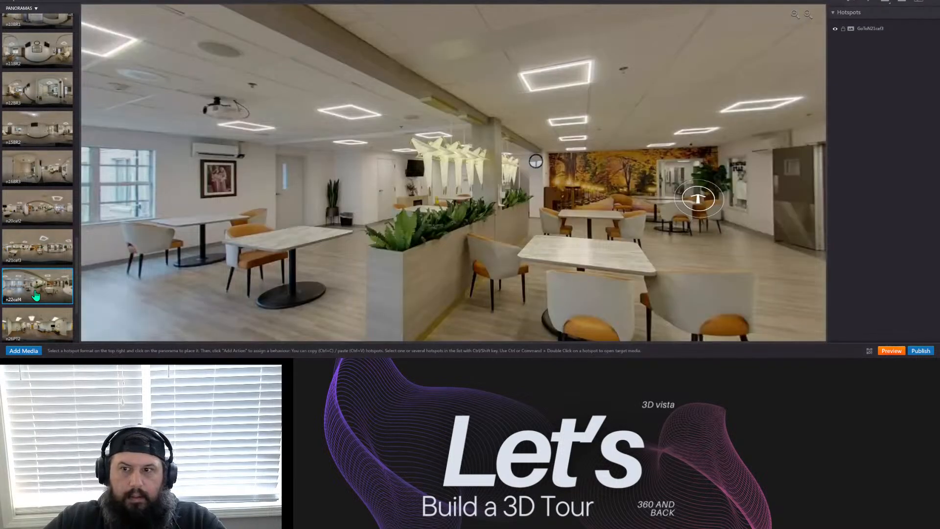
{"action": "left_click", "coordinate": [37, 323]}
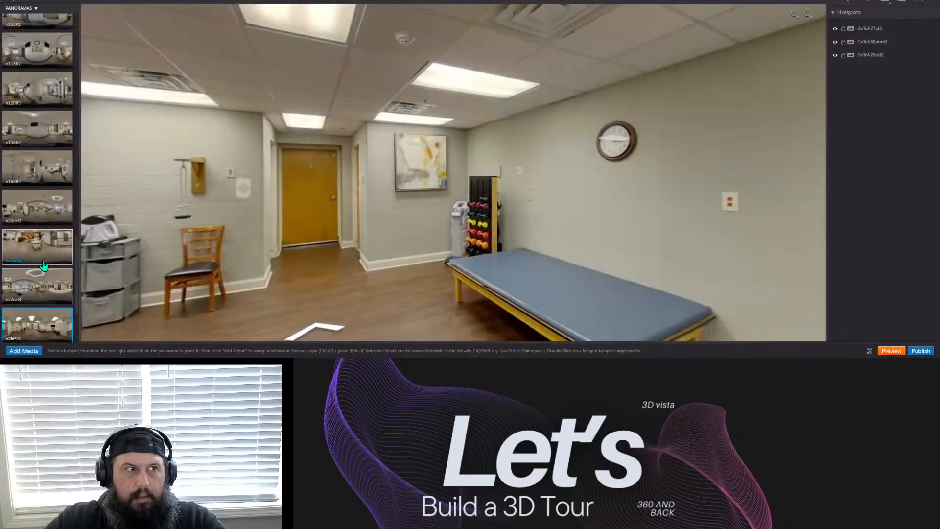
Review the remaining therapy panoramas through n29PTRM2 and n30PTRM3, checking their navigation hotspots and the doorway arrow in n30PTRM3.
{"action": "scroll", "coordinate": [42, 284], "scroll_direction": "down", "scroll_amount": 3}
{"action": "left_click", "coordinate": [44, 258]}
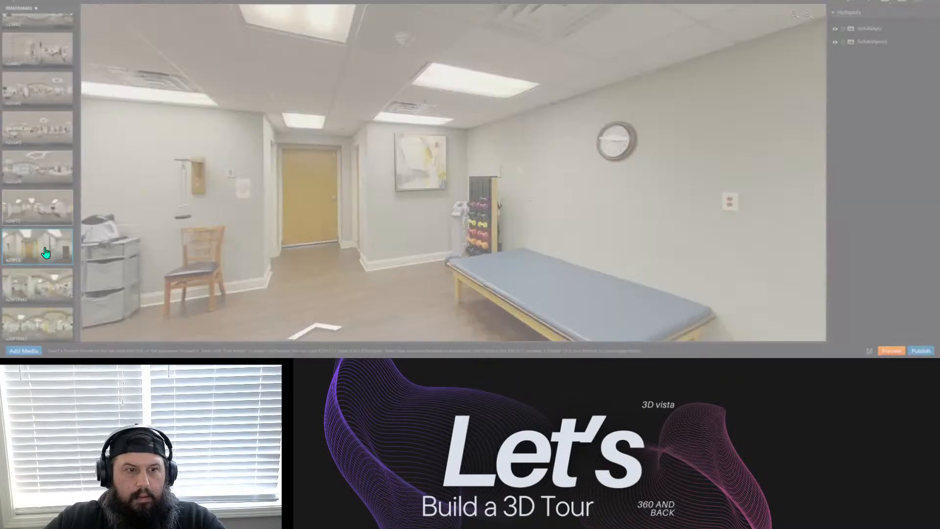
{"action": "left_click", "coordinate": [45, 280]}
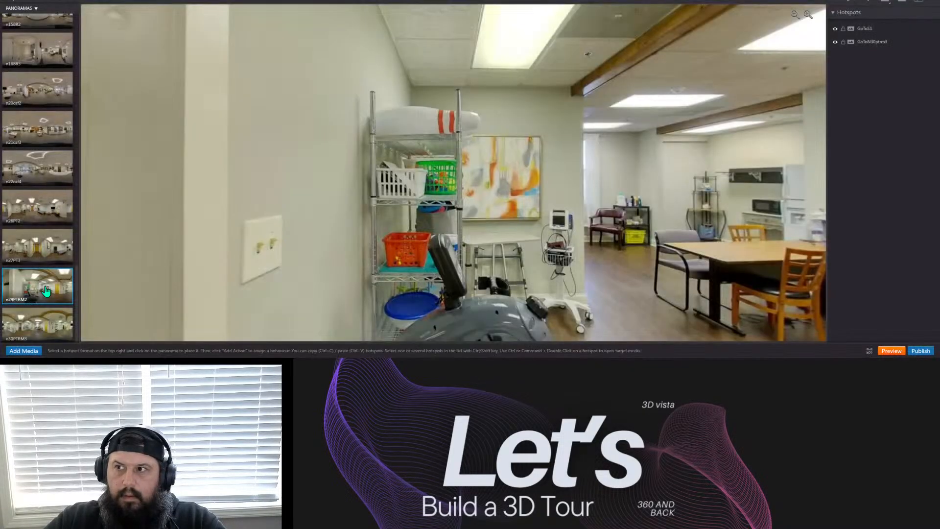
{"action": "left_click", "coordinate": [44, 321]}
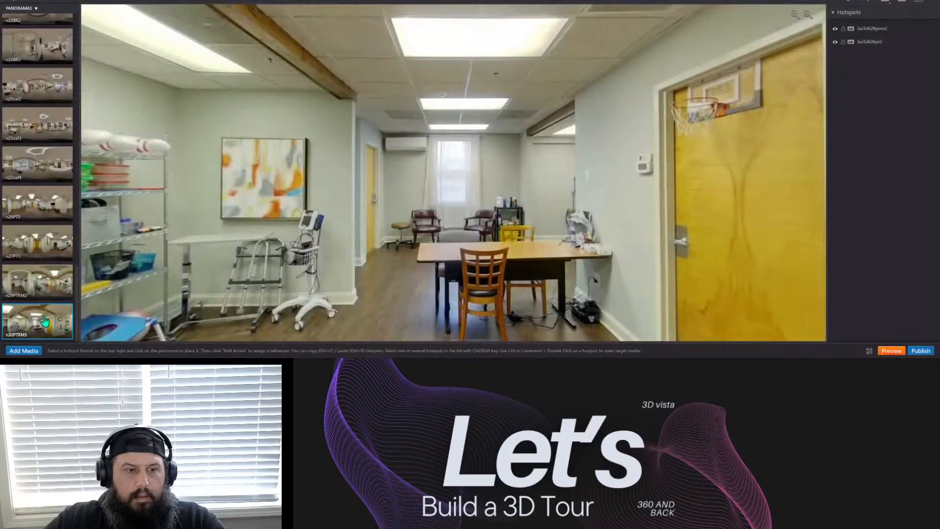
{"action": "scroll", "coordinate": [44, 319], "scroll_direction": "down", "scroll_amount": 5}
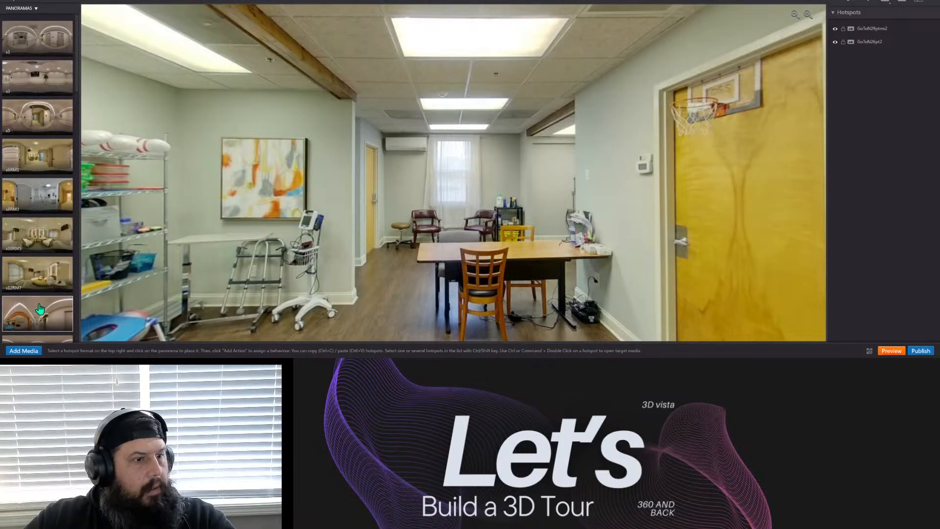
{"action": "left_click_drag", "start_coordinate": [531, 134], "coordinate": [395, 165]}
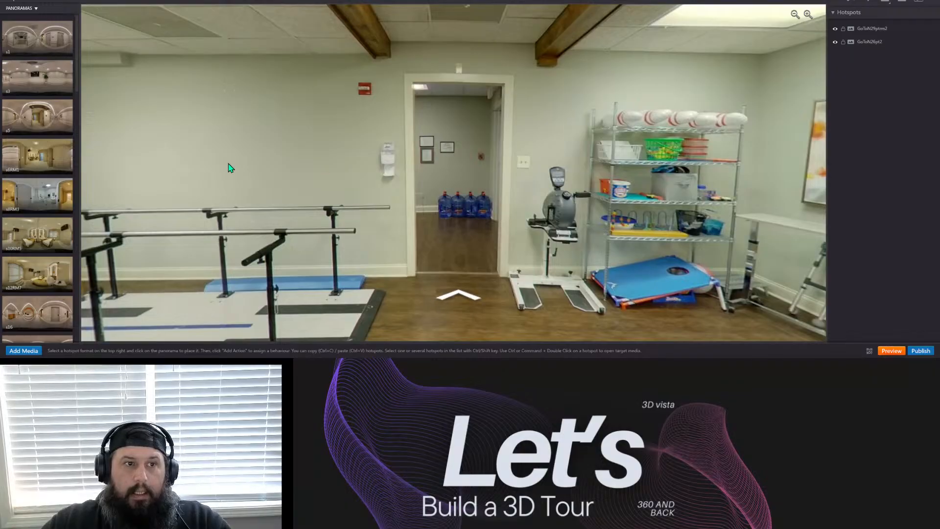
{"action": "scroll", "coordinate": [52, 159], "scroll_direction": "down", "scroll_amount": 10}
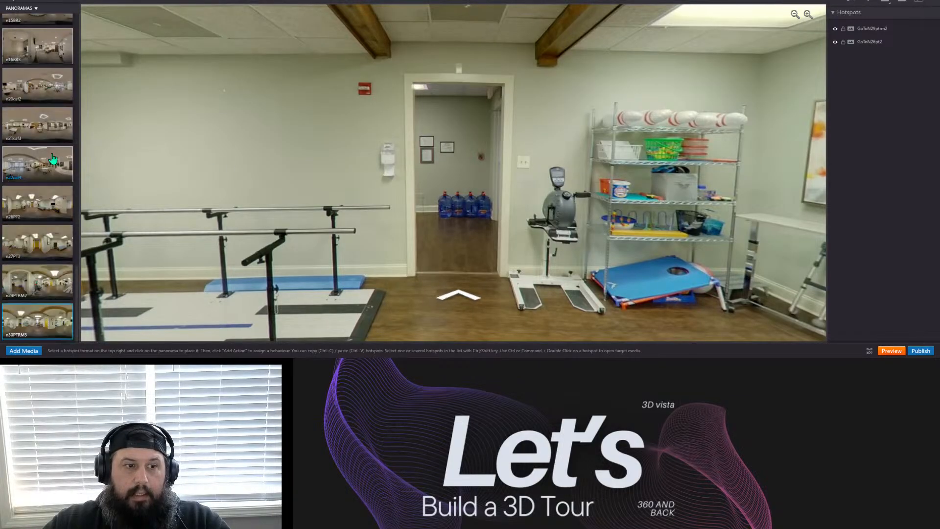
{"action": "scroll", "coordinate": [52, 162], "scroll_direction": "up", "scroll_amount": 10}
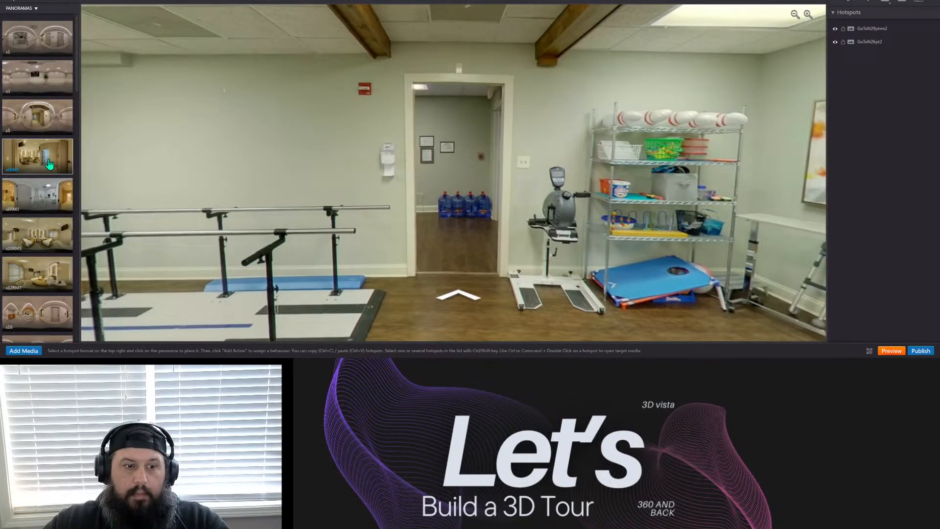